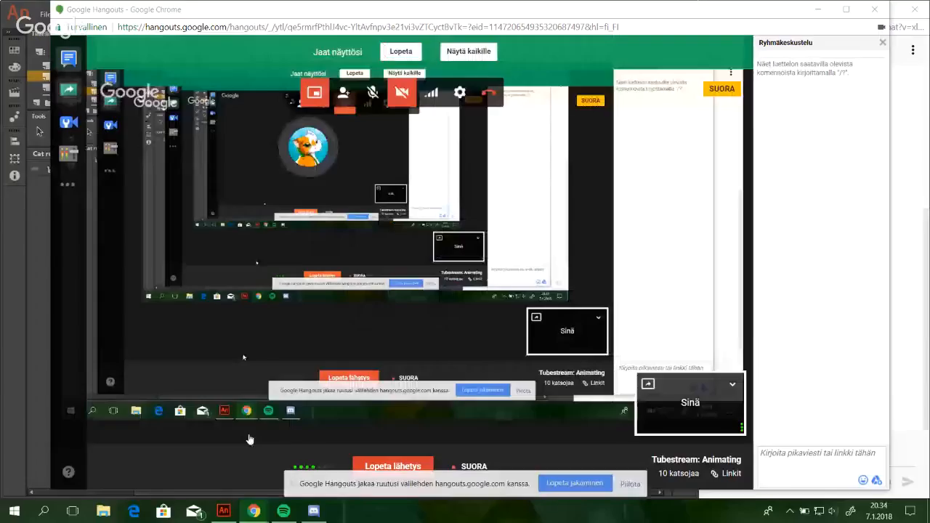
Hide the screen-sharing notice and minimize the Hangouts window to reveal the Cat running cycle drawing.
left_click(630, 484)
left_click(819, 9)
mouse_move(301, 257)
left_mouse_down()
mouse_move(410, 242)
mouse_move(527, 277)
left_mouse_up()
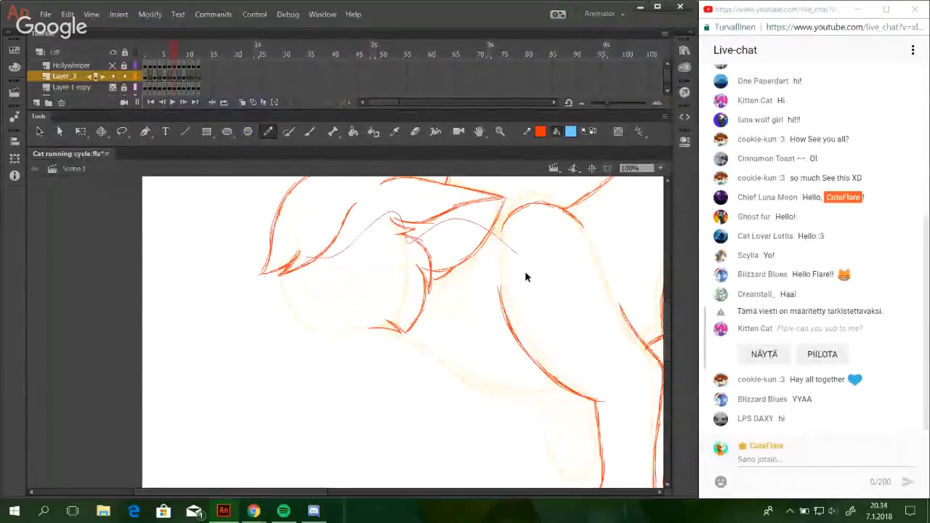
key("ctrl+z")
left_click_drag(317, 493, 457, 518)
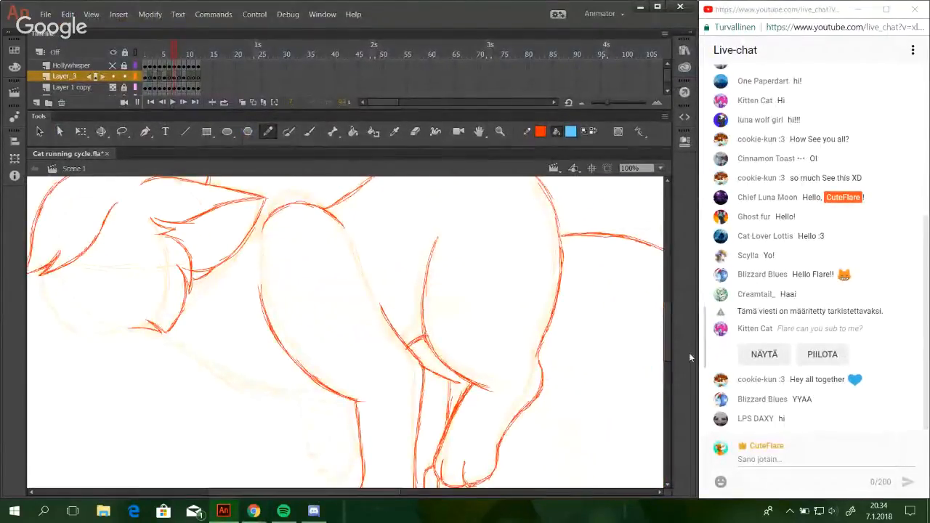
left_click_drag(660, 314, 618, 239)
key("ctrl+z")
Turn on onion skinning so the frames next to the current one show around the cat's head.
left_click_drag(668, 319, 661, 289)
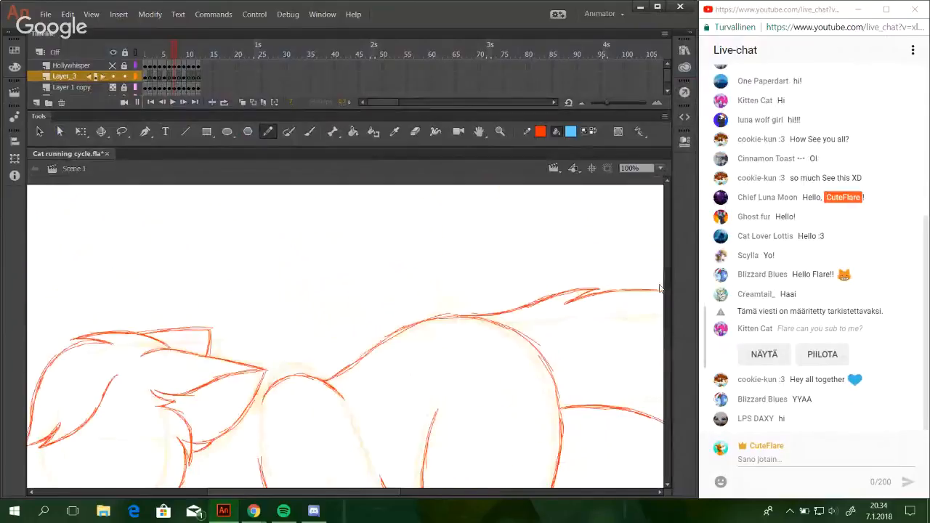
left_click_drag(344, 492, 278, 492)
mouse_move(666, 313)
left_mouse_down()
mouse_move(660, 366)
mouse_move(650, 324)
mouse_move(662, 312)
mouse_move(670, 349)
left_mouse_up()
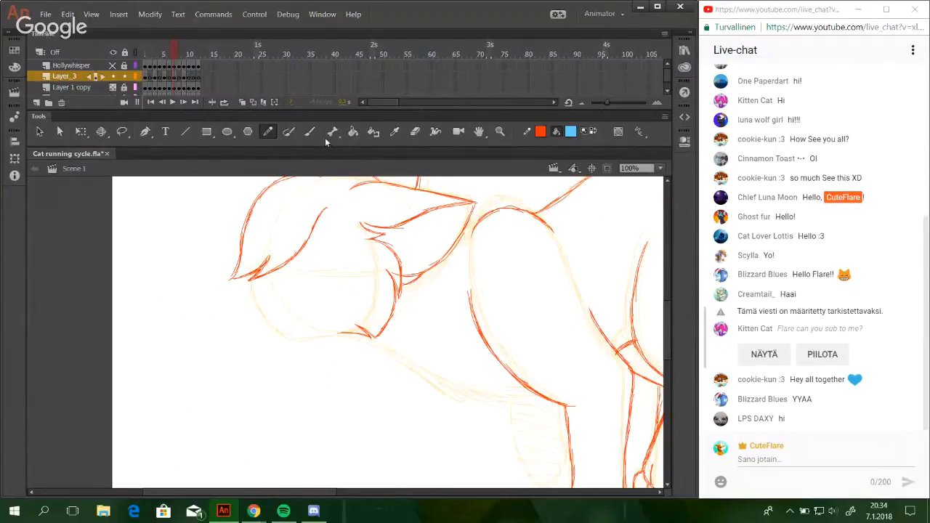
left_click(242, 101)
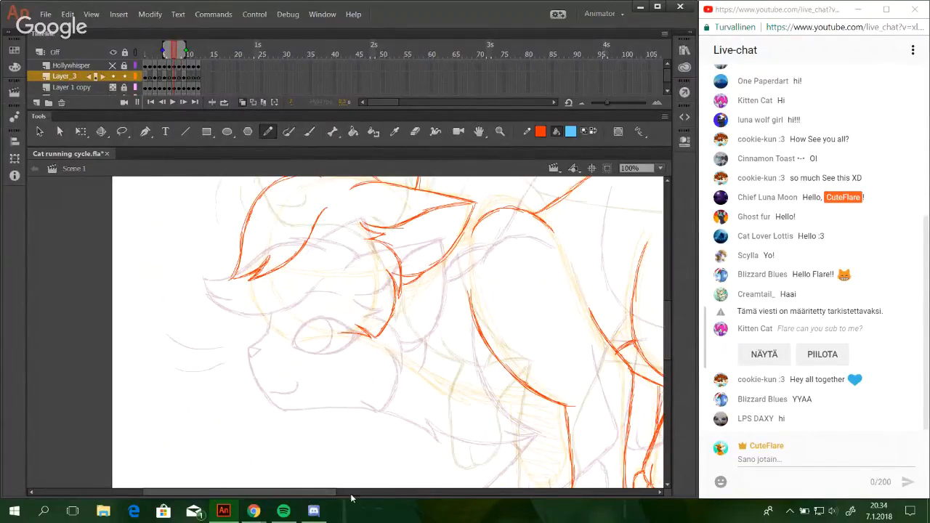
Examine the onion-skinned head, body and paws of the cat against the current frame's sketch lines.
left_click_drag(351, 494, 398, 494)
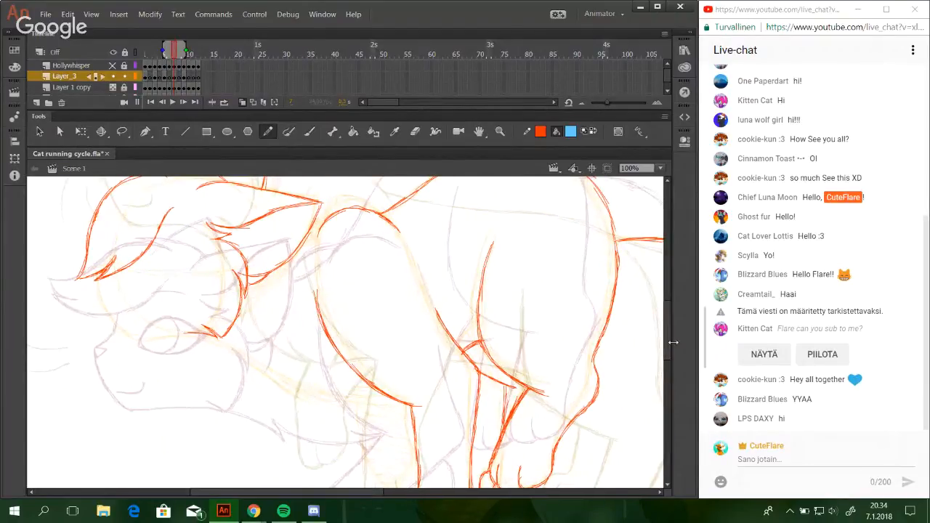
left_click_drag(669, 343, 667, 351)
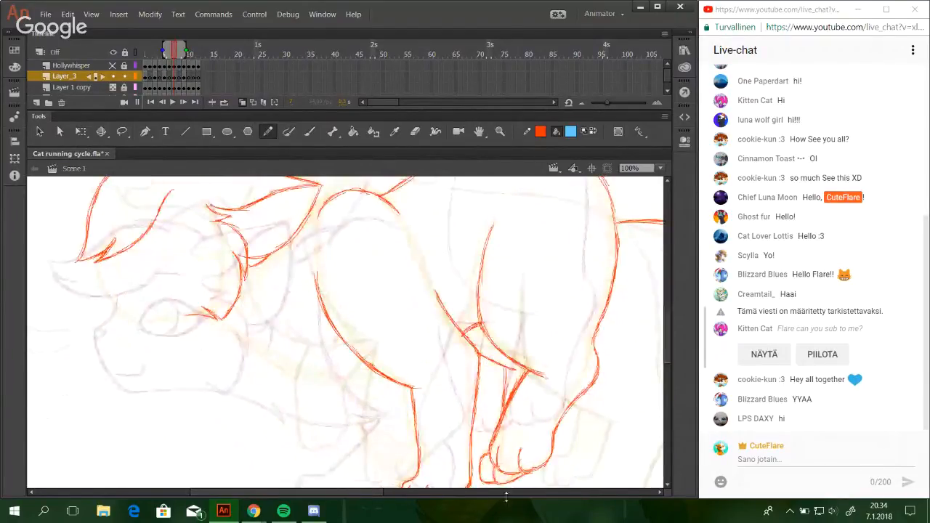
left_click_drag(367, 495, 348, 495)
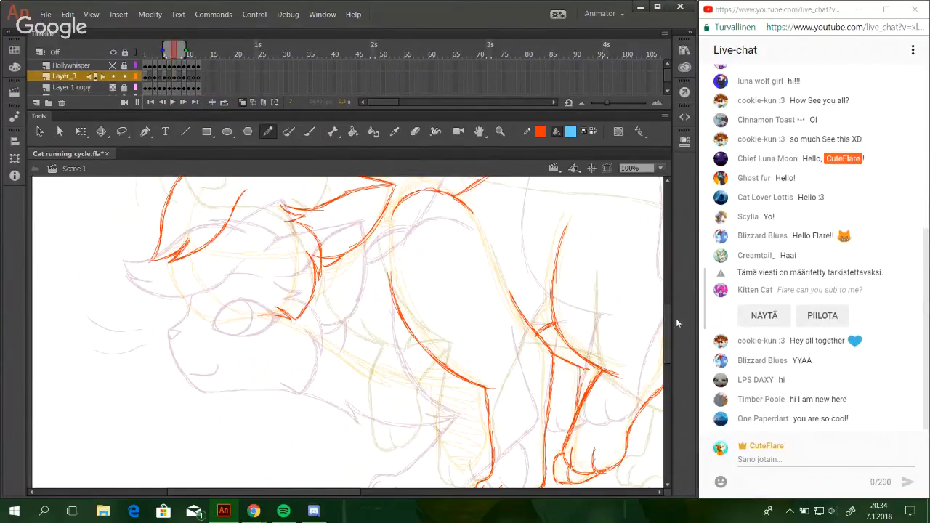
scroll(667, 318, "down", 5)
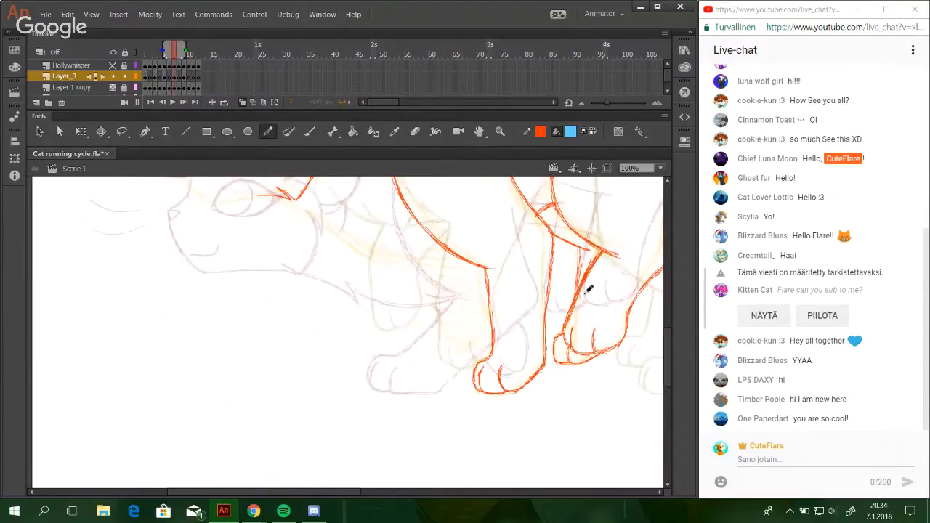
scroll(663, 345, "up", 3)
scroll(663, 346, "up", 1)
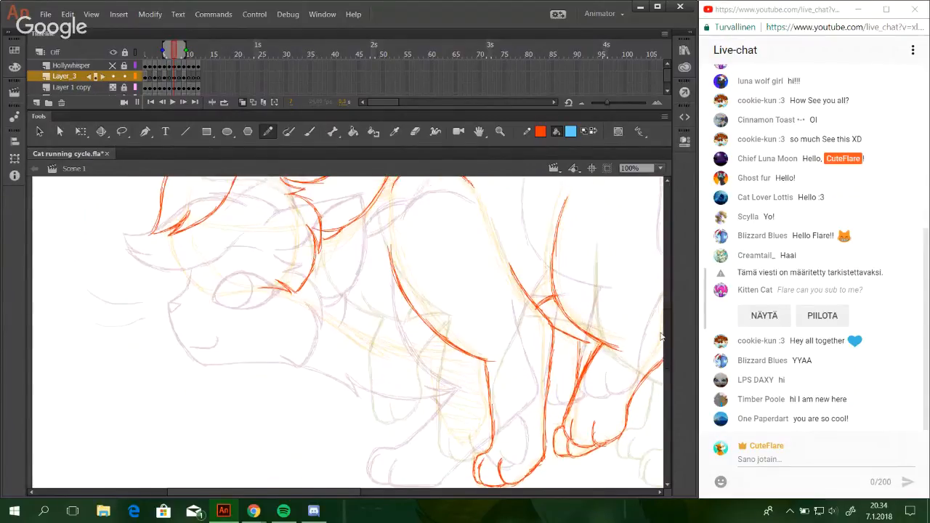
scroll(663, 345, "down", 2)
scroll(661, 344, "up", 3)
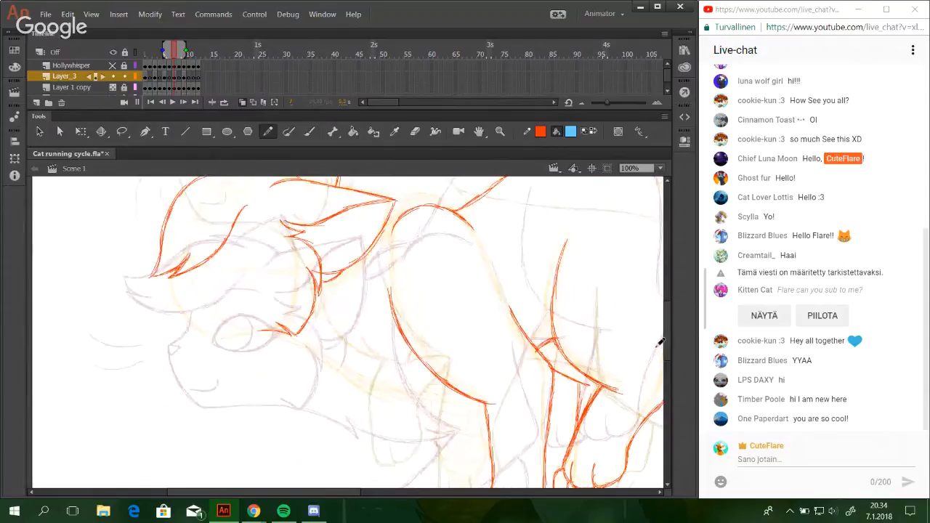
scroll(663, 341, "up", 3)
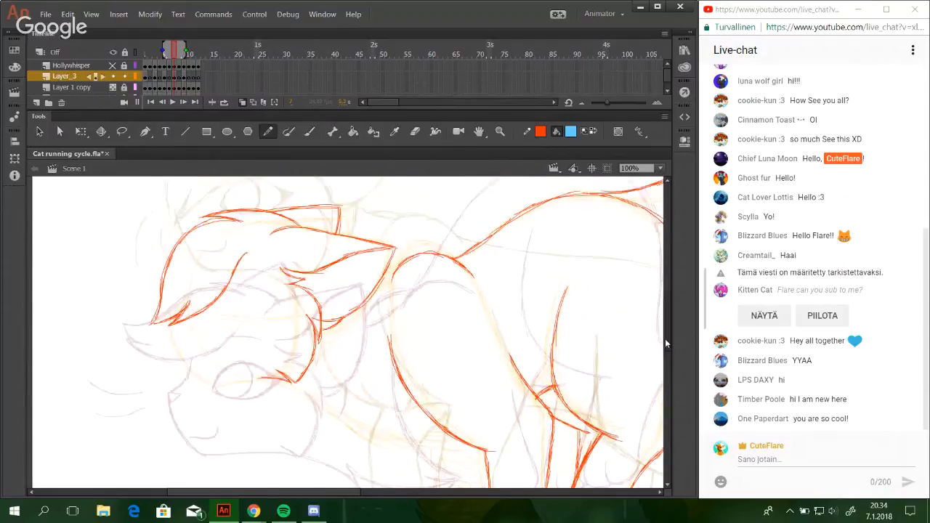
Zoom in on the head and pencil a fur tuft below the ear and a short line joining the ear to the shoulder.
left_click(500, 131)
left_click_drag(124, 273, 447, 469)
left_click(270, 131)
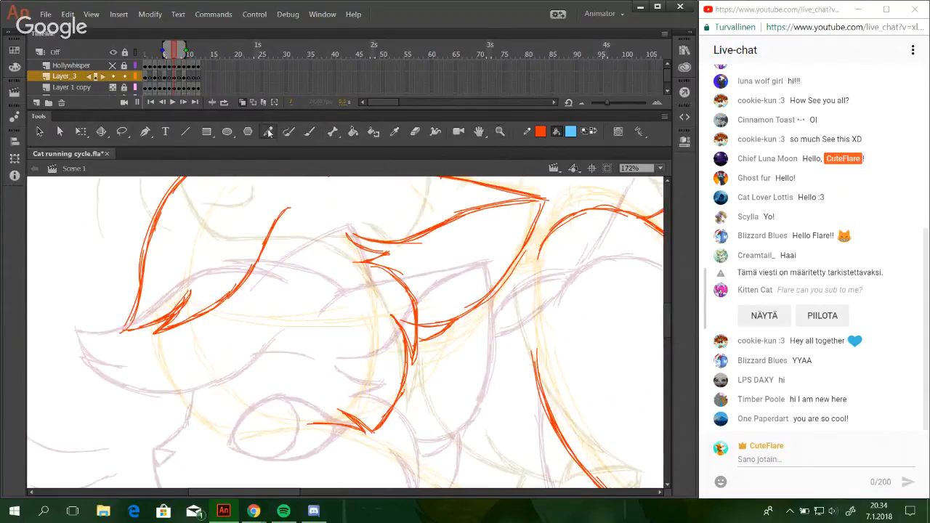
key("space")
left_click_drag(441, 293, 467, 347)
mouse_move(467, 415)
left_mouse_down()
mouse_move(479, 377)
mouse_move(463, 422)
mouse_move(477, 377)
mouse_move(473, 410)
left_mouse_up()
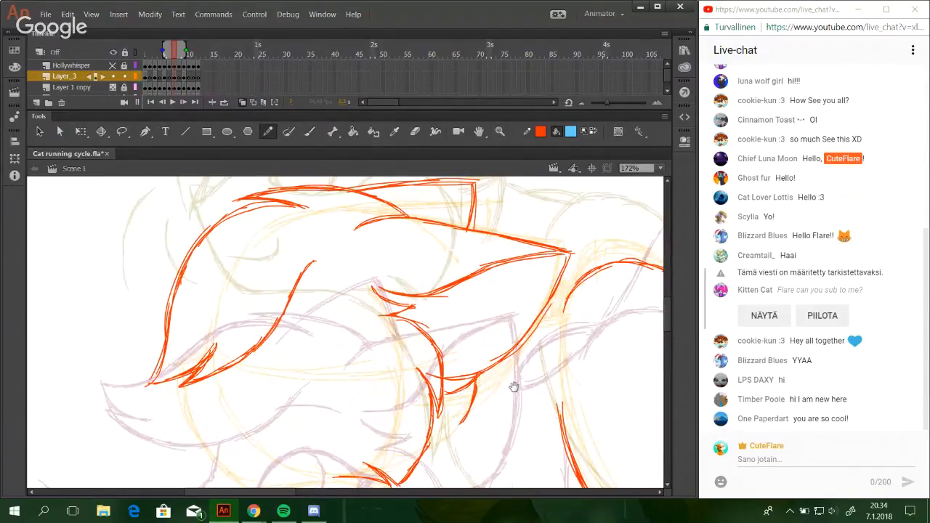
key("space")
mouse_move(516, 386)
left_mouse_down()
mouse_move(494, 334)
mouse_move(370, 283)
left_mouse_up()
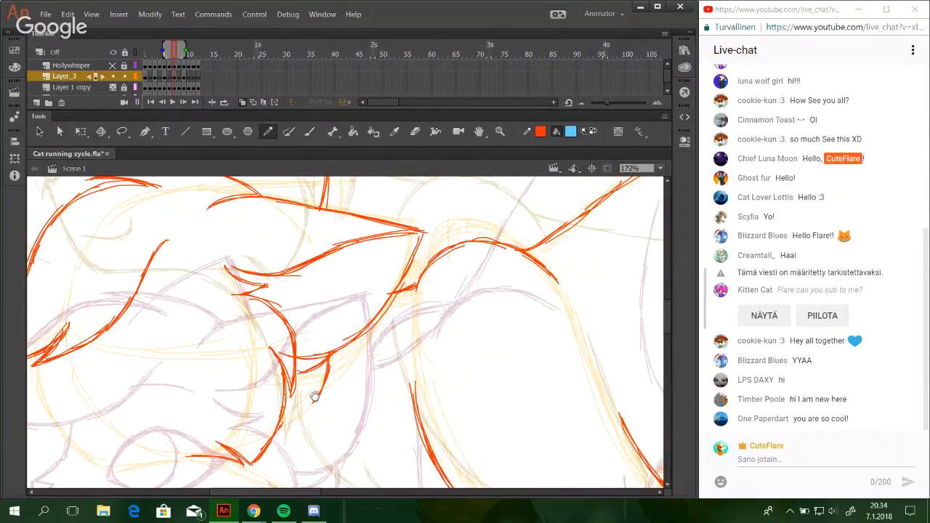
Draw the small triangular nose just below the tip of the forelock with the Pencil tool.
key("space")
mouse_move(315, 395)
left_mouse_down()
mouse_move(453, 324)
mouse_move(503, 332)
mouse_move(477, 373)
mouse_move(536, 271)
left_mouse_up()
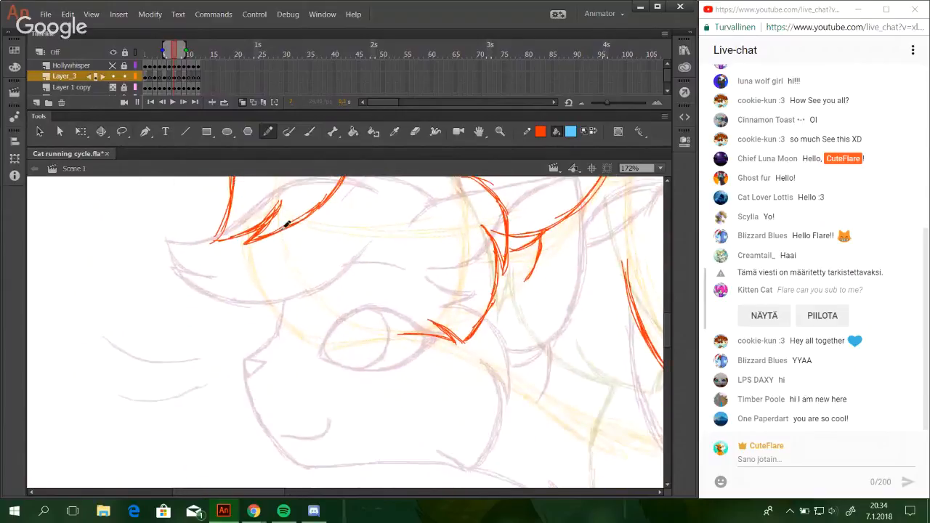
key("space")
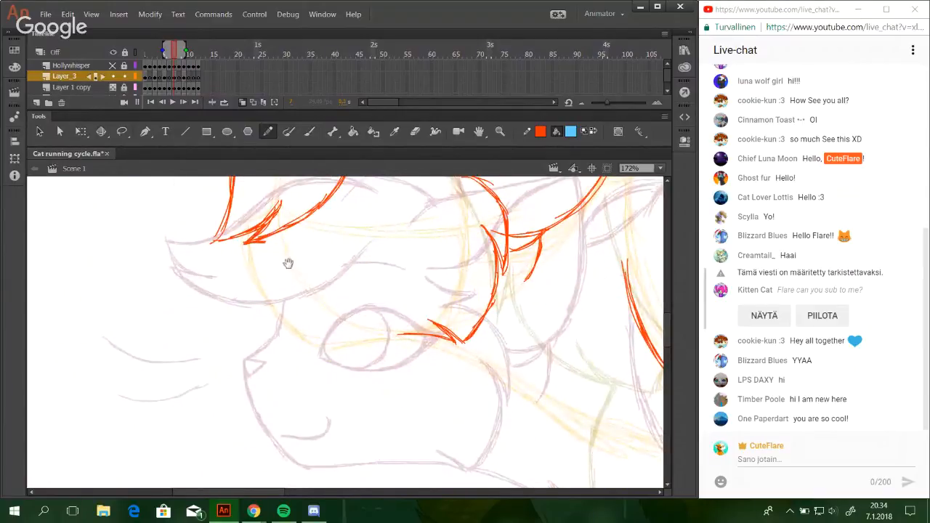
mouse_move(286, 261)
left_mouse_down()
mouse_move(313, 339)
mouse_move(287, 409)
mouse_move(303, 270)
left_mouse_up()
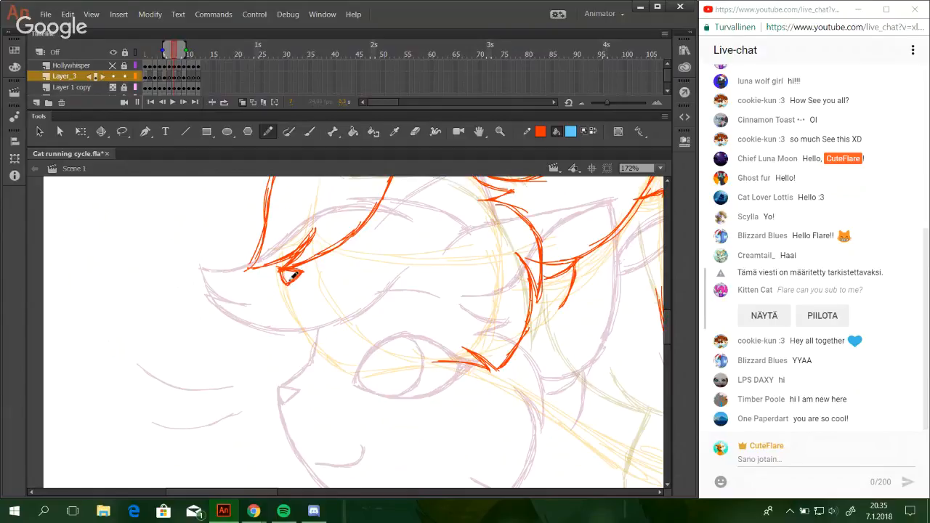
mouse_move(293, 262)
left_mouse_down()
mouse_move(284, 268)
mouse_move(299, 255)
mouse_move(284, 270)
left_mouse_up()
Draw the muzzle outline from the nose down to the chin and along the jaw toward the cheek fur.
mouse_move(436, 278)
left_mouse_down()
mouse_move(407, 436)
mouse_move(421, 436)
mouse_move(461, 214)
mouse_move(498, 240)
left_mouse_up()
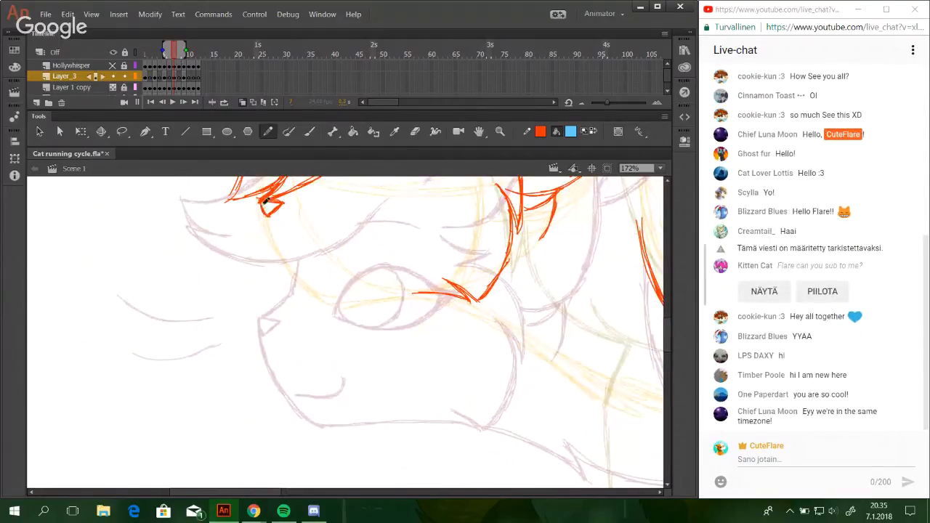
mouse_move(263, 205)
left_mouse_down()
mouse_move(279, 256)
mouse_move(317, 291)
mouse_move(407, 294)
mouse_move(369, 283)
mouse_move(312, 349)
left_mouse_up()
left_click_drag(382, 218, 268, 263)
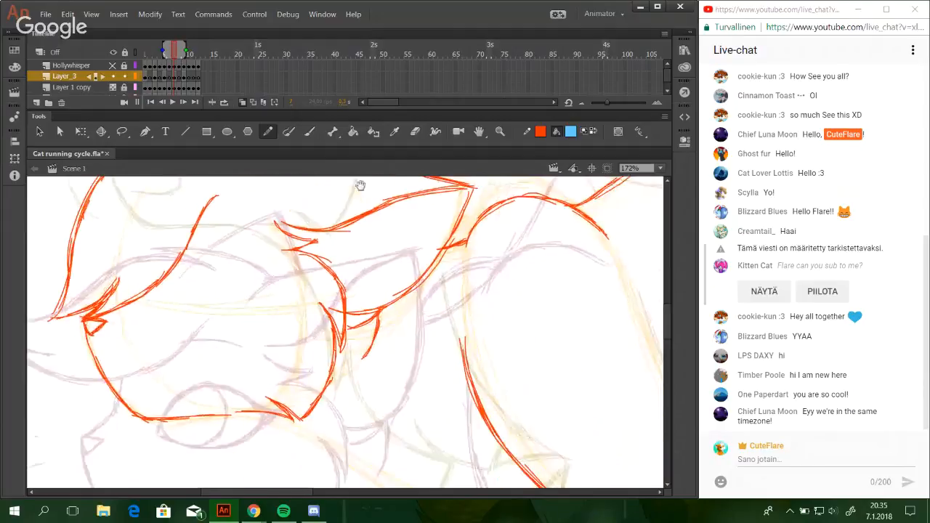
Add a second short line joining the back edge of the ear to the shoulder, just below the ear tip.
left_click_drag(385, 256, 492, 206)
mouse_move(516, 356)
left_mouse_down()
mouse_move(425, 334)
mouse_move(436, 324)
mouse_move(415, 345)
left_mouse_up()
left_click_drag(356, 397, 458, 172)
left_click_drag(392, 476, 430, 174)
left_click_drag(426, 208, 419, 371)
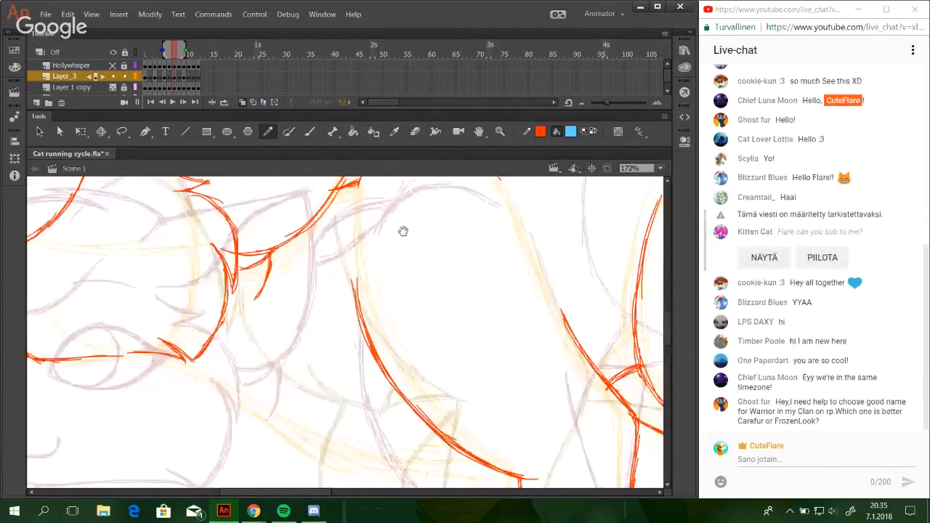
mouse_move(365, 181)
left_mouse_down()
mouse_move(401, 285)
mouse_move(415, 266)
left_mouse_up()
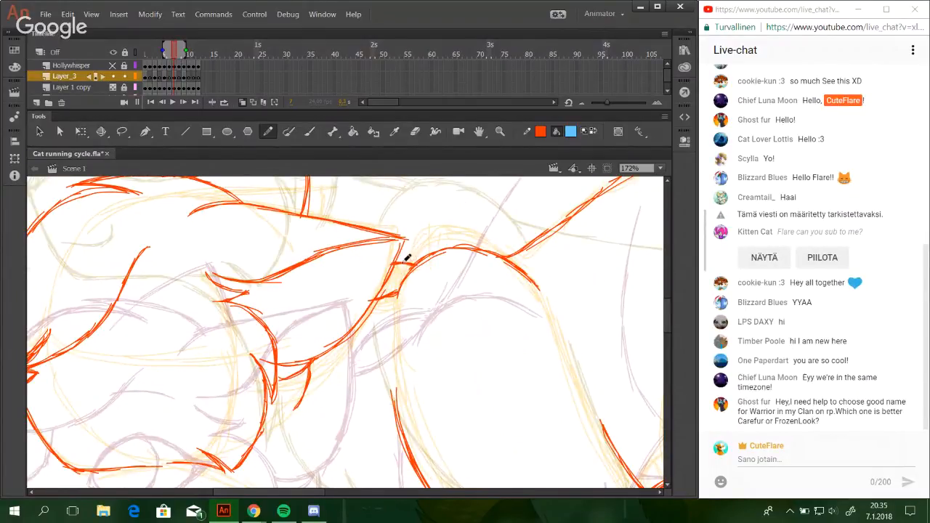
Close the gap in the jaw line between the chin and the cheek fur.
mouse_move(486, 294)
left_mouse_down()
mouse_move(513, 347)
mouse_move(561, 356)
mouse_move(335, 252)
left_mouse_up()
left_click_drag(328, 391, 479, 269)
mouse_move(392, 376)
left_mouse_down()
mouse_move(390, 307)
mouse_move(458, 349)
left_mouse_up()
left_click_drag(387, 330, 449, 389)
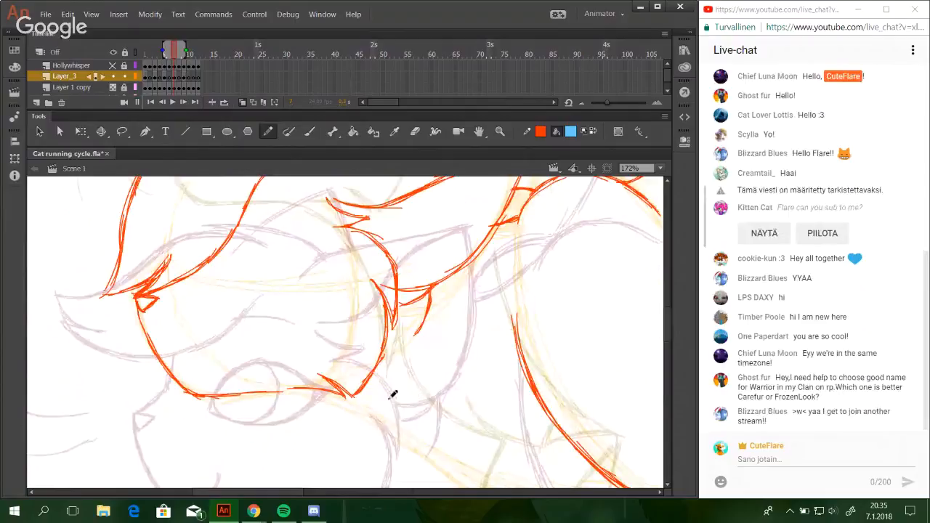
left_click_drag(243, 390, 292, 393)
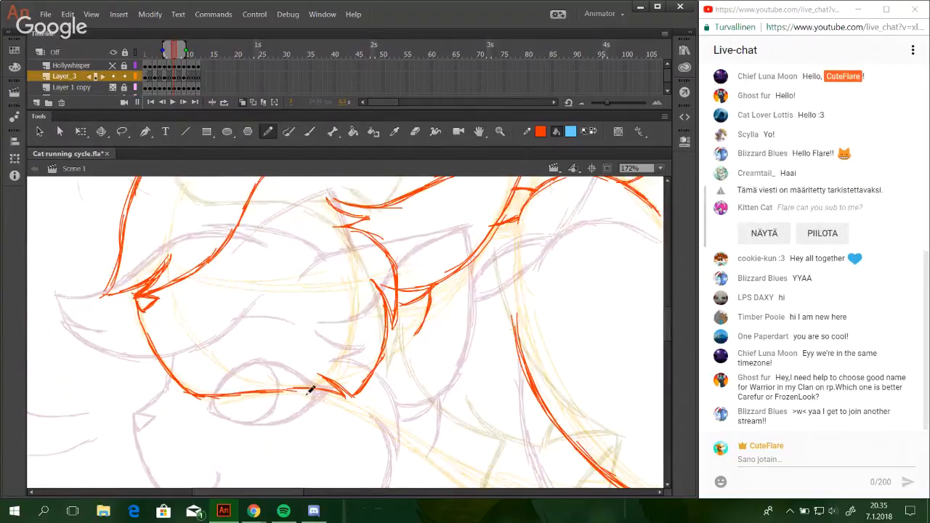
Draw the throat line from the jaw down toward the chest, undoing and redrawing strokes until the curve fits.
mouse_move(430, 357)
left_mouse_down()
mouse_move(454, 266)
mouse_move(438, 186)
left_mouse_up()
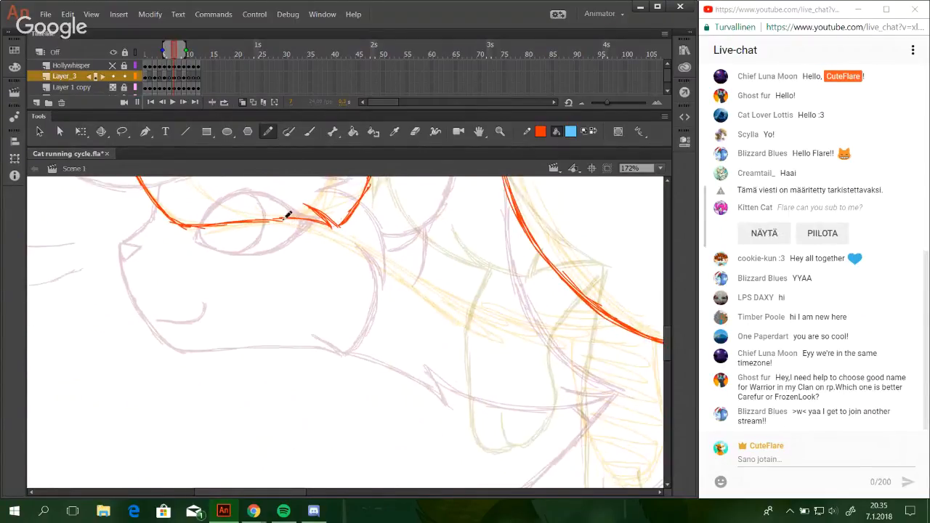
mouse_move(265, 219)
left_mouse_down()
mouse_move(360, 241)
mouse_move(292, 223)
mouse_move(347, 241)
mouse_move(399, 274)
left_mouse_up()
left_click_drag(335, 233, 420, 295)
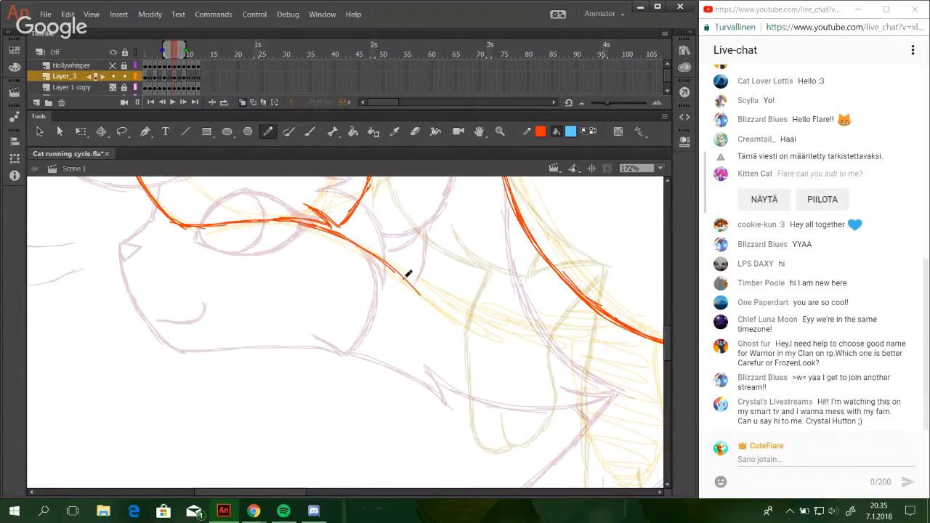
key("ctrl+z")
mouse_move(336, 233)
left_mouse_down()
mouse_move(394, 273)
mouse_move(417, 302)
left_mouse_up()
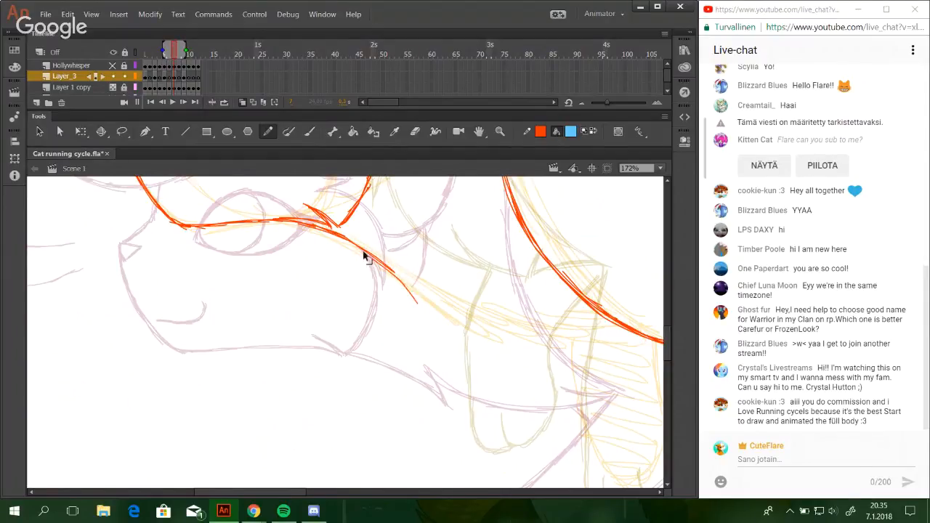
key("ctrl+z")
left_click_drag(349, 240, 418, 301)
left_click_drag(386, 266, 422, 309)
key("ctrl+z")
key("ctrl+z")
mouse_move(376, 260)
left_mouse_down()
mouse_move(413, 303)
mouse_move(388, 265)
mouse_move(409, 290)
mouse_move(396, 270)
mouse_move(422, 308)
left_mouse_up()
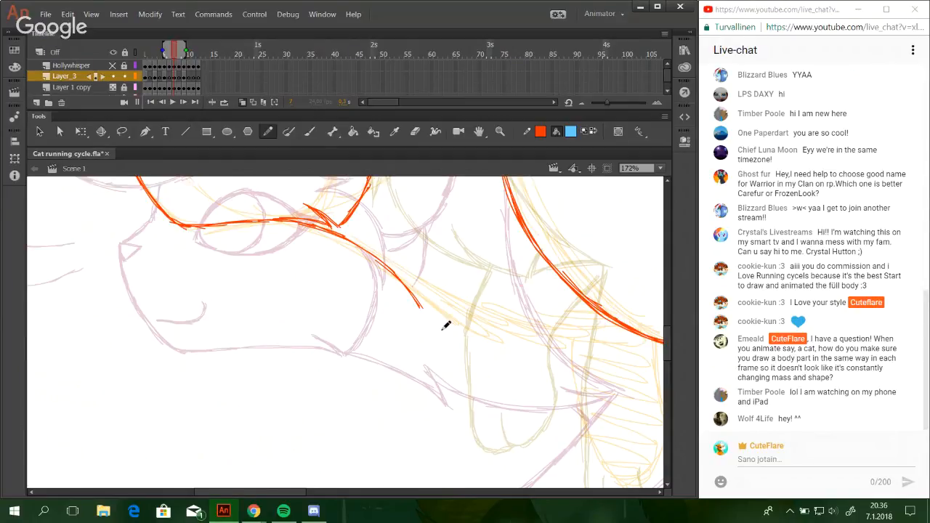
Reinforce the throat line and finish its lower end with a sharp fur spike pointing back up.
left_click_drag(369, 256, 442, 327)
key("ctrl+z")
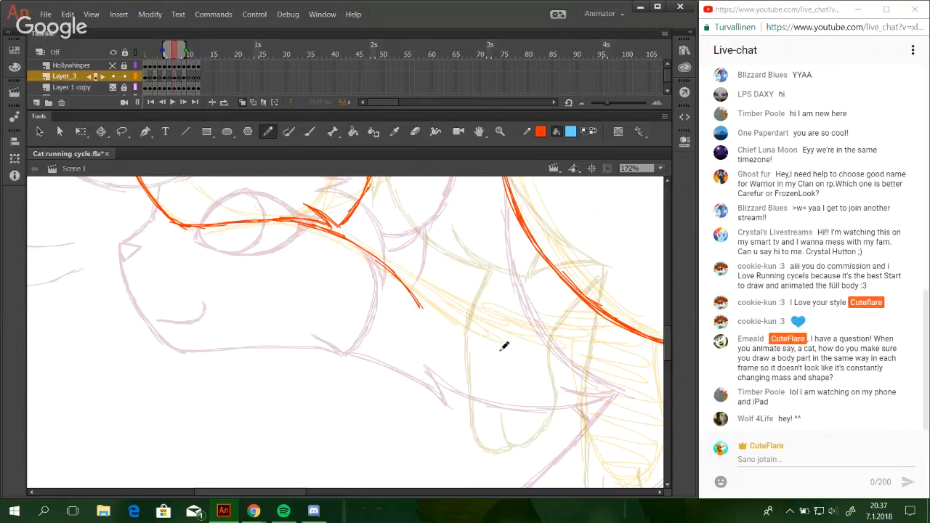
left_click_drag(346, 240, 404, 299)
key("ctrl+z")
left_click_drag(355, 238, 424, 310)
left_click_drag(425, 313, 416, 273)
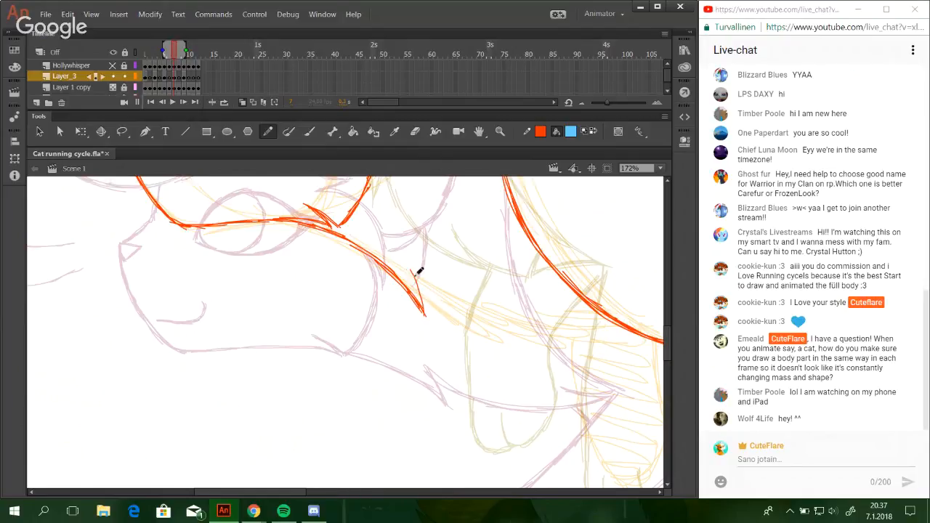
Draw the chest line curving from the top of the fur spike toward the front leg, redoing the misplaced strokes.
mouse_move(425, 315)
left_mouse_down()
mouse_move(410, 267)
mouse_move(462, 326)
left_mouse_up()
key("ctrl+z")
mouse_move(416, 280)
left_mouse_down()
mouse_move(439, 300)
mouse_move(498, 335)
left_mouse_up()
key("ctrl+z")
key("ctrl+z")
left_click_drag(414, 274, 467, 320)
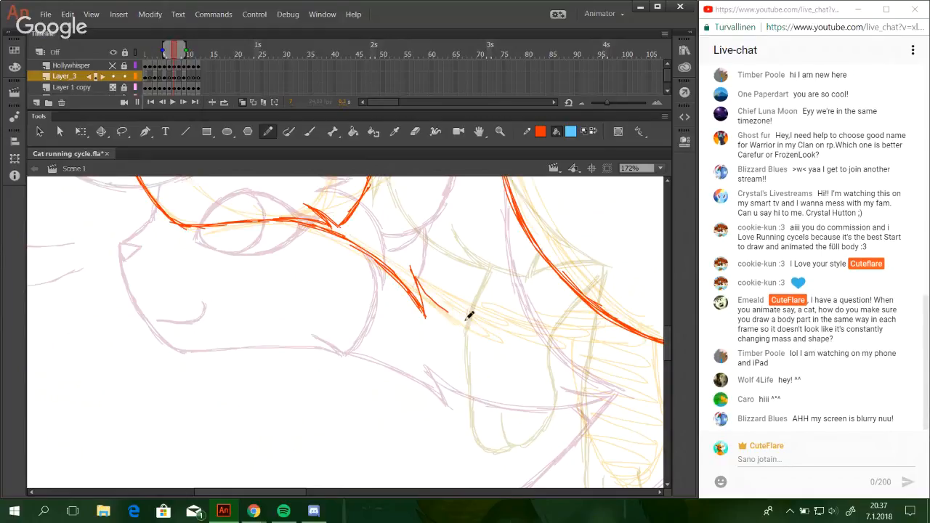
left_click_drag(426, 293, 497, 330)
left_click_drag(445, 309, 513, 334)
key("ctrl+z")
key("ctrl+z")
mouse_move(450, 311)
left_mouse_down()
mouse_move(531, 337)
mouse_move(508, 334)
mouse_move(516, 336)
left_mouse_up()
key("ctrl+z")
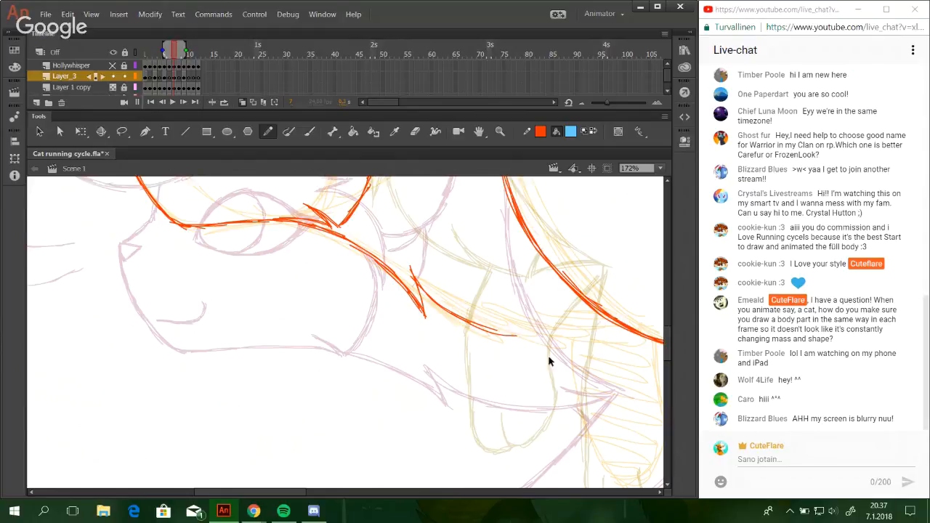
key("ctrl+z")
mouse_move(560, 407)
left_mouse_down()
mouse_move(536, 387)
mouse_move(520, 397)
left_mouse_up()
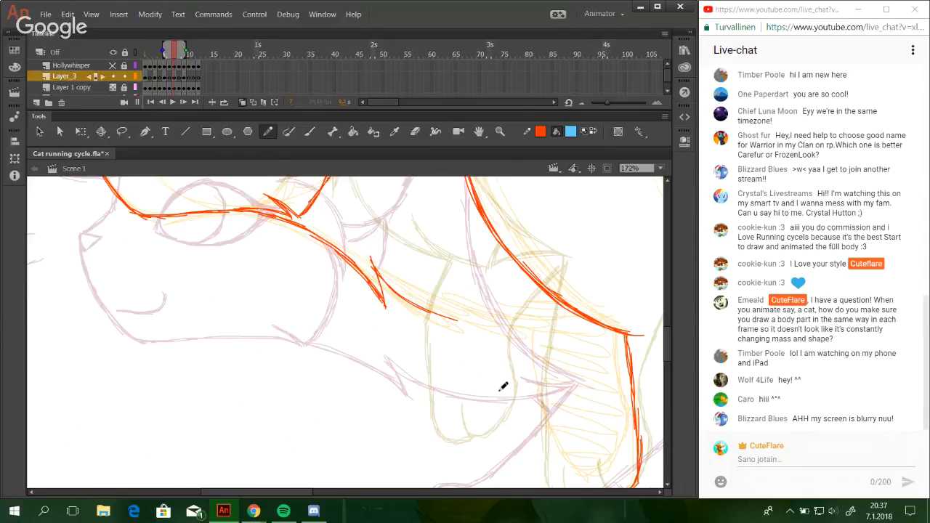
left_click_drag(505, 353, 467, 334)
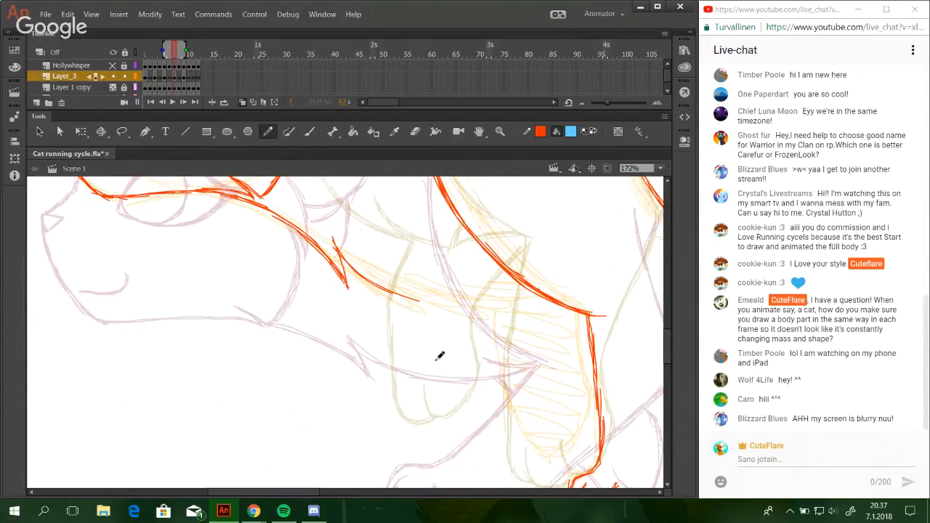
mouse_move(492, 365)
left_mouse_down()
mouse_move(451, 349)
mouse_move(450, 334)
left_mouse_up()
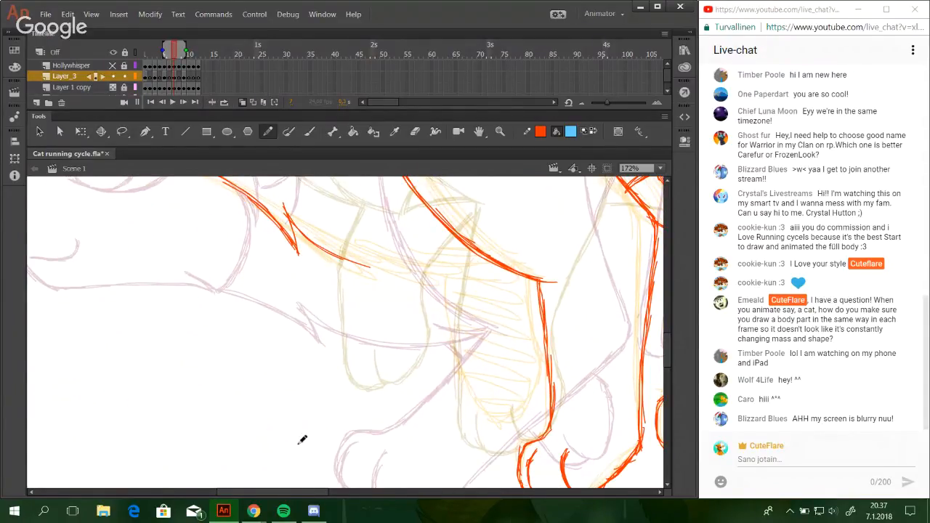
Isolate the rough pose sketch layer by hiding and locking Layer_3 and hiding Layer 1 copy.
mouse_move(284, 493)
left_mouse_down()
mouse_move(174, 466)
mouse_move(526, 485)
mouse_move(371, 458)
mouse_move(482, 474)
left_mouse_up()
mouse_move(667, 349)
left_mouse_down()
mouse_move(670, 326)
mouse_move(676, 358)
mouse_move(667, 348)
left_mouse_up()
left_click(661, 168)
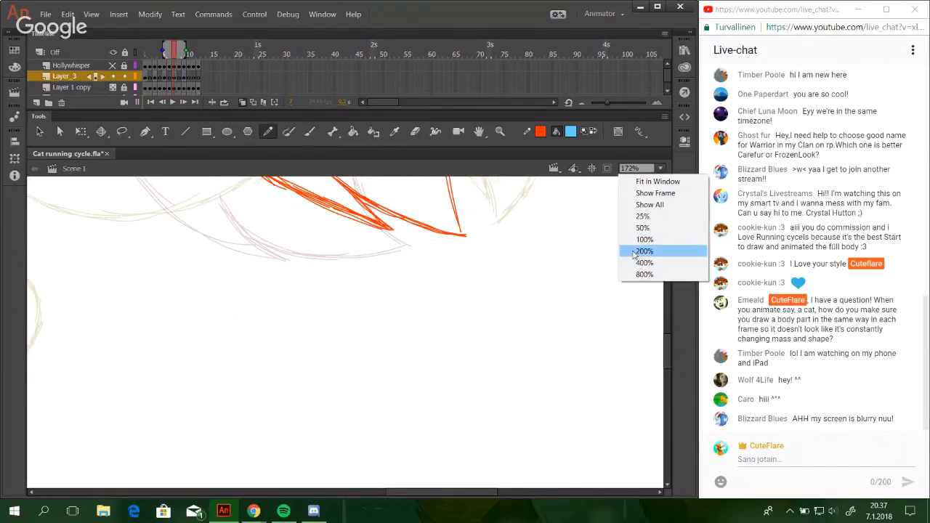
left_click(650, 204)
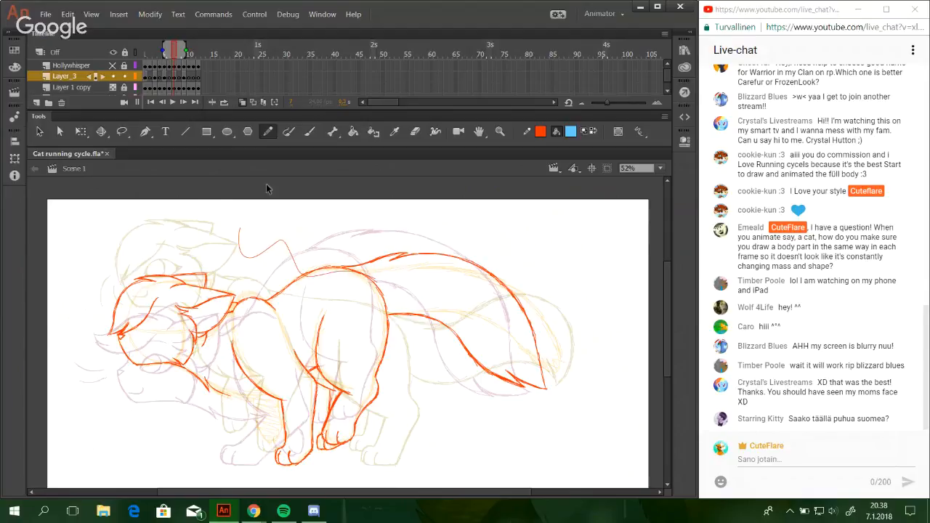
left_click(126, 87)
left_click(113, 77)
left_click(125, 77)
left_click(124, 88)
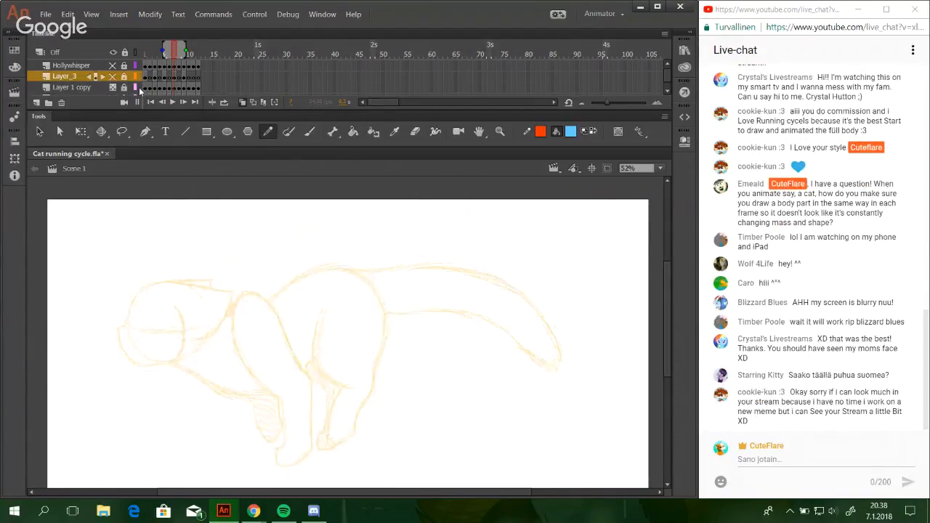
left_click(125, 88)
left_click(113, 88)
Examine the rough running poses on frames 7, 3 and 12 for how the cat's body moves through the cycle.
left_click(173, 55)
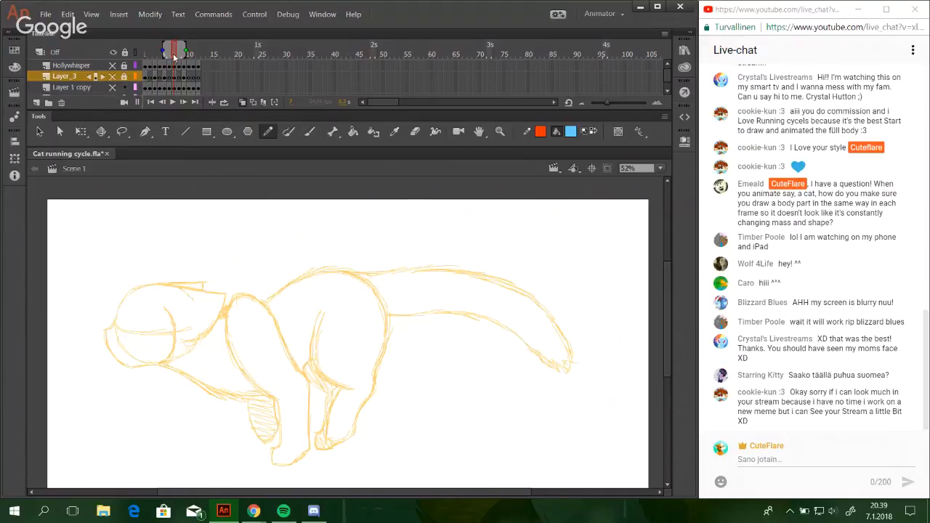
mouse_move(149, 55)
left_mouse_down()
mouse_move(199, 58)
mouse_move(151, 51)
left_mouse_up()
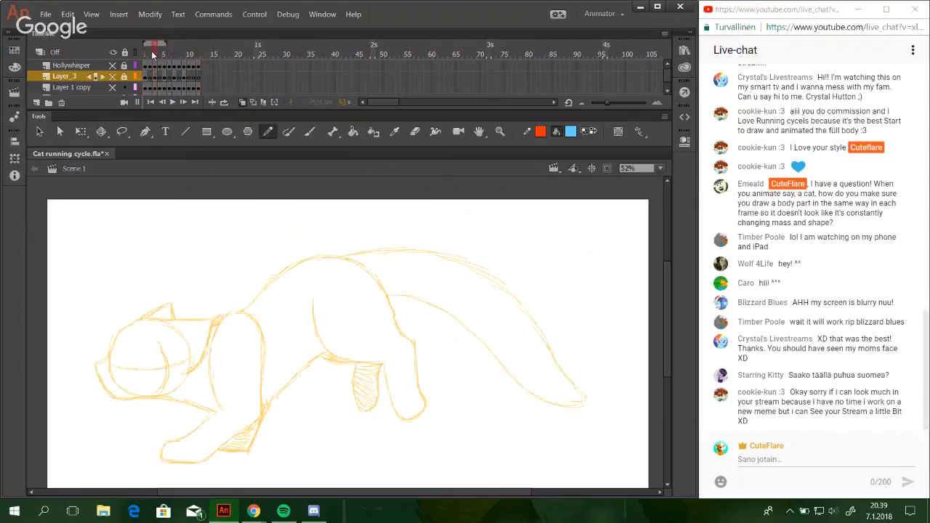
left_click_drag(371, 496, 351, 486)
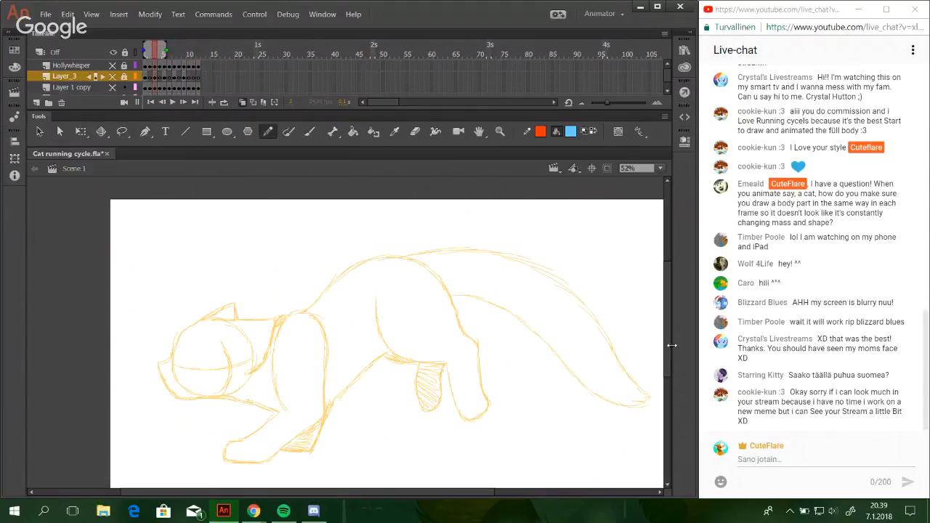
left_click_drag(668, 345, 668, 374)
left_click_drag(153, 56, 191, 59)
left_click_drag(663, 387, 663, 370)
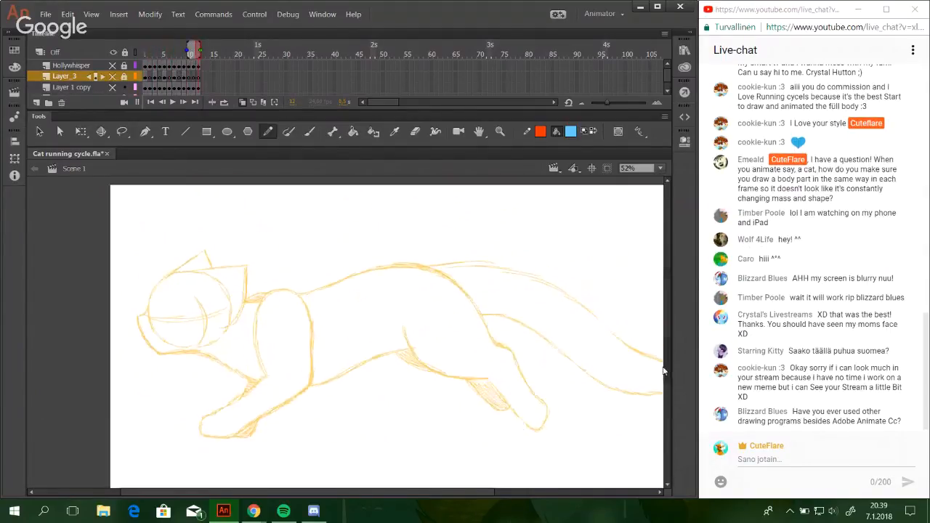
left_click_drag(445, 493, 492, 494)
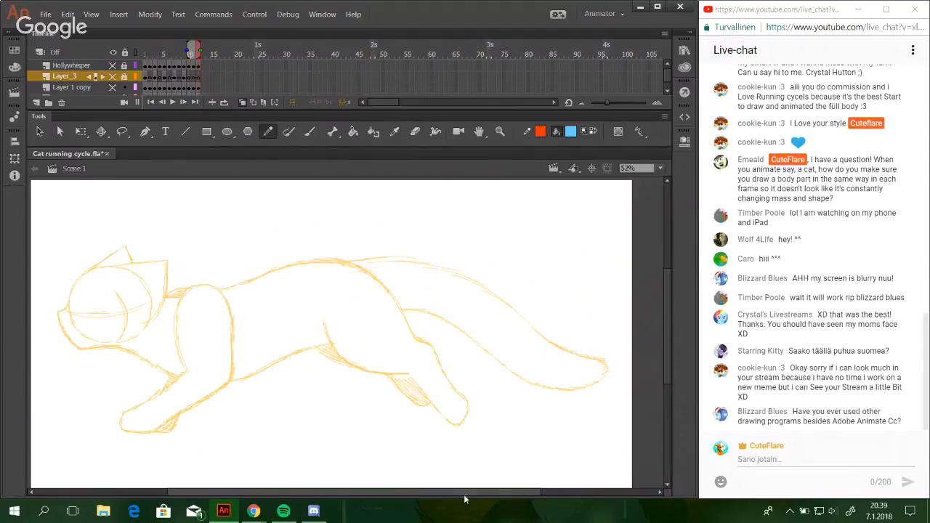
Hide the rough sketch layer, show the Layer_3 line art again and go to frame 7.
left_click(114, 94)
left_click(114, 88)
left_click(115, 86)
left_click(114, 77)
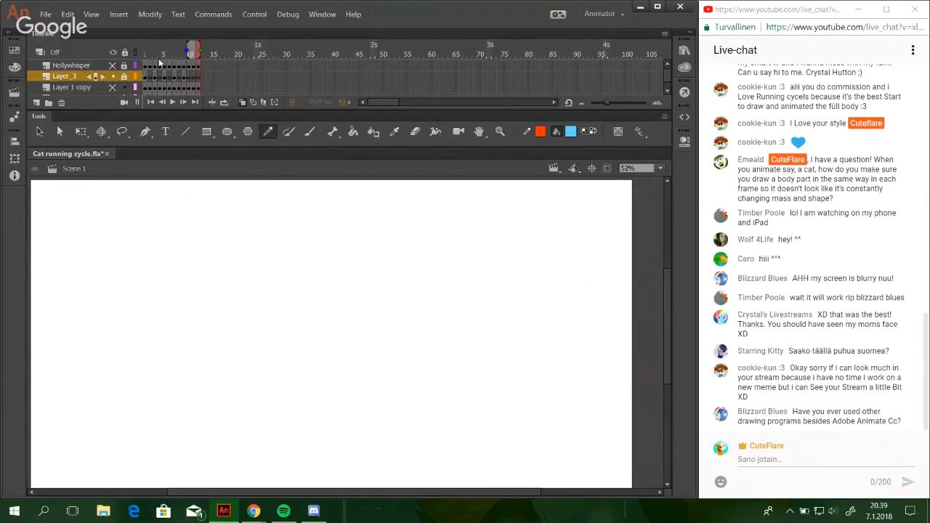
mouse_move(160, 63)
left_mouse_down()
mouse_move(153, 55)
mouse_move(178, 55)
mouse_move(145, 50)
mouse_move(175, 56)
left_mouse_up()
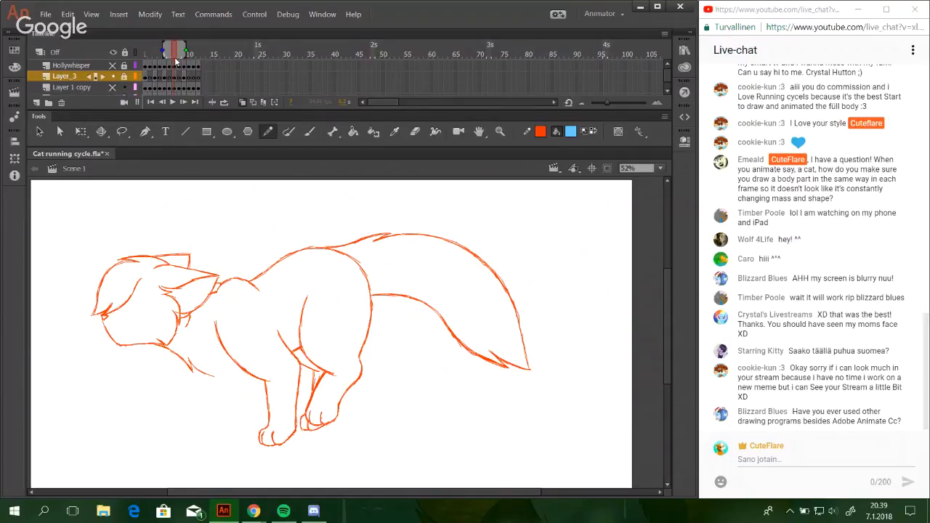
Compare the line art on frame 7 with frame 1 for consistent body shape and proportions.
left_click(151, 54)
left_click(174, 49)
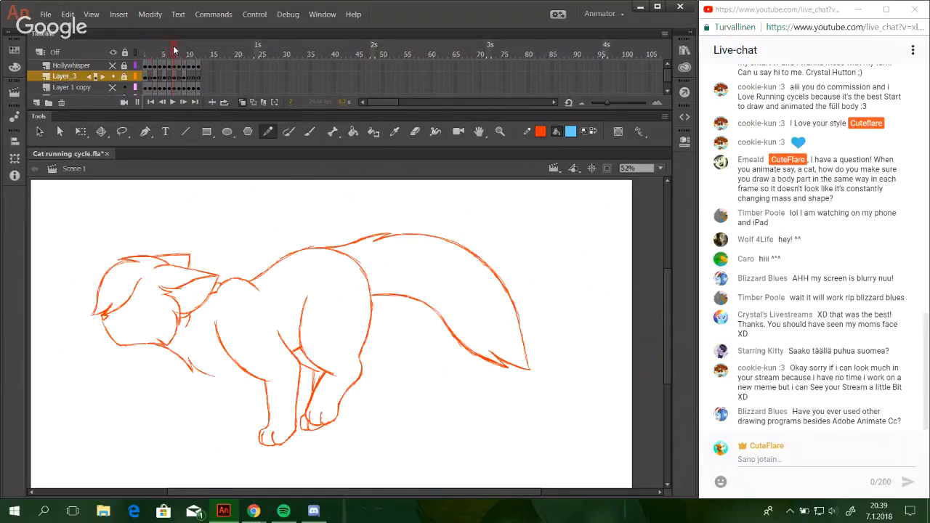
left_click(146, 53)
left_click(176, 55)
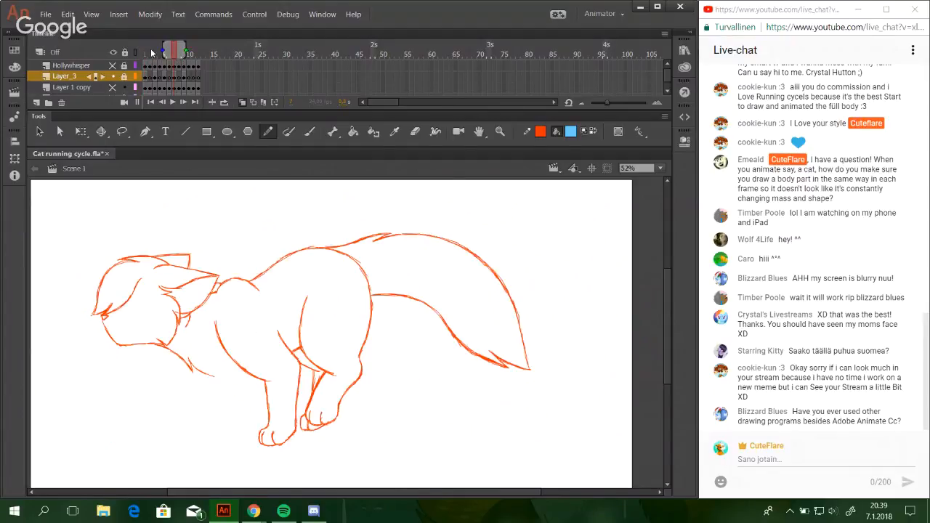
left_click(147, 53)
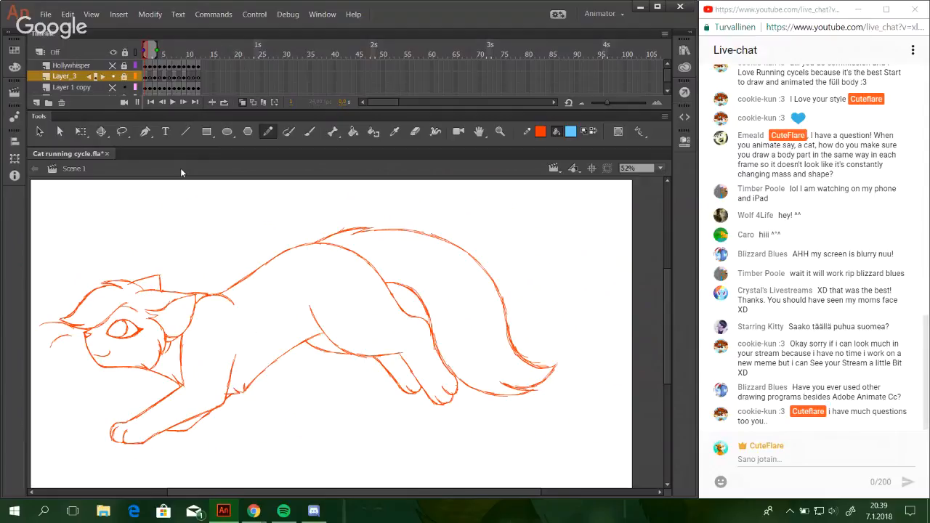
Compare the line art on frames 1 and 5 by repeatedly switching between them, finishing on frame 3.
left_click(166, 53)
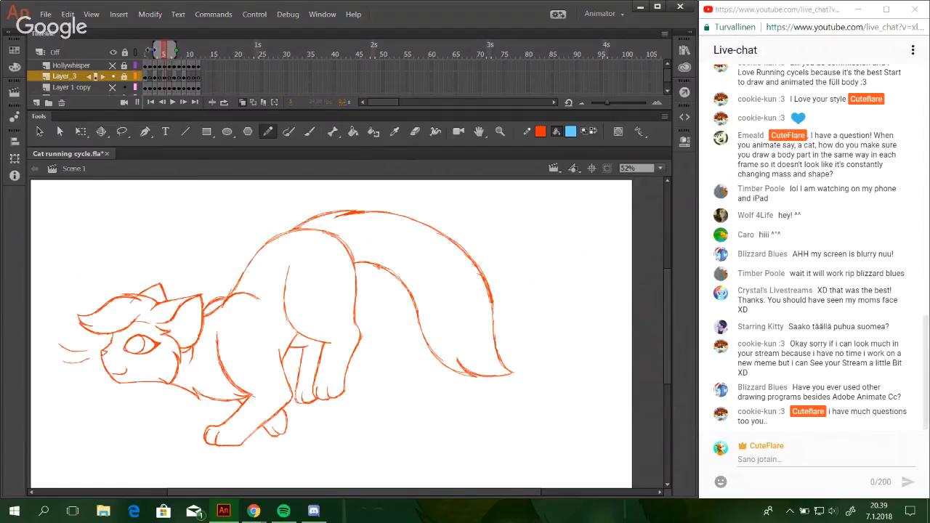
left_click(149, 50)
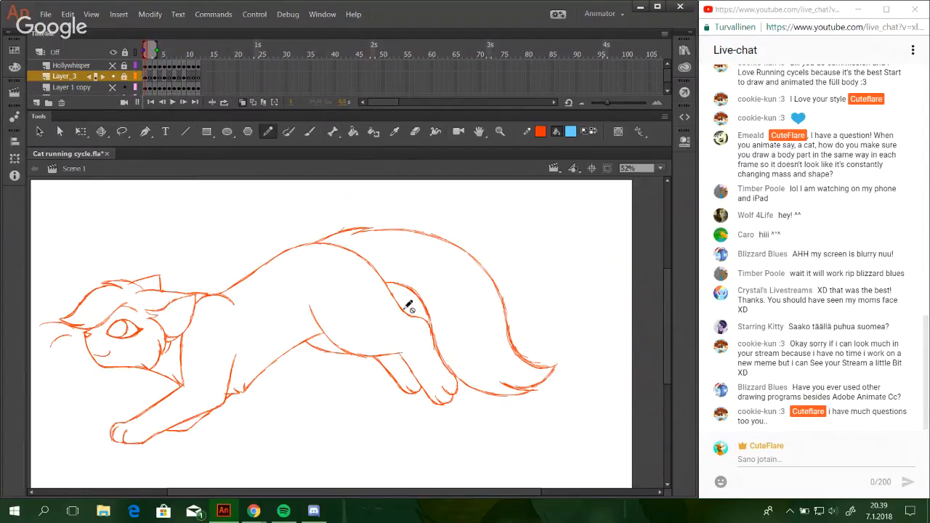
left_click(166, 54)
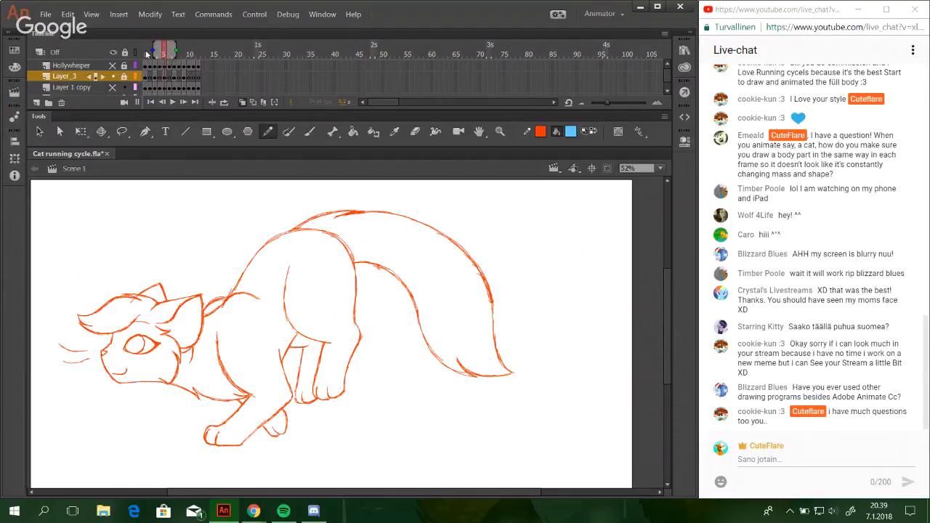
left_click(147, 54)
left_click(165, 54)
left_click(145, 54)
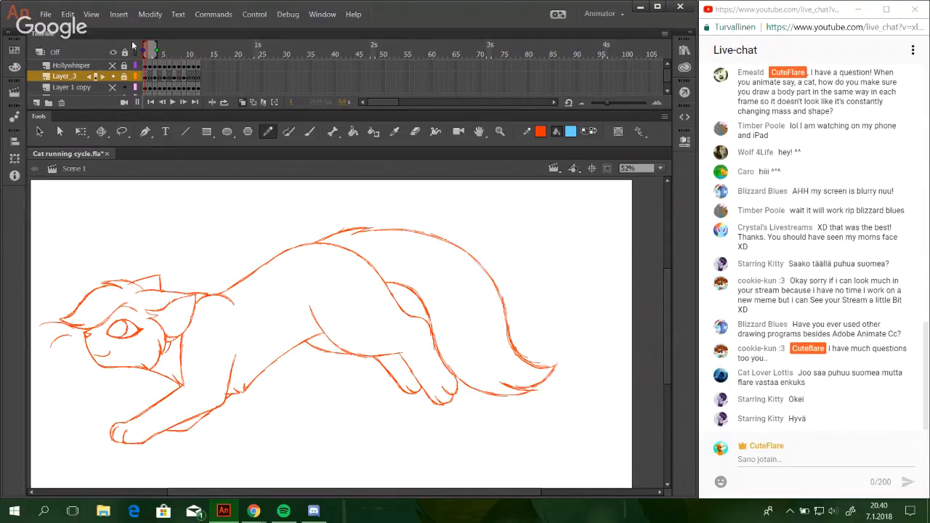
left_click(165, 53)
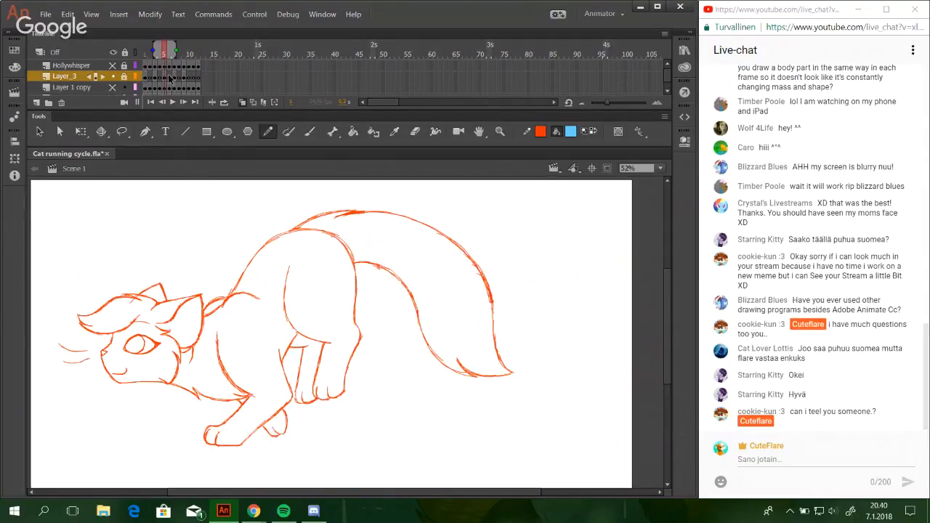
left_click(146, 52)
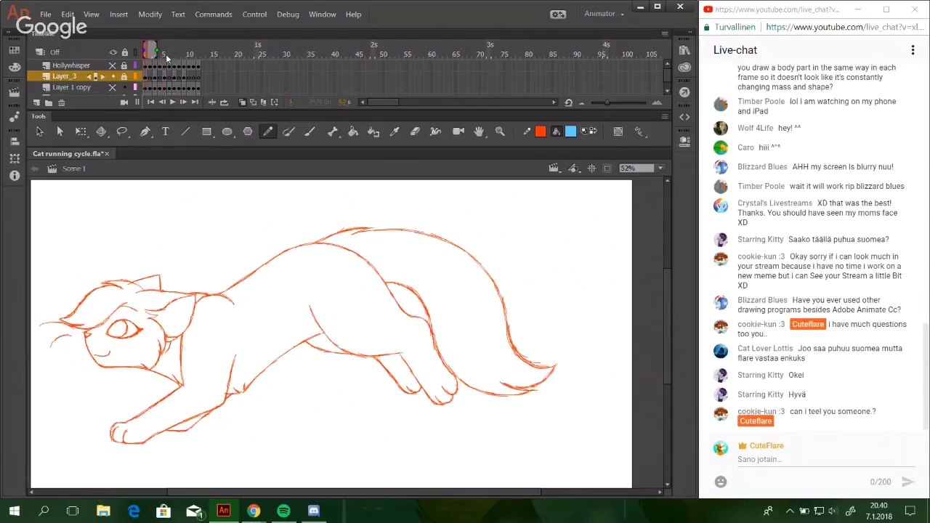
left_click(165, 54)
left_click(145, 52)
left_click(167, 55)
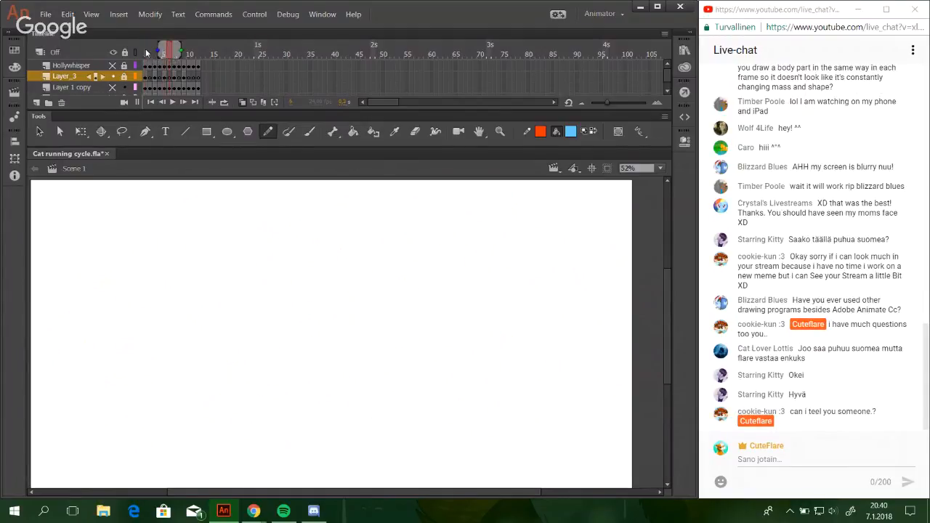
left_click(146, 53)
left_click(166, 53)
left_click(146, 53)
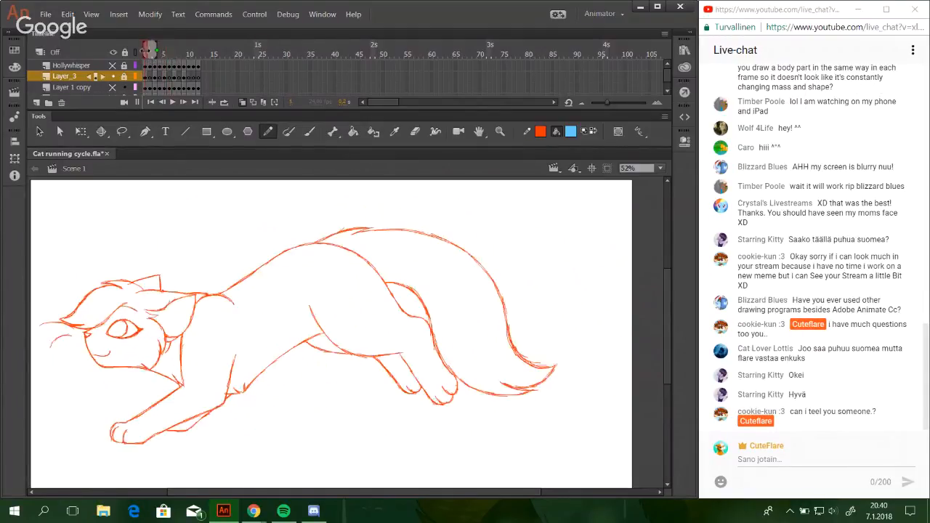
left_click(166, 54)
left_click(147, 52)
left_click(167, 55)
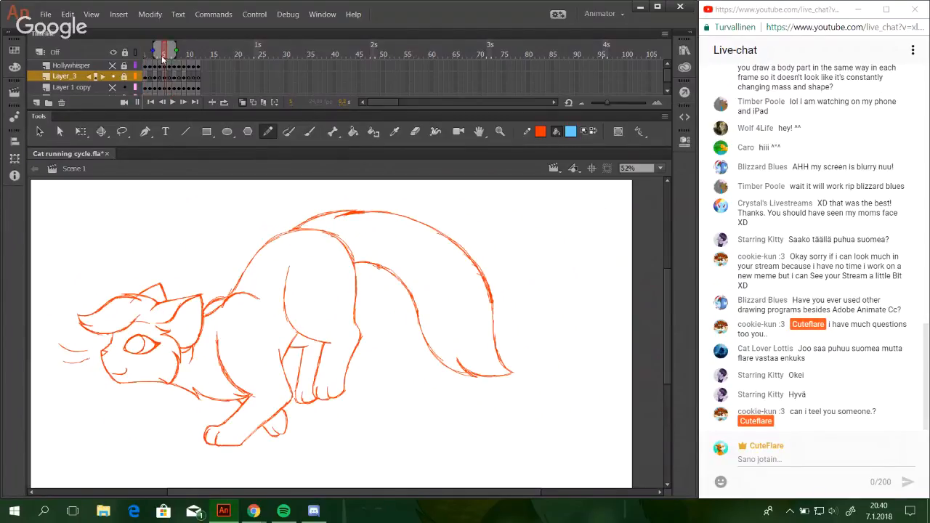
left_click(146, 52)
left_click(166, 55)
left_click(155, 54)
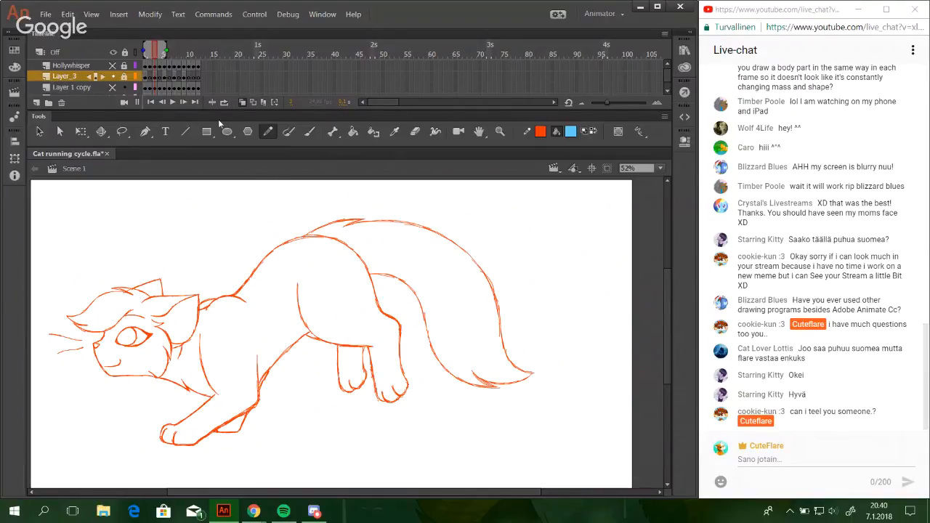
Unlock Layer_3 and go to frame 3 to view its line art with the neighbouring frames' onion skins.
left_click_drag(180, 53, 152, 52)
left_click(166, 54)
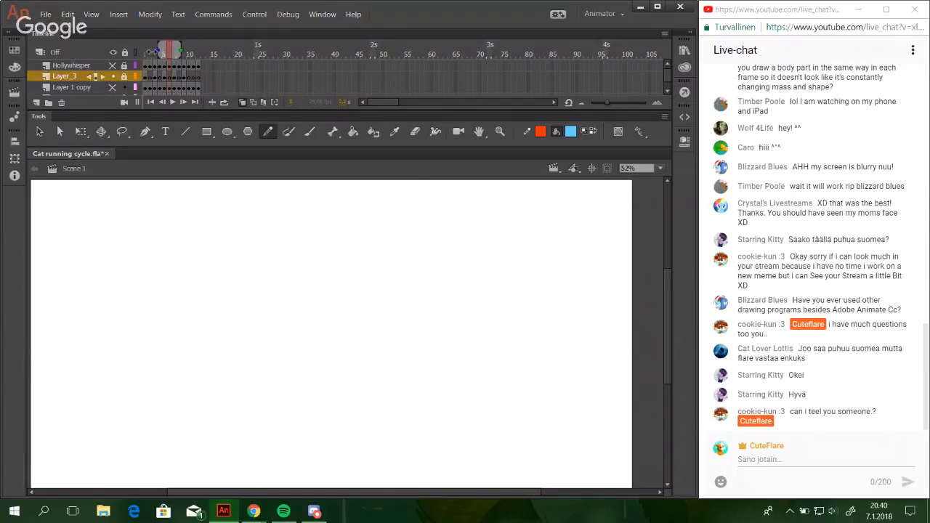
left_click(124, 77)
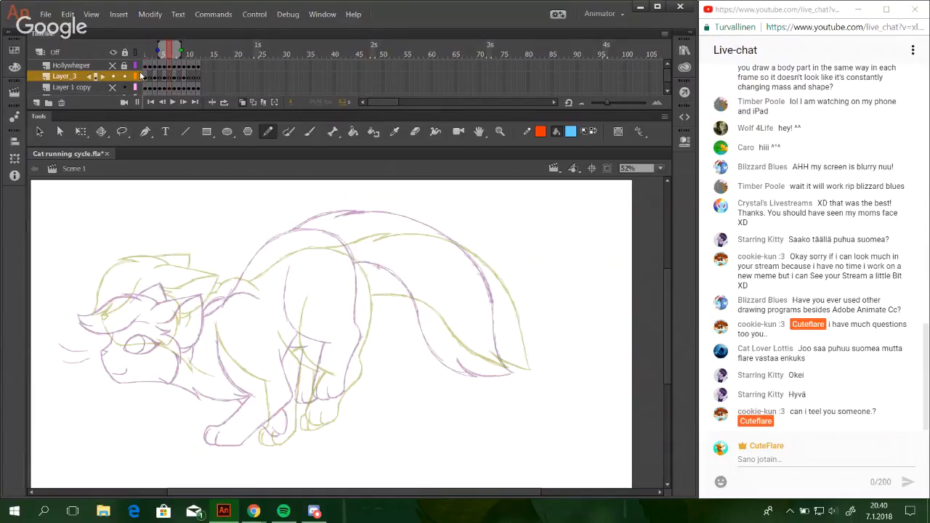
left_click_drag(172, 54, 154, 53)
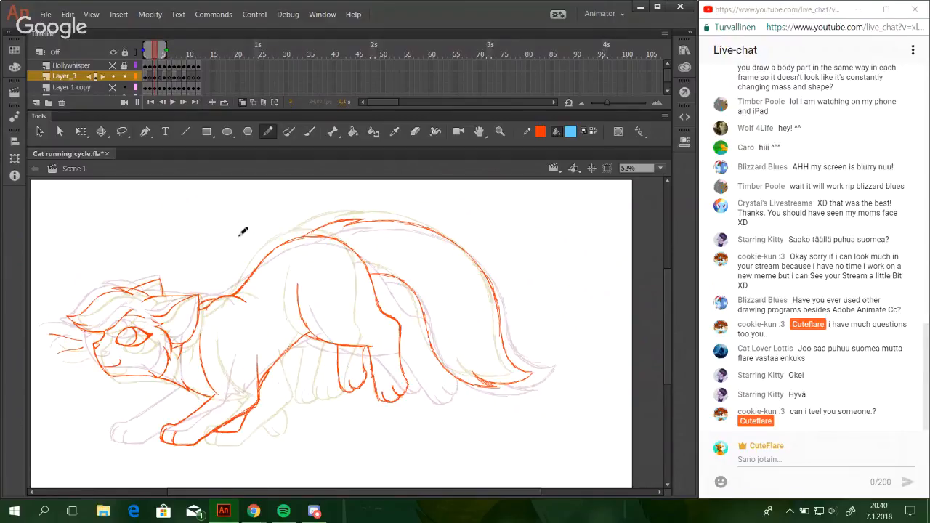
mouse_move(245, 232)
left_mouse_down()
mouse_move(260, 200)
mouse_move(355, 248)
left_mouse_up()
key("ctrl+z")
left_click_drag(347, 206, 607, 273)
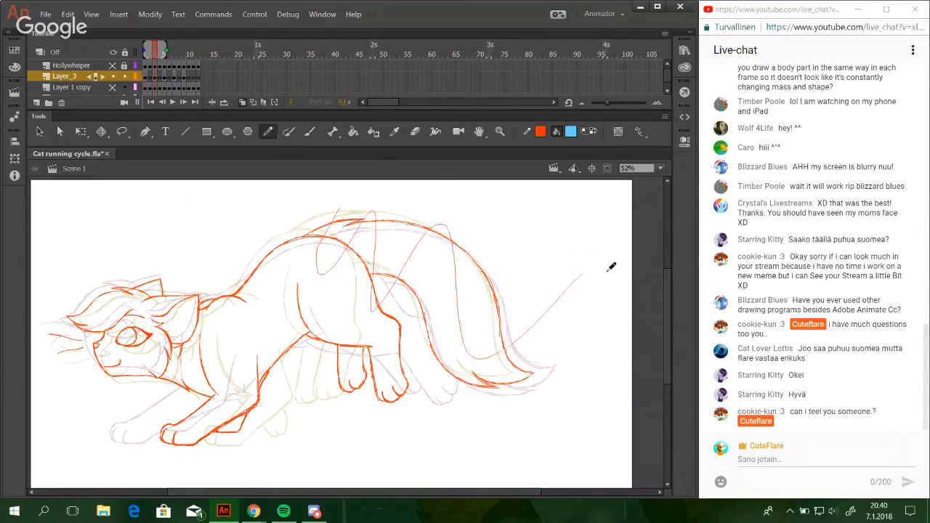
key("ctrl+z")
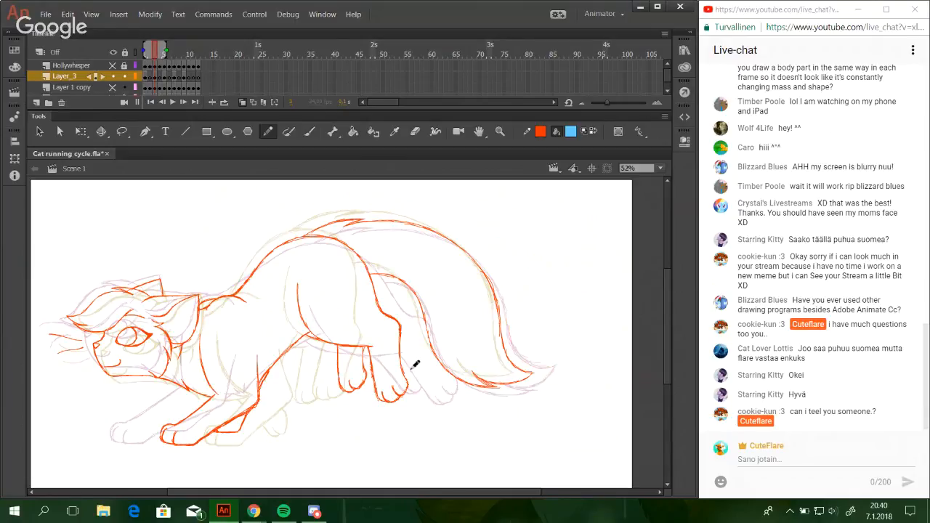
left_click_drag(415, 369, 453, 392)
key("ctrl+z")
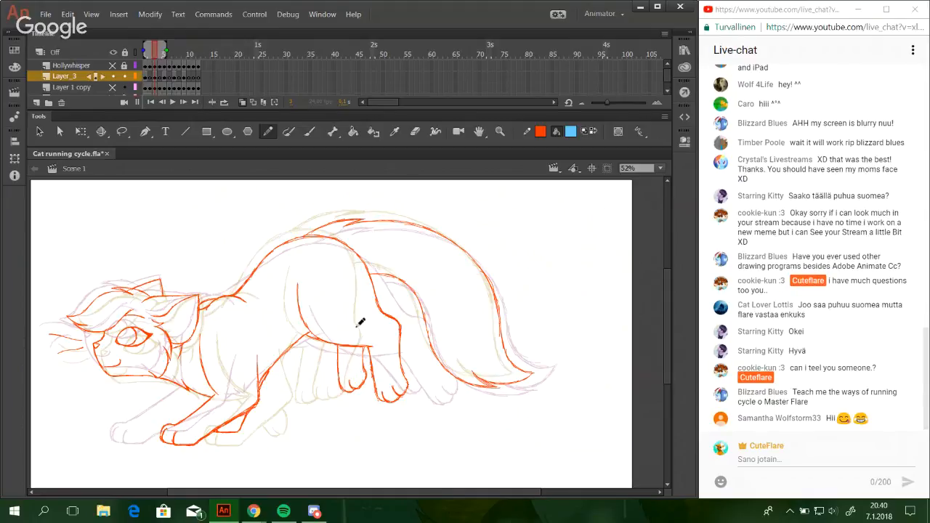
left_click_drag(358, 277, 344, 244)
key("ctrl+z")
mouse_move(357, 304)
left_mouse_down()
mouse_move(343, 245)
mouse_move(324, 236)
left_mouse_up()
key("ctrl+z")
Check frame 1 against frame 3, display Layer 1 copy as a faint reference, and compare frames 3 and 7 with onion skins.
left_click(143, 54)
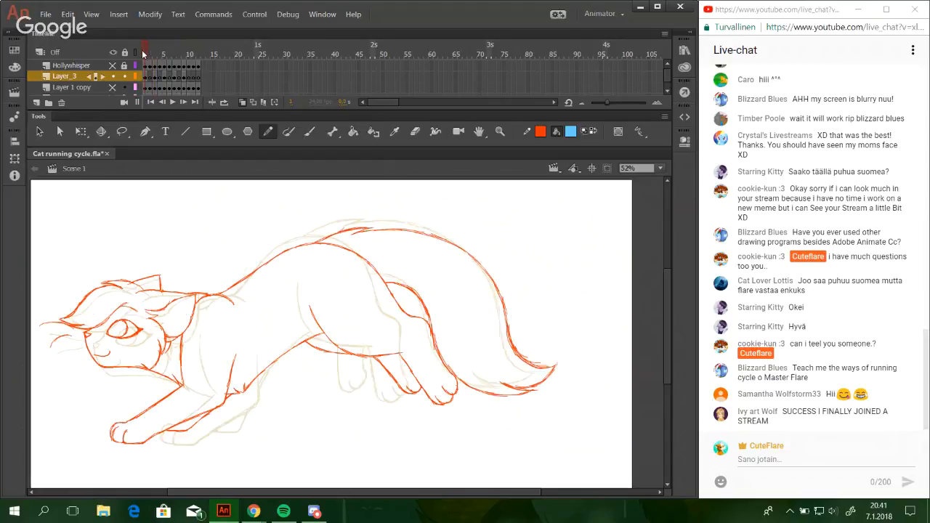
mouse_move(143, 54)
left_mouse_down()
mouse_move(166, 58)
mouse_move(154, 52)
left_mouse_up()
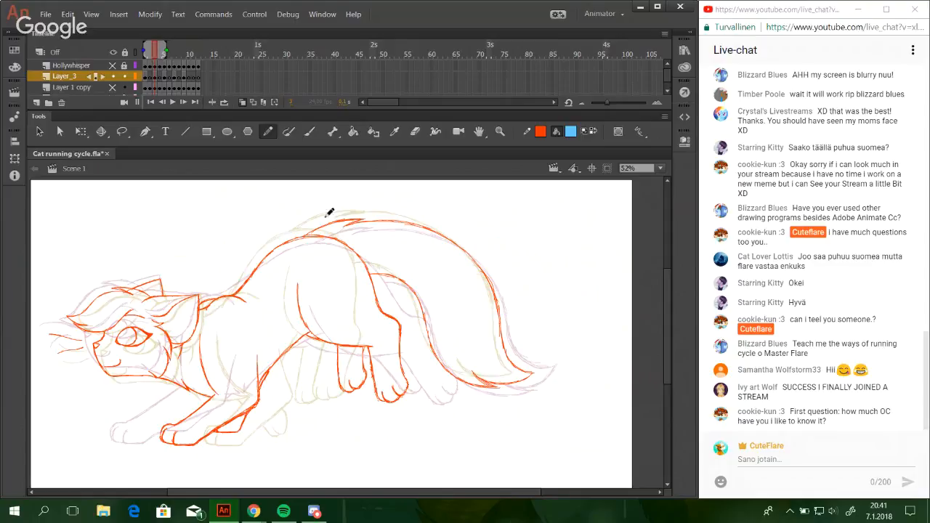
left_click(113, 88)
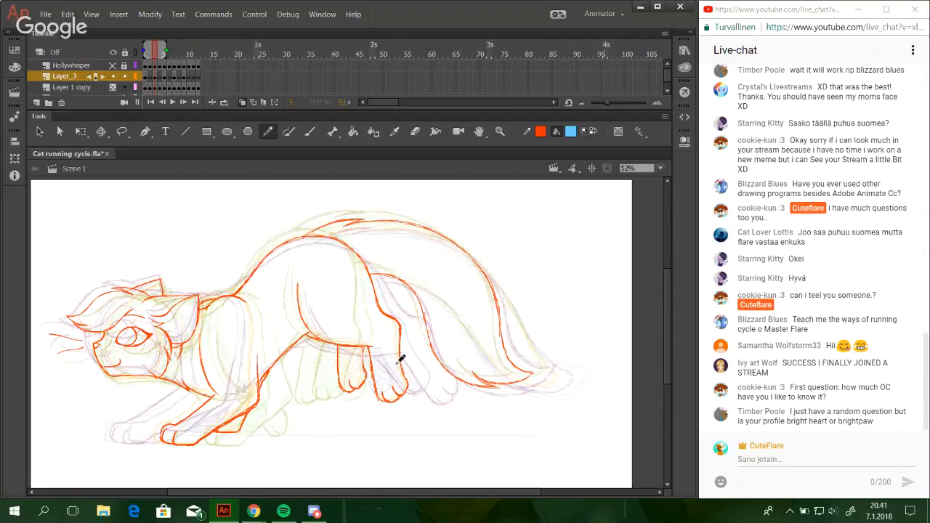
left_click(177, 55)
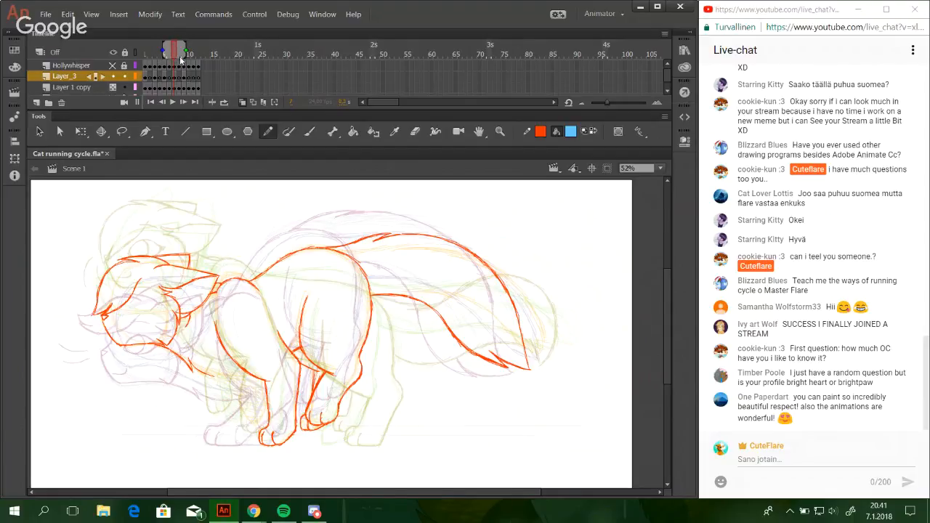
left_click(155, 53)
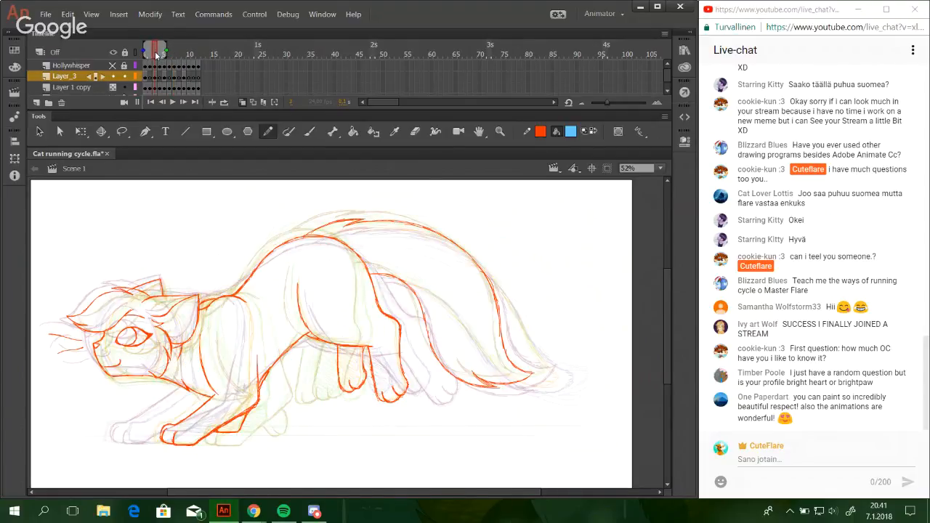
Go to frame 2 and hide Layer 1 copy to view the neighbouring frames' line art through the onion skins.
left_click(150, 54)
left_click_drag(221, 254, 266, 290)
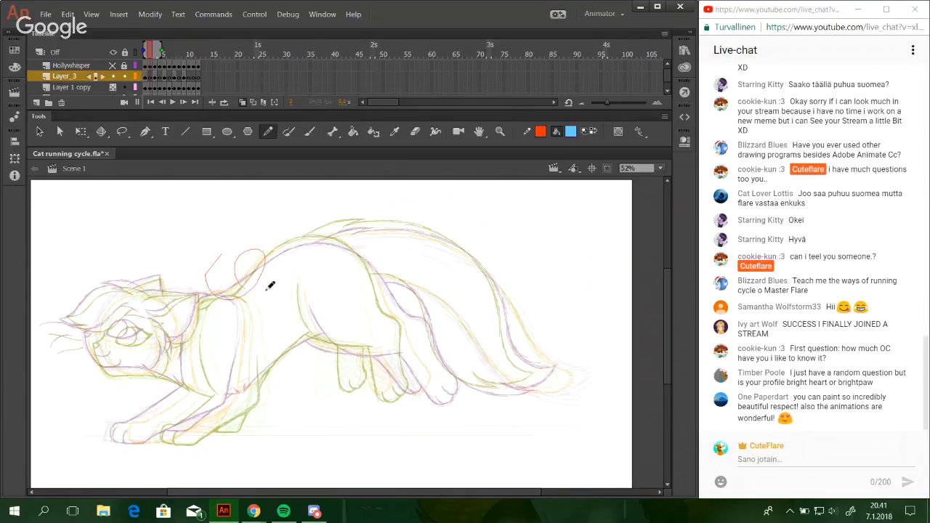
key("ctrl+z")
left_click(113, 88)
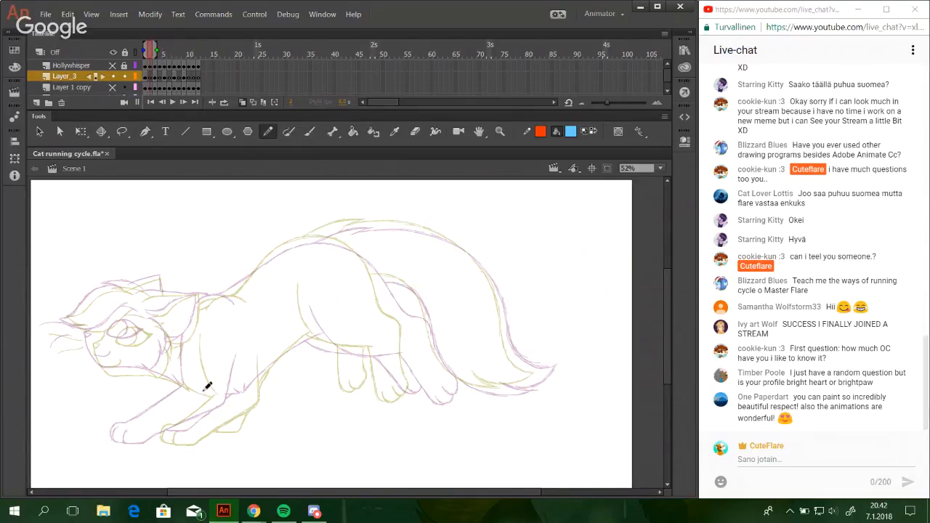
Display Layer 1 copy as a faint reference and draw the red curve of the cat's thigh and lower belly on frame 2.
left_click(500, 131)
mouse_move(259, 281)
left_mouse_down()
mouse_move(430, 388)
mouse_move(491, 402)
left_mouse_up()
key("y")
left_click(113, 88)
key("space")
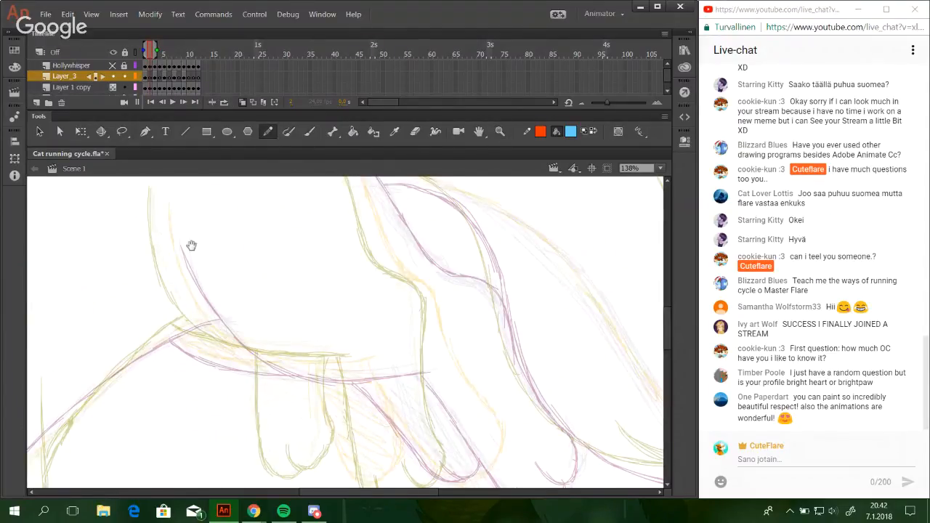
mouse_move(191, 245)
left_mouse_down()
mouse_move(187, 301)
mouse_move(234, 361)
mouse_move(193, 305)
mouse_move(258, 377)
mouse_move(215, 342)
mouse_move(283, 385)
mouse_move(359, 391)
mouse_move(288, 387)
mouse_move(406, 381)
left_mouse_up()
key("ctrl+z")
key("ctrl+z")
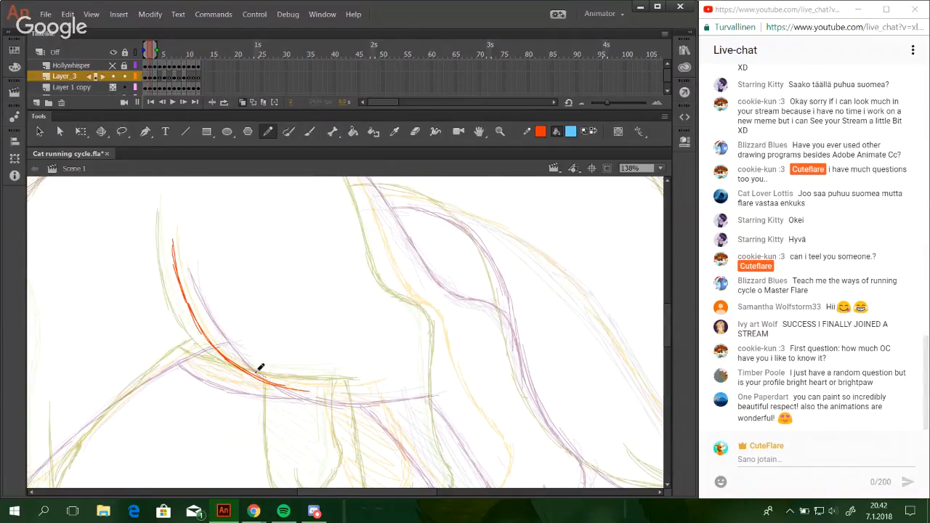
mouse_move(254, 373)
left_mouse_down()
mouse_move(344, 394)
mouse_move(353, 382)
mouse_move(399, 380)
left_mouse_up()
key("ctrl+z")
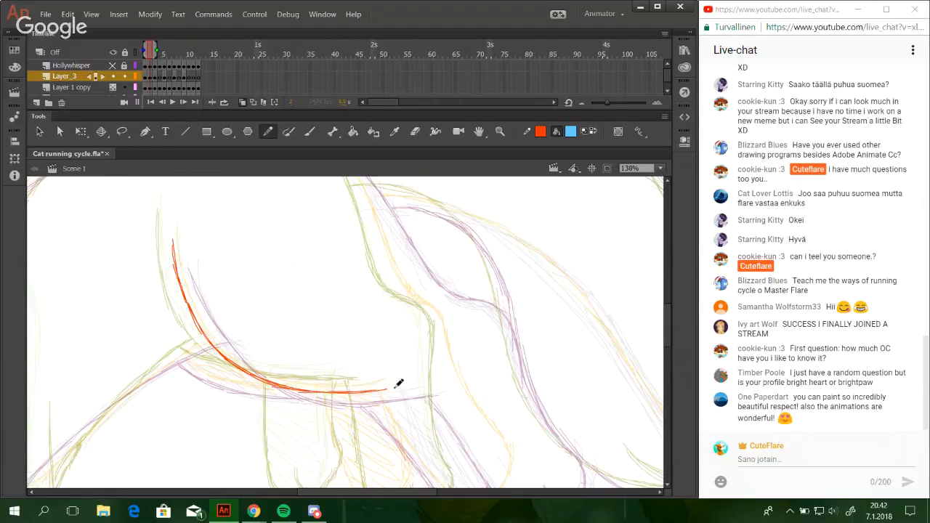
Hide Layer 1 copy and check the thigh curve against the neighbouring frames, switching the onion skins off and back on.
left_click(660, 168)
left_click(643, 215)
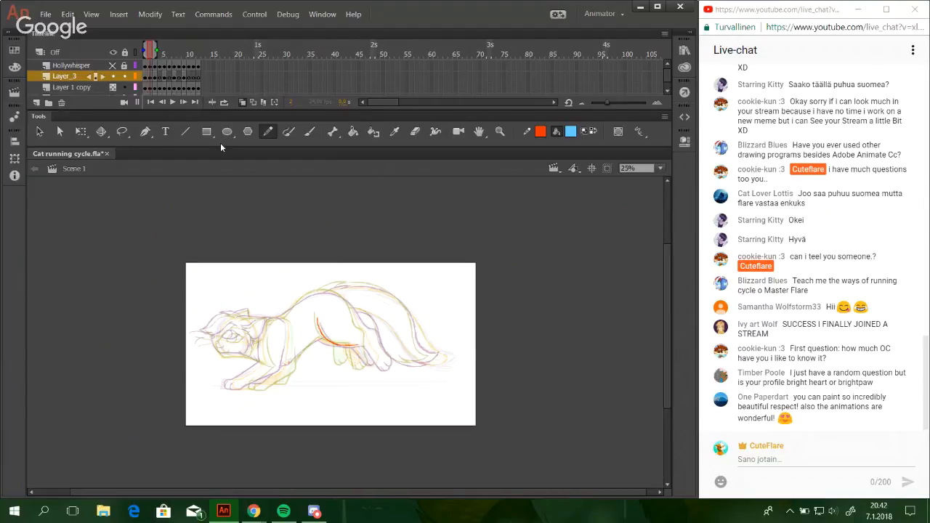
left_click(112, 88)
key("z")
left_click_drag(203, 280, 442, 405)
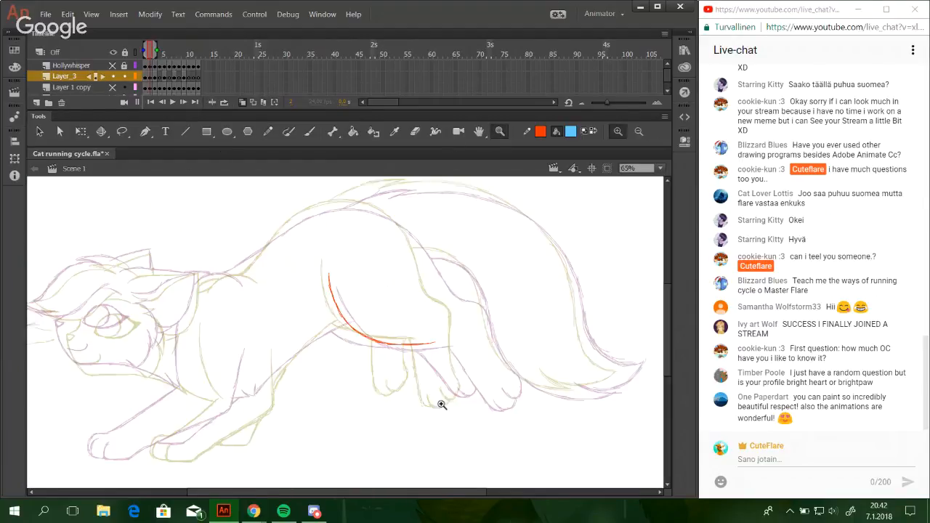
left_click(268, 133)
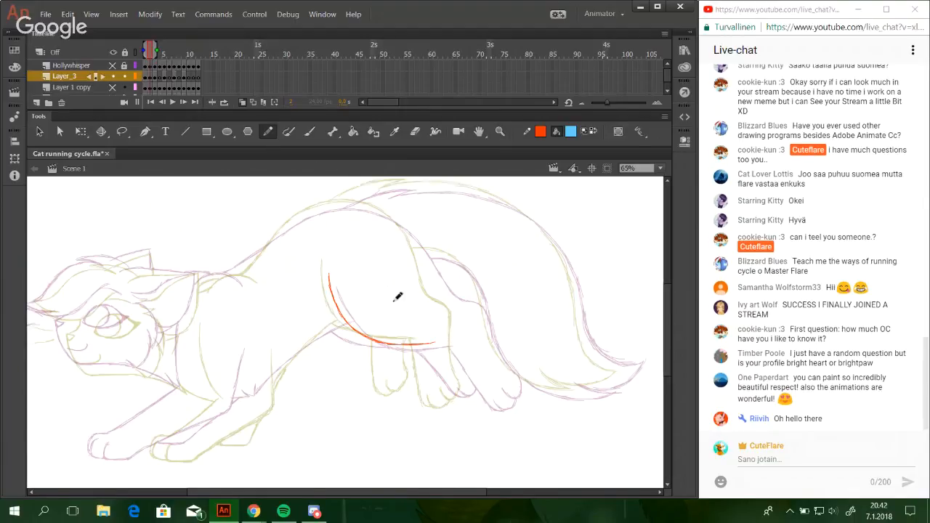
left_click_drag(349, 284, 364, 305)
key("ctrl+z")
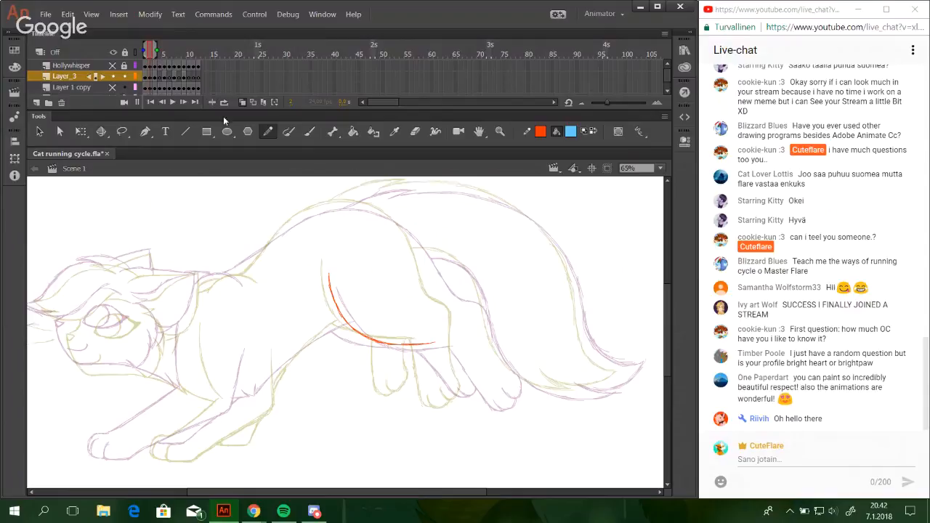
left_click(244, 102)
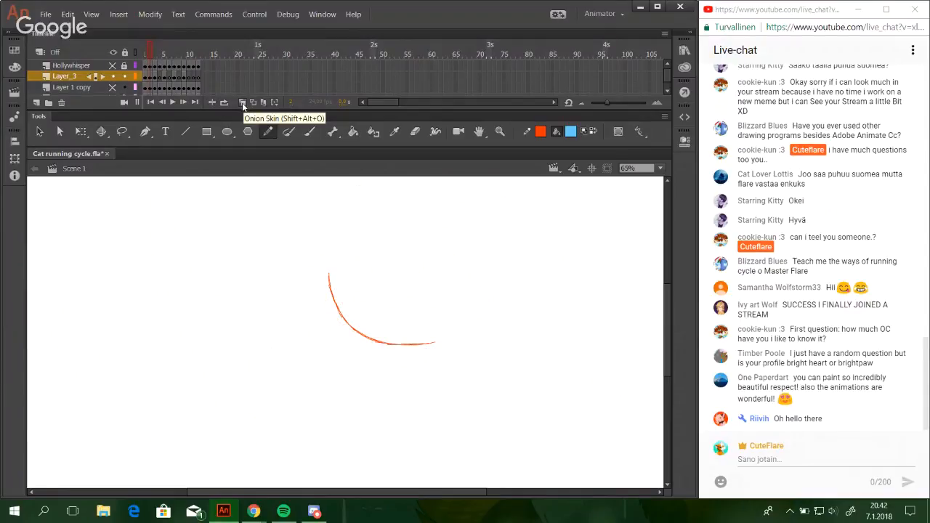
left_click(243, 102)
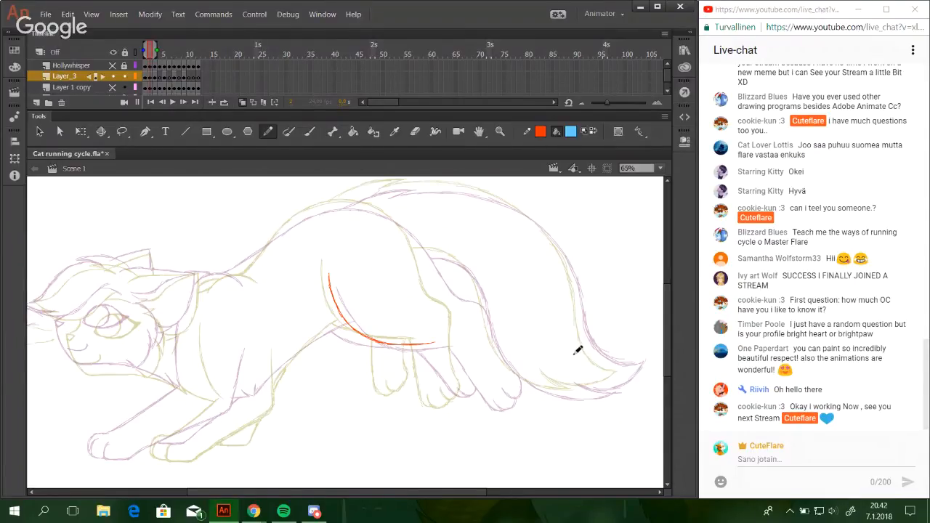
left_click_drag(458, 492, 428, 492)
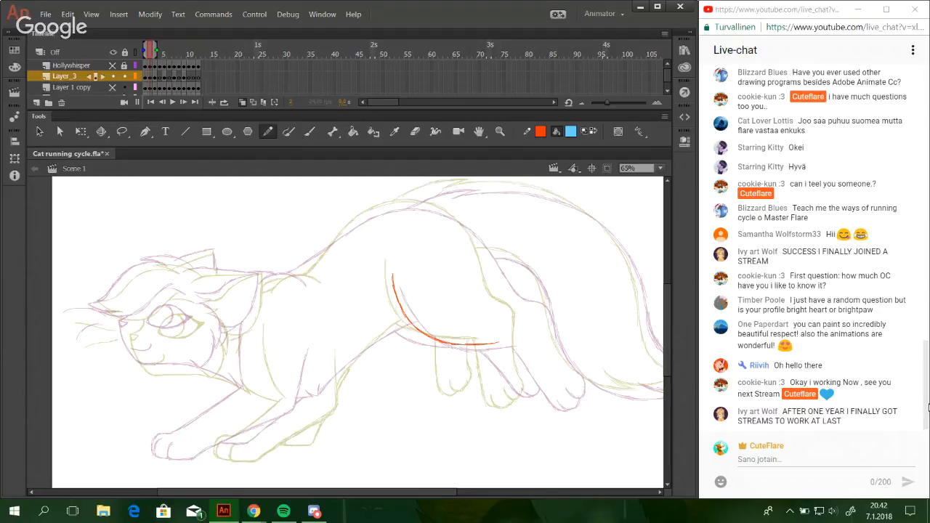
Read back through the live chat messages in the stream's chat window.
left_click(928, 407)
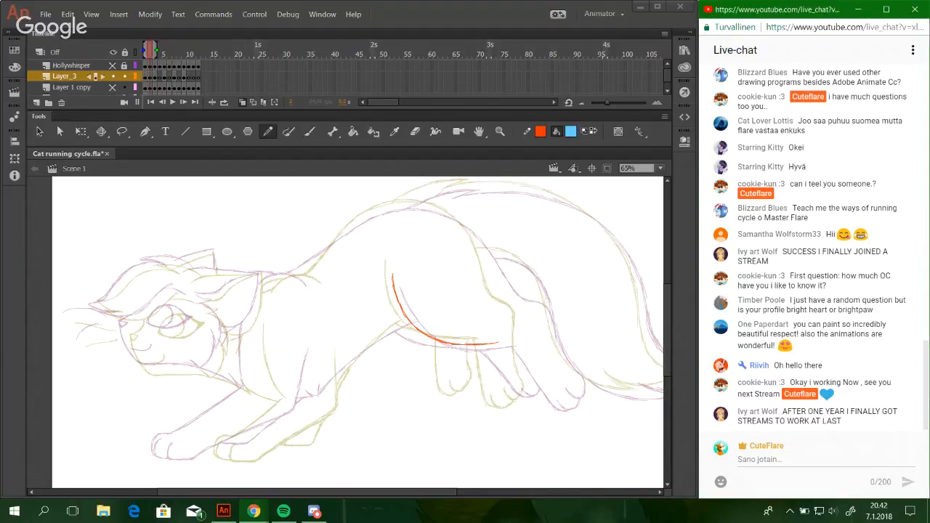
scroll(810, 247, "up", 5)
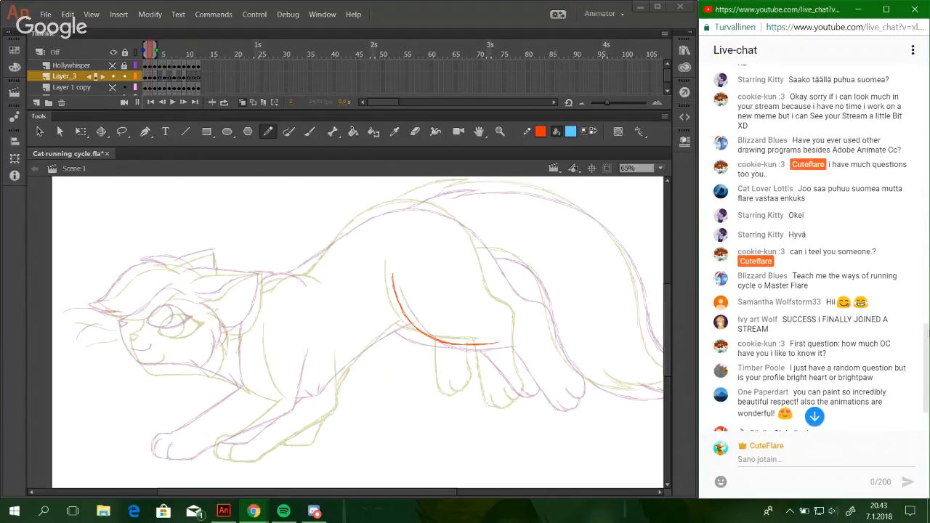
scroll(820, 247, "up", 1)
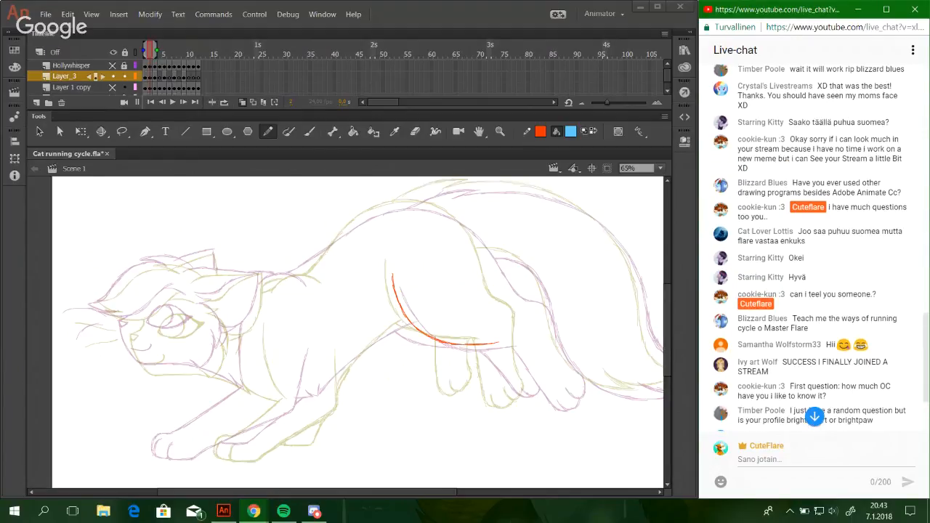
scroll(821, 247, "down", 1)
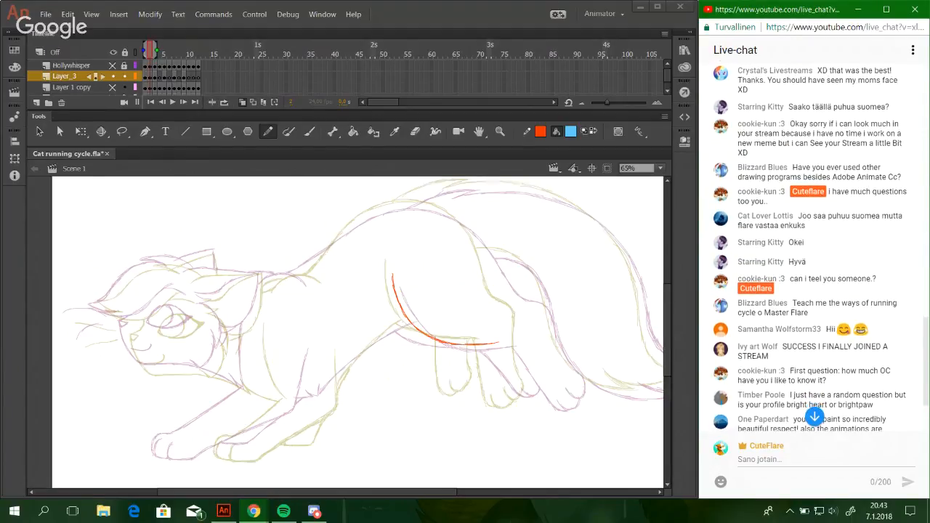
scroll(821, 247, "down", 1)
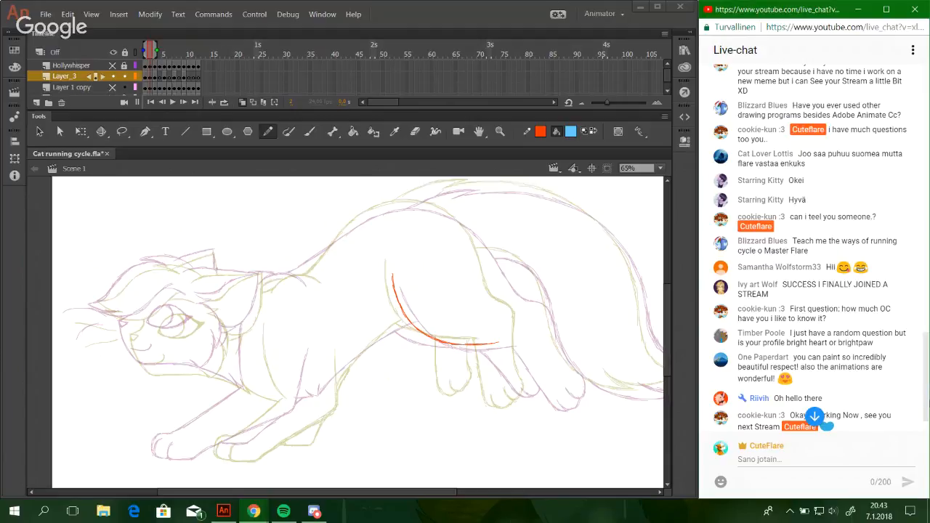
scroll(827, 425, "up", 1)
scroll(821, 250, "down", 3)
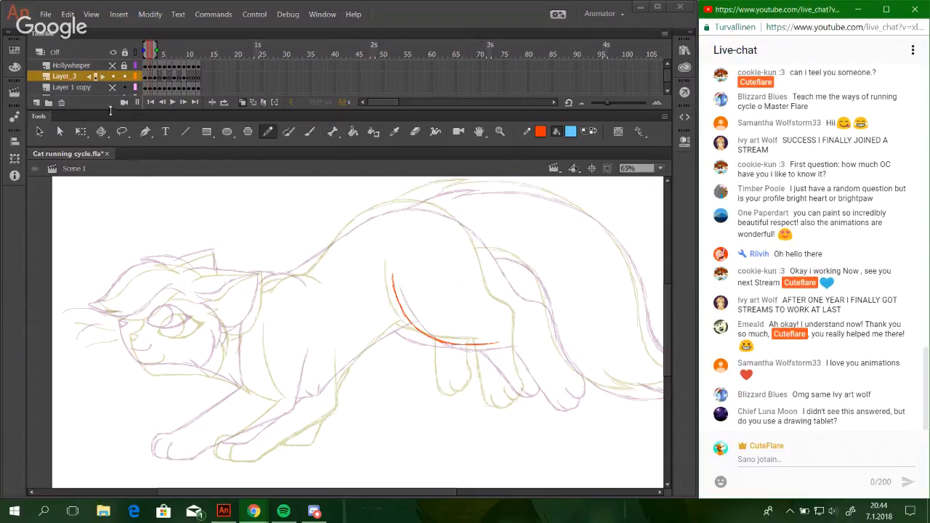
Display Layer 1 copy as a faint reference again and frame the cat's head closely for drawing.
left_click(112, 88)
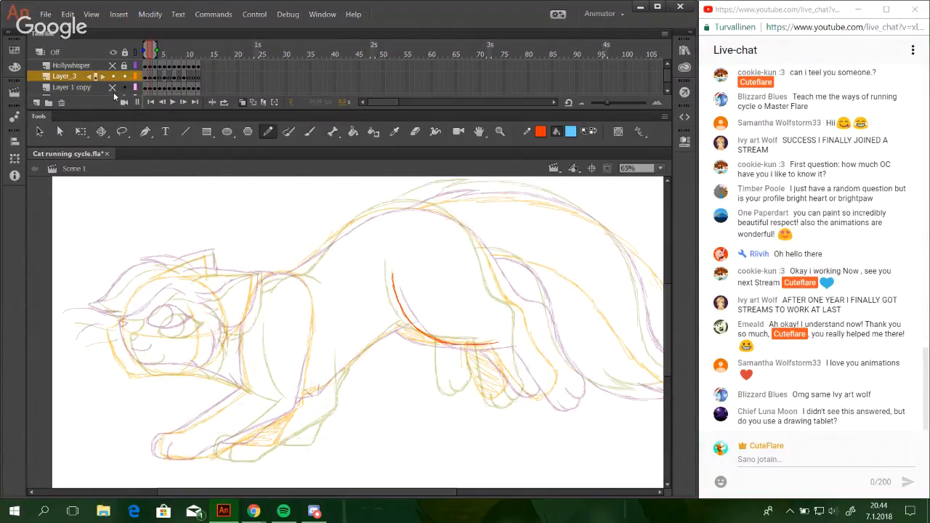
left_click(113, 93)
left_click(503, 133)
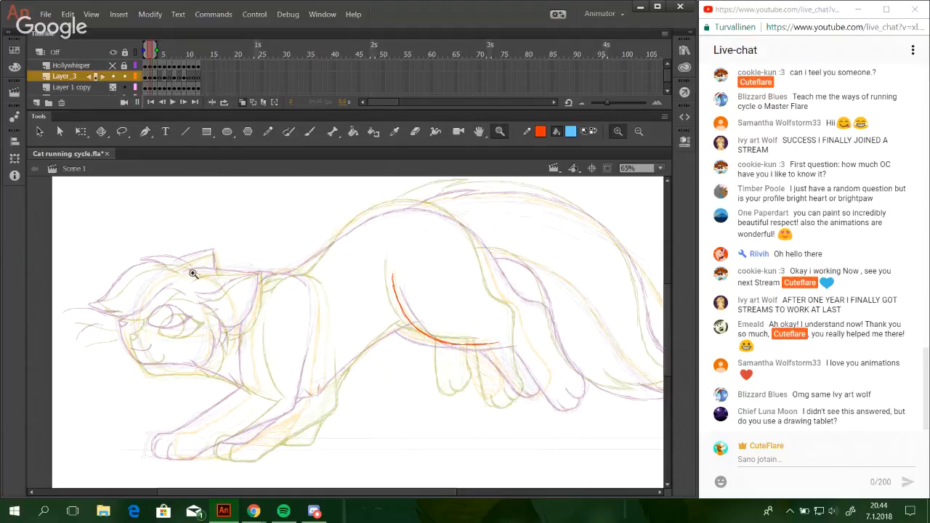
left_click_drag(125, 260, 334, 440)
left_click_drag(71, 200, 429, 416)
key("y")
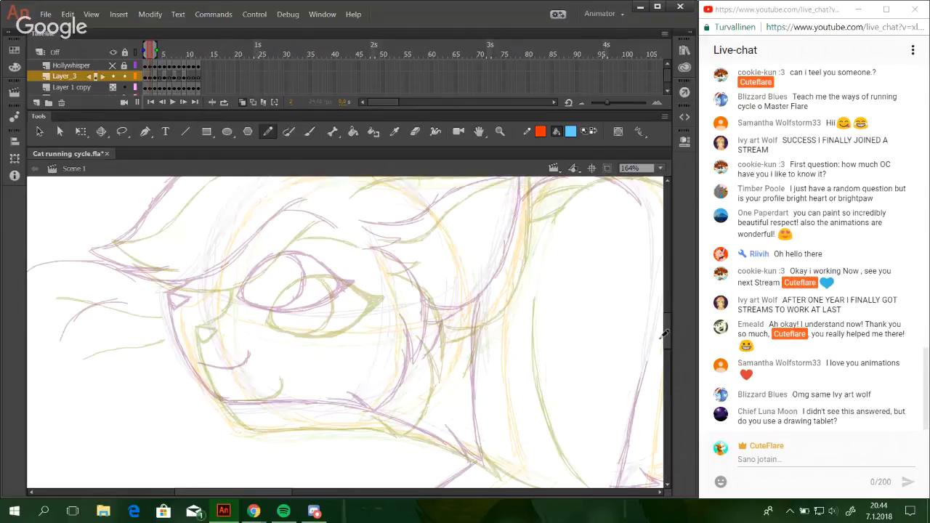
left_click_drag(667, 334, 666, 317)
key("space")
left_click_drag(407, 355, 416, 262)
key("space")
left_click_drag(440, 376, 428, 331)
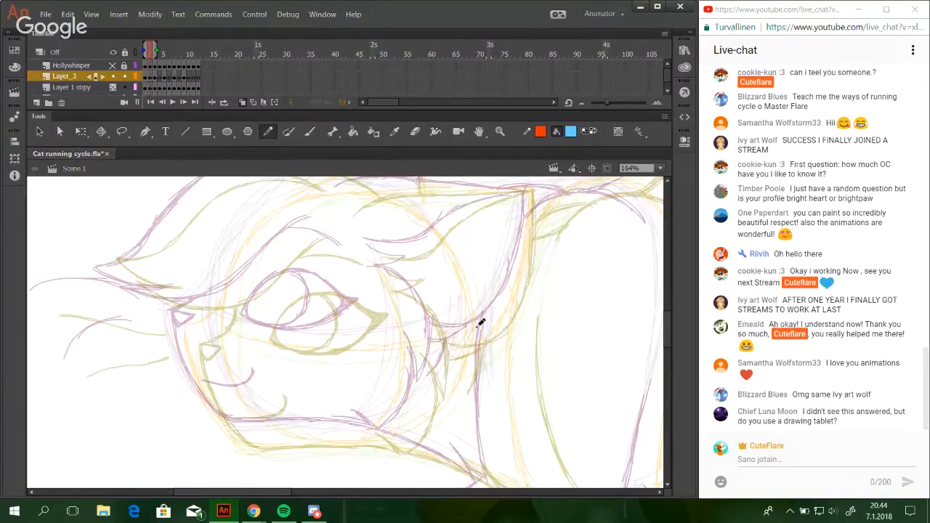
Draw the small pointed fur tuft behind the eye at the top of the cheek, undoing unsatisfactory strokes.
mouse_move(370, 250)
left_mouse_down()
mouse_move(417, 266)
mouse_move(409, 271)
left_mouse_up()
key("ctrl+z")
key("ctrl+z")
key("ctrl+z")
key("ctrl+z")
key("ctrl+z")
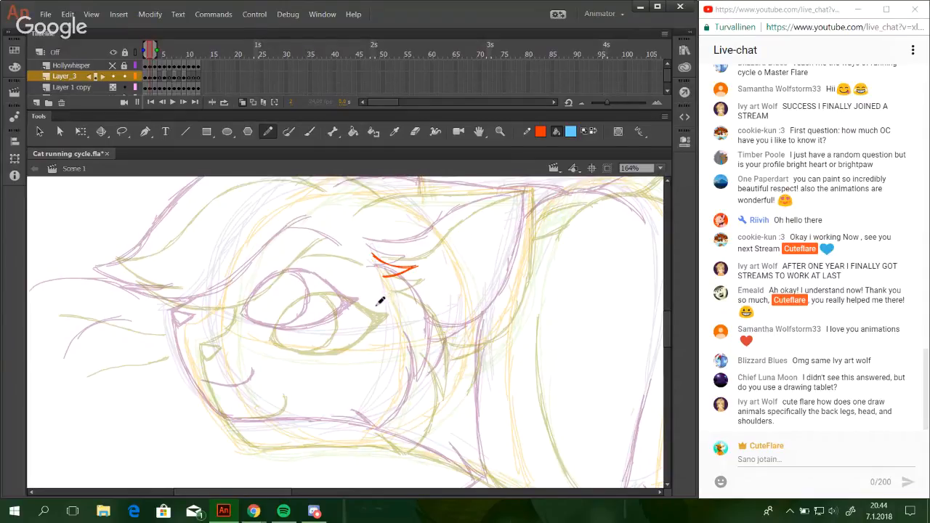
Draw the short pointed tuft at the back of the jaw, retrying the strokes until they meet in a clean tip.
left_click_drag(412, 396, 394, 338)
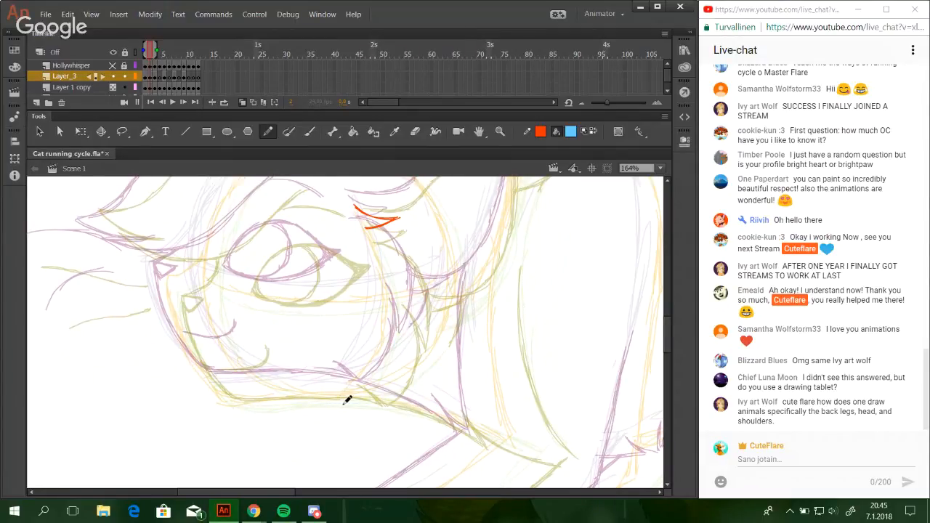
scroll(667, 347, "down", 3)
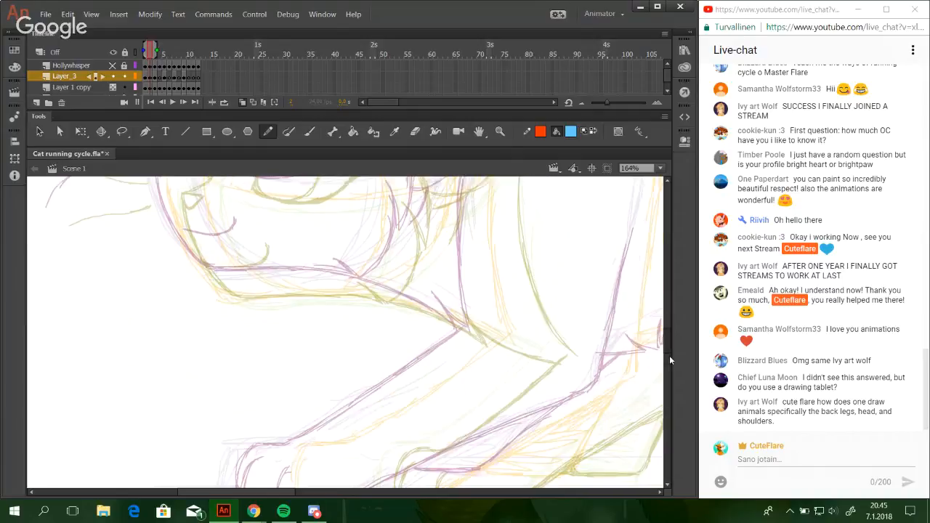
scroll(669, 352, "up", 3)
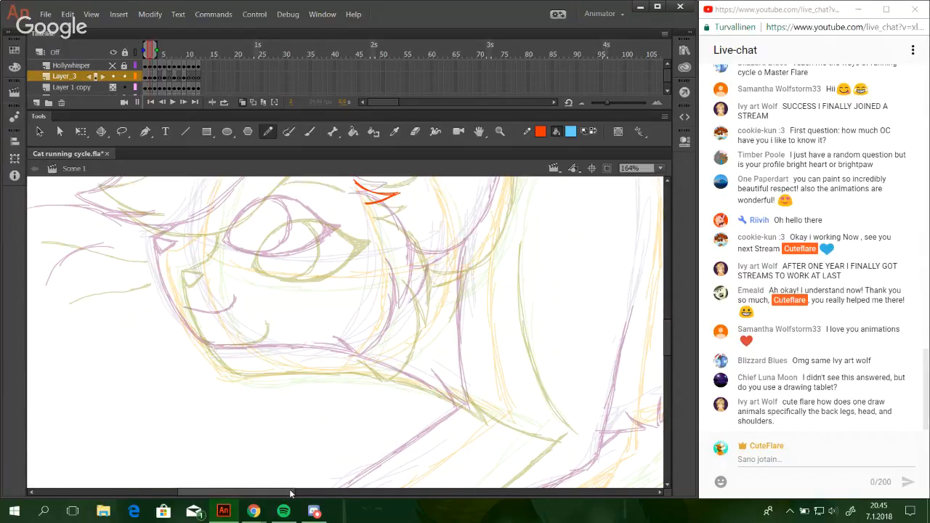
left_click_drag(294, 493, 284, 495)
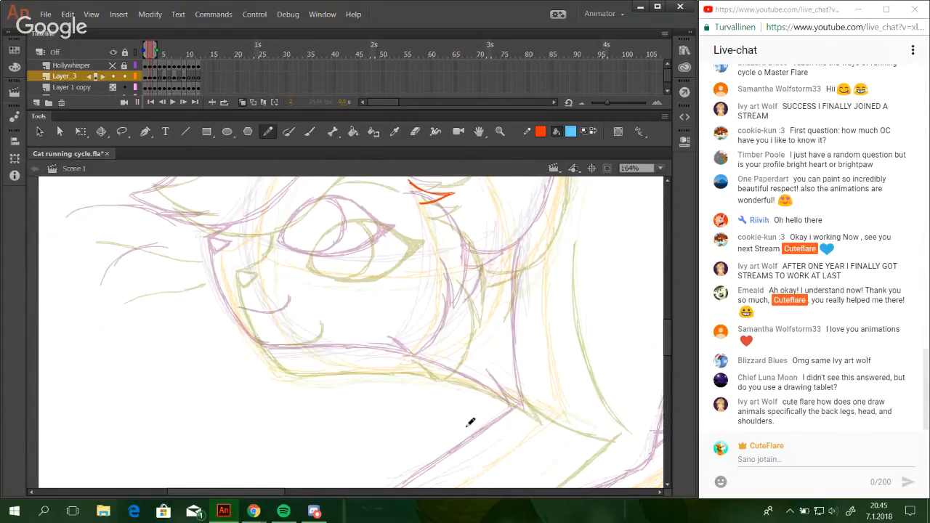
left_click_drag(371, 360, 447, 366)
key("ctrl+z")
left_click_drag(373, 361, 434, 366)
key("ctrl+z")
key("ctrl+z")
key("ctrl+z")
key("ctrl+z")
key("ctrl+z")
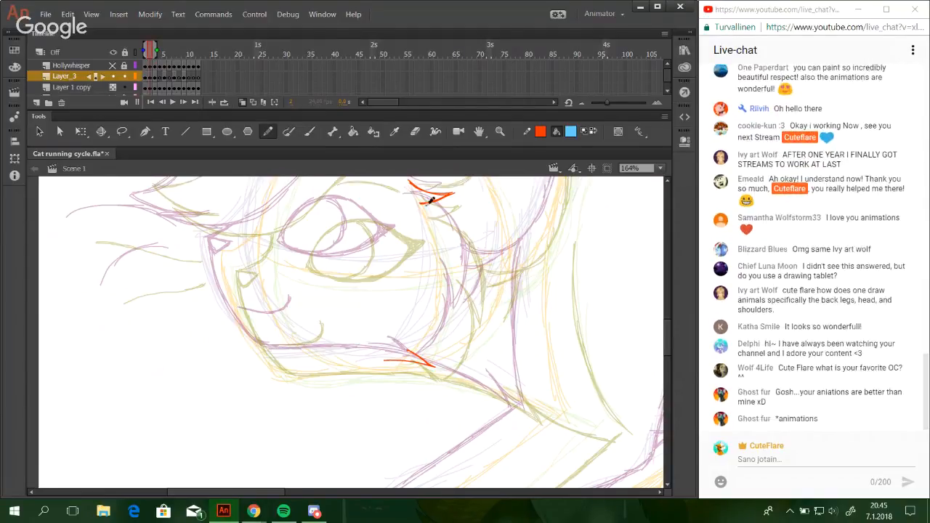
Draw the curved outer cheek outline down from the tuft behind the eye, building it up with overlapping strokes.
mouse_move(430, 204)
left_mouse_down()
mouse_move(464, 212)
mouse_move(450, 207)
mouse_move(477, 235)
left_mouse_up()
key("ctrl+z")
key("ctrl+z")
mouse_move(420, 203)
left_mouse_down()
mouse_move(452, 212)
mouse_move(476, 262)
left_mouse_up()
key("ctrl+z")
left_click_drag(430, 204, 476, 247)
left_click_drag(455, 214, 473, 292)
left_click_drag(467, 234, 471, 306)
left_click_drag(473, 254, 466, 315)
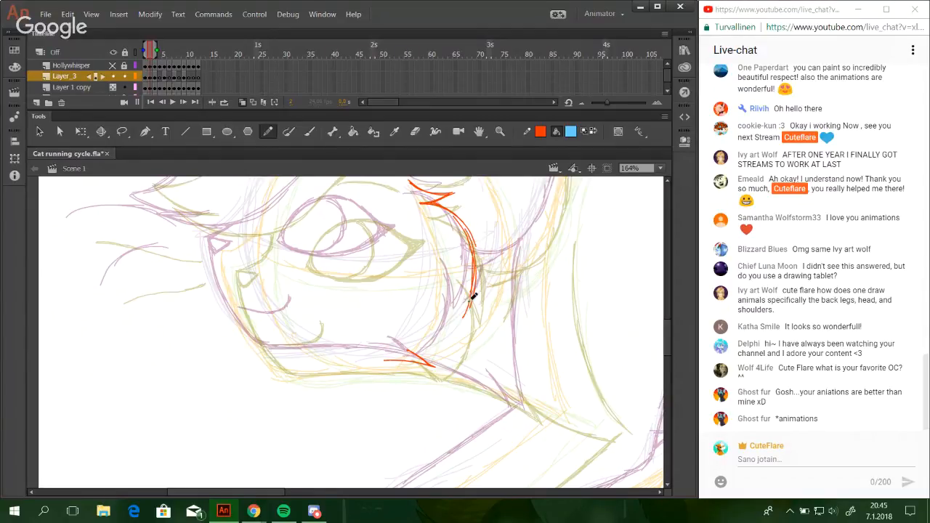
Redraw the lower end of the cheek outline as a pointed fur spike and thicken the curve.
key("ctrl+z")
left_click_drag(452, 266, 465, 310)
key("ctrl+z")
key("ctrl+z")
left_click_drag(477, 274, 465, 313)
mouse_move(474, 244)
left_mouse_down()
mouse_move(469, 304)
mouse_move(476, 260)
left_mouse_up()
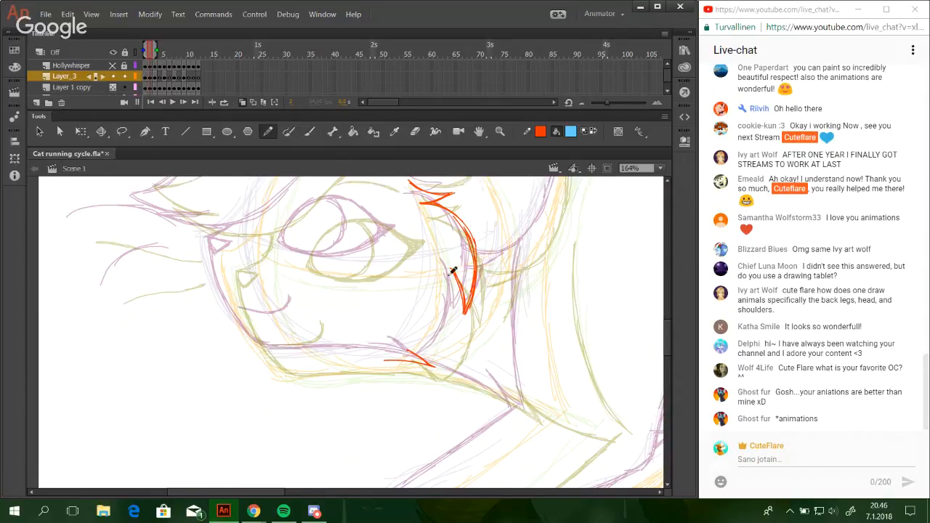
Draw the back edge of the jaw, connecting the jaw tuft to the cheek's fur spike.
mouse_move(407, 351)
left_mouse_down()
mouse_move(438, 366)
mouse_move(464, 319)
mouse_move(450, 350)
mouse_move(462, 298)
left_mouse_up()
key("ctrl+z")
left_click_drag(456, 337, 453, 278)
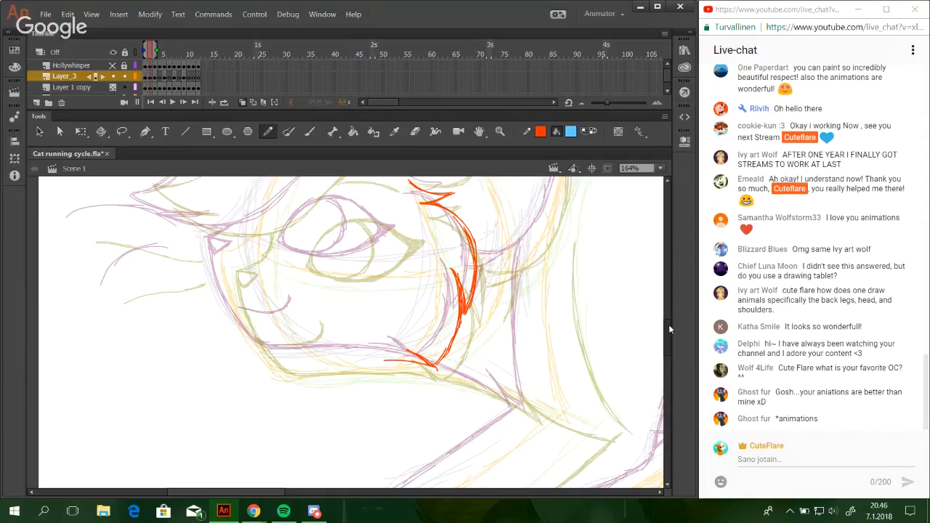
Draw the lower edge of the forehead fringe, curving from above the nose up over the eye.
mouse_move(669, 324)
left_mouse_down()
mouse_move(671, 311)
mouse_move(671, 335)
left_mouse_up()
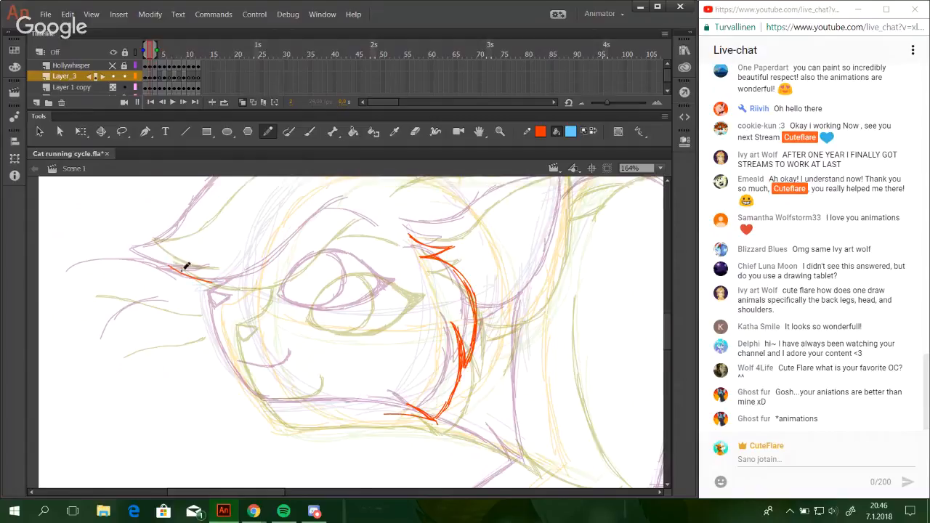
left_click_drag(170, 268, 251, 285)
key("ctrl+z")
mouse_move(182, 272)
left_mouse_down()
mouse_move(215, 281)
mouse_move(190, 273)
mouse_move(259, 277)
mouse_move(202, 278)
mouse_move(295, 260)
left_mouse_up()
key("ctrl+z")
key("ctrl+z")
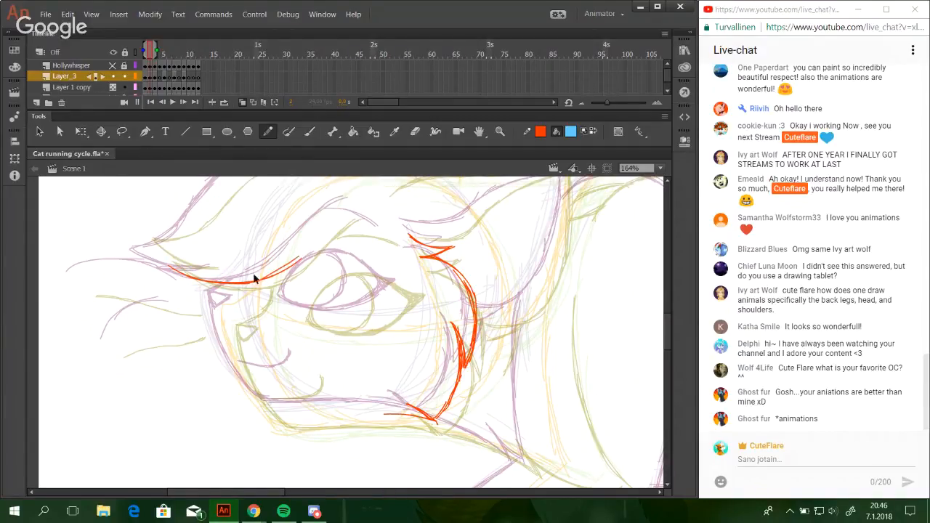
key("ctrl+z")
left_click_drag(255, 282, 315, 230)
key("ctrl+z")
left_click_drag(289, 264, 350, 209)
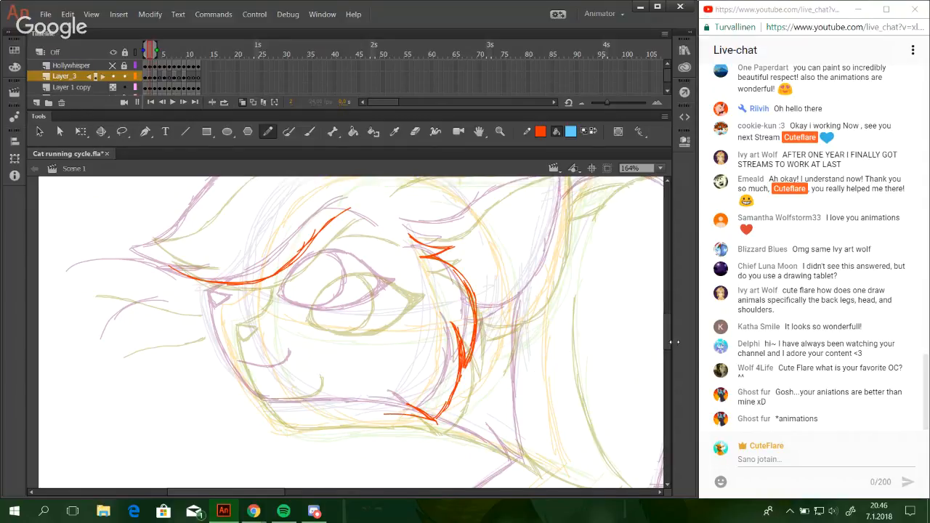
scroll(669, 323, "up", 1)
scroll(670, 327, "up", 7)
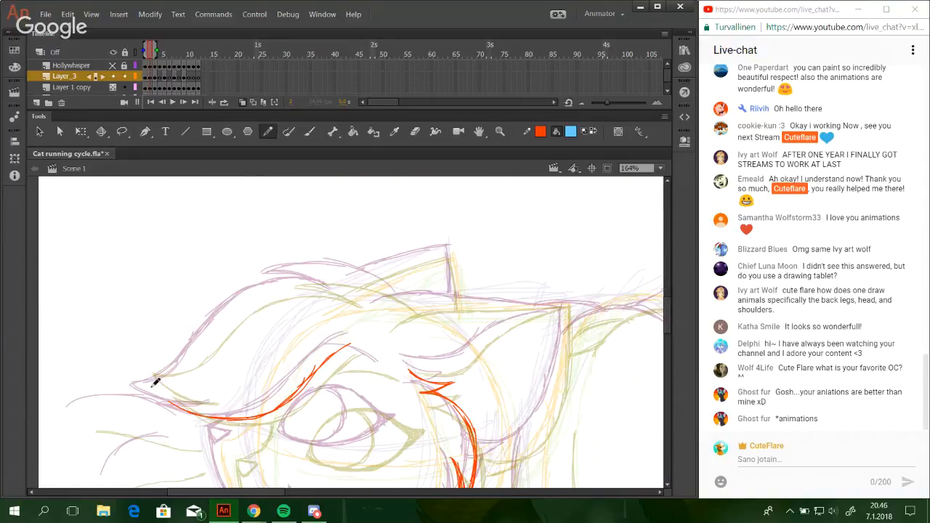
Draw the small triangular nose and two curved whiskers in front of the muzzle.
scroll(311, 239, "down", 12)
scroll(216, 245, "up", 1)
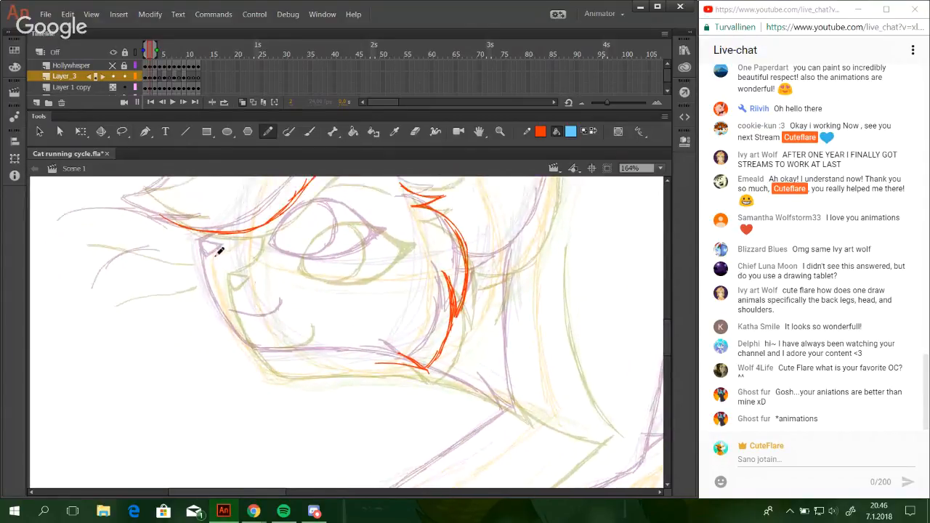
mouse_move(220, 255)
left_mouse_down()
mouse_move(215, 269)
mouse_move(232, 263)
mouse_move(225, 270)
left_mouse_up()
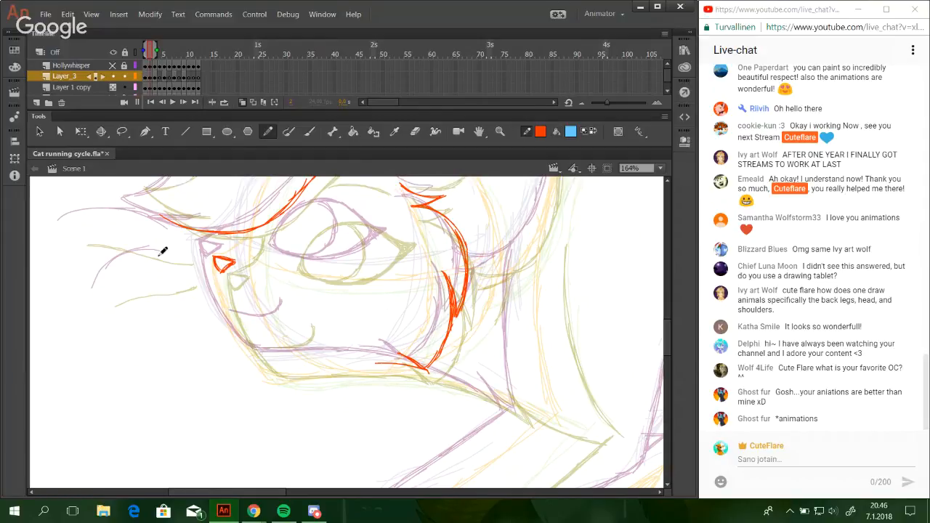
mouse_move(69, 230)
left_mouse_down()
mouse_move(175, 243)
mouse_move(132, 230)
mouse_move(154, 234)
mouse_move(175, 246)
left_mouse_up()
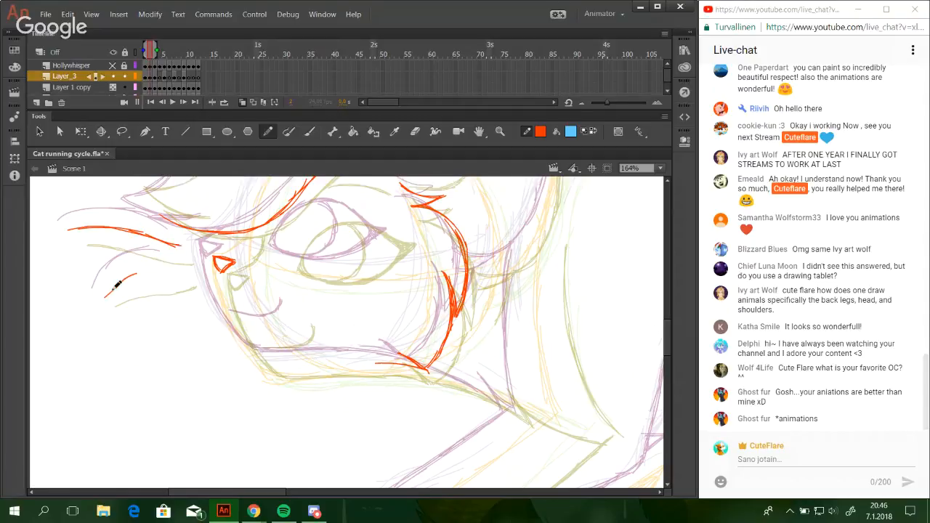
left_click_drag(106, 298, 170, 267)
key("ctrl+z")
Draw the front edge of the muzzle, slanting from the nose down to the chin with overlapping strokes.
mouse_move(216, 270)
left_mouse_down()
mouse_move(244, 322)
mouse_move(221, 266)
mouse_move(233, 316)
left_mouse_up()
key("ctrl+z")
key("ctrl+z")
left_click_drag(218, 271, 255, 356)
left_click_drag(222, 285, 267, 360)
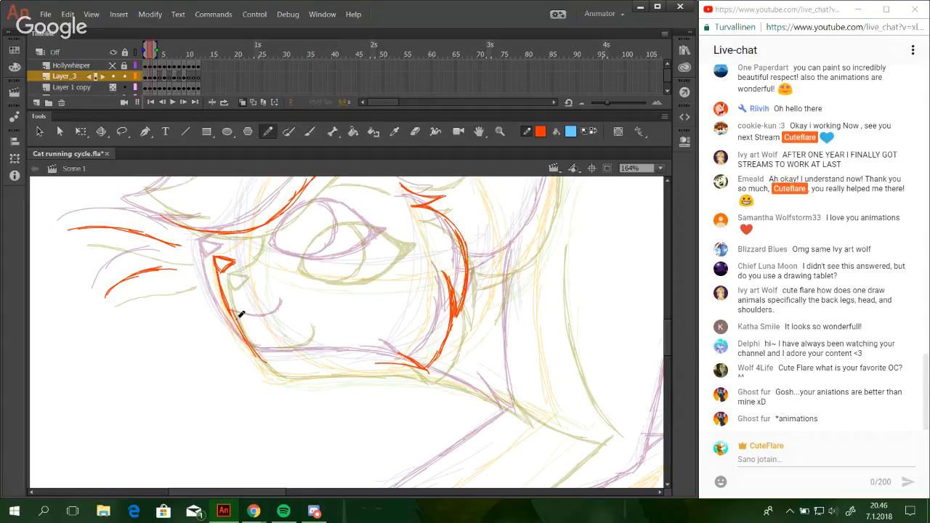
key("ctrl+z")
left_click_drag(220, 287, 268, 361)
key("ctrl+z")
Draw the nearly flat underside of the jaw from the chin back to the cheek's fur spike.
mouse_move(232, 320)
left_mouse_down()
mouse_move(269, 361)
mouse_move(390, 368)
left_mouse_up()
key("ctrl+z")
left_click_drag(327, 364, 397, 367)
key("ctrl+z")
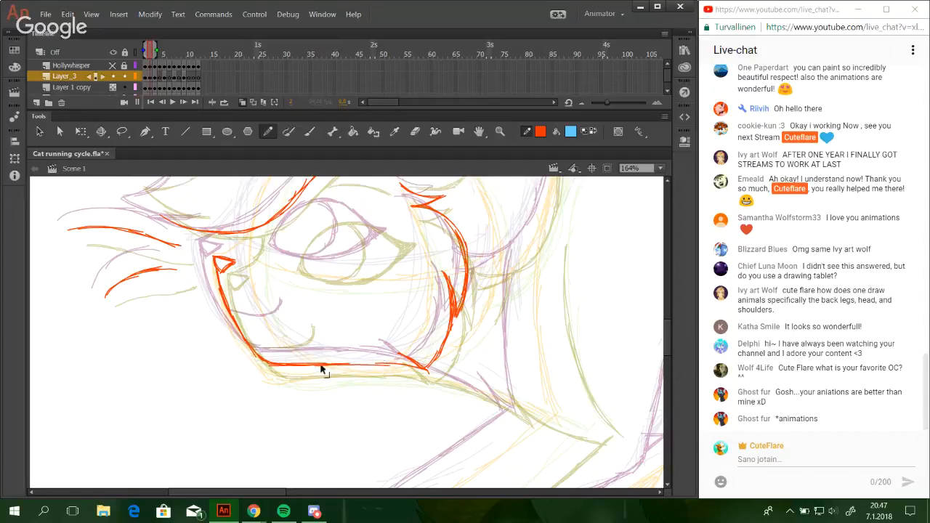
left_click_drag(323, 364, 416, 366)
key("ctrl+z")
Draw the short bridge of the nose, connecting the nose to the lower edge of the forehead fringe.
mouse_move(353, 362)
left_mouse_down()
mouse_move(424, 367)
mouse_move(399, 363)
mouse_move(440, 438)
left_mouse_up()
key("space")
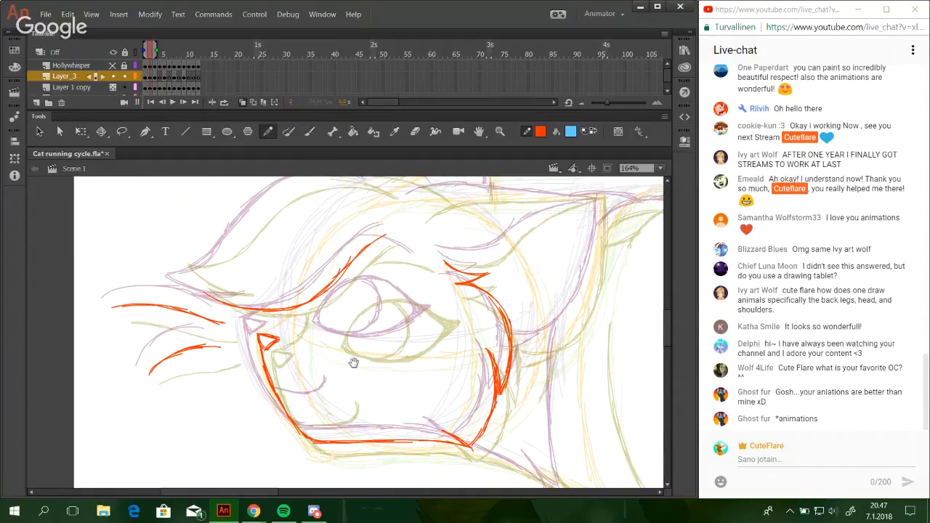
left_click_drag(354, 363, 351, 360)
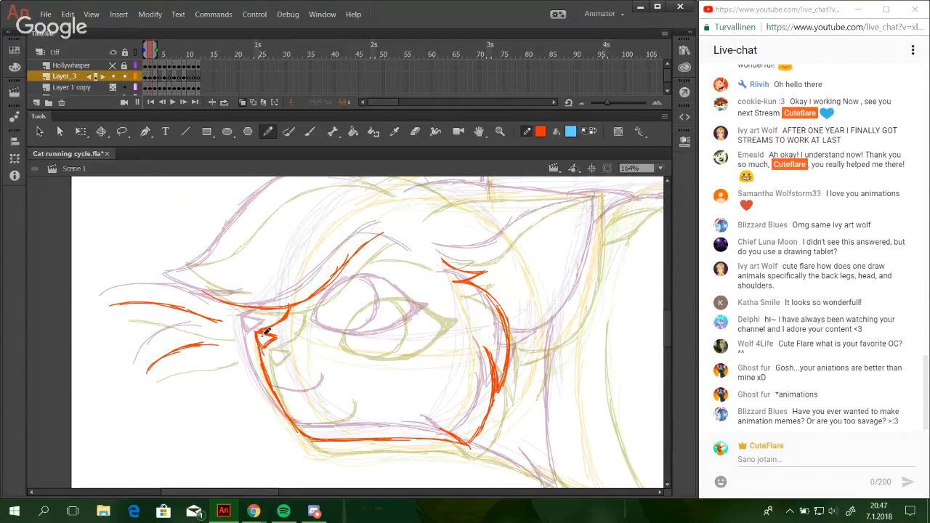
Draw the long curved front edge of the upper foreleg behind the cheek, built up with overlapping strokes.
left_click_drag(461, 415, 378, 181)
left_click_drag(331, 215, 322, 366)
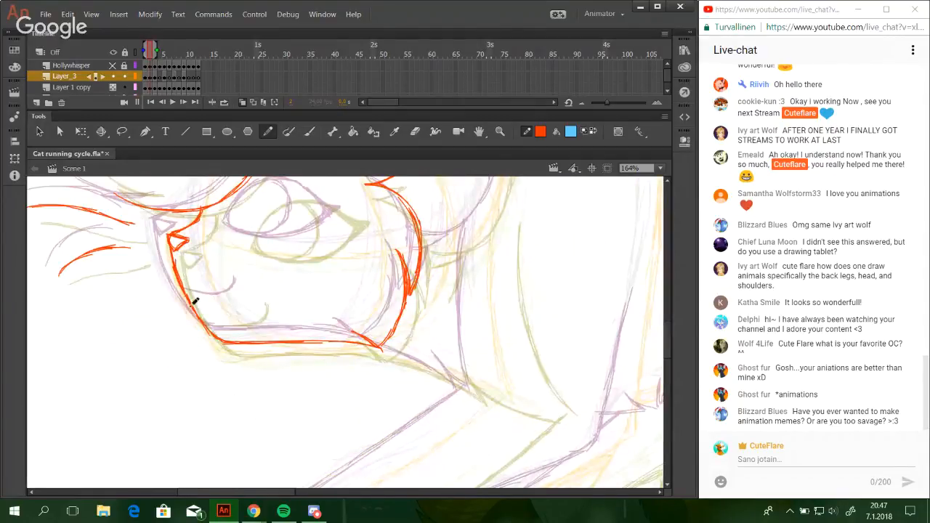
left_click_drag(454, 413, 273, 467)
left_click_drag(352, 349, 370, 218)
mouse_move(345, 326)
left_mouse_down()
mouse_move(353, 390)
mouse_move(342, 422)
left_mouse_up()
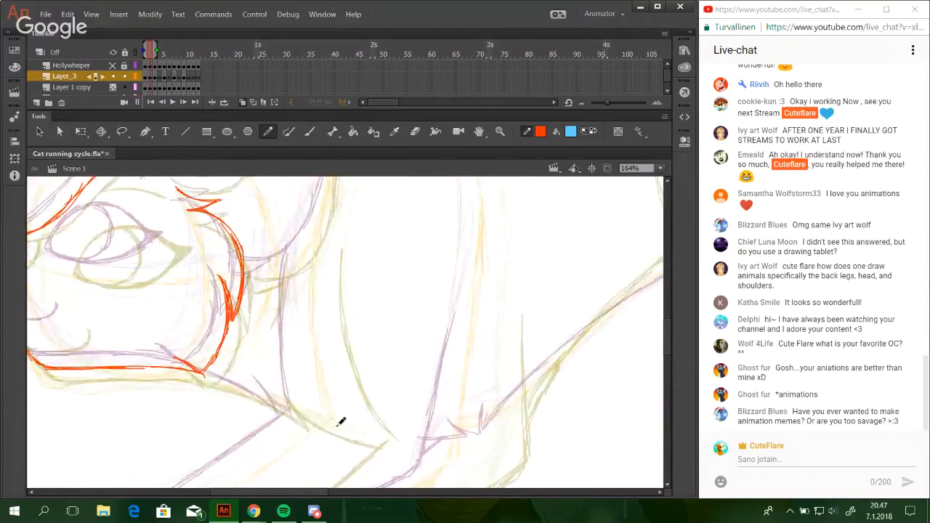
mouse_move(306, 304)
left_mouse_down()
mouse_move(336, 425)
mouse_move(314, 330)
left_mouse_up()
key("ctrl+z")
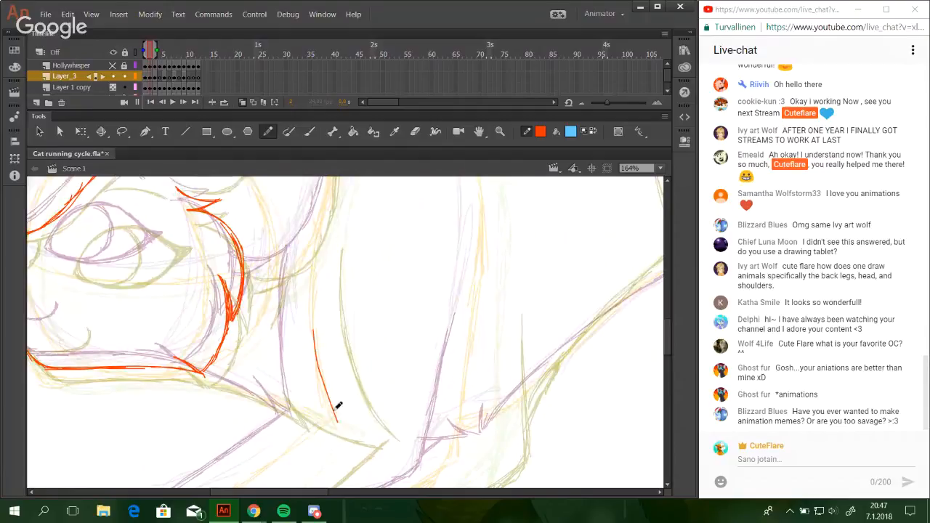
key("ctrl+z")
mouse_move(339, 426)
left_mouse_down()
mouse_move(320, 356)
mouse_move(320, 364)
left_mouse_up()
key("ctrl+z")
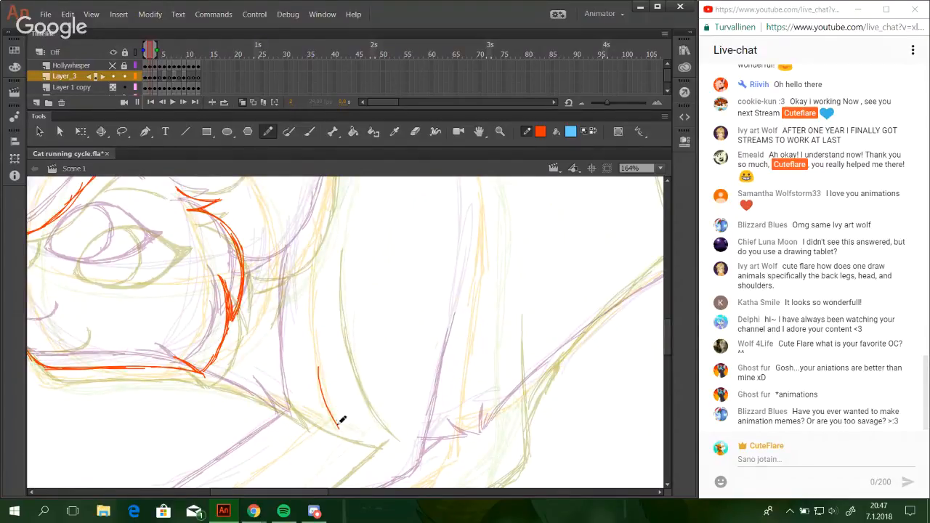
left_click_drag(338, 428, 314, 333)
left_click_drag(325, 395, 313, 257)
mouse_move(324, 367)
left_mouse_down()
mouse_move(320, 233)
mouse_move(330, 451)
left_mouse_up()
left_click_drag(341, 385, 370, 203)
key("ctrl+z")
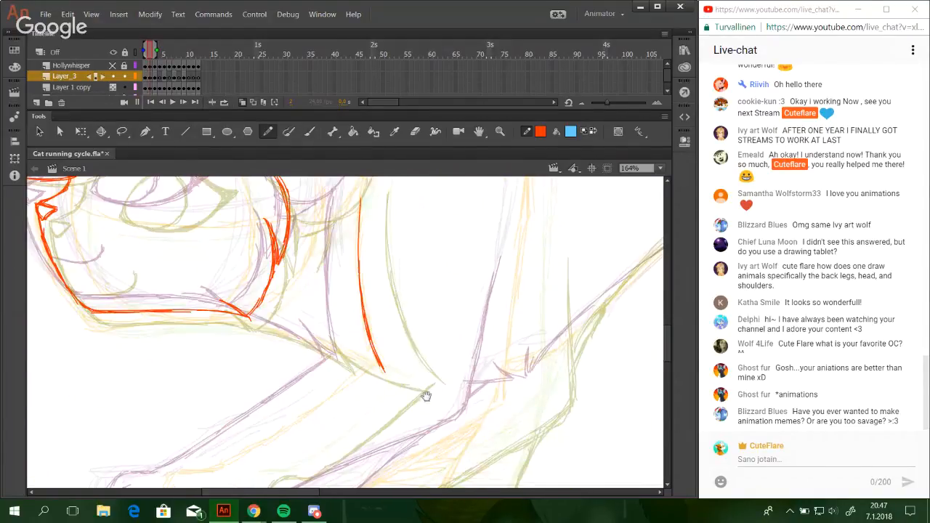
Draw the front paw's rear toe curve and the flat sole line running back from it.
left_click_drag(427, 396, 433, 238)
left_click_drag(227, 343, 220, 382)
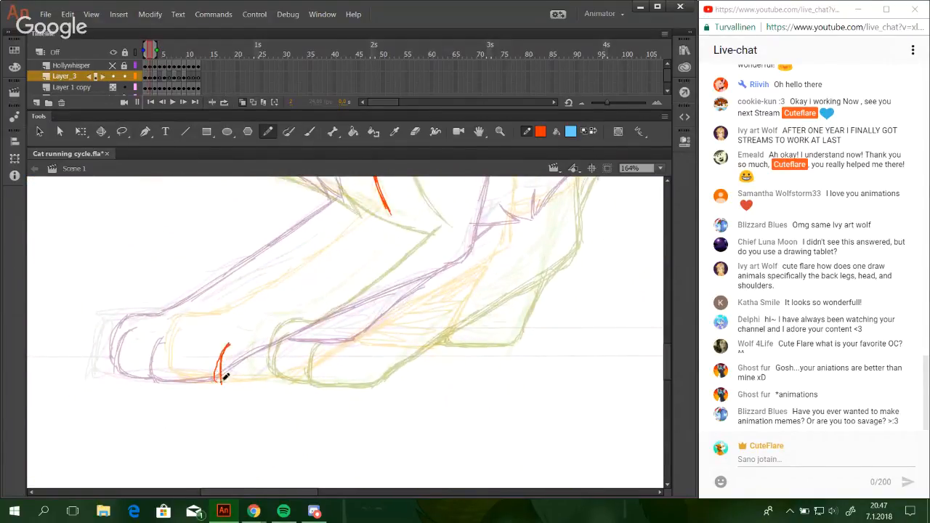
key("ctrl+z")
mouse_move(227, 343)
left_mouse_down()
mouse_move(218, 383)
mouse_move(226, 382)
left_mouse_up()
mouse_move(220, 378)
left_mouse_down()
mouse_move(286, 382)
mouse_move(300, 371)
left_mouse_up()
key("ctrl+z")
key("ctrl+z")
Draw the start of the foreleg's lower edge, rising diagonally from the back of the paw.
key("ctrl+z")
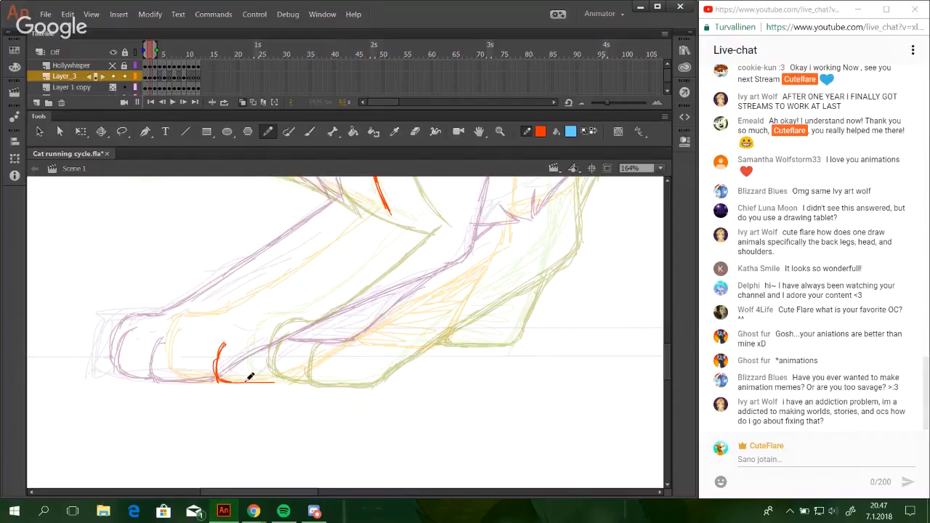
left_click_drag(277, 380, 314, 355)
key("ctrl+z")
left_click_drag(274, 381, 378, 318)
Extend the foreleg's lower edge diagonally up toward the elbow with overlapping strokes.
key("ctrl+z")
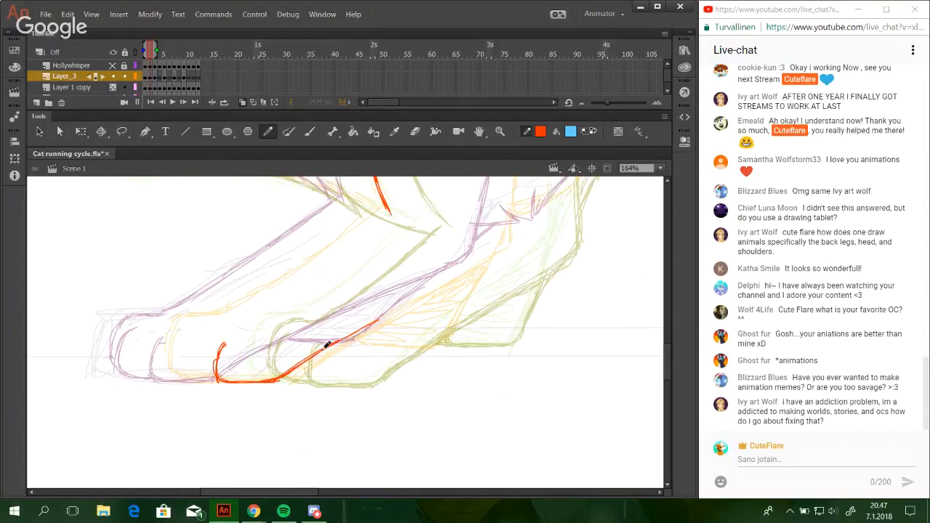
left_click_drag(326, 348, 450, 287)
left_click_drag(380, 320, 490, 266)
key("ctrl+z")
key("ctrl+z")
key("ctrl+z")
left_click_drag(302, 354, 439, 290)
key("ctrl+z")
left_click_drag(337, 338, 447, 284)
mouse_move(374, 322)
left_mouse_down()
mouse_move(469, 283)
mouse_move(486, 266)
left_mouse_up()
key("ctrl+z")
key("ctrl+z")
left_click_drag(423, 297, 511, 255)
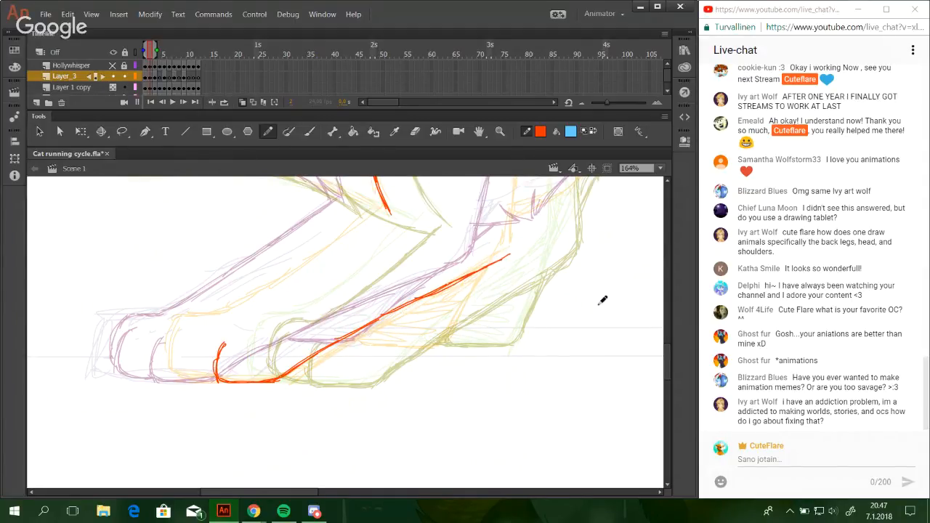
Draw the bend of the elbow and continue up the back edge of the upper foreleg.
key("space")
mouse_move(553, 295)
left_mouse_down()
mouse_move(504, 332)
mouse_move(478, 308)
mouse_move(451, 359)
left_mouse_up()
mouse_move(398, 381)
left_mouse_down()
mouse_move(423, 360)
mouse_move(417, 371)
mouse_move(430, 314)
left_mouse_up()
left_click_drag(420, 367, 439, 261)
left_click_drag(434, 311, 452, 203)
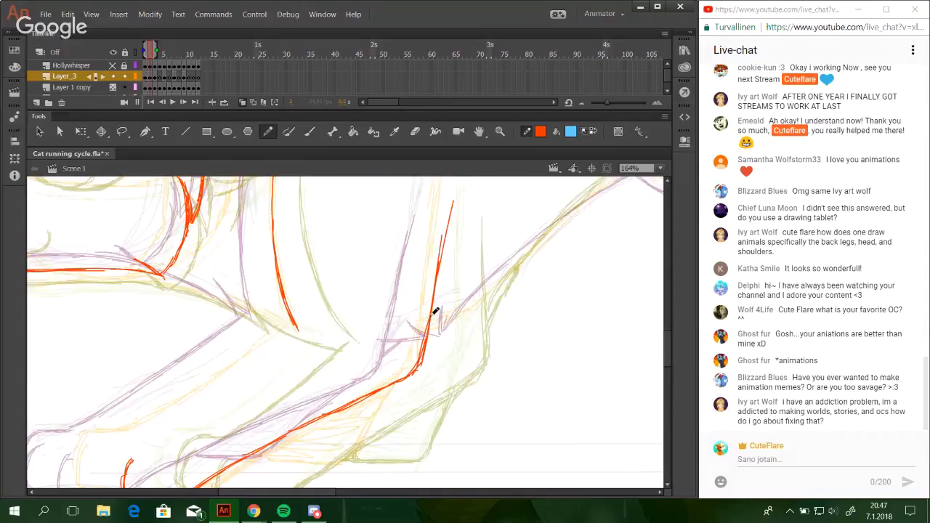
key("ctrl+z")
left_click_drag(436, 289, 445, 230)
left_click_drag(433, 311, 446, 222)
Draw the front paw's remaining toe curve and its rounded outer contour over the top of the paw.
left_click_drag(430, 394, 617, 314)
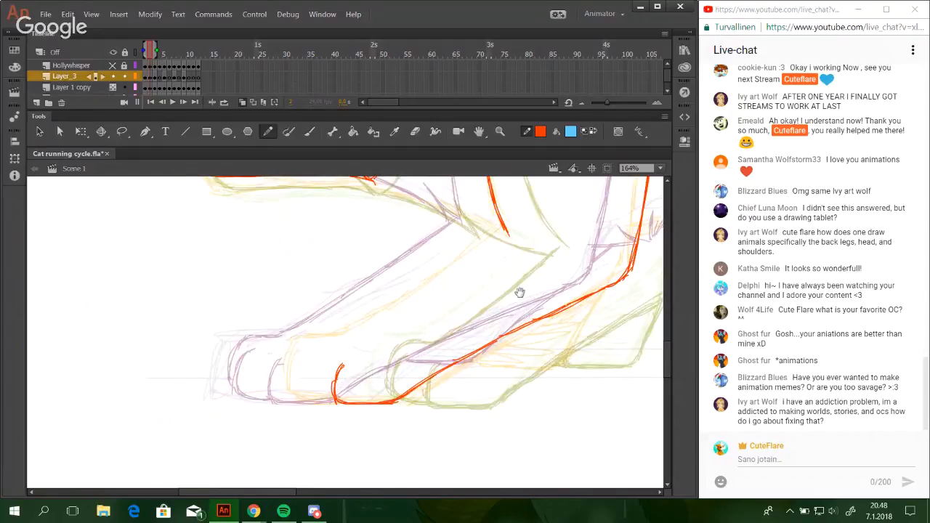
left_click_drag(519, 292, 509, 318)
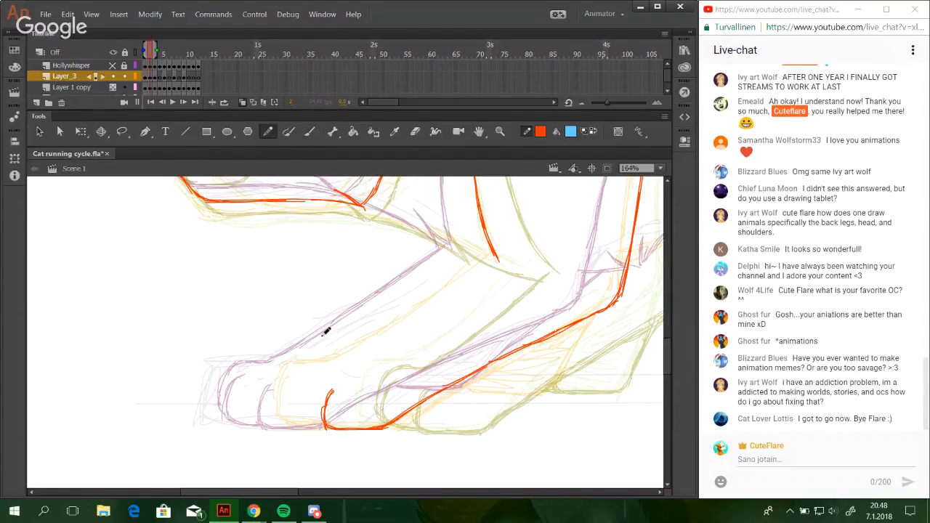
mouse_move(297, 381)
left_mouse_down()
mouse_move(297, 421)
mouse_move(287, 417)
left_mouse_up()
key("ctrl+z")
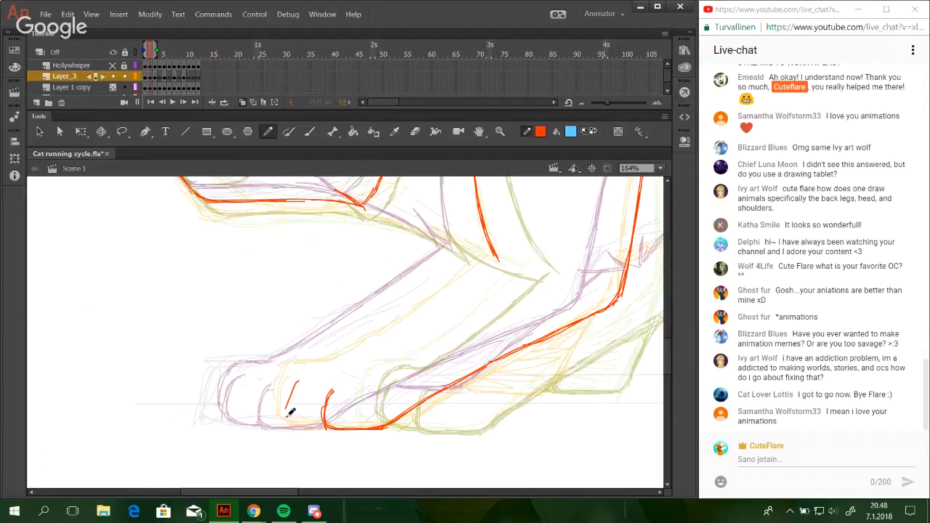
mouse_move(297, 380)
left_mouse_down()
mouse_move(294, 421)
mouse_move(325, 425)
left_mouse_up()
left_click_drag(289, 373, 280, 409)
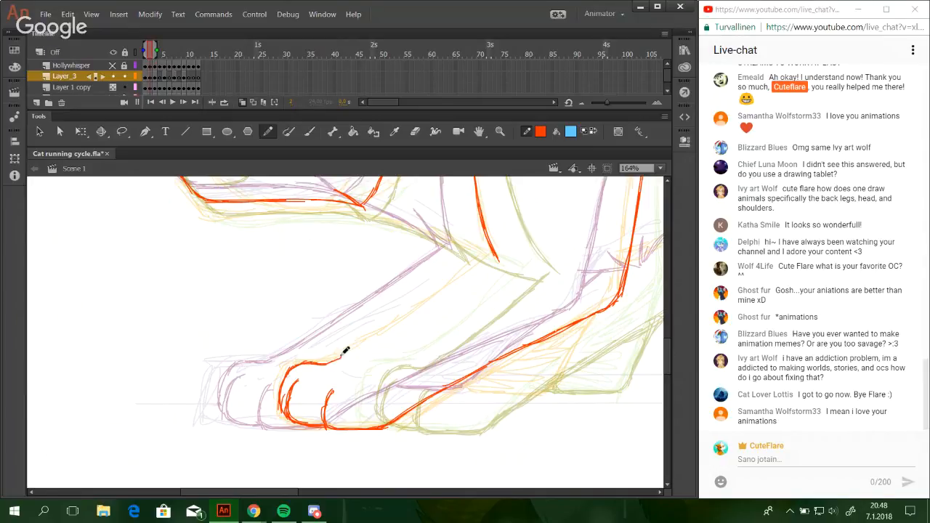
Draw the foreleg's upper edge from the top of the paw to the shoulder line and thicken the corner.
left_click_drag(322, 363, 420, 304)
key("ctrl+z")
left_click_drag(359, 344, 485, 255)
key("ctrl+z")
left_click_drag(411, 311, 492, 254)
key("space")
left_click_drag(526, 288, 469, 398)
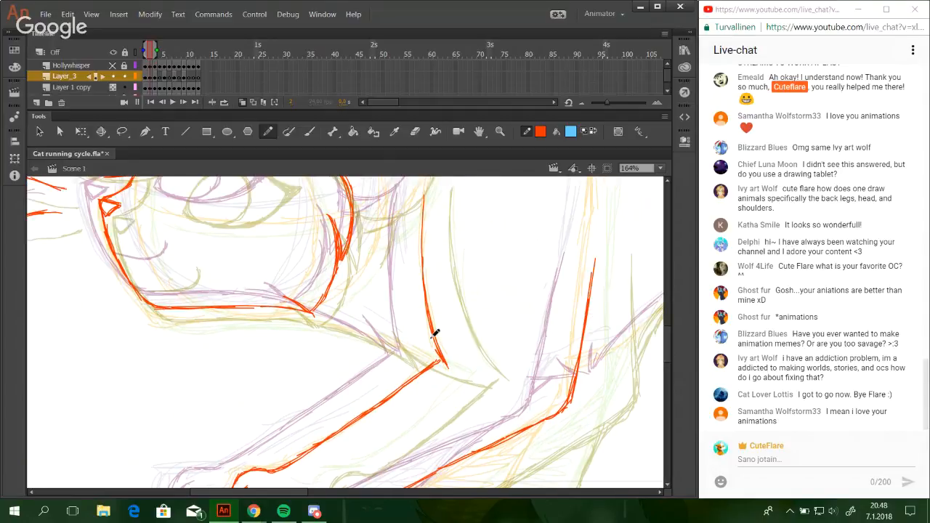
left_click_drag(432, 338, 442, 361)
Draw the throat line sloping from the back of the jaw down to the chest.
key("space")
left_click_drag(374, 321, 465, 291)
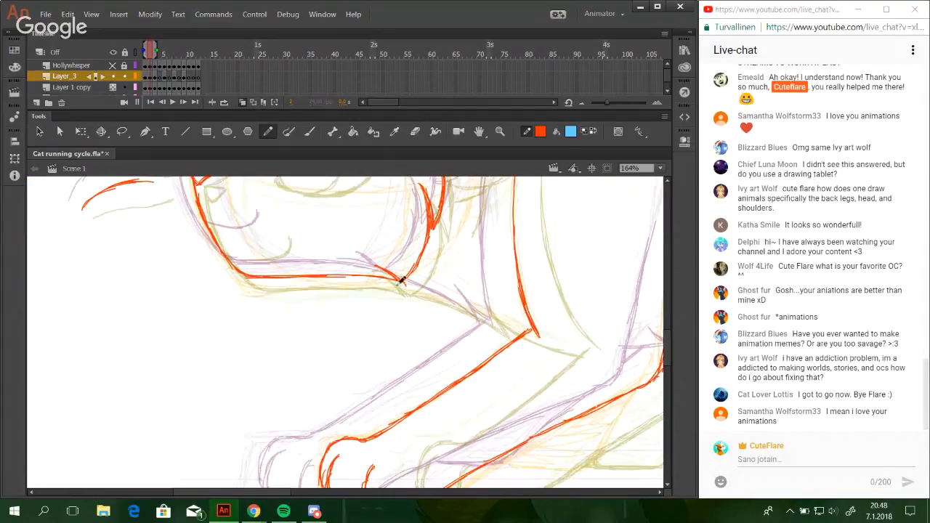
left_click_drag(373, 277, 408, 289)
key("ctrl+z")
left_click_drag(344, 276, 455, 305)
left_click_drag(393, 284, 497, 329)
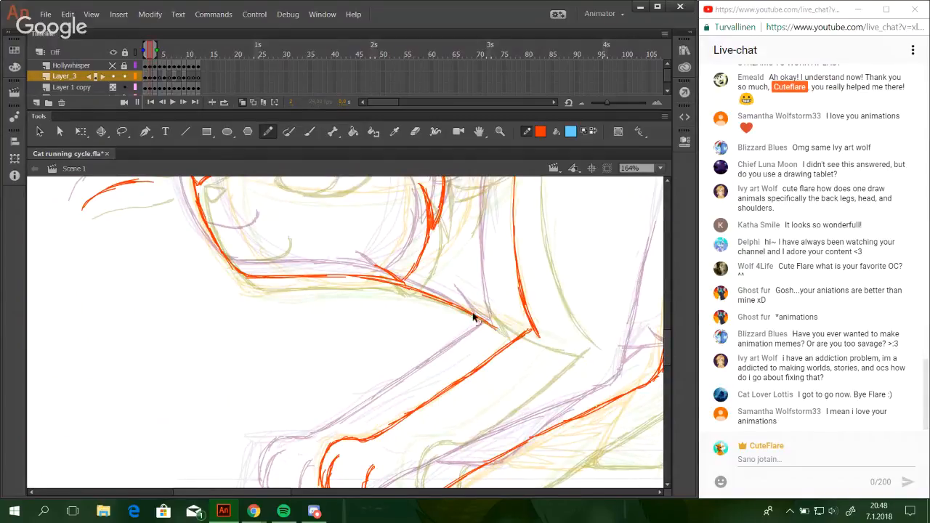
key("ctrl+z")
left_click_drag(449, 301, 492, 326)
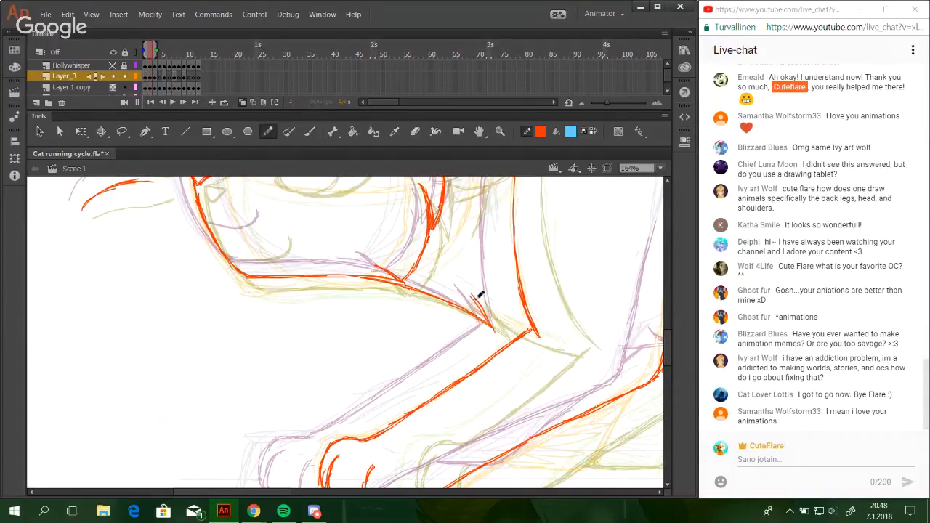
Draw a pointed chest fur spike at the end of the throat line, linking it toward the foreleg.
key("ctrl+z")
mouse_move(472, 294)
left_mouse_down()
mouse_move(493, 329)
mouse_move(523, 335)
left_mouse_up()
key("ctrl+z")
key("ctrl+z")
key("ctrl+z")
left_click_drag(471, 294, 519, 330)
Draw the lower stretch of the belly line, rising diagonally from just behind the elbow.
left_click_drag(614, 391, 576, 384)
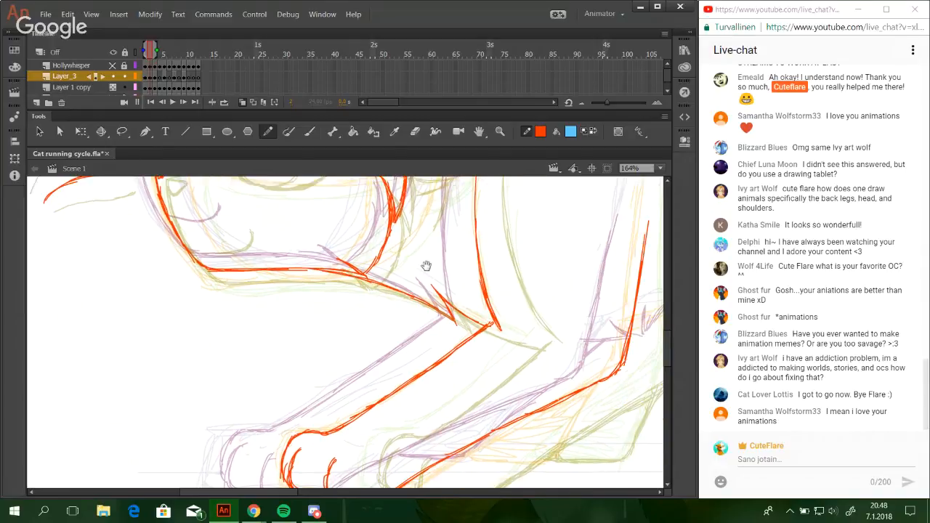
left_click_drag(639, 255, 377, 318)
mouse_move(637, 223)
left_mouse_down()
mouse_move(455, 339)
mouse_move(554, 216)
left_mouse_up()
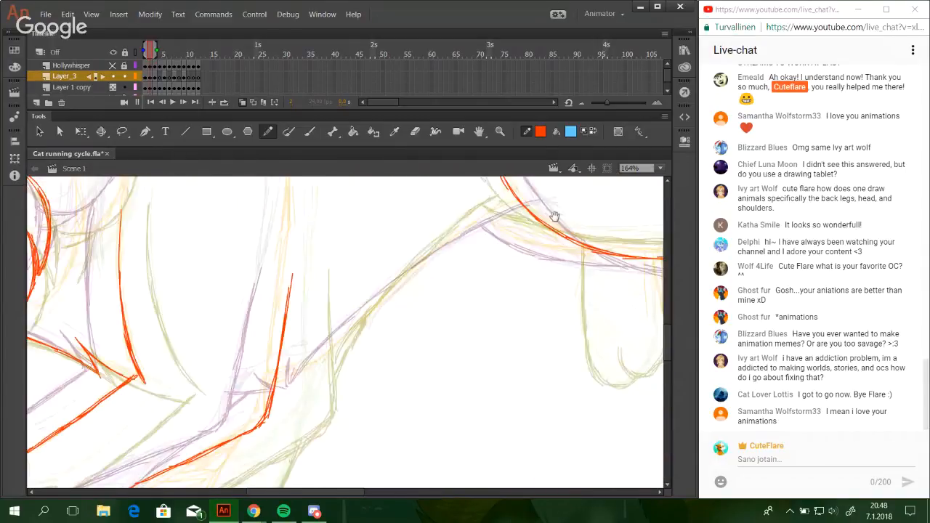
left_click_drag(440, 334, 485, 322)
key("ctrl+z")
left_click_drag(346, 375, 426, 296)
key("ctrl+z")
left_click_drag(350, 366, 427, 282)
key("ctrl+z")
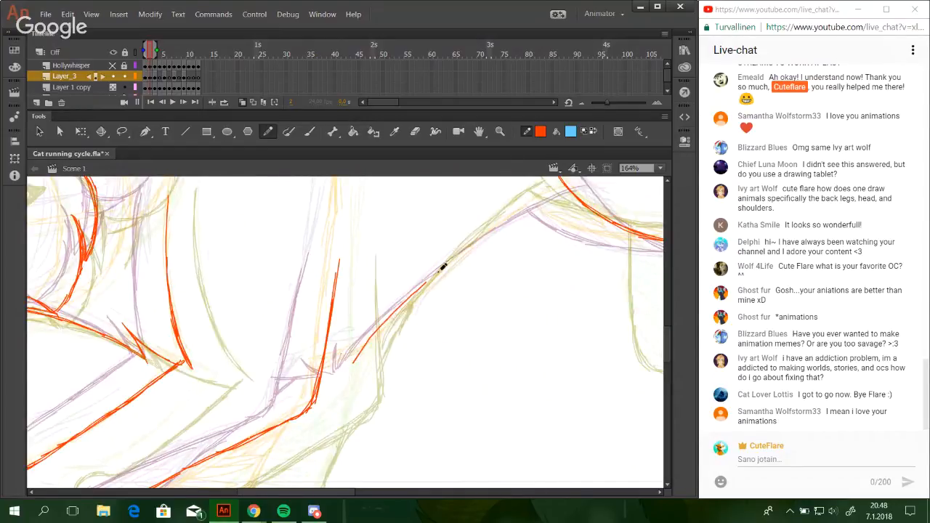
Extend the belly line up to meet the inked curve of the hindquarters, building it up with overlapping strokes.
left_click_drag(370, 344, 472, 244)
key("ctrl+z")
left_click_drag(398, 309, 486, 229)
left_click_drag(426, 278, 545, 185)
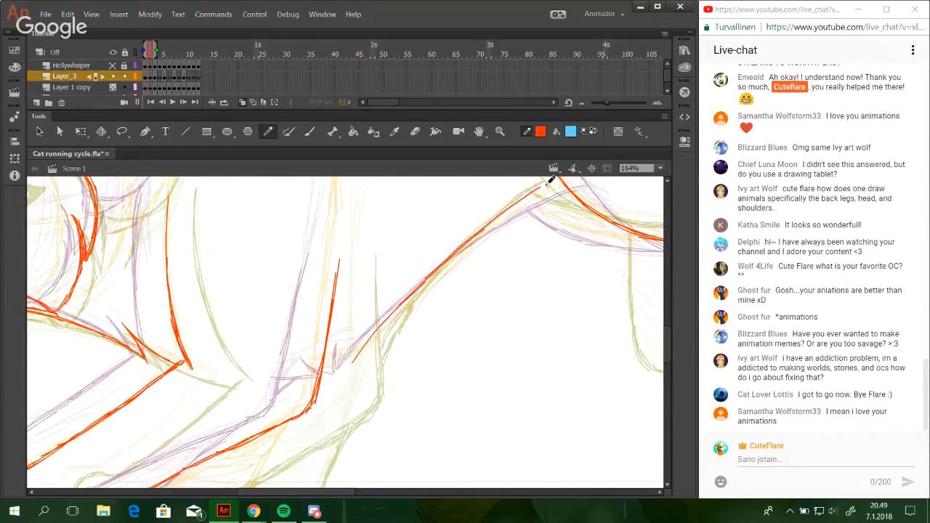
key("ctrl+z")
left_click_drag(435, 266, 542, 193)
left_click_drag(478, 236, 570, 179)
left_click_drag(506, 217, 561, 182)
key("ctrl+z")
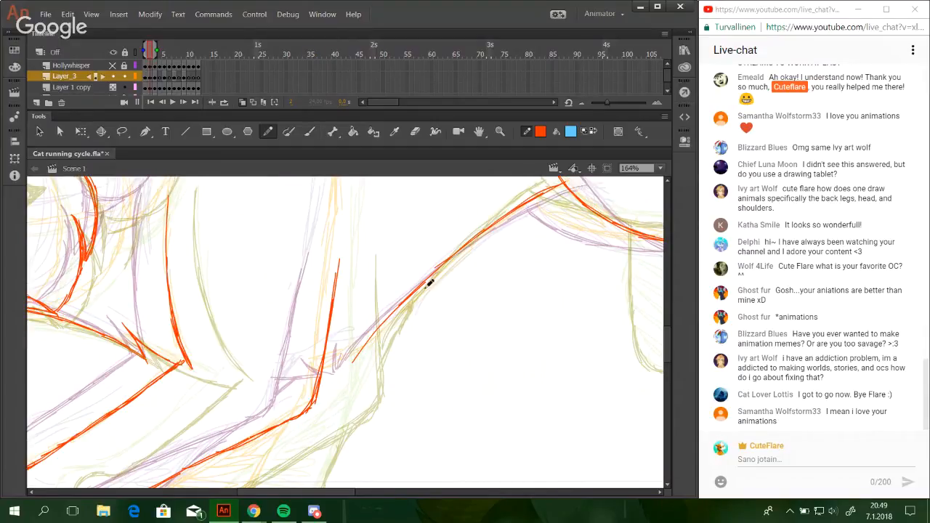
Draw the small fur tuft behind the elbow between the foreleg and belly, and thicken the belly line's lower end.
scroll(355, 365, "down", 3)
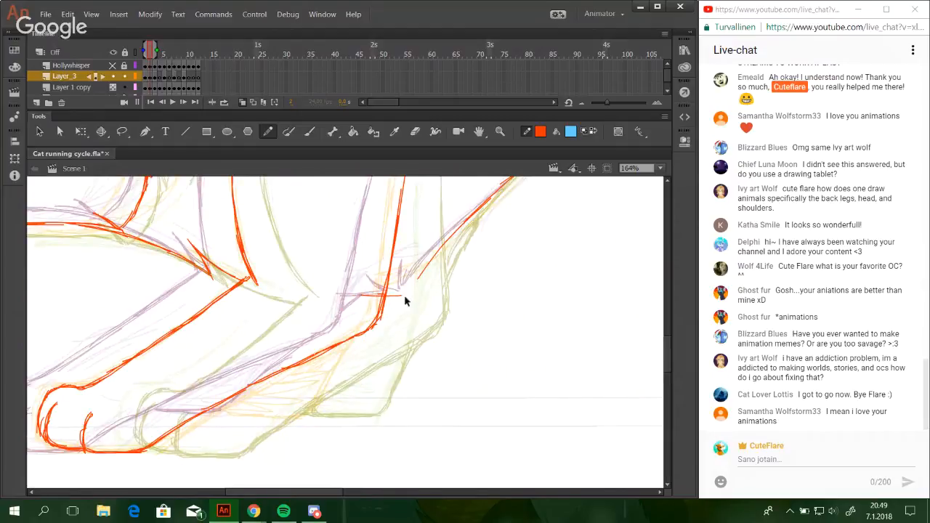
key("ctrl+z")
left_click_drag(415, 282, 438, 249)
left_click_drag(397, 291, 415, 255)
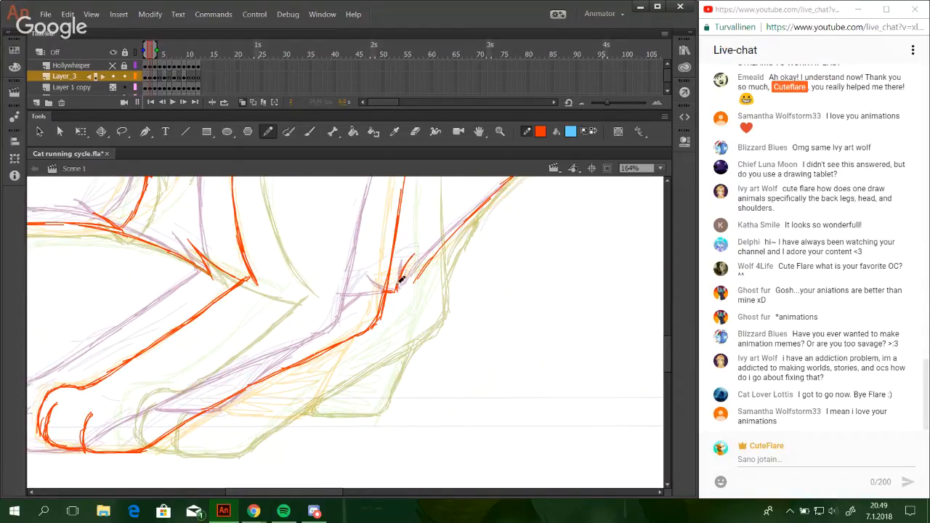
left_click_drag(397, 289, 414, 254)
key("ctrl+z")
left_click_drag(398, 291, 406, 260)
key("ctrl+z")
key("ctrl+z")
key("ctrl+z")
mouse_move(388, 290)
left_mouse_down()
mouse_move(407, 292)
mouse_move(411, 257)
mouse_move(444, 243)
mouse_move(429, 259)
mouse_move(457, 228)
left_mouse_up()
left_click_drag(414, 281, 477, 204)
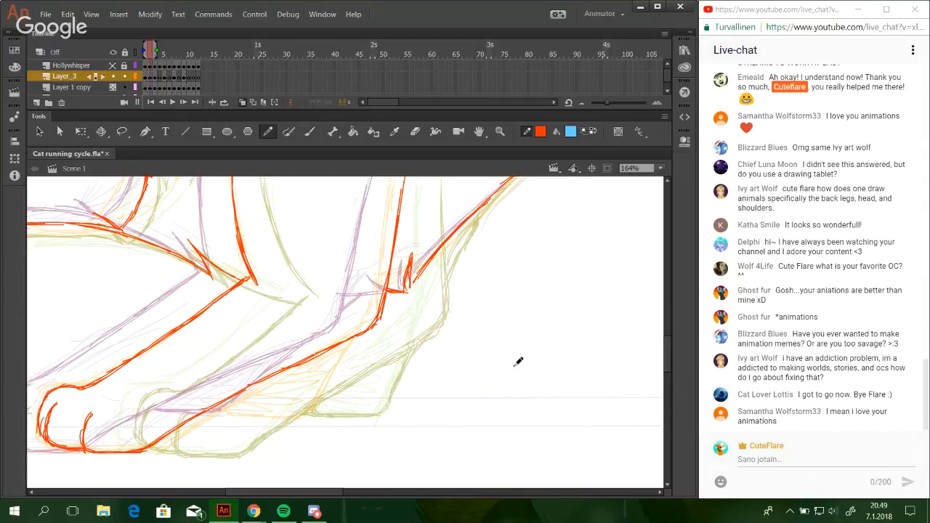
mouse_move(518, 361)
left_mouse_down()
mouse_move(541, 349)
mouse_move(567, 353)
left_mouse_up()
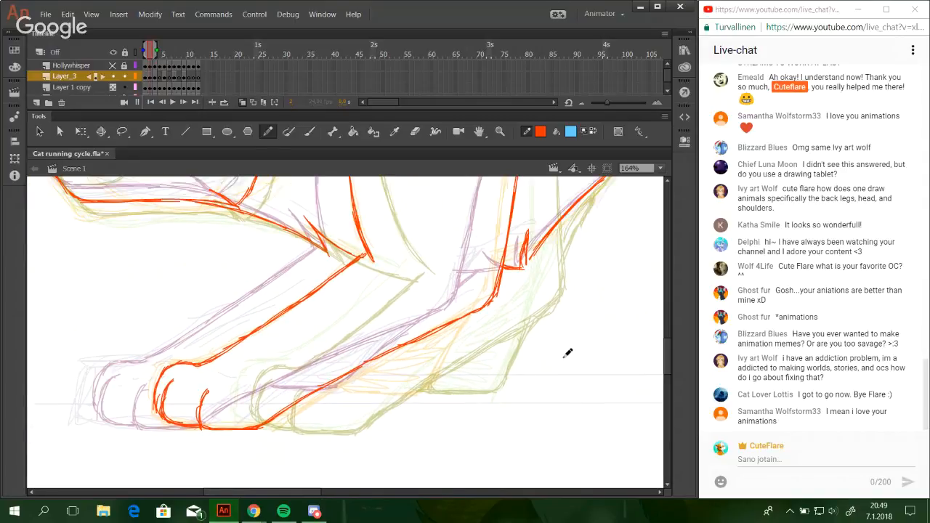
mouse_move(539, 381)
left_mouse_down()
mouse_move(563, 370)
mouse_move(561, 380)
mouse_move(514, 350)
left_mouse_up()
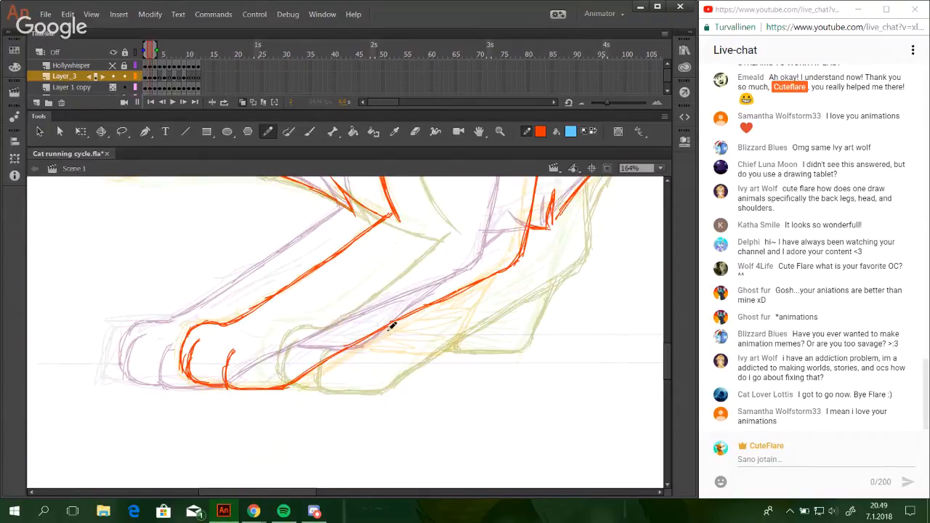
Draw the short front edge and flat sole of the far forepaw, just behind the near foreleg.
mouse_move(385, 331)
left_mouse_down()
mouse_move(386, 353)
mouse_move(452, 347)
left_mouse_up()
key("ctrl+z")
key("ctrl+z")
key("ctrl+z")
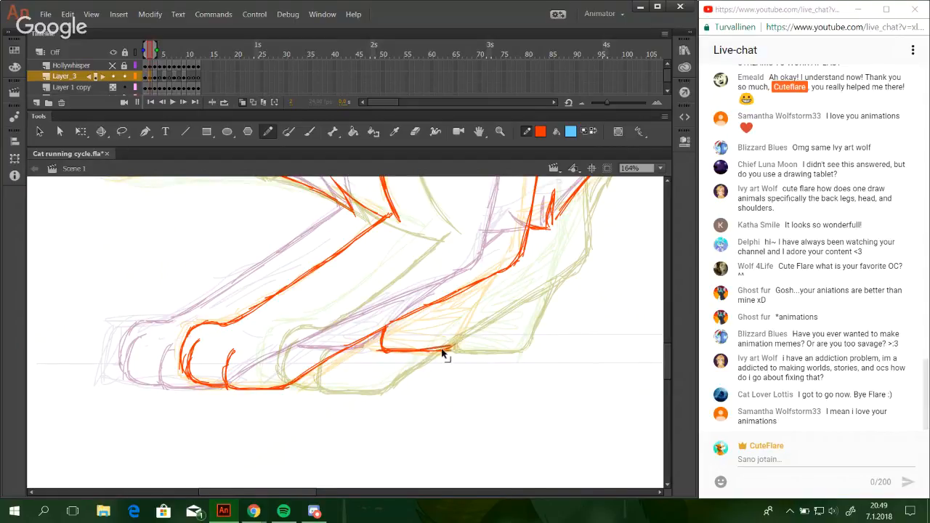
Draw the far foreleg's rear edge, rising diagonally from the paw's heel to the fur tuft at the elbow.
left_click_drag(451, 351, 503, 274)
key("ctrl+z")
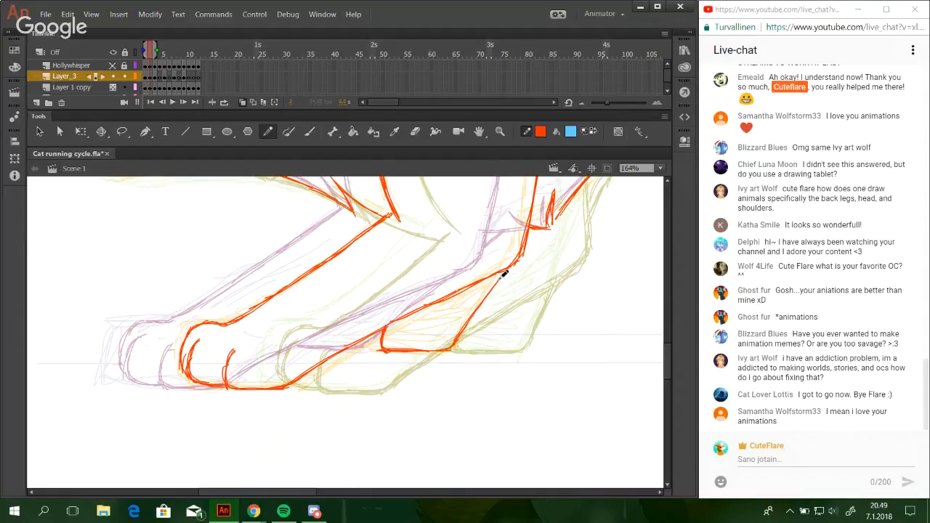
key("ctrl+z")
left_click_drag(451, 350, 491, 290)
left_click_drag(464, 334, 530, 250)
key("ctrl+z")
key("ctrl+z")
key("ctrl+z")
key("ctrl+z")
left_click_drag(461, 337, 507, 278)
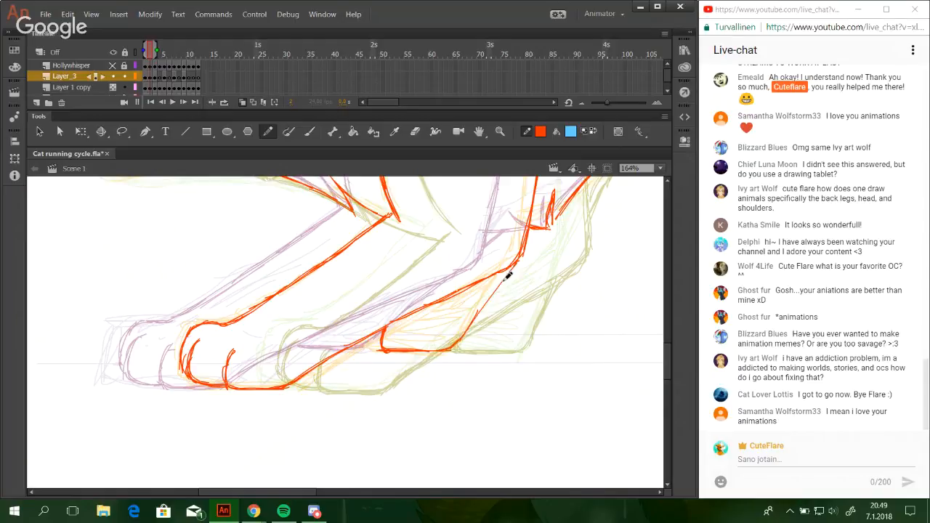
left_click_drag(476, 318, 556, 219)
left_click_drag(511, 276, 579, 193)
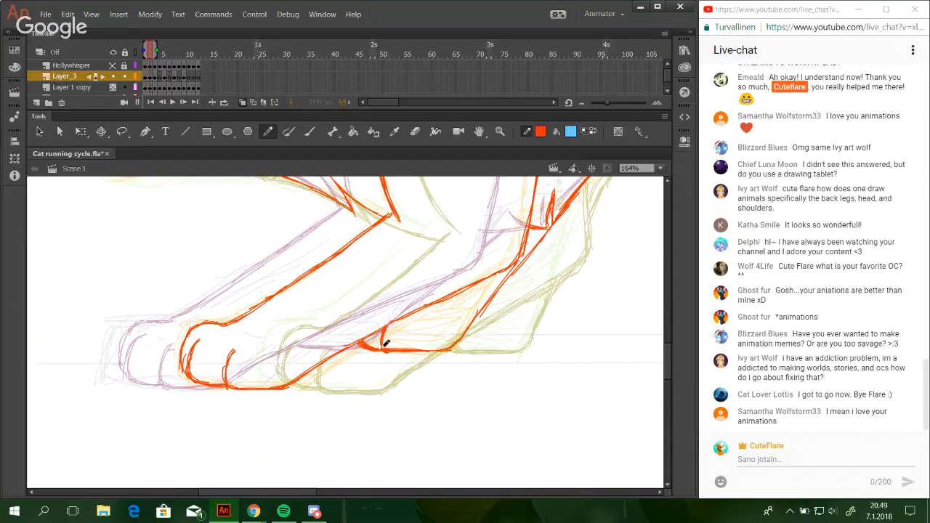
mouse_move(385, 354)
left_mouse_down()
mouse_move(361, 383)
mouse_move(353, 319)
left_mouse_up()
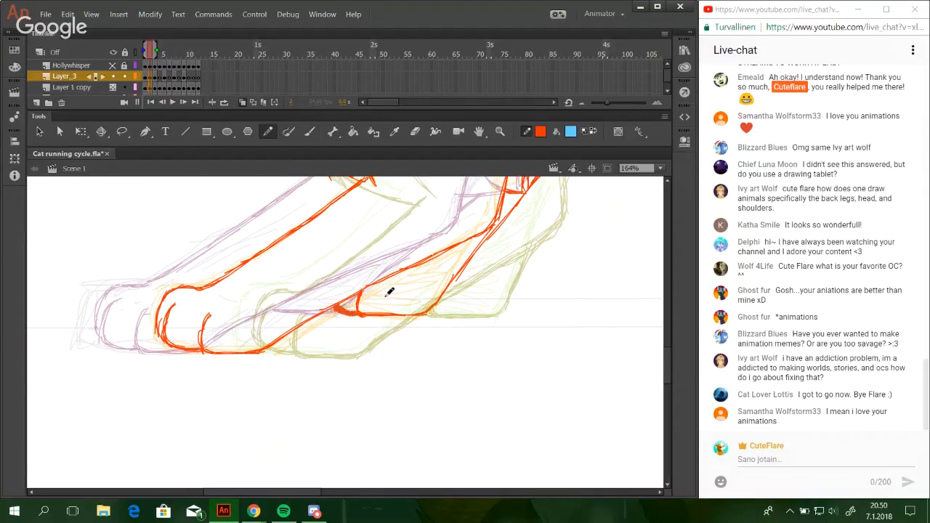
key("ctrl+z")
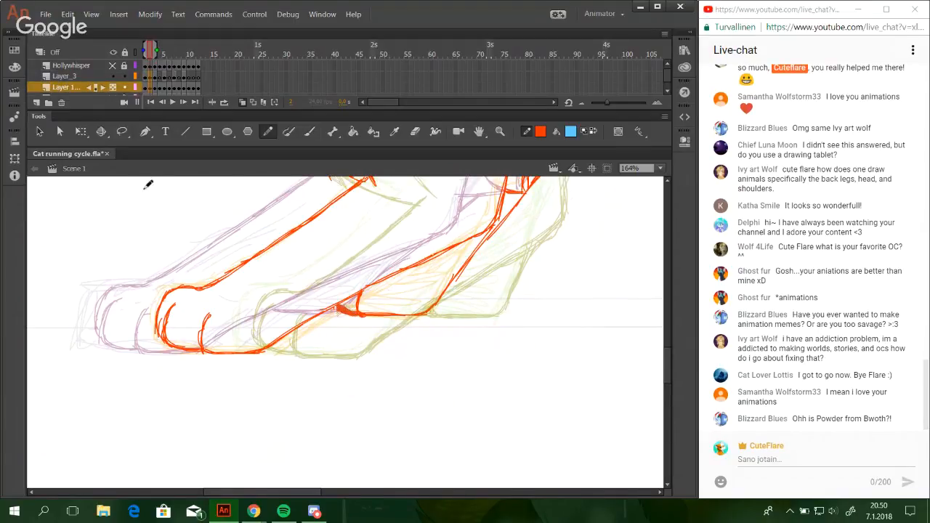
Lock the Layer 1 copy layer and return to frame 2 on Layer_3.
left_click(123, 88)
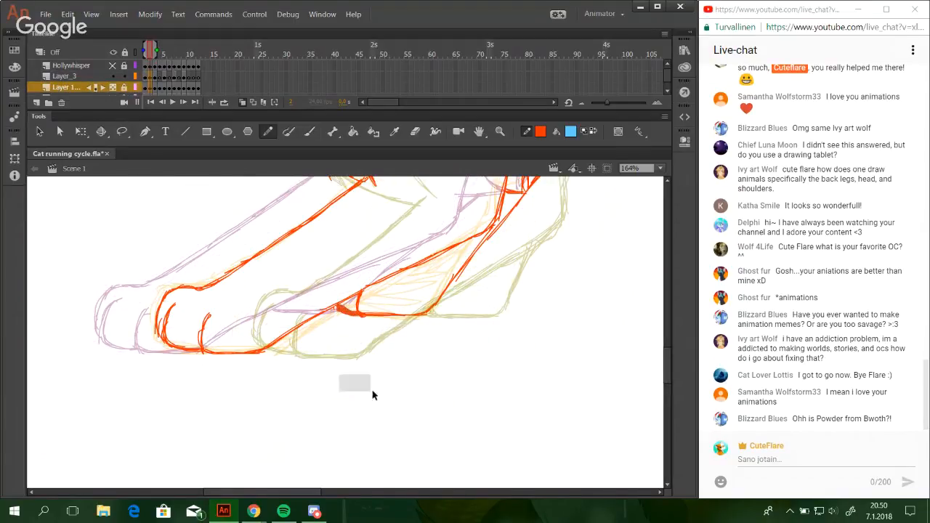
left_click(197, 76)
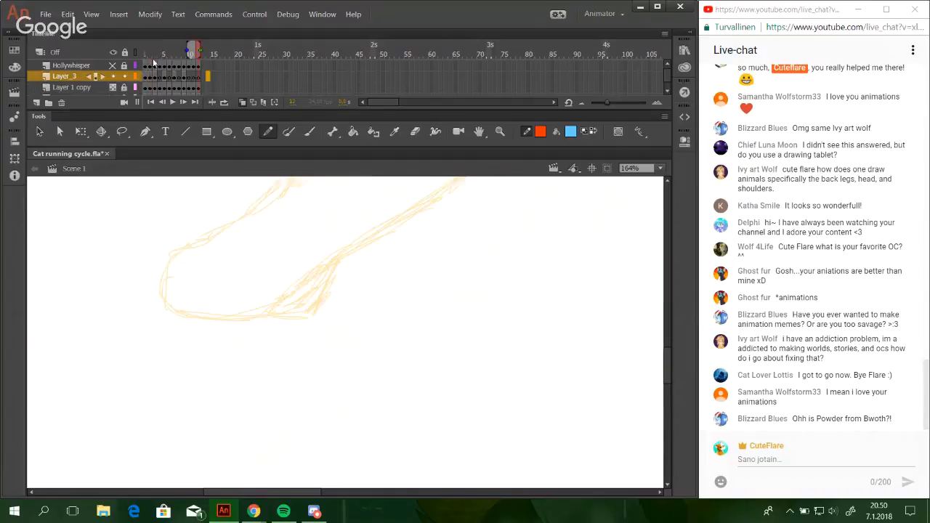
left_click(152, 53)
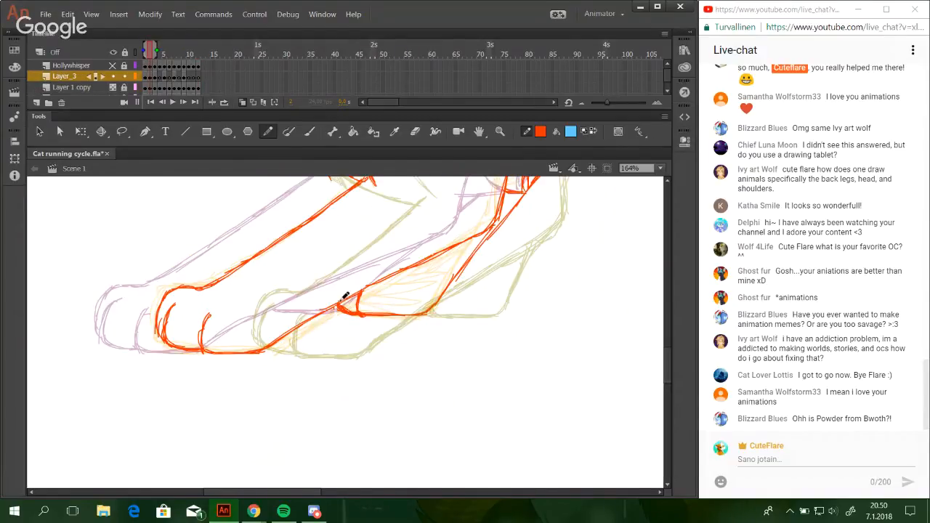
left_click_drag(425, 317, 391, 376)
left_click_drag(488, 274, 417, 357)
left_click_drag(633, 236, 460, 317)
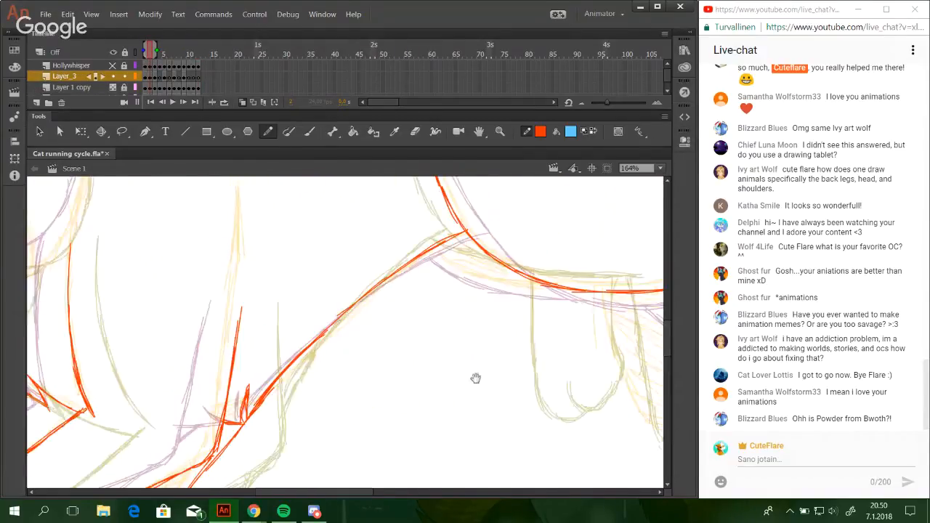
left_click_drag(576, 285, 448, 307)
mouse_move(564, 384)
left_mouse_down()
mouse_move(440, 255)
mouse_move(397, 403)
left_mouse_up()
mouse_move(572, 324)
left_mouse_down()
mouse_move(499, 210)
mouse_move(501, 174)
left_mouse_up()
mouse_move(455, 291)
left_mouse_down()
mouse_move(490, 316)
mouse_move(502, 287)
mouse_move(488, 312)
mouse_move(496, 266)
left_mouse_up()
key("ctrl+z")
left_click_drag(493, 316, 495, 260)
key("space")
mouse_move(433, 318)
left_mouse_down()
mouse_move(460, 340)
mouse_move(488, 316)
left_mouse_up()
key("space")
mouse_move(455, 185)
left_mouse_down()
mouse_move(492, 303)
mouse_move(584, 396)
mouse_move(516, 316)
mouse_move(501, 201)
left_mouse_up()
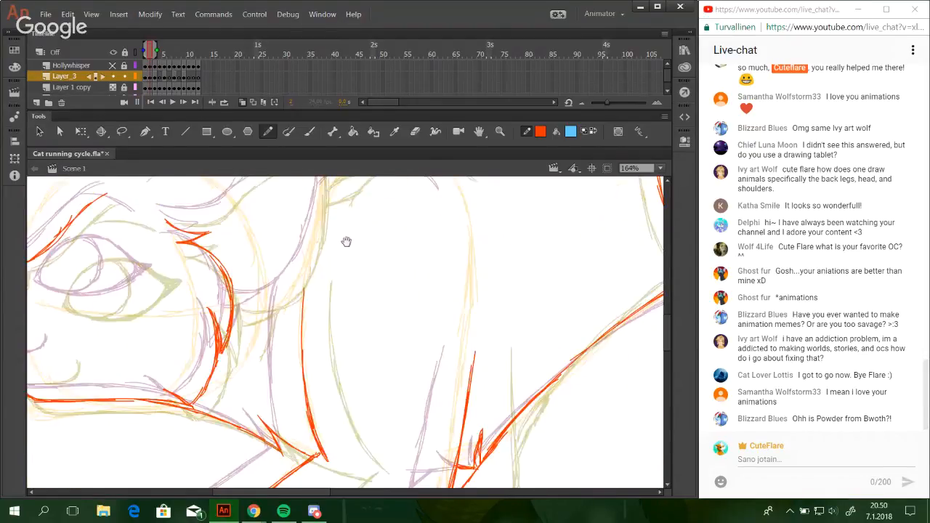
Draw the short arched fur curve on the neck just behind the near ear's tip, using overlapping strokes.
mouse_move(346, 242)
left_mouse_down()
mouse_move(332, 280)
mouse_move(286, 313)
mouse_move(370, 332)
mouse_move(455, 301)
mouse_move(409, 334)
left_mouse_up()
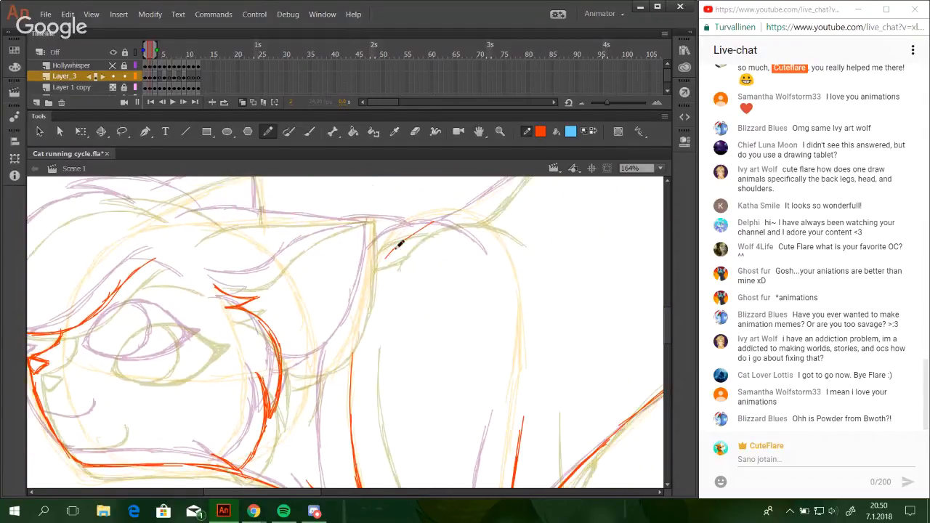
left_click_drag(388, 256, 425, 226)
mouse_move(385, 258)
left_mouse_down()
mouse_move(422, 229)
mouse_move(446, 224)
left_mouse_up()
key("ctrl+z")
left_click_drag(399, 244, 445, 225)
mouse_move(400, 244)
left_mouse_down()
mouse_move(477, 228)
mouse_move(443, 231)
mouse_move(445, 223)
mouse_move(508, 251)
left_mouse_up()
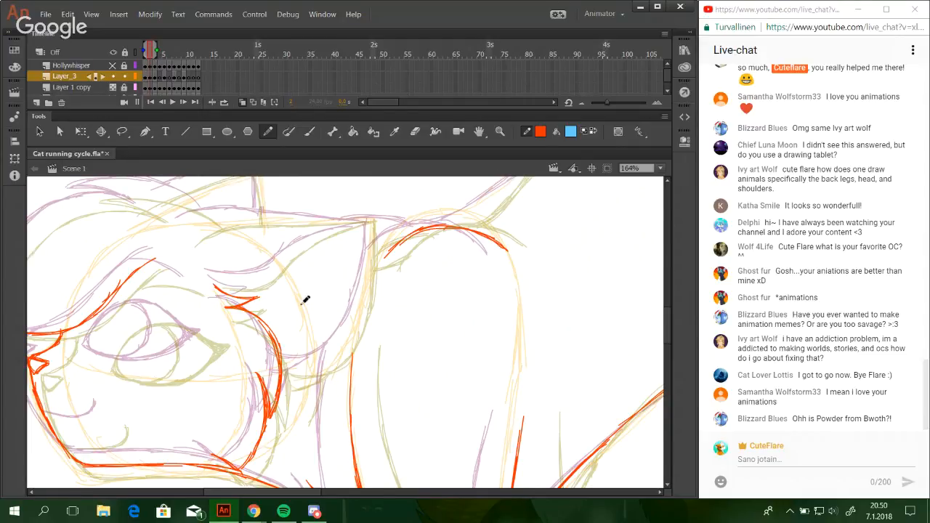
Draw the near ear's inner edge, curving from the fur tuft beside the eye out to the ear tip.
left_click_drag(304, 308, 421, 311)
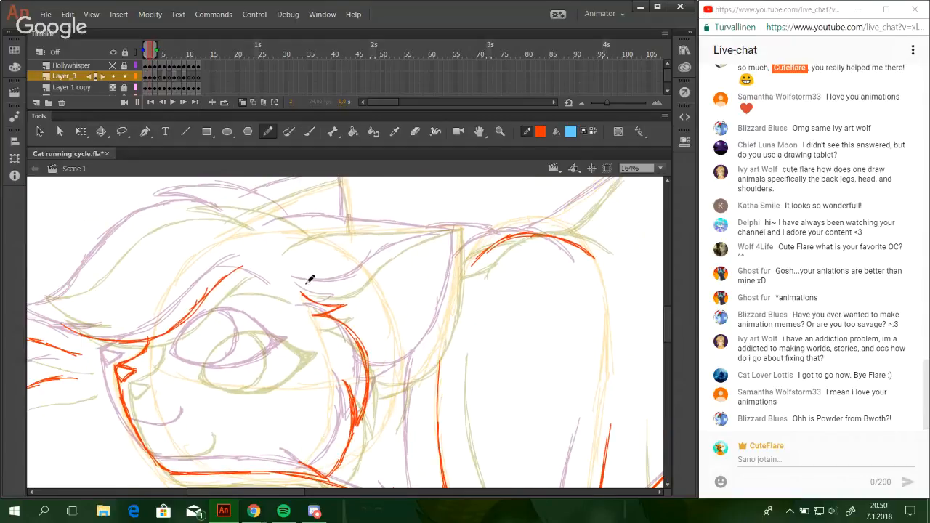
mouse_move(302, 290)
left_mouse_down()
mouse_move(346, 286)
mouse_move(310, 287)
mouse_move(355, 281)
mouse_move(316, 287)
mouse_move(359, 273)
mouse_move(330, 287)
mouse_move(347, 285)
mouse_move(376, 257)
left_mouse_up()
key("ctrl+z")
key("ctrl+z")
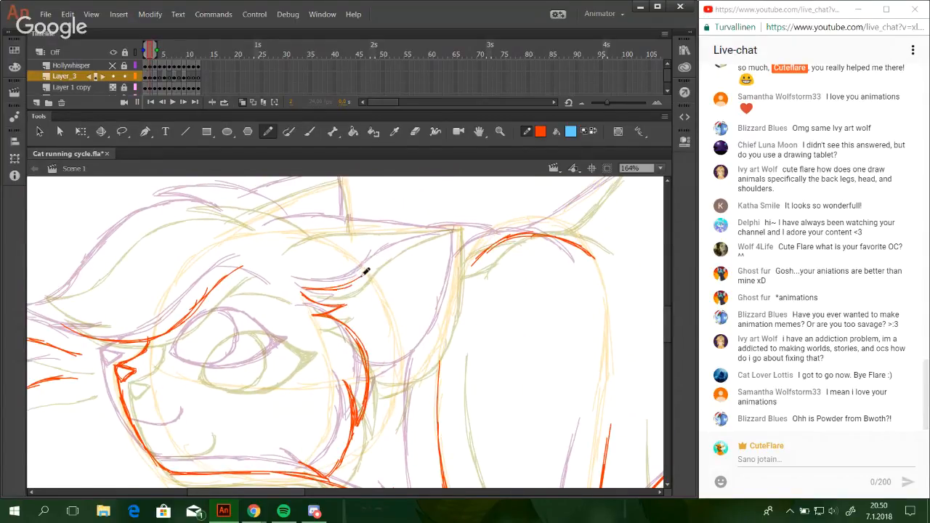
left_click_drag(327, 288, 379, 261)
key("ctrl+z")
left_click_drag(388, 254, 447, 230)
key("ctrl+z")
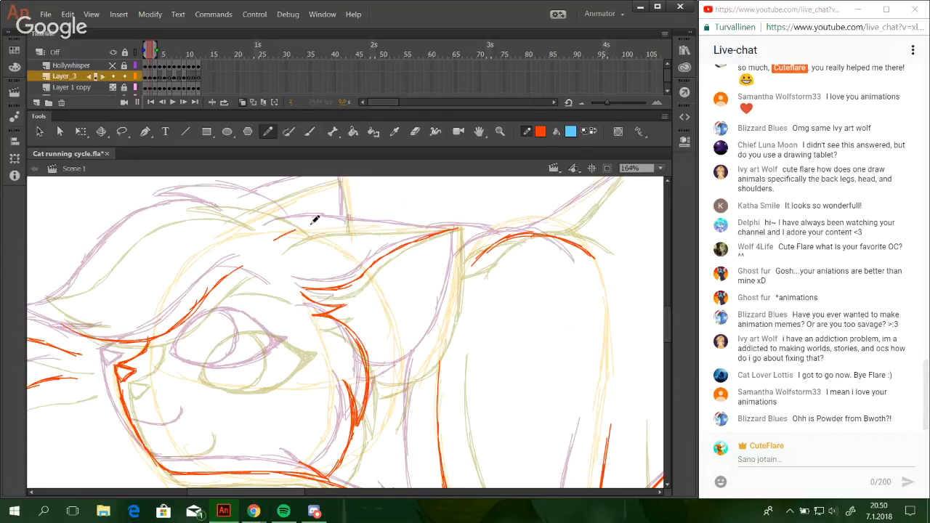
Draw the near ear's upper edge from the top of the head straight back to the ear tip.
mouse_move(308, 225)
left_mouse_down()
mouse_move(278, 235)
mouse_move(348, 226)
left_mouse_up()
key("ctrl+z")
key("ctrl+z")
key("ctrl+z")
key("ctrl+z")
left_click_drag(307, 226, 445, 230)
key("ctrl+z")
left_click_drag(387, 229, 457, 231)
key("ctrl+z")
left_click_drag(399, 228, 448, 230)
left_click_drag(402, 228, 425, 228)
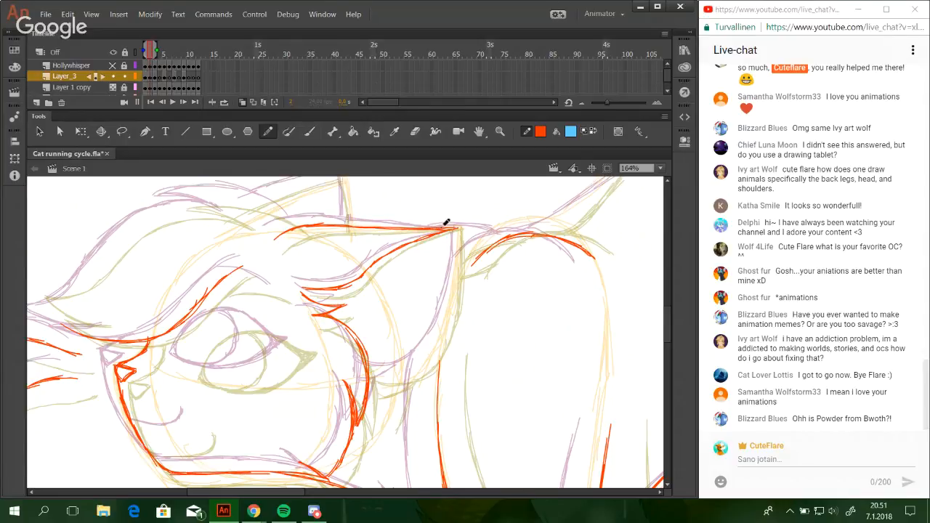
key("ctrl+z")
Draw the near ear's rounded rear edge from the cheek fur up to the ear tip.
mouse_move(370, 372)
left_mouse_down()
mouse_move(420, 362)
mouse_move(427, 354)
mouse_move(377, 368)
mouse_move(410, 368)
mouse_move(446, 301)
left_mouse_up()
key("ctrl+z")
key("ctrl+z")
key("ctrl+z")
left_click_drag(419, 360, 455, 290)
key("ctrl+z")
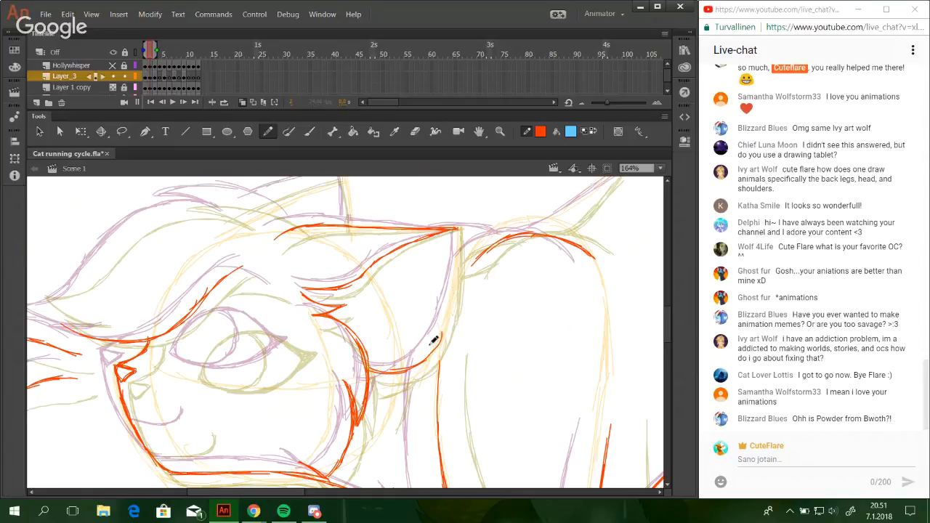
mouse_move(421, 361)
left_mouse_down()
mouse_move(452, 307)
mouse_move(445, 323)
mouse_move(454, 280)
left_mouse_up()
key("ctrl+z")
key("ctrl+z")
left_click_drag(442, 330, 456, 269)
left_click_drag(450, 308, 460, 224)
key("ctrl+z")
left_click_drag(452, 289, 457, 227)
key("ctrl+z")
key("ctrl+z")
key("ctrl+z")
left_click_drag(452, 283, 458, 226)
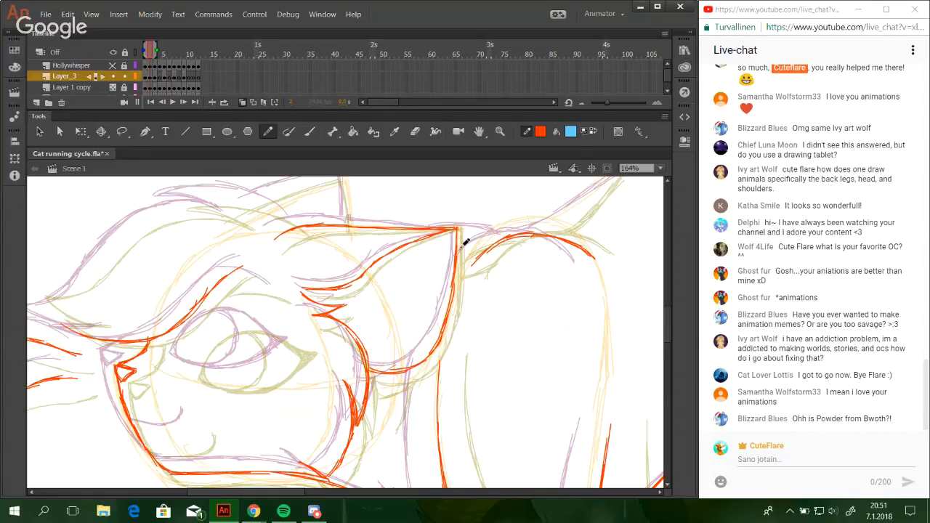
Add short fur strokes below the base of the near ear, behind the cheek.
mouse_move(372, 374)
left_mouse_down()
mouse_move(380, 342)
mouse_move(428, 292)
mouse_move(436, 340)
mouse_move(459, 342)
left_mouse_up()
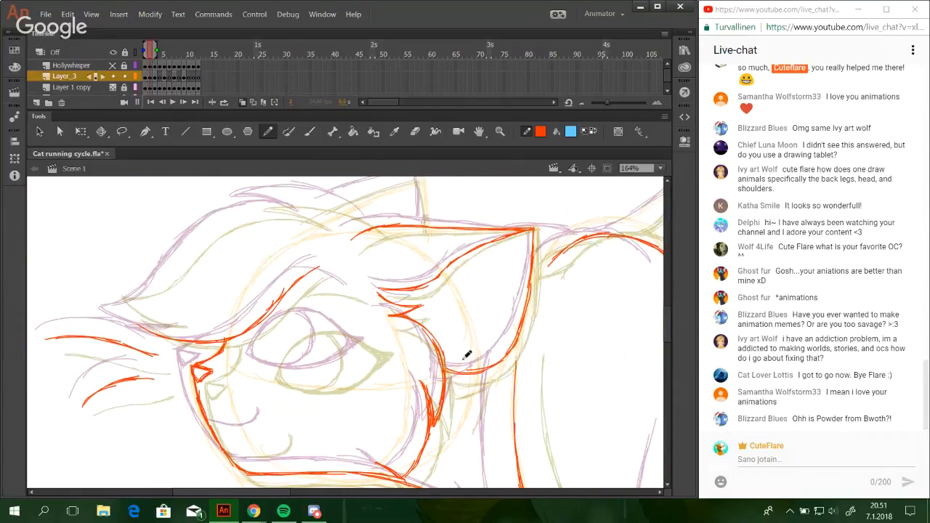
left_click_drag(449, 386, 487, 368)
mouse_move(458, 407)
left_mouse_down()
mouse_move(472, 394)
mouse_move(488, 403)
mouse_move(493, 394)
mouse_move(495, 326)
mouse_move(478, 335)
left_mouse_up()
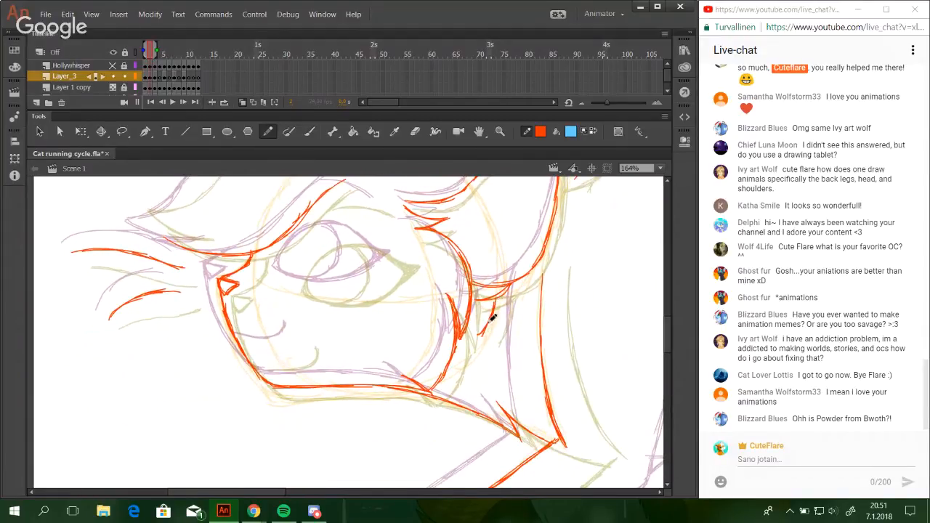
key("ctrl+z")
mouse_move(497, 298)
left_mouse_down()
mouse_move(488, 326)
mouse_move(508, 296)
left_mouse_up()
Draw the pointed hair tuft on top of the head, with its long upper curve and shorter lower strokes.
mouse_move(451, 330)
left_mouse_down()
mouse_move(487, 383)
mouse_move(577, 464)
left_mouse_up()
mouse_move(394, 232)
left_mouse_down()
mouse_move(472, 236)
mouse_move(463, 228)
mouse_move(511, 253)
left_mouse_up()
key("ctrl+z")
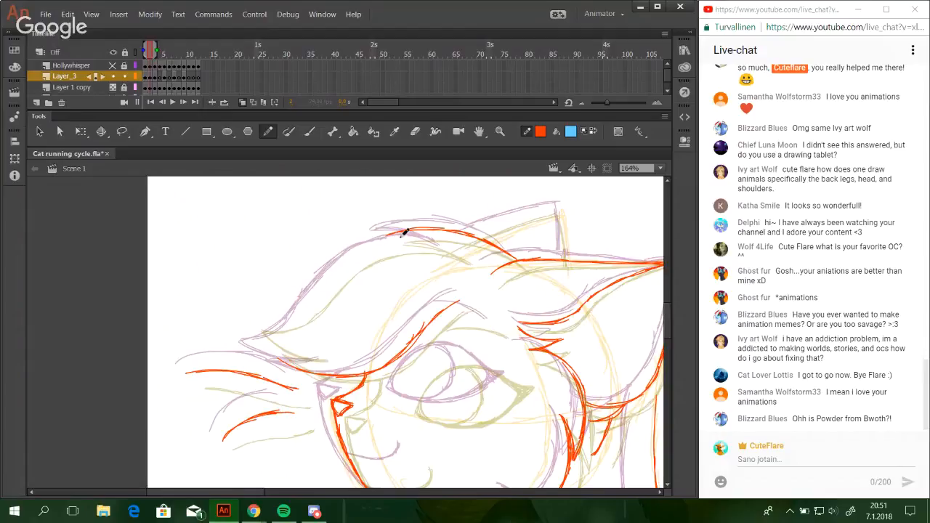
mouse_move(386, 237)
left_mouse_down()
mouse_move(454, 253)
mouse_move(437, 247)
left_mouse_up()
mouse_move(363, 250)
left_mouse_down()
mouse_move(405, 243)
mouse_move(332, 270)
left_mouse_up()
key("ctrl+z")
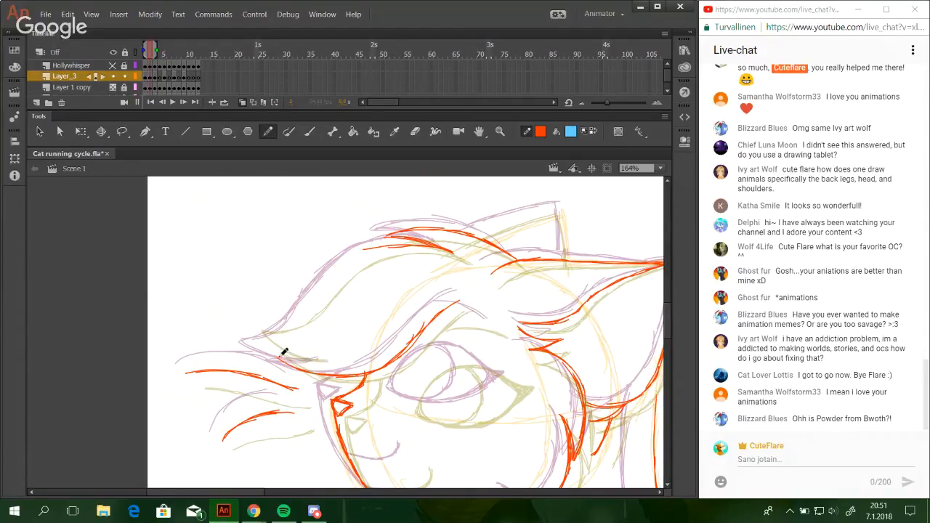
Draw the forelock's outer contour from its pointed tip above the nose up to the crown tuft.
mouse_move(277, 357)
left_mouse_down()
mouse_move(324, 356)
mouse_move(250, 335)
mouse_move(276, 351)
mouse_move(252, 334)
mouse_move(291, 327)
mouse_move(306, 313)
mouse_move(274, 329)
mouse_move(316, 302)
left_mouse_up()
left_click_drag(272, 331, 333, 282)
mouse_move(310, 312)
left_mouse_down()
mouse_move(337, 277)
mouse_move(384, 245)
left_mouse_up()
left_click_drag(335, 277, 411, 244)
left_click_drag(359, 258, 385, 245)
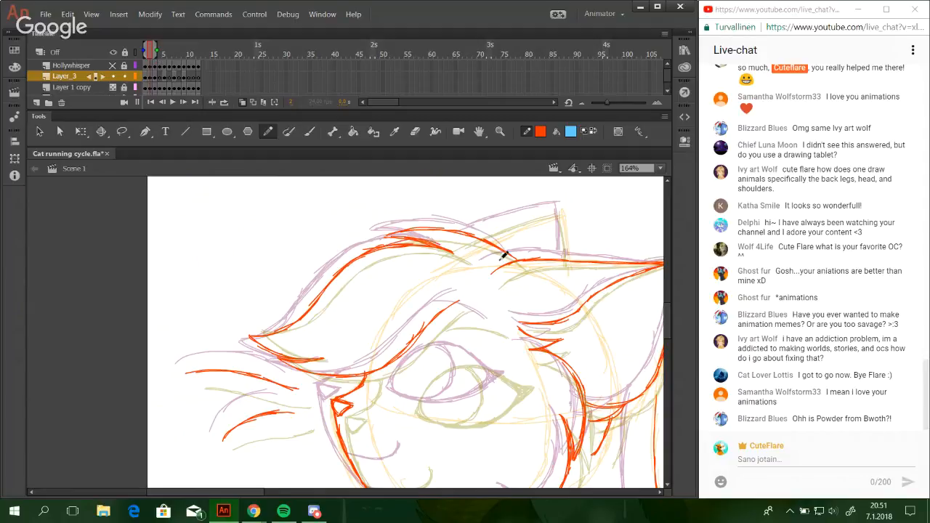
Draw the far ear's front edge, rising from the crown tuft to the ear tip.
mouse_move(566, 385)
left_mouse_down()
mouse_move(492, 332)
mouse_move(339, 301)
left_mouse_up()
mouse_move(472, 308)
left_mouse_down()
mouse_move(439, 316)
mouse_move(422, 281)
mouse_move(397, 330)
mouse_move(428, 349)
mouse_move(494, 342)
mouse_move(542, 353)
mouse_move(557, 340)
left_mouse_up()
left_click_drag(352, 240, 436, 223)
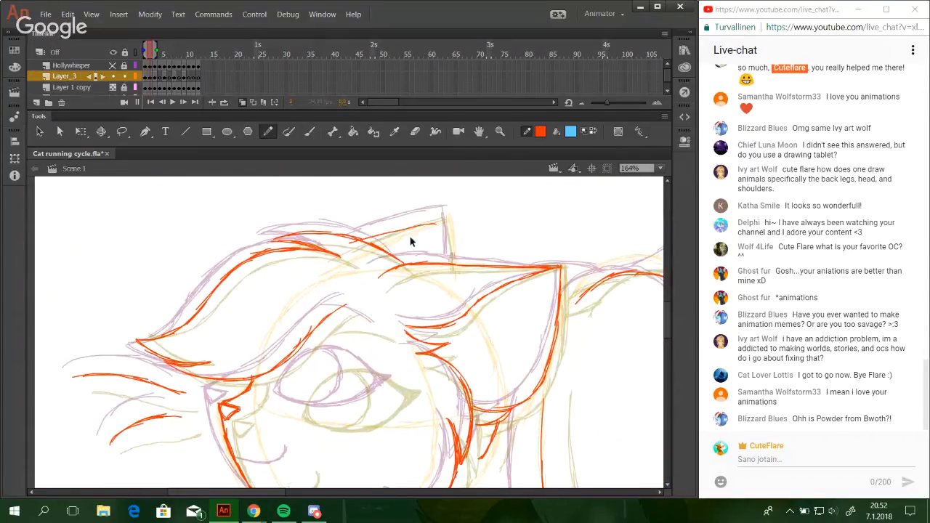
key("ctrl+z")
left_click_drag(360, 238, 420, 220)
key("ctrl+z")
left_click_drag(361, 239, 453, 208)
key("ctrl+z")
key("ctrl+z")
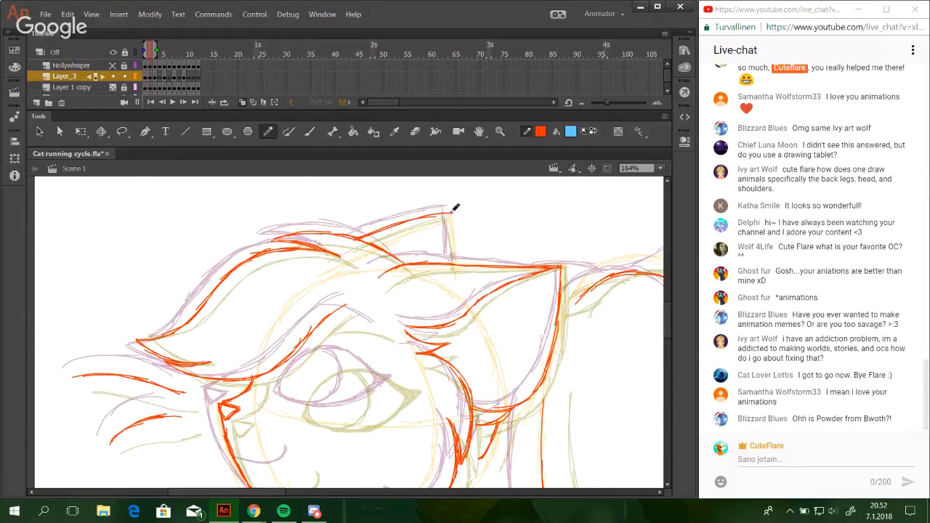
key("ctrl+z")
left_click_drag(392, 226, 445, 211)
Draw the far ear's short rear edge from its tip down to the near ear's upper line.
key("ctrl+z")
left_click_drag(448, 266, 446, 213)
key("ctrl+z")
left_click_drag(448, 264, 448, 216)
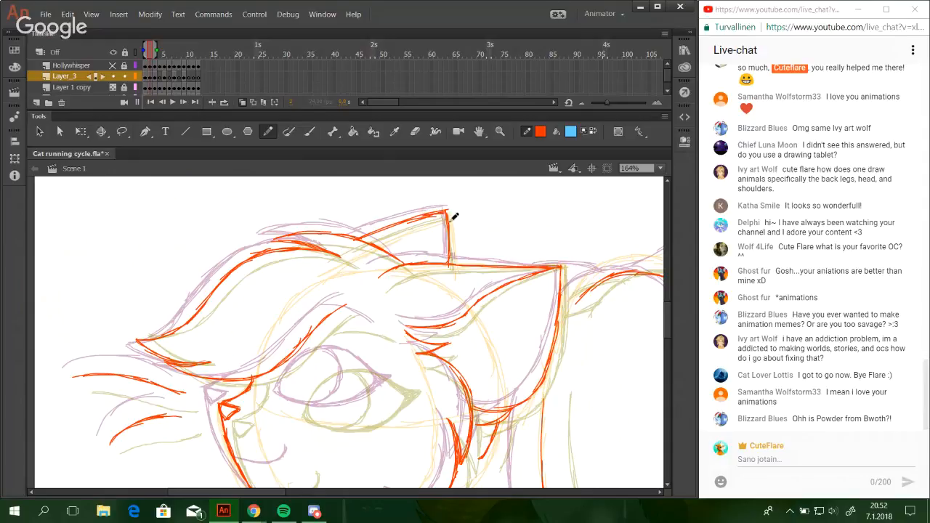
left_click_drag(457, 321, 452, 222)
Draw the lower part of the back line, rising diagonally from the neck fur behind the near ear.
mouse_move(469, 436)
left_mouse_down()
mouse_move(467, 284)
mouse_move(369, 247)
left_mouse_up()
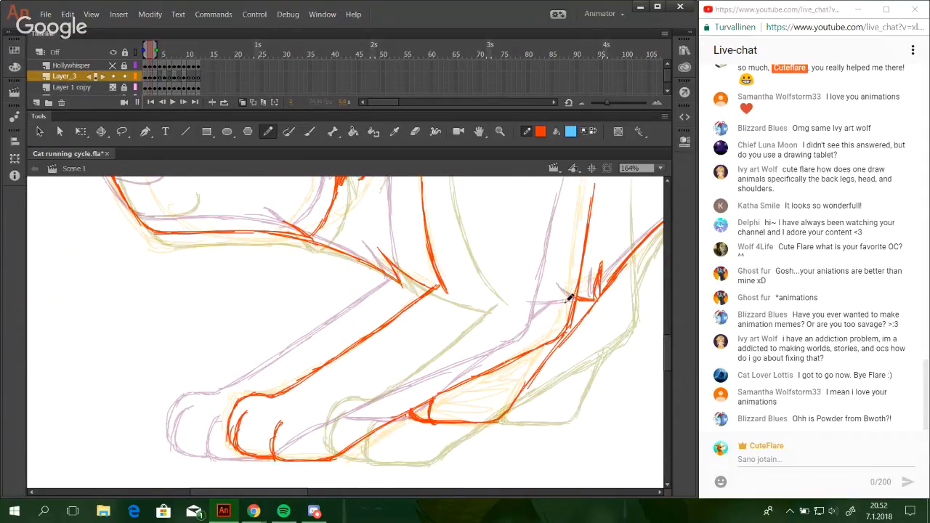
mouse_move(615, 323)
left_mouse_down()
mouse_move(475, 327)
mouse_move(430, 356)
mouse_move(245, 315)
mouse_move(515, 438)
mouse_move(494, 440)
left_mouse_up()
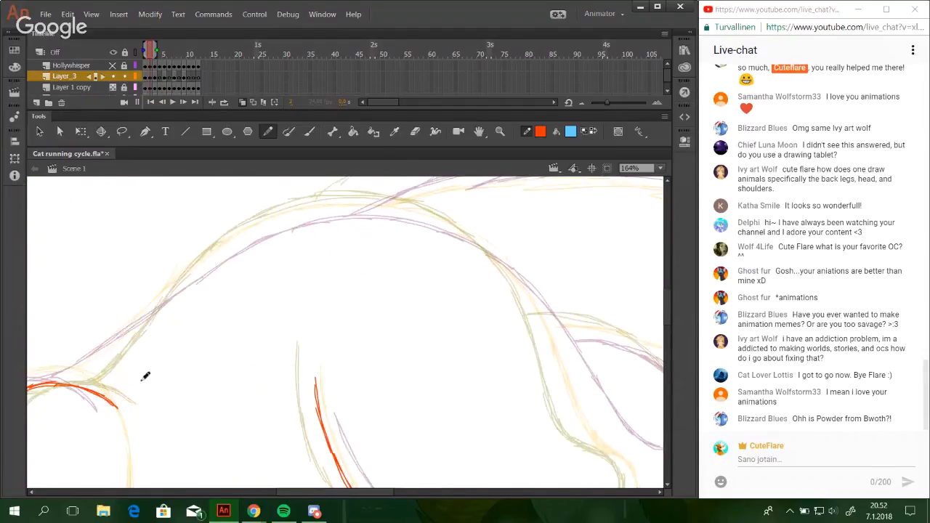
mouse_move(101, 380)
left_mouse_down()
mouse_move(316, 373)
mouse_move(314, 351)
mouse_move(335, 330)
left_mouse_up()
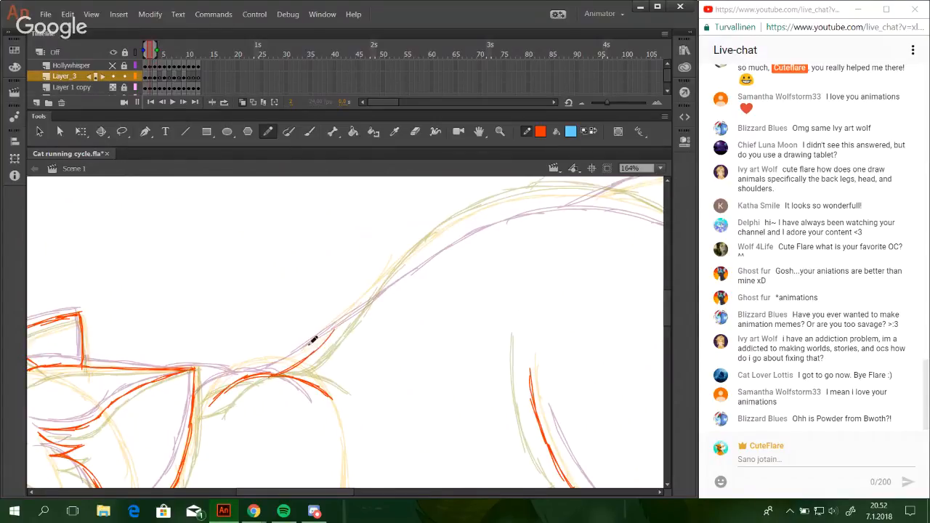
left_click_drag(290, 364, 359, 311)
left_click_drag(306, 357, 406, 267)
left_click_drag(364, 310, 430, 247)
key("ctrl+z")
key("ctrl+z")
mouse_move(370, 300)
left_mouse_down()
mouse_move(473, 223)
mouse_move(457, 232)
left_mouse_up()
key("ctrl+z")
key("ctrl+z")
key("ctrl+z")
mouse_move(358, 314)
left_mouse_down()
mouse_move(457, 220)
mouse_move(392, 279)
mouse_move(429, 241)
mouse_move(427, 250)
left_mouse_up()
key("ctrl+z")
key("ctrl+z")
left_click_drag(371, 299, 465, 224)
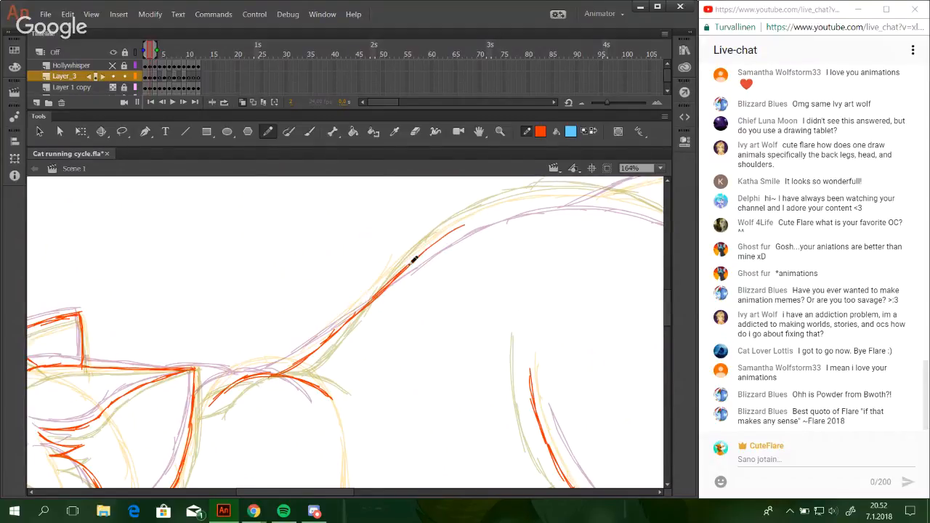
Extend the back line over the crest of the arched back with overlapping strokes.
left_click_drag(413, 261, 542, 199)
key("ctrl+z")
mouse_move(437, 234)
left_mouse_down()
mouse_move(502, 208)
mouse_move(576, 199)
left_mouse_up()
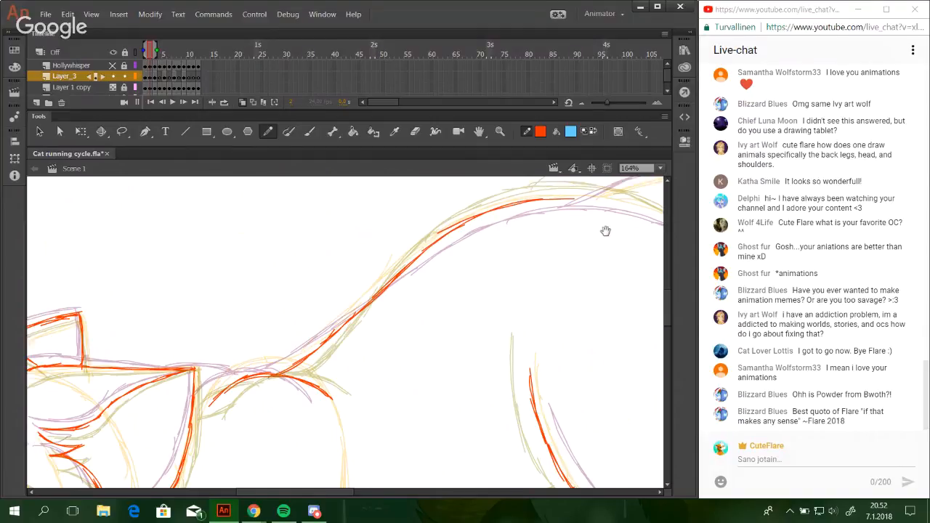
left_click_drag(546, 271, 299, 304)
left_click_drag(231, 249, 377, 231)
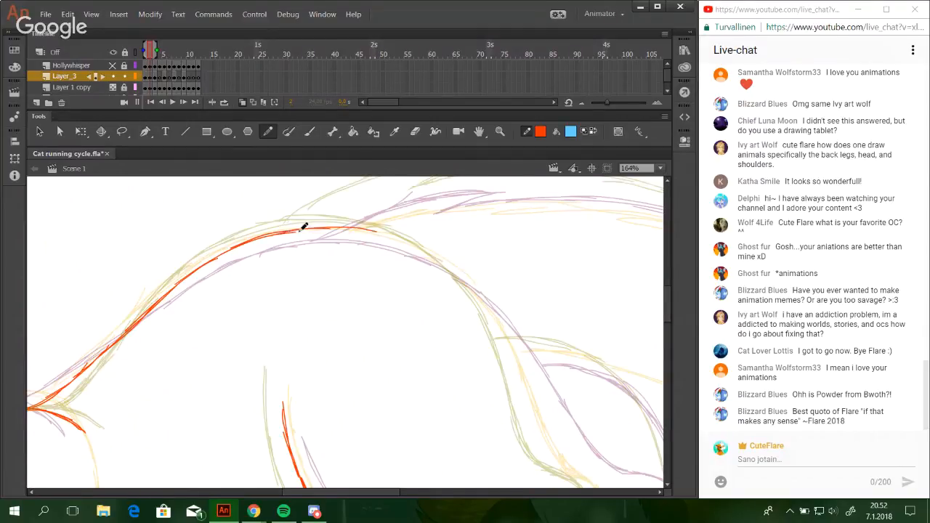
key("ctrl+z")
left_click_drag(290, 231, 378, 237)
left_click_drag(319, 230, 421, 253)
key("ctrl+z")
key("ctrl+z")
left_click_drag(300, 228, 389, 237)
key("ctrl+z")
left_click_drag(334, 230, 454, 267)
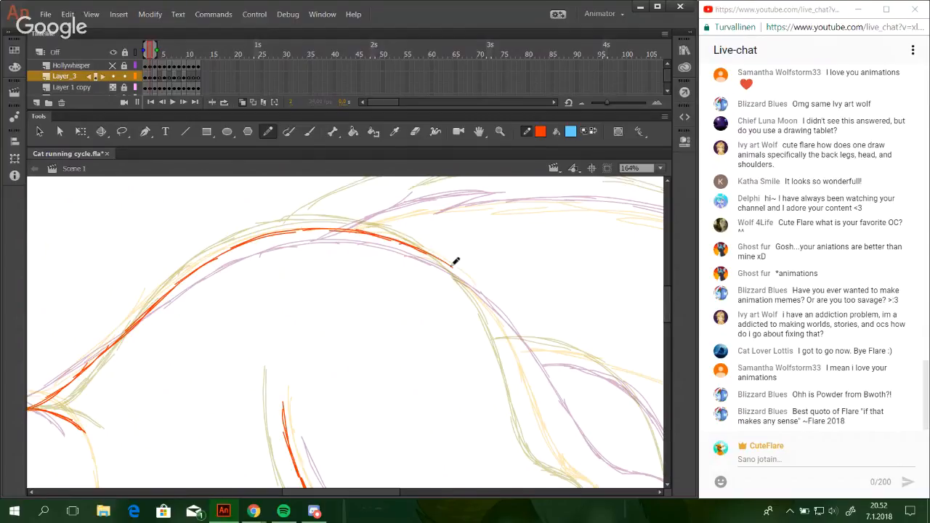
Continue the back line down the rear slope of the arch along the hindquarters with overlapping strokes.
left_click_drag(404, 246, 476, 289)
left_click_drag(438, 263, 499, 325)
left_click_drag(457, 276, 507, 342)
key("ctrl+z")
key("ctrl+z")
left_click_drag(439, 265, 511, 344)
left_click_drag(476, 293, 528, 384)
left_click_drag(507, 332, 547, 430)
left_click_drag(524, 375, 553, 451)
left_click_drag(535, 396, 569, 471)
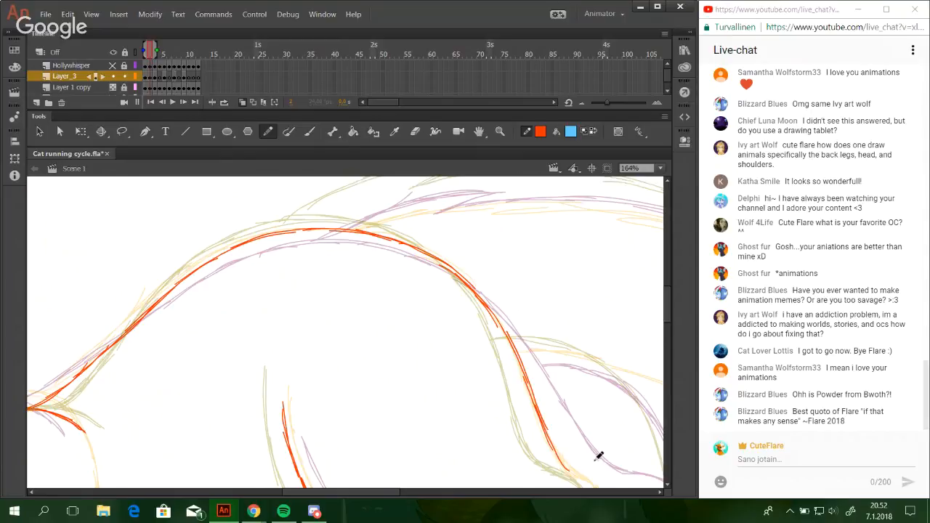
Continue the rear edge of the near hind leg down the lower thigh and around the hock.
mouse_move(601, 427)
left_mouse_down()
mouse_move(521, 315)
mouse_move(448, 321)
left_mouse_up()
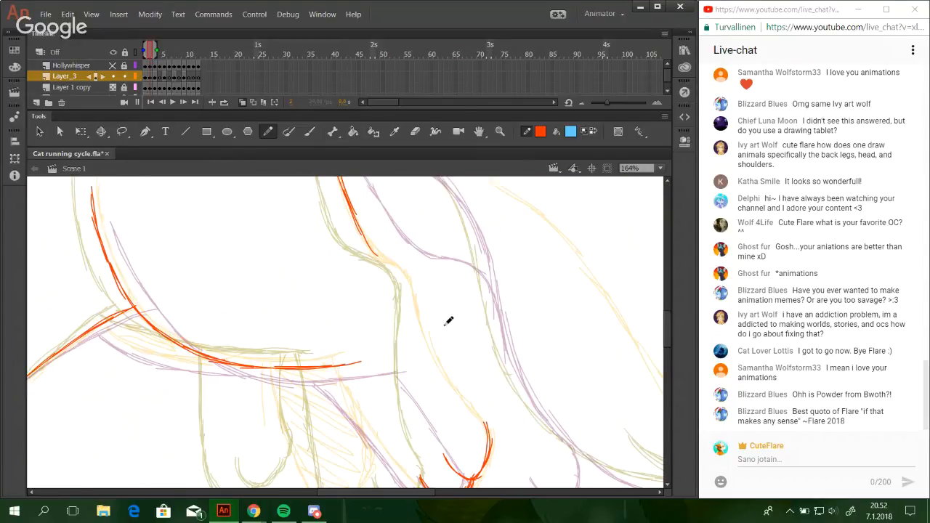
mouse_move(471, 361)
left_mouse_down()
mouse_move(478, 310)
mouse_move(502, 336)
mouse_move(506, 365)
left_mouse_up()
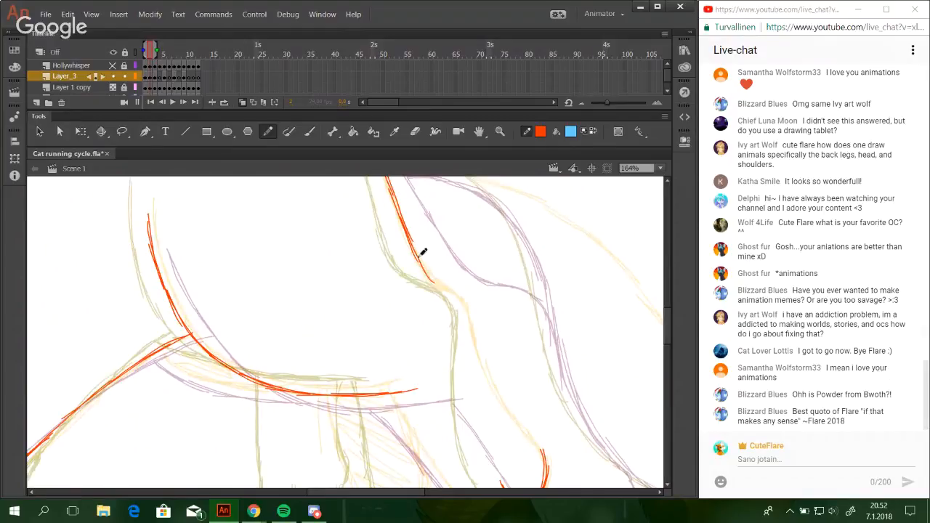
mouse_move(419, 257)
left_mouse_down()
mouse_move(478, 299)
mouse_move(484, 328)
left_mouse_up()
key("ctrl+z")
key("ctrl+z")
mouse_move(450, 284)
left_mouse_down()
mouse_move(485, 332)
mouse_move(509, 215)
mouse_move(510, 263)
left_mouse_up()
Draw the rear edge of the near hind foot from the hock down to the toes with overlapping strokes.
key("ctrl+z")
left_click_drag(476, 216, 501, 306)
key("ctrl+z")
left_click_drag(484, 249, 528, 346)
left_click_drag(489, 273, 540, 358)
left_click_drag(506, 325, 540, 360)
left_click_drag(498, 296, 516, 335)
left_click_drag(486, 262, 512, 325)
left_click_drag(479, 240, 494, 297)
left_click_drag(476, 211, 485, 262)
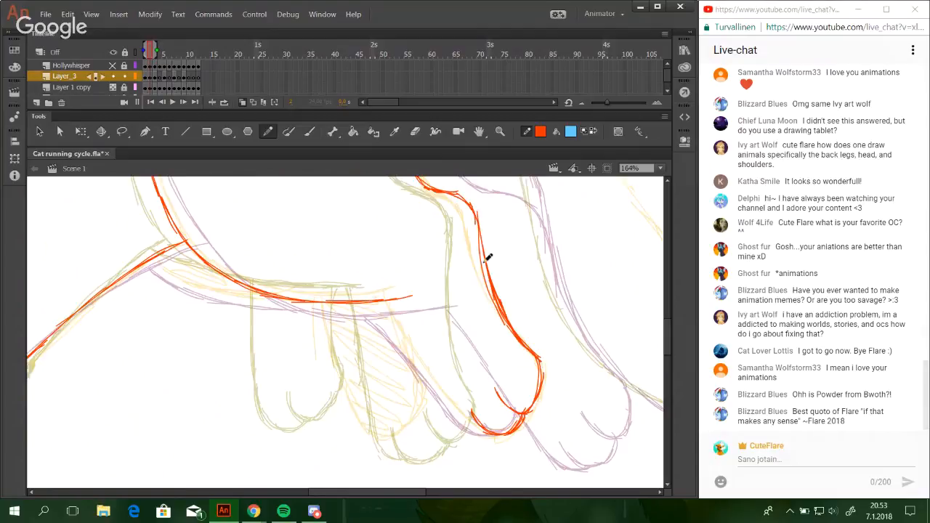
Thicken the lower curve of the near thigh line where it sweeps back toward the hind foot.
mouse_move(283, 274)
left_mouse_down()
mouse_move(355, 383)
mouse_move(350, 391)
left_mouse_up()
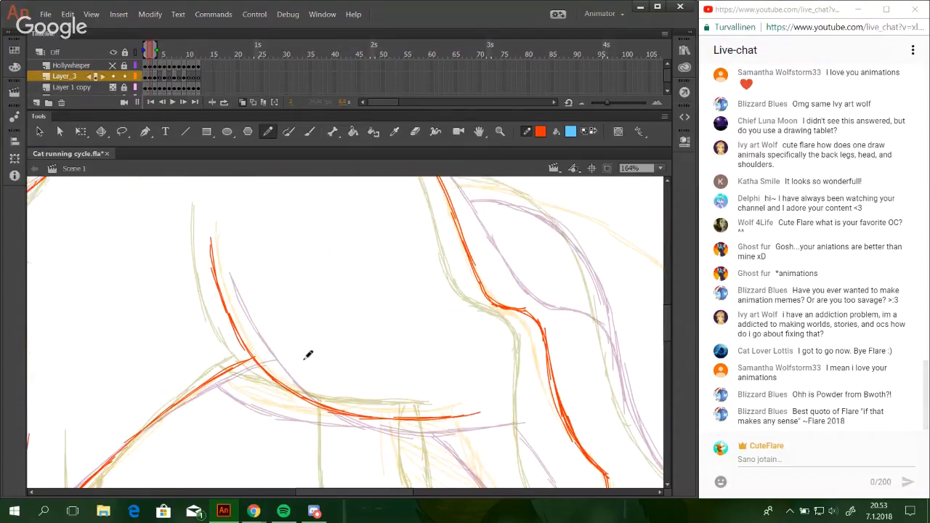
mouse_move(262, 334)
left_mouse_down("ctrl")
mouse_move(332, 414)
mouse_move(508, 454)
left_mouse_up("ctrl")
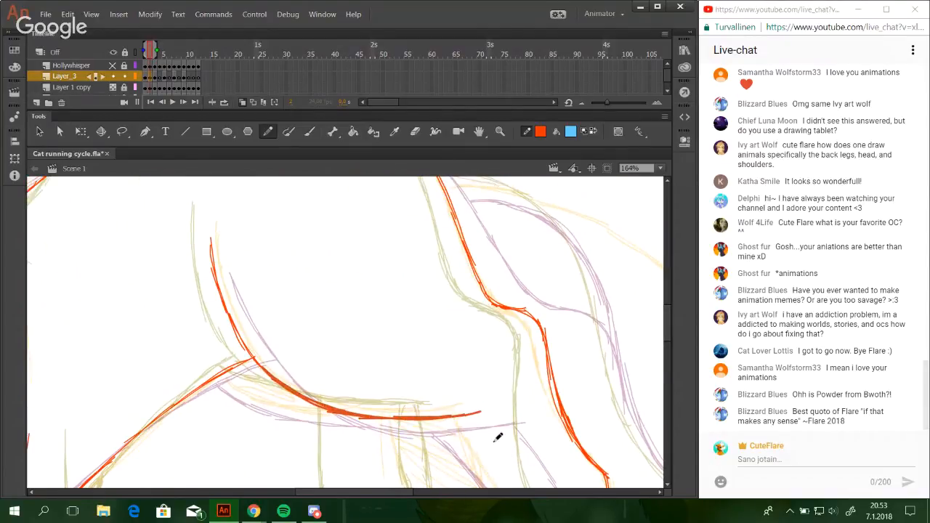
key("Up")
key("Up")
key("space")
left_click_drag(410, 312, 431, 338)
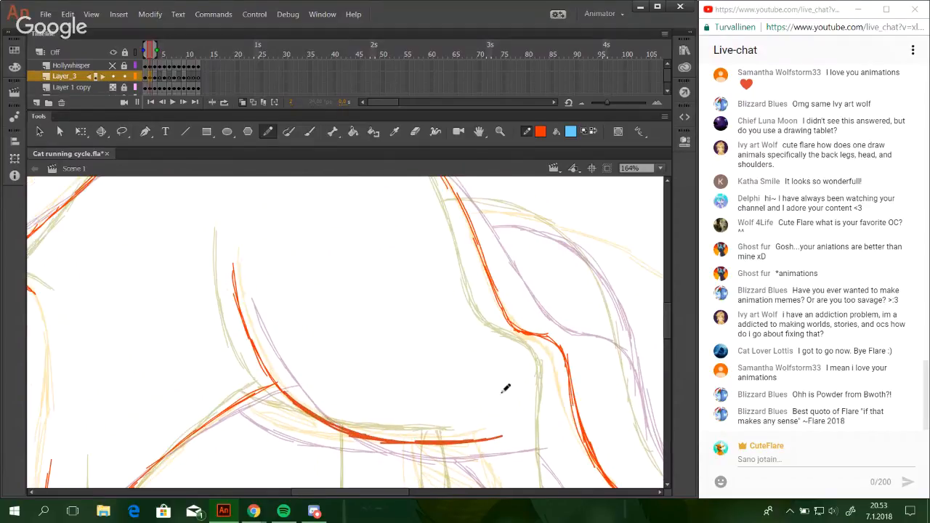
left_click_drag(568, 285, 586, 302)
key("ctrl+z")
left_click_drag(607, 354, 499, 195)
key("space")
left_click_drag(385, 273, 431, 362)
left_click_drag(393, 289, 450, 383)
key("ctrl+z")
key("ctrl+z")
key("ctrl+z")
Draw the near hind foot's front edge from the thigh line down to the paw and thicken the paw's outline.
left_click_drag(388, 274, 422, 351)
left_click_drag(405, 317, 456, 393)
mouse_move(416, 339)
left_mouse_down()
mouse_move(460, 404)
mouse_move(485, 412)
mouse_move(464, 405)
left_mouse_up()
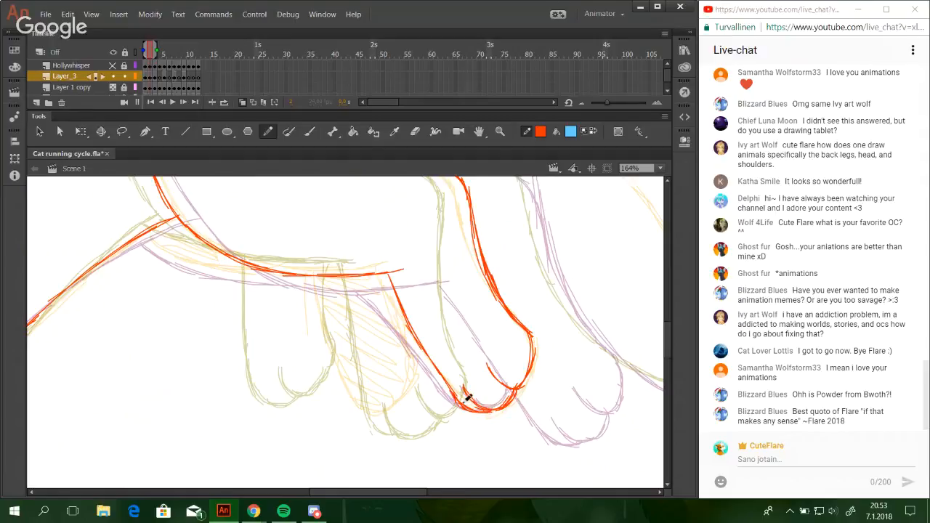
left_click_drag(438, 371, 453, 398)
mouse_move(428, 300)
left_mouse_down()
mouse_move(587, 455)
mouse_move(539, 431)
mouse_move(548, 427)
left_mouse_up()
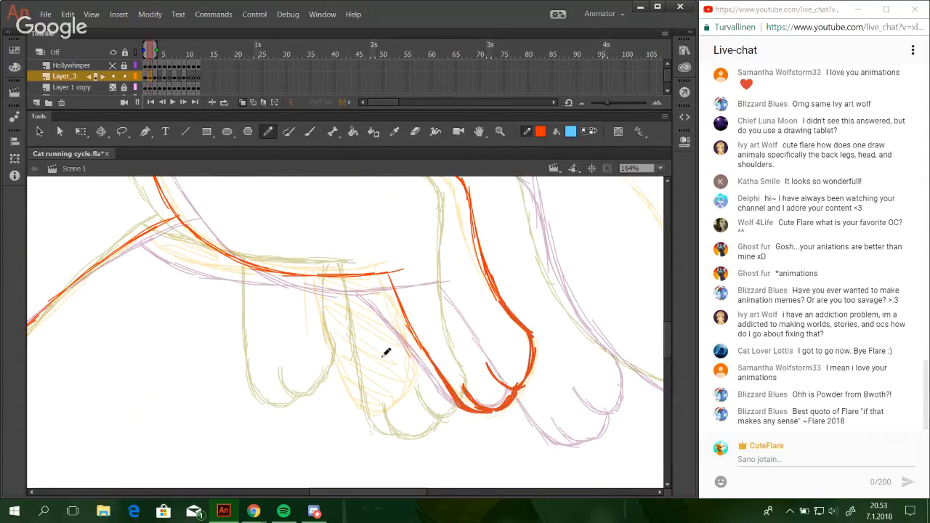
Draw the far hind paw's toe curve and its rear edge up to the near hind foot.
mouse_move(334, 340)
left_mouse_down()
mouse_move(420, 374)
mouse_move(480, 374)
left_mouse_up()
left_click_drag(520, 440, 436, 357)
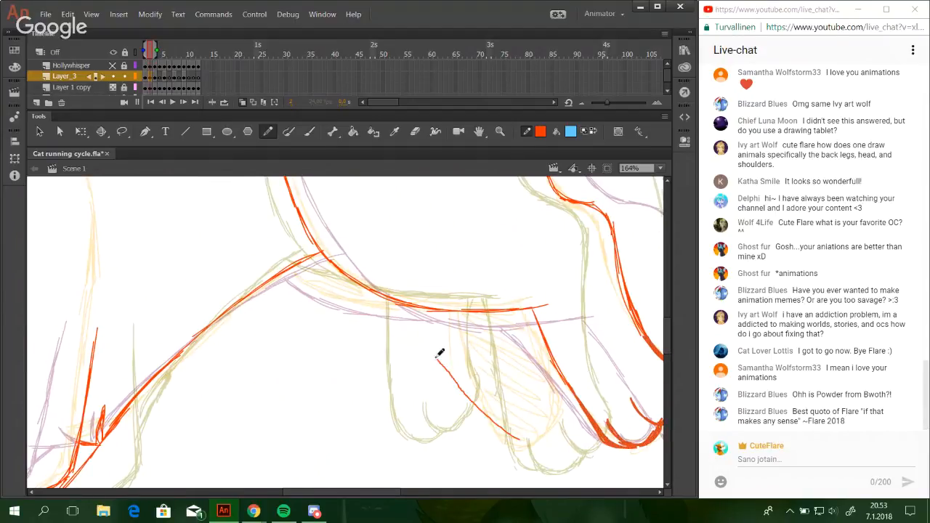
key("ctrl+z")
left_click_drag(523, 415, 504, 392)
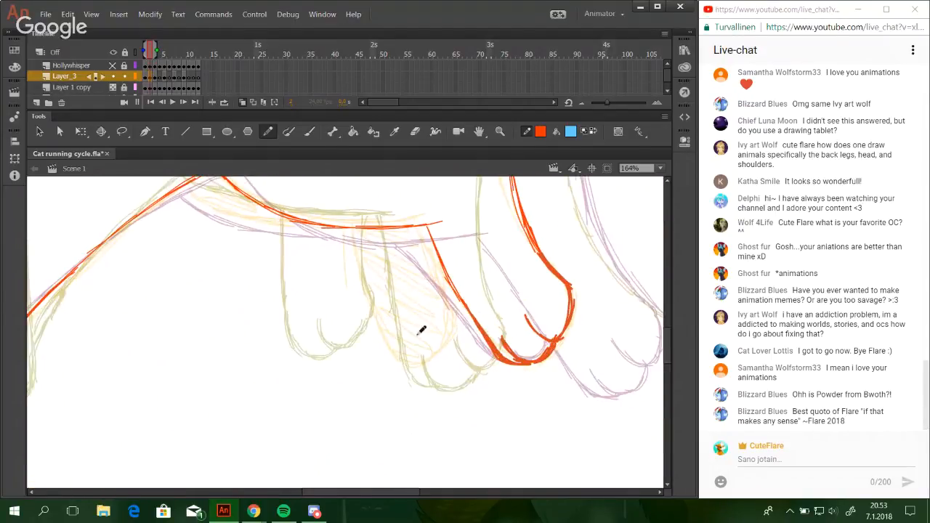
mouse_move(414, 316)
left_mouse_down()
mouse_move(427, 335)
mouse_move(447, 340)
left_mouse_up()
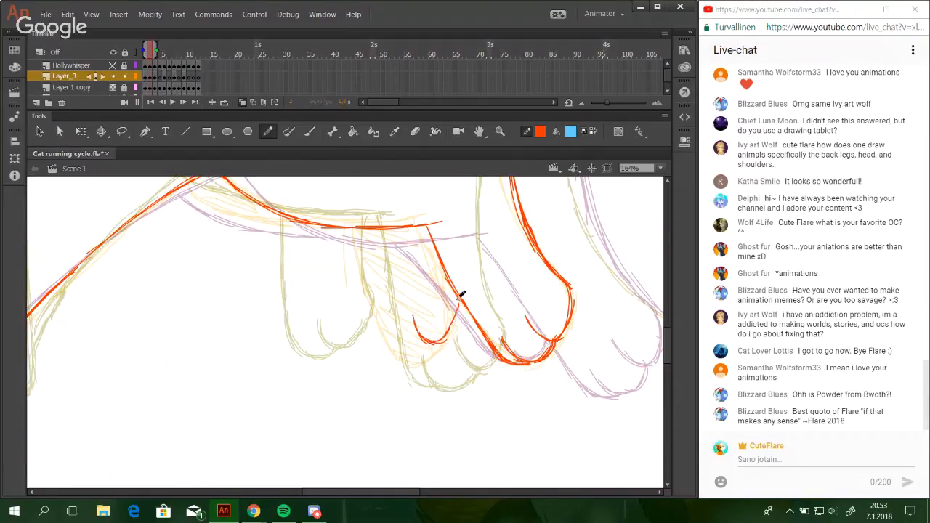
mouse_move(459, 296)
left_mouse_down()
mouse_move(443, 331)
mouse_move(455, 300)
mouse_move(457, 310)
mouse_move(446, 265)
left_mouse_up()
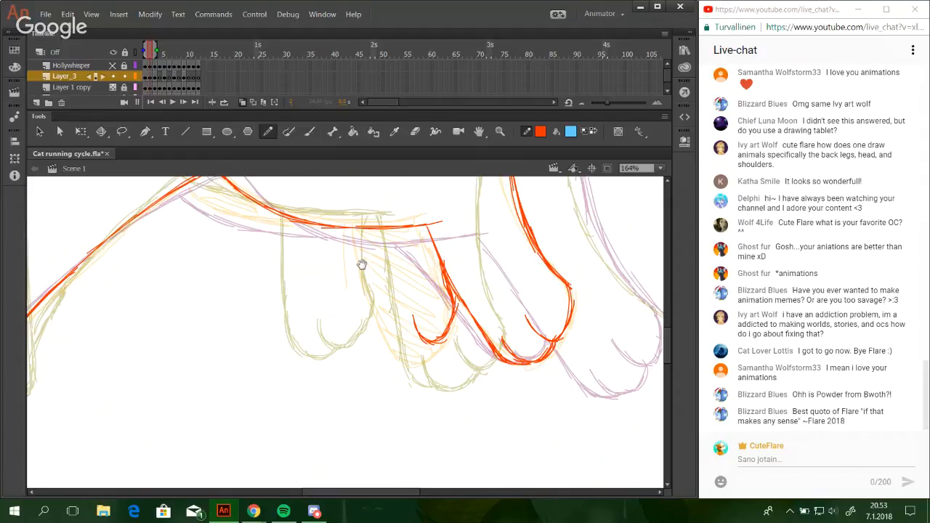
Draw the far hind leg's front edge from the thigh line down and around the underside of the paw.
mouse_move(362, 264)
left_mouse_down()
mouse_move(408, 329)
mouse_move(402, 313)
mouse_move(434, 387)
left_mouse_up()
key("ctrl+z")
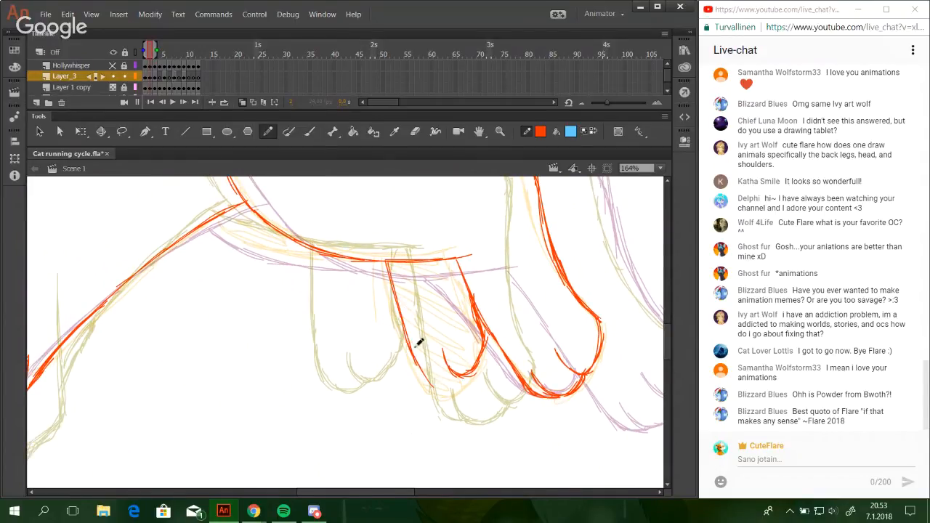
mouse_move(414, 340)
left_mouse_down()
mouse_move(447, 385)
mouse_move(457, 380)
mouse_move(436, 383)
mouse_move(456, 372)
left_mouse_up()
key("ctrl+z")
key("ctrl+z")
key("ctrl+z")
key("ctrl+z")
mouse_move(407, 332)
left_mouse_down()
mouse_move(421, 374)
mouse_move(461, 375)
mouse_move(442, 387)
left_mouse_up()
left_click_drag(390, 284, 409, 342)
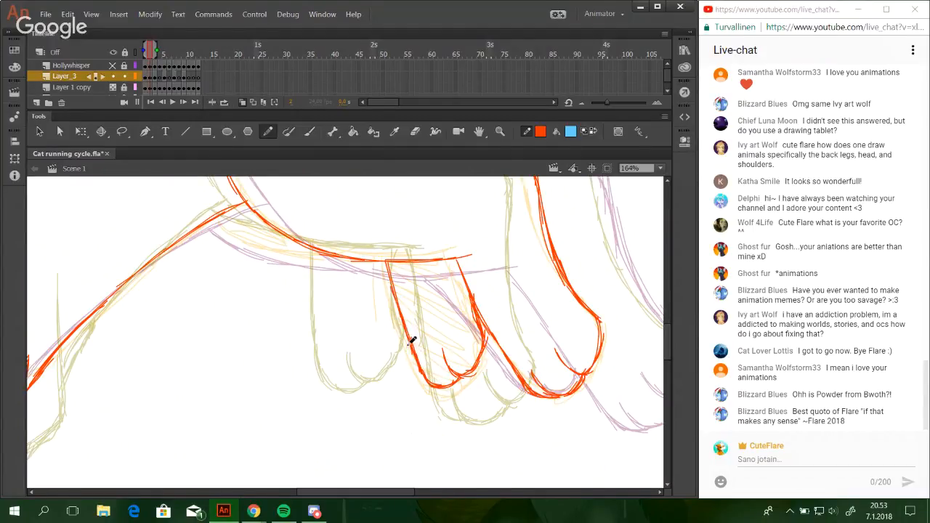
mouse_move(385, 261)
left_mouse_down()
mouse_move(407, 339)
mouse_move(399, 318)
left_mouse_up()
Reinforce the far hind leg's rear edge and add the short belly line beneath the front of the near thigh.
left_click_drag(466, 277, 479, 308)
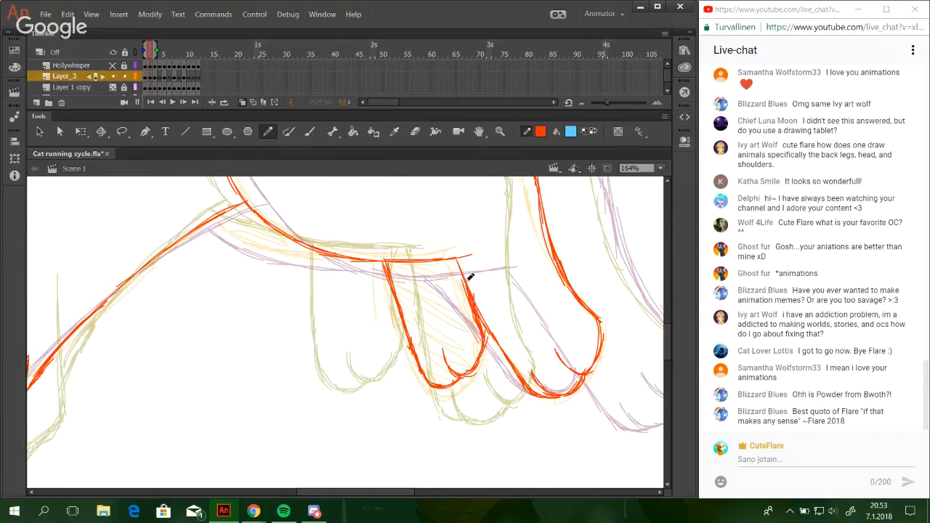
key("ctrl+z")
mouse_move(213, 218)
left_mouse_down()
mouse_move(267, 237)
mouse_move(255, 235)
mouse_move(306, 243)
mouse_move(243, 230)
mouse_move(305, 244)
left_mouse_up()
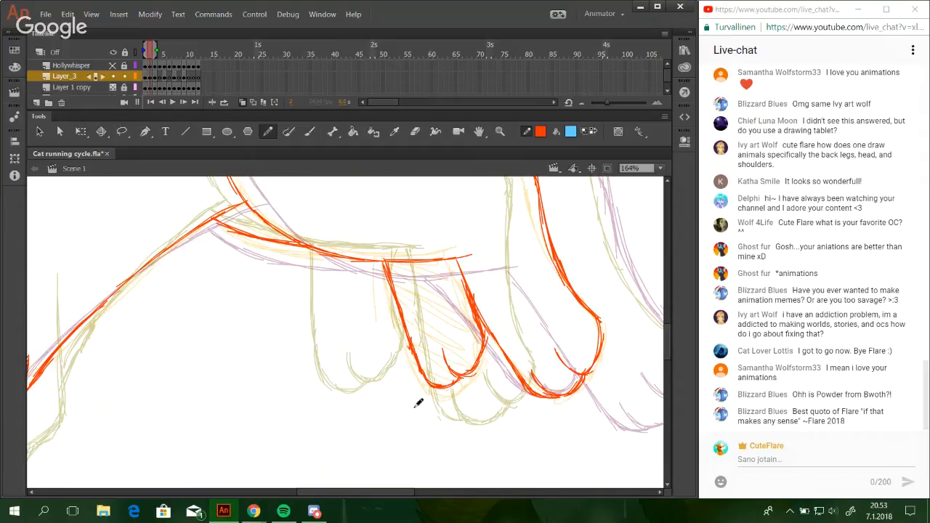
mouse_move(345, 496)
left_mouse_down()
mouse_move(305, 494)
mouse_move(345, 494)
left_mouse_up()
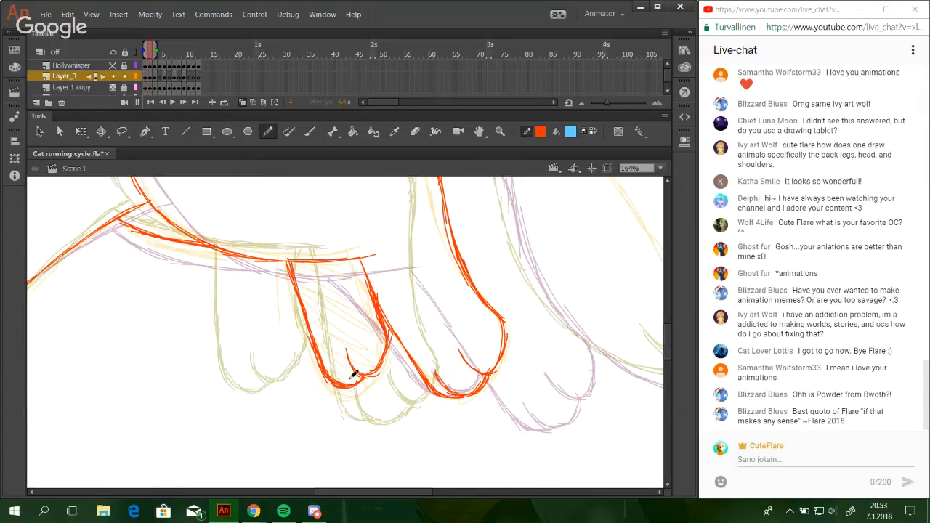
Draw the mouth as a short curve turning up at the cheek, just above the chin.
left_click_drag(372, 495, 217, 492)
left_click_drag(668, 353, 669, 334)
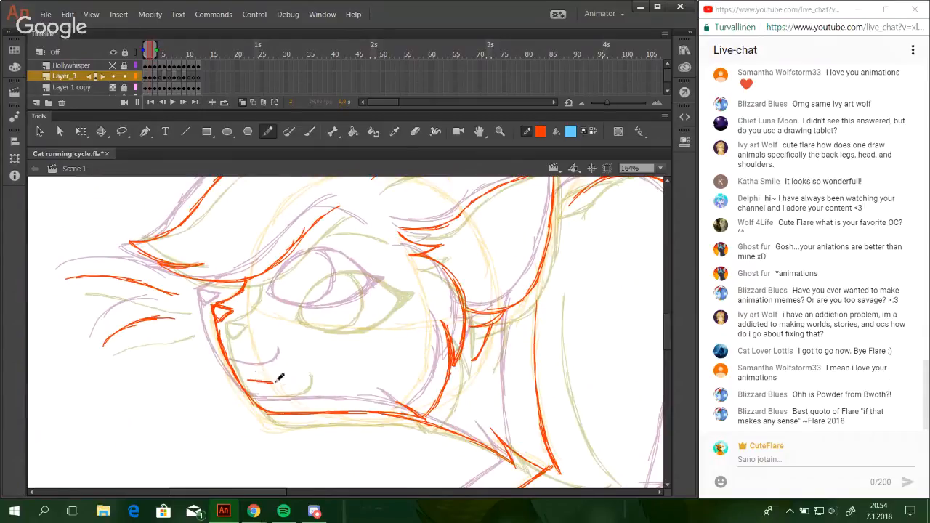
left_click_drag(280, 377, 292, 377)
key("ctrl+z")
key("ctrl+z")
Draw the eye's upper lid as an arch from the inner corner to the outer corner with overlapping strokes.
left_click(500, 130)
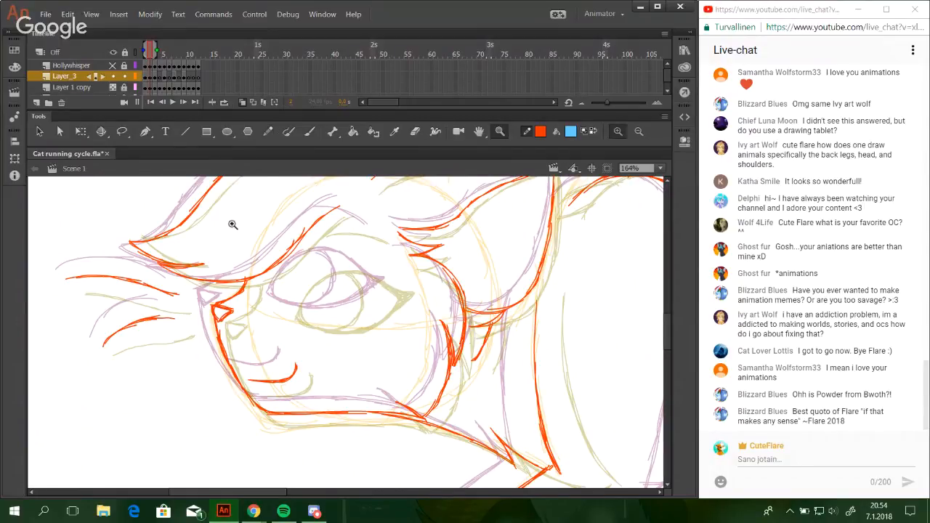
left_click_drag(229, 221, 462, 412)
left_click(270, 131)
key("space")
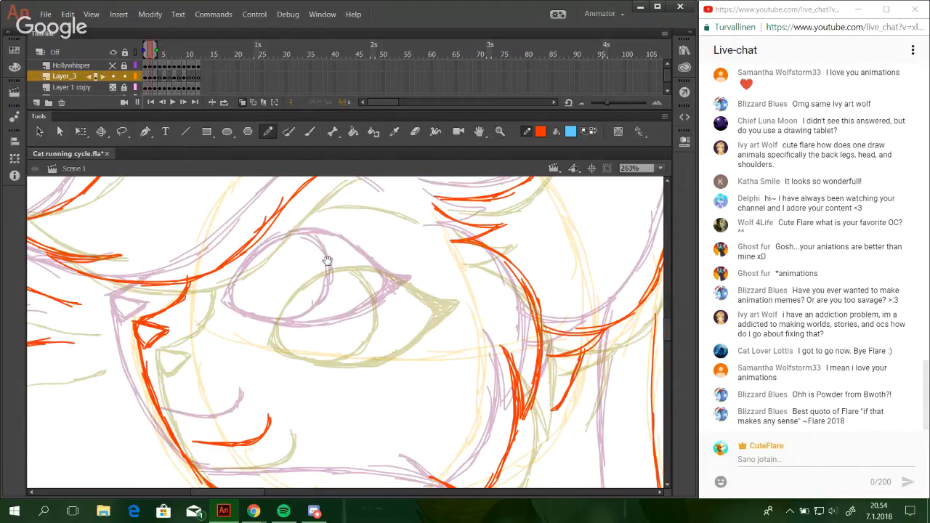
mouse_move(326, 259)
left_mouse_down()
mouse_move(413, 354)
mouse_move(421, 350)
left_mouse_up()
left_click_drag(337, 414, 385, 353)
key("ctrl+z")
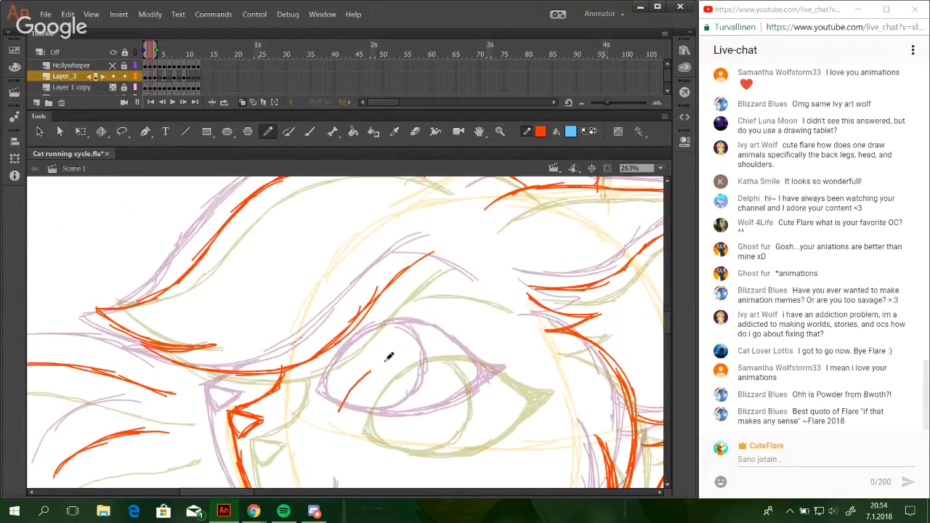
left_click_drag(339, 409, 389, 343)
left_click_drag(349, 390, 404, 339)
mouse_move(361, 373)
left_mouse_down()
mouse_move(432, 334)
mouse_move(501, 374)
left_mouse_up()
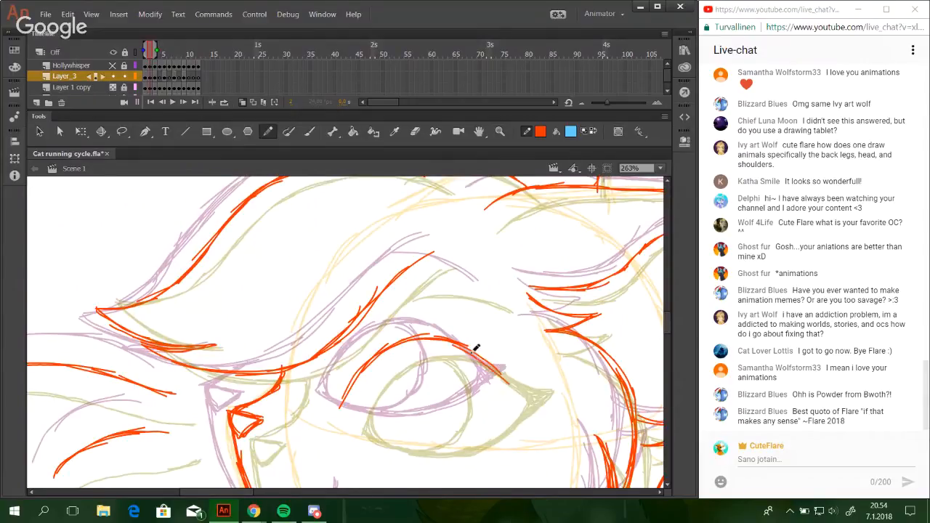
left_click_drag(458, 344, 512, 387)
Draw the eye's lower lid between both corners and add the curved edge of the iris.
mouse_move(338, 412)
left_mouse_down()
mouse_move(356, 395)
mouse_move(379, 429)
mouse_move(444, 429)
mouse_move(488, 409)
left_mouse_up()
left_click_drag(432, 433, 507, 390)
left_click_drag(472, 418, 507, 391)
mouse_move(341, 413)
left_mouse_down()
mouse_move(449, 418)
mouse_move(411, 432)
mouse_move(455, 426)
mouse_move(457, 384)
mouse_move(346, 405)
mouse_move(377, 359)
mouse_move(349, 409)
mouse_move(367, 367)
mouse_move(448, 393)
mouse_move(435, 348)
mouse_move(436, 407)
mouse_move(438, 388)
mouse_move(402, 430)
left_mouse_up()
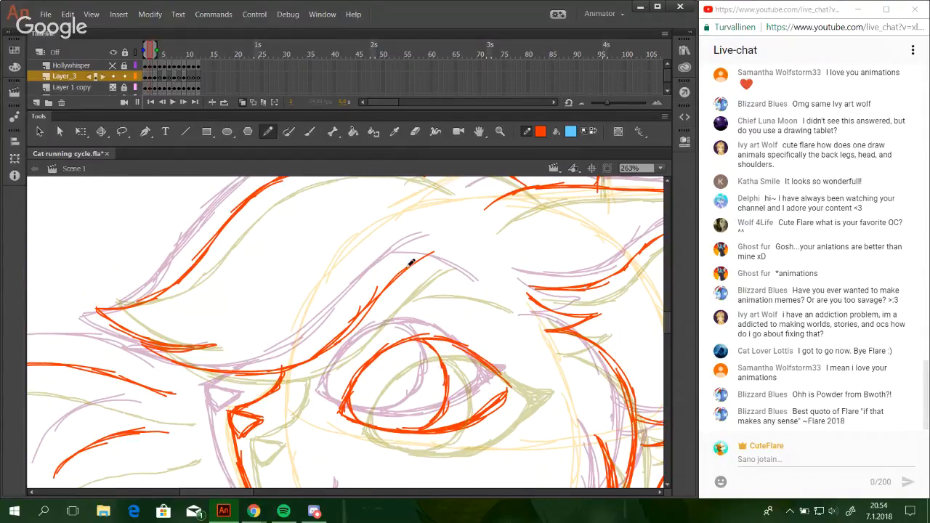
Draw the curved brow line above the eye and extend the outer eye corner into a filled point.
left_click_drag(401, 273, 499, 295)
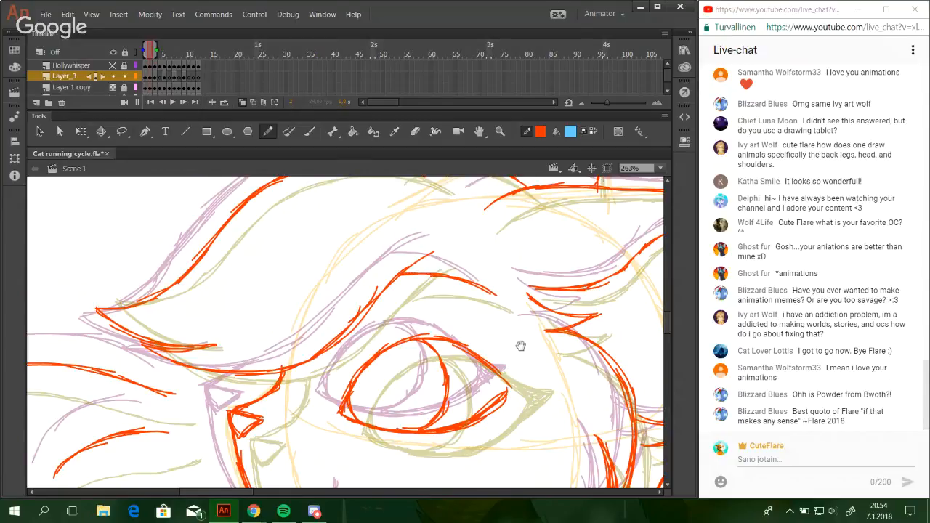
mouse_move(520, 346)
left_mouse_down()
mouse_move(479, 317)
mouse_move(472, 261)
left_mouse_up()
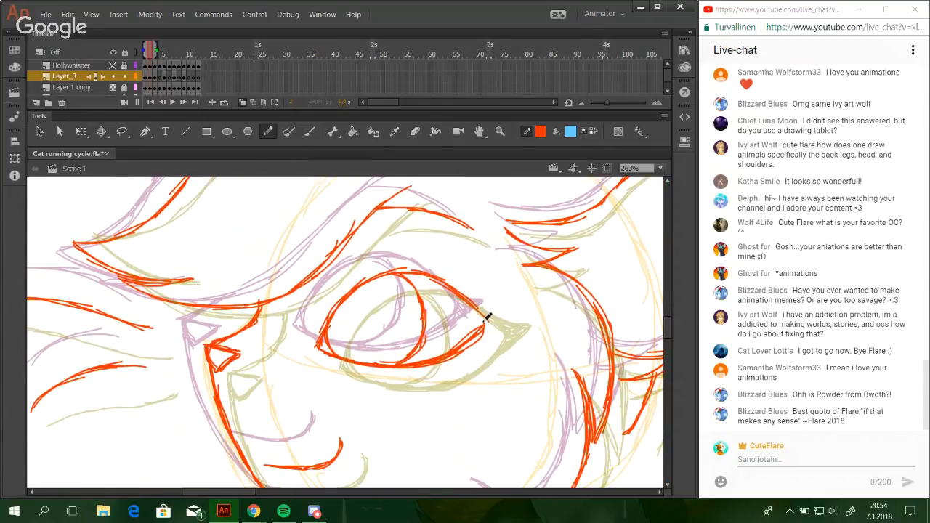
mouse_move(474, 305)
left_mouse_down()
mouse_move(514, 311)
mouse_move(474, 343)
left_mouse_up()
mouse_move(508, 315)
left_mouse_down()
mouse_move(484, 326)
mouse_move(480, 302)
left_mouse_up()
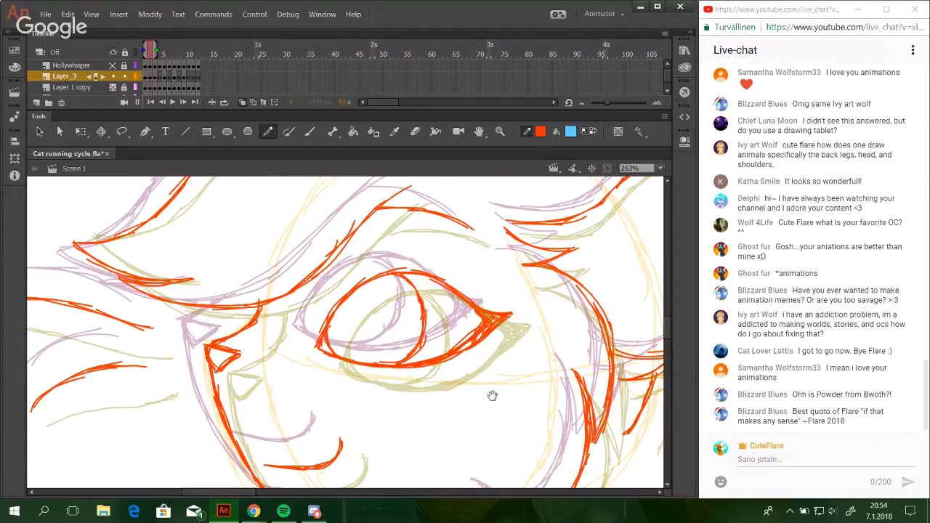
Add the short fur line behind the near ear's tip, joining it to the start of the back line.
mouse_move(492, 395)
left_mouse_down()
mouse_move(453, 226)
mouse_move(470, 424)
left_mouse_up()
mouse_move(496, 183)
left_mouse_down()
mouse_move(372, 354)
mouse_move(436, 306)
mouse_move(449, 270)
mouse_move(376, 371)
mouse_move(391, 337)
mouse_move(545, 257)
mouse_move(346, 269)
mouse_move(364, 272)
mouse_move(398, 238)
left_mouse_up()
left_click_drag(334, 241, 411, 232)
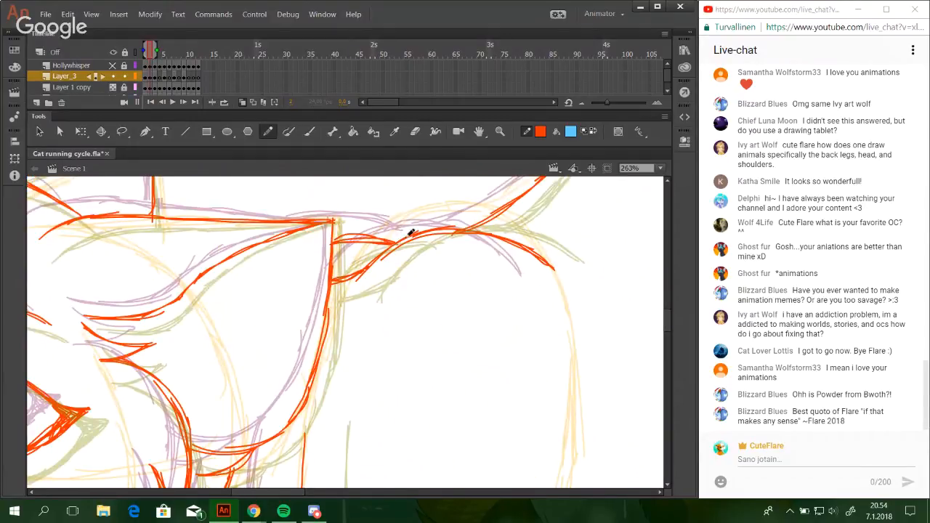
Draw the start of the tail's upper outline rising from the top of the rump with overlapping strokes.
left_click(660, 168)
left_click(643, 216)
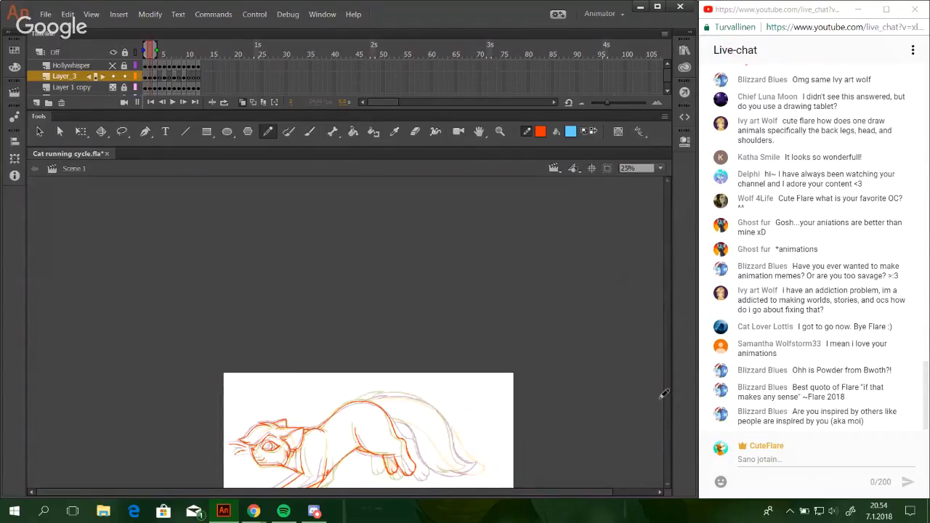
left_click(663, 168)
left_click(645, 204)
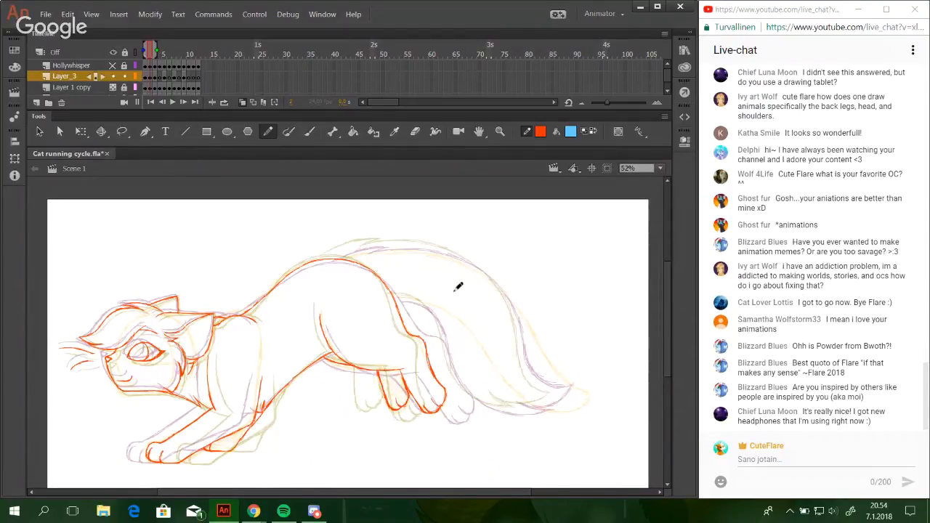
left_click(500, 132)
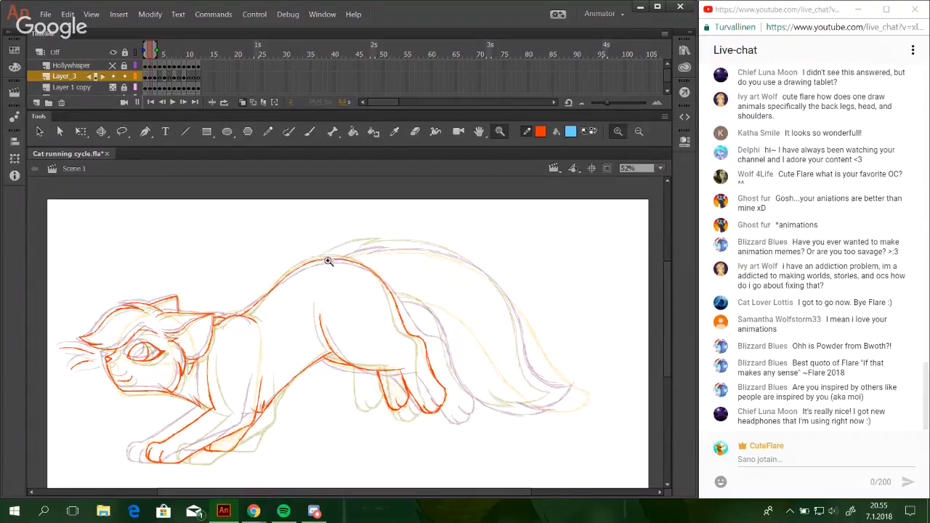
left_click_drag(301, 231, 514, 338)
left_click(266, 132)
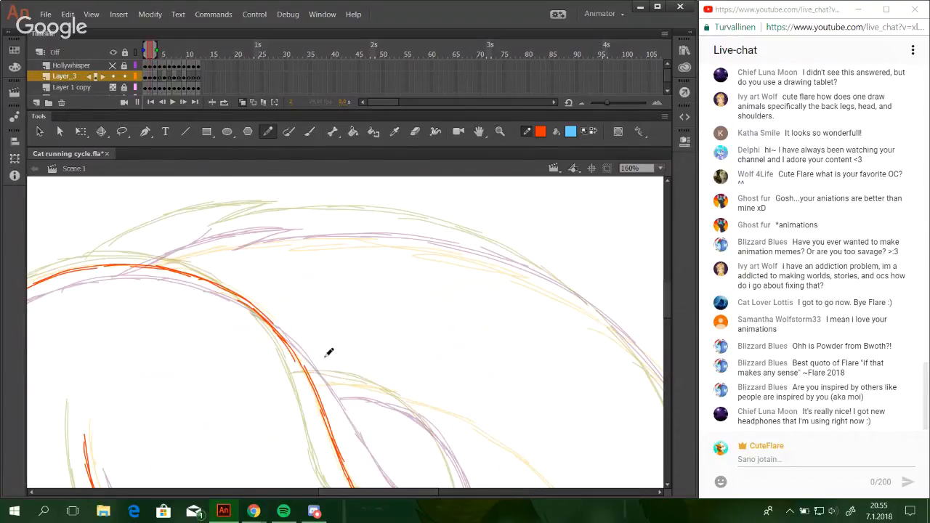
left_click_drag(352, 495, 322, 494)
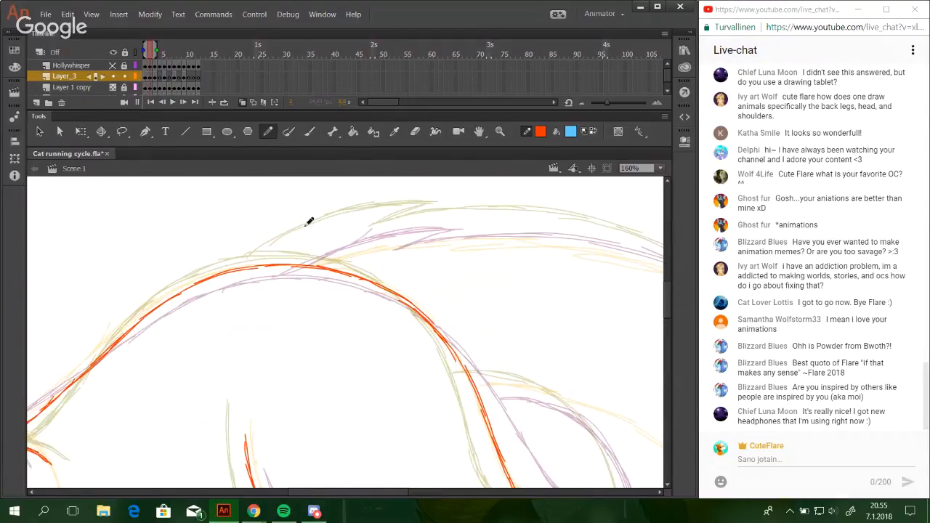
left_click_drag(387, 236, 356, 248)
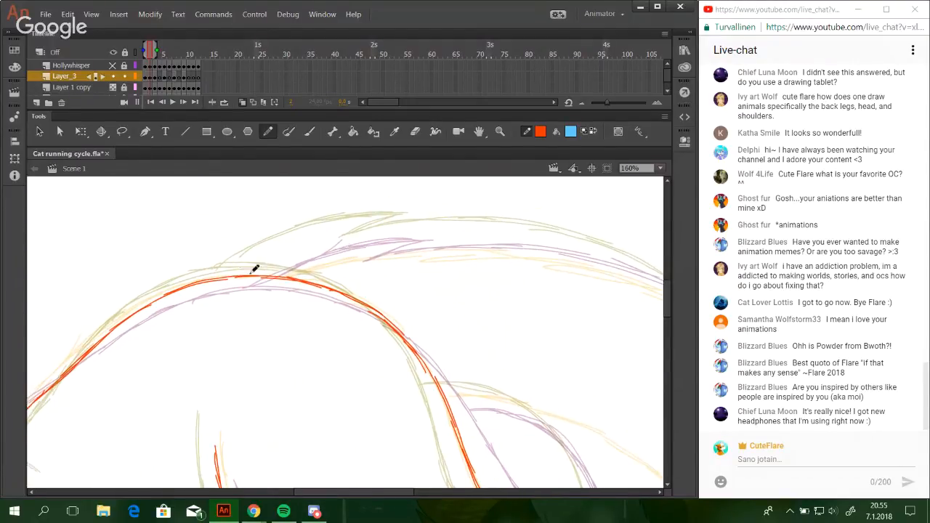
mouse_move(237, 277)
left_mouse_down()
mouse_move(291, 276)
mouse_move(291, 252)
mouse_move(326, 241)
left_mouse_up()
key("ctrl+z")
key("ctrl+z")
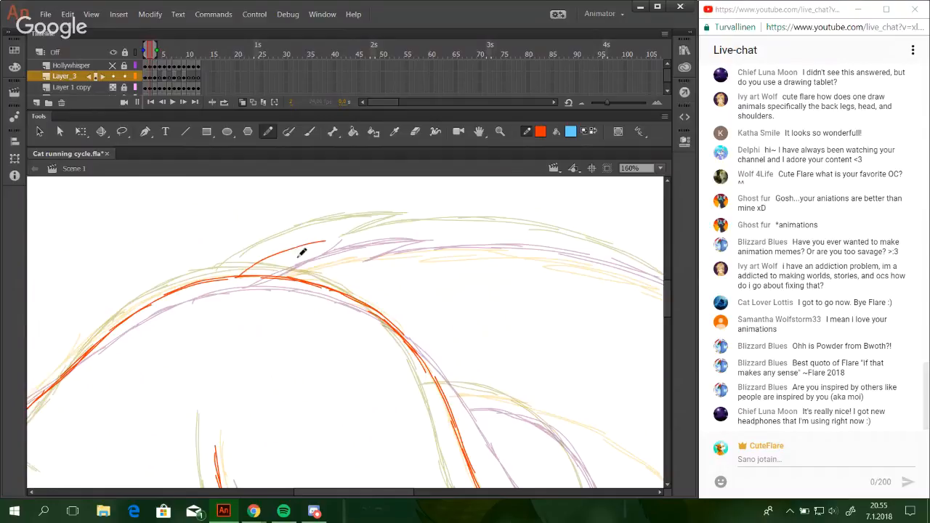
left_click_drag(259, 262, 354, 237)
key("ctrl+z")
mouse_move(242, 274)
left_mouse_down()
mouse_move(361, 234)
mouse_move(336, 233)
mouse_move(388, 227)
left_mouse_up()
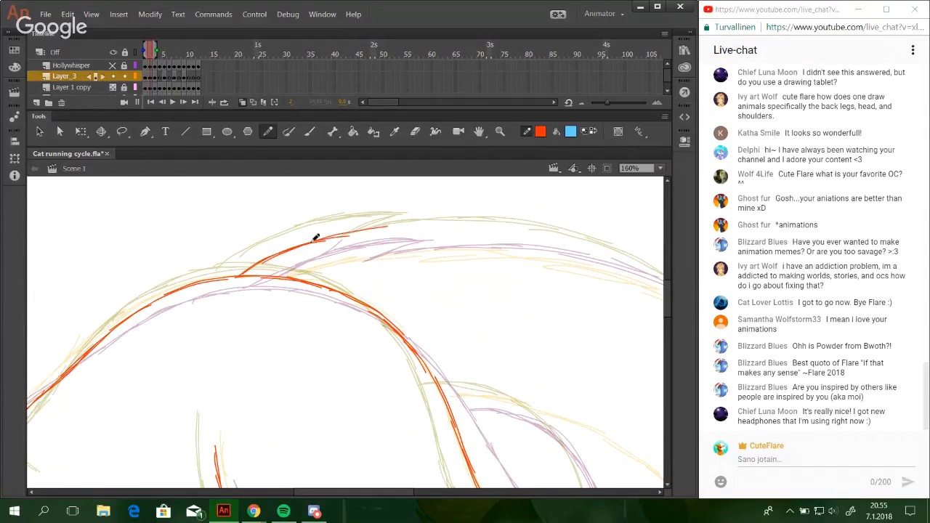
Add a pointed fur tuft at the end of the tail's first upper line, folding back under its tip.
left_click_drag(324, 240, 424, 225)
key("ctrl+z")
mouse_move(351, 234)
left_mouse_down()
mouse_move(417, 216)
mouse_move(418, 224)
left_mouse_up()
key("ctrl+z")
key("ctrl+z")
left_click_drag(354, 250, 421, 224)
key("ctrl+z")
key("ctrl+z")
left_click_drag(475, 258, 388, 262)
mouse_move(276, 252)
left_mouse_down()
mouse_move(386, 233)
mouse_move(343, 236)
mouse_move(422, 235)
left_mouse_up()
key("ctrl+z")
Draw the tail's upper edge from the fur tuft in a long arch descending away from the body.
left_click_drag(352, 238, 465, 245)
left_click_drag(383, 236, 495, 250)
left_click_drag(426, 242, 558, 275)
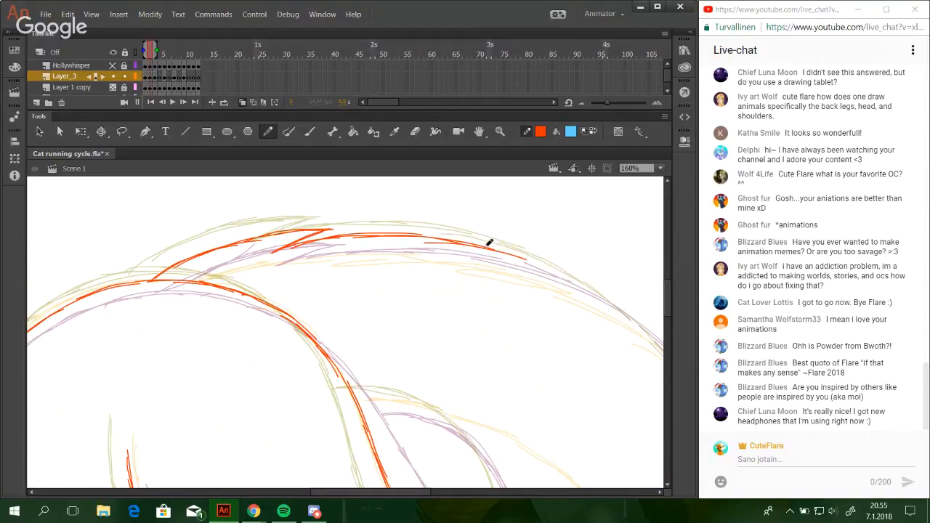
left_click_drag(484, 249, 589, 293)
left_click_drag(527, 260, 657, 344)
left_click_drag(615, 310, 665, 357)
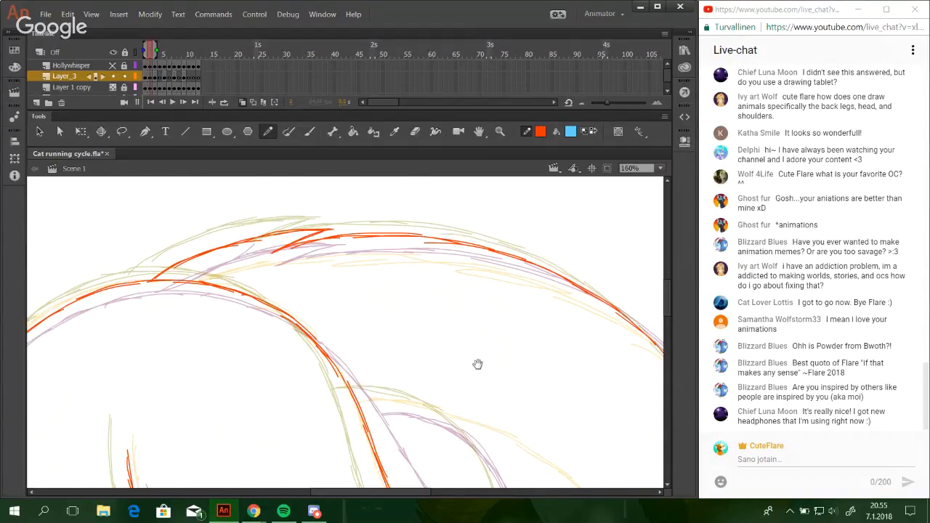
Draw the tail's lower edge from the back of the rump, curving down behind the hind leg.
left_click_drag(477, 364, 412, 156)
mouse_move(294, 211)
left_mouse_down()
mouse_move(371, 221)
mouse_move(396, 242)
left_mouse_up()
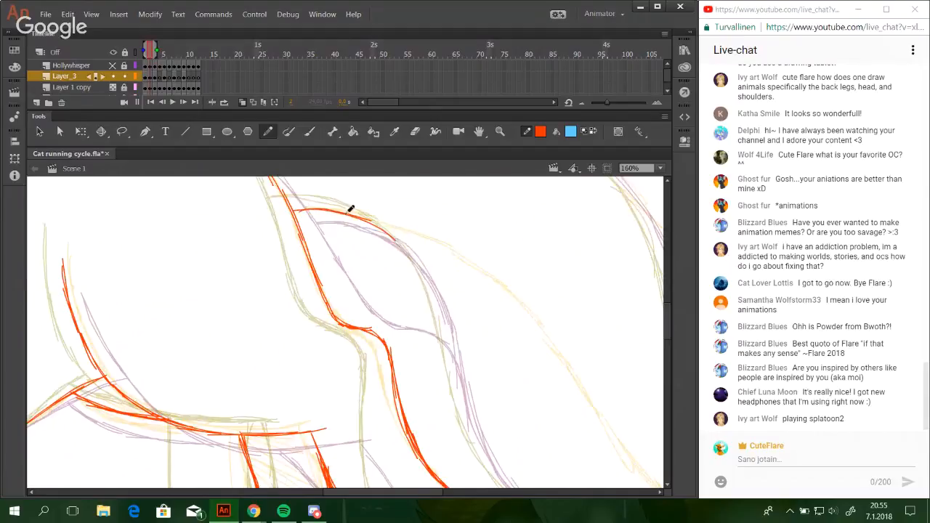
left_click_drag(349, 215, 427, 289)
left_click_drag(396, 237, 450, 334)
left_click_drag(418, 265, 452, 346)
left_click_drag(436, 294, 459, 392)
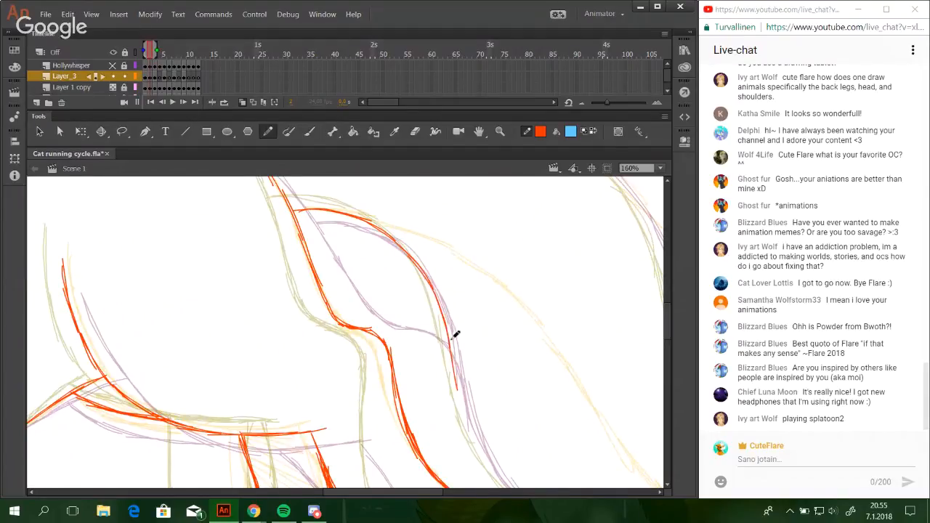
left_click_drag(450, 327, 481, 454)
Continue the tail's lower edge past the hind paws, bending it outward toward the tail tip.
mouse_move(500, 360)
left_mouse_down()
mouse_move(414, 192)
mouse_move(391, 274)
left_mouse_up()
key("ctrl+z")
key("ctrl+z")
left_click_drag(368, 204, 395, 285)
left_click_drag(374, 221, 424, 323)
mouse_move(385, 271)
left_mouse_down()
mouse_move(416, 317)
mouse_move(469, 357)
left_mouse_up()
left_click_drag(408, 306, 508, 374)
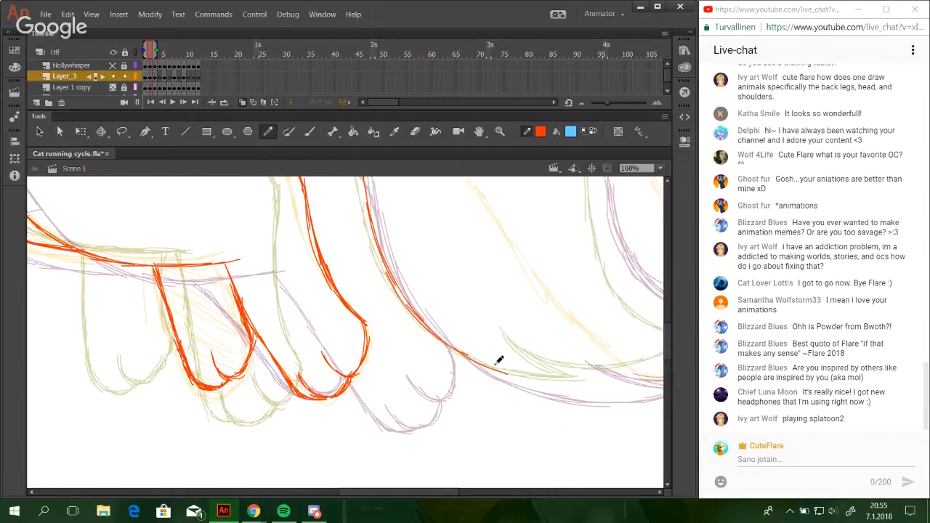
mouse_move(434, 333)
left_mouse_down()
mouse_move(553, 388)
mouse_move(368, 345)
left_mouse_up()
key("ctrl+z")
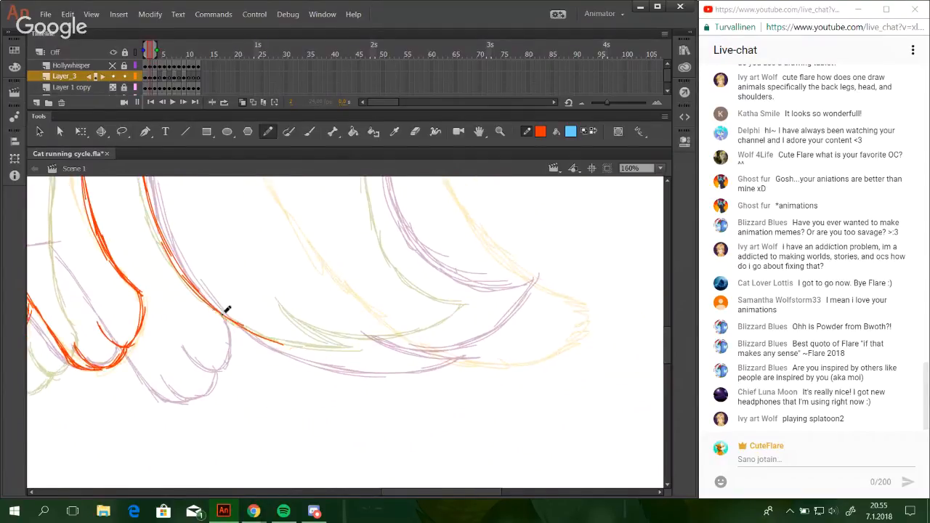
Extend the tail's underside into a shallow curve below the fur near the tip.
left_click_drag(215, 313, 303, 350)
left_click_drag(240, 329, 343, 359)
key("ctrl+z")
key("ctrl+z")
left_click_drag(233, 323, 407, 361)
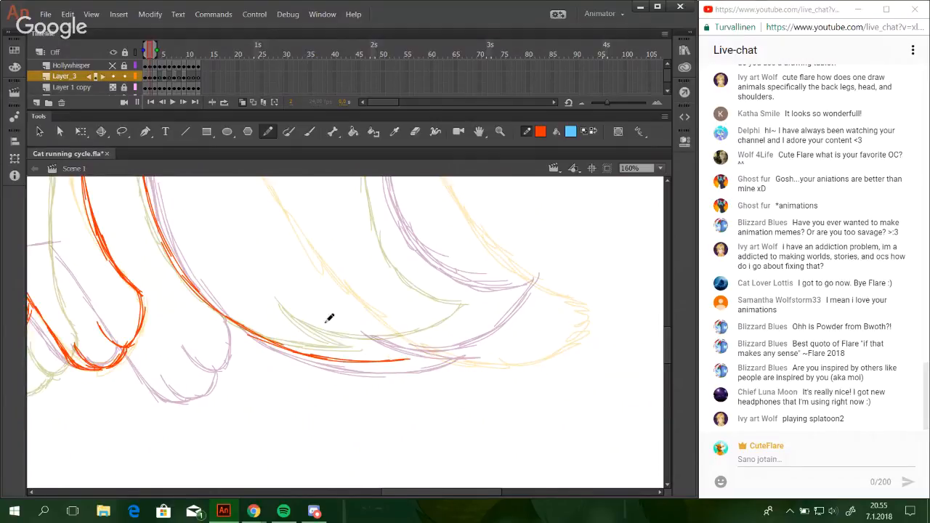
left_click_drag(320, 319, 407, 359)
key("ctrl+z")
Draw the overlapping fur line above the tail's underside, sweeping it up to the tail tip.
mouse_move(318, 324)
left_mouse_down()
mouse_move(385, 345)
mouse_move(425, 341)
left_mouse_up()
left_click_drag(357, 342, 466, 324)
left_click_drag(388, 343, 485, 313)
mouse_move(426, 341)
left_mouse_down()
mouse_move(492, 306)
mouse_move(502, 291)
mouse_move(508, 401)
left_mouse_up()
key("ctrl+z")
Continue the tail's upper outline from the arch down the outer side toward the tip.
mouse_move(407, 196)
left_mouse_down()
mouse_move(421, 327)
mouse_move(509, 291)
left_mouse_up()
mouse_move(434, 254)
left_mouse_down()
mouse_move(423, 252)
mouse_move(453, 278)
mouse_move(482, 332)
mouse_move(511, 473)
left_mouse_up()
mouse_move(550, 405)
left_mouse_down()
mouse_move(378, 247)
mouse_move(376, 259)
left_mouse_up()
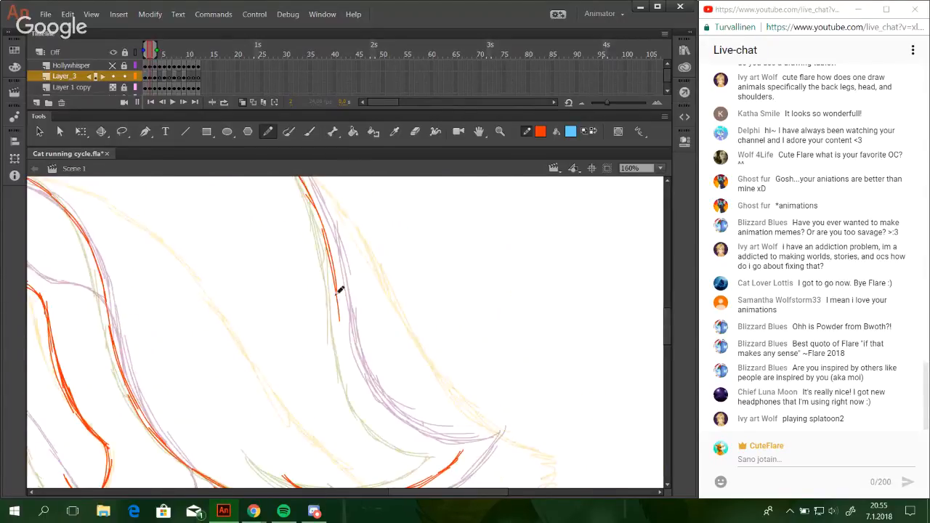
left_click_drag(335, 288, 339, 369)
key("ctrl+z")
left_click_drag(334, 281, 347, 371)
left_click_drag(341, 324, 386, 429)
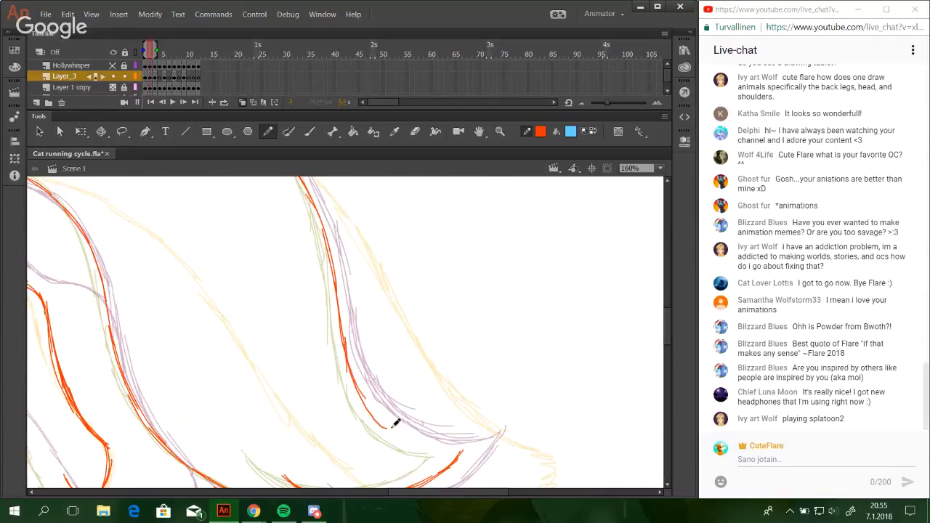
Close the tail tip by curving the outer edge into the point and reinforce the bend above it.
mouse_move(360, 396)
left_mouse_down()
mouse_move(409, 437)
mouse_move(444, 447)
left_mouse_up()
mouse_move(382, 422)
left_mouse_down()
mouse_move(467, 451)
mouse_move(444, 446)
left_mouse_up()
key("ctrl+z")
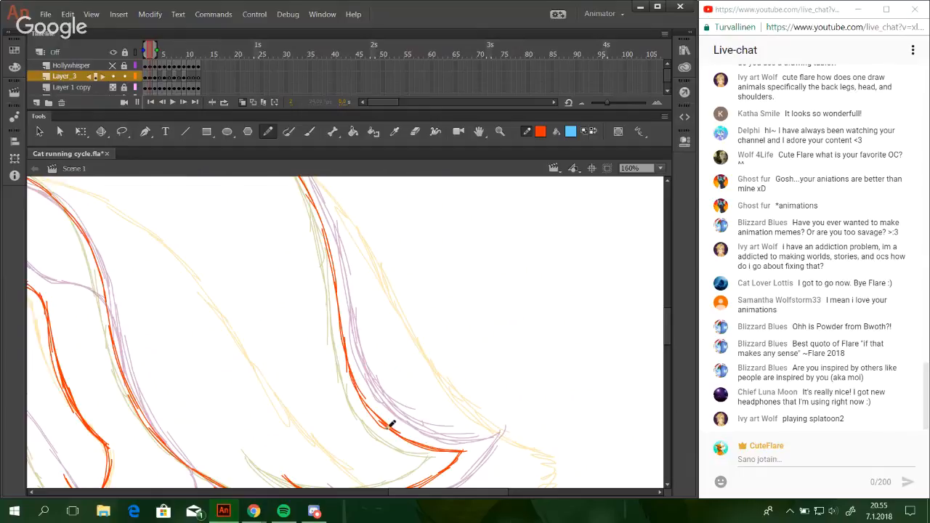
left_click_drag(383, 424, 352, 359)
Go to frame 7 of the running cycle on the line art layer.
key("space")
left_click_drag(397, 450, 391, 435)
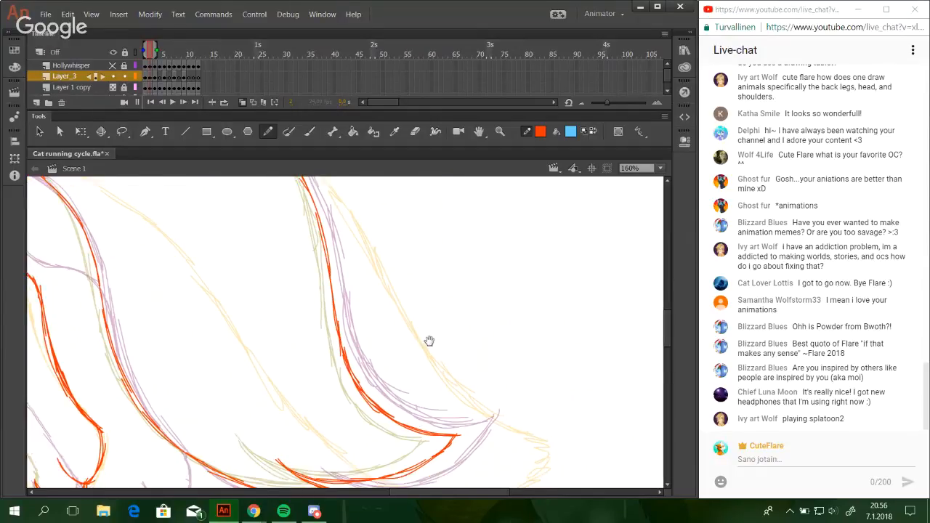
left_click_drag(429, 341, 554, 423)
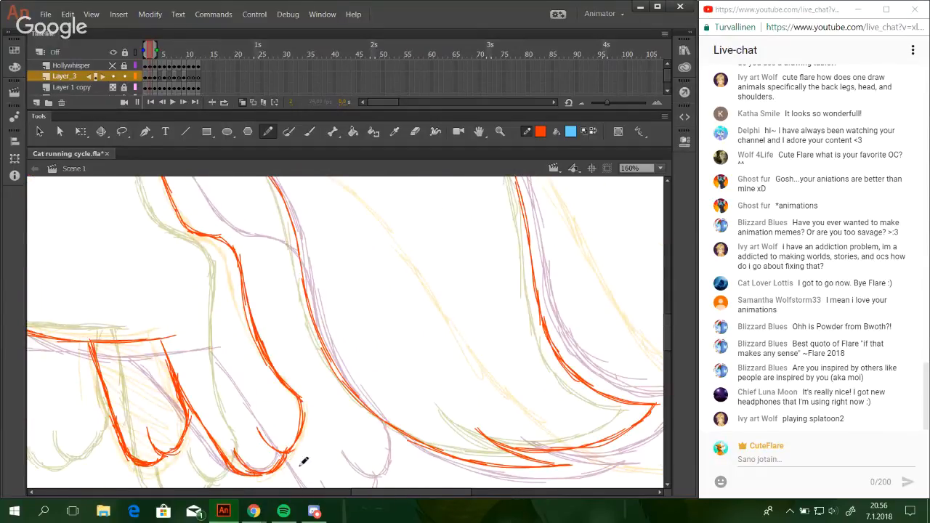
left_click_drag(396, 492, 225, 425)
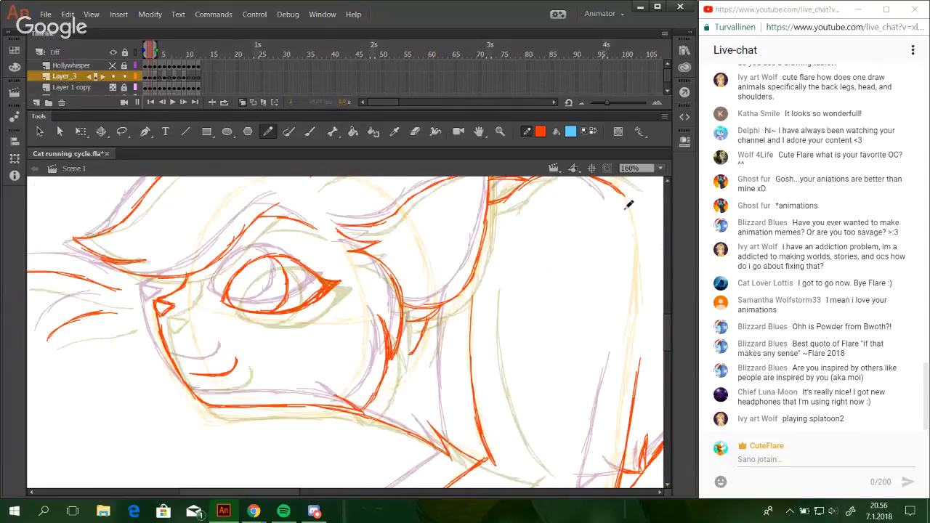
left_click(660, 168)
left_click(629, 245)
mouse_move(415, 492)
left_mouse_down()
mouse_move(499, 482)
mouse_move(509, 492)
mouse_move(541, 476)
left_mouse_up()
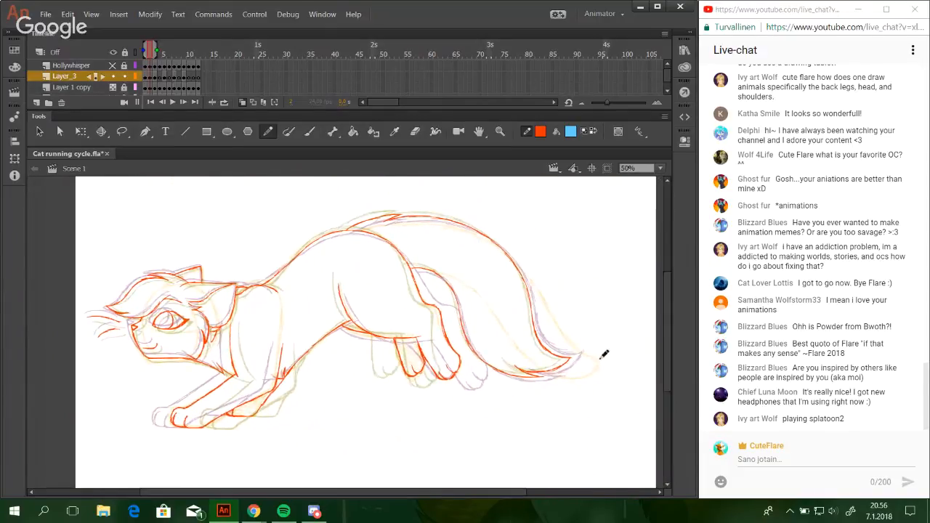
key("z")
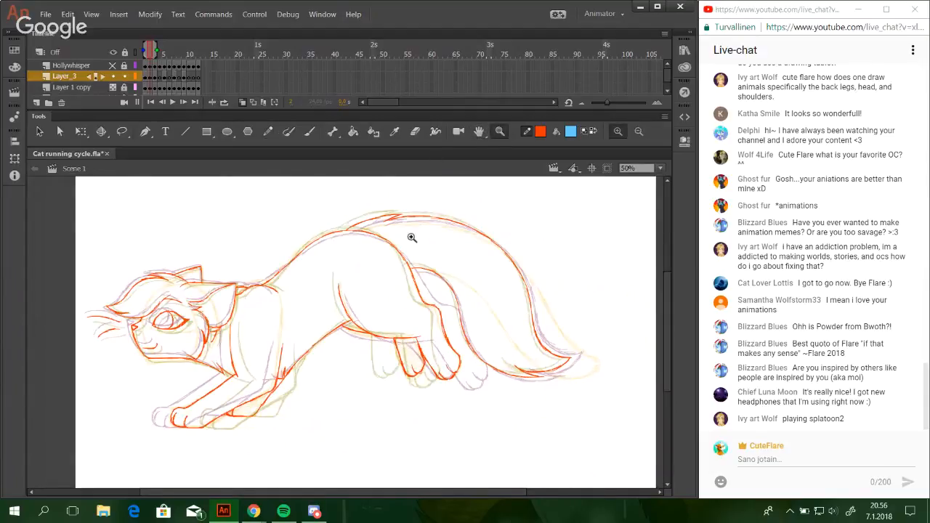
left_click(269, 131)
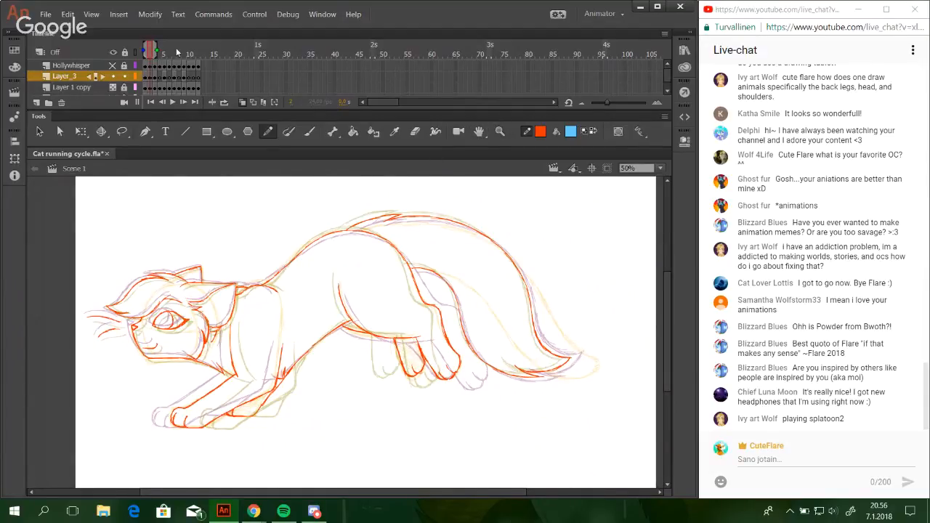
left_click(176, 47)
left_click_drag(155, 49, 163, 49)
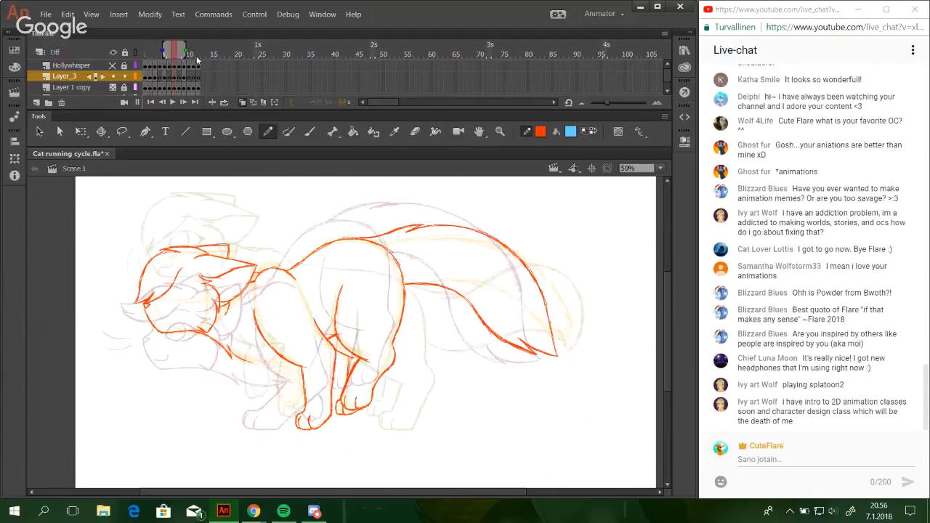
Draw the chest line from the neck fur tuft down toward the front legs with overlapping strokes.
left_click(499, 132)
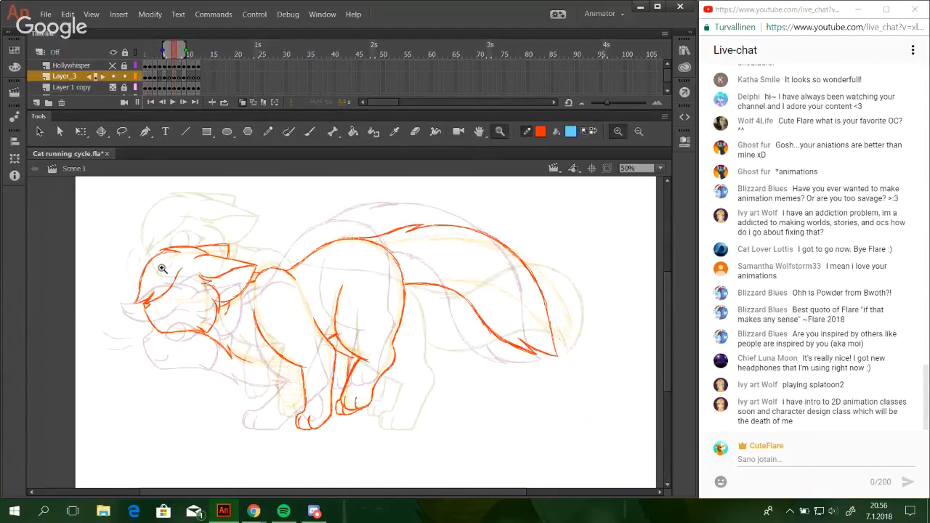
left_click_drag(153, 278, 398, 443)
mouse_move(199, 241)
left_mouse_down()
mouse_move(485, 431)
mouse_move(477, 426)
left_mouse_up()
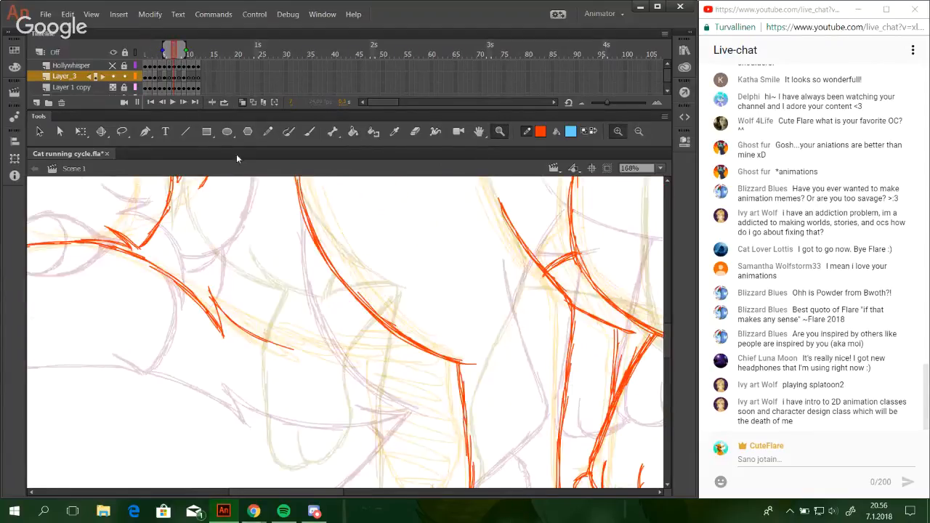
left_click(269, 131)
mouse_move(211, 293)
left_mouse_down()
mouse_move(253, 331)
mouse_move(327, 359)
left_mouse_up()
mouse_move(263, 345)
left_mouse_down()
mouse_move(350, 361)
mouse_move(339, 375)
mouse_move(368, 394)
mouse_move(327, 368)
mouse_move(386, 398)
left_mouse_up()
left_click_drag(329, 376, 401, 397)
key("ctrl+z")
key("ctrl+z")
key("ctrl+z")
Add a second chest fur tuft and the small pointed fur line where the chest meets the shoulder.
left_click_drag(326, 372, 407, 403)
left_click_drag(411, 371, 412, 402)
key("ctrl+z")
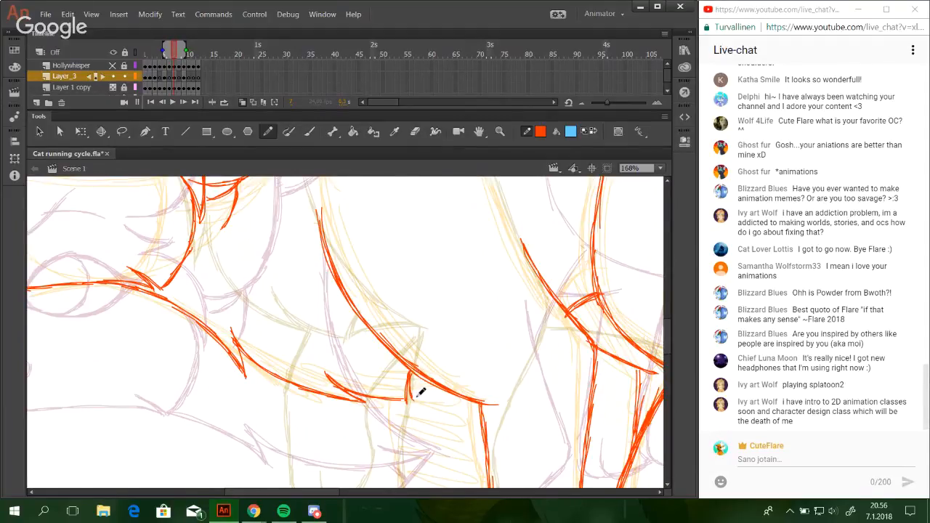
left_click_drag(418, 392, 435, 381)
Draw the raised front paw's toe line and the leg's rear edge up to the shoulder line.
mouse_move(473, 399)
left_mouse_down()
mouse_move(446, 197)
mouse_move(429, 166)
left_mouse_up()
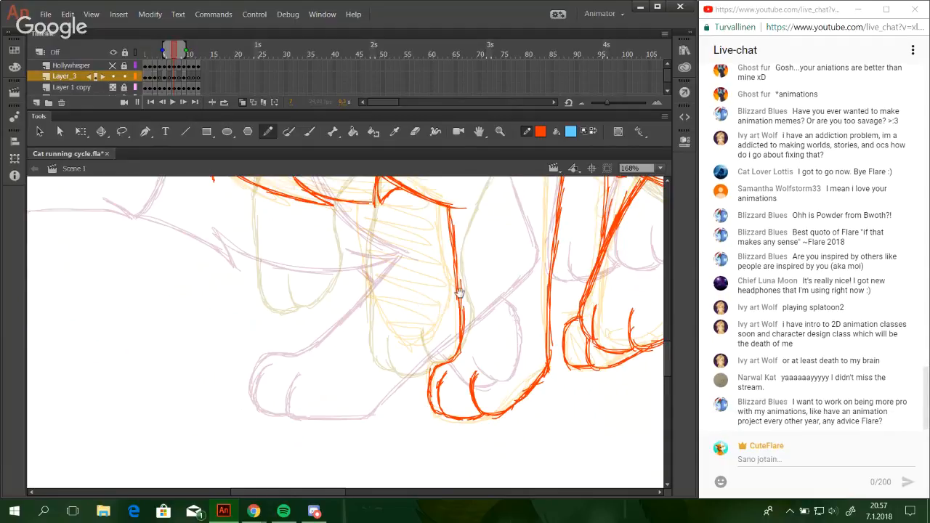
mouse_move(408, 291)
left_mouse_down()
mouse_move(393, 313)
mouse_move(394, 349)
mouse_move(402, 337)
mouse_move(392, 322)
left_mouse_up()
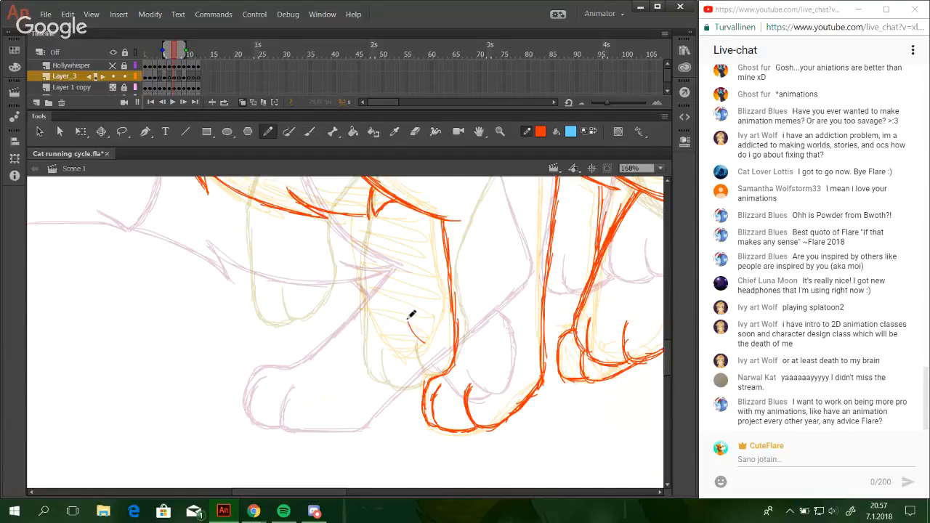
mouse_move(406, 319)
left_mouse_down()
mouse_move(429, 340)
mouse_move(445, 295)
left_mouse_up()
mouse_move(437, 336)
left_mouse_down()
mouse_move(447, 280)
mouse_move(438, 272)
mouse_move(447, 290)
mouse_move(436, 222)
left_mouse_up()
left_click_drag(435, 261, 438, 218)
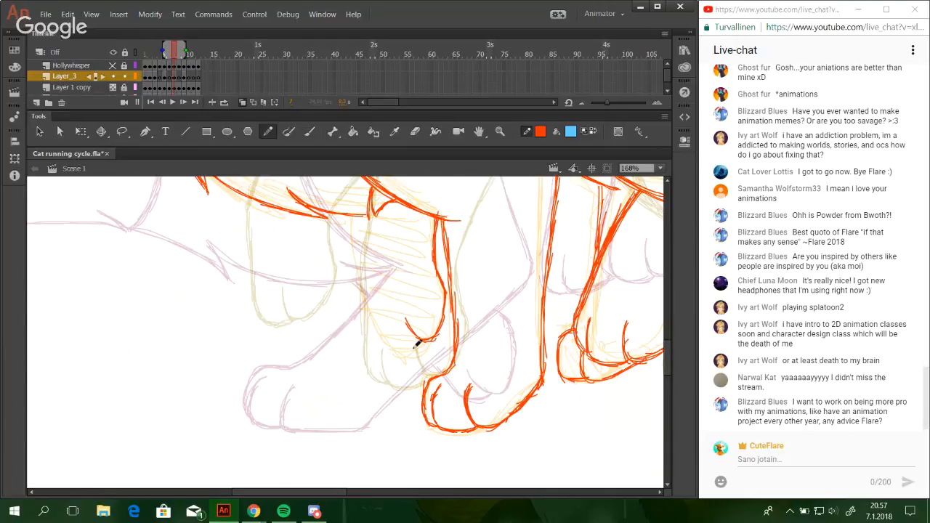
Draw the raised front paw's rounded underside and the leg's front edge up to the chest.
mouse_move(427, 341)
left_mouse_down()
mouse_move(403, 350)
mouse_move(431, 338)
mouse_move(397, 344)
mouse_move(378, 317)
left_mouse_up()
mouse_move(398, 350)
left_mouse_down()
mouse_move(363, 290)
mouse_move(366, 240)
left_mouse_up()
mouse_move(359, 274)
left_mouse_down()
mouse_move(362, 212)
mouse_move(391, 320)
mouse_move(455, 332)
mouse_move(484, 299)
left_mouse_up()
left_click_drag(438, 353, 439, 382)
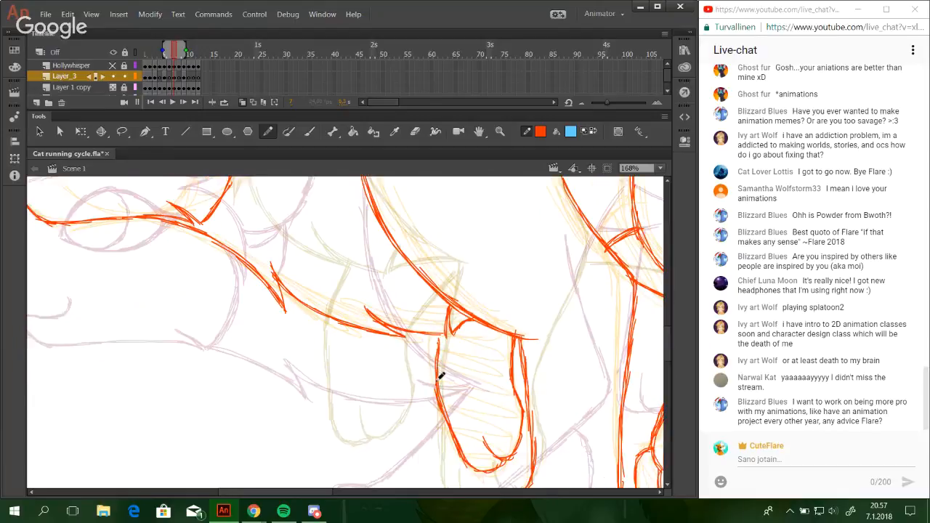
Lasso the raised front leg's outline and scale it up slightly about its centre with Free Transform.
left_click(661, 169)
left_click(641, 223)
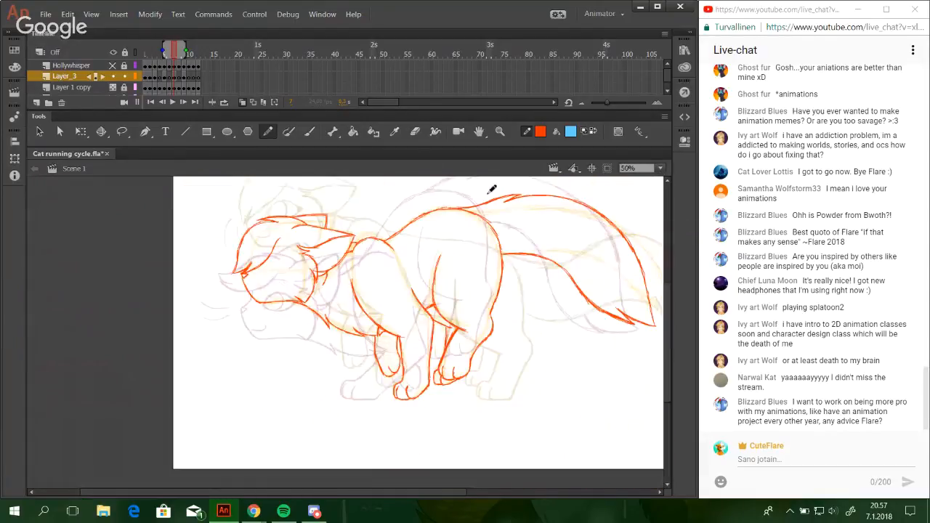
left_click(500, 137)
left_click_drag(241, 275, 485, 431)
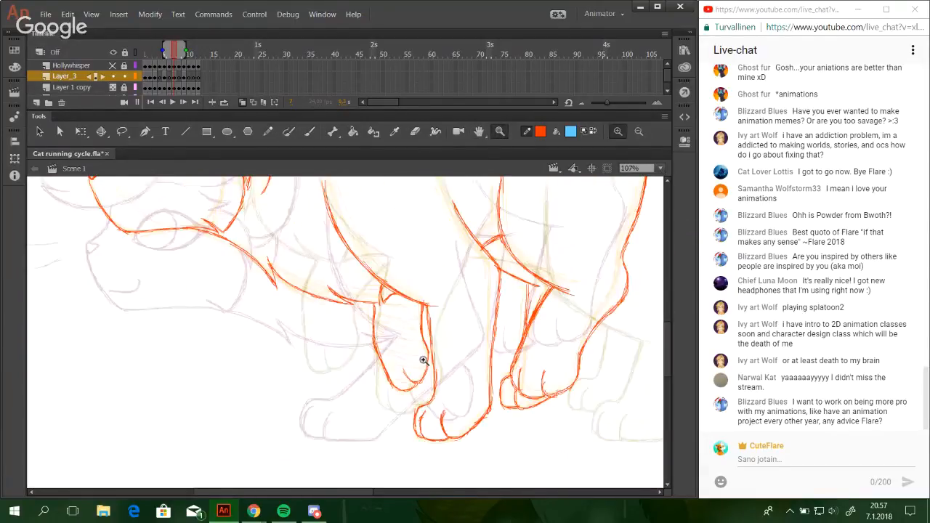
left_click_drag(295, 272, 502, 455)
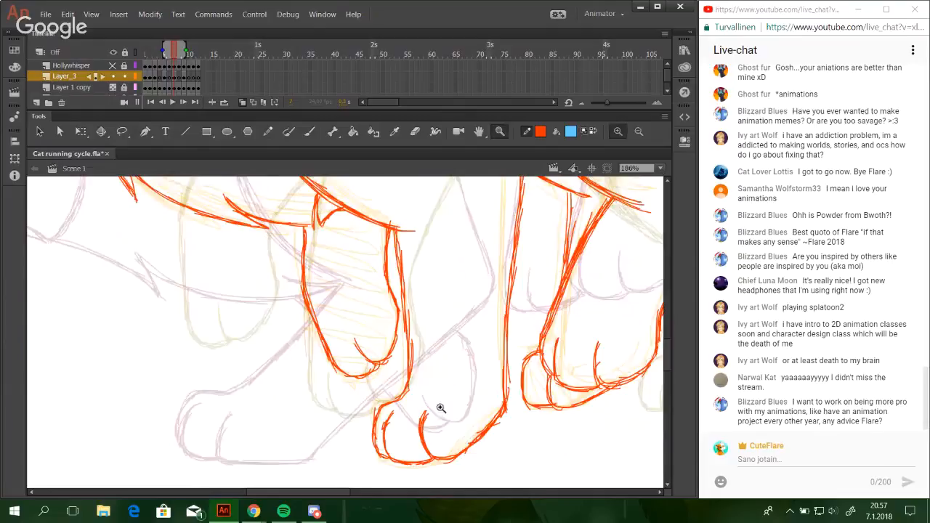
left_click(122, 130)
mouse_move(322, 261)
left_mouse_down()
mouse_move(391, 229)
mouse_move(335, 258)
mouse_move(305, 242)
mouse_move(308, 231)
mouse_move(343, 272)
mouse_move(389, 231)
mouse_move(403, 322)
mouse_move(396, 379)
mouse_move(367, 409)
mouse_move(250, 324)
mouse_move(226, 274)
left_mouse_up()
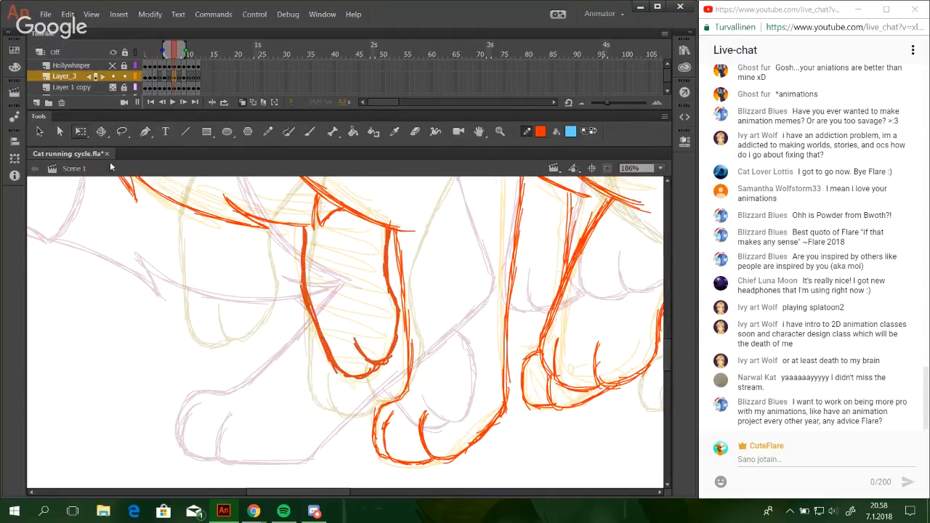
left_click(81, 131)
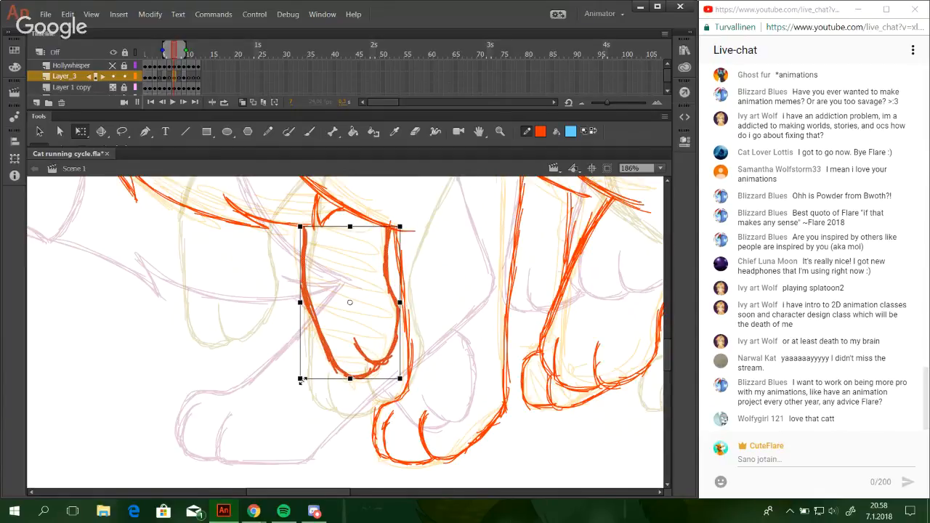
left_click_drag(293, 381, 297, 382)
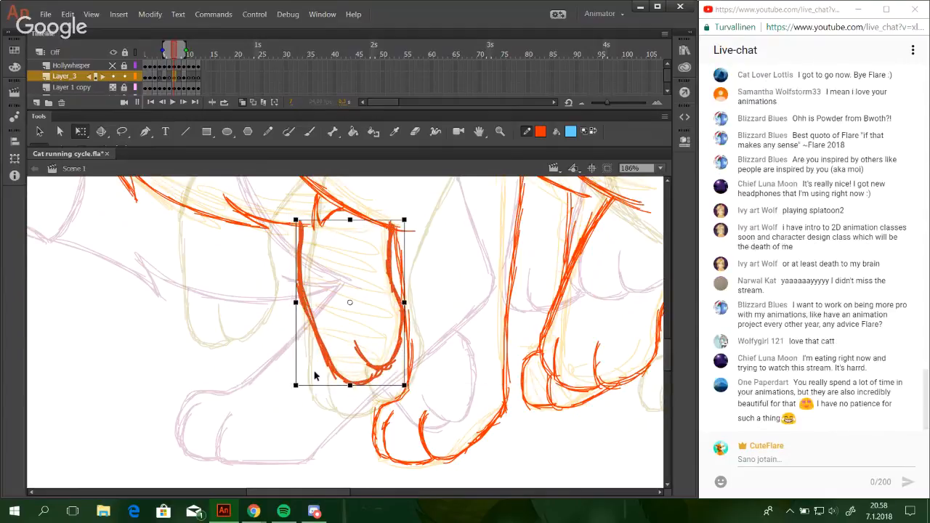
Nudge the enlarged raised front leg three steps left and one step up, and clear the selection.
key("Left")
key("Left")
key("Left")
key("Left")
key("Left")
key("Left")
key("Up")
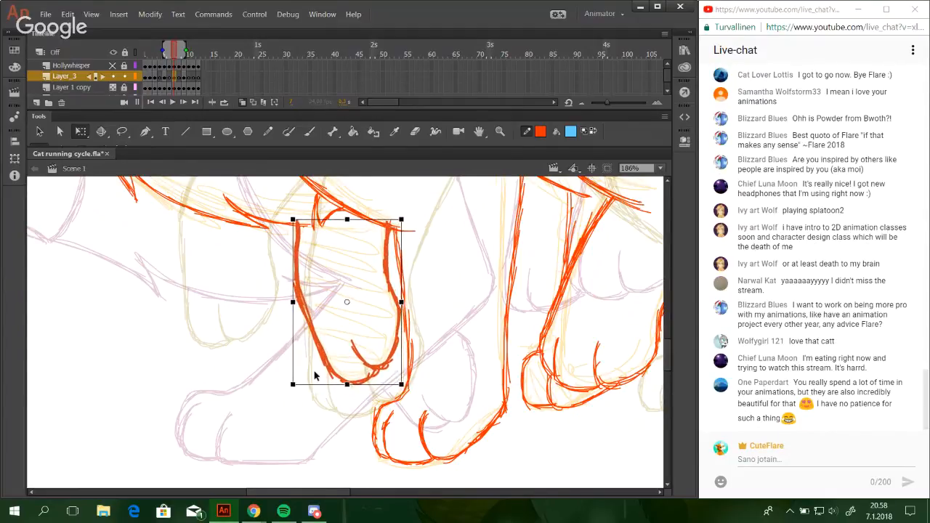
left_click(189, 308)
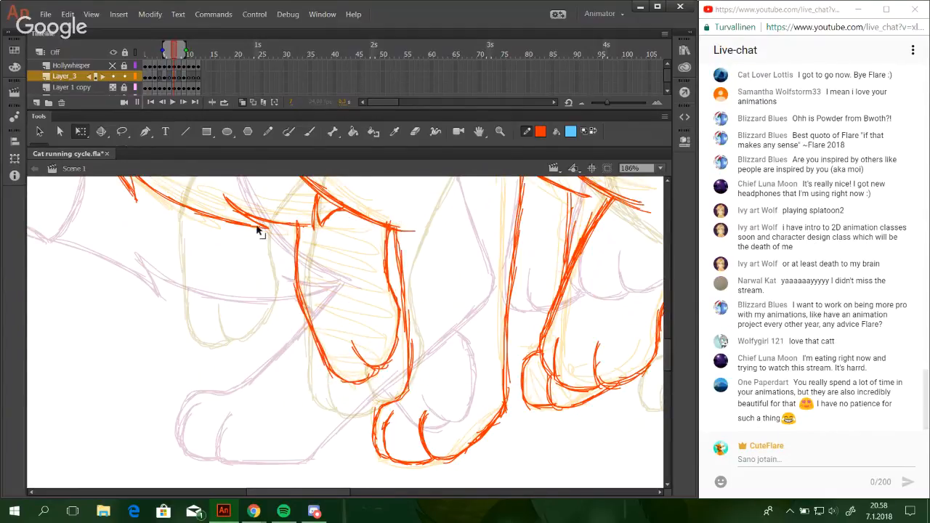
Draw the long upper whisker with the Pencil as an arc curving forward and down from just ahead of the nose.
left_click(269, 131)
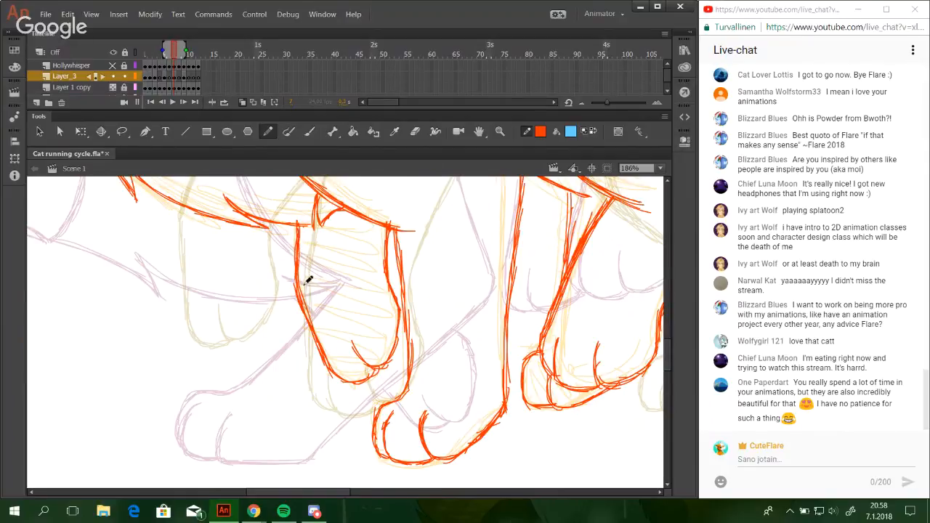
key("ctrl+z")
left_click_drag(324, 361, 397, 486)
mouse_move(303, 258)
left_mouse_down()
mouse_move(366, 388)
mouse_move(473, 255)
mouse_move(397, 367)
mouse_move(78, 262)
left_mouse_up()
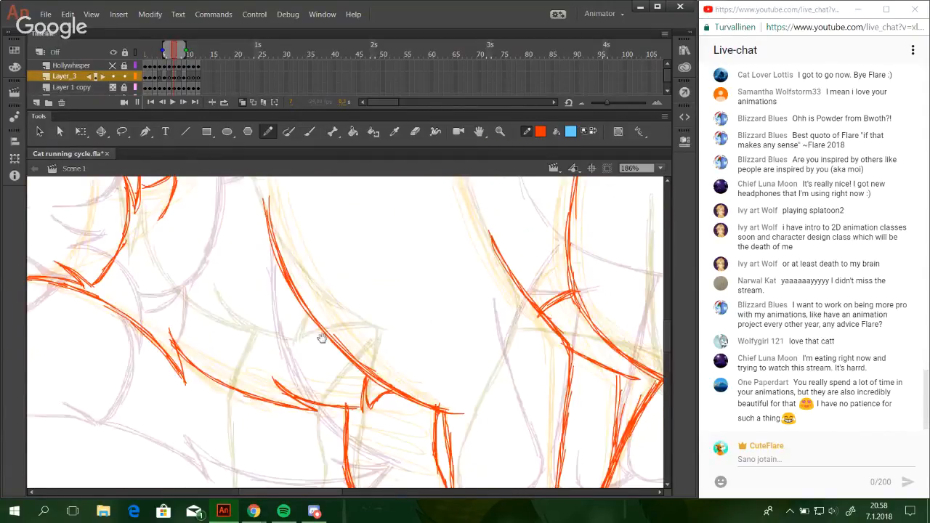
left_click_drag(322, 336, 654, 284)
left_click_drag(367, 379, 473, 417)
mouse_move(266, 319)
left_mouse_down()
mouse_move(339, 424)
mouse_move(305, 337)
mouse_move(338, 410)
mouse_move(357, 368)
mouse_move(330, 290)
mouse_move(261, 402)
left_mouse_up()
mouse_move(231, 356)
left_mouse_down()
mouse_move(252, 321)
mouse_move(305, 306)
mouse_move(299, 313)
left_mouse_up()
key("ctrl+z")
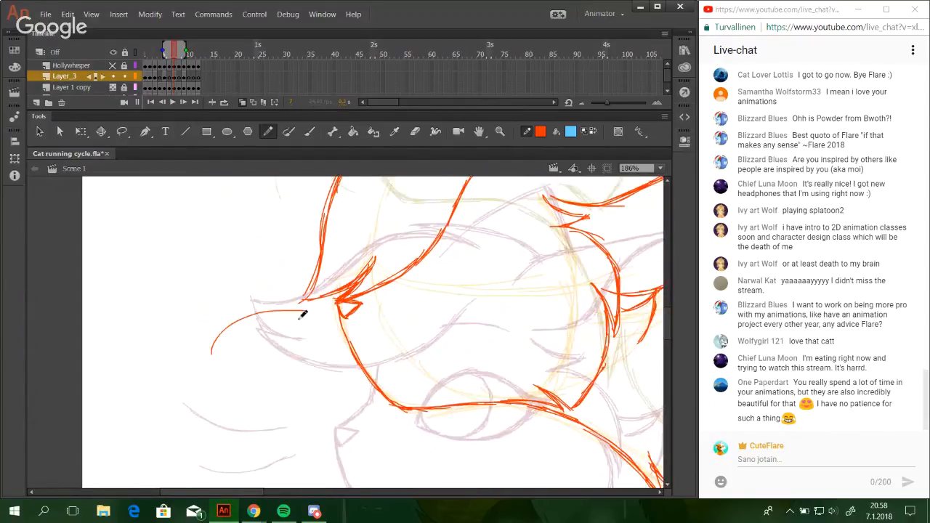
key("ctrl+z")
left_click_drag(213, 361, 300, 301)
key("ctrl+z")
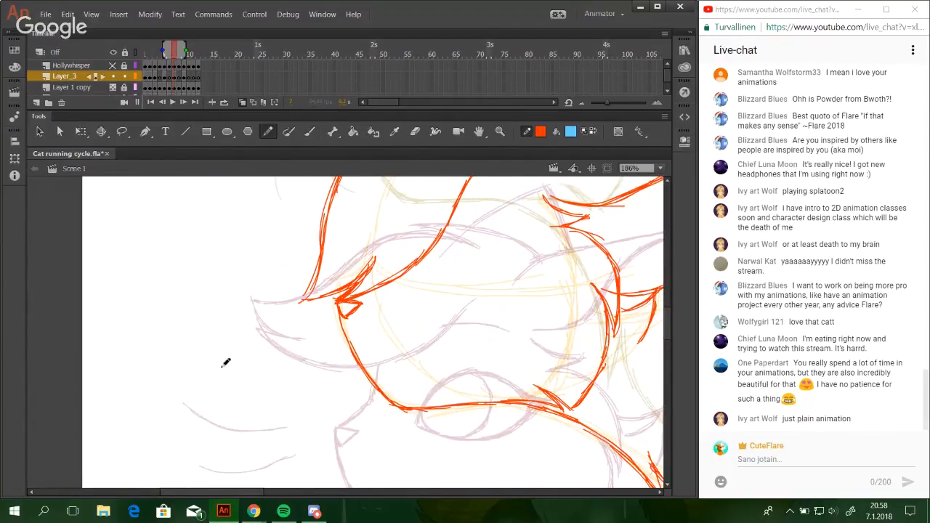
left_click_drag(216, 388, 300, 309)
key("ctrl+z")
left_click_drag(216, 388, 300, 309)
Draw a shorter curved second whisker between the long whisker and the muzzle, redoing the stroke until its curve fits.
left_click_drag(280, 406, 304, 342)
key("ctrl+z")
left_click_drag(292, 409, 302, 342)
key("ctrl+z")
key("ctrl+z")
key("ctrl+z")
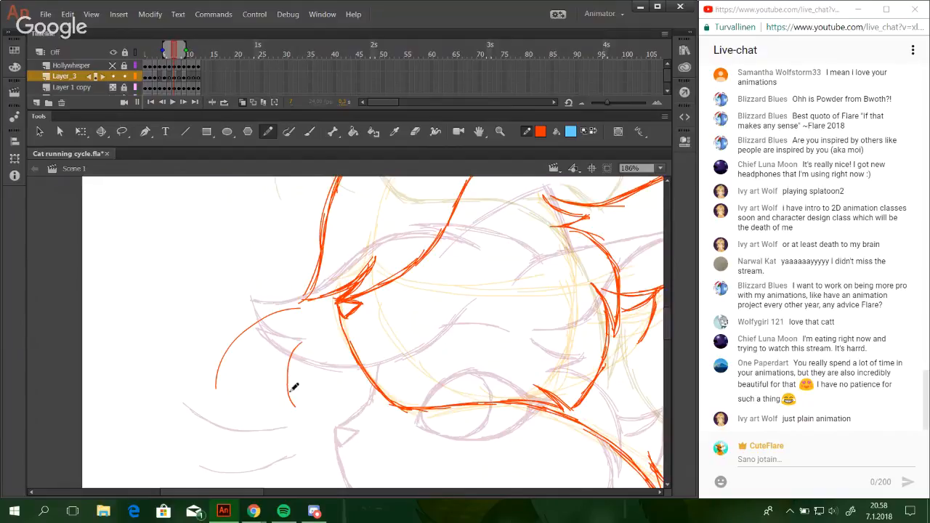
left_click_drag(289, 390, 302, 343)
key("ctrl+z")
left_click_drag(289, 386, 302, 344)
Check the whole cat pose, and examine the head up close against the neighbouring frames' onion-skin drawings.
left_click(659, 168)
left_click(643, 214)
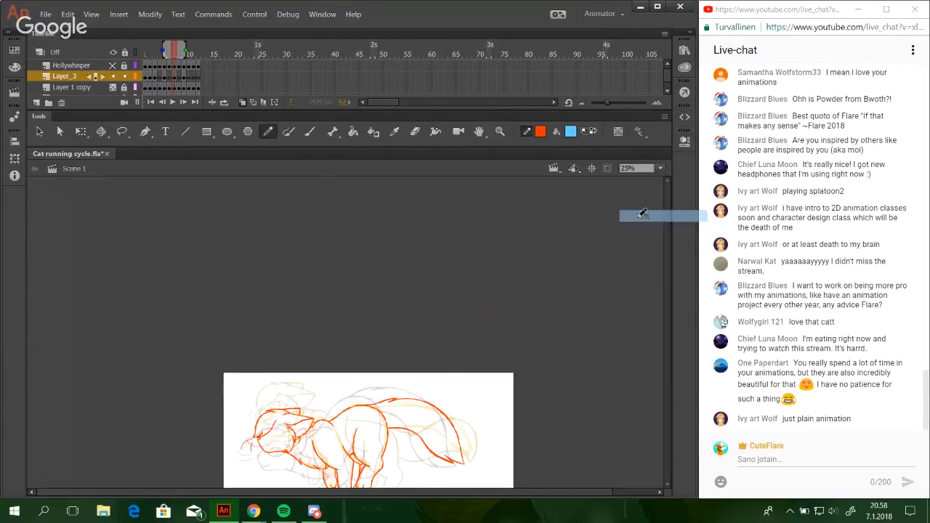
left_click(500, 132)
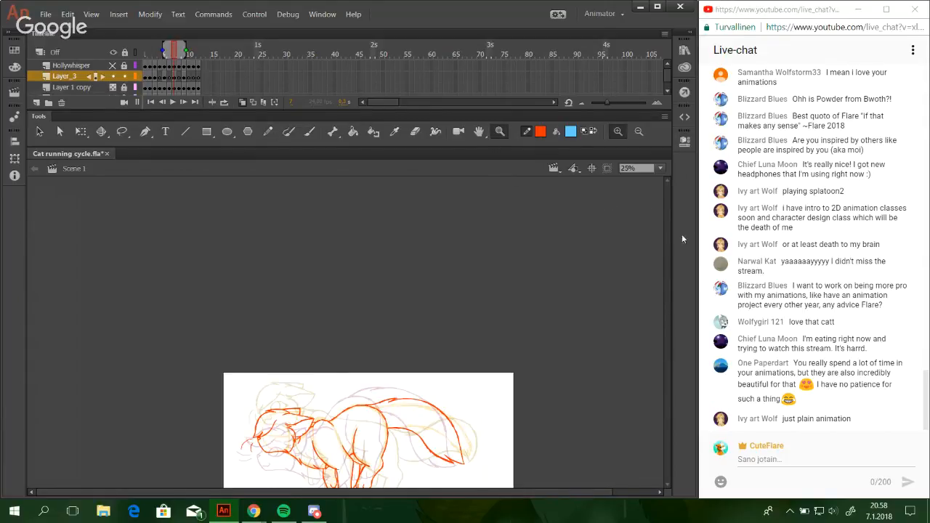
left_click_drag(245, 398, 372, 486)
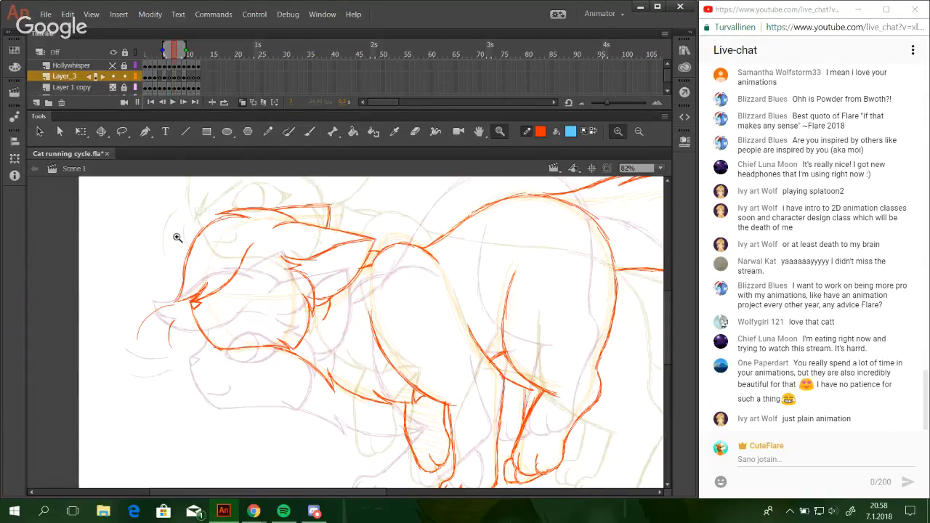
left_click_drag(177, 237, 338, 375)
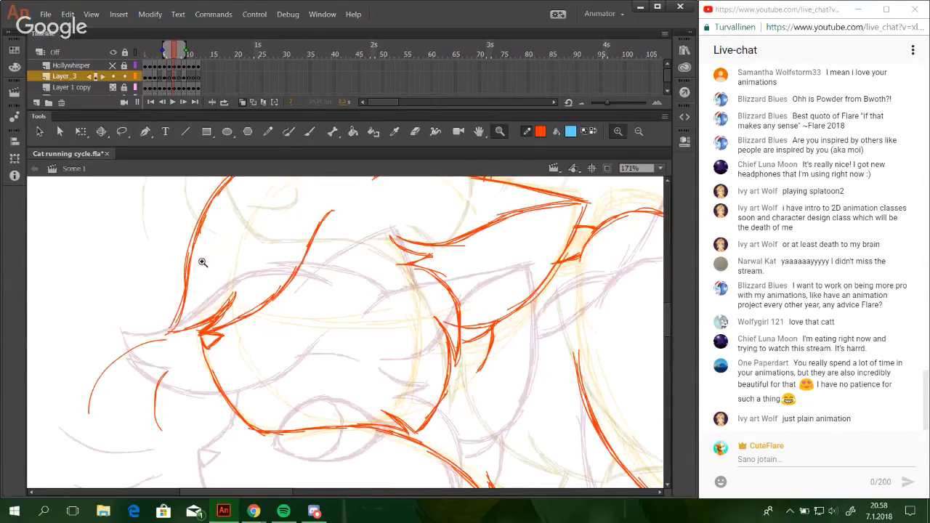
left_click_drag(165, 223, 519, 485)
left_click(268, 132)
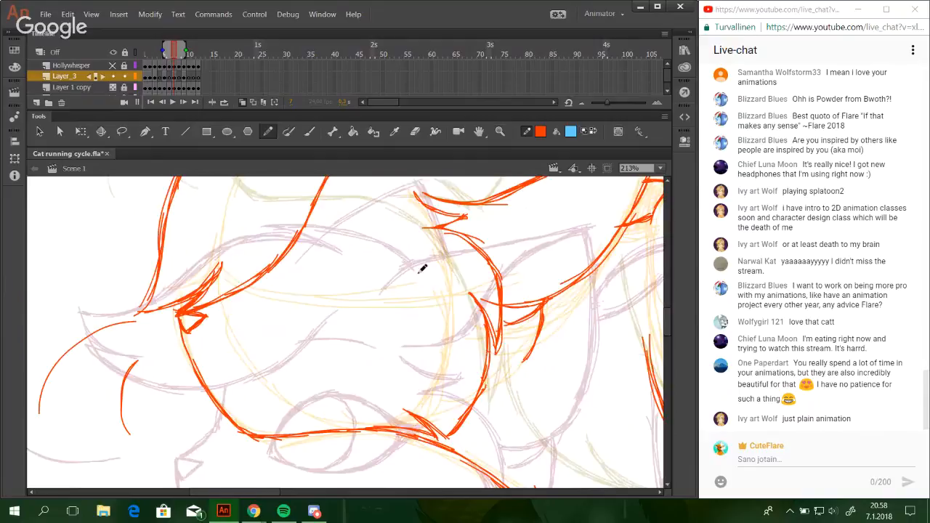
scroll(672, 318, "up", 5)
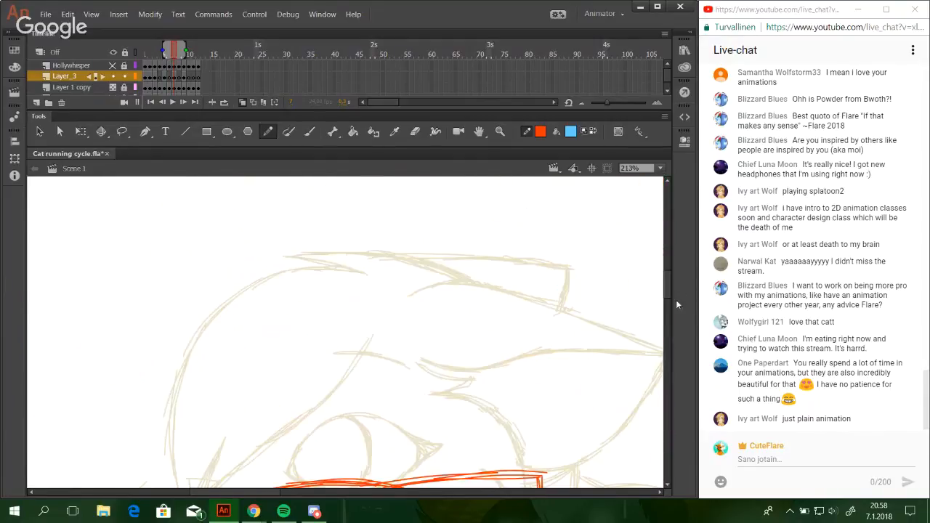
scroll(667, 301, "down", 10)
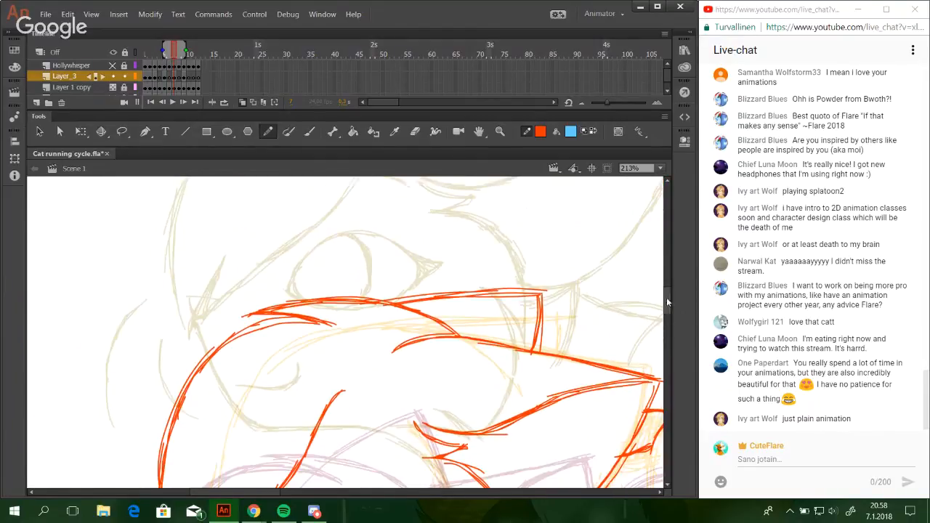
scroll(662, 312, "up", 1)
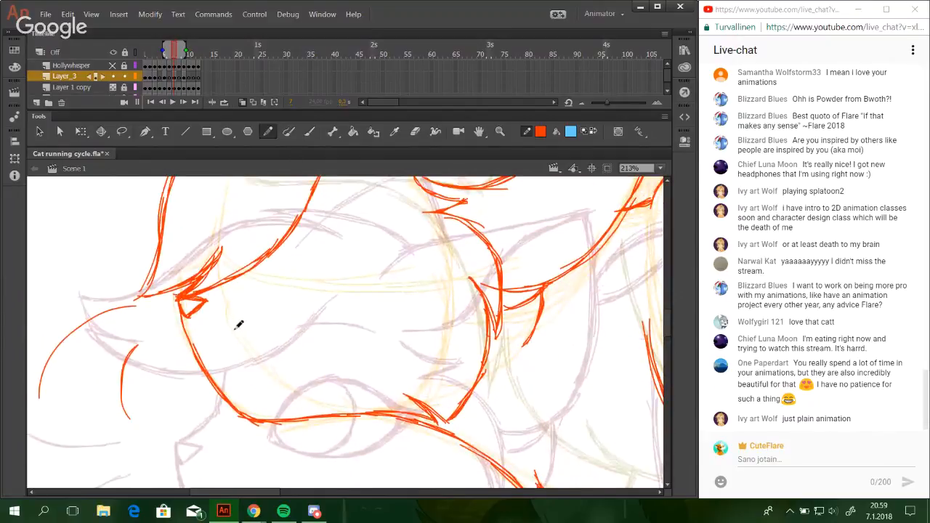
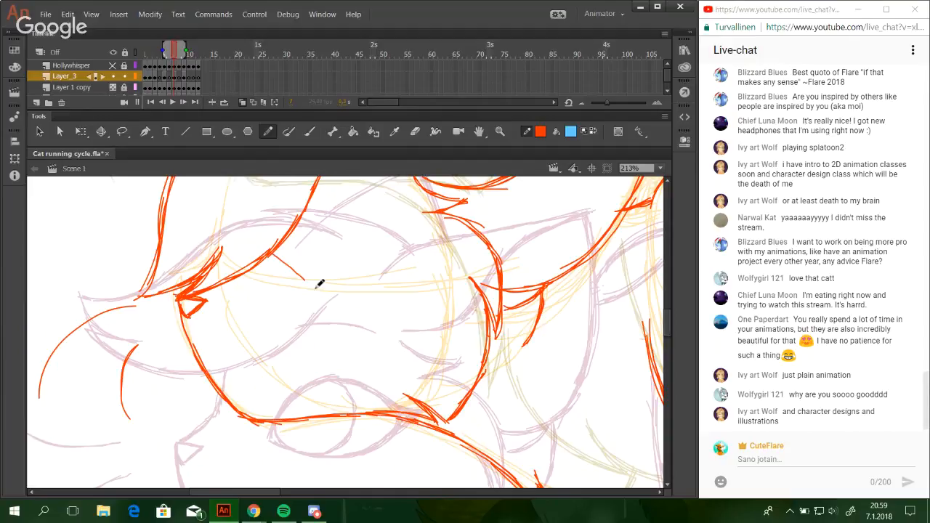
Draw the eye's upper lid as a high arc beside the nose bridge, redoing the stroke until its curve fits.
mouse_move(320, 333)
left_mouse_down()
mouse_move(339, 293)
mouse_move(327, 345)
left_mouse_up()
key("ctrl+z")
left_click_drag(280, 290, 316, 241)
key("ctrl+z")
key("ctrl+z")
left_click_drag(280, 290, 324, 237)
mouse_move(289, 269)
left_mouse_down()
mouse_move(346, 234)
mouse_move(317, 239)
mouse_move(362, 236)
mouse_move(324, 236)
mouse_move(378, 248)
left_mouse_up()
mouse_move(324, 236)
left_mouse_down()
mouse_move(354, 232)
mouse_move(399, 266)
left_mouse_up()
left_click_drag(362, 234, 398, 262)
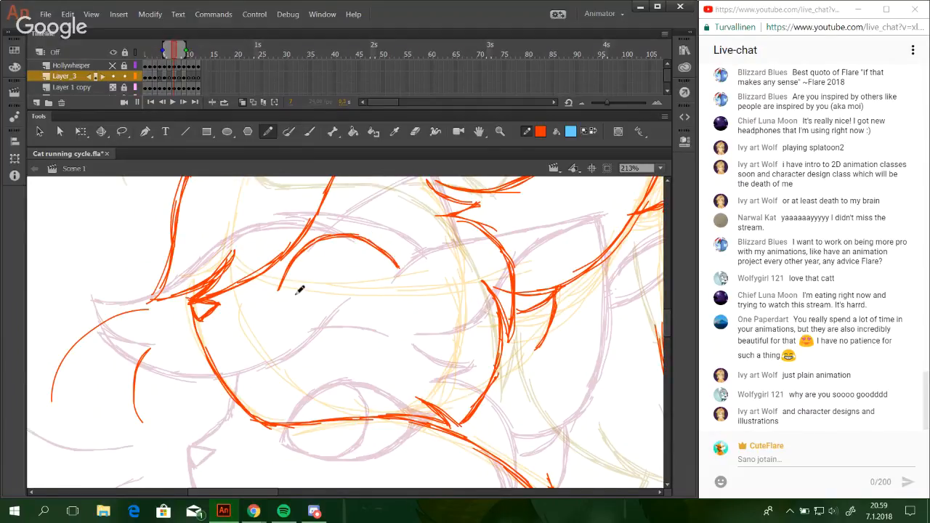
Close the eye with a curved lower lid, thicken the upper lid, and fill a pointed dark wedge at the outer corner.
mouse_move(279, 291)
left_mouse_down()
mouse_move(340, 307)
mouse_move(321, 298)
mouse_move(368, 298)
mouse_move(395, 277)
mouse_move(370, 288)
mouse_move(401, 274)
left_mouse_up()
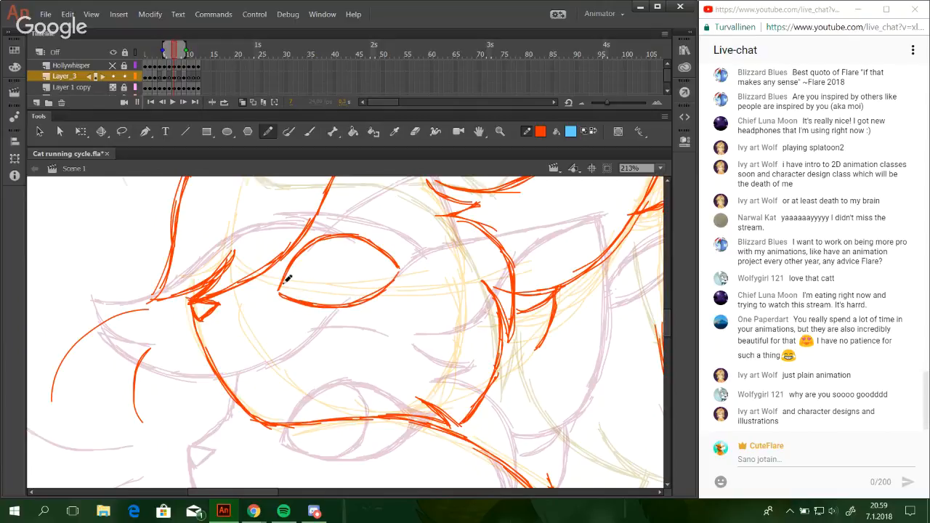
mouse_move(281, 289)
left_mouse_down()
mouse_move(338, 237)
mouse_move(380, 240)
mouse_move(401, 263)
left_mouse_up()
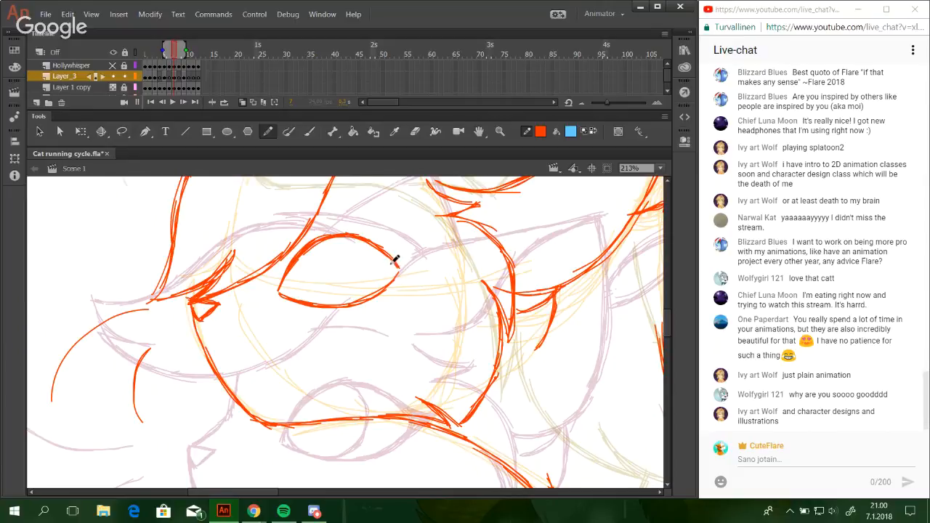
mouse_move(387, 252)
left_mouse_down()
mouse_move(419, 258)
mouse_move(397, 280)
mouse_move(403, 272)
left_mouse_up()
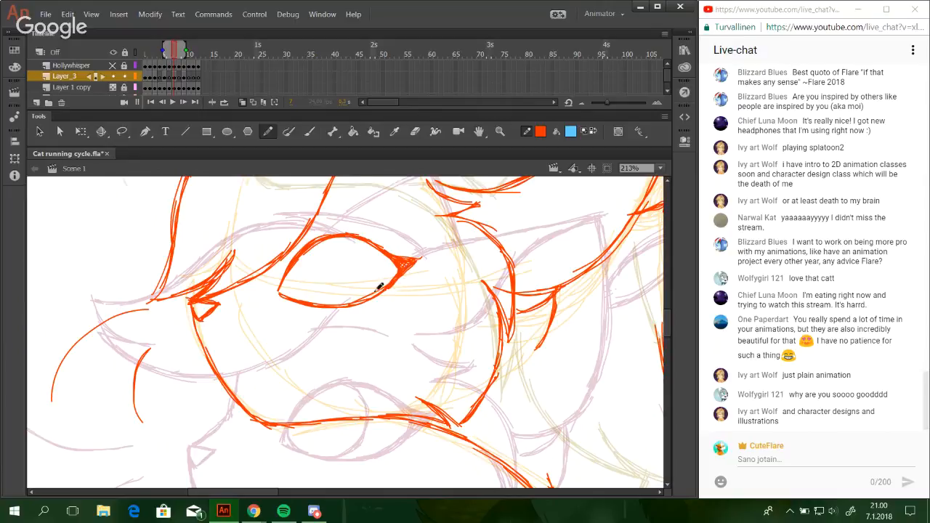
Draw the iris as a rounded curve from the upper lid down to the lower lid, redoing failed strokes.
mouse_move(315, 271)
left_mouse_down()
mouse_move(357, 285)
mouse_move(351, 279)
mouse_move(322, 306)
left_mouse_up()
key("ctrl+z")
key("ctrl+z")
key("ctrl+z")
key("ctrl+z")
left_click_drag(355, 275, 332, 304)
mouse_move(352, 254)
left_mouse_down()
mouse_move(348, 296)
mouse_move(353, 259)
left_mouse_up()
key("ctrl+z")
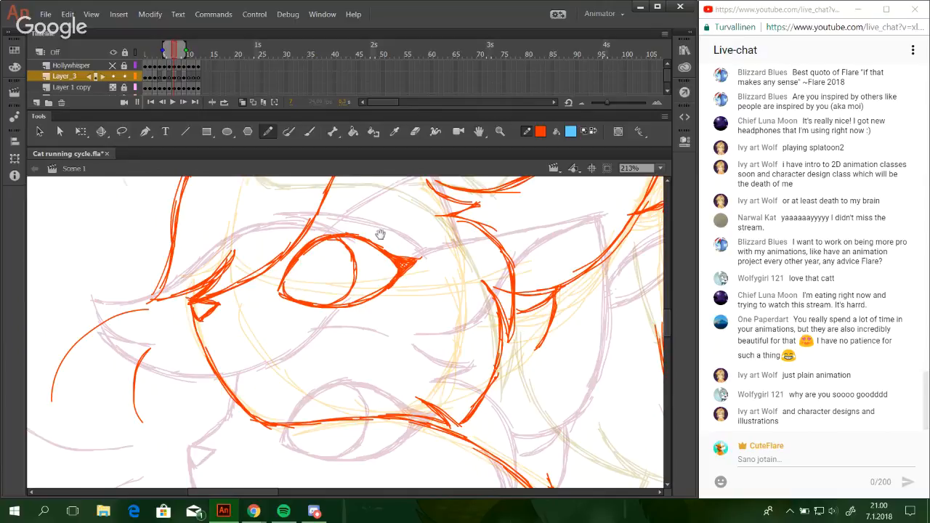
Draw a short, gently arched eyebrow stroke on the forehead above the eye, redoing it until it fits.
left_click_drag(383, 281, 398, 403)
mouse_move(380, 322)
left_mouse_down()
mouse_move(332, 451)
mouse_move(371, 344)
left_mouse_up()
mouse_move(327, 313)
left_mouse_down()
mouse_move(395, 323)
mouse_move(376, 310)
mouse_move(390, 314)
left_mouse_up()
key("ctrl+z")
key("ctrl+z")
key("ctrl+z")
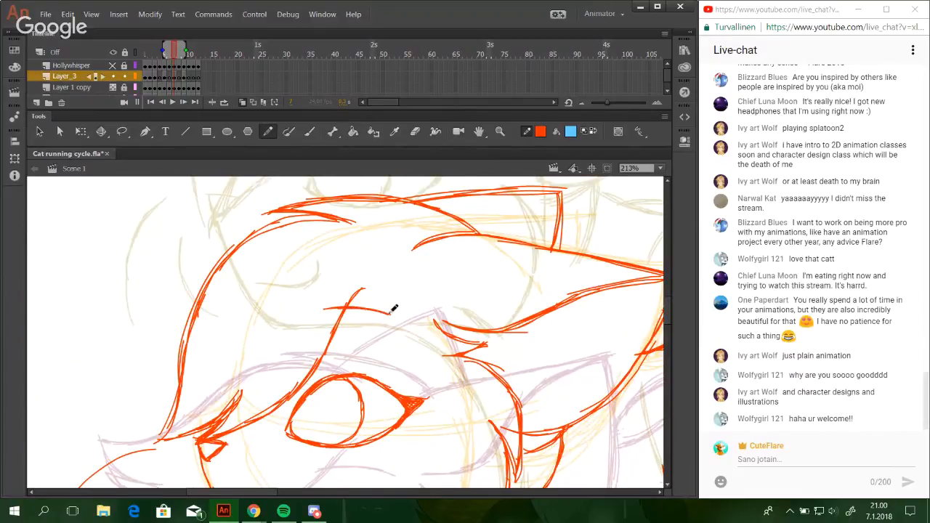
Select the whole eye drawing, nudge it slightly upward, clear the selection, and return to the Pencil.
mouse_move(412, 419)
left_mouse_down()
mouse_move(362, 296)
mouse_move(392, 324)
mouse_move(405, 363)
mouse_move(453, 287)
mouse_move(418, 280)
mouse_move(380, 317)
left_mouse_up()
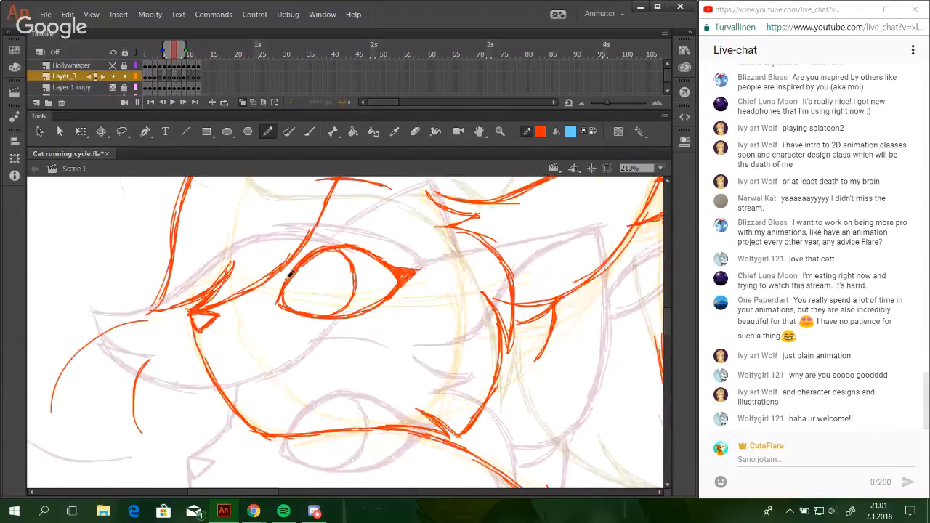
left_click_drag(288, 278, 300, 318)
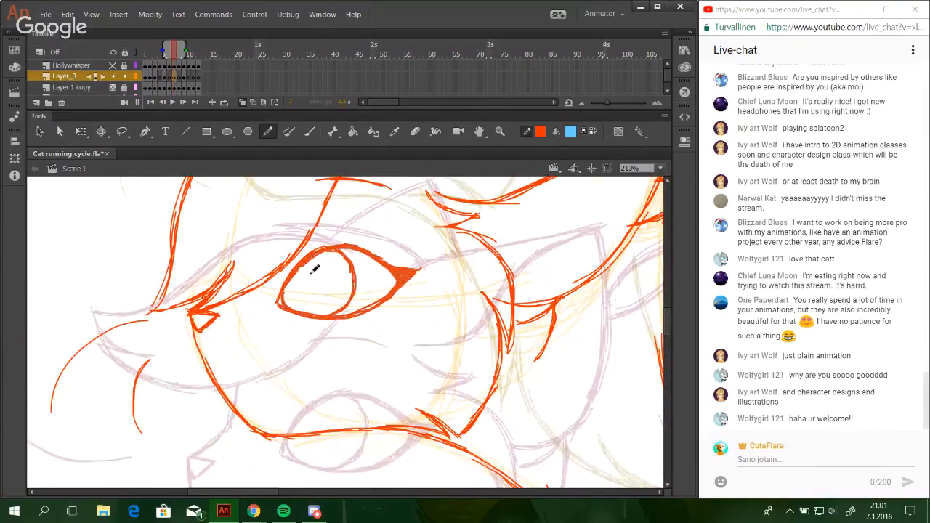
key("ctrl+z")
key("ctrl+z")
key("ctrl+z")
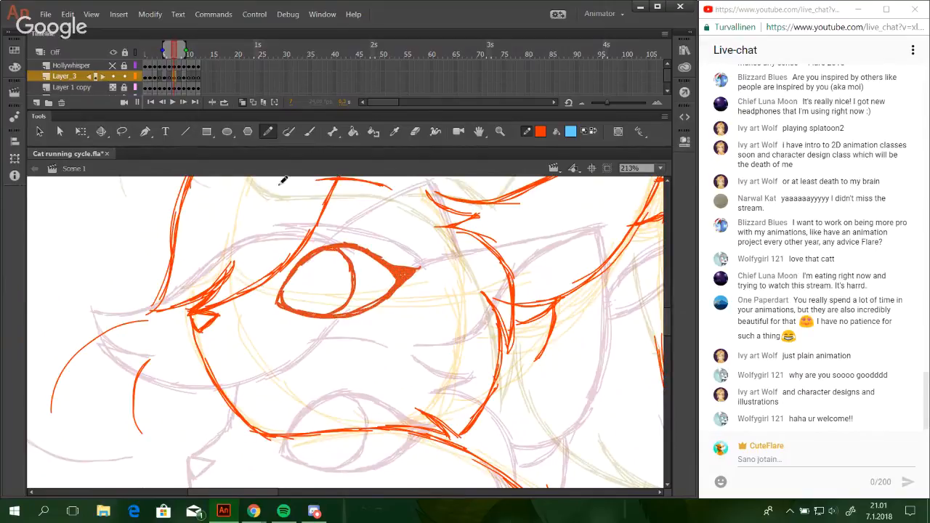
left_click(122, 131)
mouse_move(390, 243)
left_mouse_down()
mouse_move(375, 360)
mouse_move(260, 343)
mouse_move(272, 283)
mouse_move(338, 236)
left_mouse_up()
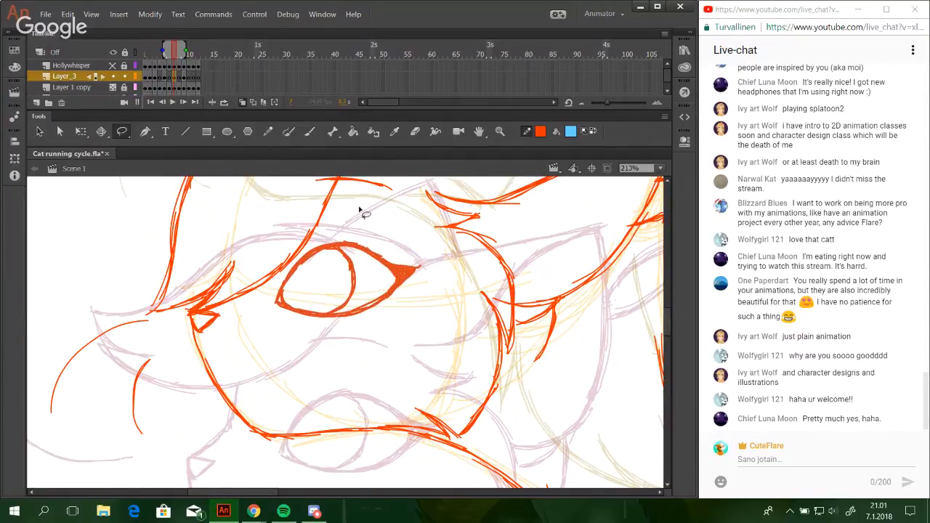
left_click(280, 344)
key("y")
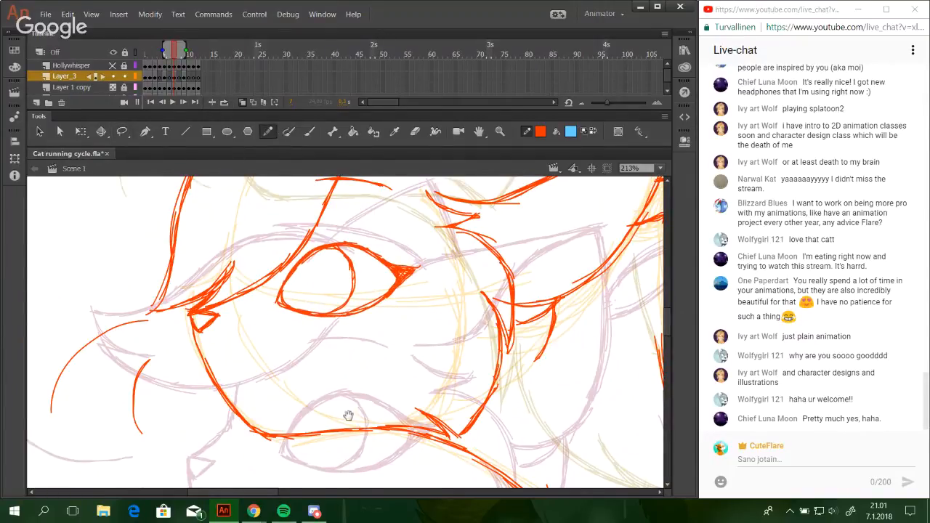
Draw the mouth as a small smile with an upturned end above the chin line, redoing strokes that do not fit.
mouse_move(349, 416)
left_mouse_down()
mouse_move(376, 240)
mouse_move(372, 359)
mouse_move(374, 345)
left_mouse_up()
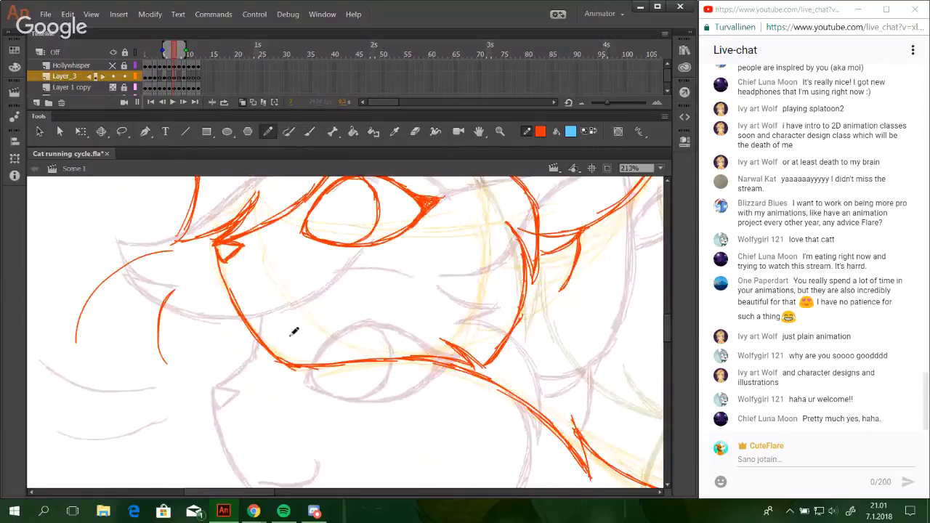
mouse_move(290, 335)
left_mouse_down()
mouse_move(296, 307)
mouse_move(306, 307)
mouse_move(282, 306)
mouse_move(304, 304)
mouse_move(325, 281)
mouse_move(310, 304)
mouse_move(327, 285)
left_mouse_up()
key("ctrl+z")
key("ctrl+z")
key("ctrl+z")
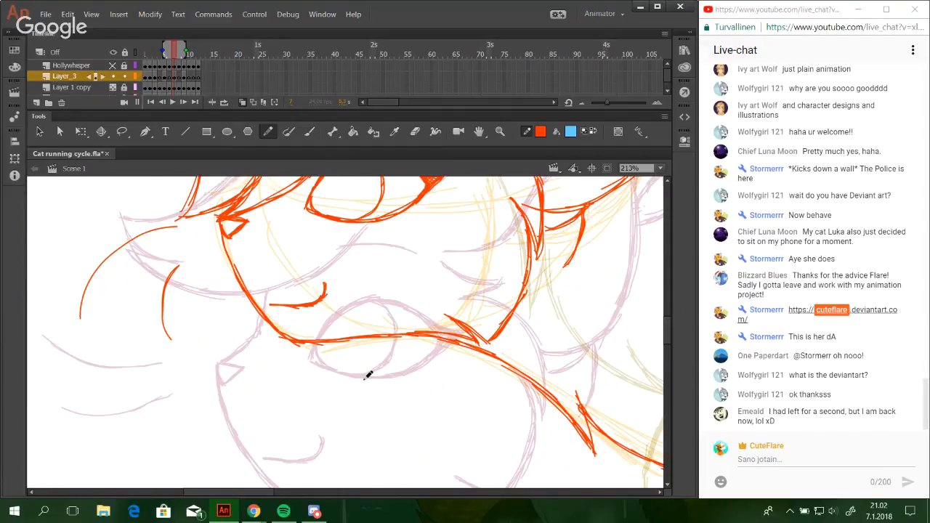
mouse_move(353, 298)
left_mouse_down()
mouse_move(379, 371)
mouse_move(385, 429)
left_mouse_up()
key("ctrl+z")
Check the finished face up close and the whole cat pose against the neighbouring onion-skin drawings.
key("space")
mouse_move(431, 315)
left_mouse_down()
mouse_move(431, 412)
mouse_move(450, 415)
left_mouse_up()
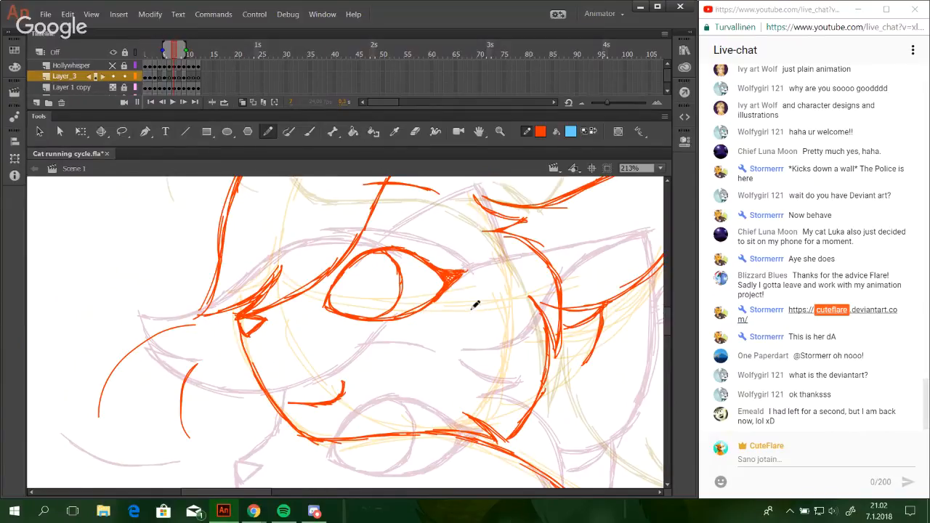
mouse_move(458, 268)
left_mouse_down()
mouse_move(465, 292)
mouse_move(480, 296)
mouse_move(471, 324)
left_mouse_up()
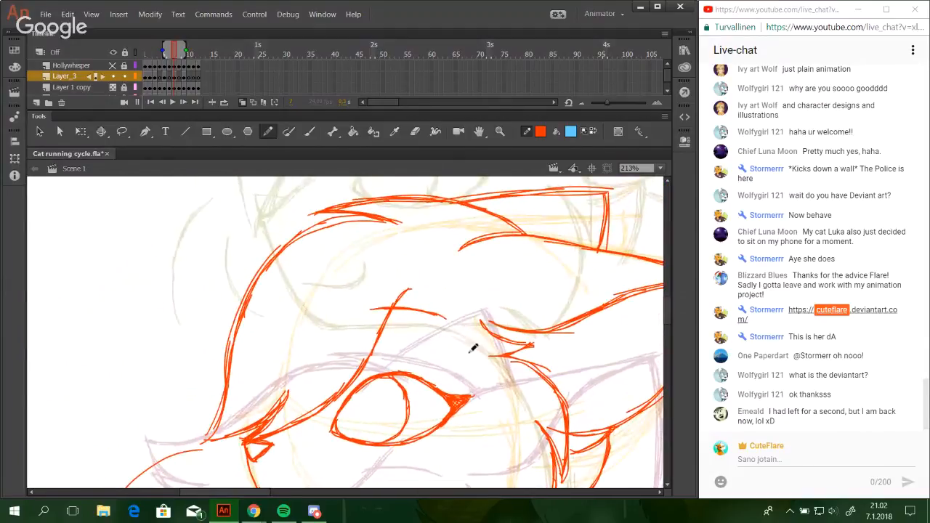
mouse_move(466, 274)
left_mouse_down()
mouse_move(469, 316)
mouse_move(437, 273)
left_mouse_up()
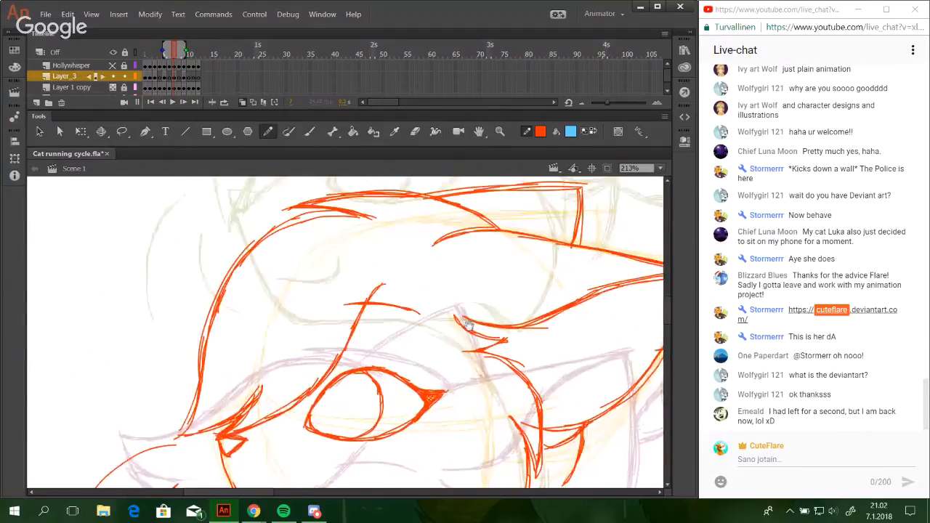
left_click_drag(436, 226, 452, 248)
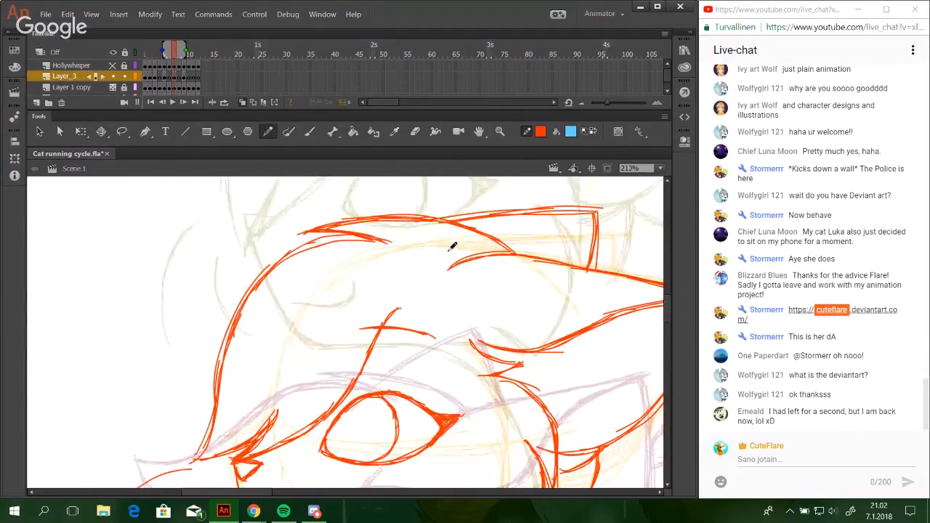
left_click(659, 167)
left_click(656, 206)
left_click_drag(666, 326, 666, 338)
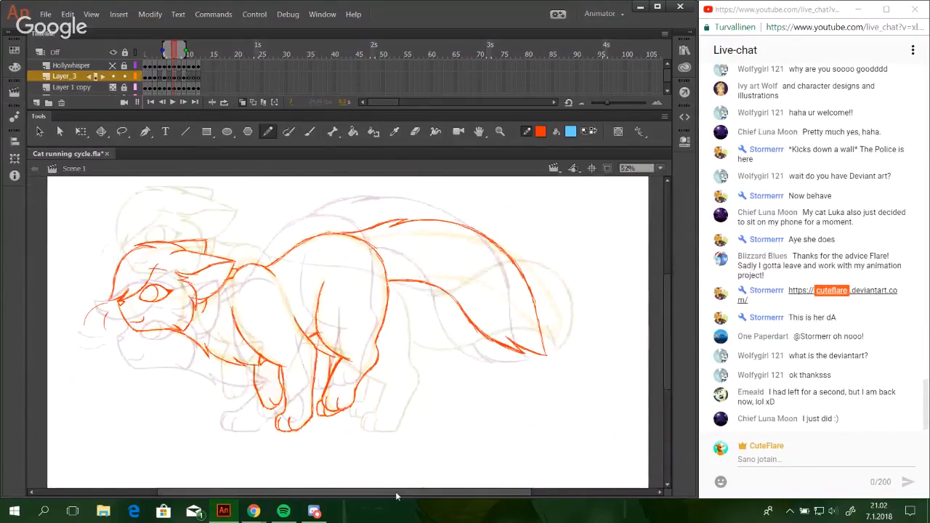
left_click_drag(365, 494, 299, 495)
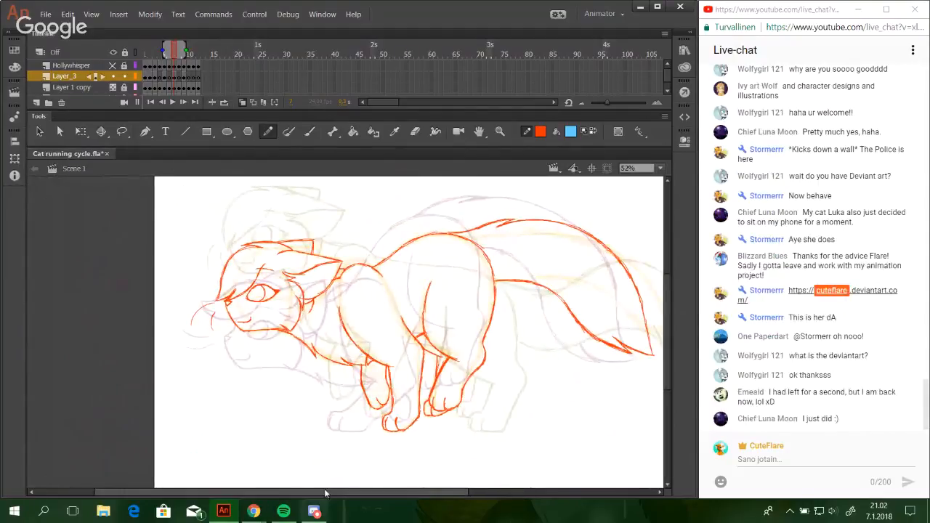
left_click(499, 131)
left_click(347, 378)
left_click(269, 131)
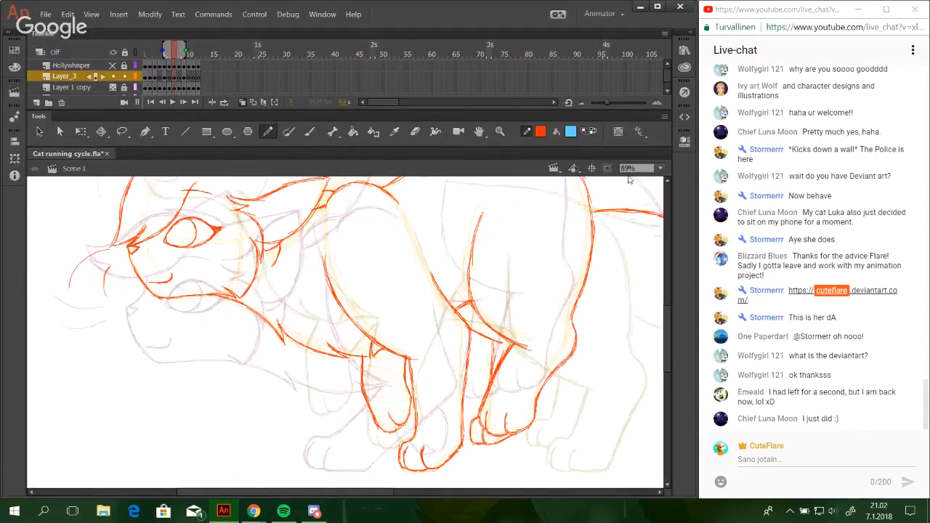
Play the whole running cycle with the full stage in view, and stop the playback.
left_click(660, 168)
left_click(655, 205)
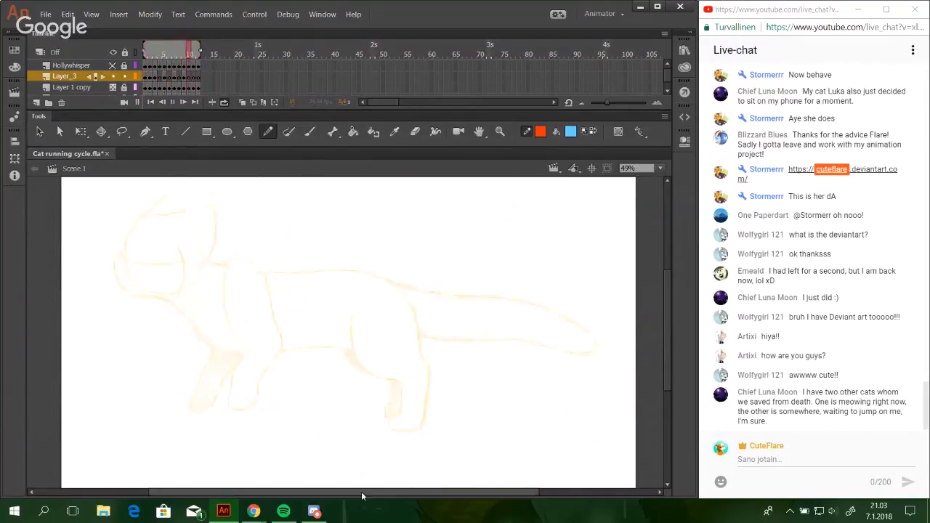
left_click_drag(362, 492, 348, 492)
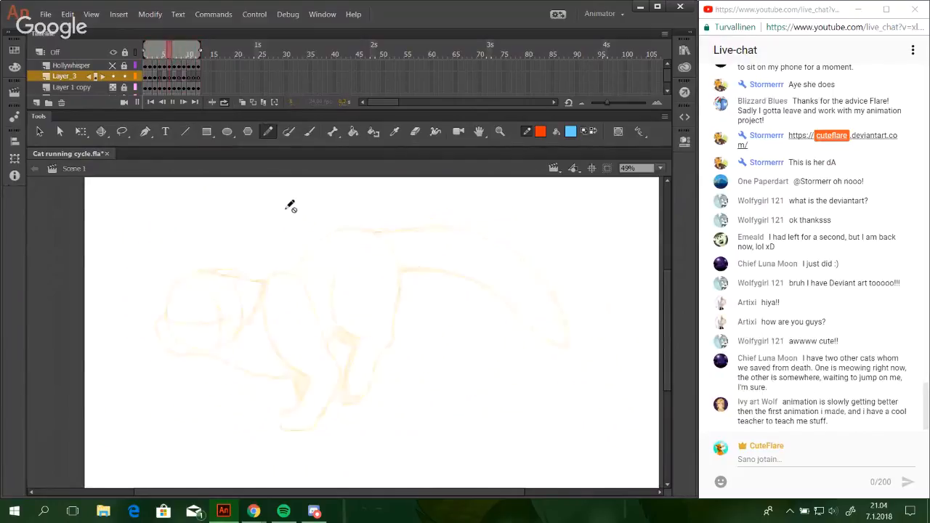
left_click(174, 102)
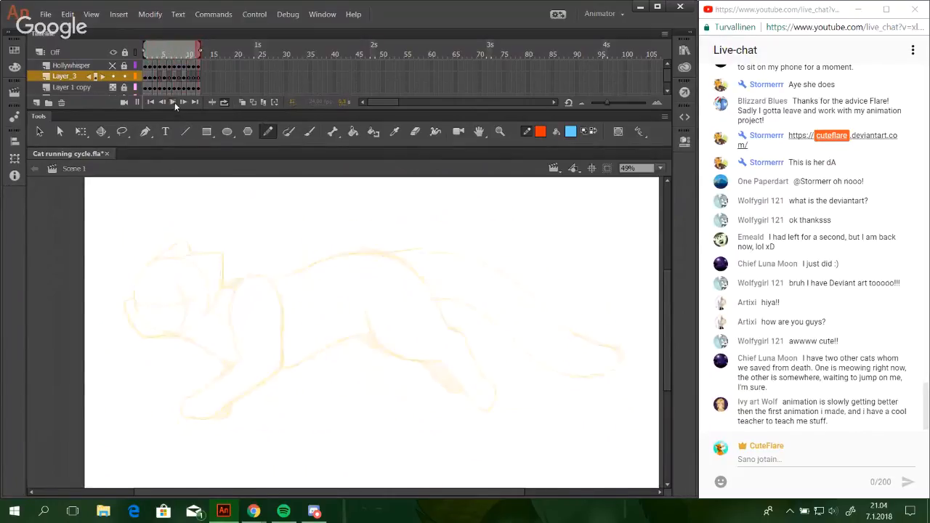
Turn onion skinning back on and check the poses around frame 8.
left_click(155, 54)
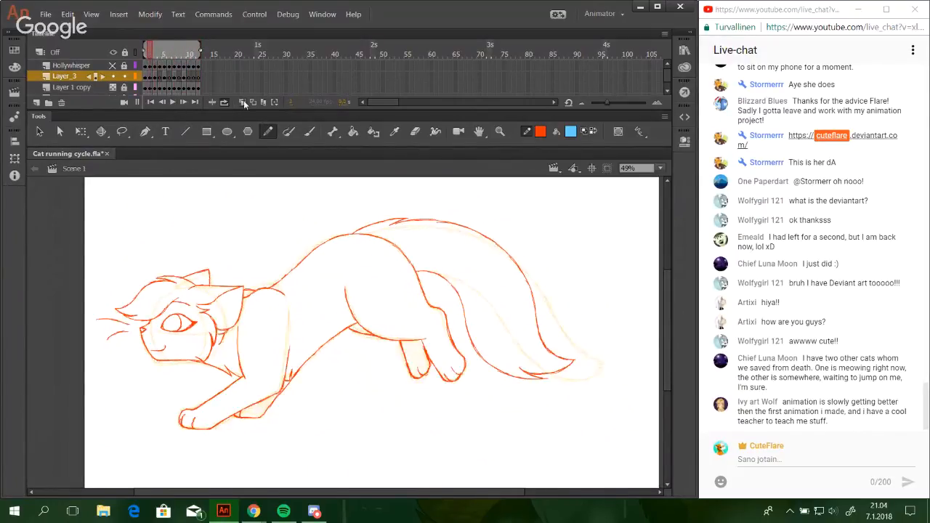
left_click(243, 102)
left_click(179, 53)
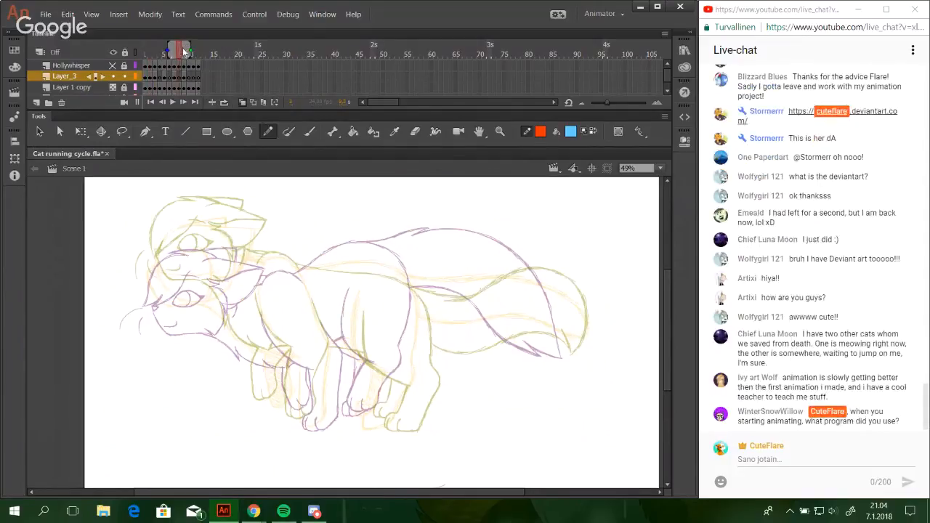
left_click(188, 52)
Copy the line art of frame 1 on Layer_3 and paste it into frame 13 of the same layer.
left_click(146, 77)
right_click(148, 77)
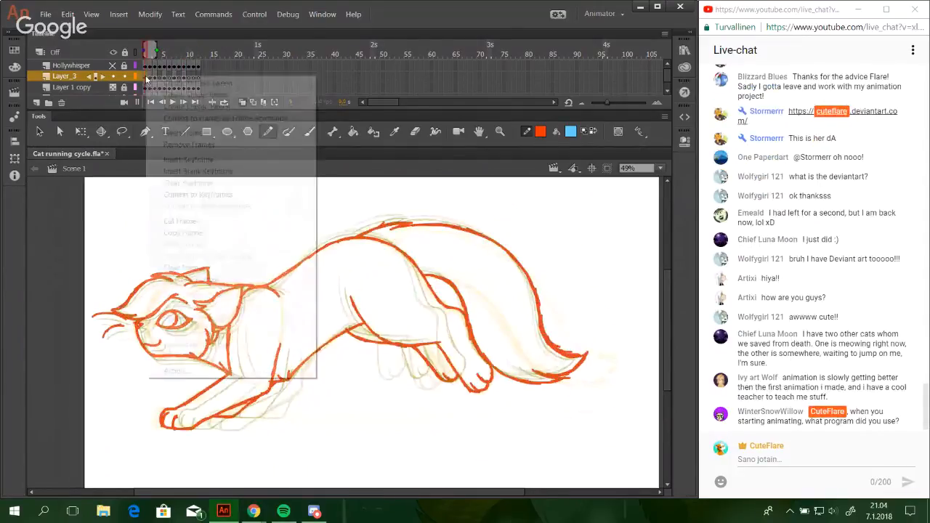
left_click(184, 232)
left_click(203, 77)
right_click(204, 79)
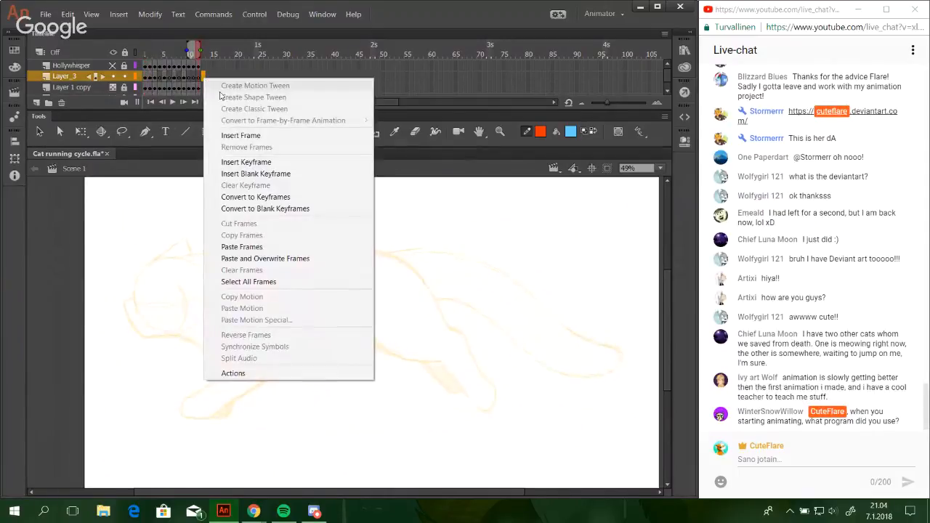
left_click(247, 245)
On frame 11 of Layer_3, draw the small zigzag fur tuft at the base of the near ear in red.
left_click(194, 57)
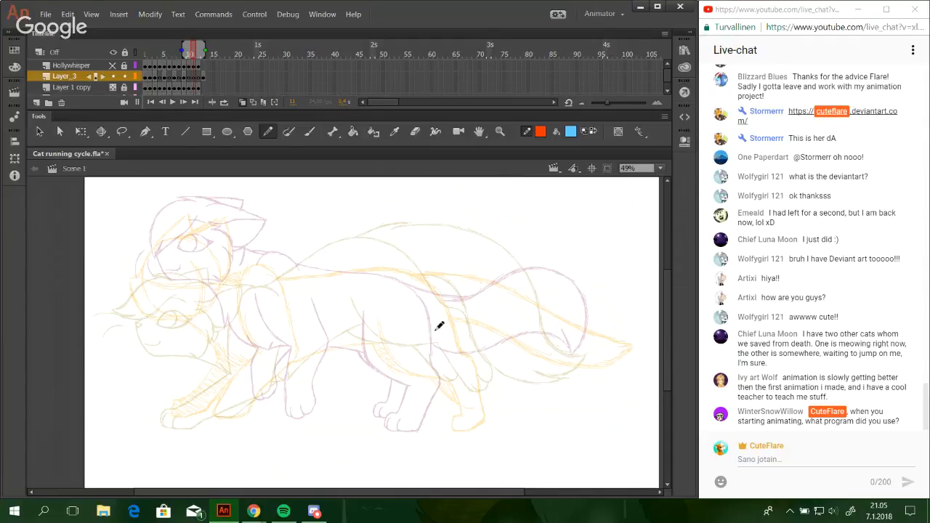
left_click(501, 130)
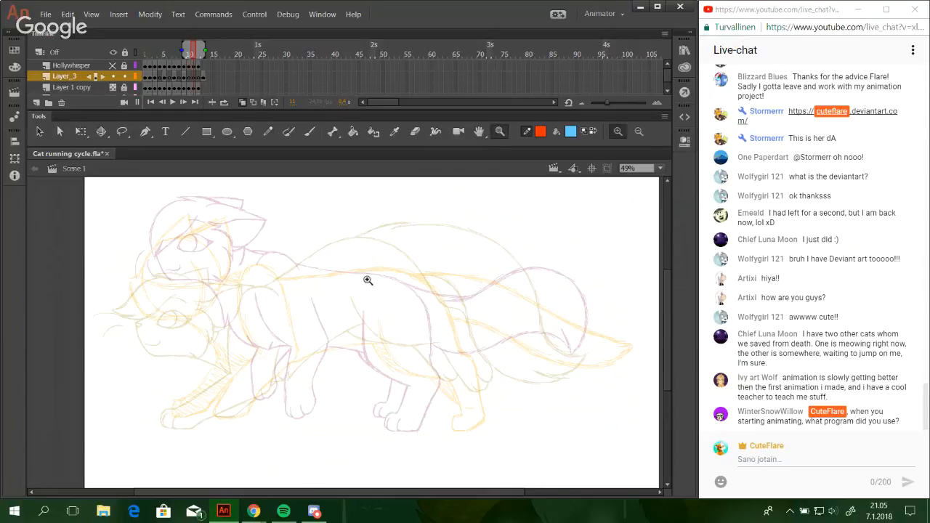
left_click_drag(124, 242, 327, 363)
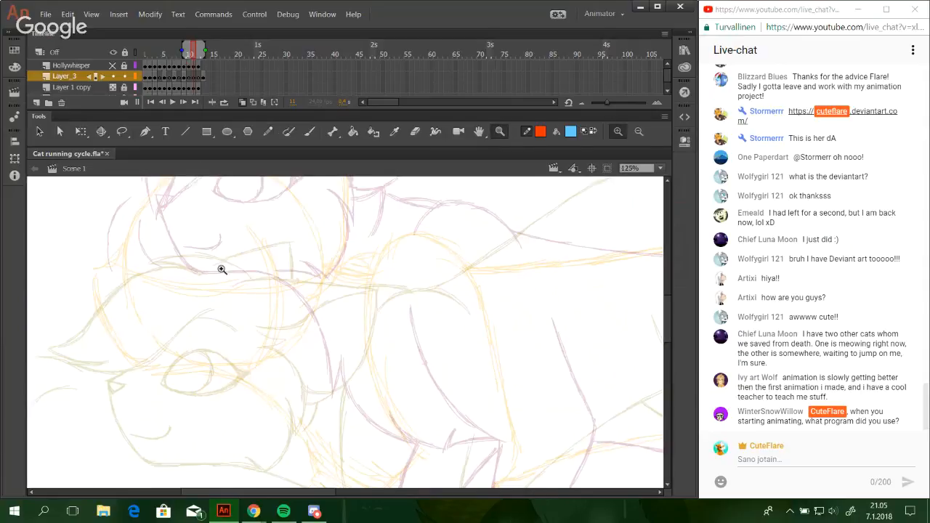
key("y")
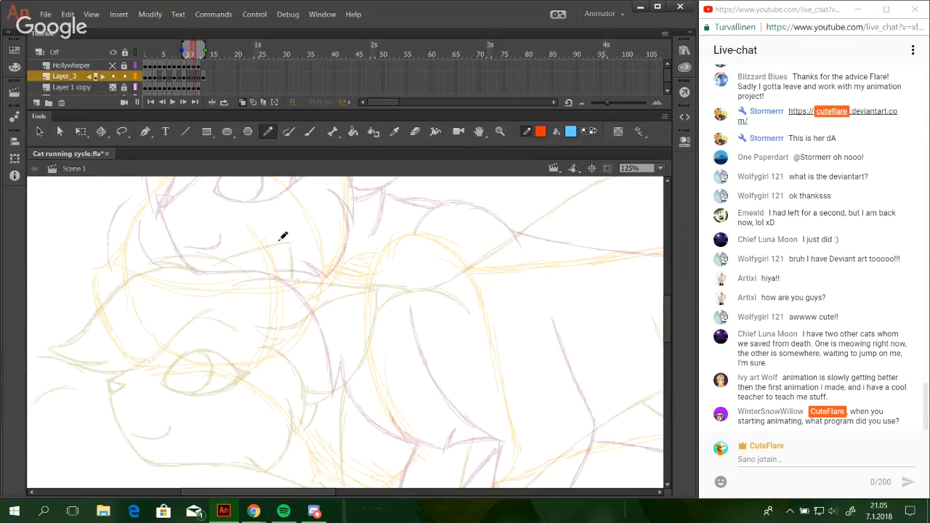
left_click(500, 132)
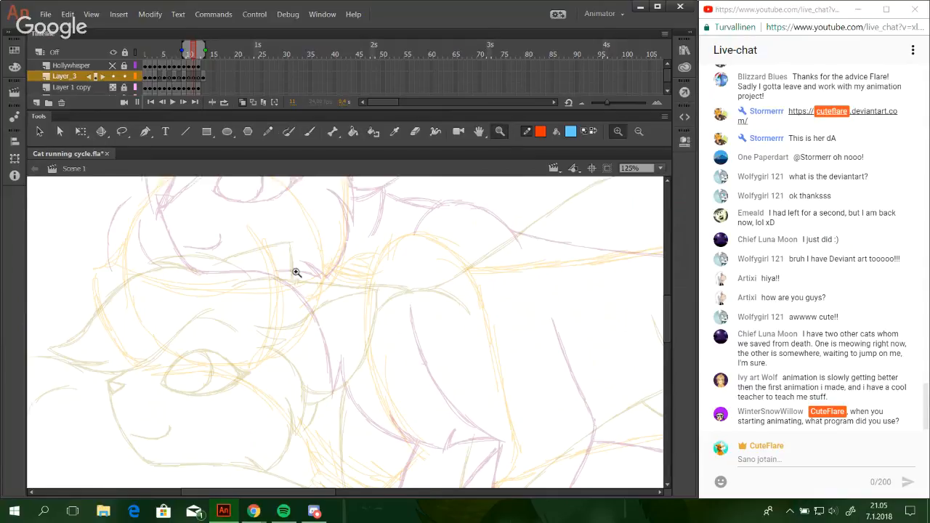
left_click_drag(63, 199, 417, 439)
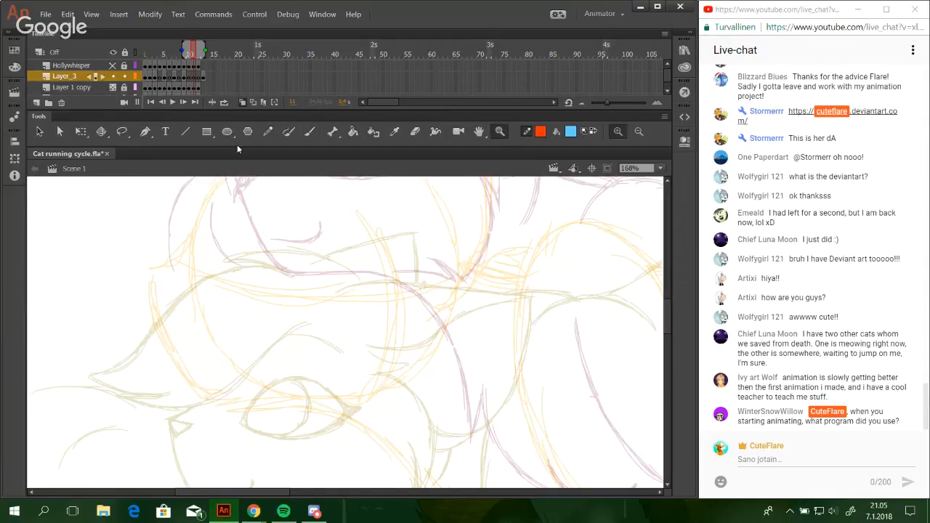
left_click(268, 131)
mouse_move(347, 251)
left_mouse_down()
mouse_move(378, 352)
mouse_move(362, 357)
mouse_move(380, 213)
mouse_move(346, 362)
left_mouse_up()
mouse_move(356, 307)
left_mouse_down()
mouse_move(400, 359)
mouse_move(426, 351)
left_mouse_up()
mouse_move(441, 305)
left_mouse_down()
mouse_move(439, 243)
mouse_move(457, 188)
left_mouse_up()
left_click_drag(382, 257, 427, 278)
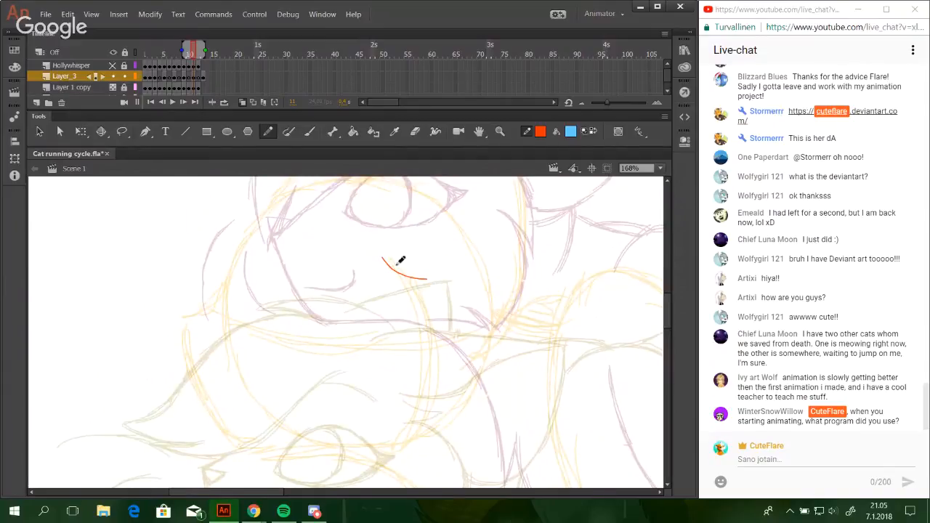
key("ctrl+z")
left_click_drag(383, 257, 423, 276)
mouse_move(423, 276)
left_mouse_down()
mouse_move(381, 258)
mouse_move(423, 276)
left_mouse_up()
key("ctrl+z")
mouse_move(424, 275)
left_mouse_down()
mouse_move(386, 258)
mouse_move(430, 272)
mouse_move(392, 285)
left_mouse_up()
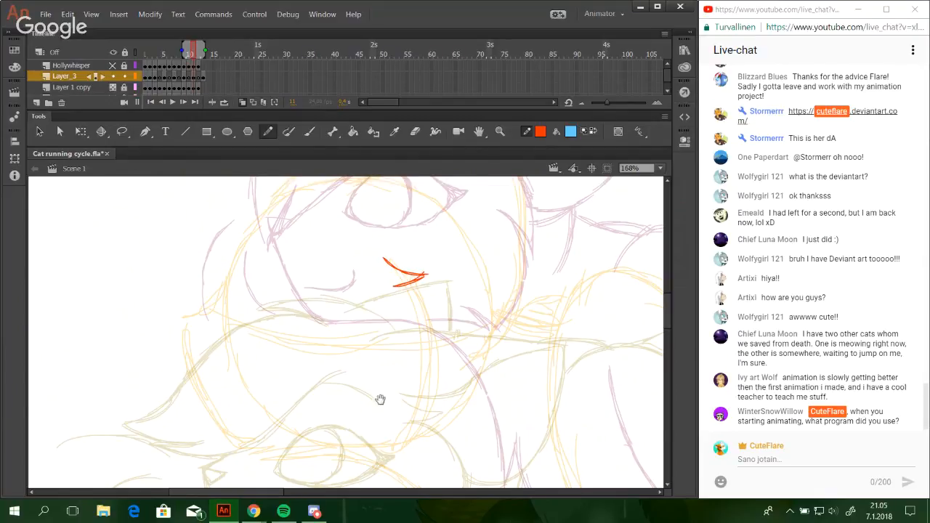
Draw the pointed fur tuft at the cheek, below the ear tuft, with short overlapping pencil strokes.
left_click_drag(391, 375, 394, 315)
mouse_move(382, 353)
left_mouse_down()
mouse_move(368, 287)
mouse_move(361, 311)
left_mouse_up()
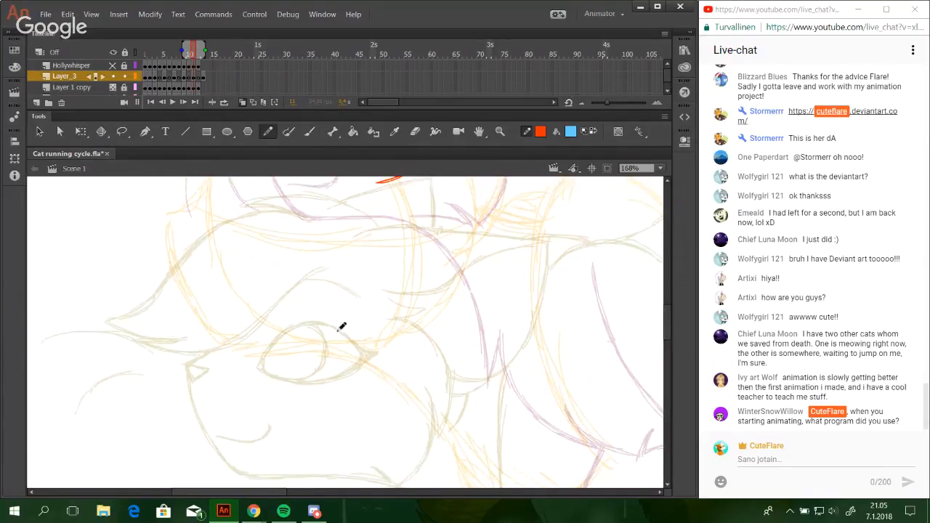
mouse_move(339, 340)
left_mouse_down()
mouse_move(383, 344)
mouse_move(367, 345)
mouse_move(392, 355)
mouse_move(377, 340)
left_mouse_up()
key("ctrl+z")
key("ctrl+z")
key("ctrl+z")
key("ctrl+z")
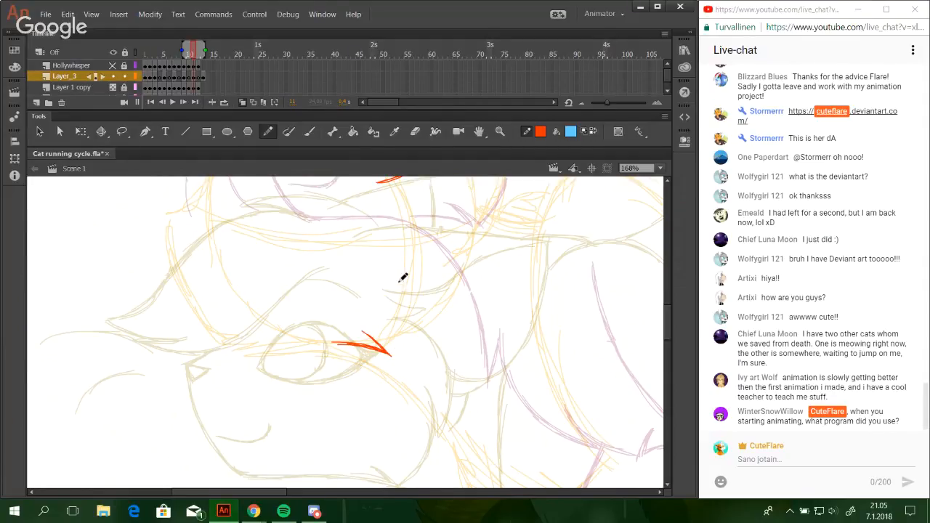
Draw a curved line from the ear tuft's lower end down the back of the head.
left_click_drag(668, 335, 652, 322)
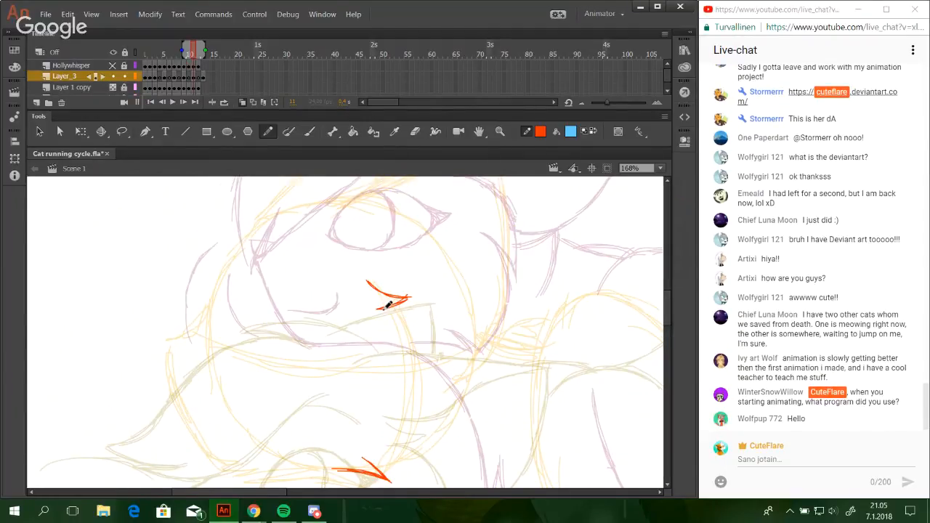
left_click_drag(665, 303, 664, 312)
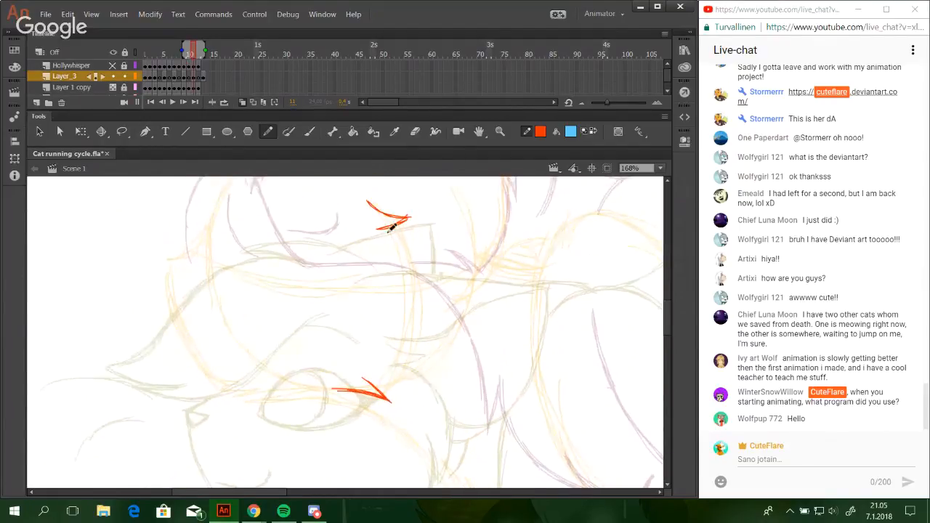
mouse_move(409, 218)
left_mouse_down()
mouse_move(378, 230)
mouse_move(423, 244)
mouse_move(438, 289)
left_mouse_up()
key("ctrl+z")
left_click_drag(402, 235, 437, 288)
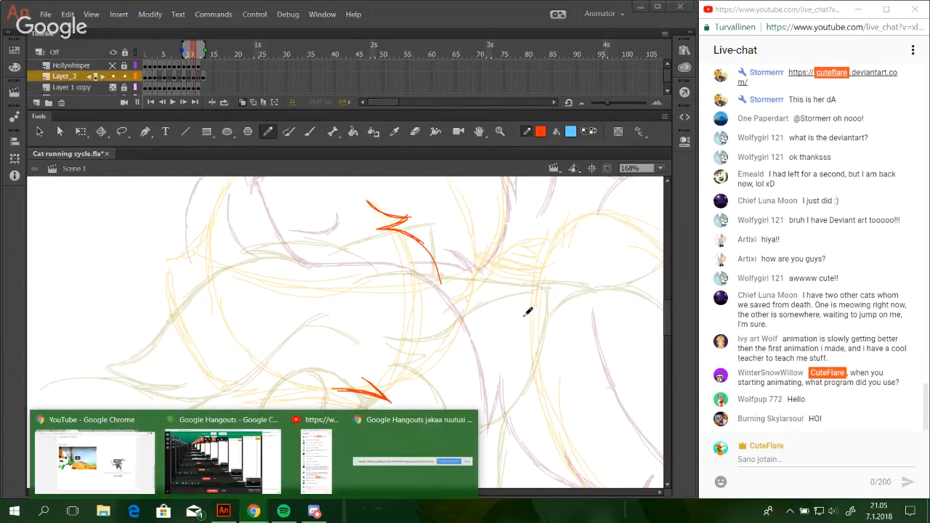
left_click_drag(525, 317, 557, 383)
key("ctrl+z")
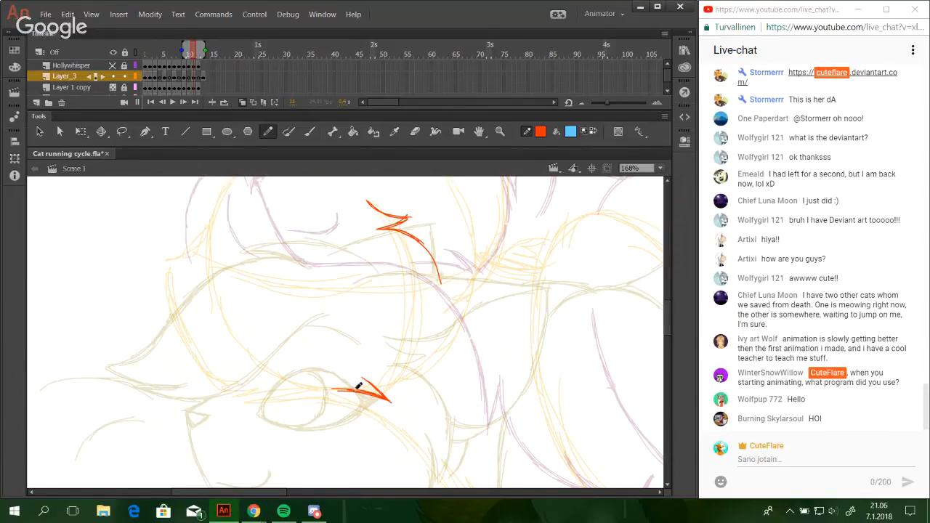
Reinforce the cheek tuft and draw the curved cheek line rising from its point towards the ear.
left_click_drag(362, 375, 394, 399)
mouse_move(412, 370)
left_mouse_down()
mouse_move(401, 337)
mouse_move(381, 352)
mouse_move(355, 333)
mouse_move(383, 355)
left_mouse_up()
key("ctrl+z")
key("ctrl+z")
mouse_move(346, 332)
left_mouse_down()
mouse_move(404, 350)
mouse_move(407, 335)
mouse_move(392, 360)
mouse_move(420, 318)
left_mouse_up()
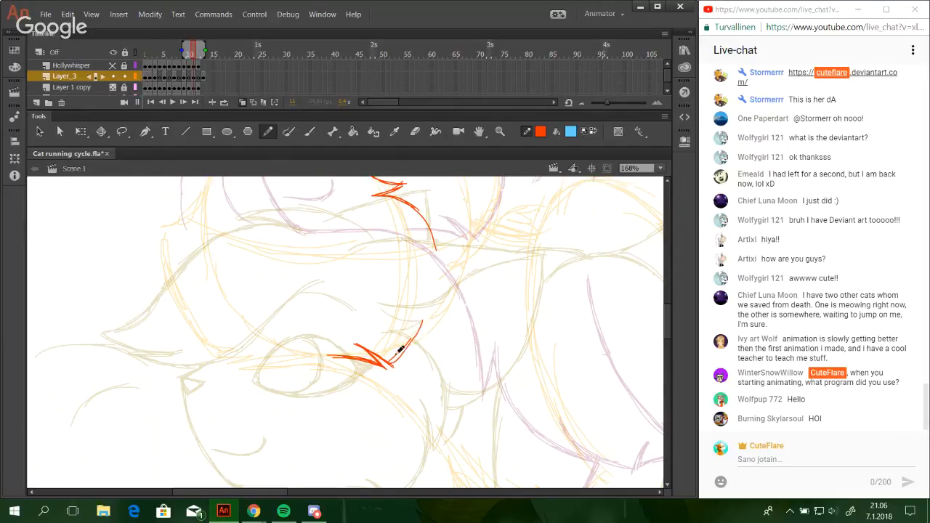
left_click_drag(397, 356, 426, 305)
mouse_move(410, 342)
left_mouse_down()
mouse_move(421, 289)
mouse_move(430, 298)
mouse_move(425, 306)
mouse_move(409, 256)
left_mouse_up()
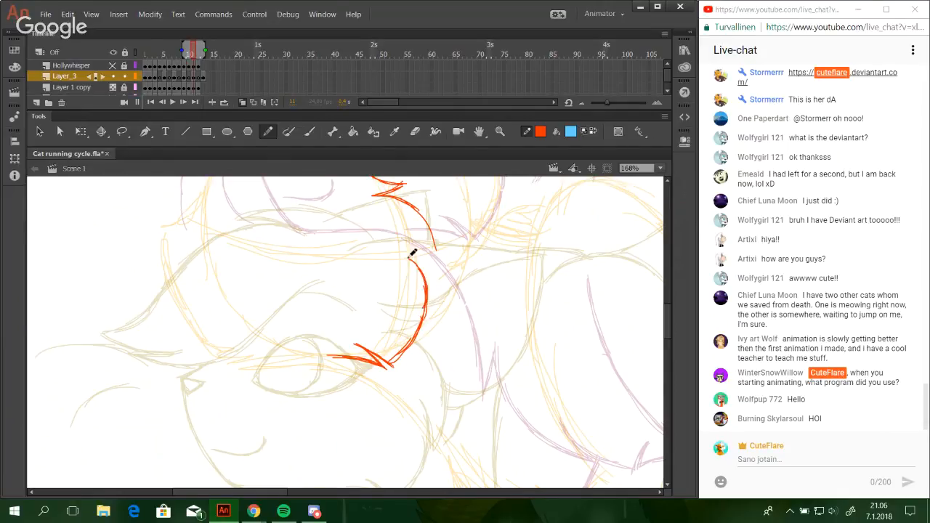
Thicken the upper end of the cheek curve with overlapping strokes and taper it inward to a point.
mouse_move(442, 371)
left_mouse_down()
mouse_move(438, 328)
mouse_move(437, 389)
left_mouse_up()
left_click_drag(409, 355, 417, 298)
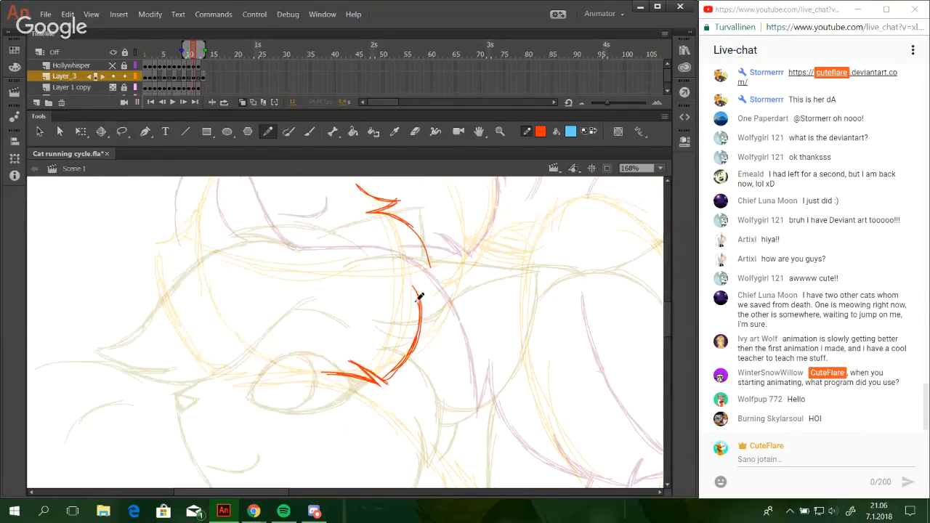
left_click_drag(415, 337, 407, 280)
mouse_move(419, 320)
left_mouse_down()
mouse_move(421, 293)
mouse_move(400, 268)
mouse_move(425, 311)
mouse_move(401, 266)
left_mouse_up()
key("ctrl+z")
key("ctrl+z")
key("ctrl+z")
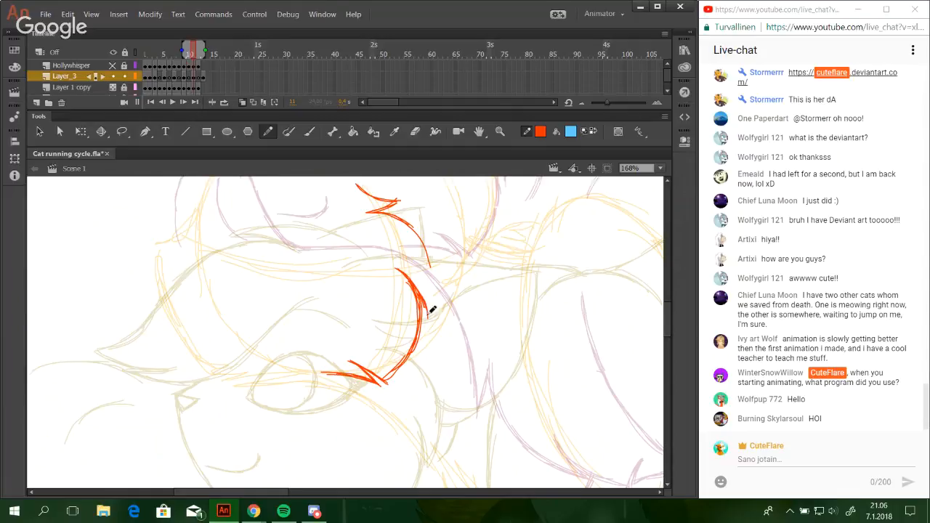
Extend the curve from the ear tuft downward until it meets the cheek line.
mouse_move(430, 313)
left_mouse_down()
mouse_move(426, 245)
mouse_move(429, 260)
left_mouse_up()
key("ctrl+z")
scroll(429, 341, "up", 2)
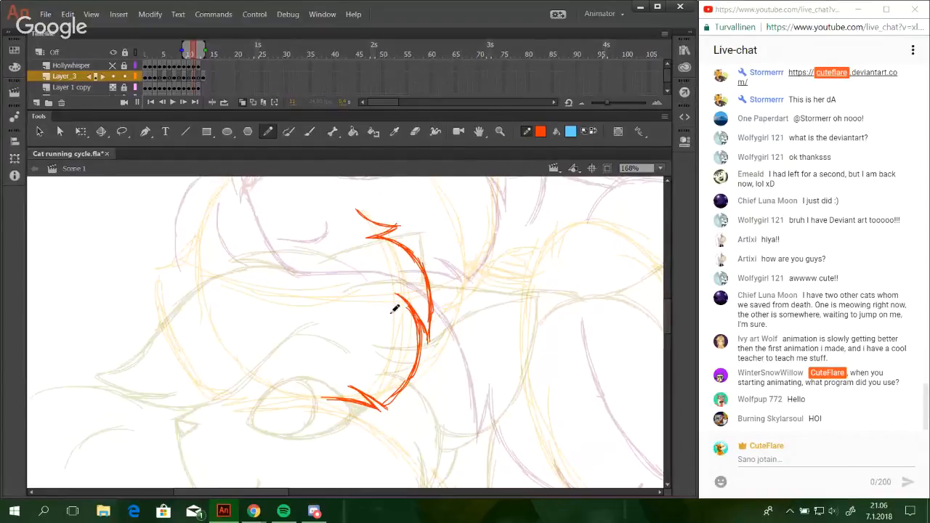
Draw the near ear's front edge as an S-shaped line from above the ear tuft up to a pointed tip.
mouse_move(395, 307)
left_mouse_down()
mouse_move(442, 394)
mouse_move(423, 439)
left_mouse_up()
mouse_move(503, 326)
left_mouse_down()
mouse_move(446, 311)
mouse_move(449, 333)
left_mouse_up()
left_click_drag(407, 295, 417, 312)
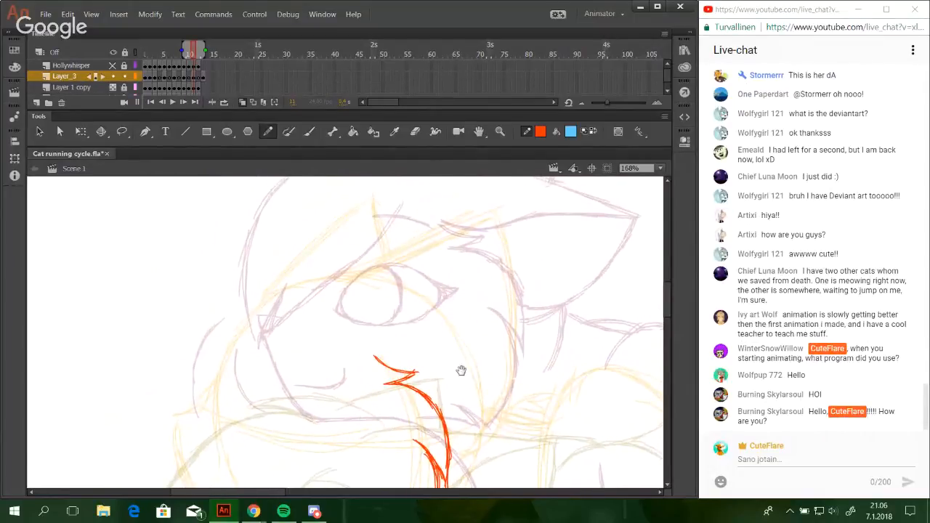
mouse_move(461, 370)
left_mouse_down()
mouse_move(415, 211)
mouse_move(381, 232)
mouse_move(375, 258)
mouse_move(471, 399)
mouse_move(437, 421)
left_mouse_up()
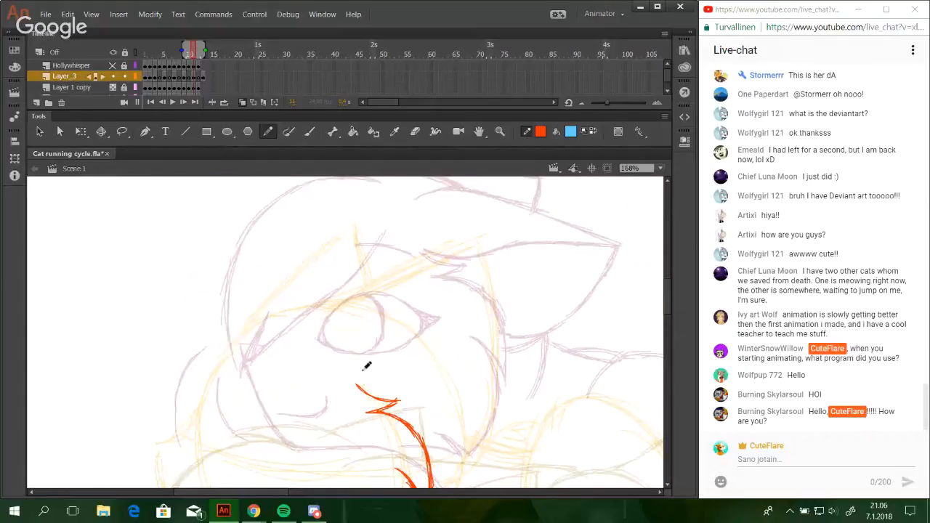
key("ctrl+z")
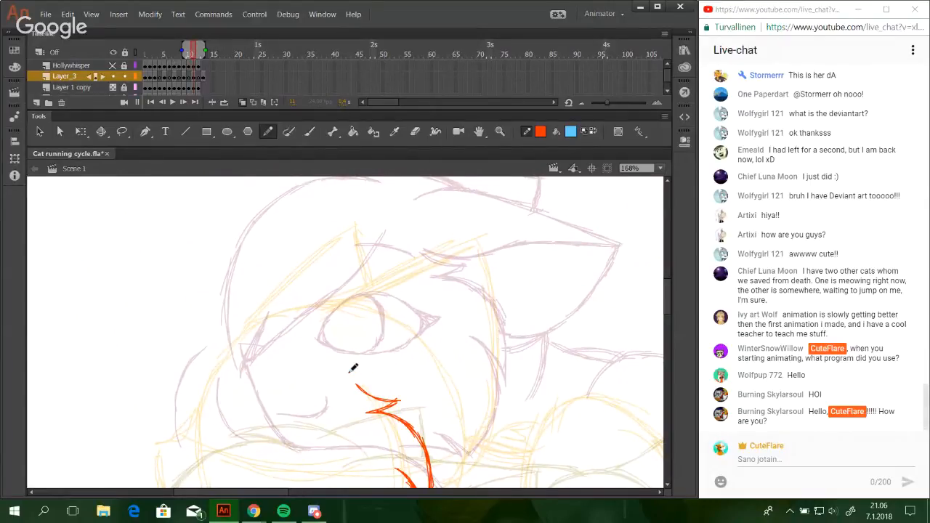
left_click_drag(351, 373, 386, 355)
left_click_drag(395, 314, 441, 254)
left_click_drag(401, 300, 452, 247)
mouse_move(416, 276)
left_mouse_down()
mouse_move(458, 240)
mouse_move(424, 269)
mouse_move(460, 240)
left_mouse_up()
key("ctrl+z")
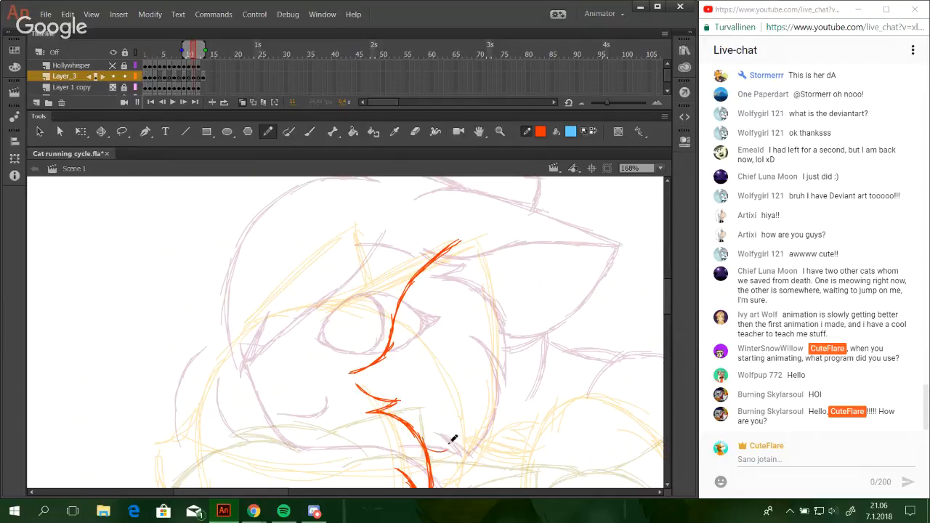
Draw the near ear's rounded base and its back edge up to the tip, closing the ear outline.
mouse_move(427, 454)
left_mouse_down()
mouse_move(463, 433)
mouse_move(474, 411)
left_mouse_up()
key("ctrl+z")
left_click_drag(455, 444, 480, 405)
key("ctrl+z")
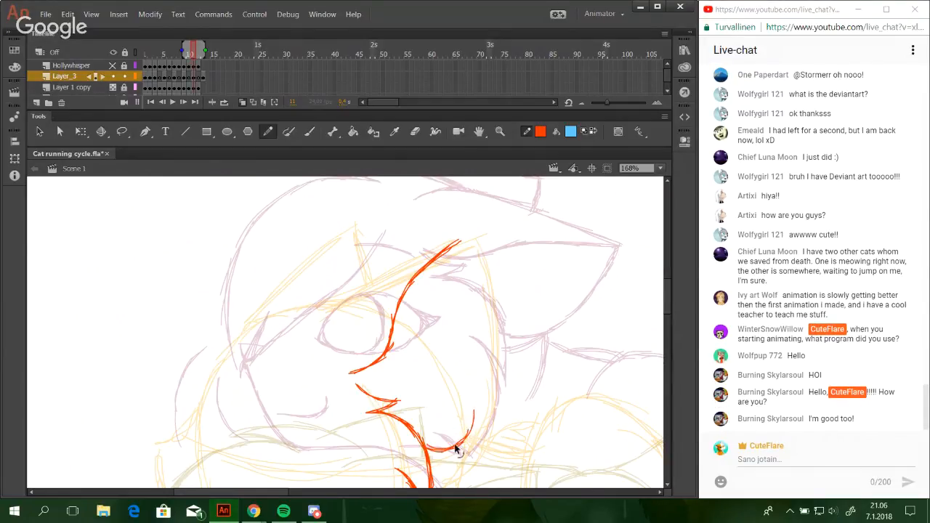
key("ctrl+z")
mouse_move(455, 446)
left_mouse_down()
mouse_move(485, 378)
mouse_move(480, 361)
left_mouse_up()
left_click_drag(481, 399, 473, 300)
left_click_drag(482, 382, 464, 250)
mouse_move(478, 324)
left_mouse_down()
mouse_move(465, 253)
mouse_move(474, 291)
left_mouse_up()
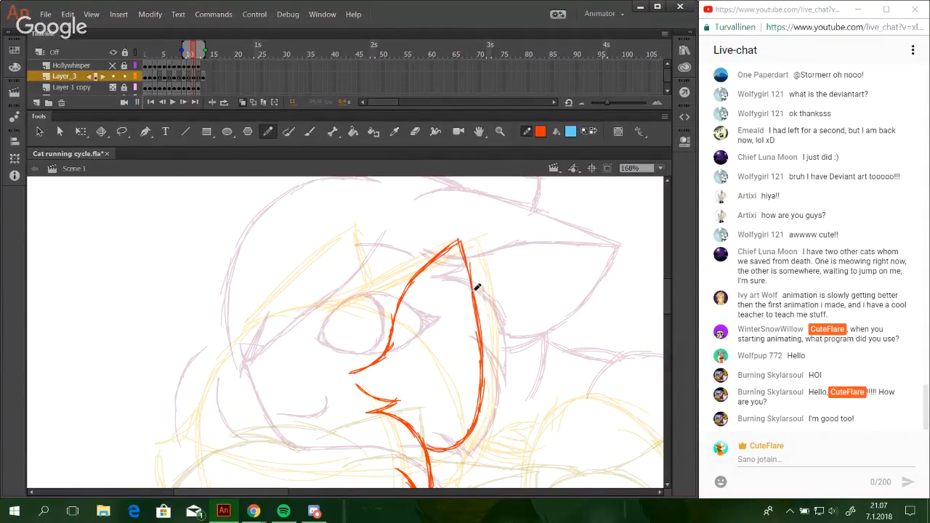
mouse_move(463, 250)
left_mouse_down()
mouse_move(480, 310)
mouse_move(468, 279)
mouse_move(472, 293)
mouse_move(436, 305)
mouse_move(434, 218)
left_mouse_up()
Add a short curved line just beneath the rounded base of the near ear.
key("space")
mouse_move(444, 396)
left_mouse_down()
mouse_move(446, 315)
mouse_move(458, 446)
left_mouse_up()
mouse_move(370, 325)
left_mouse_down()
mouse_move(395, 316)
mouse_move(368, 328)
mouse_move(409, 289)
left_mouse_up()
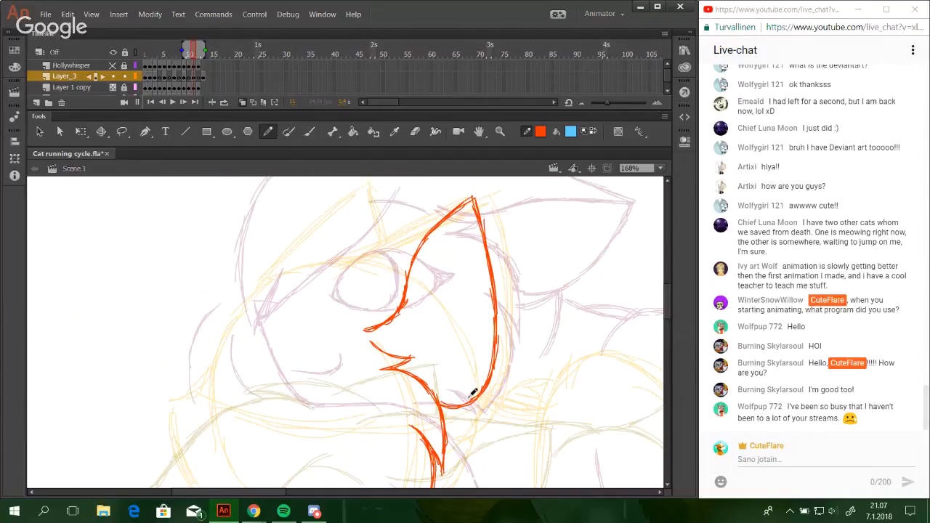
mouse_move(480, 399)
left_mouse_down()
mouse_move(448, 425)
mouse_move(481, 394)
left_mouse_up()
key("ctrl+z")
Draw the long sloping line from the forehead up to the near ear's tip.
key("ctrl+z")
key("ctrl+z")
key("ctrl+z")
key("ctrl+z")
left_click_drag(332, 292, 349, 263)
key("ctrl+z")
left_click_drag(334, 282, 424, 225)
key("ctrl+z")
key("ctrl+z")
key("ctrl+z")
key("ctrl+z")
key("ctrl+z")
key("ctrl+z")
left_click_drag(340, 279, 453, 206)
key("ctrl+z")
key("ctrl+z")
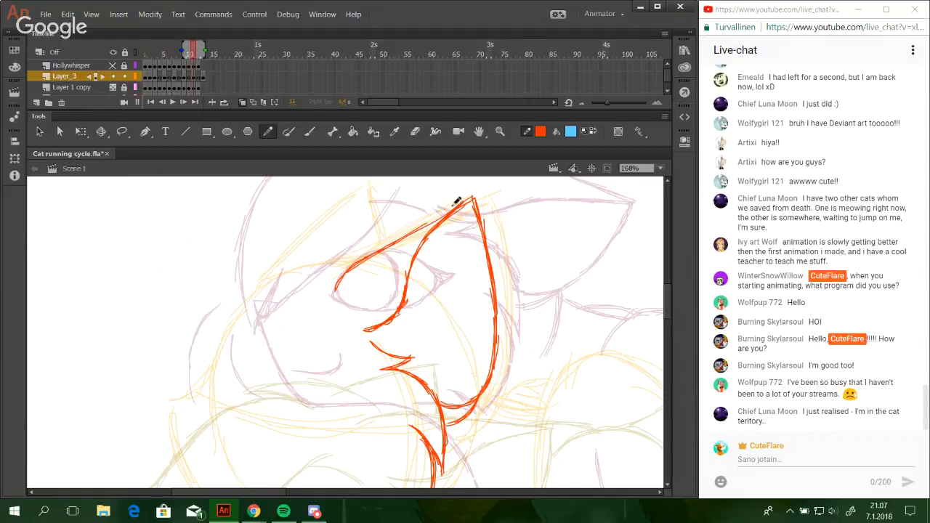
Reinforce the upper part of the sloping line where it runs into the ear tip.
left_click_drag(389, 246, 465, 200)
key("ctrl+z")
key("ctrl+z")
left_click_drag(386, 247, 466, 198)
left_click_drag(407, 234, 470, 200)
mouse_move(411, 232)
left_mouse_down()
mouse_move(474, 215)
mouse_move(453, 214)
mouse_move(475, 199)
left_mouse_up()
key("ctrl+z")
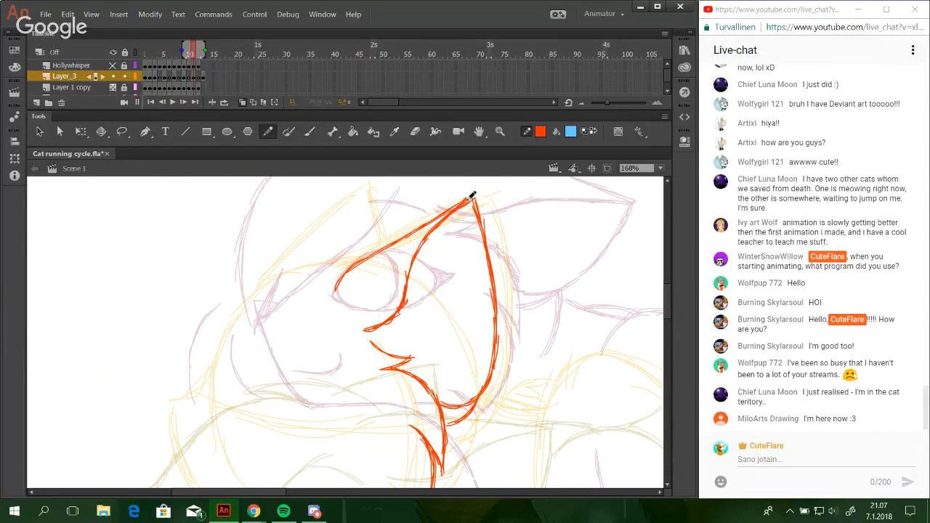
Draw a short curved line running down from the back of the ear's base, behind the cheek.
mouse_move(446, 326)
left_mouse_down()
mouse_move(445, 264)
mouse_move(466, 181)
left_mouse_up()
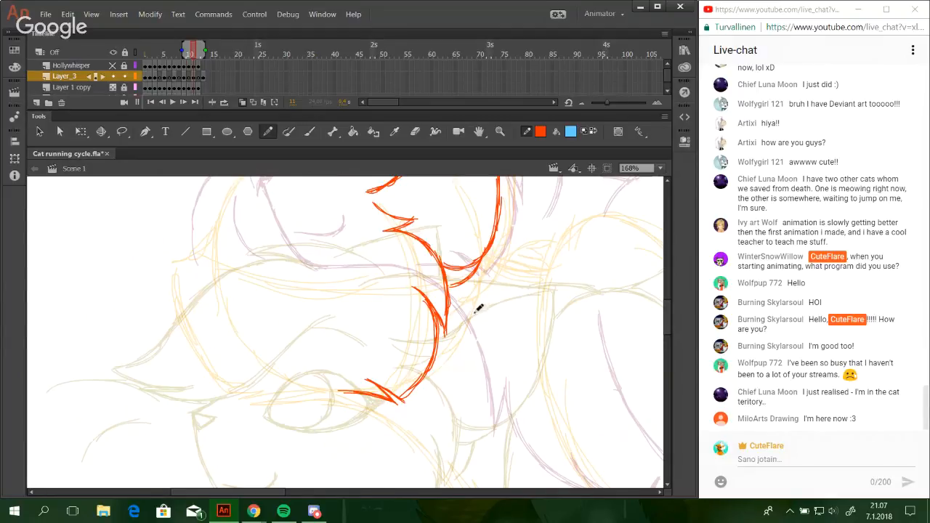
left_click_drag(477, 313, 485, 266)
key("ctrl+z")
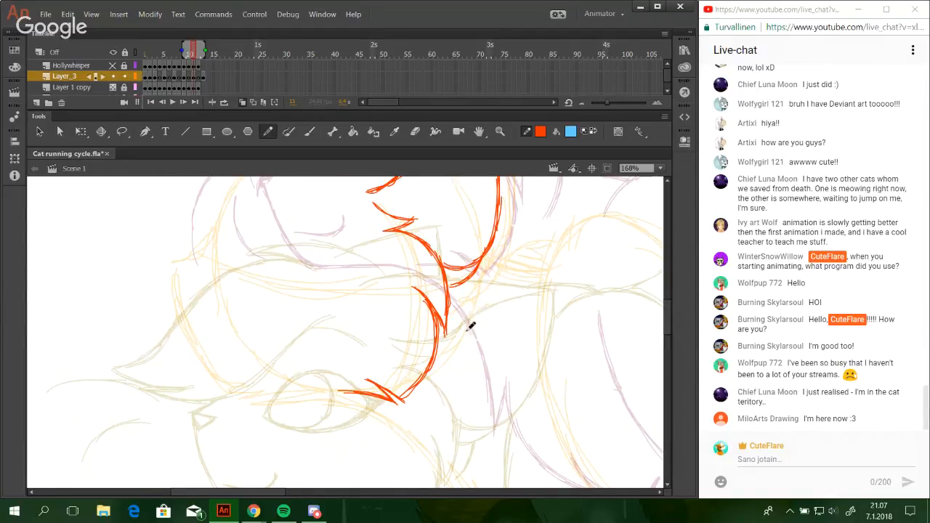
left_click_drag(469, 332, 485, 273)
key("ctrl+z")
key("ctrl+z")
key("ctrl+z")
mouse_move(470, 324)
left_mouse_down()
mouse_move(487, 249)
mouse_move(479, 298)
left_mouse_up()
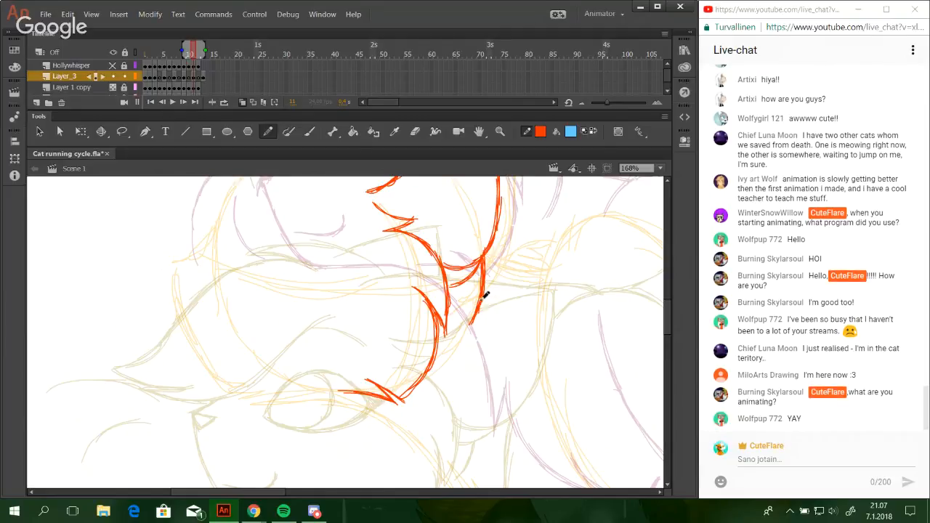
Draw the arched upper edge of the pointed shape in front of the near ear, joining the sloping forehead line.
left_click_drag(457, 233, 484, 361)
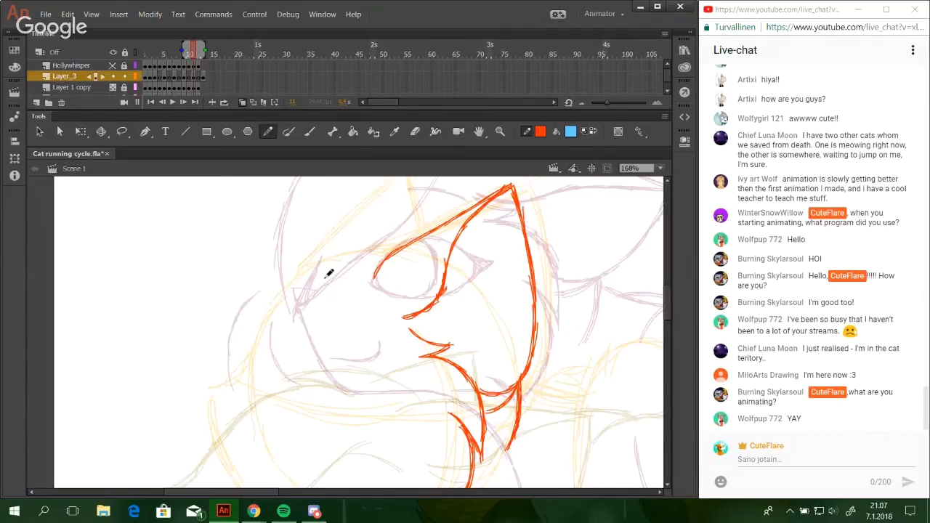
mouse_move(332, 262)
left_mouse_down()
mouse_move(355, 395)
mouse_move(374, 310)
left_mouse_up()
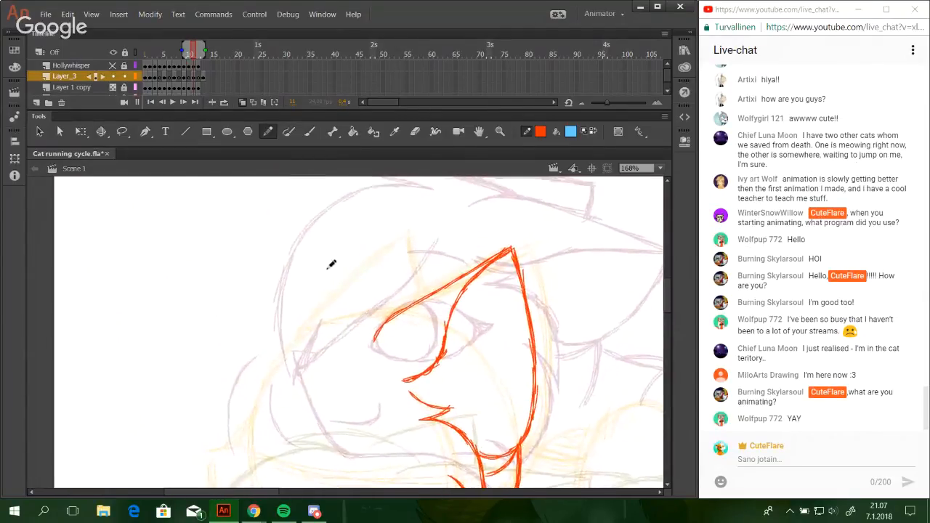
left_click_drag(307, 278, 393, 300)
left_click_drag(313, 279, 400, 306)
key("ctrl+z")
left_click_drag(341, 281, 410, 307)
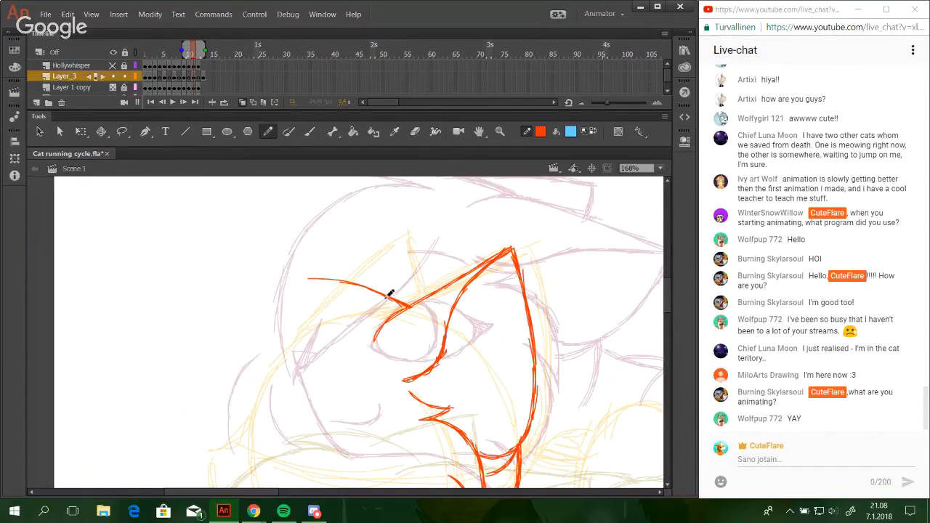
left_click_drag(370, 289, 408, 305)
Draw the short lower edge of the pointed shape on the forehead and reinforce its tip.
left_click_drag(309, 275, 356, 300)
key("ctrl+z")
left_click_drag(308, 279, 356, 302)
left_click_drag(307, 278, 382, 295)
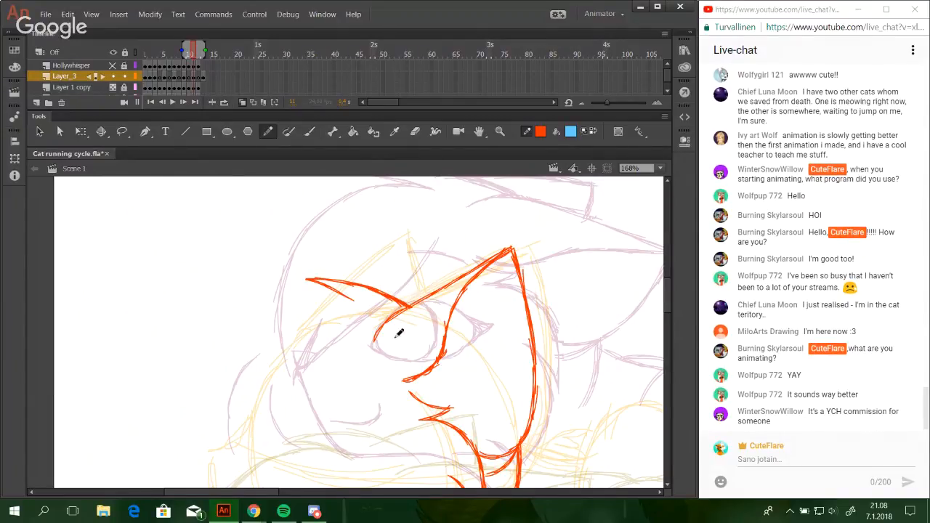
Draw the long curved lower edge of the forelock, sweeping forward and upward in front of the forehead.
key("space")
mouse_move(315, 403)
left_mouse_down()
mouse_move(332, 286)
mouse_move(402, 241)
mouse_move(346, 235)
mouse_move(402, 347)
mouse_move(380, 390)
mouse_move(359, 254)
mouse_move(344, 310)
mouse_move(338, 266)
mouse_move(353, 324)
left_mouse_up()
key("space")
mouse_move(341, 262)
left_mouse_down()
mouse_move(333, 276)
mouse_move(339, 362)
left_mouse_up()
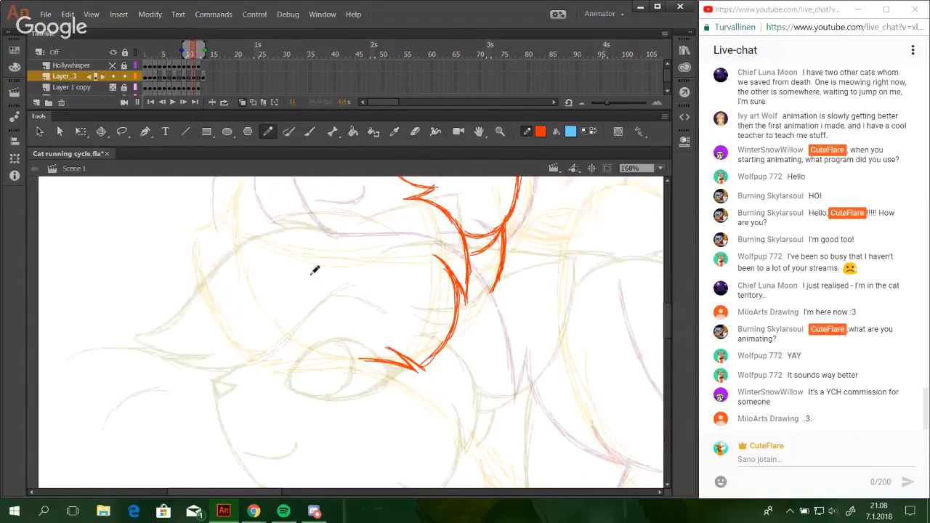
key("space")
mouse_move(291, 245)
left_mouse_down()
mouse_move(337, 239)
mouse_move(412, 293)
mouse_move(365, 401)
mouse_move(383, 258)
mouse_move(368, 339)
left_mouse_up()
left_click_drag(225, 223, 284, 264)
key("ctrl+z")
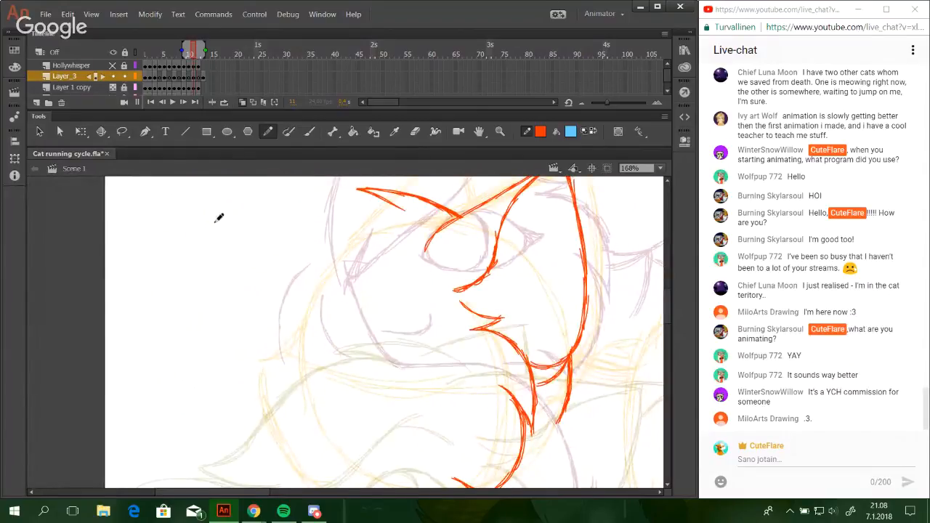
mouse_move(216, 228)
left_mouse_down()
mouse_move(241, 250)
mouse_move(334, 292)
left_mouse_up()
left_click_drag(273, 282, 381, 282)
left_click_drag(308, 292, 397, 274)
mouse_move(358, 318)
left_mouse_down()
mouse_move(361, 277)
mouse_move(373, 344)
left_mouse_up()
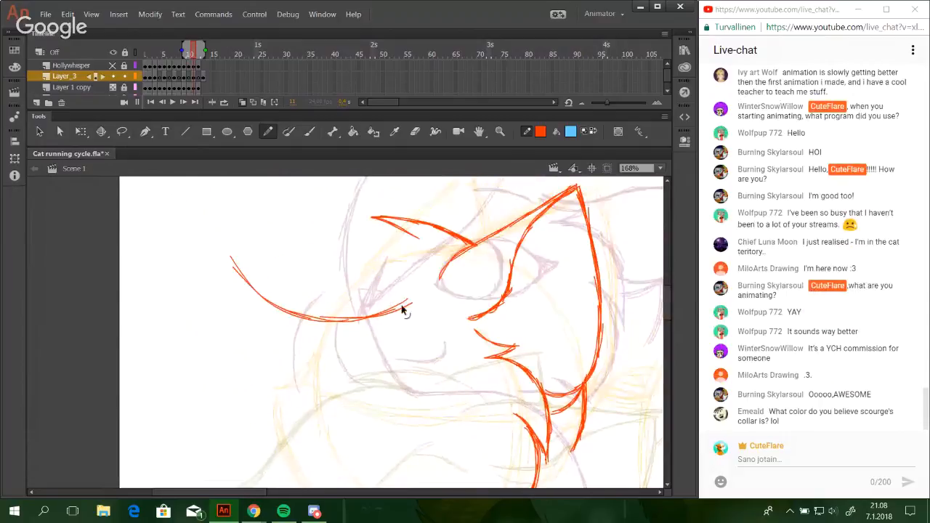
Reinforce the front half of the forelock's lower curve with overlapping strokes.
left_click_drag(286, 310, 235, 269)
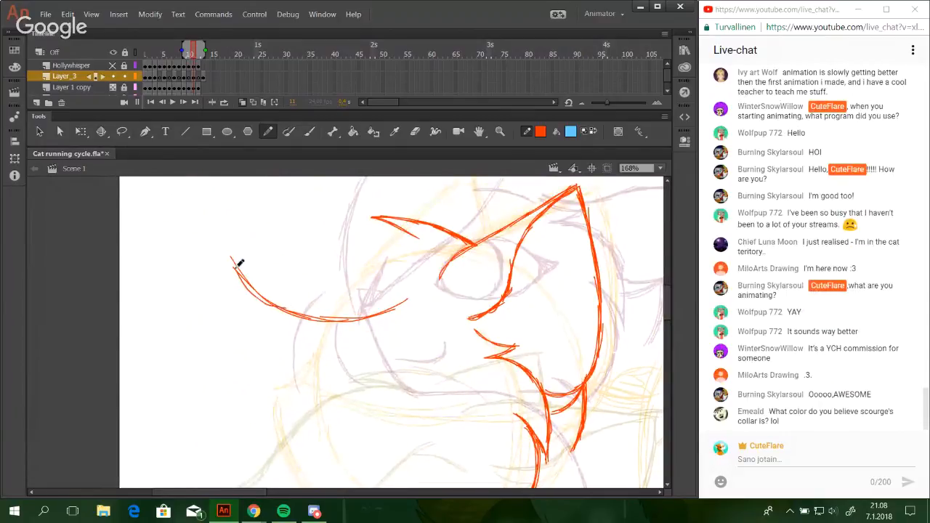
key("ctrl+z")
left_click_drag(298, 279, 307, 327)
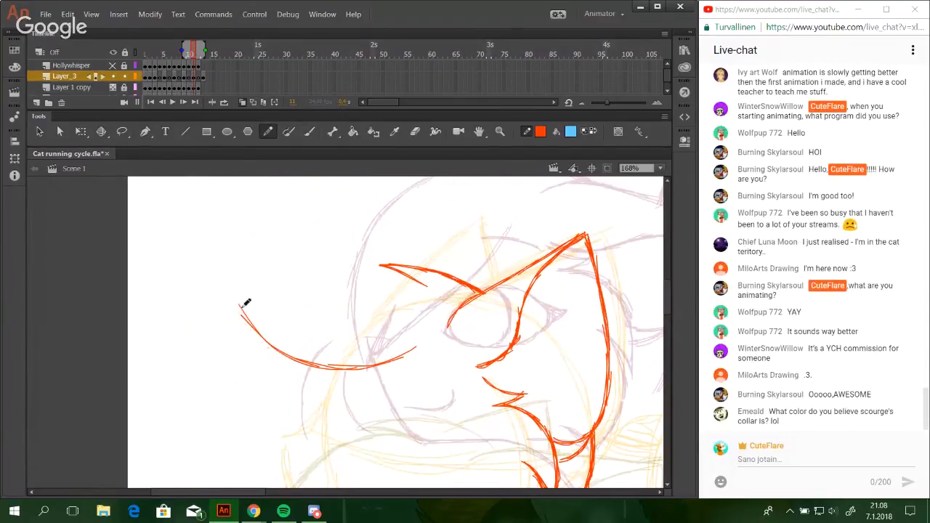
left_click_drag(239, 303, 282, 353)
mouse_move(255, 320)
left_mouse_down()
mouse_move(309, 361)
mouse_move(343, 366)
left_mouse_up()
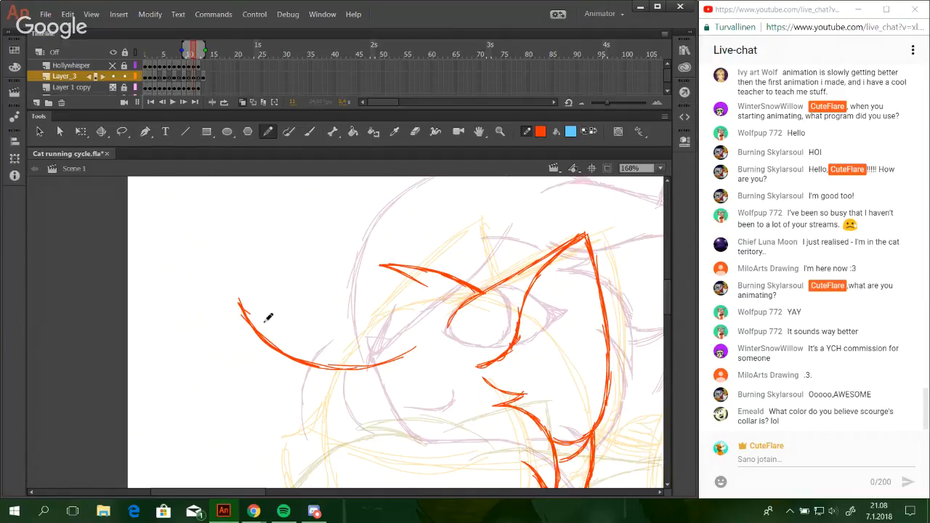
Add a short inner strand line near the forelock's front end and extend the outer curve up into its tip.
left_click_drag(241, 305, 276, 328)
left_click_drag(234, 281, 265, 323)
left_click_drag(233, 281, 267, 324)
mouse_move(232, 275)
left_mouse_down()
mouse_move(259, 321)
mouse_move(236, 295)
mouse_move(264, 322)
left_mouse_up()
Draw the wavy upper edge of the forelock from its front tip back to the pointed tuft on the forehead.
key("space")
mouse_move(308, 339)
left_mouse_down()
mouse_move(268, 205)
mouse_move(321, 327)
left_mouse_up()
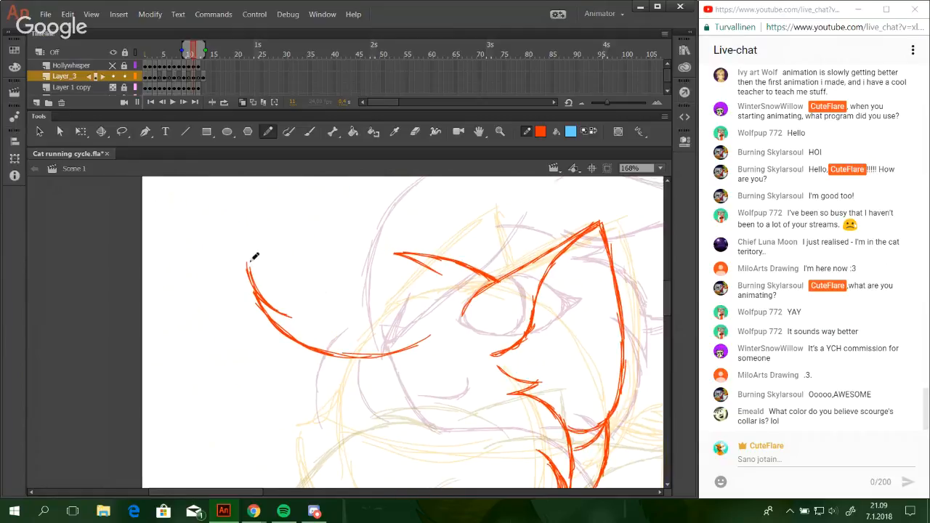
left_click_drag(248, 265, 319, 278)
key("ctrl+z")
key("ctrl+z")
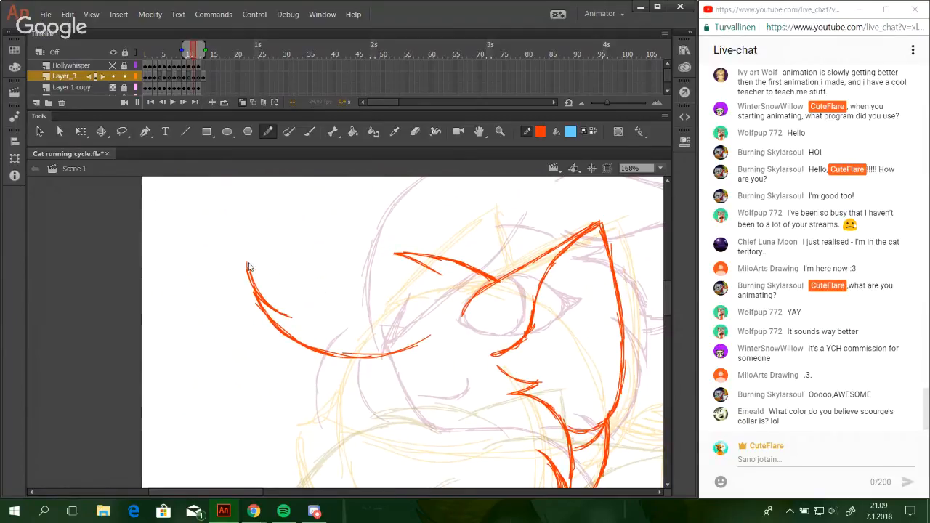
left_click_drag(248, 264, 321, 279)
left_click_drag(261, 272, 340, 272)
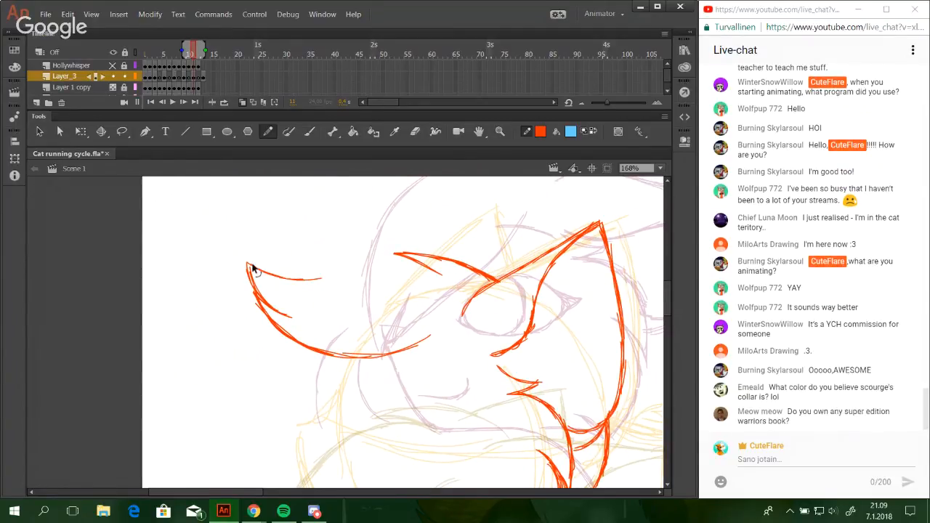
mouse_move(249, 266)
left_mouse_down()
mouse_move(390, 258)
mouse_move(444, 278)
left_mouse_up()
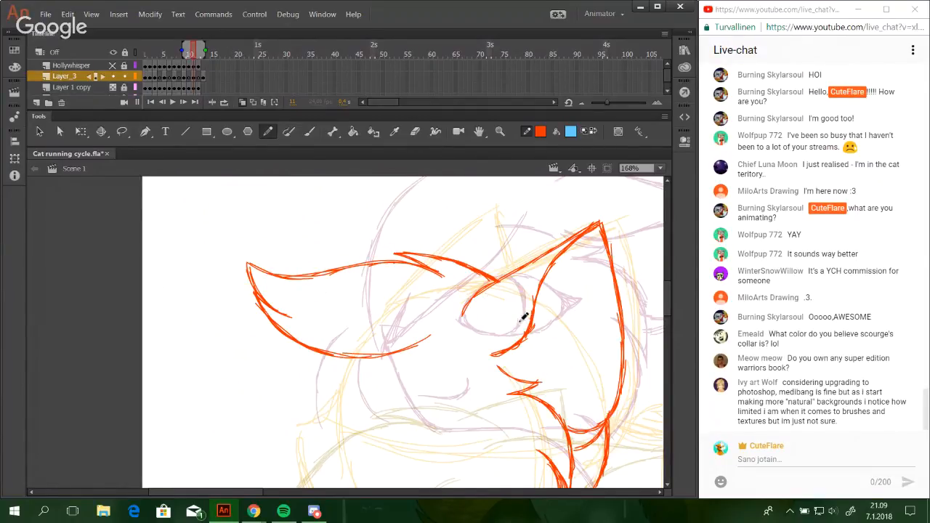
Draw the sloping front edge of the far ear, rising from the forehead tuft to the ear tip.
scroll(666, 299, "up", 5)
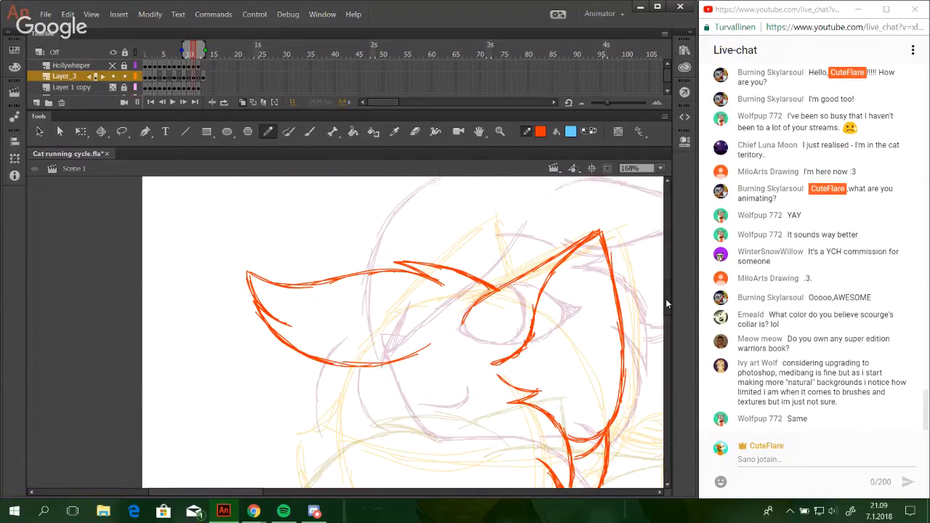
mouse_move(665, 293)
left_mouse_down()
mouse_move(653, 351)
mouse_move(646, 300)
mouse_move(633, 301)
left_mouse_up()
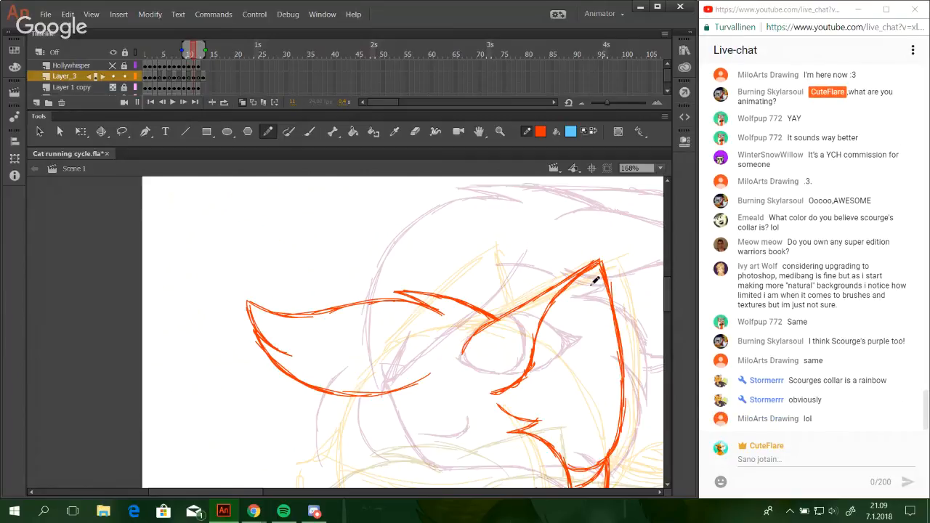
left_click_drag(406, 315, 465, 261)
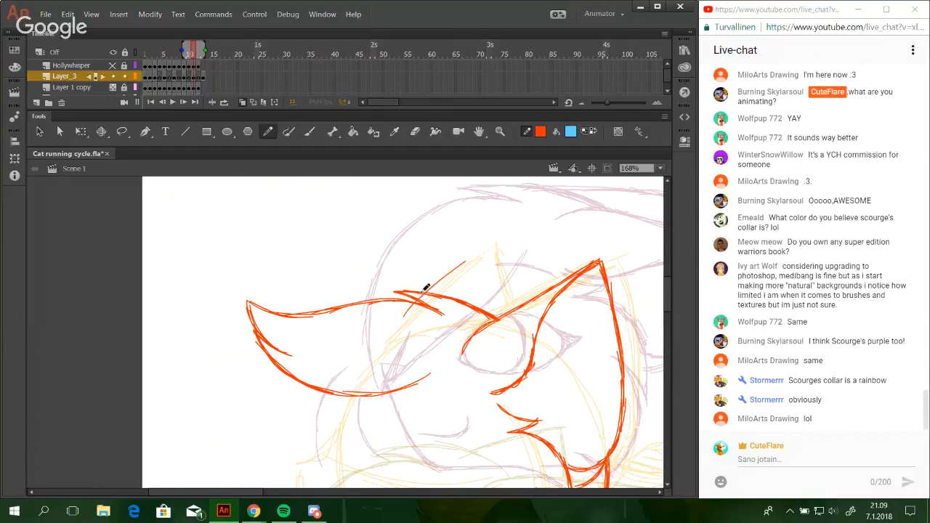
mouse_move(425, 292)
left_mouse_down()
mouse_move(492, 242)
mouse_move(505, 289)
left_mouse_up()
key("ctrl+z")
Draw the far ear's back edge from its tip down to the sloping forehead line.
left_click_drag(493, 244, 514, 318)
key("ctrl+z")
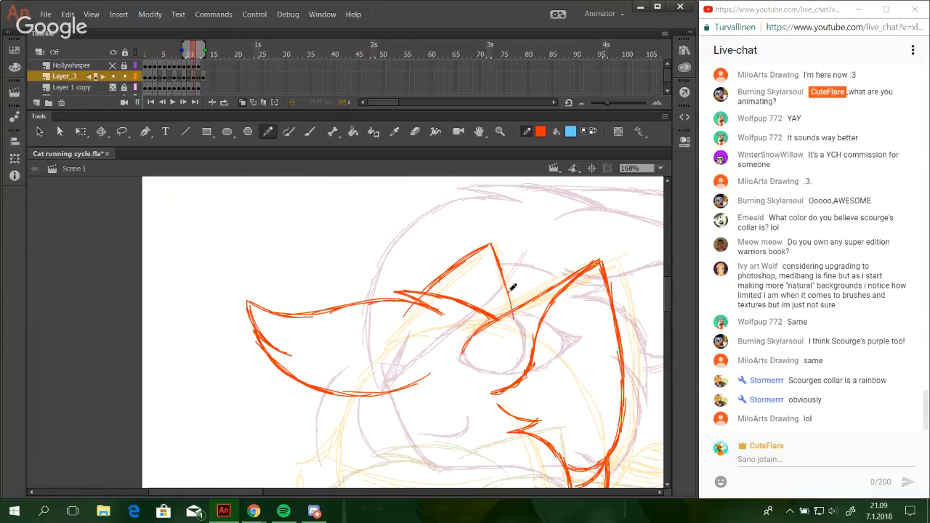
left_click_drag(499, 263, 514, 314)
key("ctrl+z")
key("ctrl+z")
left_click_drag(502, 267, 514, 318)
key("ctrl+z")
key("ctrl+z")
Select the short line running down behind the cheek with the Lasso and nudge it slightly.
left_click_drag(433, 303, 407, 244)
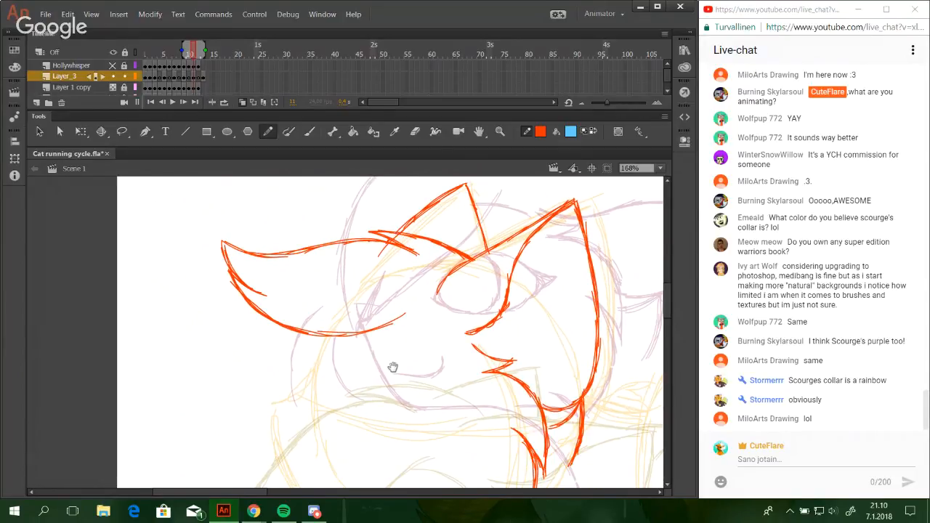
left_click_drag(393, 368, 413, 292)
mouse_move(372, 393)
left_mouse_down()
mouse_move(370, 431)
mouse_move(349, 440)
mouse_move(415, 394)
mouse_move(527, 218)
mouse_move(378, 367)
mouse_move(504, 204)
mouse_move(519, 209)
left_mouse_up()
mouse_move(469, 314)
left_mouse_down()
mouse_move(475, 254)
mouse_move(451, 303)
mouse_move(454, 373)
mouse_move(378, 426)
mouse_move(461, 208)
mouse_move(447, 359)
left_mouse_up()
key("l")
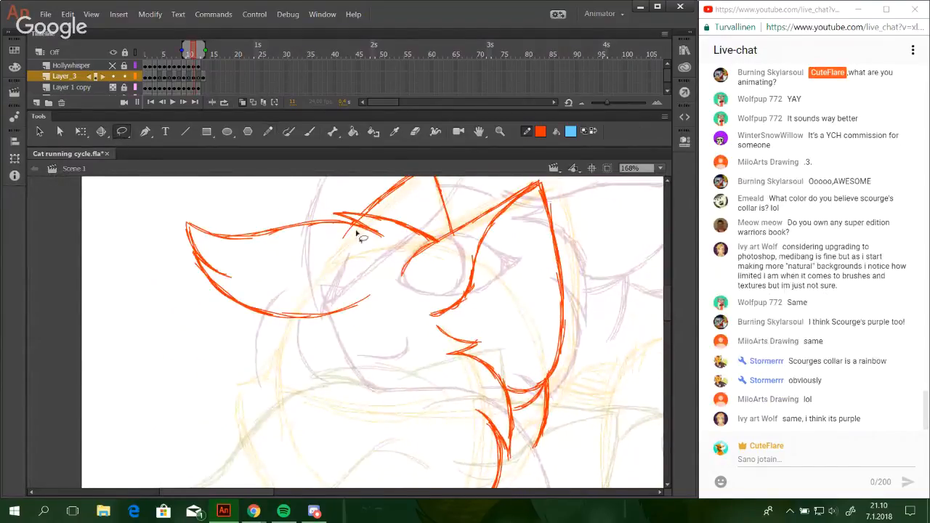
mouse_move(555, 377)
left_mouse_down()
mouse_move(531, 491)
mouse_move(526, 432)
mouse_move(542, 393)
left_mouse_up()
mouse_move(525, 465)
left_mouse_down()
mouse_move(544, 392)
mouse_move(583, 397)
mouse_move(534, 469)
left_mouse_up()
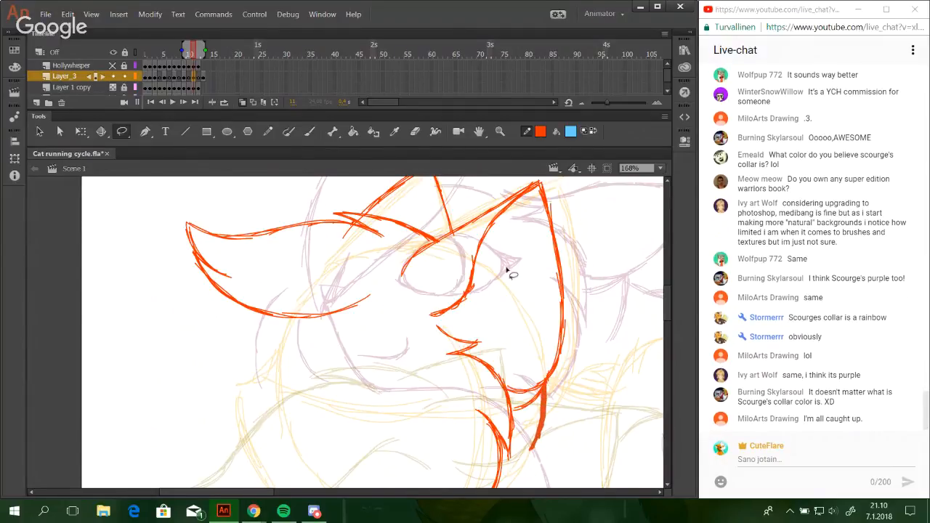
Draw the small triangular nose at the front of the sketched muzzle with the Pencil.
left_click(269, 132)
key("space")
mouse_move(406, 443)
left_mouse_down()
mouse_move(382, 310)
mouse_move(404, 301)
mouse_move(427, 338)
left_mouse_up()
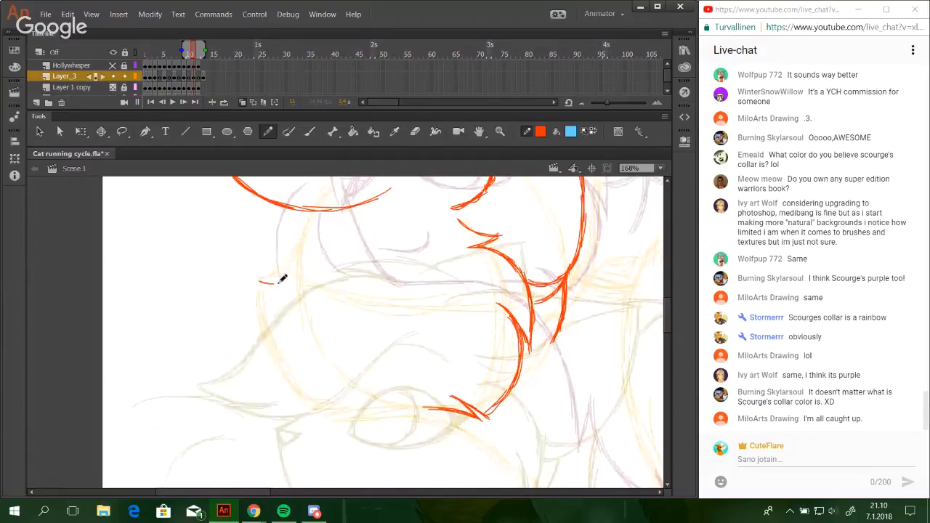
mouse_move(279, 284)
left_mouse_down()
mouse_move(260, 279)
mouse_move(263, 298)
left_mouse_up()
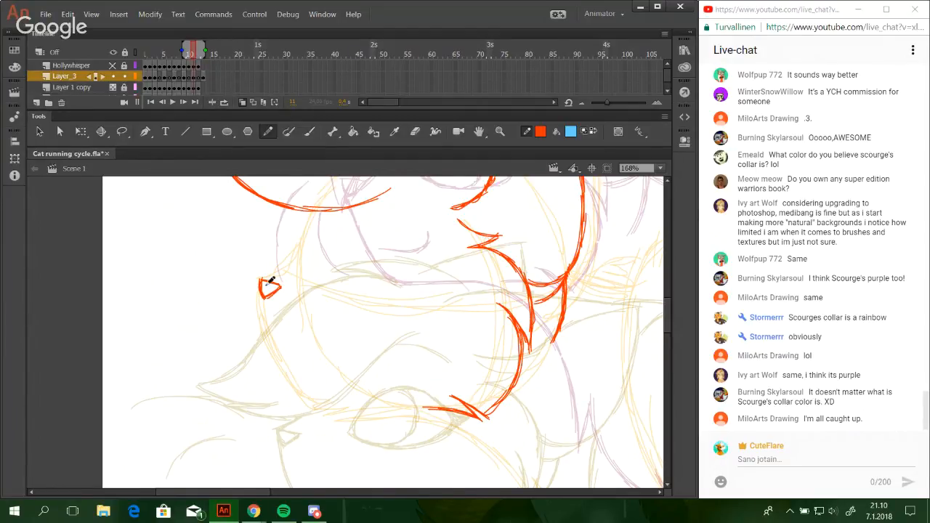
key("ctrl+z")
Draw the lower part of the muzzle's bridge, curving upward and back from the nose.
mouse_move(325, 297)
left_mouse_down()
mouse_move(356, 344)
mouse_move(417, 399)
mouse_move(409, 388)
mouse_move(417, 376)
mouse_move(434, 414)
mouse_move(425, 387)
left_mouse_up()
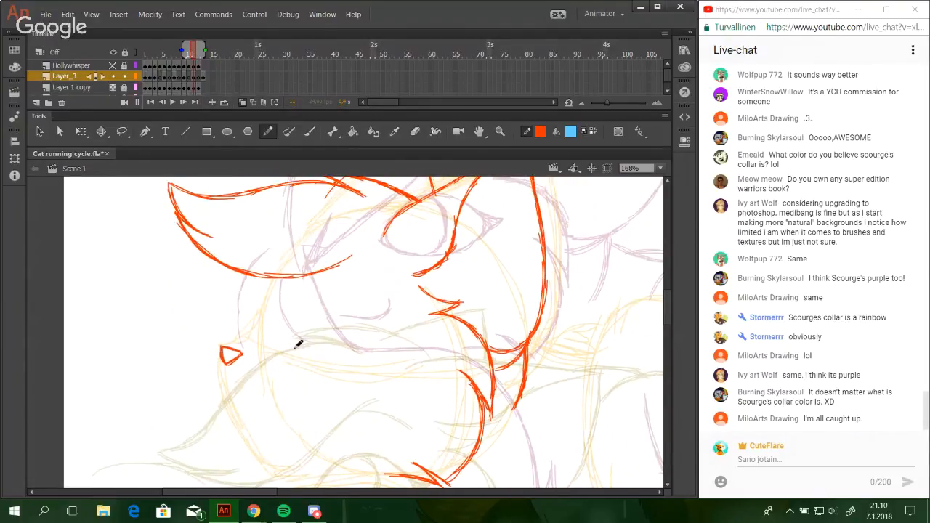
mouse_move(309, 348)
left_mouse_down()
mouse_move(315, 357)
mouse_move(330, 349)
mouse_move(321, 354)
left_mouse_up()
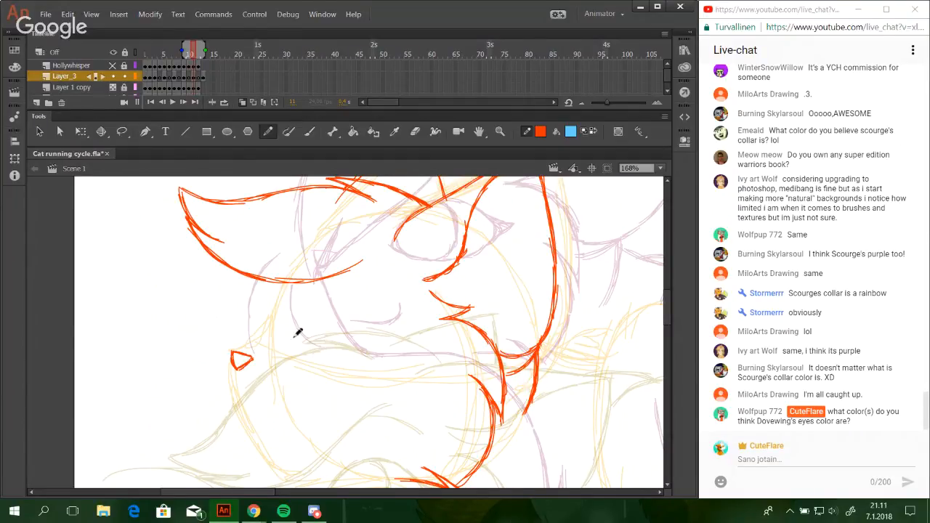
left_click_drag(305, 343, 313, 360)
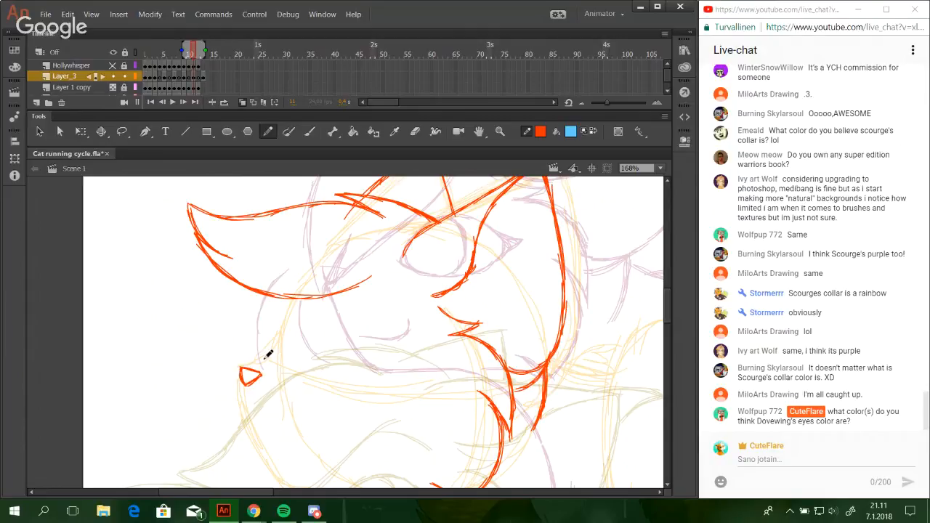
mouse_move(290, 375)
left_mouse_down()
mouse_move(332, 256)
mouse_move(298, 318)
left_mouse_up()
left_click_drag(233, 356, 267, 339)
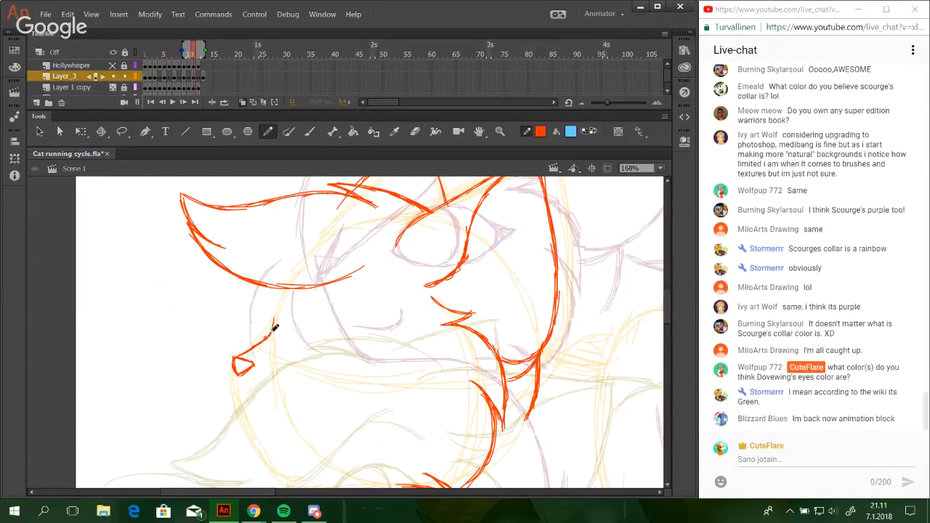
mouse_move(270, 336)
left_mouse_down()
mouse_move(290, 288)
mouse_move(271, 330)
left_mouse_up()
key("ctrl+z")
Extend the muzzle's bridge line up to the forelock's lower edge and reinforce it above the nose.
mouse_move(289, 287)
left_mouse_down()
mouse_move(277, 330)
mouse_move(292, 286)
mouse_move(273, 324)
mouse_move(284, 293)
left_mouse_up()
key("ctrl+z")
key("ctrl+z")
left_click_drag(268, 336, 273, 322)
left_click_drag(242, 354, 260, 343)
left_click(46, 14)
left_click_drag(3, 408, 55, 412)
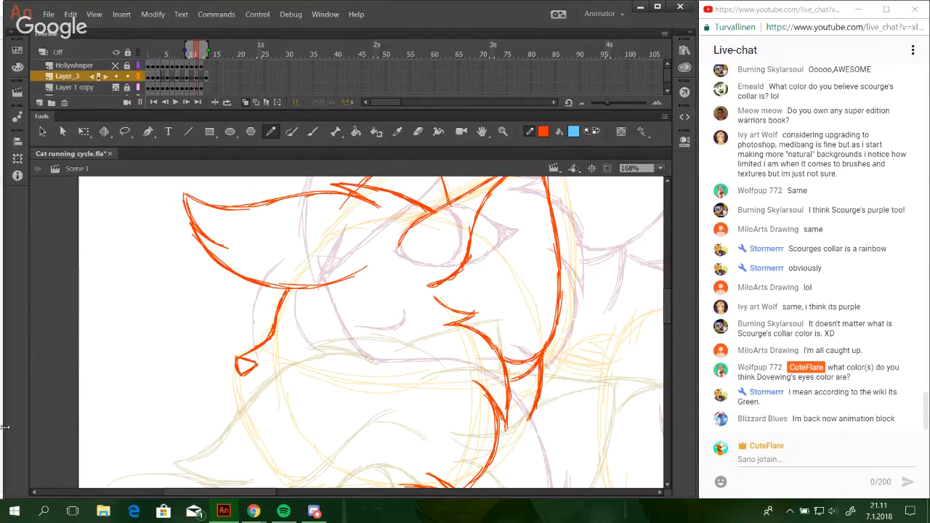
Switch to Chrome and open your own channel's video list on YouTube.
mouse_move(253, 512)
left_click(116, 455)
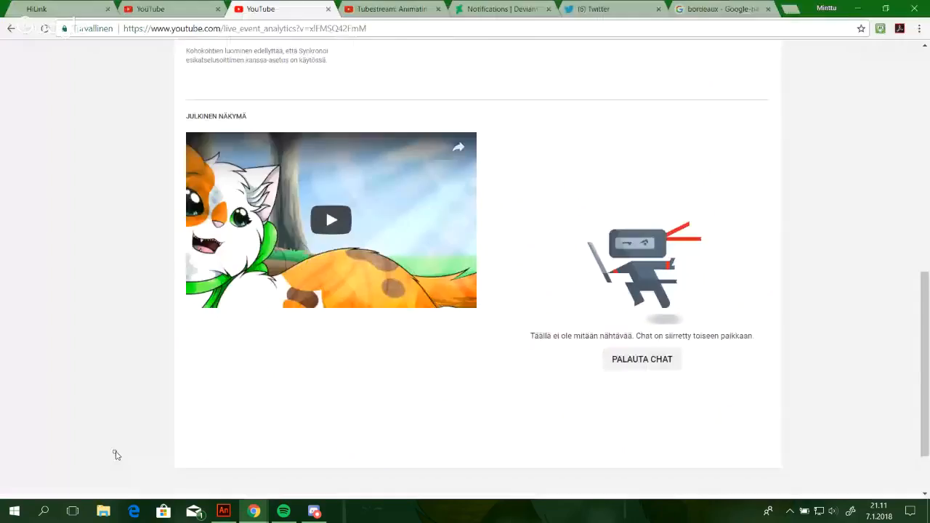
key("ctrl+shift+Tab")
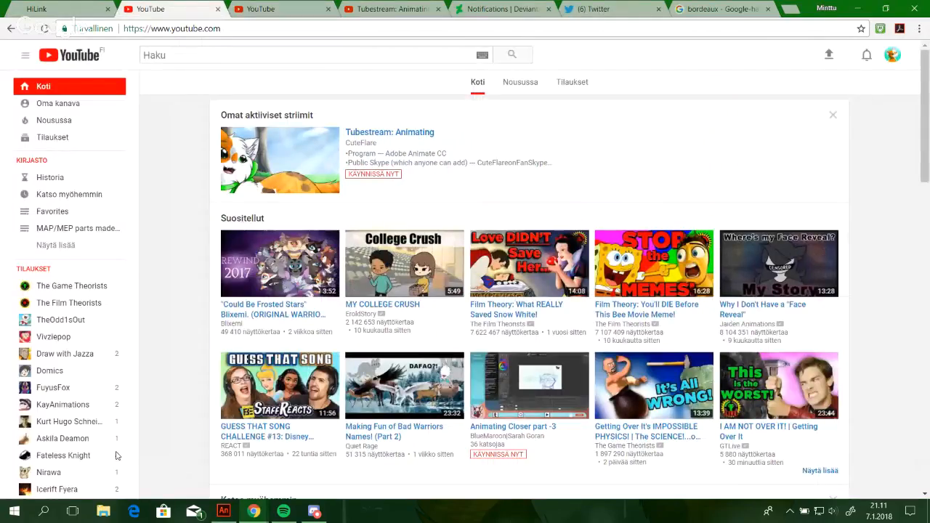
left_click(892, 54)
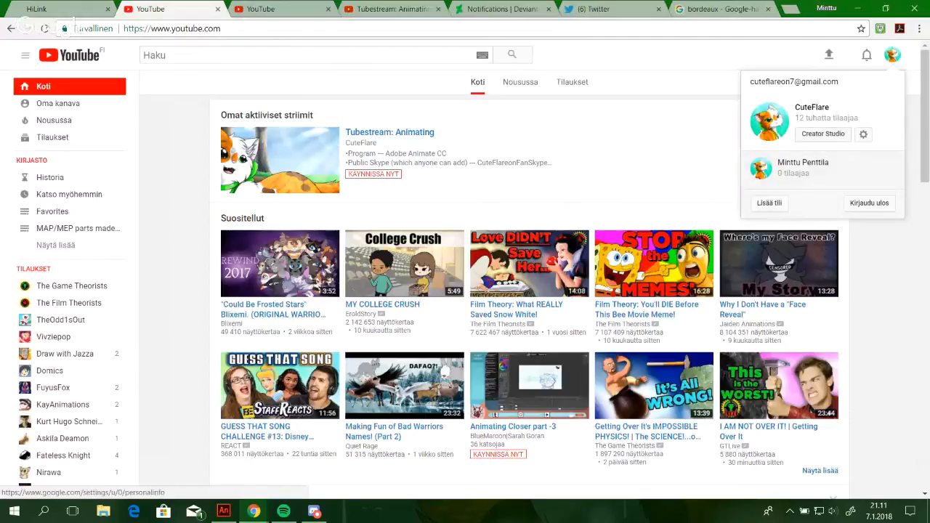
left_click(59, 103)
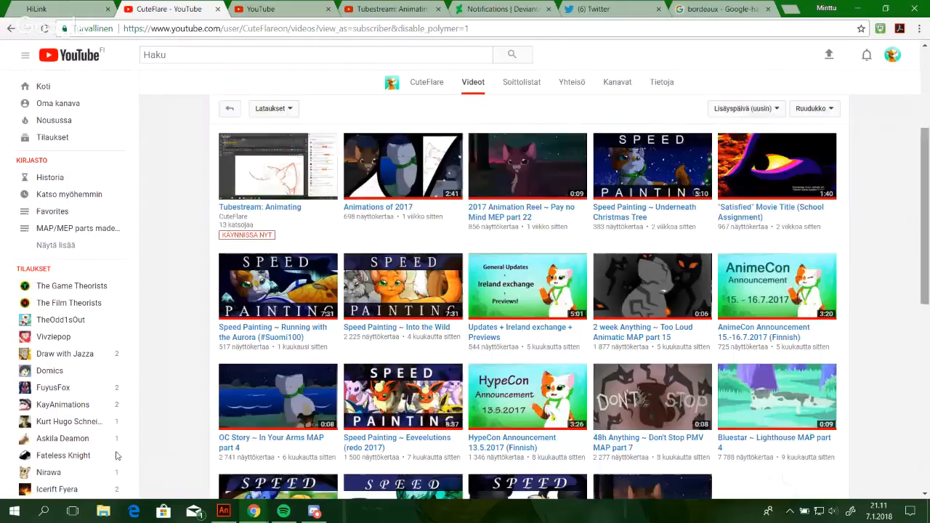
Play "Jayfeather & Rock ~ It's Dangerous to go Alone MAP part 2" from the channel's videos and return to the Animate drawing.
left_click_drag(925, 216, 925, 382)
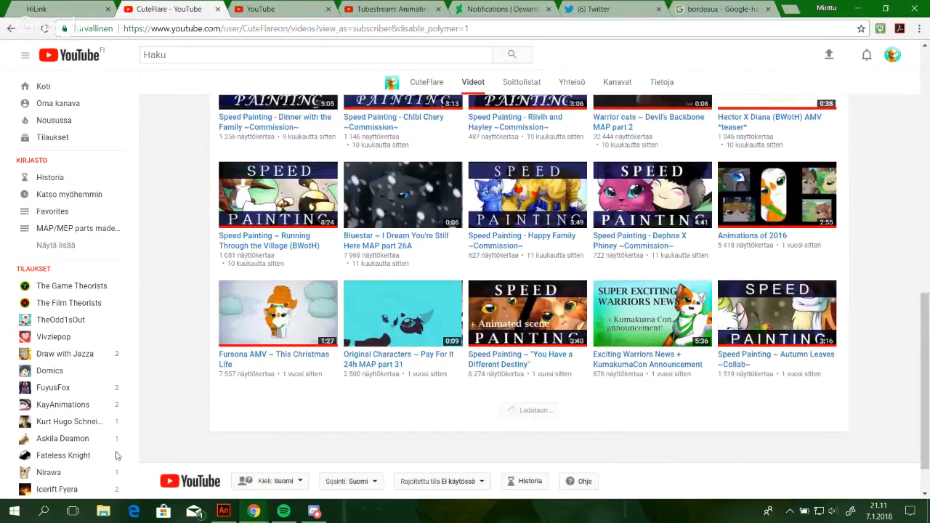
scroll(116, 455, "down", 2)
scroll(116, 456, "down", 1)
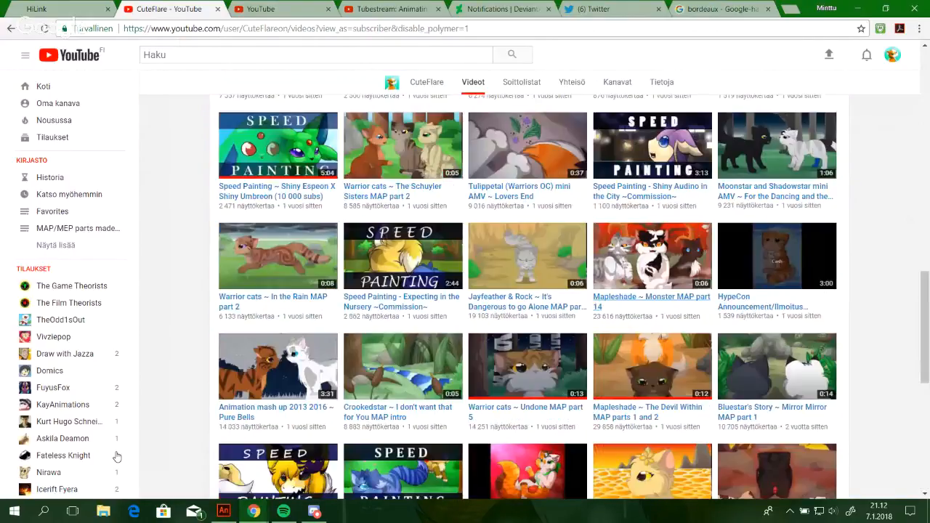
key("Return")
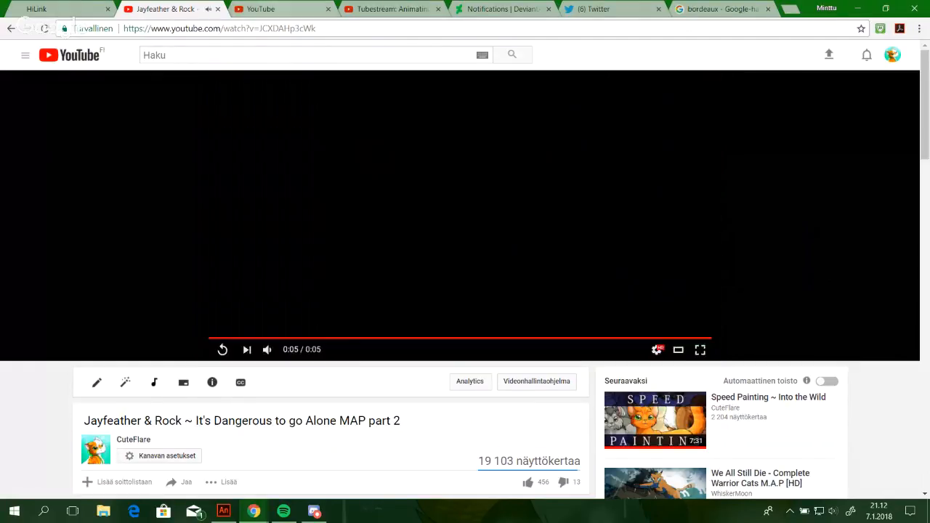
key("ctrl+Tab")
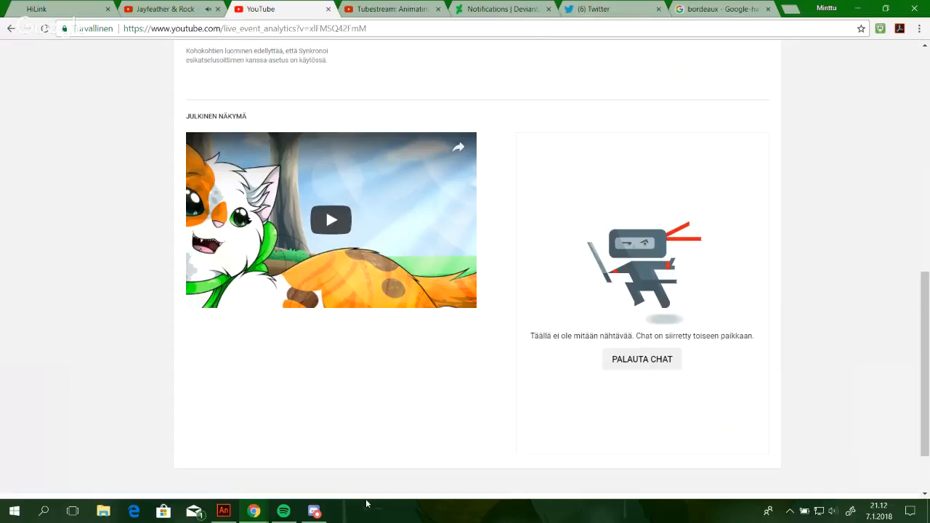
left_click(862, 9)
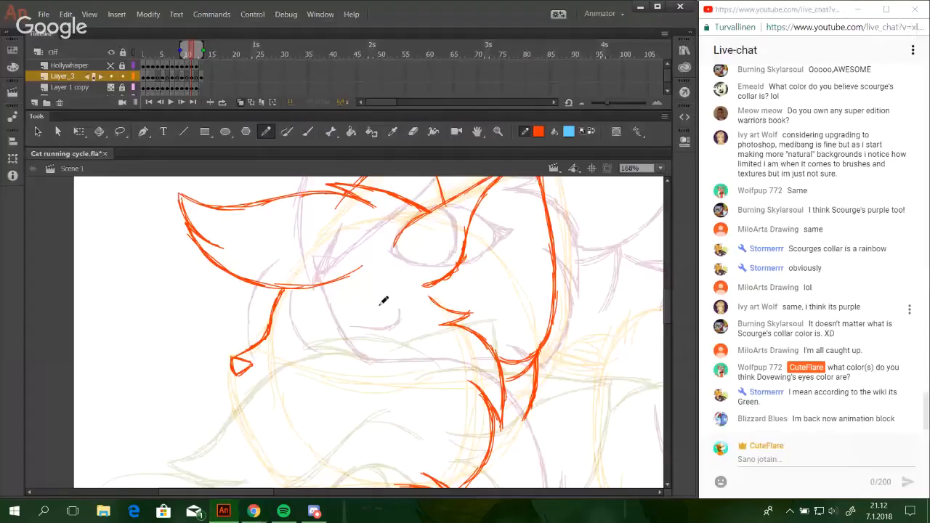
left_click_drag(370, 299, 396, 326)
key("ctrl+z")
mouse_move(518, 405)
left_mouse_down()
mouse_move(484, 310)
mouse_move(469, 300)
left_mouse_up()
left_click_drag(552, 317, 600, 370)
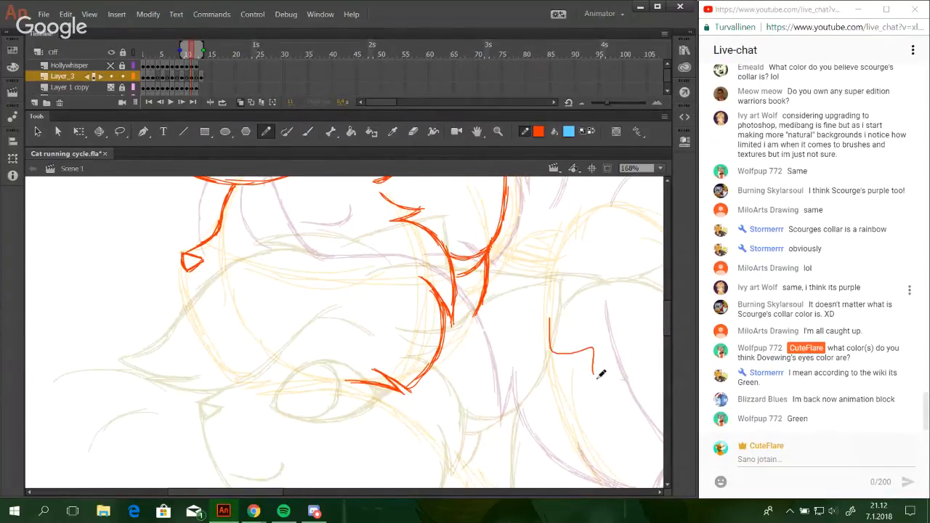
key("ctrl+z")
scroll(668, 317, "up", 3)
mouse_move(668, 314)
left_mouse_down()
mouse_move(658, 326)
mouse_move(650, 299)
mouse_move(638, 321)
left_mouse_up()
key("l")
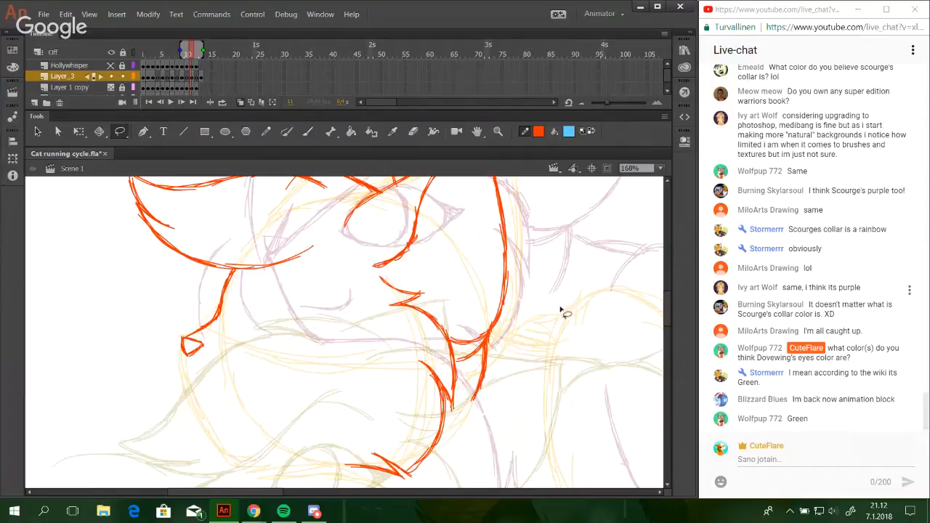
key("y")
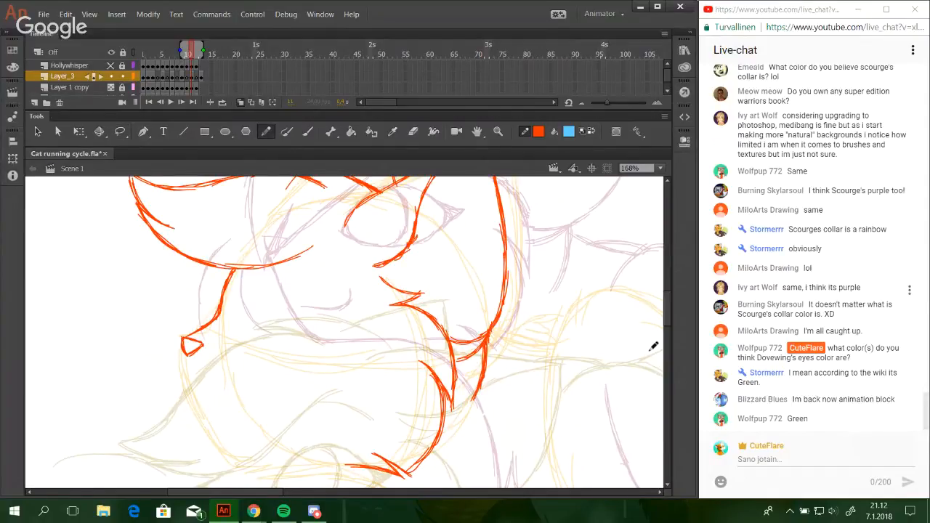
key("ctrl+z")
left_click_drag(624, 333, 631, 360)
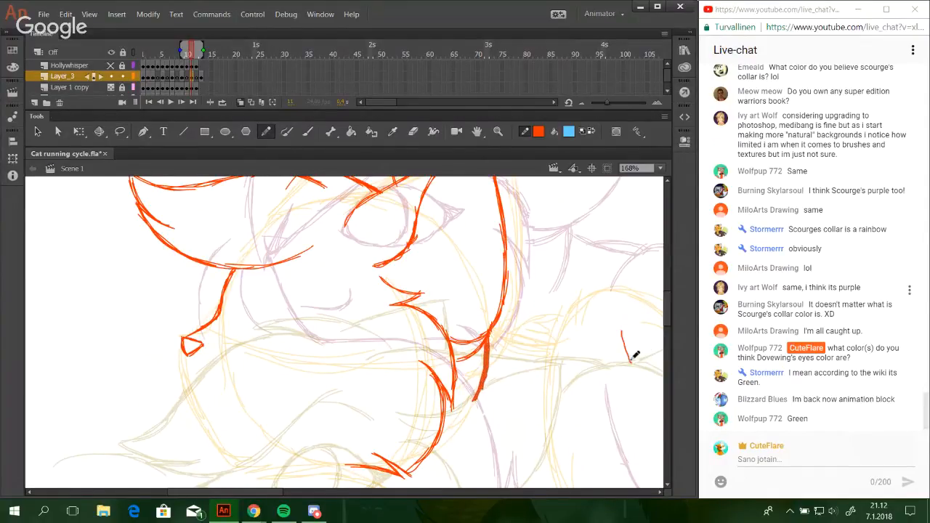
key("ctrl+z")
key("ctrl+z")
scroll(665, 309, "up", 5)
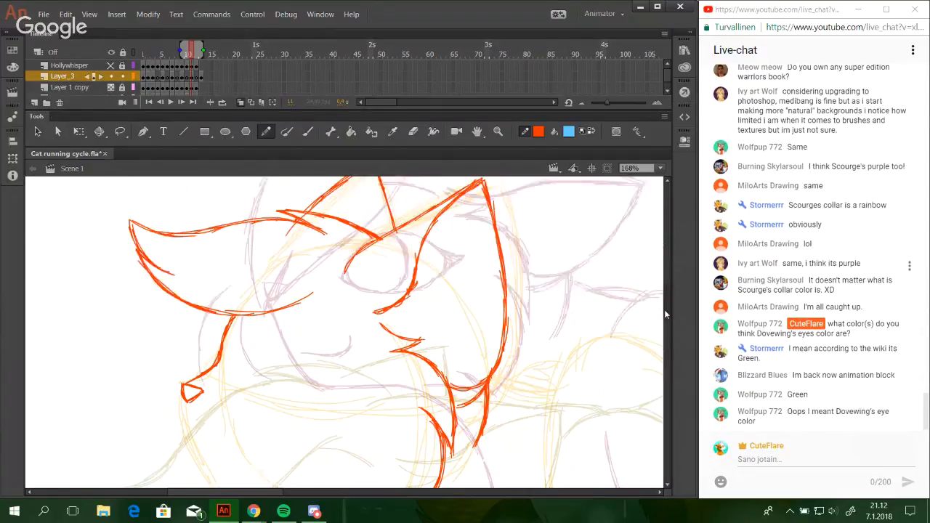
scroll(665, 313, "down", 8)
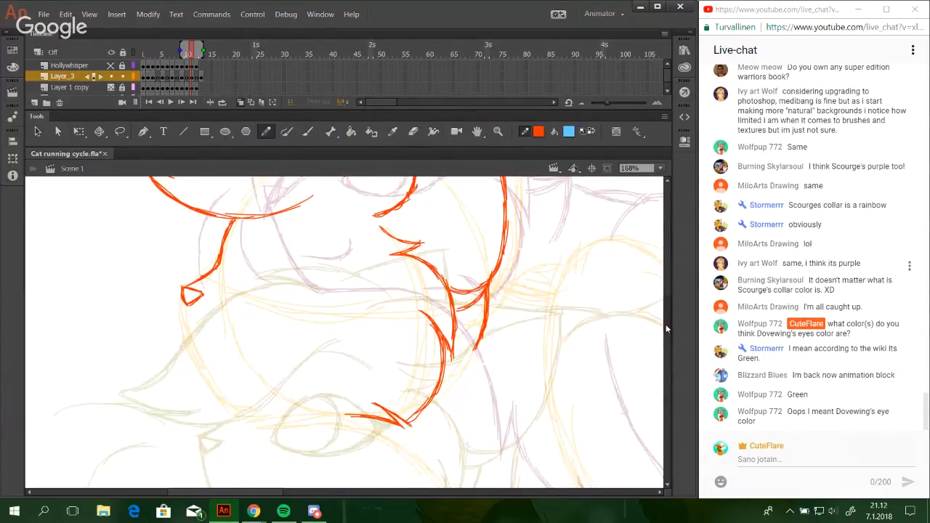
scroll(664, 331, "down", 9)
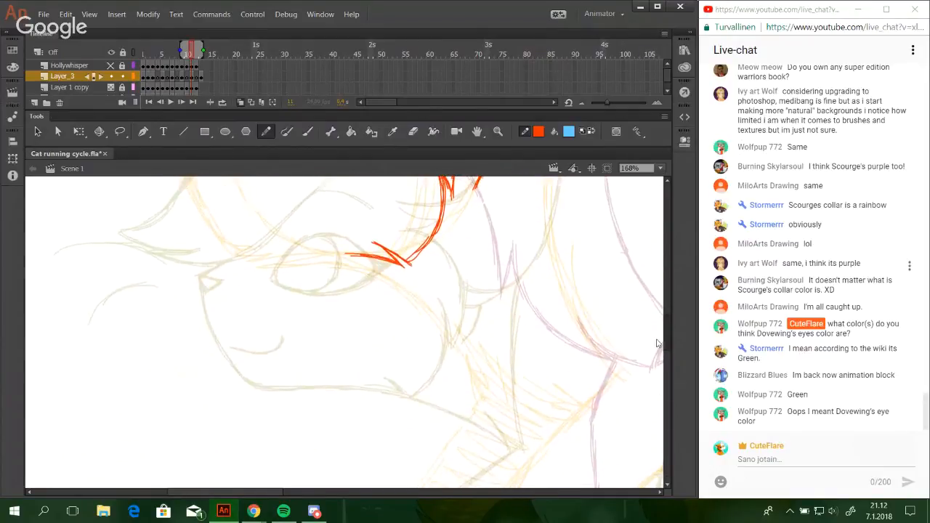
scroll(657, 340, "up", 5)
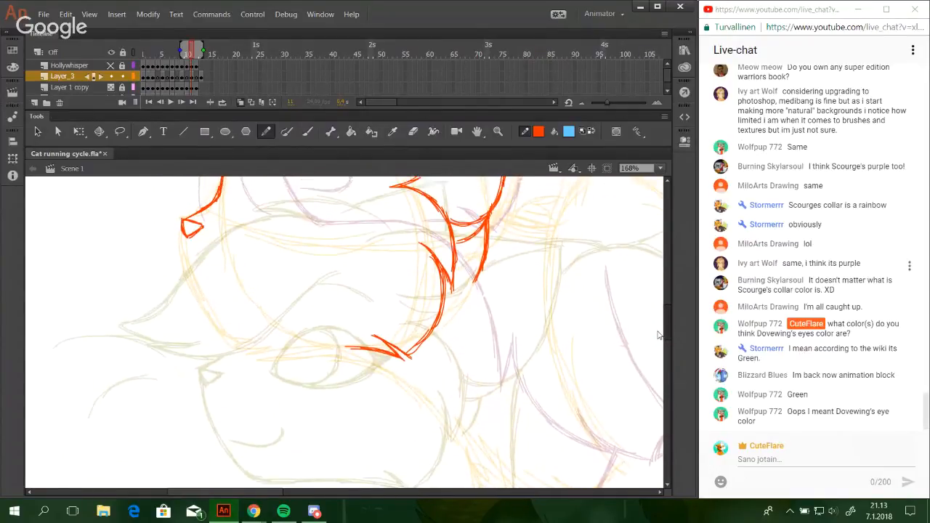
left_click_drag(658, 332, 662, 328)
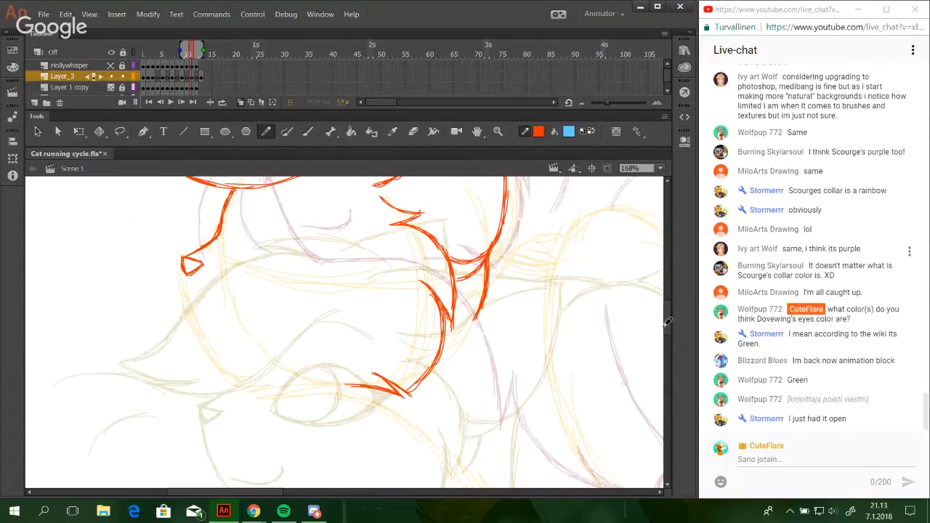
Switch to Chrome and open Dovewing's page on the Warriors Wiki by entering the address warriorcats.wikia.com/Dovewing.
mouse_move(253, 511)
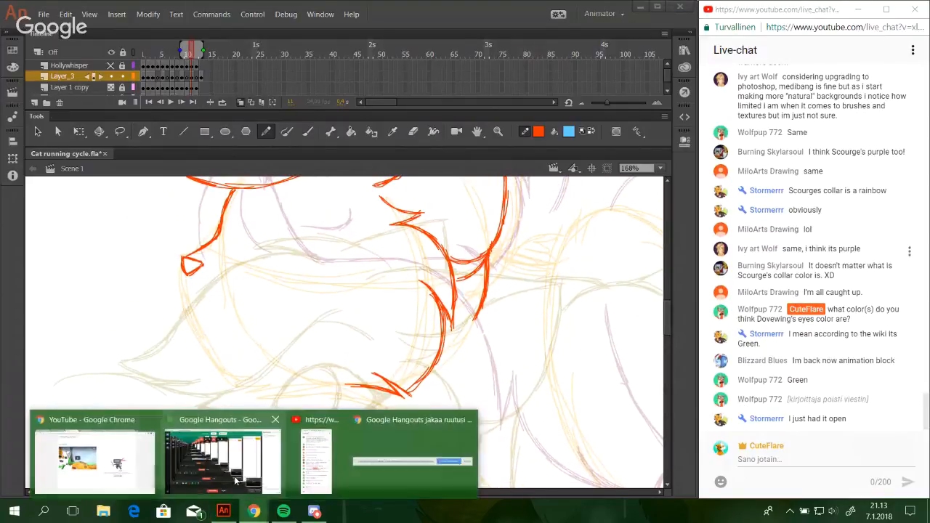
left_click(143, 462)
left_click(718, 10)
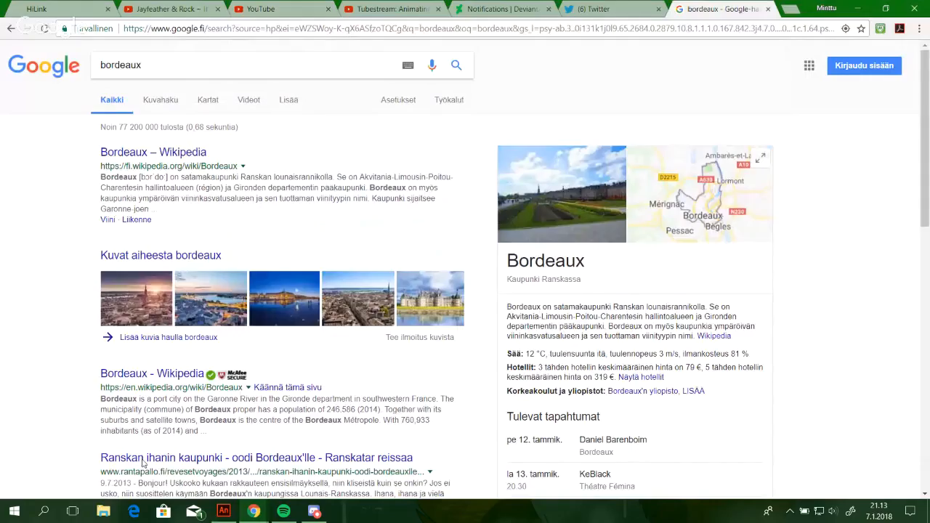
key("ctrl+l")
type("wiki")
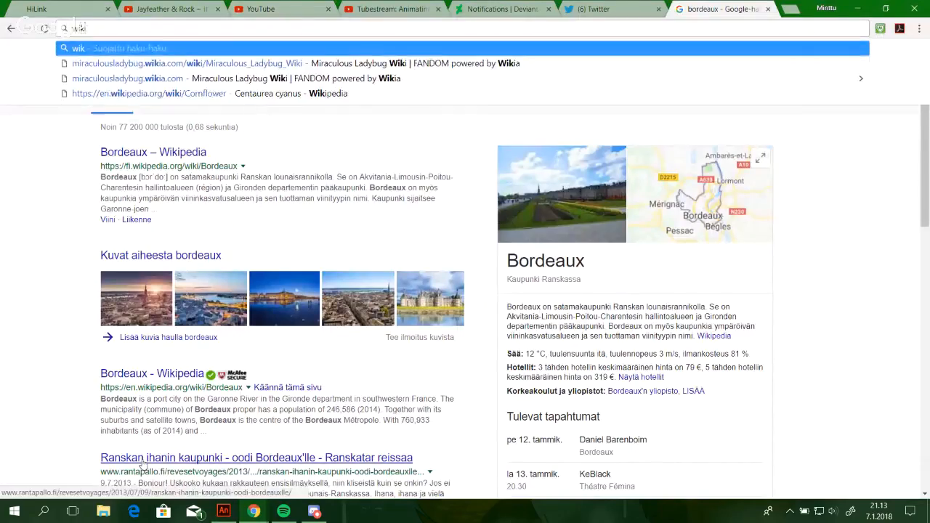
key("BackSpace")
key("BackSpace")
key("BackSpace")
key("BackSpace")
type("a")
key("BackSpace")
key("BackSpace")
type("wa")
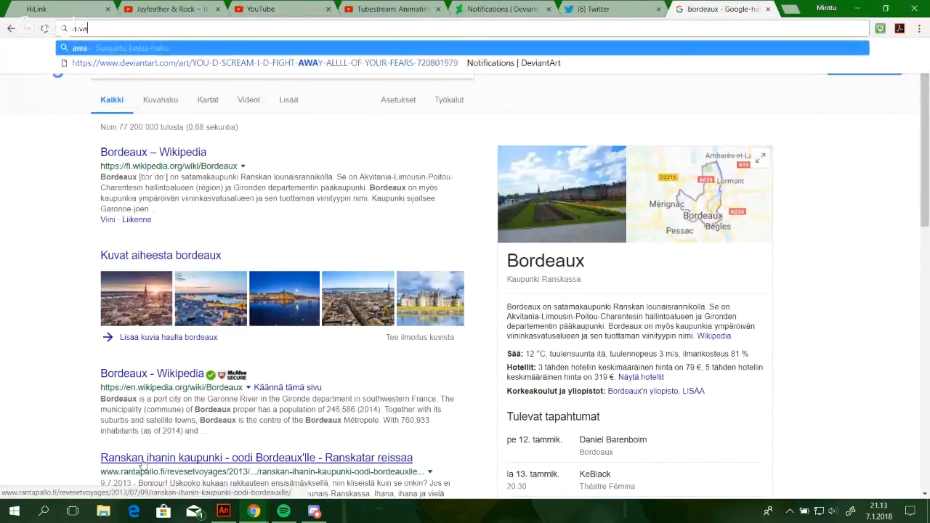
type("rrior")
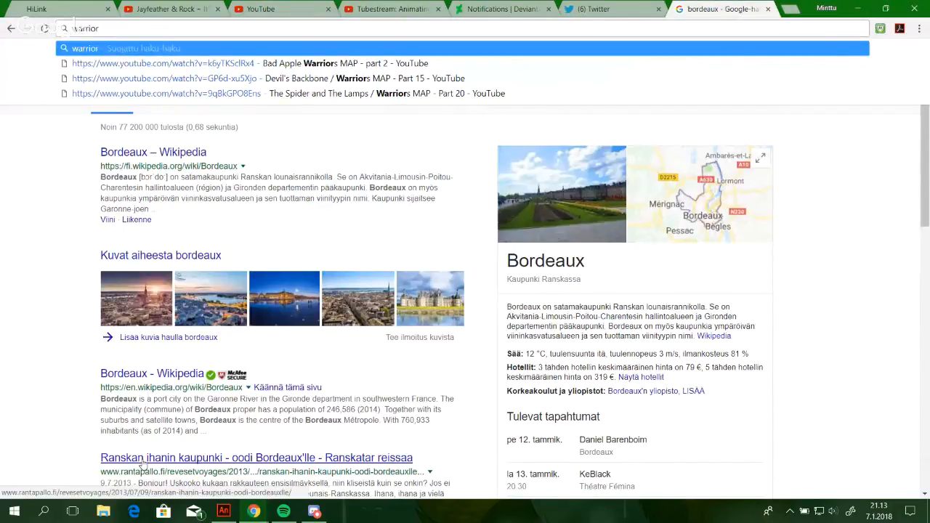
type("cats.wia")
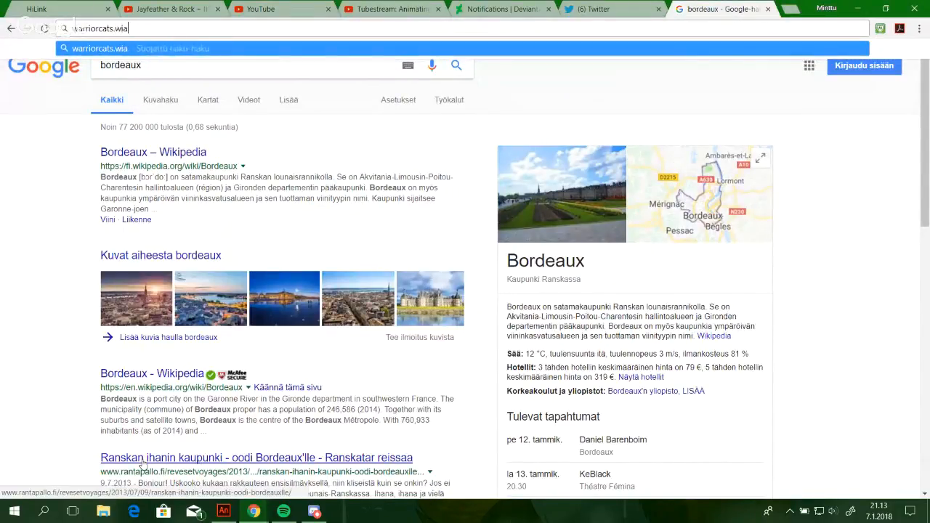
key("BackSpace")
type("kia.com/Do")
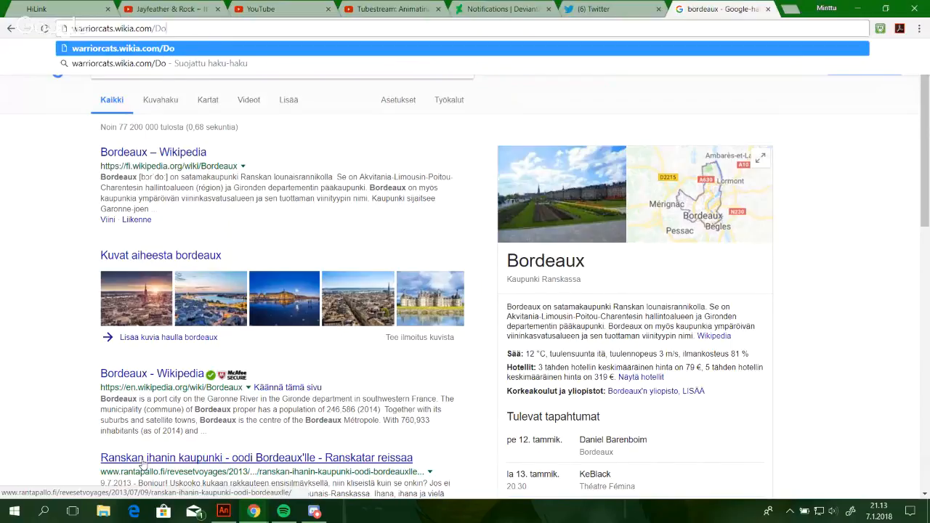
type("vewing")
key("Return")
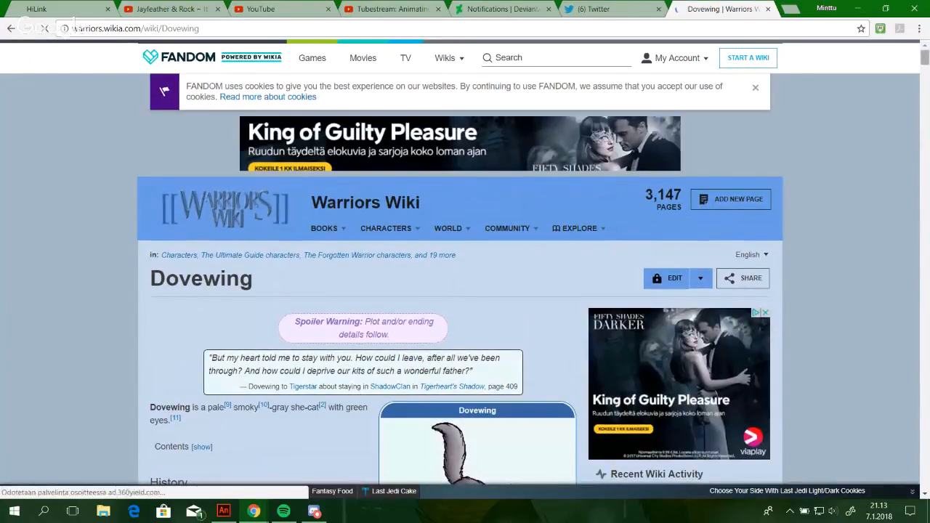
Skim the picture and character details in the Dovewing article, close its page and return to the Animate drawing.
scroll(143, 463, "down", 3)
scroll(143, 464, "down", 1)
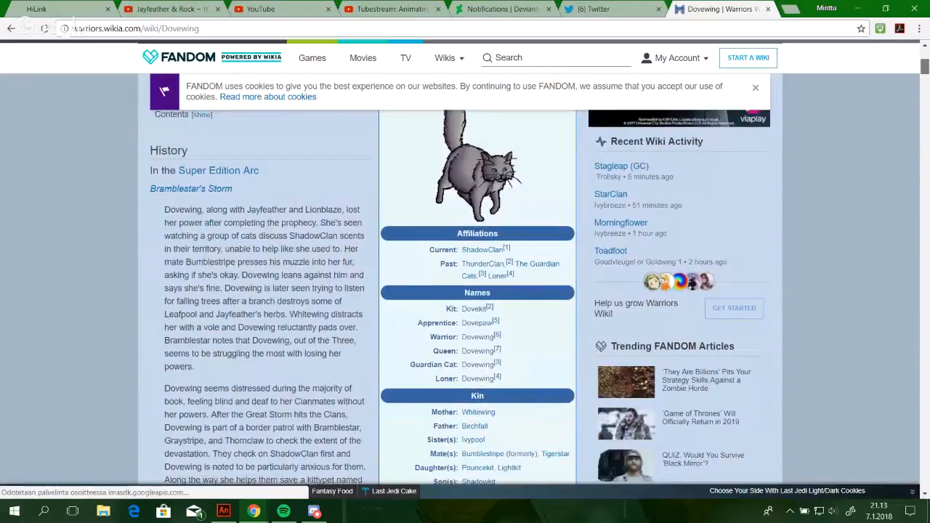
scroll(143, 463, "up", 5)
key("ctrl+w")
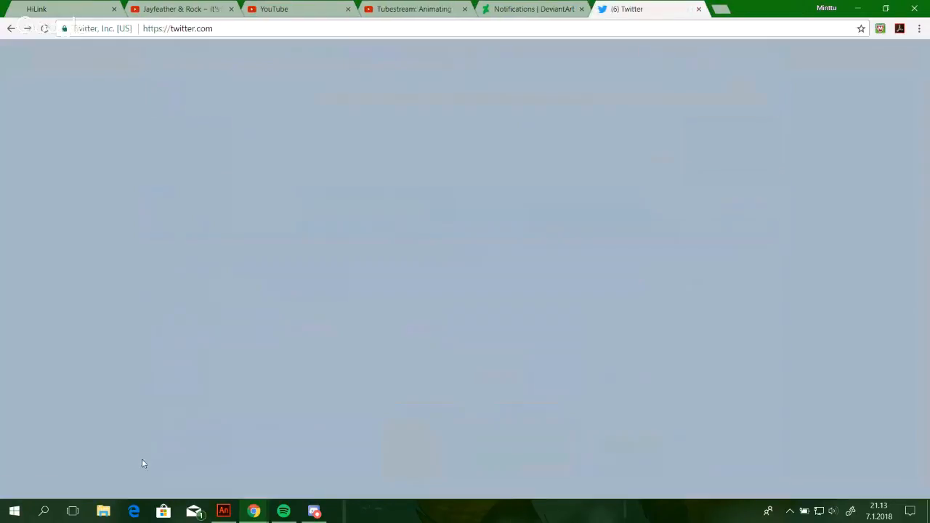
left_click(857, 10)
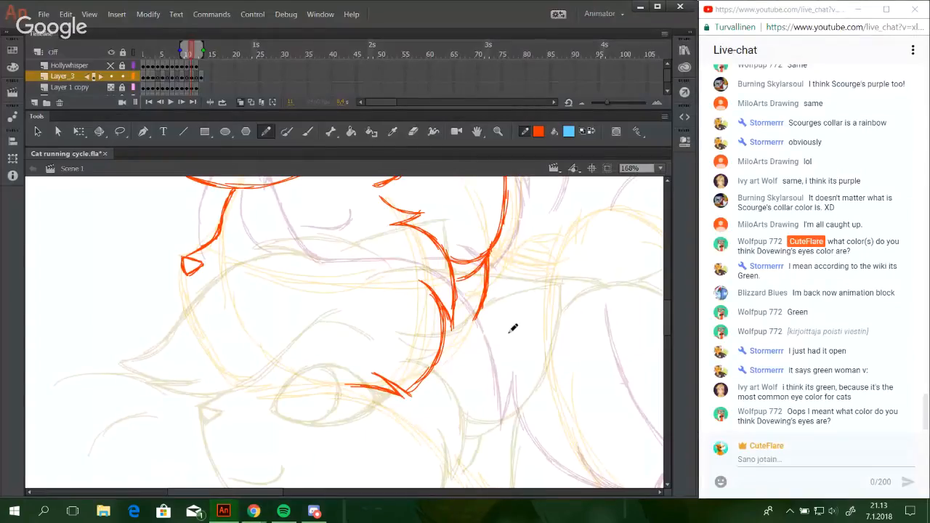
Draw the rounded top of the cat's shoulder as an arch behind the head, reinforcing its rear slope.
key("space")
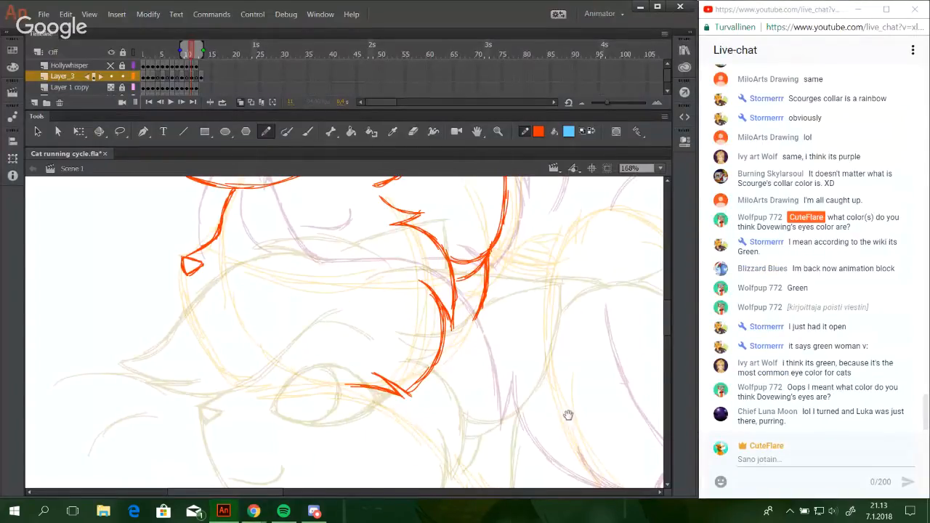
mouse_move(569, 450)
left_mouse_down()
mouse_move(566, 371)
mouse_move(553, 374)
mouse_move(551, 397)
left_mouse_up()
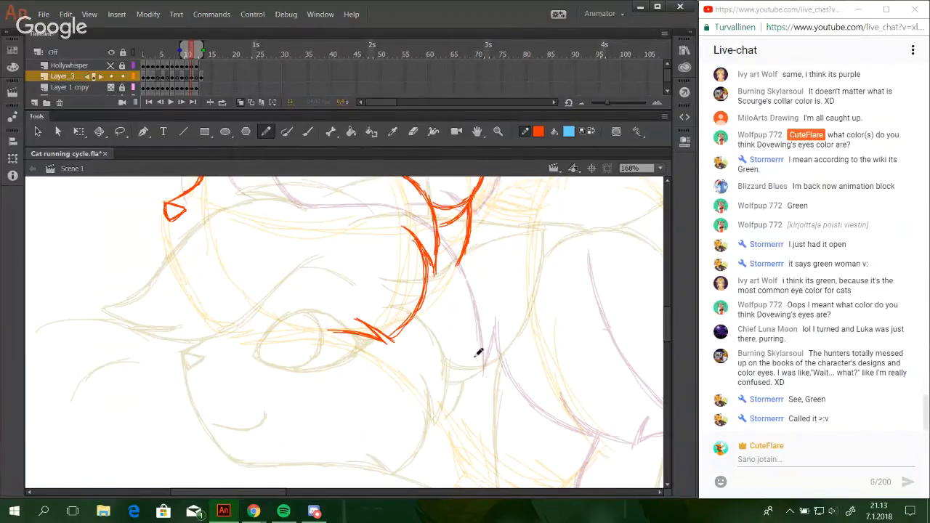
key("space")
mouse_move(517, 328)
left_mouse_down()
mouse_move(414, 442)
mouse_move(461, 223)
mouse_move(428, 259)
mouse_move(344, 292)
mouse_move(398, 233)
left_mouse_up()
key("ctrl+z")
left_click_drag(347, 279, 430, 233)
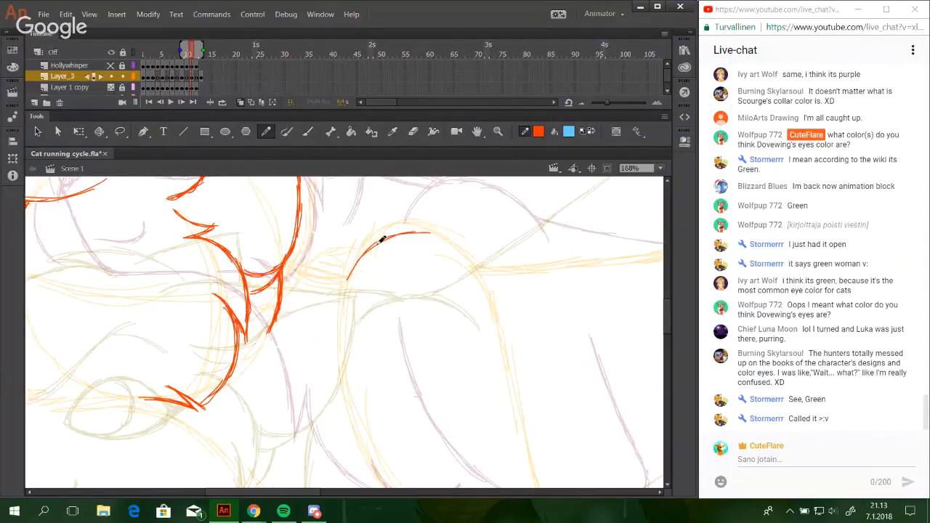
mouse_move(378, 244)
left_mouse_down()
mouse_move(460, 244)
mouse_move(470, 258)
mouse_move(465, 250)
left_mouse_up()
key("ctrl+z")
left_click_drag(412, 234, 478, 272)
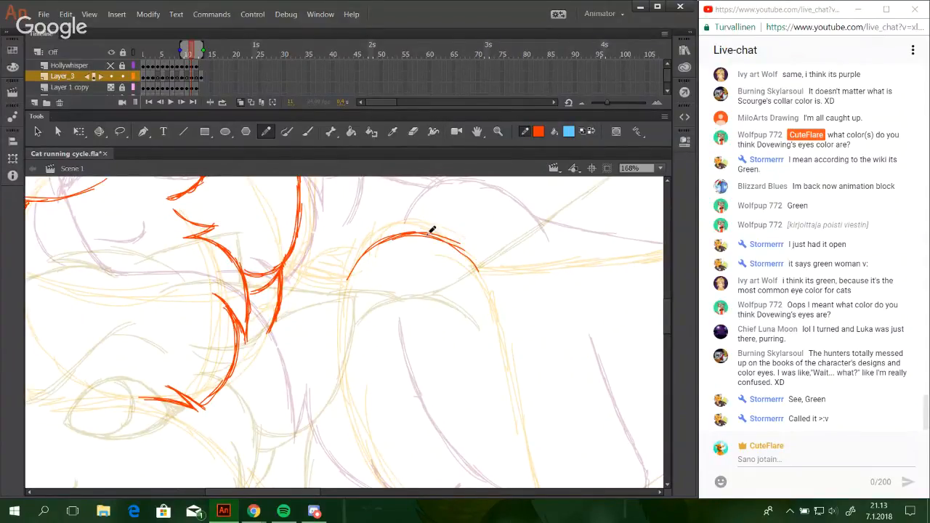
left_click_drag(453, 235, 496, 285)
Check the Google Hangouts broadcast window and return to the Animate drawing.
mouse_move(254, 511)
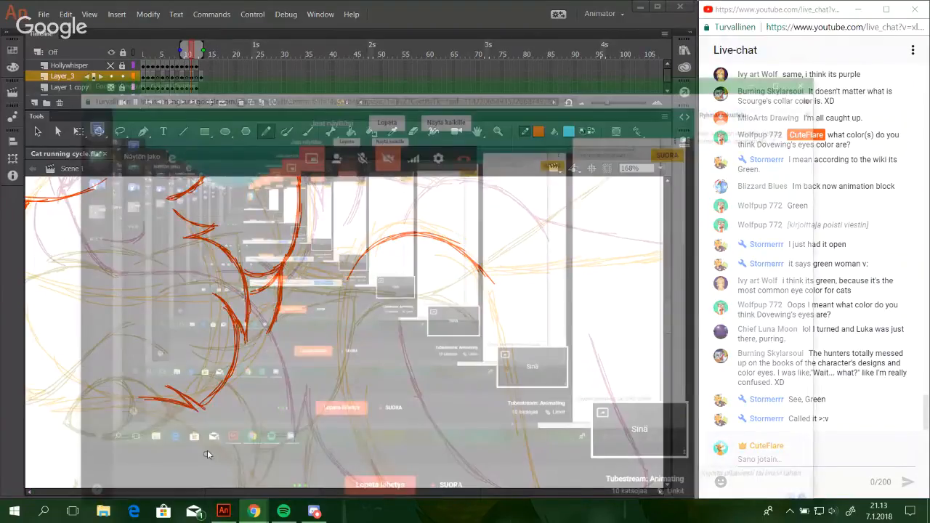
left_click(208, 454)
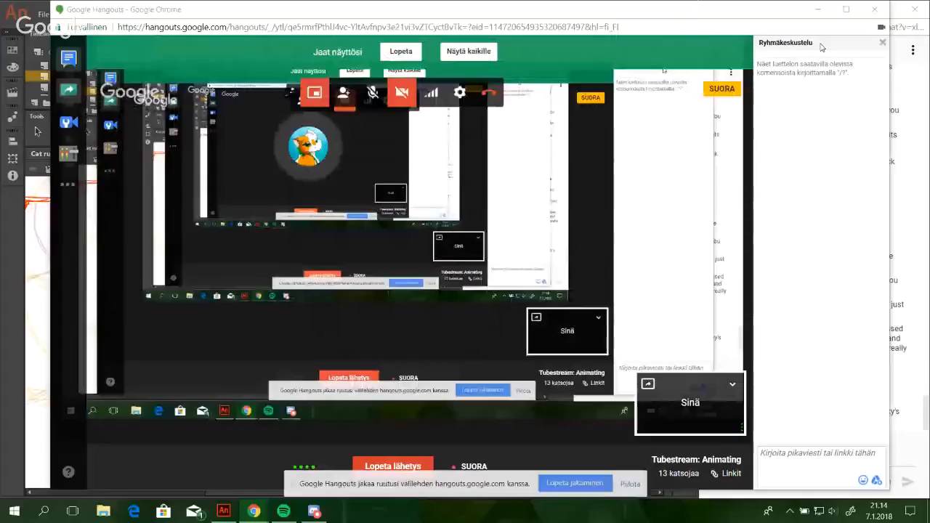
left_click(821, 11)
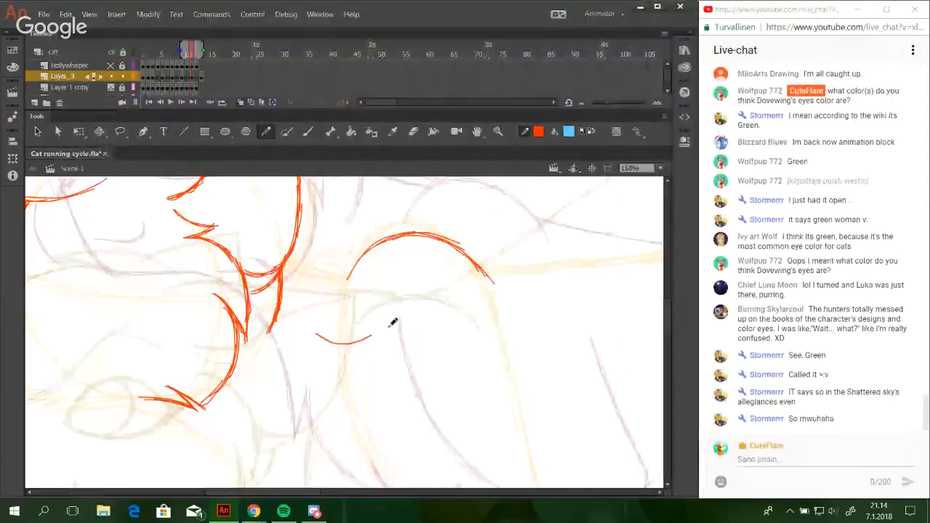
Draw the chest's front line curving down and back toward the near foreleg, and reinforce its lower end.
mouse_move(604, 341)
left_mouse_down()
mouse_move(601, 302)
mouse_move(577, 328)
mouse_move(596, 352)
mouse_move(631, 322)
mouse_move(625, 272)
mouse_move(618, 409)
mouse_move(594, 407)
mouse_move(615, 349)
mouse_move(573, 399)
mouse_move(567, 270)
left_mouse_up()
mouse_move(317, 288)
left_mouse_down()
mouse_move(342, 378)
mouse_move(356, 387)
left_mouse_up()
key("ctrl+z")
key("ctrl+z")
left_click_drag(315, 289, 360, 398)
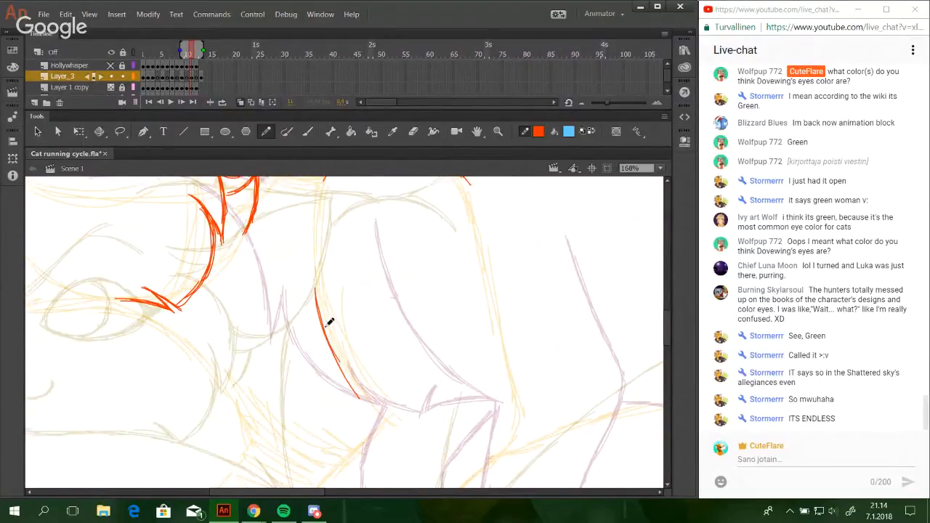
left_click_drag(325, 327, 405, 430)
left_click_drag(351, 378, 418, 435)
left_click_drag(370, 401, 418, 437)
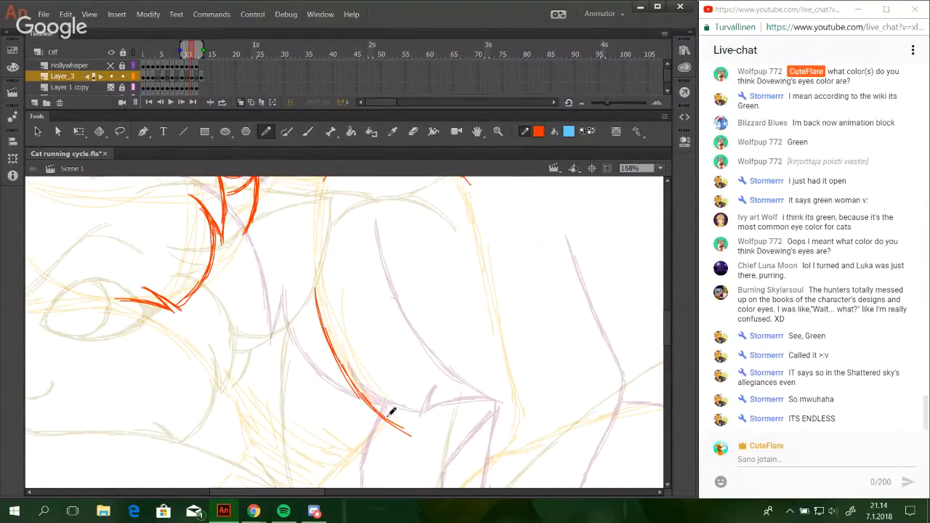
left_click_drag(426, 399, 412, 270)
left_click_drag(418, 320, 418, 371)
key("ctrl+z")
left_click_drag(374, 330, 396, 347)
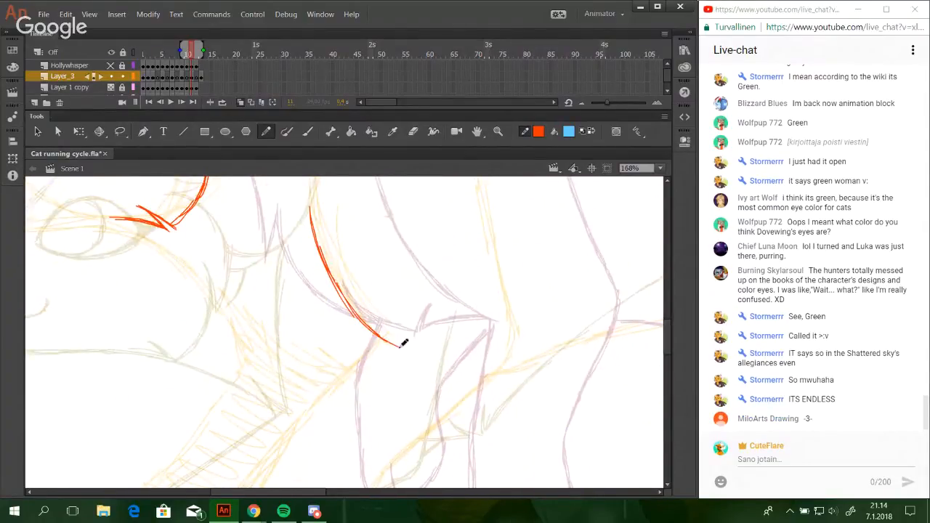
Draw the rounded toe and underside of the near front paw, curving up into the back of the foreleg.
left_click_drag(397, 386, 413, 250)
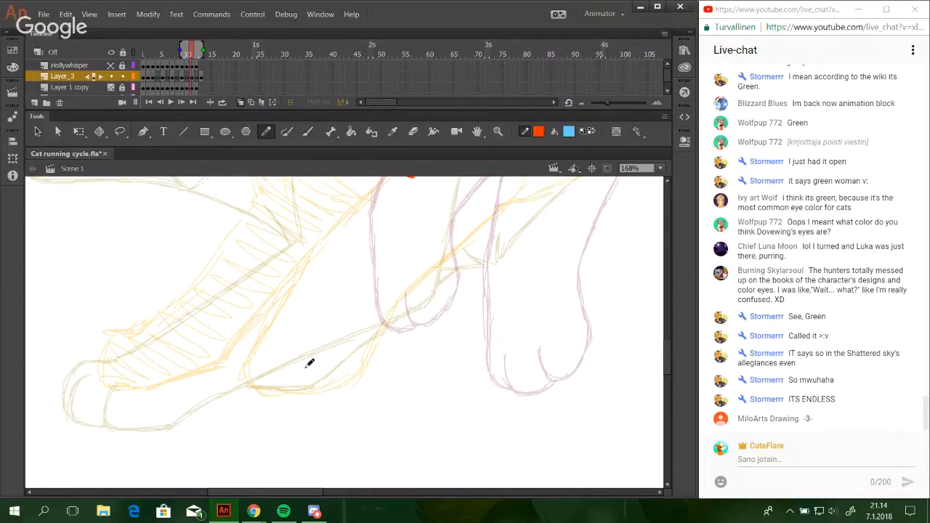
mouse_move(306, 353)
left_mouse_down()
mouse_move(307, 386)
mouse_move(355, 375)
mouse_move(351, 364)
mouse_move(349, 380)
mouse_move(364, 359)
mouse_move(338, 384)
mouse_move(362, 356)
mouse_move(345, 381)
mouse_move(356, 378)
mouse_move(369, 338)
left_mouse_up()
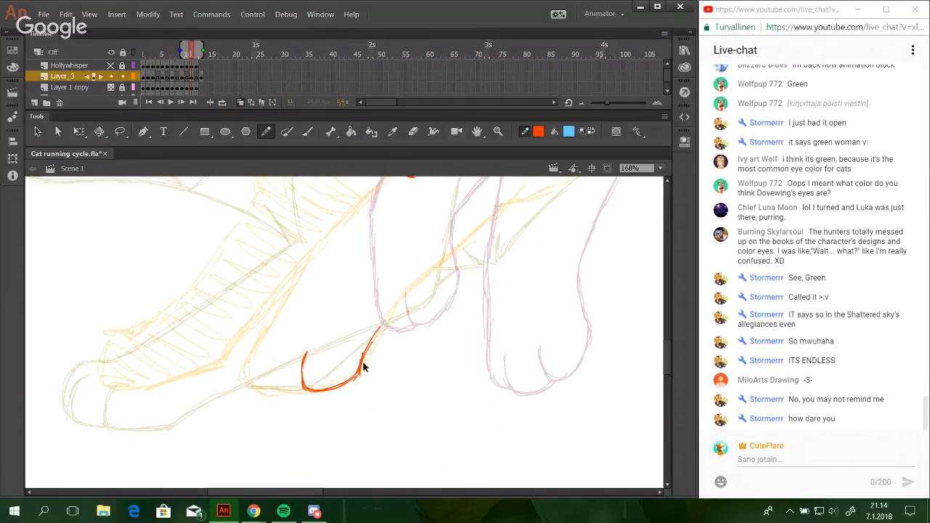
left_click_drag(364, 362, 394, 311)
left_click_drag(359, 373, 385, 321)
Extend the near foreleg's back line diagonally upward from the paw along the yellow sketch.
mouse_move(365, 367)
left_mouse_down()
mouse_move(422, 282)
mouse_move(382, 327)
mouse_move(395, 305)
mouse_move(447, 256)
left_mouse_up()
left_click_drag(394, 311, 494, 221)
key("ctrl+z")
key("ctrl+z")
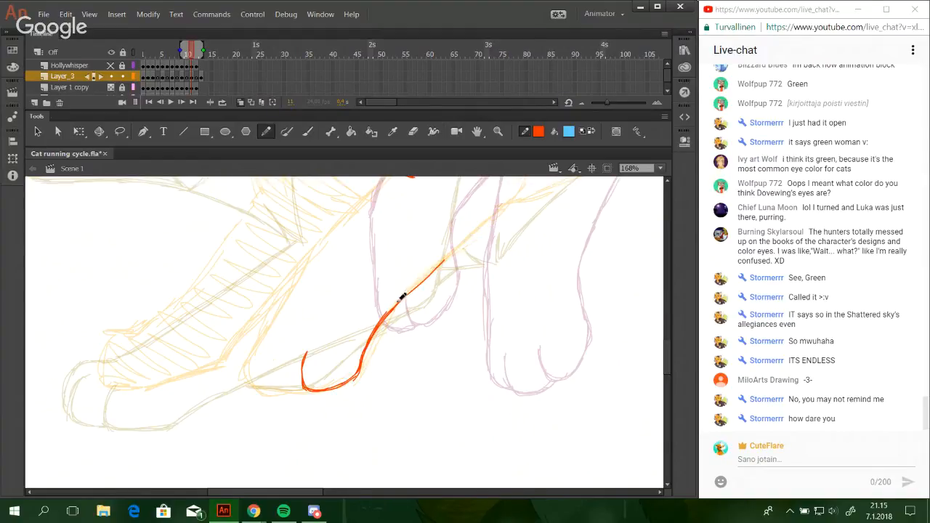
left_click_drag(397, 302, 471, 243)
key("ctrl+z")
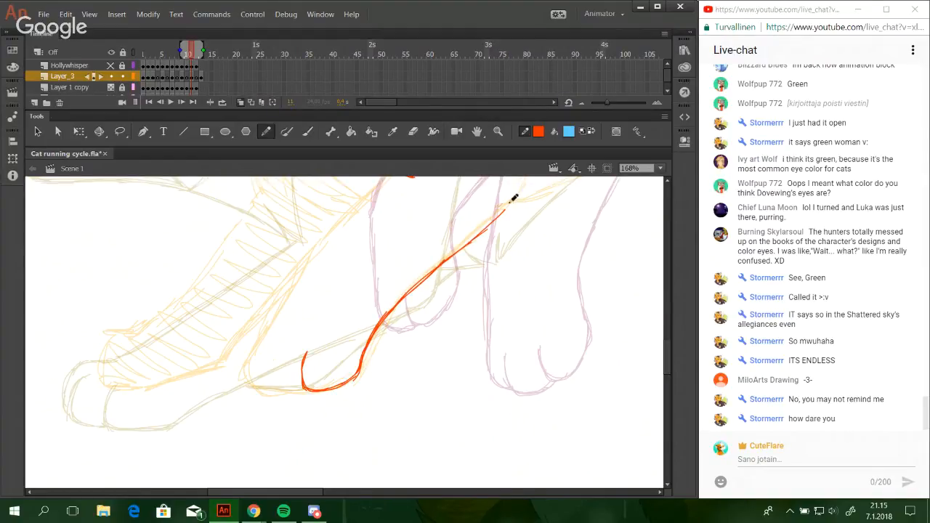
Redraw the upper end of the near foreleg's back line so it reaches up to the elbow.
left_click_drag(525, 255, 447, 351)
left_click_drag(371, 377, 431, 325)
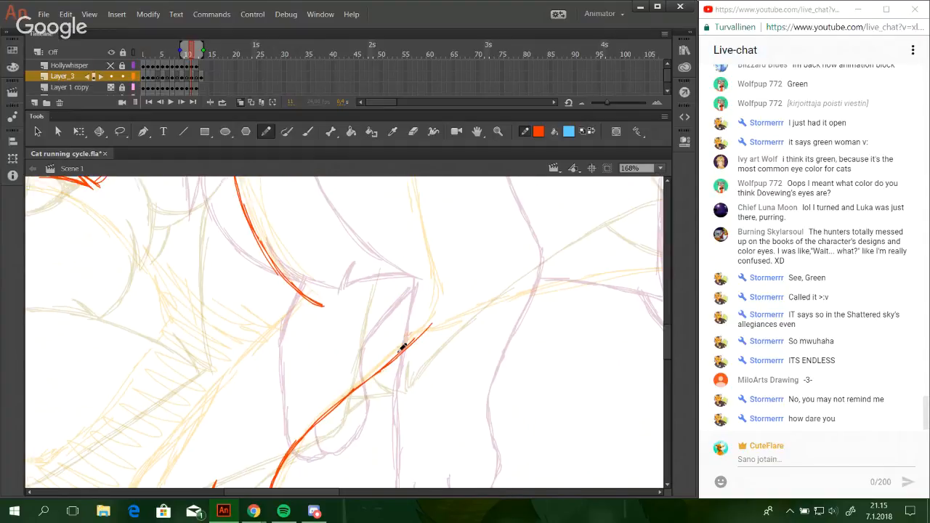
key("ctrl+z")
left_click_drag(373, 373, 431, 326)
key("ctrl+z")
key("ctrl+z")
left_click_drag(375, 372, 432, 331)
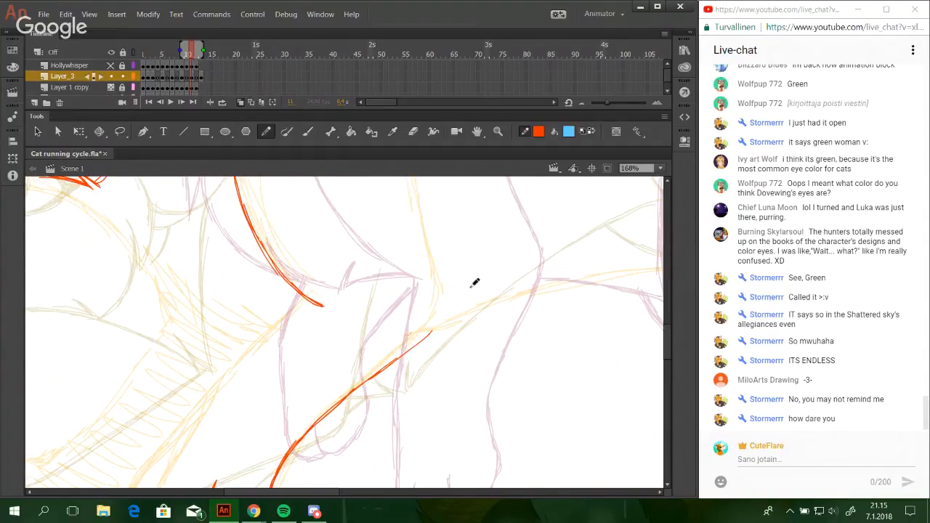
Draw the rear edge of the near upper foreleg down toward the elbow along the yellow sketch, redoing the stroke until it fits.
key("ctrl+z")
left_click_drag(448, 297, 424, 405)
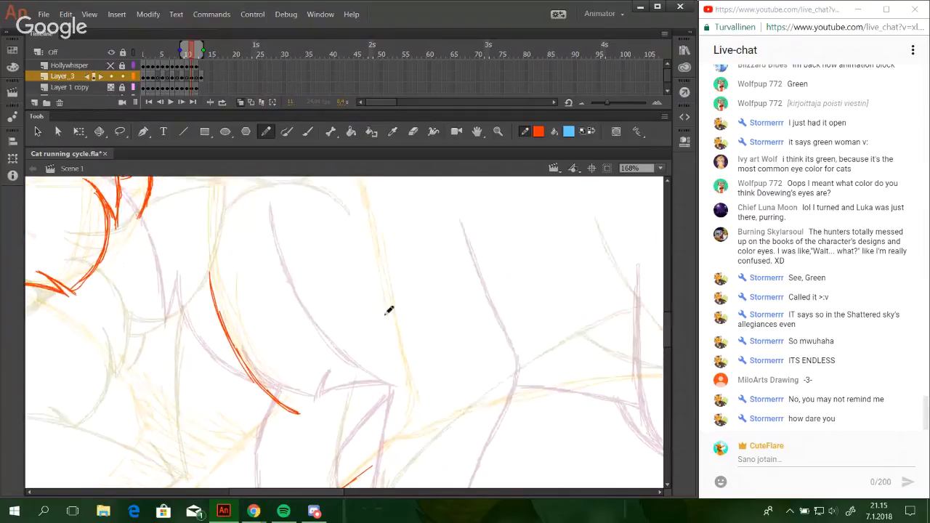
left_click_drag(383, 247, 400, 353)
key("ctrl+z")
key("ctrl+z")
left_click_drag(383, 271, 404, 358)
key("ctrl+z")
key("ctrl+z")
left_click_drag(391, 295, 413, 383)
mouse_move(394, 324)
left_mouse_down()
mouse_move(417, 405)
mouse_move(412, 380)
left_mouse_up()
key("ctrl+z")
key("ctrl+z")
key("ctrl+z")
left_click_drag(391, 299, 420, 406)
Extend the near foreleg's back line upward and curve it around the elbow to join the upper foreleg's rear edge.
left_click_drag(442, 340, 566, 135)
left_click_drag(427, 311, 513, 243)
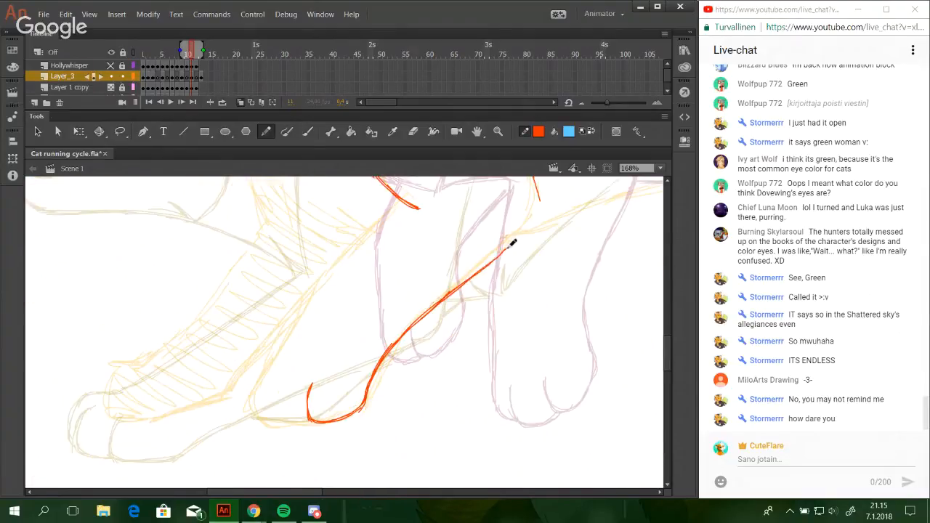
key("ctrl+z")
left_click_drag(465, 281, 536, 214)
mouse_move(510, 245)
left_mouse_down()
mouse_move(540, 207)
mouse_move(537, 215)
left_mouse_up()
mouse_move(534, 178)
left_mouse_down()
mouse_move(540, 210)
mouse_move(535, 177)
left_mouse_up()
Draw the front toe of the near front paw as a short curve that runs along the sole to the existing toe.
left_click_drag(359, 316, 387, 324)
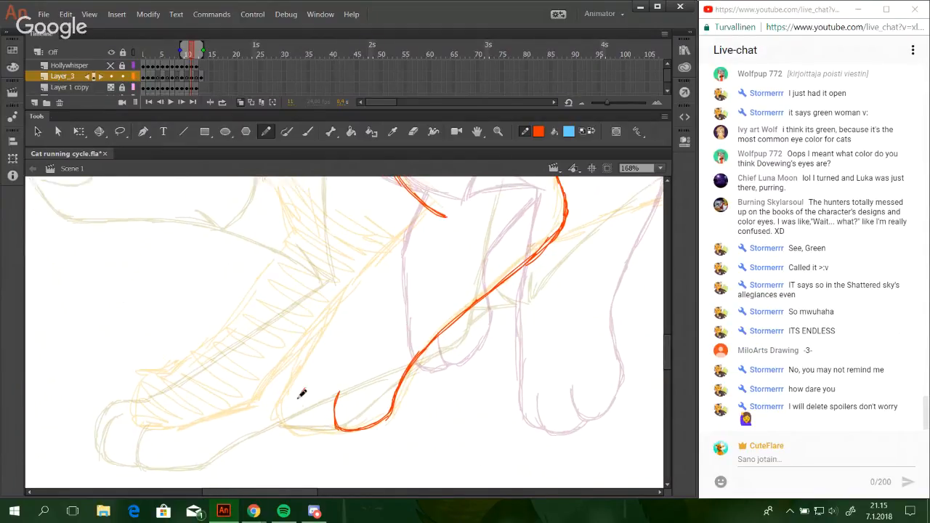
mouse_move(303, 391)
left_mouse_down()
mouse_move(301, 417)
mouse_move(299, 400)
mouse_move(300, 412)
mouse_move(337, 430)
left_mouse_up()
key("ctrl+z")
key("ctrl+z")
key("ctrl+z")
left_click_drag(304, 387, 337, 429)
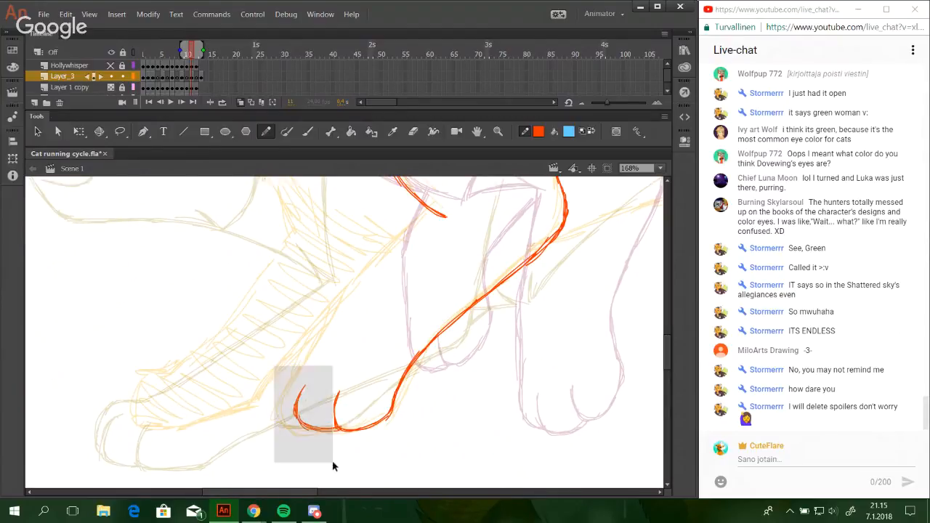
key("ctrl+z")
key("ctrl+z")
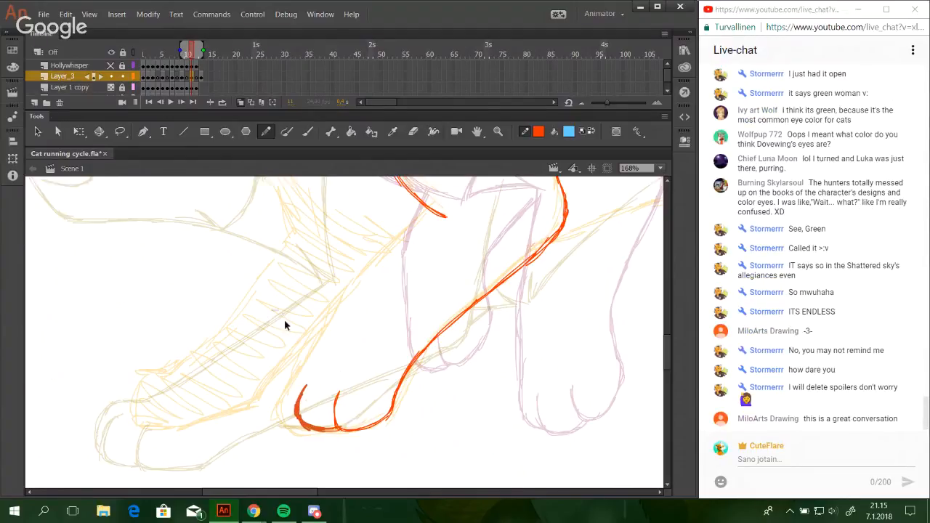
key("ctrl+z")
Draw the near foreleg's front line from the outer toe diagonally upward along the yellow sketch.
mouse_move(299, 421)
left_mouse_down()
mouse_move(301, 363)
mouse_move(353, 284)
left_mouse_up()
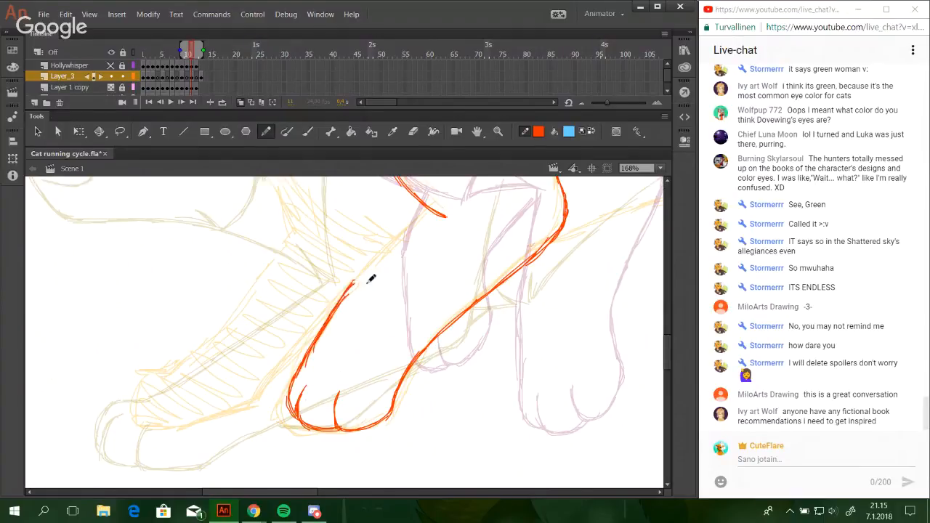
left_click_drag(301, 369, 360, 274)
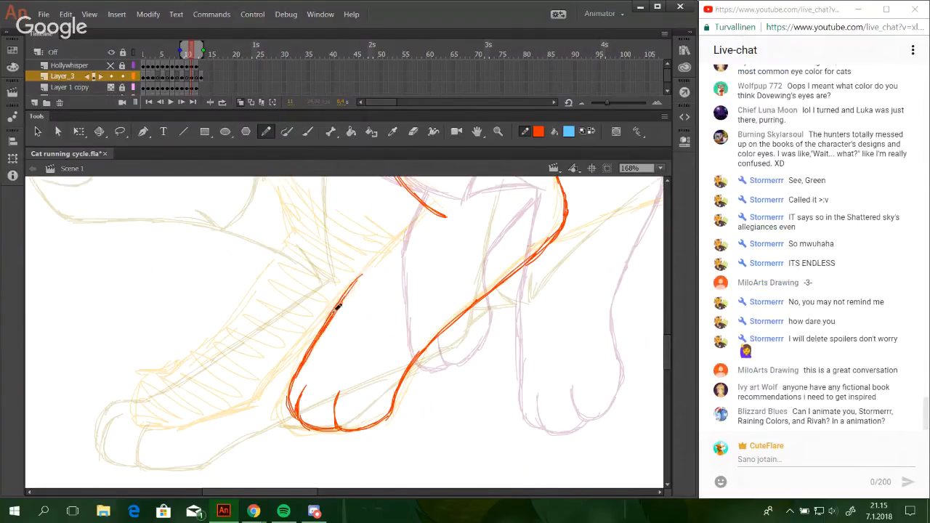
left_click_drag(335, 311, 391, 251)
left_click_drag(348, 292, 418, 223)
key("ctrl+z")
key("ctrl+z")
left_click_drag(361, 274, 417, 219)
key("ctrl+z")
key("ctrl+z")
key("ctrl+z")
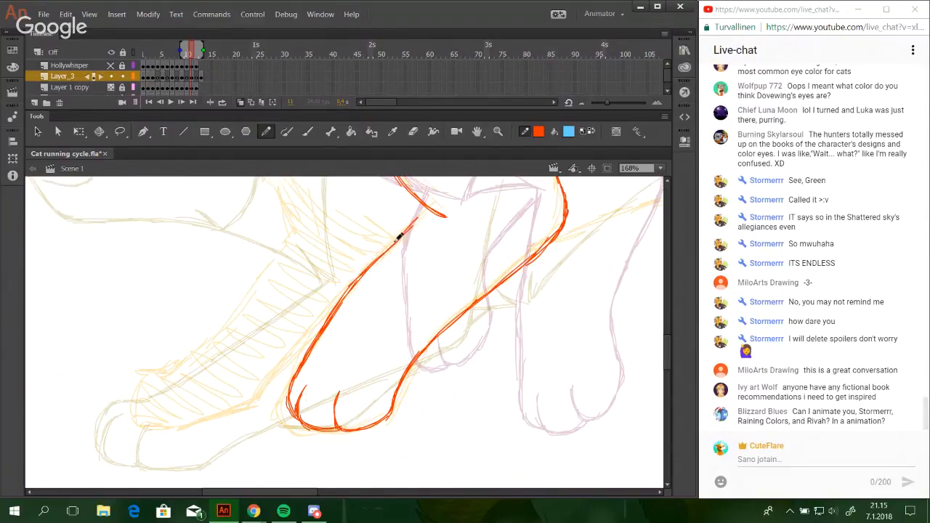
Redraw the upper end of the near foreleg's front line so it meets the chest line.
left_click_drag(385, 251, 428, 208)
key("ctrl+z")
key("ctrl+z")
key("ctrl+z")
left_click_drag(369, 266, 429, 209)
Nudge the near front paw's lines slightly to the right and reinforce the foreleg's back line just above the paw.
mouse_move(517, 378)
left_mouse_down()
mouse_move(501, 371)
mouse_move(469, 402)
mouse_move(475, 376)
mouse_move(501, 386)
mouse_move(480, 384)
left_mouse_up()
mouse_move(272, 441)
left_mouse_down()
mouse_move(324, 461)
mouse_move(319, 449)
left_mouse_up()
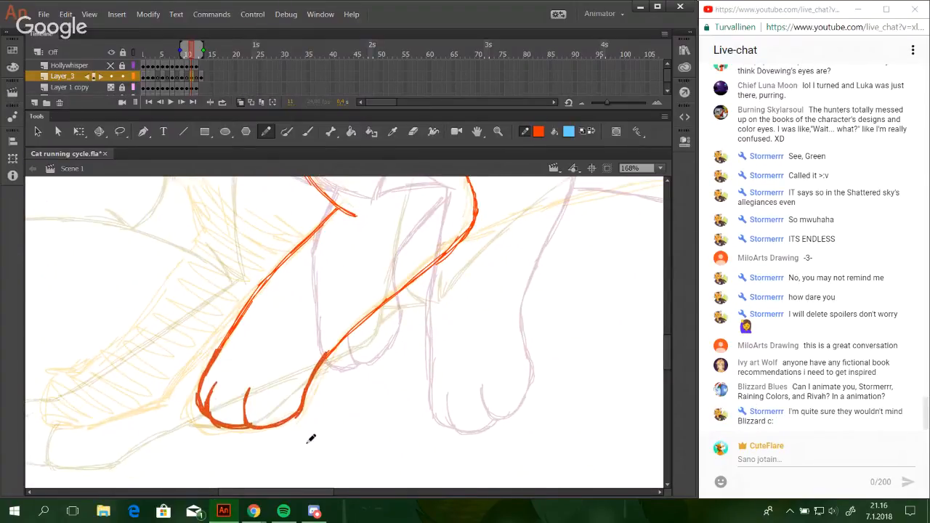
key("Right")
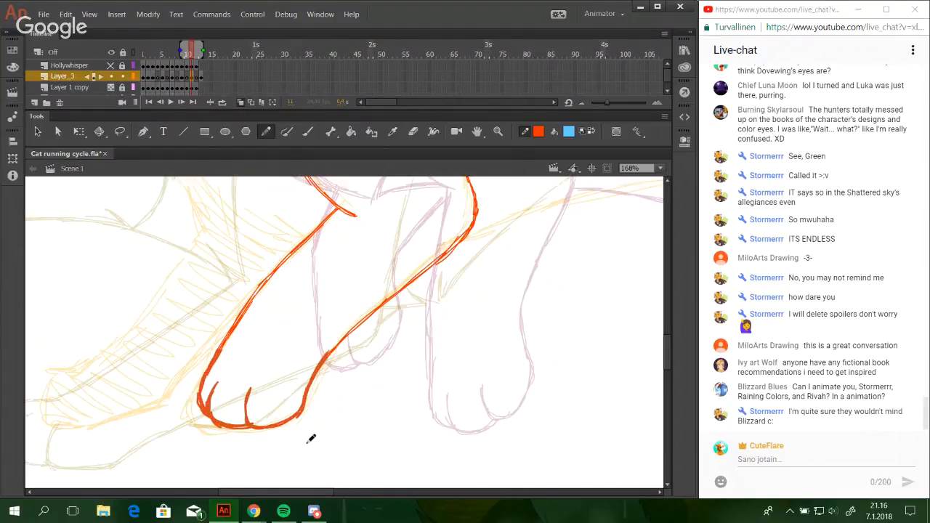
left_click(346, 408, "ctrl")
left_click_drag(316, 371, 347, 333)
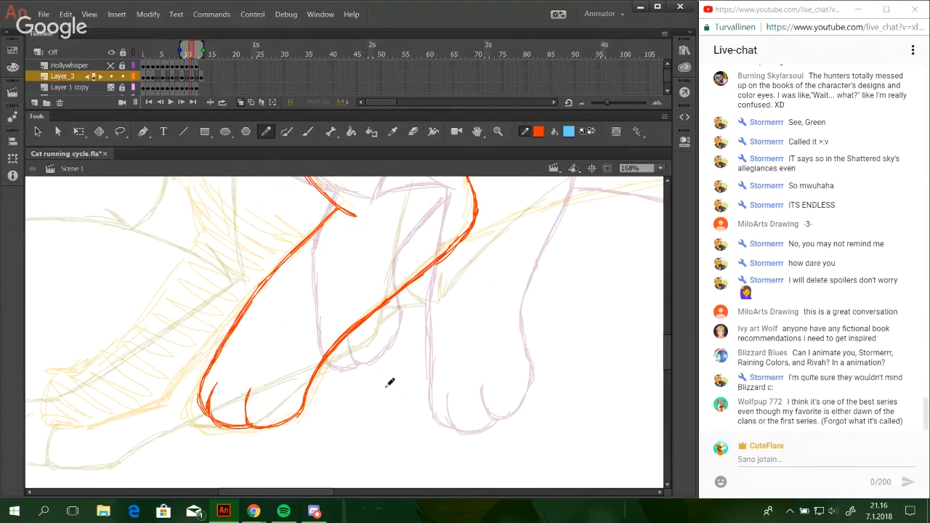
Draw the near hind thigh's front line curving down and back just above the hatched yellow area.
mouse_move(528, 273)
left_mouse_down()
mouse_move(426, 307)
mouse_move(469, 247)
mouse_move(326, 321)
mouse_move(376, 309)
left_mouse_up()
mouse_move(420, 287)
left_mouse_down()
mouse_move(376, 330)
mouse_move(426, 226)
left_mouse_up()
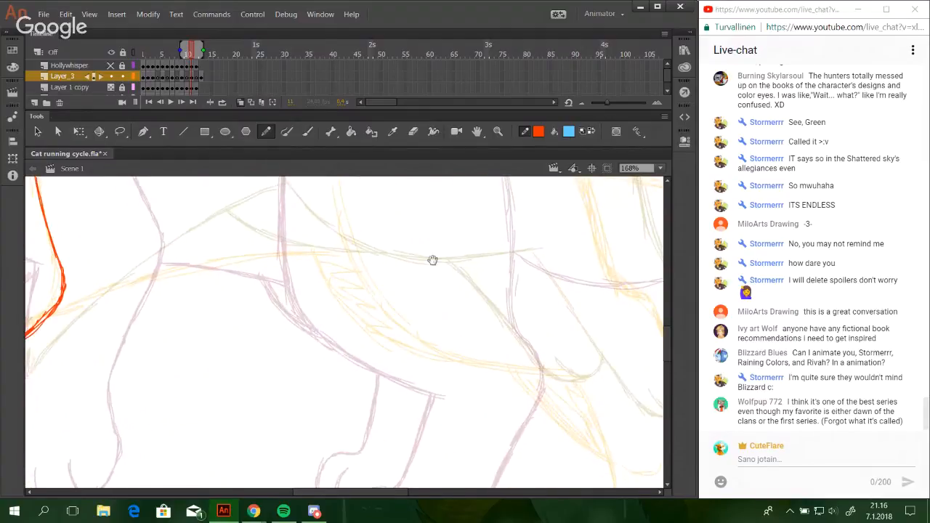
left_click_drag(432, 260, 416, 282)
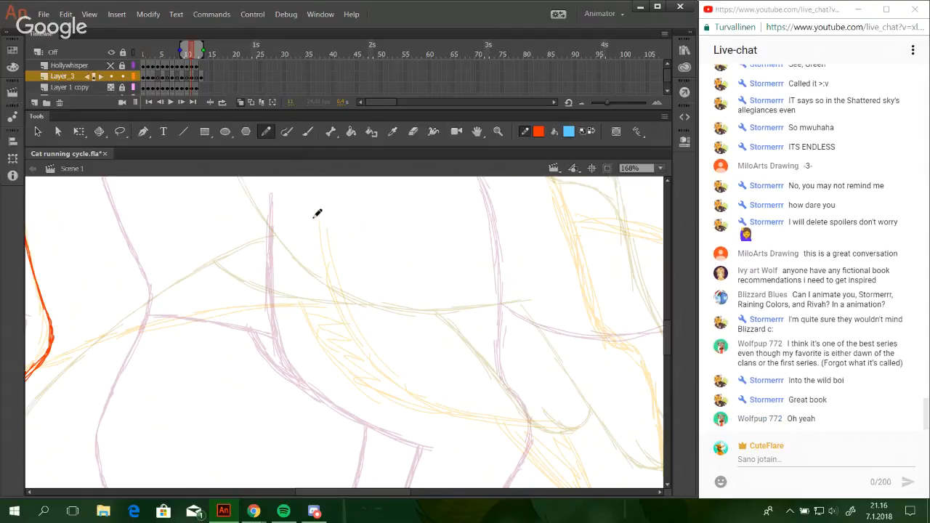
key("space")
mouse_move(377, 286)
left_mouse_down()
mouse_move(357, 326)
mouse_move(314, 218)
left_mouse_up()
mouse_move(389, 328)
left_mouse_down()
mouse_move(341, 247)
mouse_move(413, 391)
left_mouse_up()
mouse_move(271, 199)
left_mouse_down()
mouse_move(301, 303)
mouse_move(294, 284)
left_mouse_up()
key("ctrl+z")
key("ctrl+z")
left_click_drag(276, 219, 315, 332)
mouse_move(284, 243)
left_mouse_down()
mouse_move(336, 352)
mouse_move(426, 395)
mouse_move(507, 402)
left_mouse_up()
left_click_drag(398, 390, 500, 408)
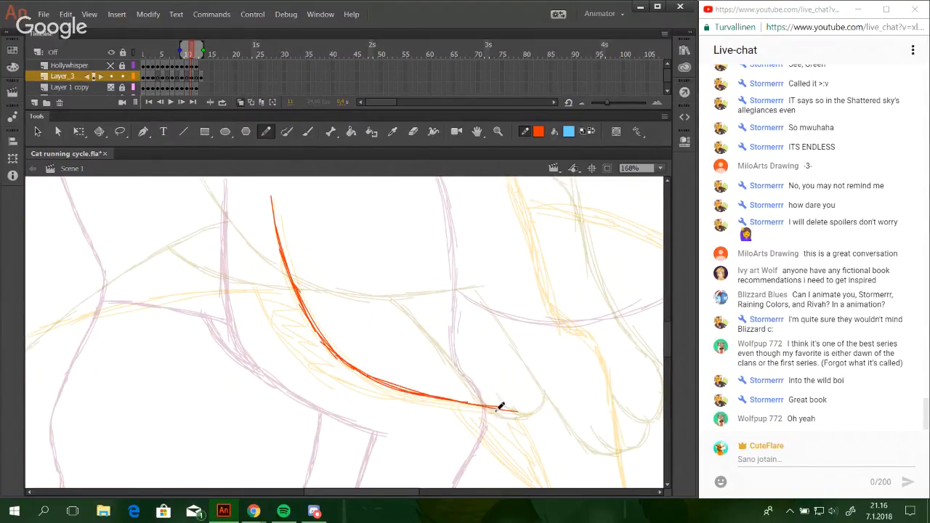
Reinforce the lower end of the thigh's front line and lengthen it to the top of the lower hind leg.
left_click_drag(437, 399, 531, 412)
key("ctrl+z")
key("ctrl+z")
left_click_drag(400, 391, 518, 412)
left_click_drag(448, 403, 530, 413)
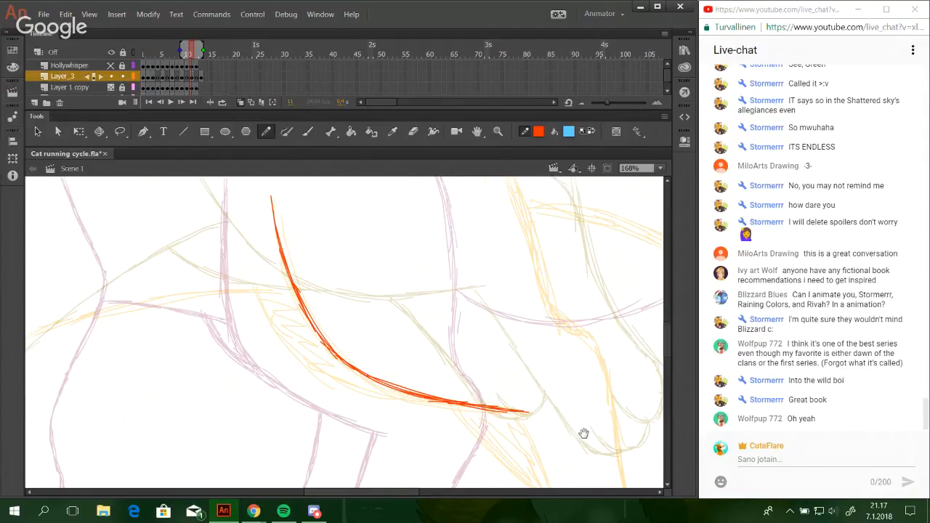
Draw the curved inner toe line of the near hind paw and lead it into the sole toward the heel.
mouse_move(584, 434)
left_mouse_down()
mouse_move(492, 272)
mouse_move(473, 258)
left_mouse_up()
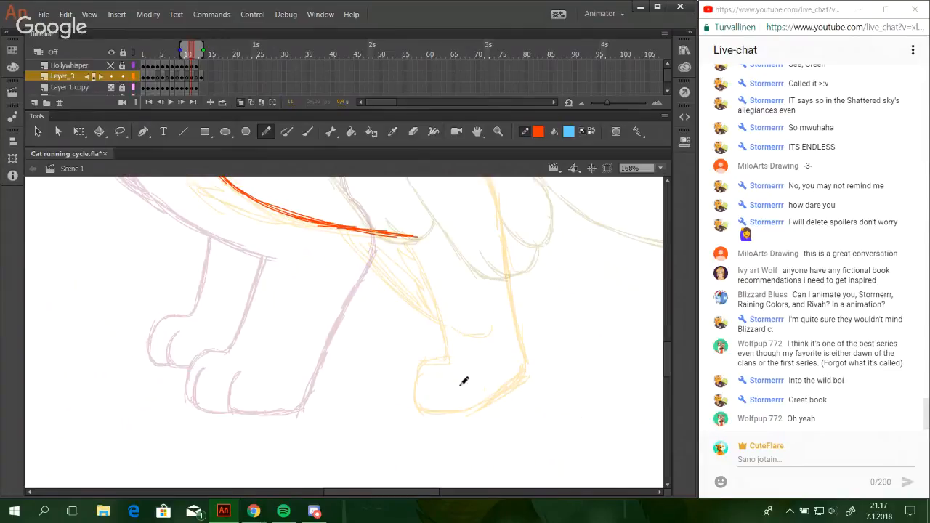
left_click_drag(463, 369, 461, 409)
key("ctrl+z")
left_click_drag(461, 374, 460, 407)
mouse_move(462, 374)
left_mouse_down()
mouse_move(468, 409)
mouse_move(466, 384)
mouse_move(463, 402)
mouse_move(477, 403)
mouse_move(459, 400)
mouse_move(492, 400)
mouse_move(464, 401)
mouse_move(490, 400)
mouse_move(473, 405)
mouse_move(526, 365)
left_mouse_up()
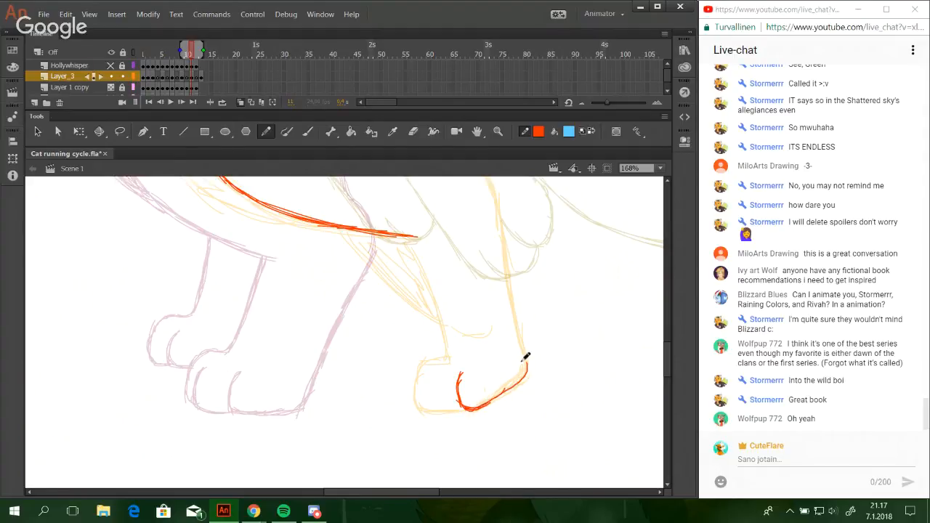
Redraw the near hind paw's sole as a rounder curve rising to the heel, inside the yellow sketch.
key("ctrl+z")
left_click_drag(489, 404, 536, 365)
key("ctrl+z")
left_click_drag(487, 403, 520, 370)
key("ctrl+z")
left_click_drag(486, 404, 523, 357)
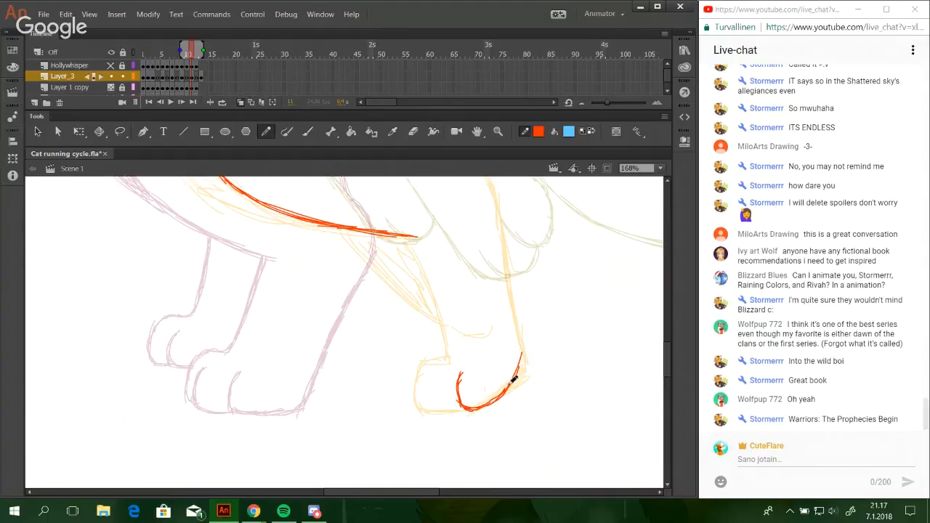
key("ctrl+z")
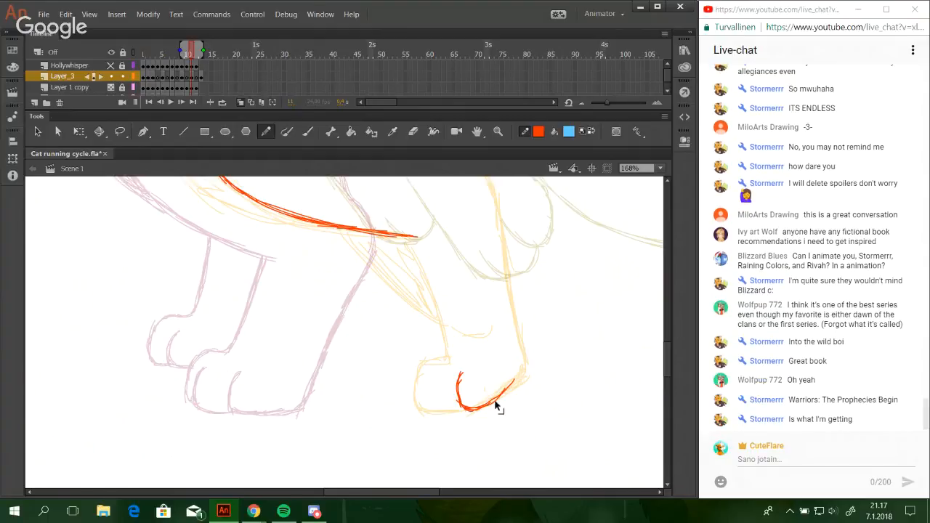
key("ctrl+z")
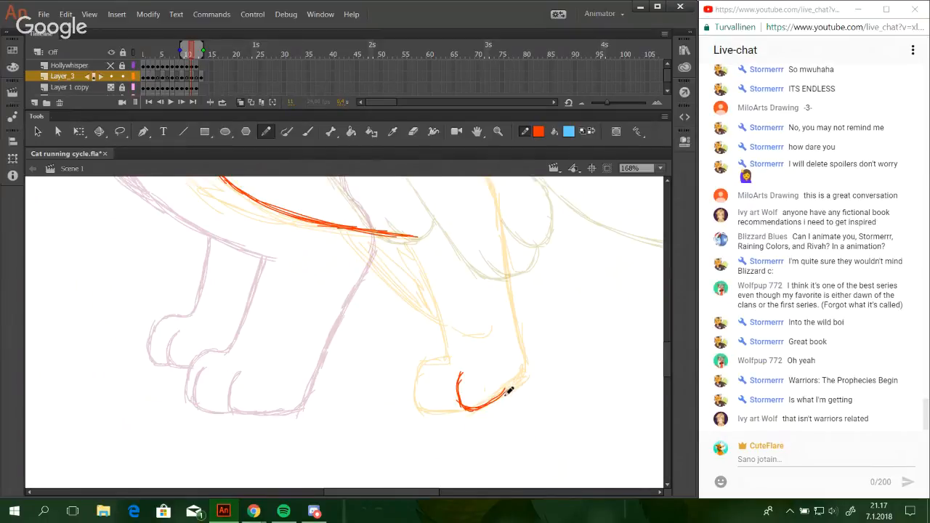
left_click_drag(507, 392, 518, 361)
left_click_drag(507, 393, 523, 351)
key("ctrl+z")
Draw the second toe line and the rounded front and underside of the near hind paw.
mouse_move(433, 373)
left_mouse_down()
mouse_move(431, 406)
mouse_move(431, 377)
mouse_move(429, 408)
mouse_move(431, 378)
mouse_move(430, 406)
mouse_move(462, 410)
left_mouse_up()
key("ctrl+z")
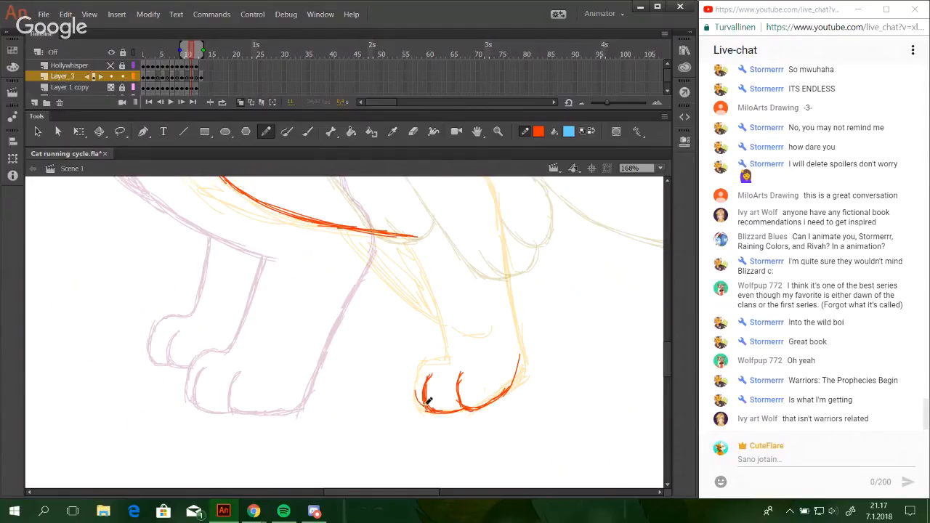
left_click_drag(428, 401, 424, 367)
Draw the lower hind leg's front line from the top of the paw up to the end of the thigh line.
left_click_drag(439, 325, 440, 356)
left_click_drag(434, 308, 441, 353)
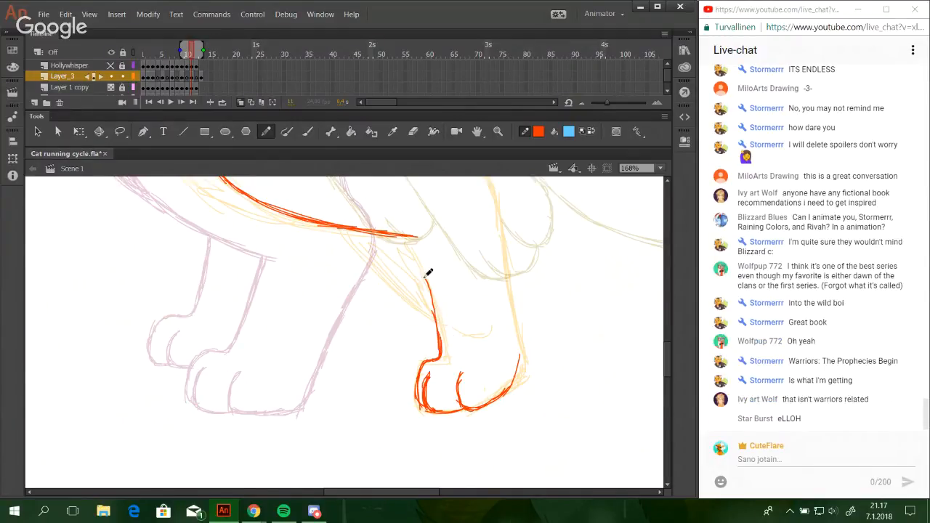
left_click_drag(427, 275, 436, 330)
mouse_move(417, 242)
left_mouse_down()
mouse_move(434, 307)
mouse_move(434, 286)
left_mouse_up()
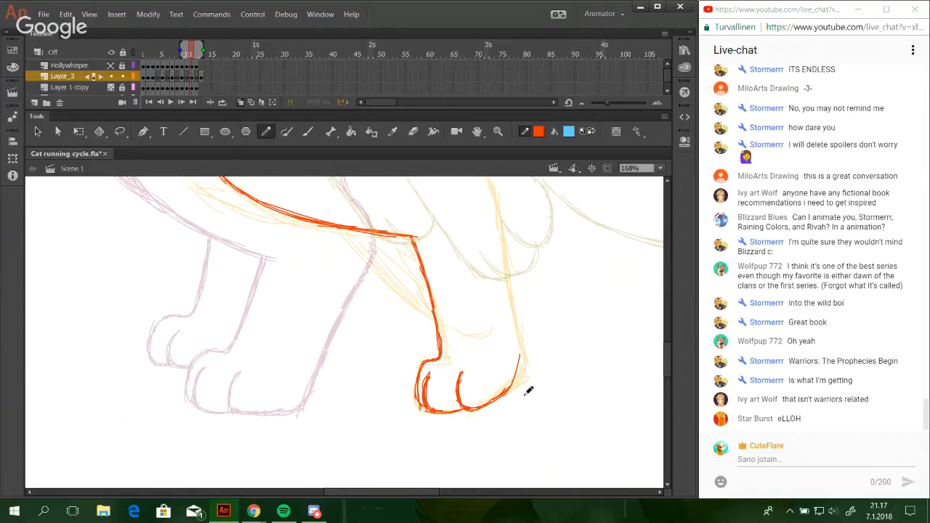
Nudge the near hind paw's inner toe and sole curve slightly to the right, and try a stroke joining the soles.
left_click_drag(547, 397, 505, 424)
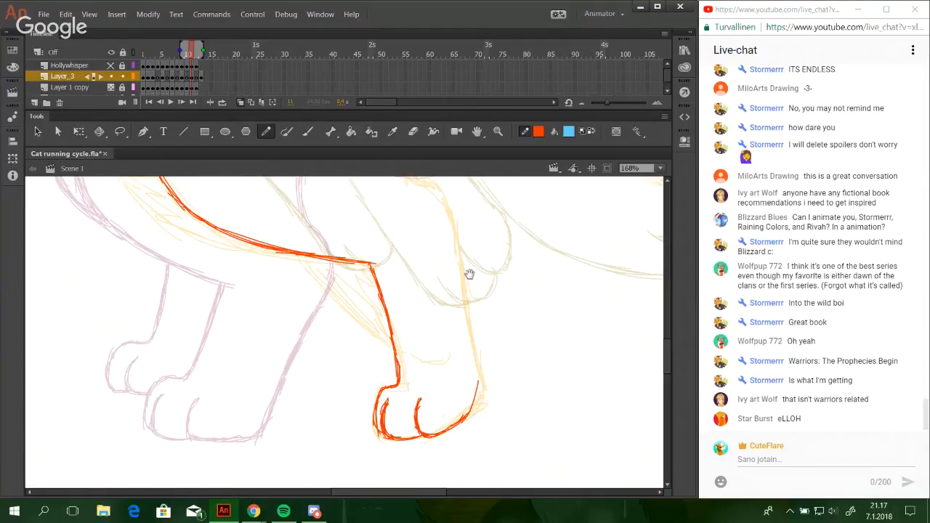
mouse_move(470, 274)
left_mouse_down()
mouse_move(472, 282)
mouse_move(471, 270)
left_mouse_up()
left_click_drag(470, 405, 480, 382)
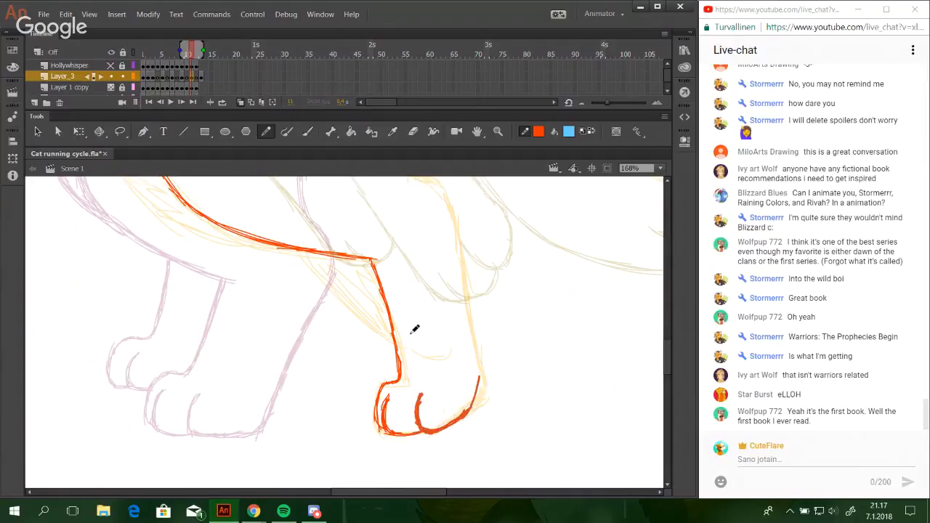
key("Right")
key("Right")
key("Right")
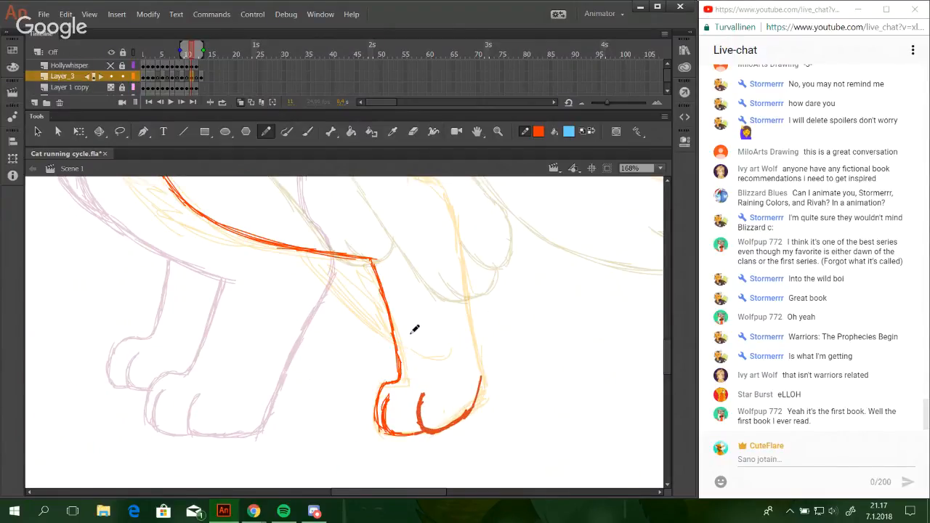
left_click_drag(402, 433, 418, 432)
key("ctrl+z")
key("ctrl+z")
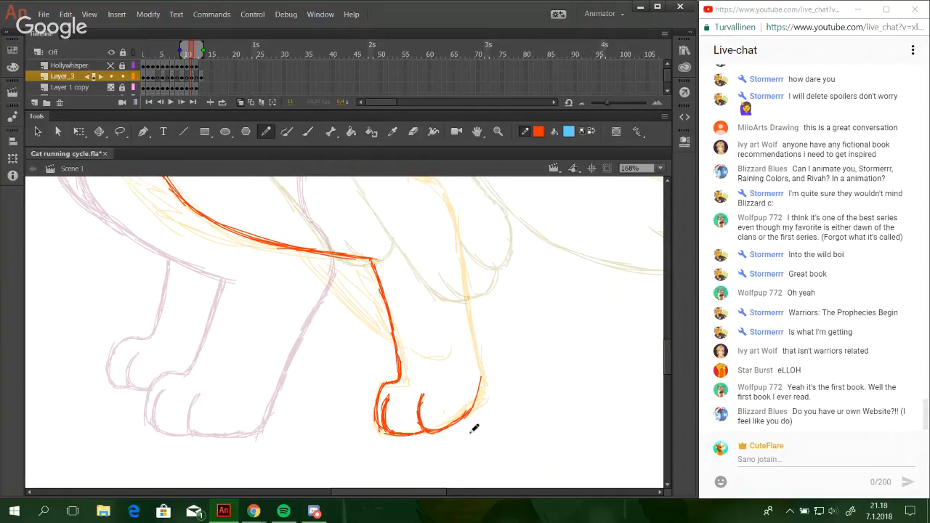
Delete the upper heel stroke of the near hind paw and try redrawing it toward the lower leg.
left_click_drag(526, 323, 523, 331)
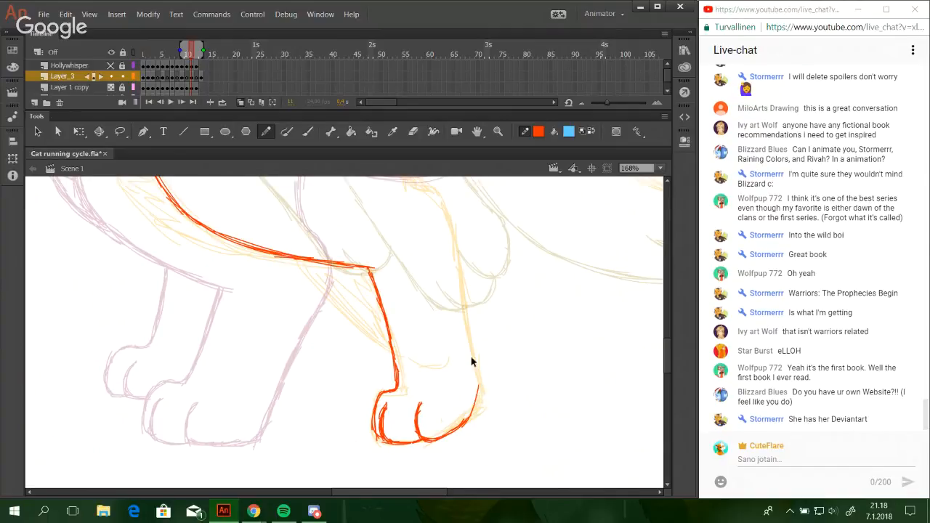
key("ctrl+z")
left_click_drag(455, 362, 493, 413)
key("Delete")
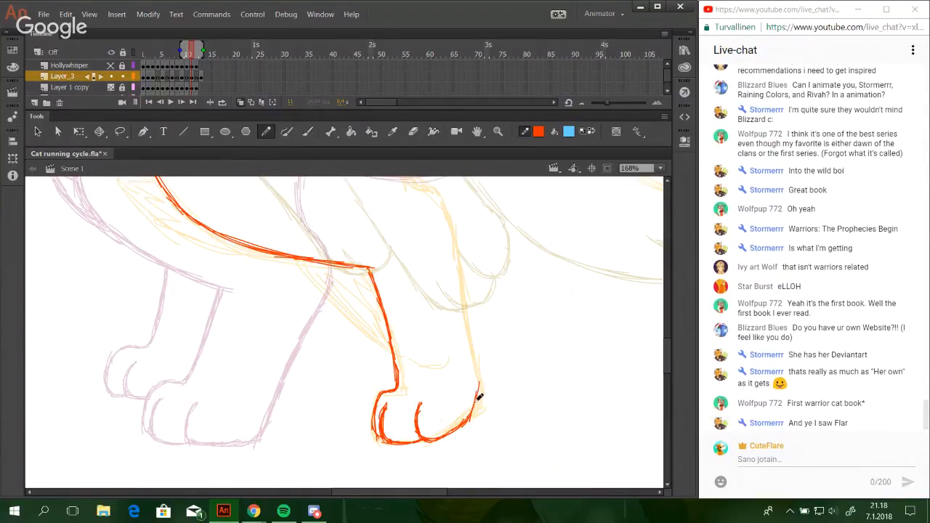
left_click_drag(477, 400, 475, 361)
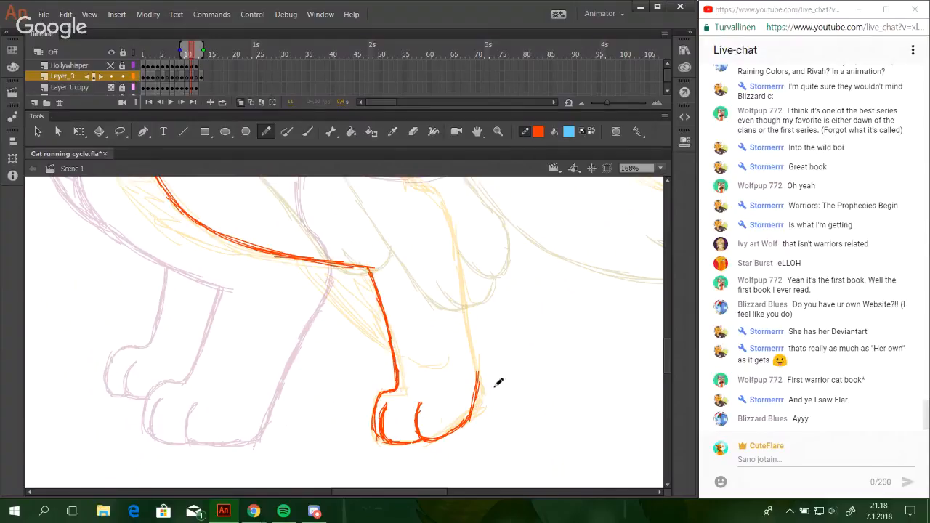
key("ctrl+z")
key("ctrl+z")
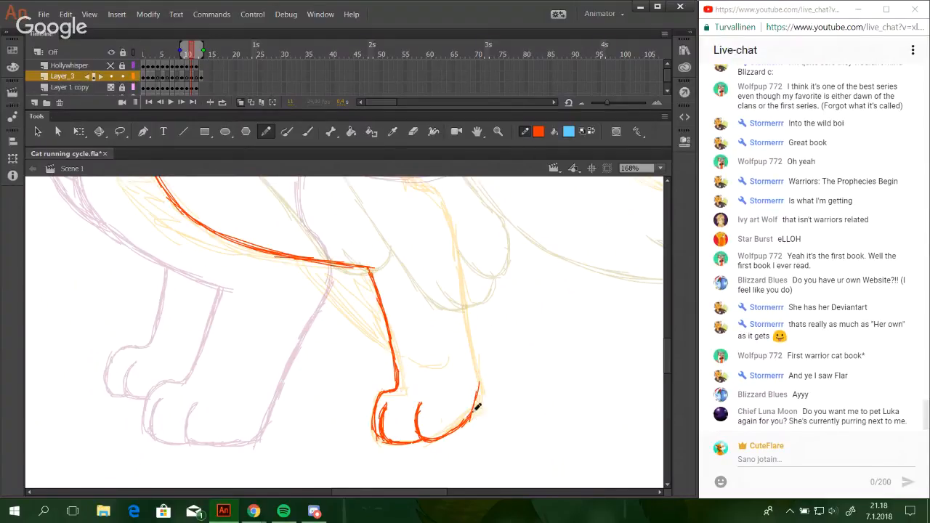
key("ctrl+z")
Draw the near hind leg's back line from the heel up the lower leg to the bend at the hock.
mouse_move(470, 417)
left_mouse_down()
mouse_move(481, 381)
mouse_move(477, 403)
mouse_move(474, 347)
left_mouse_up()
left_click_drag(478, 392, 471, 331)
left_click_drag(476, 363, 469, 234)
left_click_drag(477, 322, 466, 231)
mouse_move(467, 294)
left_mouse_down()
mouse_move(463, 221)
mouse_move(442, 191)
left_mouse_up()
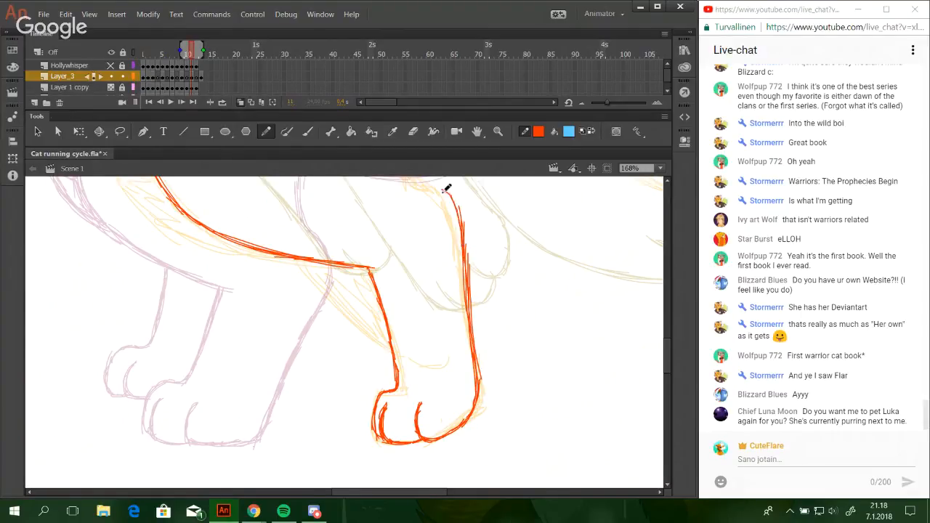
Continue the near hind leg's back line from the hock up along the rear of the thigh toward the rump.
mouse_move(463, 239)
left_mouse_down()
mouse_move(440, 189)
mouse_move(423, 186)
mouse_move(434, 365)
mouse_move(450, 362)
mouse_move(459, 336)
mouse_move(445, 308)
left_mouse_up()
key("space")
left_click_drag(461, 344, 428, 256)
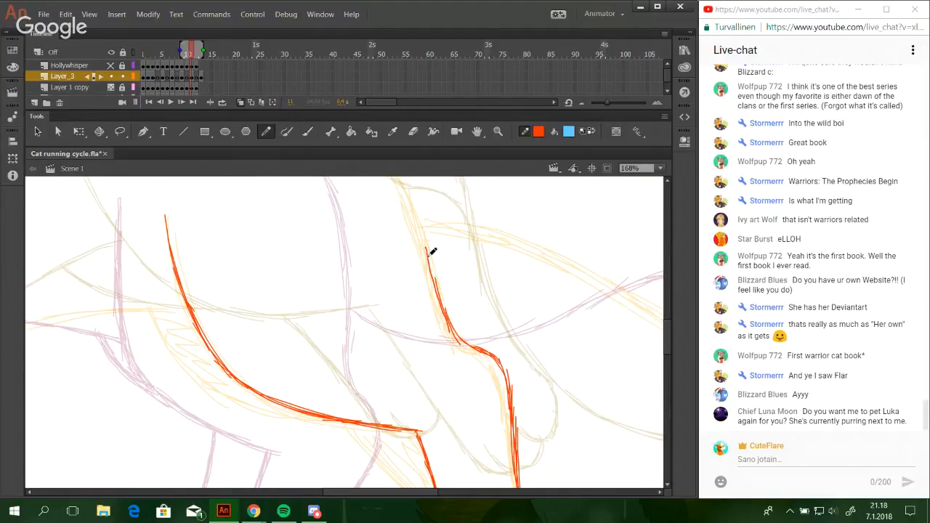
left_click_drag(446, 318, 419, 232)
left_click_drag(436, 299, 411, 202)
key("space")
left_click_drag(407, 407, 384, 255)
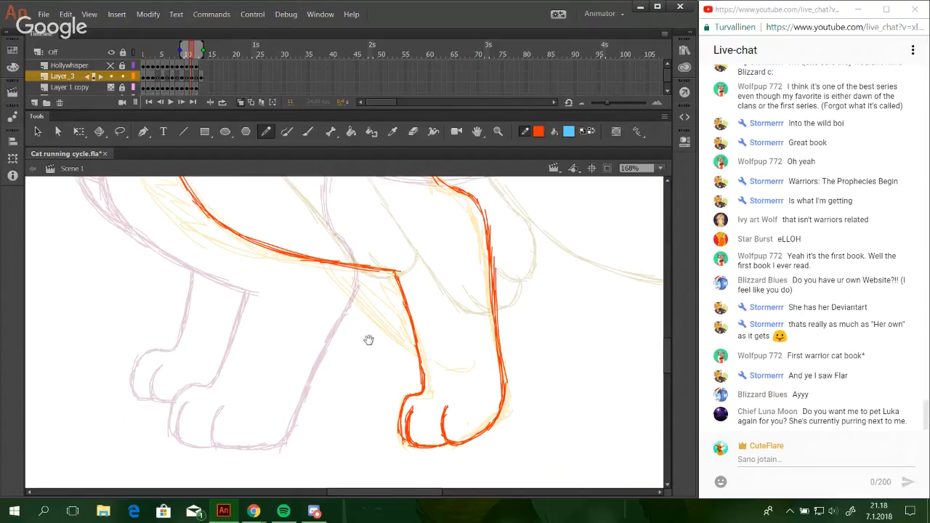
left_click_drag(368, 341, 515, 423)
left_click_drag(431, 247, 425, 447)
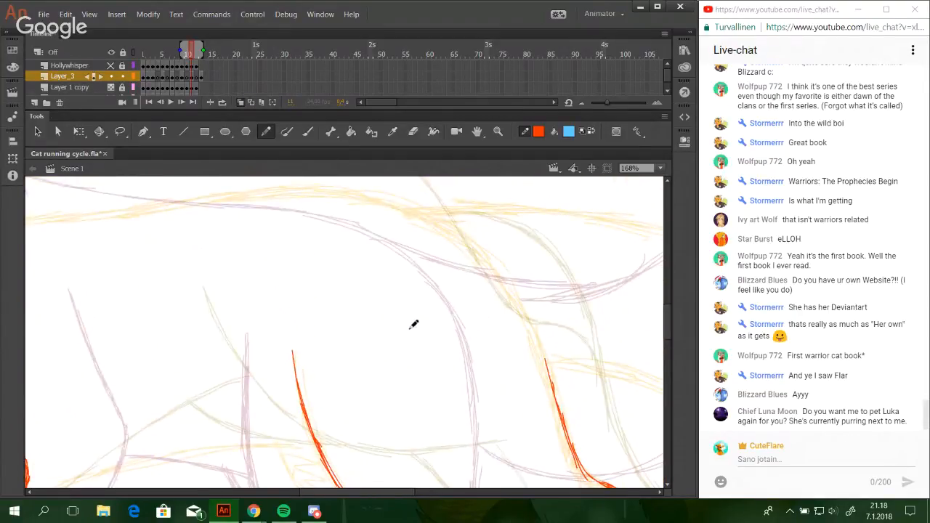
Start the back line, drawing overlapping strokes from the rear of the near shoulder hump toward the mid-back.
mouse_move(417, 350)
left_mouse_down()
mouse_move(388, 393)
mouse_move(455, 413)
left_mouse_up()
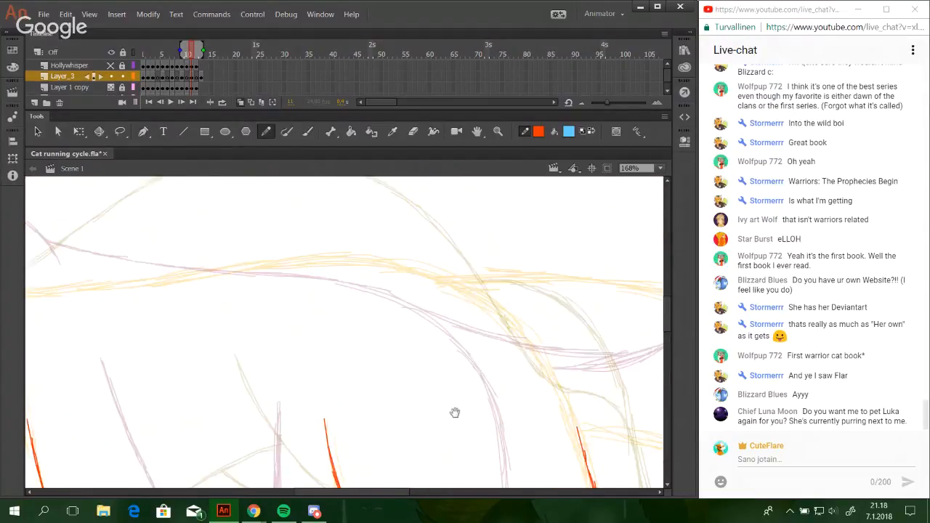
left_click_drag(279, 336, 475, 337)
left_click_drag(190, 282, 257, 292)
key("ctrl+z")
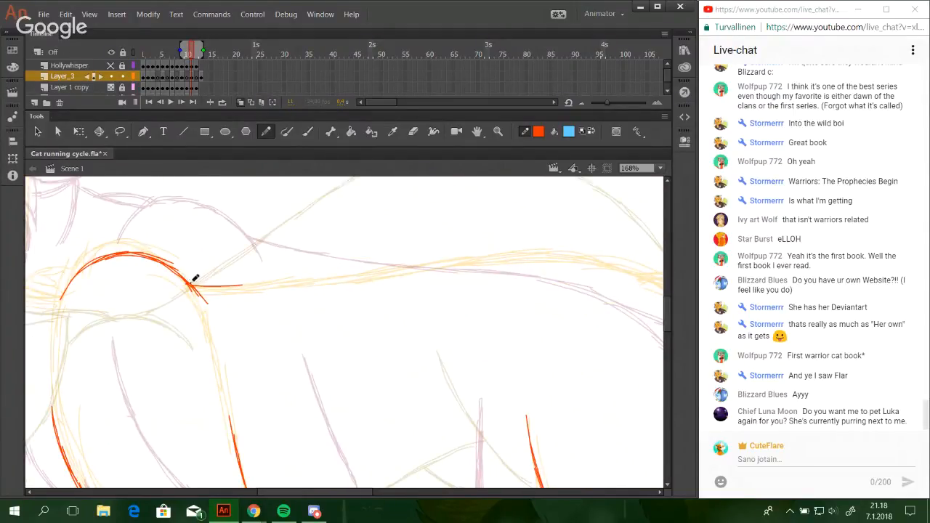
left_click_drag(191, 284, 346, 273)
left_click_drag(270, 282, 393, 267)
left_click_drag(304, 279, 410, 265)
key("ctrl+z")
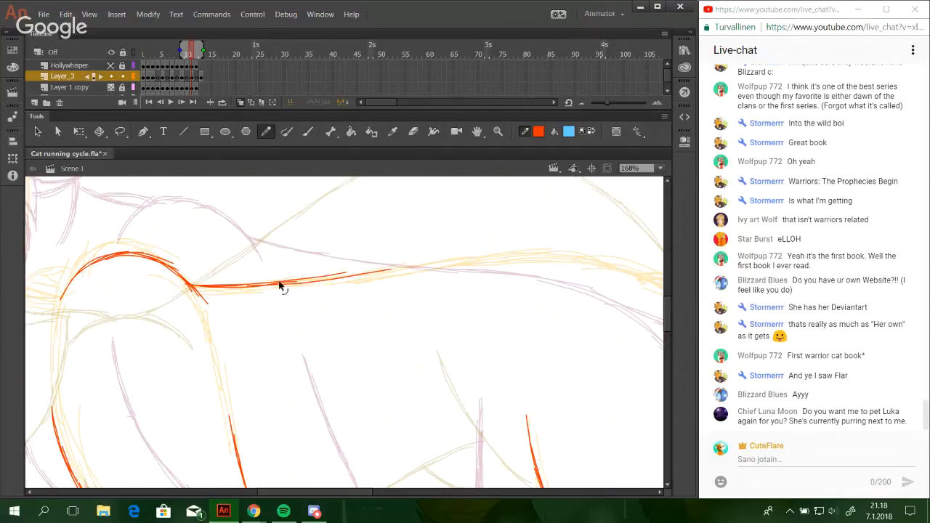
Continue the back line along the mid-back toward the hips with overlapping strokes, undoing the stray ones.
left_click_drag(274, 282, 399, 266)
left_click_drag(302, 279, 439, 259)
mouse_move(341, 274)
left_mouse_down()
mouse_move(493, 255)
mouse_move(462, 262)
left_mouse_up()
key("ctrl+z")
key("ctrl+z")
left_click_drag(391, 271, 508, 253)
Redraw the back line's rear stretch and carry it over the top of the loins toward the hips.
key("ctrl+z")
key("ctrl+z")
left_click_drag(417, 269, 536, 250)
left_click_drag(446, 261, 561, 250)
mouse_move(603, 307)
left_mouse_down()
mouse_move(415, 260)
mouse_move(350, 262)
left_mouse_up()
key("ctrl+z")
key("ctrl+z")
left_click_drag(182, 213, 280, 210)
key("ctrl+z")
key("ctrl+z")
key("ctrl+z")
key("ctrl+z")
left_click_drag(191, 217, 304, 206)
key("ctrl+z")
mouse_move(225, 213)
left_mouse_down()
mouse_move(332, 207)
mouse_move(370, 216)
left_mouse_up()
key("ctrl+z")
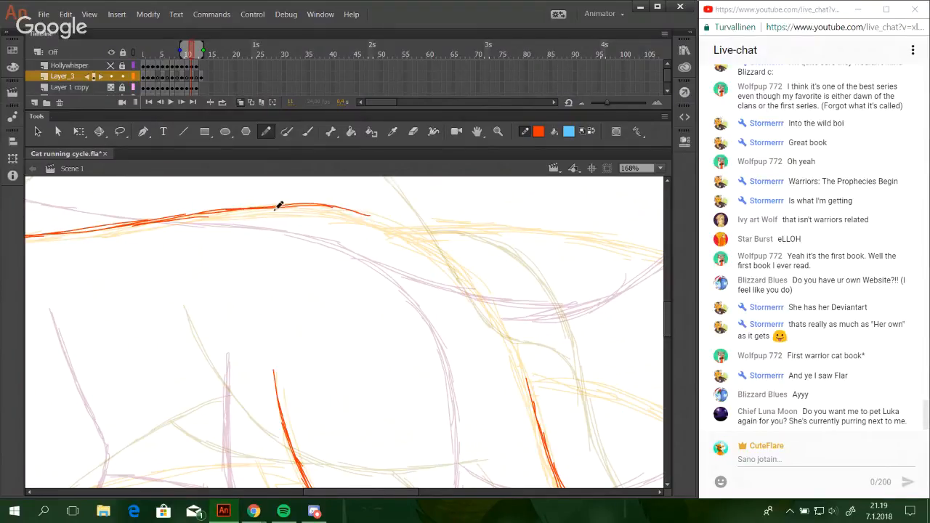
key("ctrl+z")
Draw the rump curve from the hips down to join the back line of the near hind thigh.
left_click_drag(275, 208, 405, 229)
mouse_move(353, 209)
left_mouse_down()
mouse_move(436, 247)
mouse_move(469, 277)
left_mouse_up()
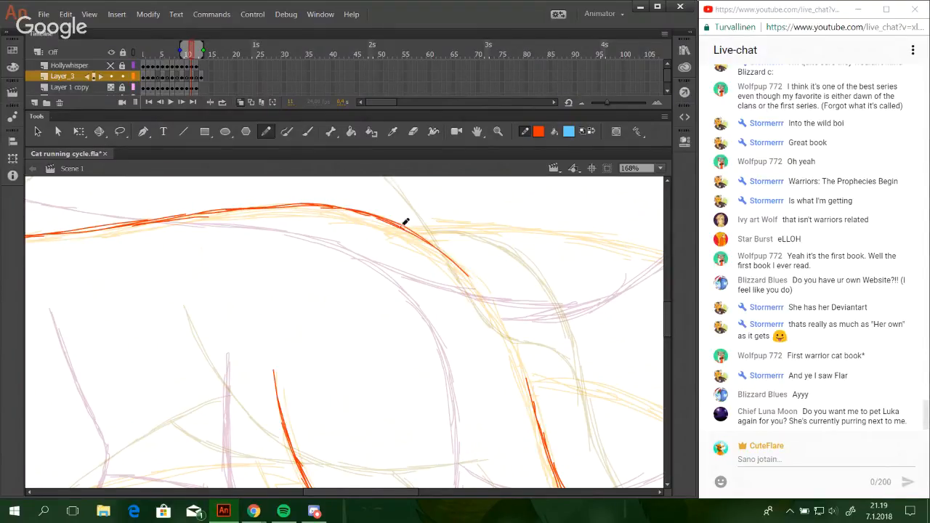
left_click_drag(350, 203, 494, 303)
mouse_move(454, 254)
left_mouse_down()
mouse_move(509, 338)
mouse_move(527, 387)
left_mouse_up()
left_click_drag(517, 346, 542, 430)
left_click_drag(524, 369, 545, 442)
key("space")
left_click_drag(333, 295, 367, 117)
left_click_drag(318, 318, 662, 384)
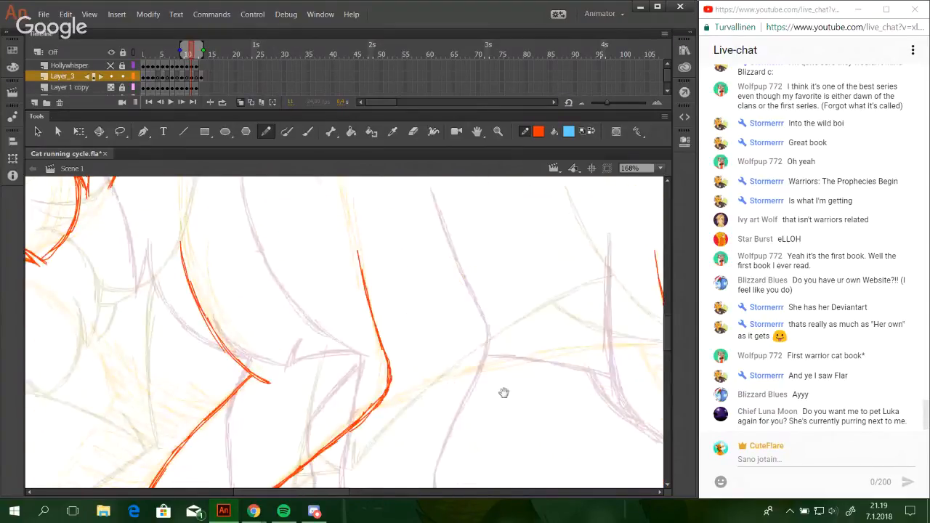
mouse_move(504, 393)
left_mouse_down()
mouse_move(355, 355)
mouse_move(340, 369)
left_mouse_up()
mouse_move(212, 381)
left_mouse_down()
mouse_move(304, 350)
mouse_move(298, 341)
mouse_move(339, 337)
left_mouse_up()
key("ctrl+z")
left_click_drag(227, 372, 378, 322)
left_click_drag(262, 349, 448, 305)
left_click_drag(303, 339, 471, 303)
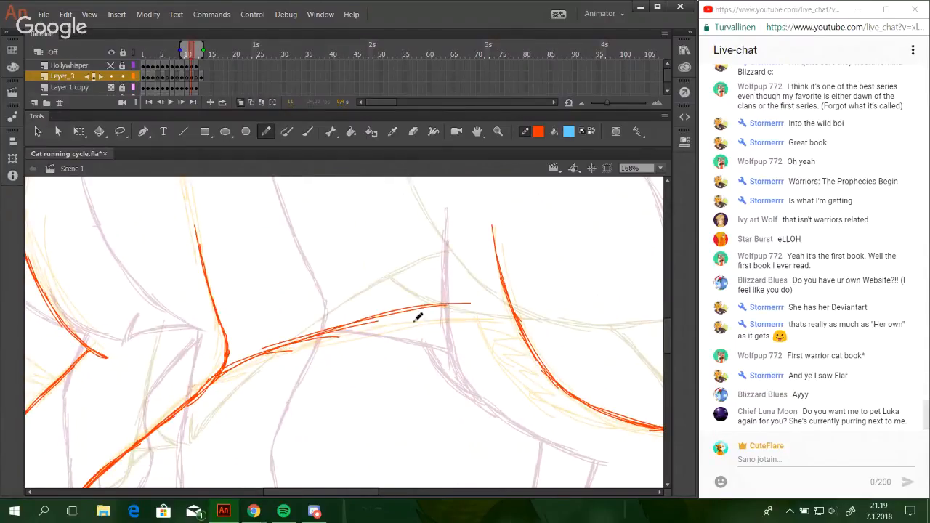
left_click_drag(368, 332, 510, 308)
key("ctrl+z")
key("ctrl+z")
key("ctrl+z")
key("ctrl+z")
key("ctrl+z")
key("ctrl+z")
left_click_drag(213, 382, 286, 352)
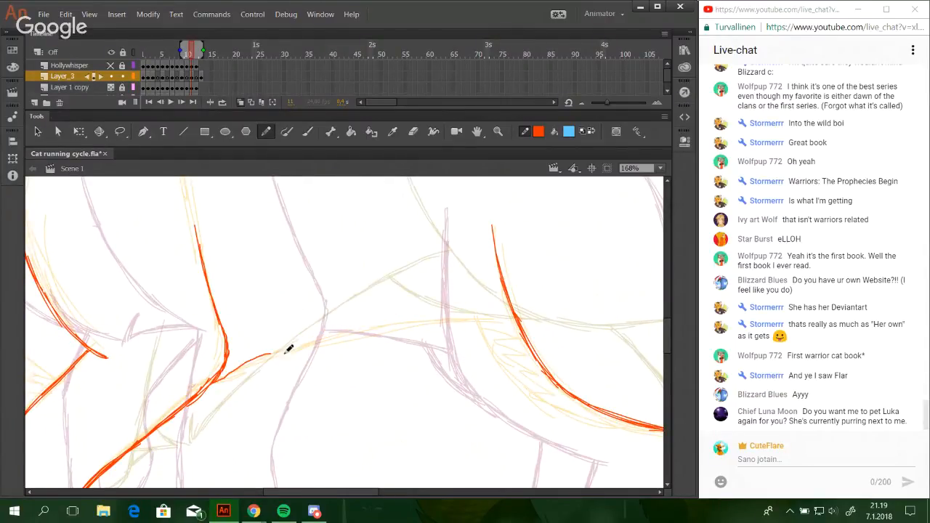
key("ctrl+z")
Draw the front part of the belly line from the near foreleg's elbow toward the mid-belly along the sketch.
left_click_drag(215, 381, 343, 333)
key("ctrl+z")
left_click_drag(255, 357, 407, 322)
left_click_drag(305, 343, 401, 323)
left_click_drag(303, 345, 450, 317)
key("ctrl+z")
Continue the belly line rearward until it meets the front line of the near hind thigh.
key("ctrl+z")
left_click_drag(335, 333, 456, 317)
mouse_move(383, 328)
left_mouse_down()
mouse_move(511, 322)
mouse_move(501, 320)
left_mouse_up()
key("ctrl+z")
left_click_drag(428, 320, 517, 319)
left_click_drag(457, 319, 517, 318)
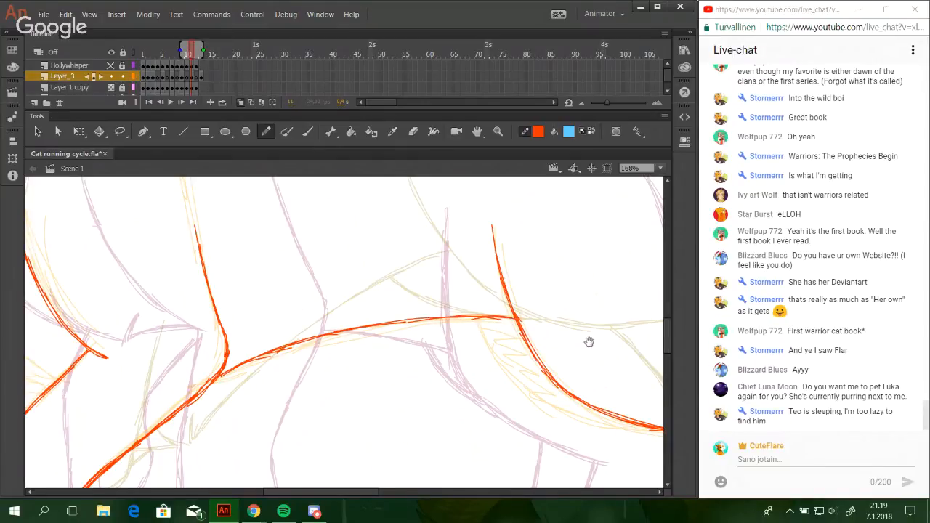
Draw the far hind thigh's front line from the belly, curving below the near thigh to merge with its lower edge.
mouse_move(589, 342)
left_mouse_down()
mouse_move(463, 288)
mouse_move(436, 297)
mouse_move(419, 220)
mouse_move(453, 360)
left_mouse_up()
left_click_drag(267, 235, 296, 289)
left_click_drag(268, 239, 313, 310)
key("ctrl+z")
key("ctrl+z")
left_click_drag(284, 274, 346, 324)
mouse_move(314, 309)
left_mouse_down()
mouse_move(383, 338)
mouse_move(346, 323)
left_mouse_up()
left_click_drag(331, 318, 470, 357)
left_click_drag(387, 339, 461, 358)
Draw the visible lower part of the far hind leg, running diagonally behind the near hind leg just above its paw.
mouse_move(513, 378)
left_mouse_down()
mouse_move(429, 262)
mouse_move(436, 291)
left_mouse_up()
left_click_drag(395, 239, 478, 328)
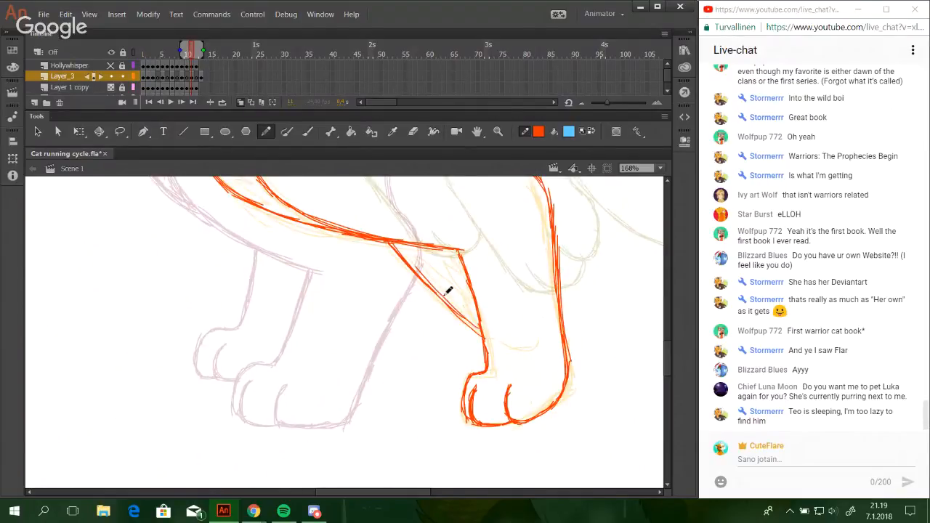
mouse_move(449, 293)
left_mouse_down()
mouse_move(499, 345)
mouse_move(521, 350)
mouse_move(538, 336)
left_mouse_up()
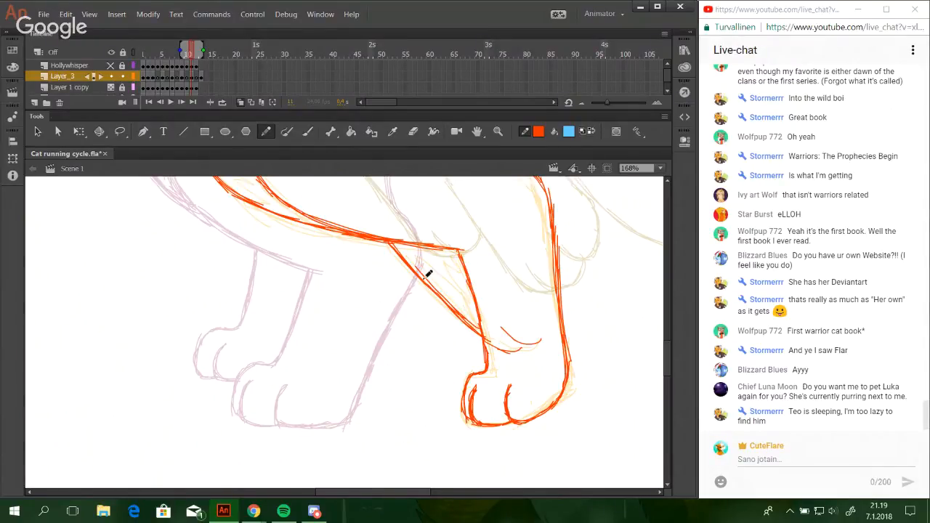
Close the gap in the lower jaw line between the chin and the cheek tuft.
left_click_drag(232, 293, 349, 382)
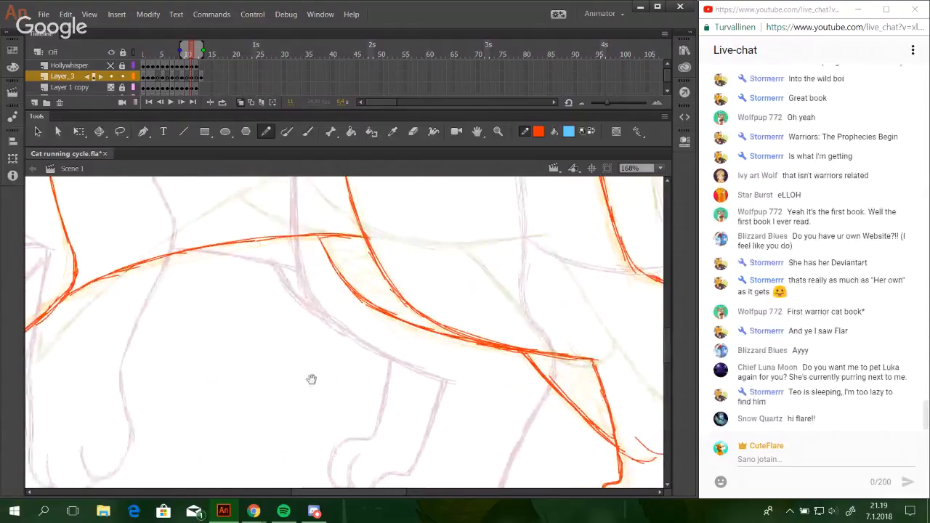
mouse_move(212, 303)
left_mouse_down()
mouse_move(235, 345)
mouse_move(492, 279)
mouse_move(453, 366)
mouse_move(394, 429)
mouse_move(444, 316)
mouse_move(270, 242)
left_mouse_up()
mouse_move(385, 329)
left_mouse_down()
mouse_move(315, 235)
mouse_move(341, 295)
mouse_move(225, 196)
mouse_move(243, 264)
mouse_move(267, 292)
mouse_move(314, 315)
left_mouse_up()
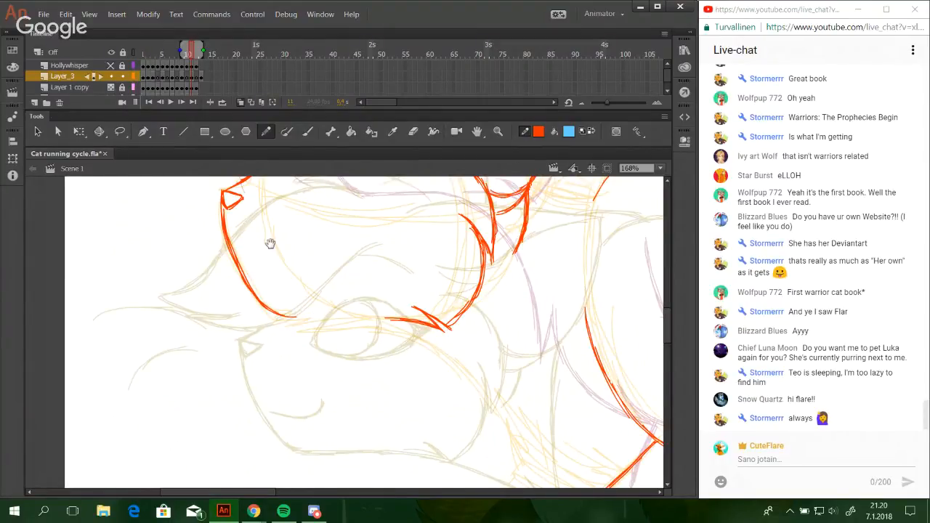
left_click_drag(269, 243, 263, 303)
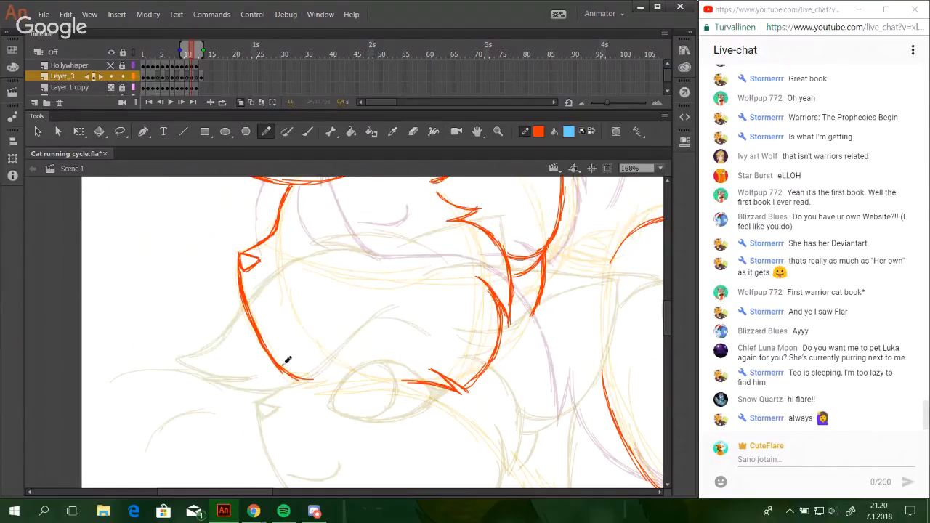
left_click_drag(288, 368, 333, 376)
mouse_move(288, 370)
left_mouse_down()
mouse_move(457, 380)
mouse_move(464, 389)
mouse_move(388, 336)
left_mouse_up()
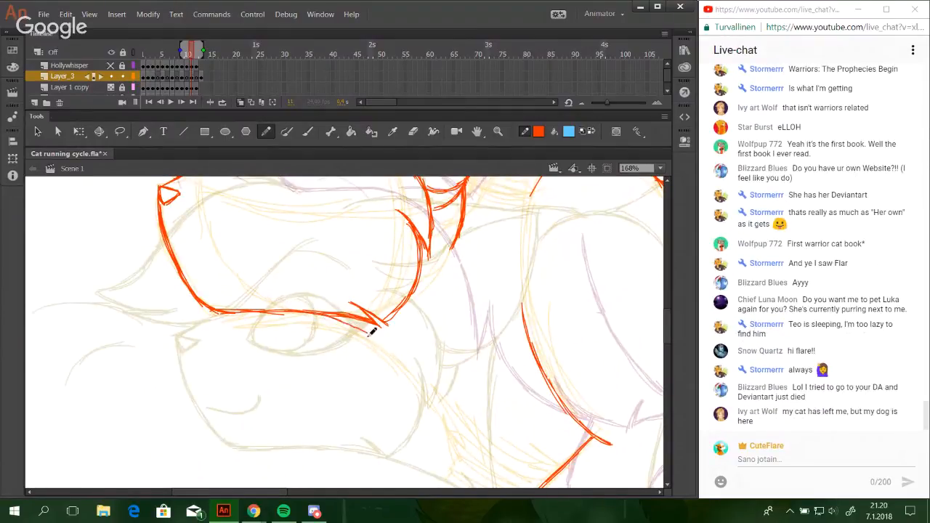
Draw the throat line from beneath the cheek tuft down to the chest, redoing strokes that miss the curve.
mouse_move(334, 318)
left_mouse_down()
mouse_move(380, 338)
mouse_move(424, 394)
mouse_move(408, 366)
left_mouse_up()
key("ctrl+z")
left_click_drag(367, 332, 449, 430)
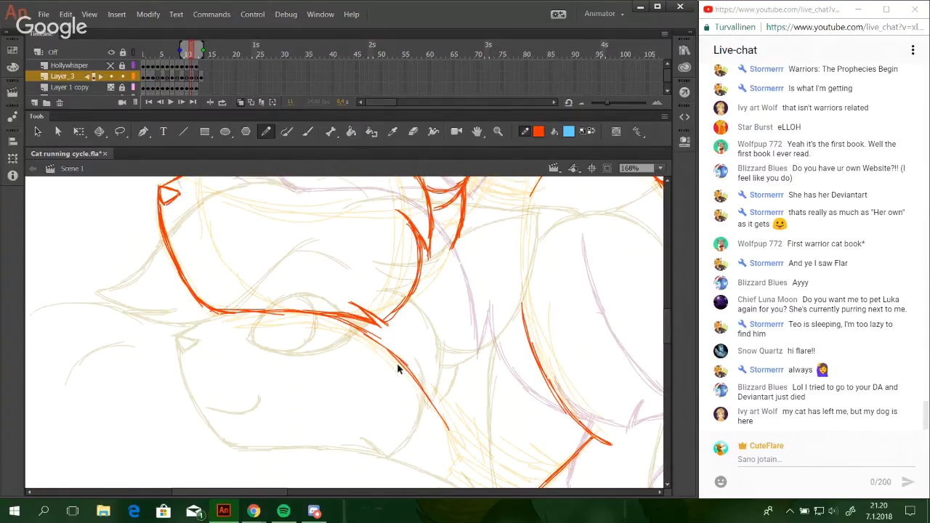
key("ctrl+z")
left_click_drag(378, 344, 451, 420)
left_click_drag(399, 359, 446, 420)
key("ctrl+z")
key("ctrl+z")
left_click_drag(388, 353, 442, 421)
left_click_drag(408, 366, 449, 433)
Draw the pointed chest tuft below the throat and the chest curve to the near foreleg, ending in a small fur tuft.
left_click_drag(469, 373, 404, 314)
key("ctrl+z")
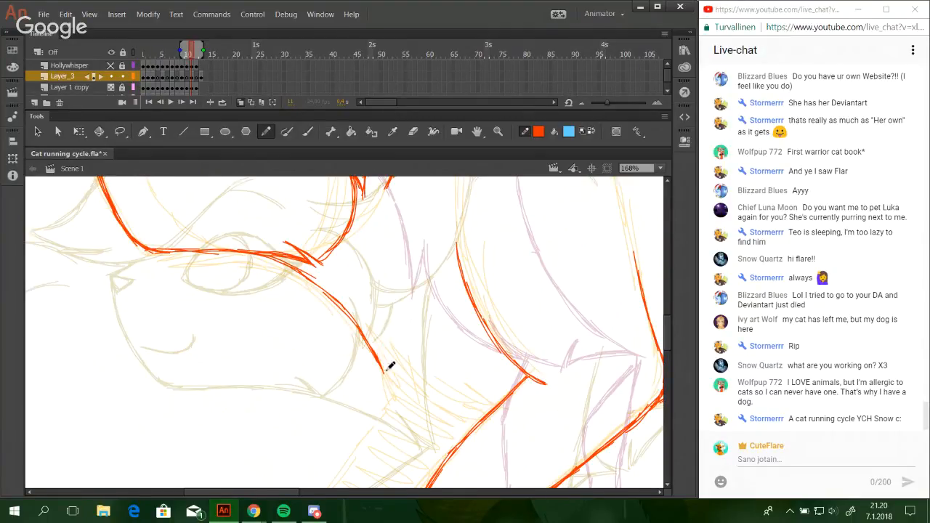
left_click_drag(386, 372, 380, 317)
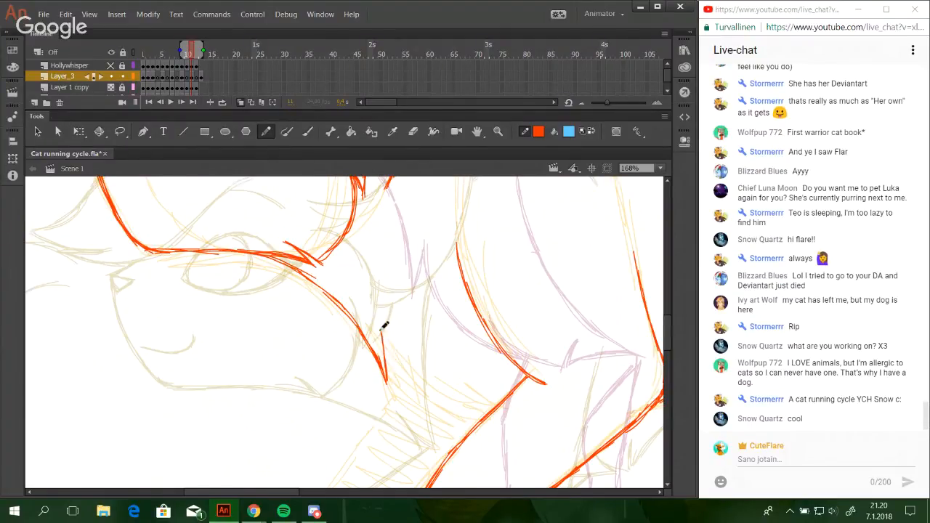
mouse_move(388, 338)
left_mouse_down()
mouse_move(403, 365)
mouse_move(481, 412)
mouse_move(417, 383)
mouse_move(493, 412)
left_mouse_up()
left_click_drag(432, 392, 492, 412)
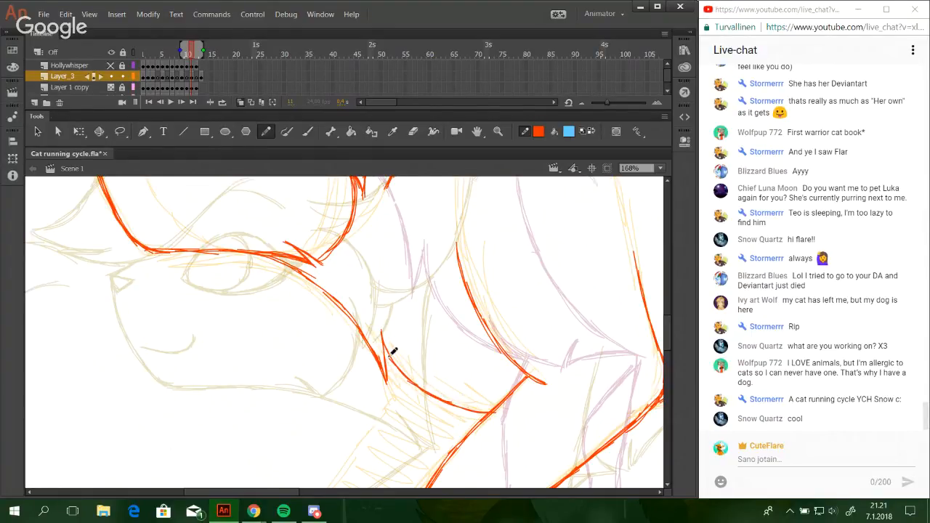
mouse_move(416, 385)
left_mouse_down()
mouse_move(490, 412)
mouse_move(498, 406)
left_mouse_up()
key("ctrl+z")
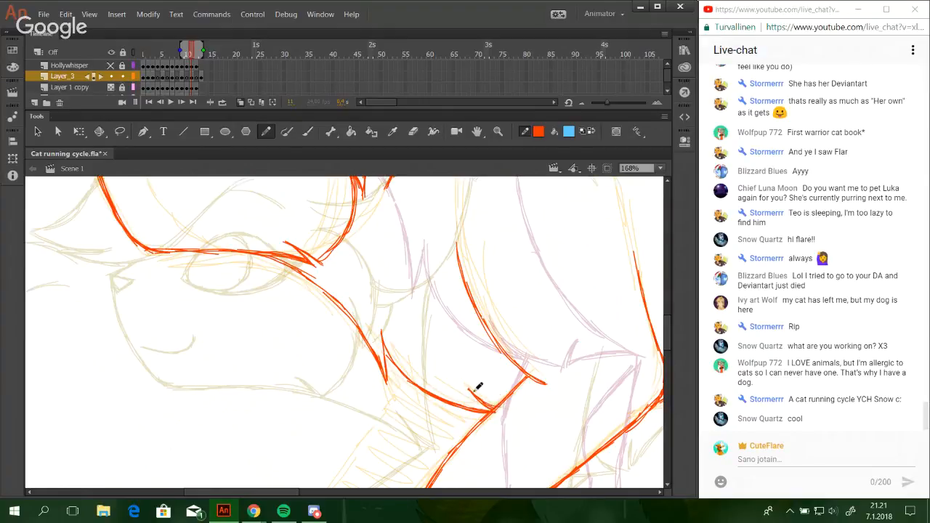
key("ctrl+z")
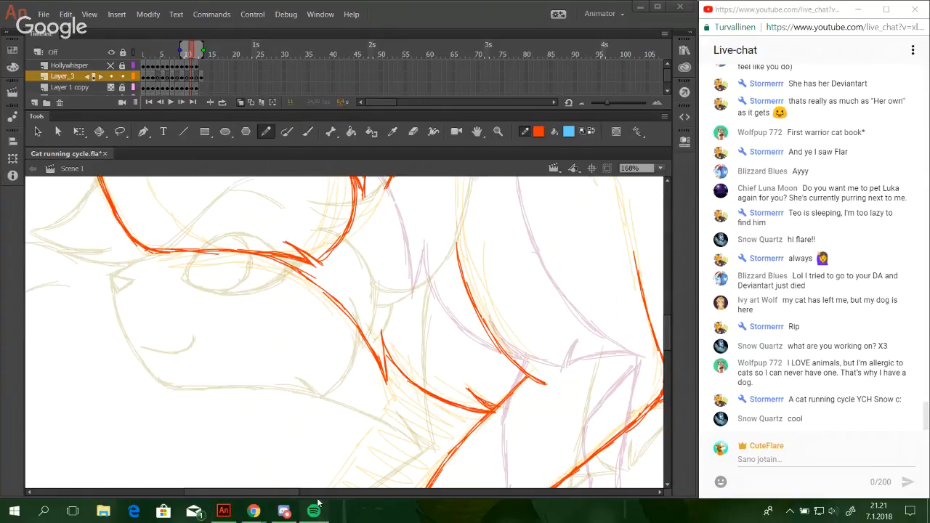
mouse_move(324, 495)
left_mouse_down()
mouse_move(359, 498)
mouse_move(309, 498)
left_mouse_up()
mouse_move(322, 412)
left_mouse_down()
mouse_move(402, 315)
mouse_move(367, 290)
mouse_move(410, 314)
mouse_move(370, 295)
mouse_move(400, 319)
left_mouse_up()
key("ctrl+z")
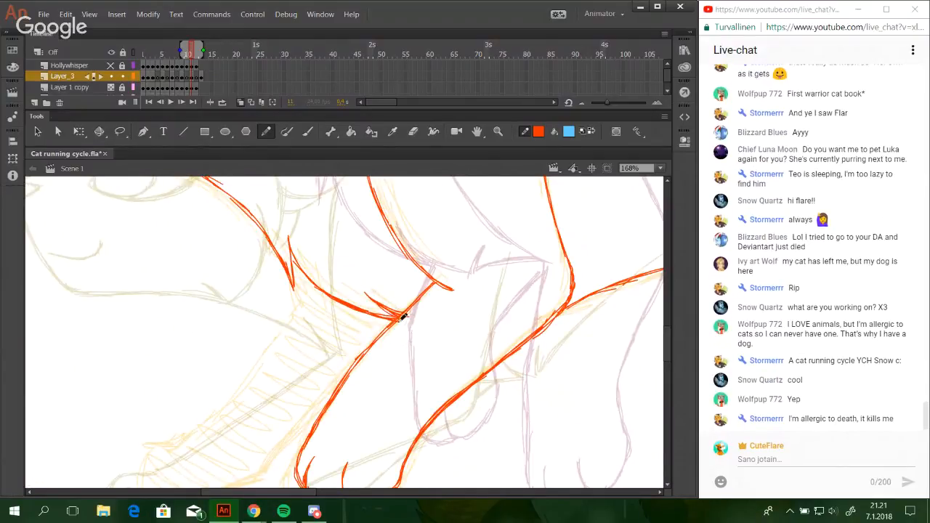
Switch to Spotify, play "Crazy Stupid Love" from the saved songs, and return to the drawing.
left_click(284, 511)
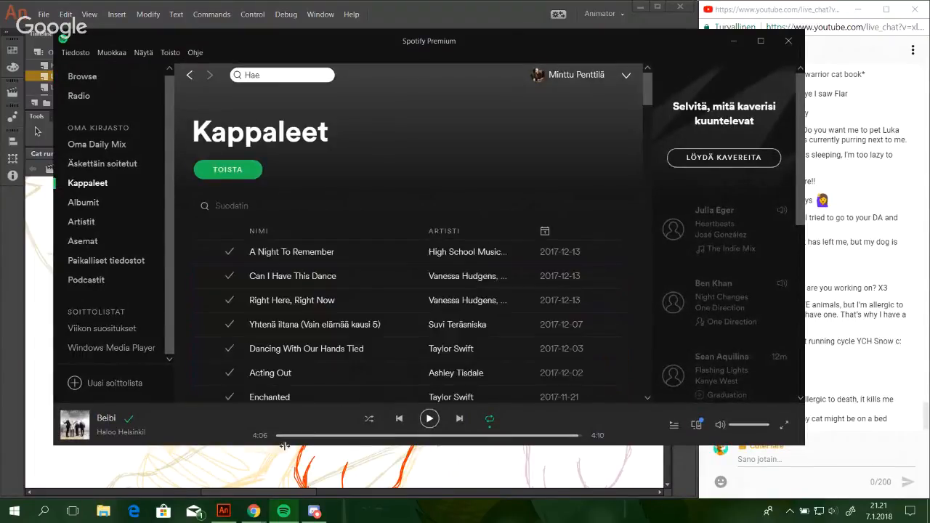
scroll(408, 216, "down", 2)
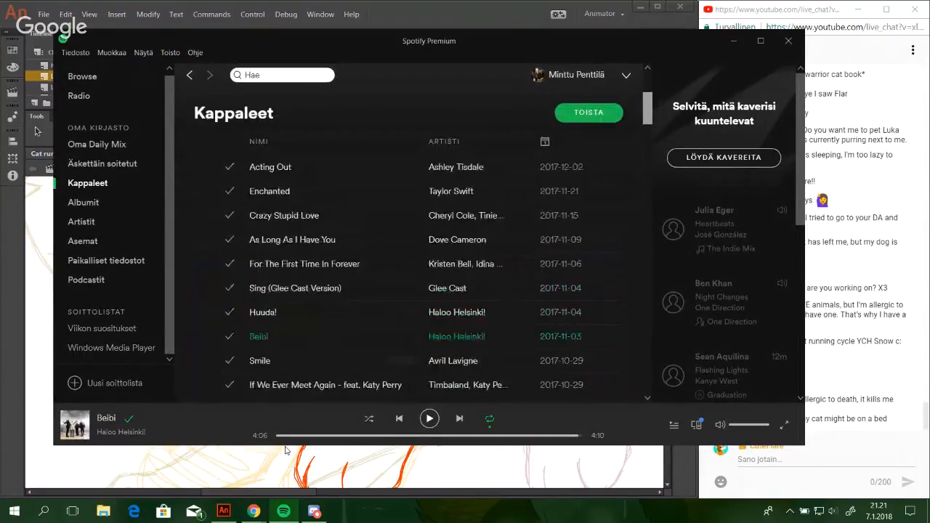
left_click(207, 216)
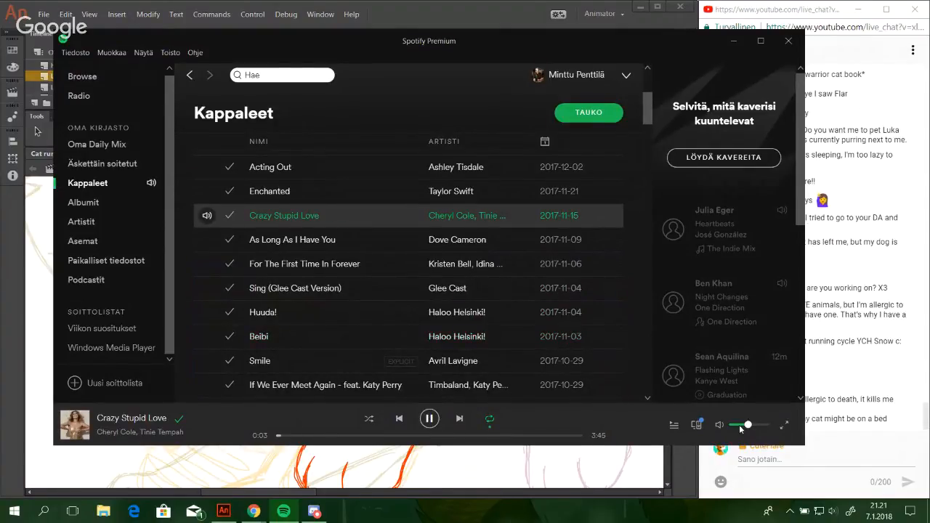
left_click(734, 41)
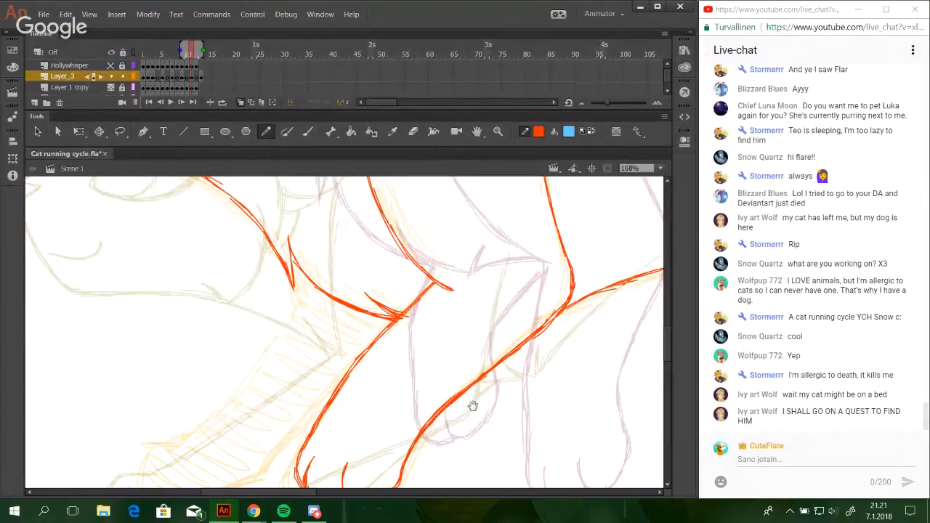
Check the live broadcast in the Google Hangouts window, and return to the drawing.
mouse_move(475, 405)
left_mouse_down()
mouse_move(457, 357)
mouse_move(470, 402)
mouse_move(501, 389)
mouse_move(536, 315)
mouse_move(497, 405)
mouse_move(327, 360)
mouse_move(519, 461)
mouse_move(487, 440)
mouse_move(401, 343)
left_mouse_up()
left_click(248, 505)
left_click(222, 465)
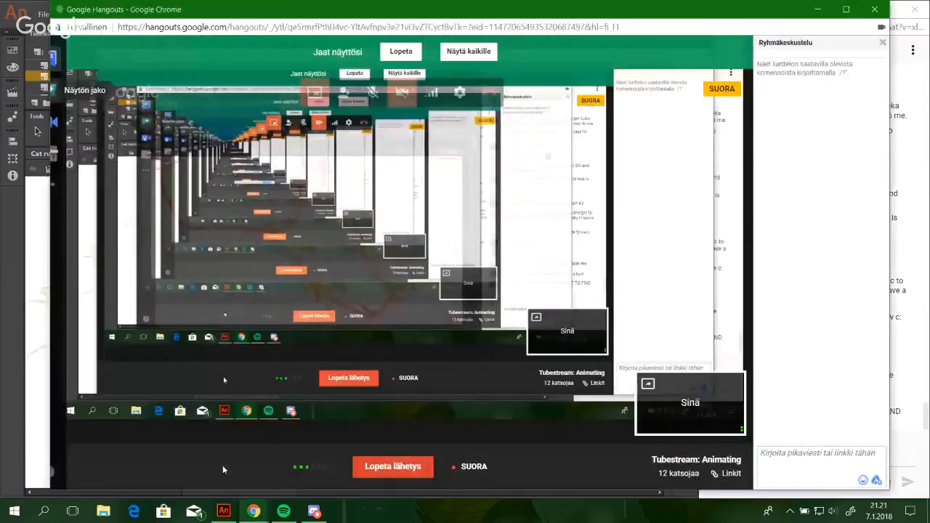
left_click(819, 13)
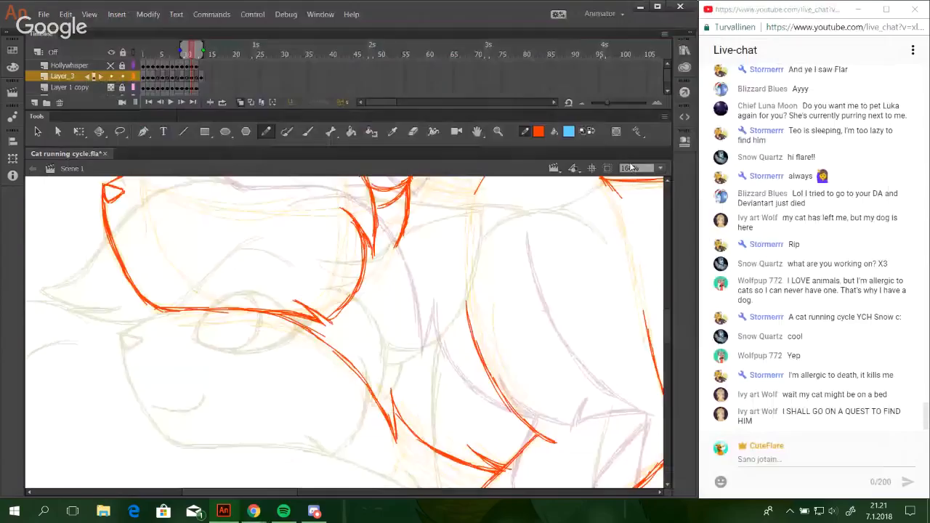
Draw the nape line from the back of the head to the near shoulder and a shallow arc above it.
mouse_move(666, 328)
left_mouse_down()
mouse_move(667, 297)
mouse_move(667, 313)
left_mouse_up()
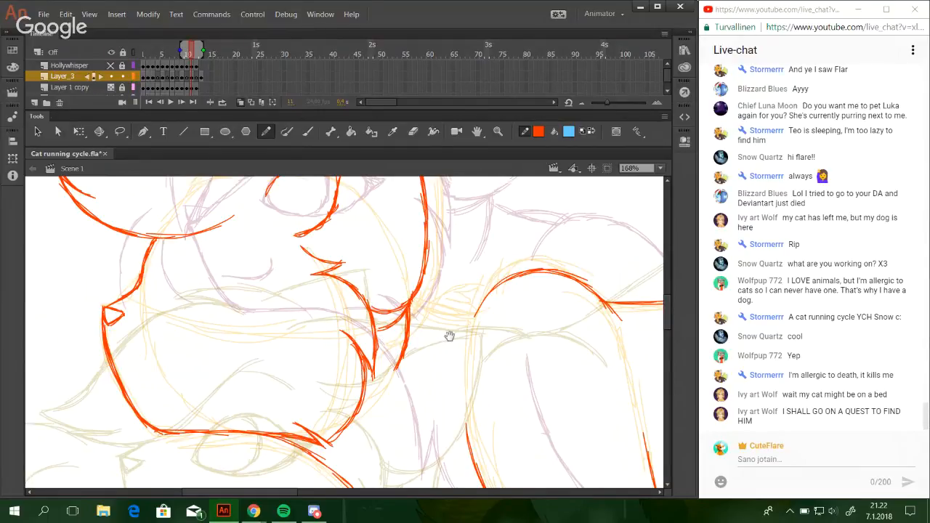
mouse_move(450, 336)
left_mouse_down()
mouse_move(417, 311)
mouse_move(391, 321)
left_mouse_up()
mouse_move(361, 284)
left_mouse_down()
mouse_move(416, 287)
mouse_move(362, 284)
mouse_move(433, 282)
left_mouse_up()
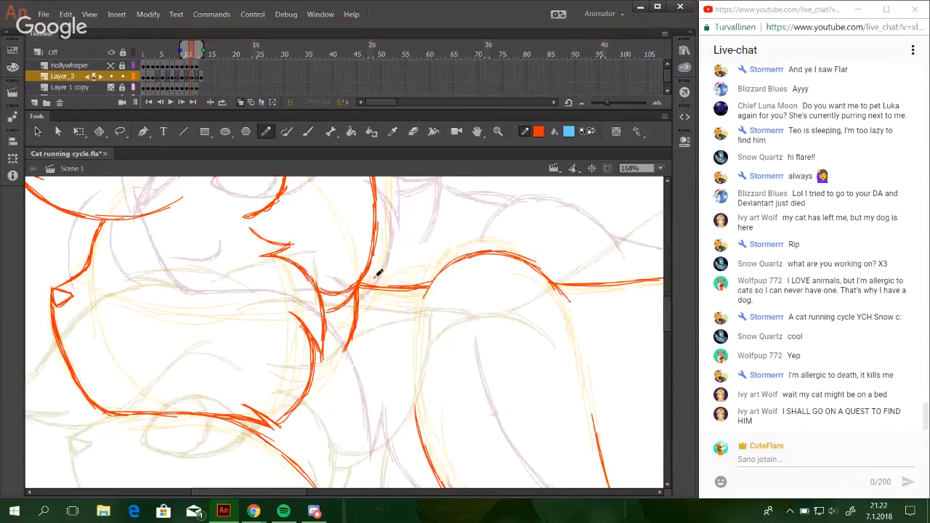
mouse_move(377, 281)
left_mouse_down()
mouse_move(402, 280)
mouse_move(380, 282)
mouse_move(404, 281)
mouse_move(387, 276)
mouse_move(439, 269)
left_mouse_up()
key("ctrl+z")
left_click_drag(379, 283, 441, 269)
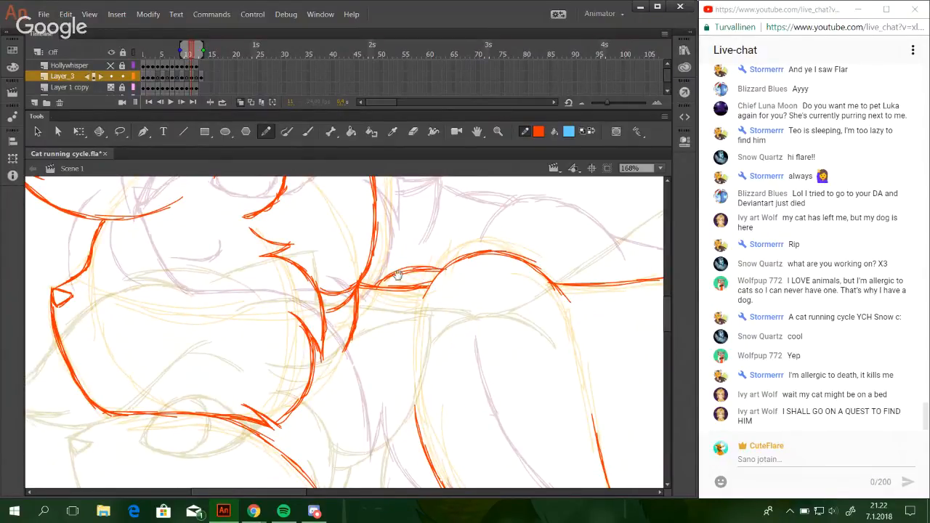
left_click_drag(219, 222, 387, 349)
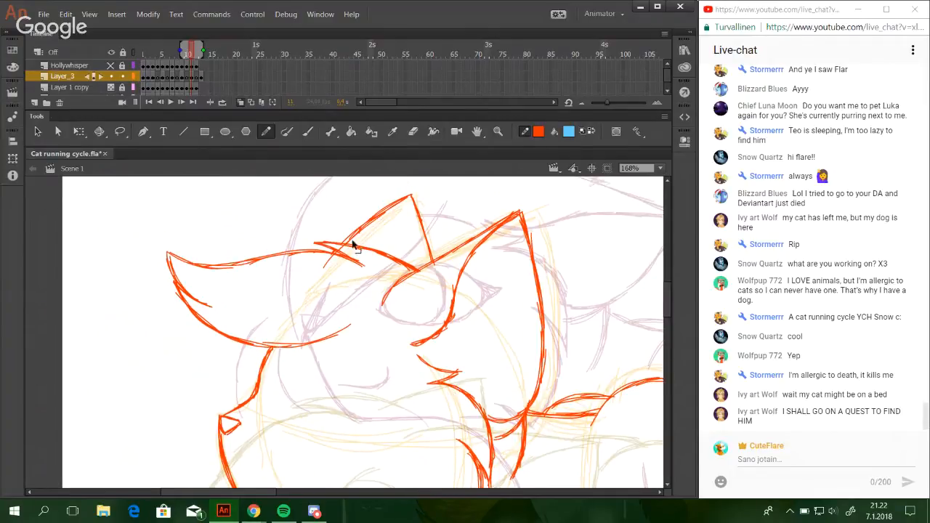
left_click_drag(494, 443, 475, 243)
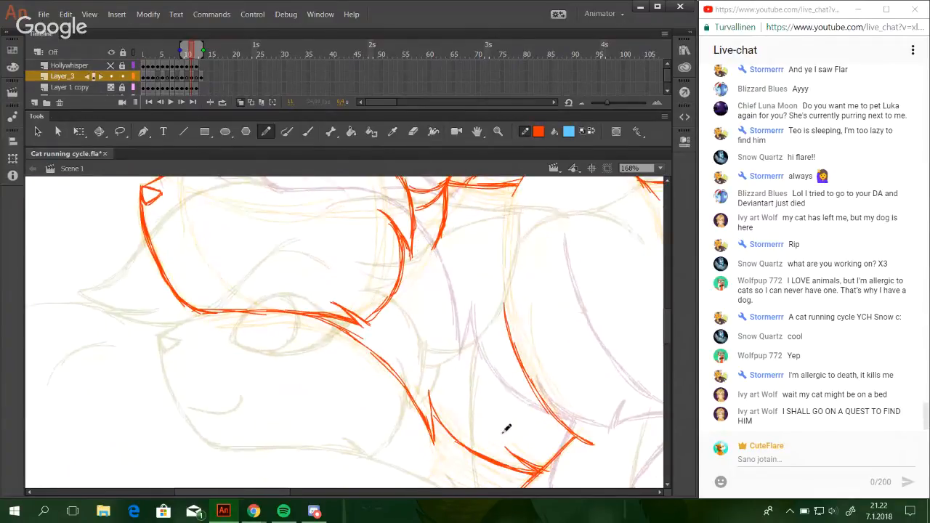
left_click_drag(561, 436, 499, 173)
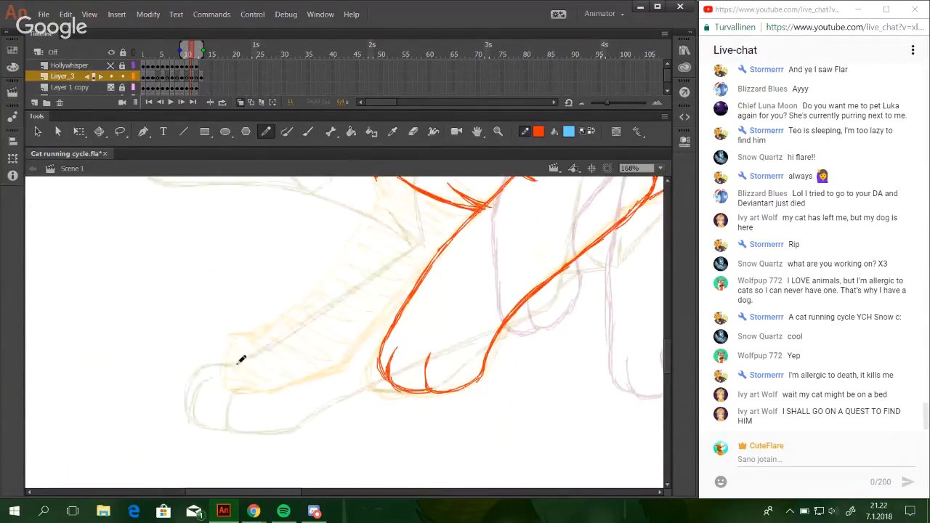
left_click_drag(258, 350, 269, 394)
key("ctrl+z")
left_click_drag(258, 354, 270, 393)
key("ctrl+z")
key("ctrl+z")
Extend the onion skin range back to frame 1.
left_click_drag(186, 49, 144, 49)
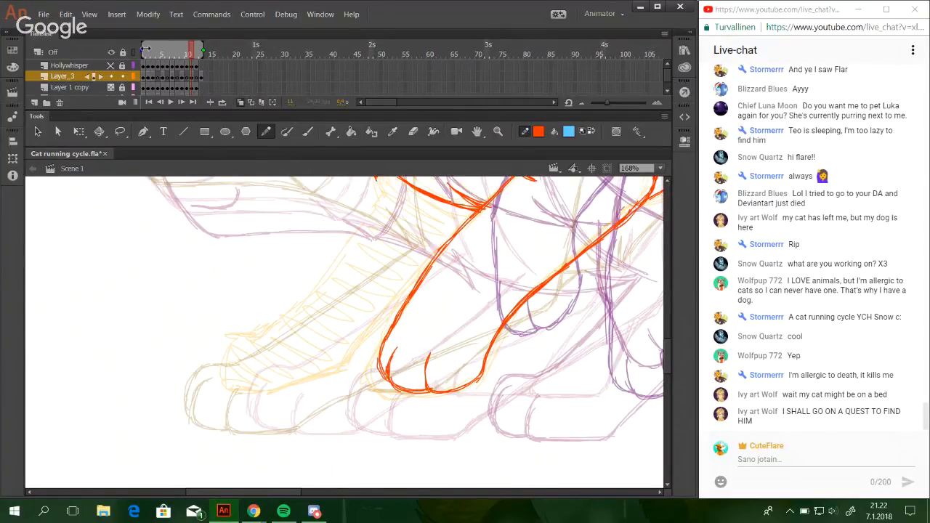
Shorten the onion skin range to start at frame 9 and draw the far front paw's sole and the leg's rear edge.
left_click_drag(145, 49, 183, 49)
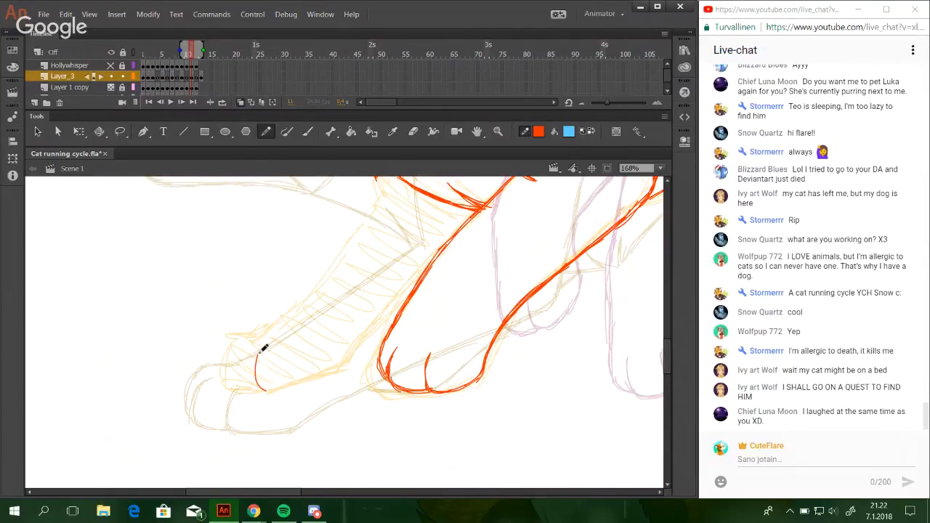
mouse_move(256, 355)
left_mouse_down()
mouse_move(269, 391)
mouse_move(336, 370)
mouse_move(362, 339)
left_mouse_up()
left_click_drag(337, 369, 387, 315)
key("ctrl+z")
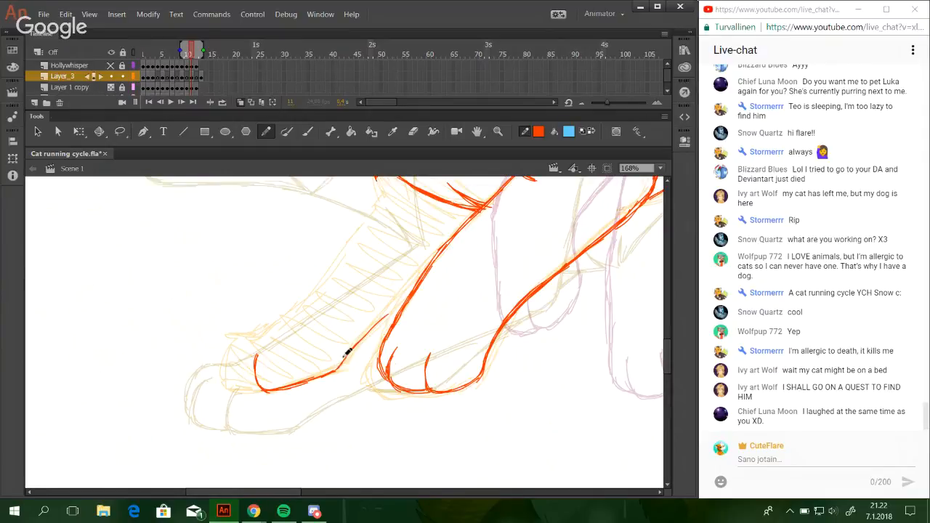
left_click_drag(341, 362, 383, 320)
key("ctrl+z")
key("ctrl+z")
mouse_move(335, 370)
left_mouse_down()
mouse_move(398, 306)
mouse_move(342, 362)
mouse_move(398, 311)
left_mouse_up()
key("ctrl+z")
key("ctrl+z")
left_click_drag(354, 350, 407, 298)
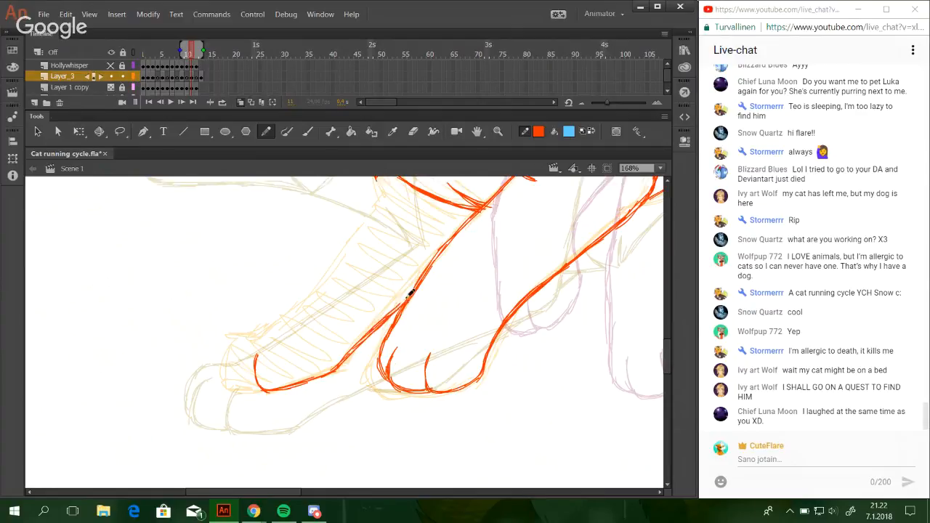
left_click_drag(369, 335, 409, 297)
Draw the lower chest line from beneath the head down to the top of the far front leg.
left_click_drag(382, 264, 393, 366)
left_click_drag(372, 254, 398, 307)
left_click_drag(369, 244, 397, 306)
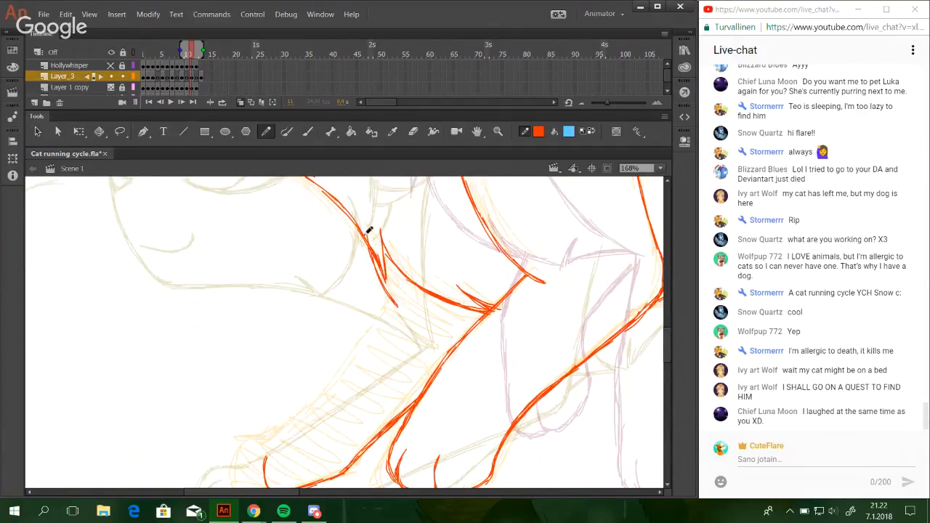
mouse_move(366, 235)
left_mouse_down()
mouse_move(397, 306)
mouse_move(404, 427)
left_mouse_up()
mouse_move(413, 318)
left_mouse_down()
mouse_move(405, 426)
mouse_move(401, 391)
left_mouse_up()
left_click_drag(381, 478, 383, 486)
key("ctrl+z")
left_click_drag(366, 435, 381, 479)
key("ctrl+z")
left_click_drag(364, 412, 378, 478)
mouse_move(361, 409)
left_mouse_down()
mouse_move(355, 315)
mouse_move(389, 253)
left_mouse_up()
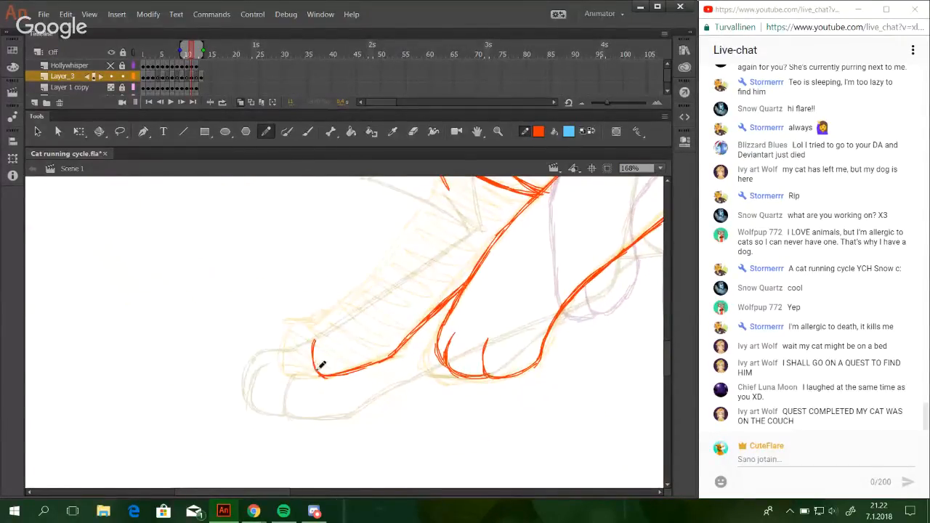
Outline the far front paw's rounded toes and the leg's front edge up to the chest line.
mouse_move(322, 376)
left_mouse_down()
mouse_move(301, 373)
mouse_move(282, 351)
mouse_move(284, 370)
mouse_move(288, 332)
left_mouse_up()
key("ctrl+z")
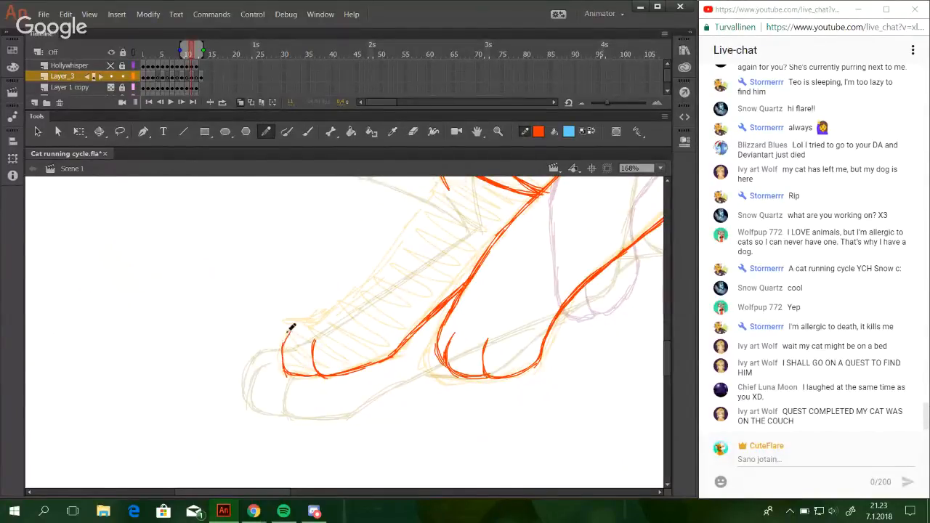
mouse_move(282, 368)
left_mouse_down()
mouse_move(282, 342)
mouse_move(317, 315)
left_mouse_up()
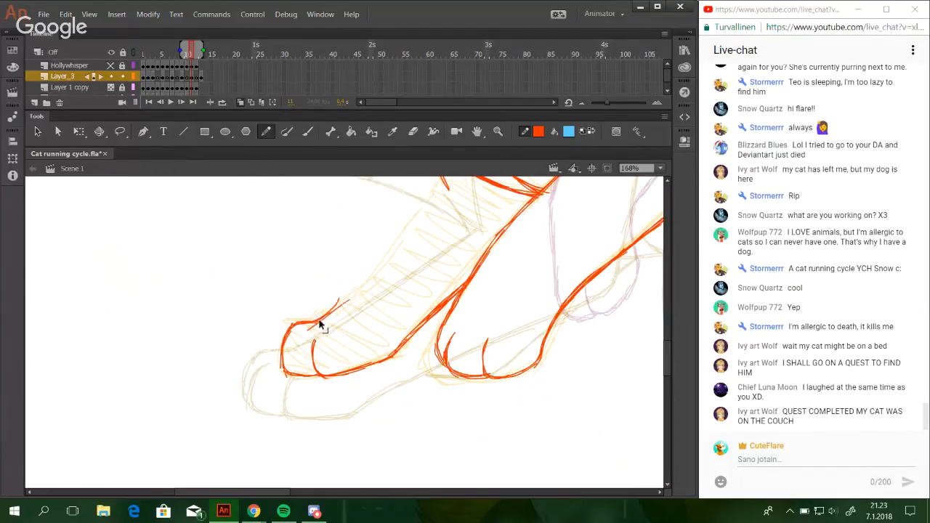
mouse_move(310, 318)
left_mouse_down()
mouse_move(338, 306)
mouse_move(327, 308)
mouse_move(389, 258)
left_mouse_up()
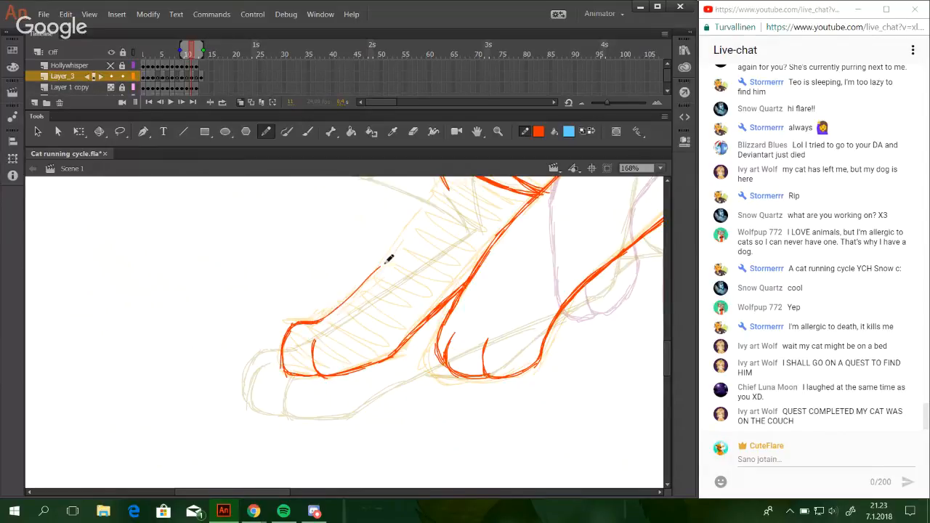
left_click_drag(342, 301, 392, 249)
left_click_drag(326, 318, 432, 204)
left_click_drag(382, 262, 441, 189)
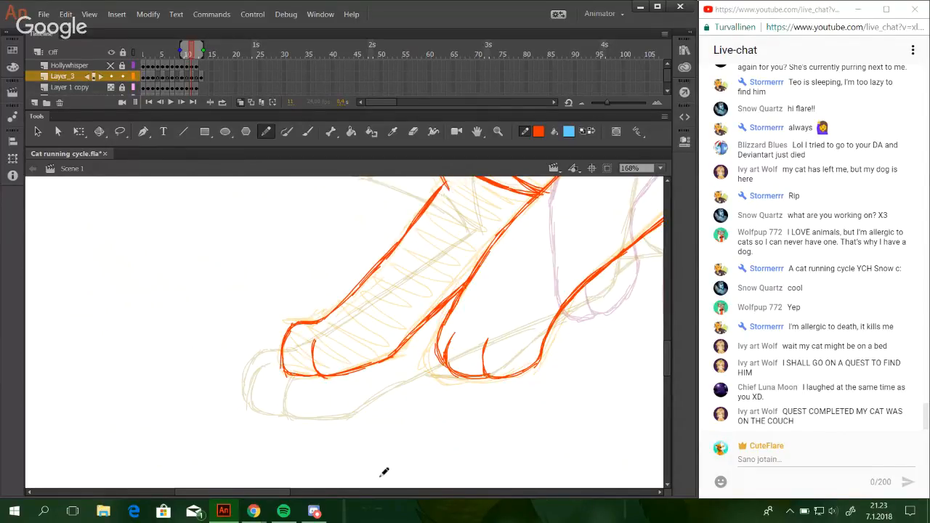
Lasso the belly line between the near front leg and the hind leg, skew its hind end slightly downward, and nudge it down.
left_click_drag(284, 493, 349, 492)
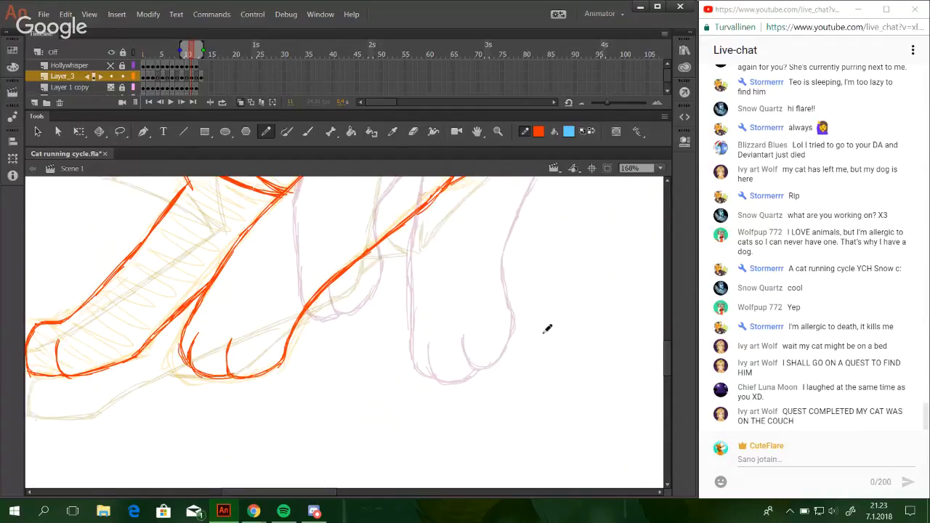
left_click(659, 169)
left_click(658, 215)
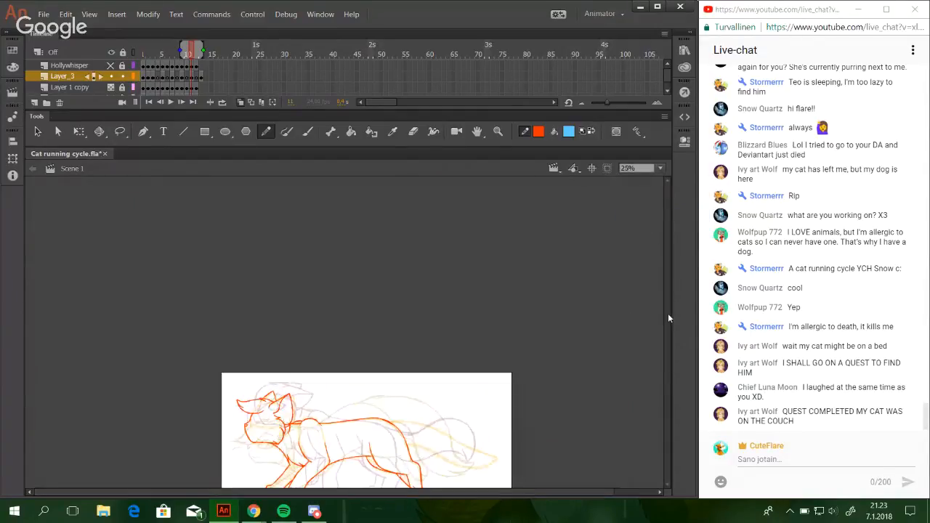
left_click(499, 132)
mouse_move(258, 402)
left_mouse_down()
mouse_move(433, 493)
mouse_move(414, 485)
left_mouse_up()
left_click_drag(552, 491, 157, 242)
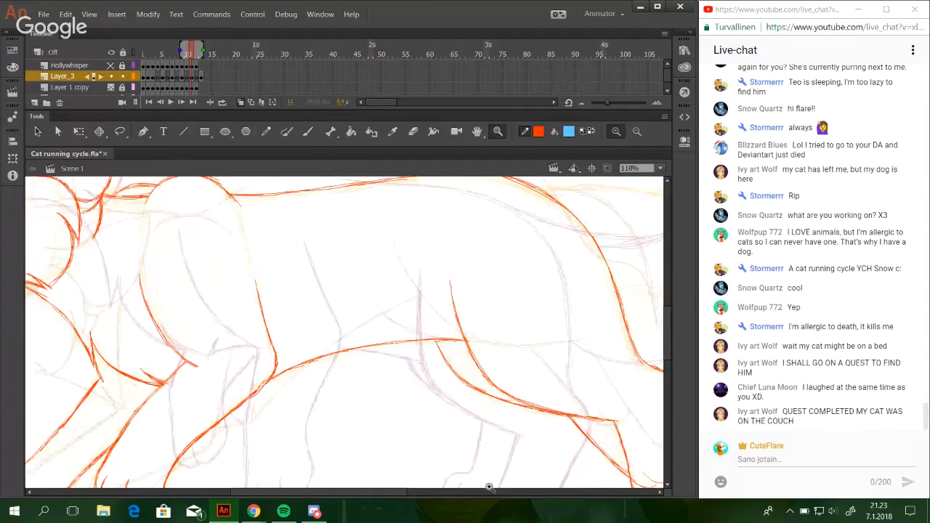
left_click(120, 131)
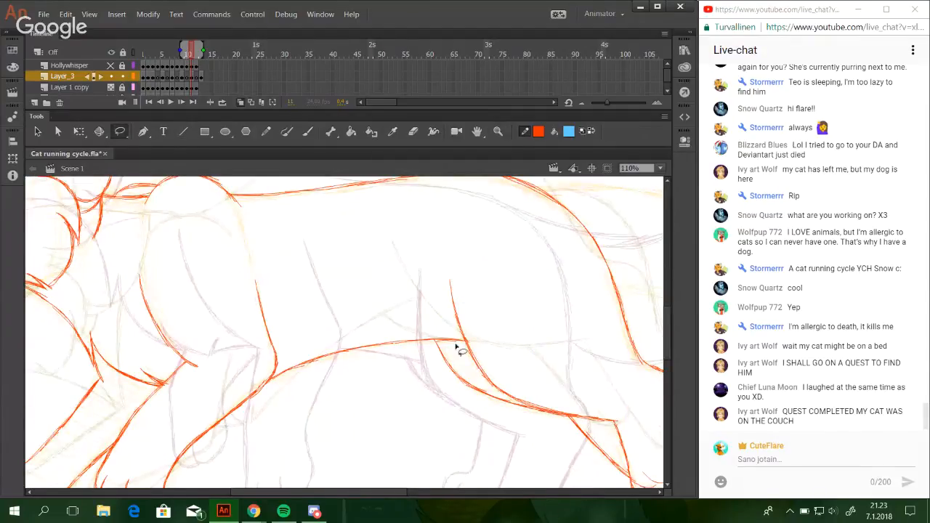
mouse_move(266, 412)
left_mouse_down()
mouse_move(271, 378)
mouse_move(401, 314)
left_mouse_up()
key("q")
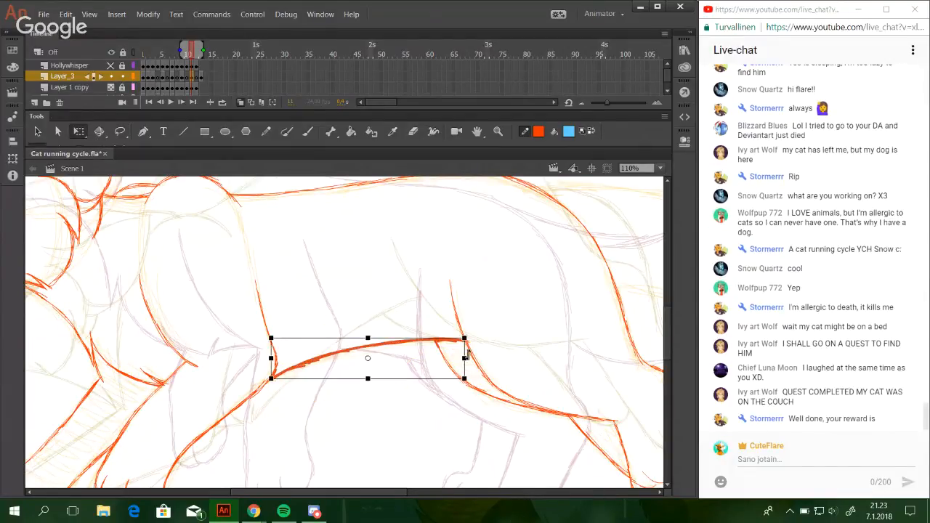
left_click_drag(466, 353, 462, 346)
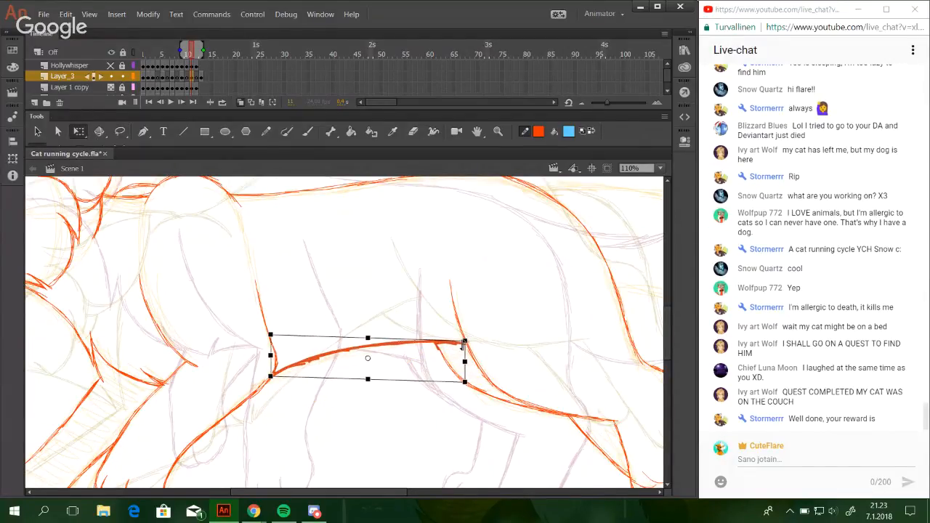
key("Down")
key("Down")
key("Down")
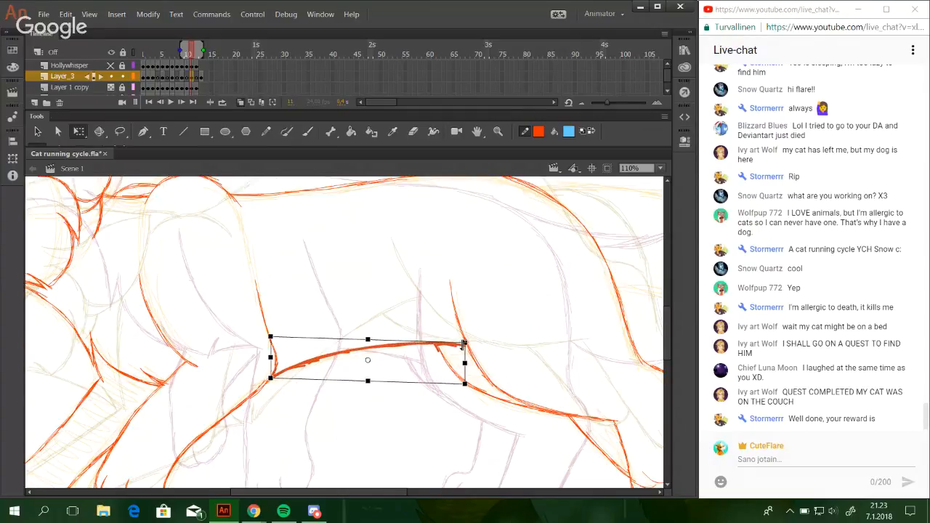
key("Down")
key("Up")
left_click(360, 252)
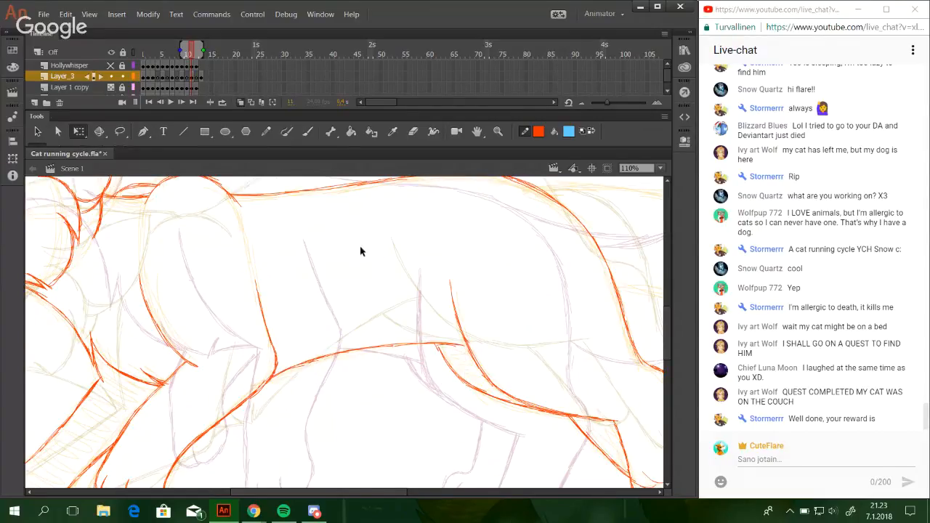
Draw two thin curved whiskers in front of the cat's nose.
key("y")
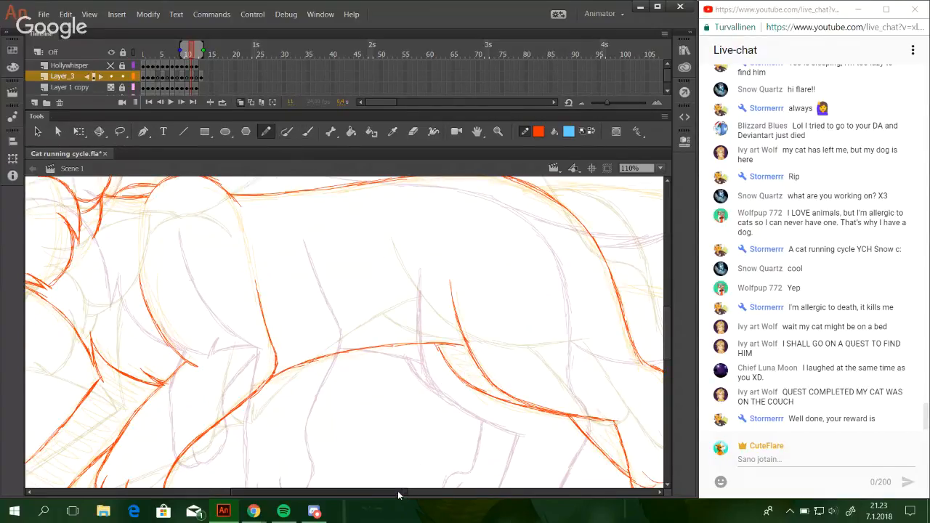
left_click_drag(399, 493, 378, 476)
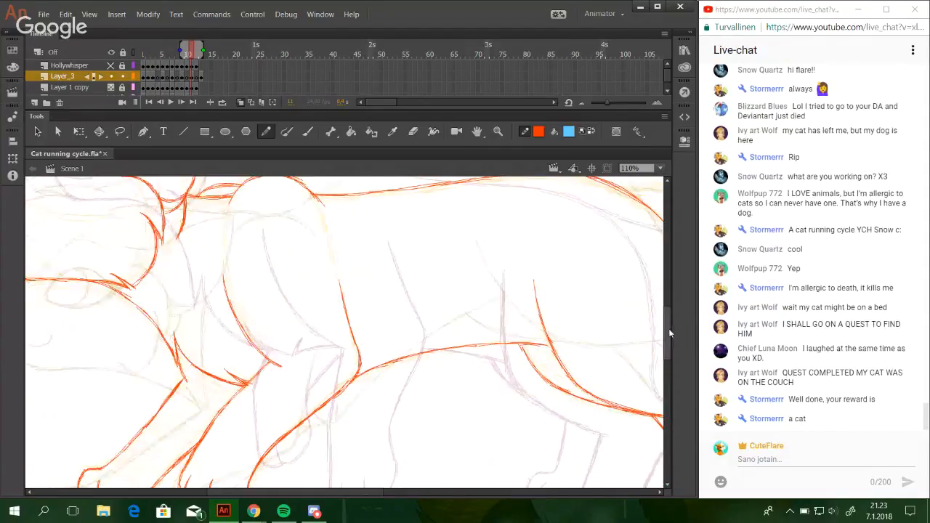
mouse_move(669, 328)
left_mouse_down()
mouse_move(673, 309)
mouse_move(664, 331)
left_mouse_up()
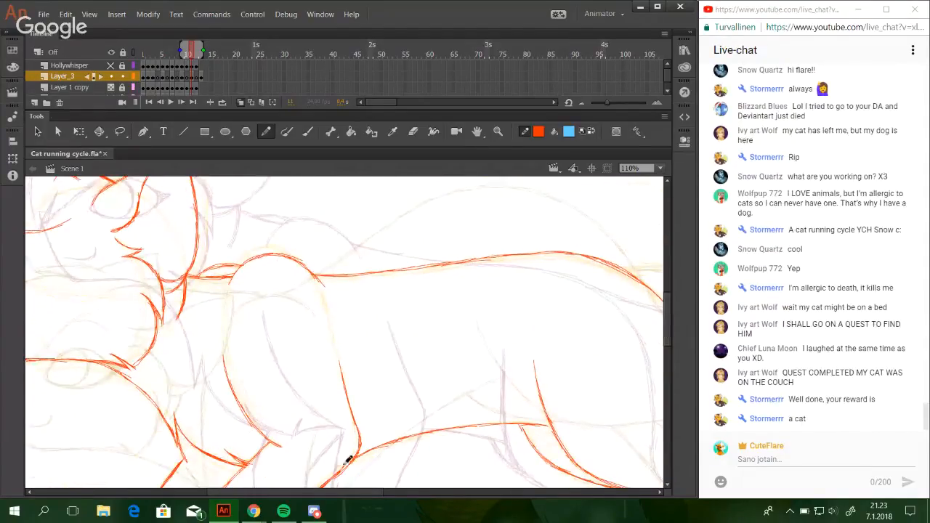
left_click_drag(344, 492, 243, 481)
left_click_drag(665, 314, 666, 313)
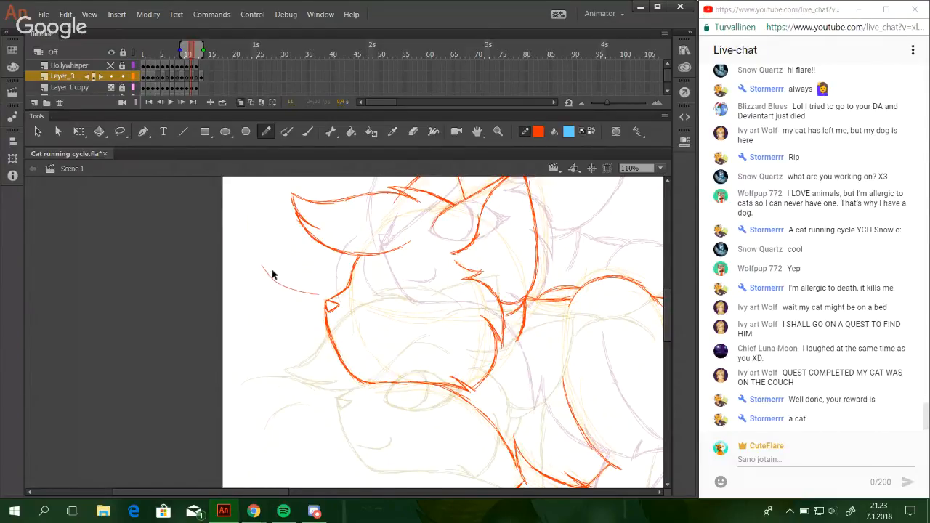
left_click_drag(262, 256, 309, 307)
key("ctrl+z")
key("ctrl+z")
key("ctrl+z")
mouse_move(289, 497)
left_mouse_down()
mouse_move(374, 497)
mouse_move(264, 419)
mouse_move(300, 429)
left_mouse_up()
mouse_move(370, 273)
left_mouse_down()
mouse_move(372, 342)
mouse_move(355, 335)
left_mouse_up()
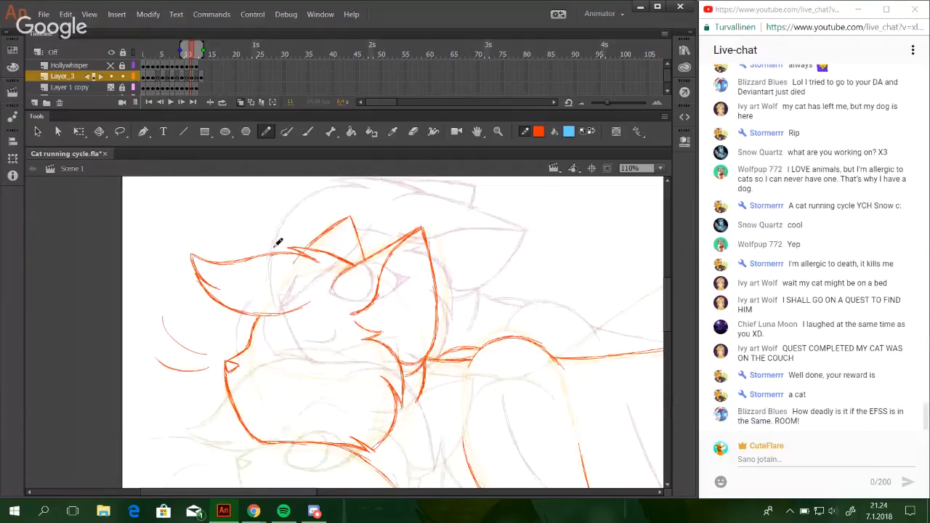
Try shifting the lassoed head outline and whiskers slightly down, and move them back up.
left_click(122, 132)
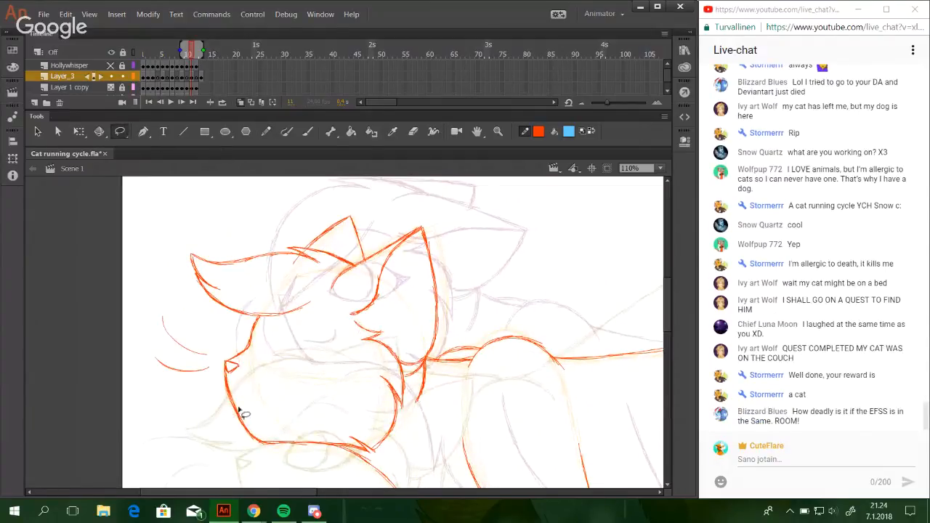
mouse_move(237, 402)
left_mouse_down()
mouse_move(205, 411)
mouse_move(263, 418)
mouse_move(298, 399)
mouse_move(322, 340)
mouse_move(353, 318)
mouse_move(382, 319)
mouse_move(402, 341)
mouse_move(406, 384)
mouse_move(426, 372)
mouse_move(451, 324)
mouse_move(463, 231)
mouse_move(429, 185)
mouse_move(255, 173)
mouse_move(114, 259)
mouse_move(106, 299)
mouse_move(135, 441)
left_mouse_up()
key("Down")
key("Down")
key("Down")
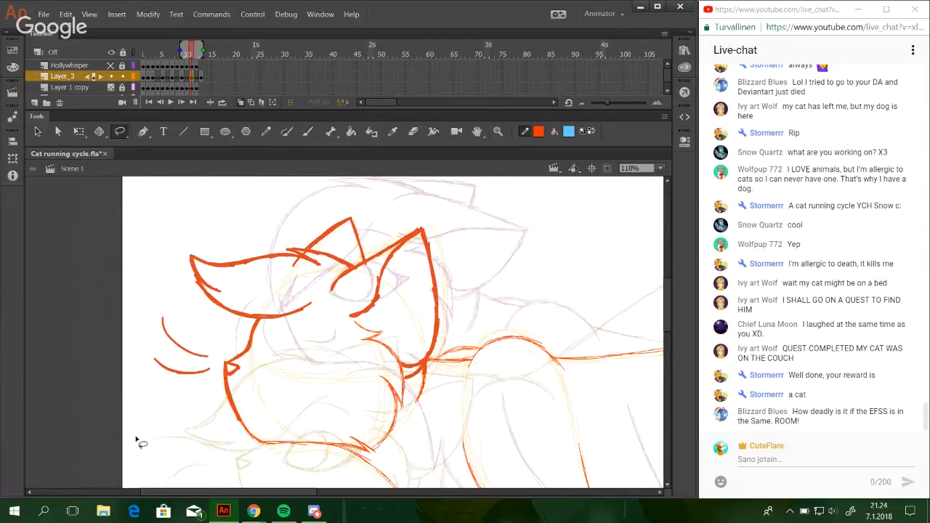
key("Up")
key("Up")
key("Up")
key("Up")
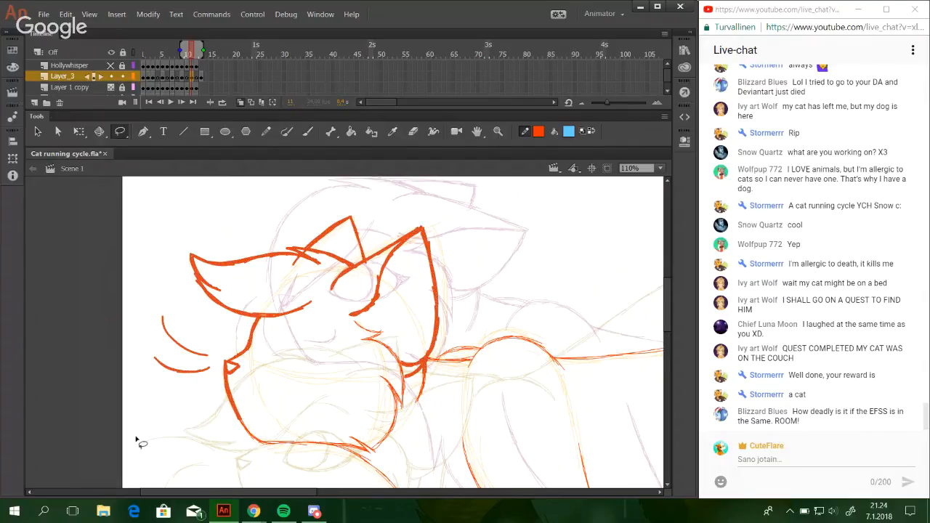
left_click(498, 302)
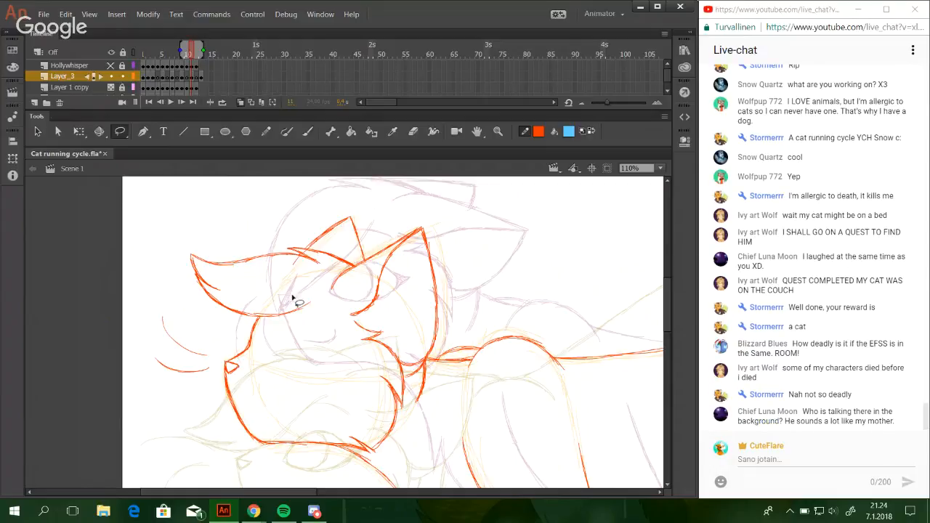
Draw the upper line of the tail base from the rump out to a small pointed fur tuft.
left_click(266, 131)
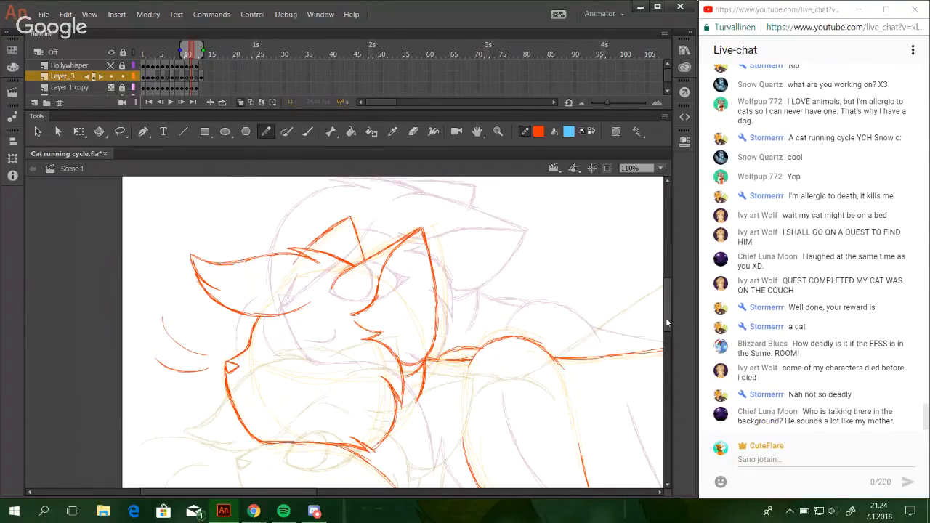
mouse_move(668, 315)
left_mouse_down()
mouse_move(661, 354)
mouse_move(566, 432)
mouse_move(609, 309)
mouse_move(667, 302)
mouse_move(652, 354)
mouse_move(664, 344)
mouse_move(659, 309)
left_mouse_up()
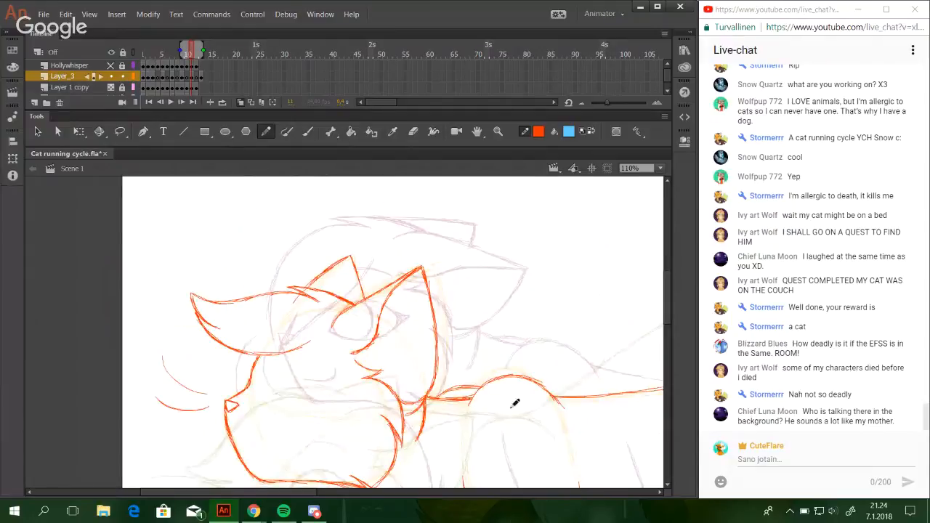
left_click_drag(669, 319, 641, 339)
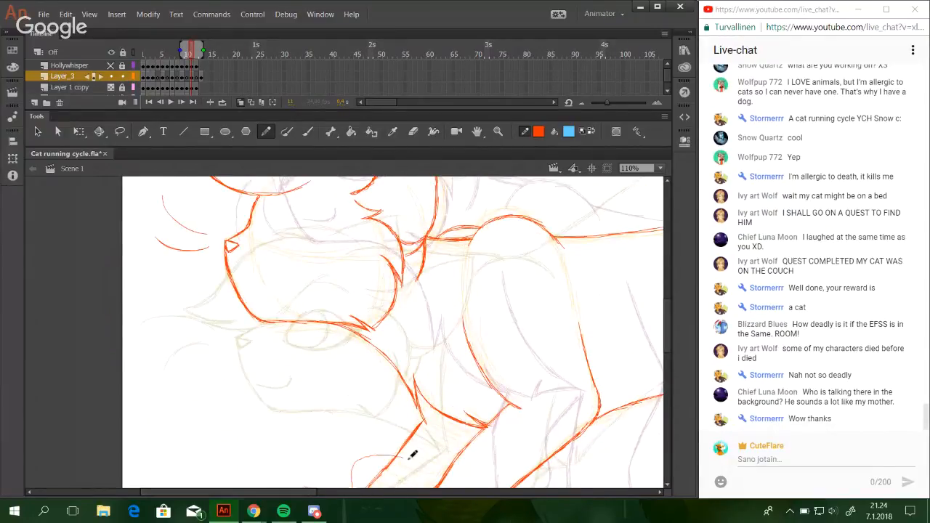
mouse_move(301, 494)
left_mouse_down()
mouse_move(439, 468)
mouse_move(357, 467)
mouse_move(369, 465)
left_mouse_up()
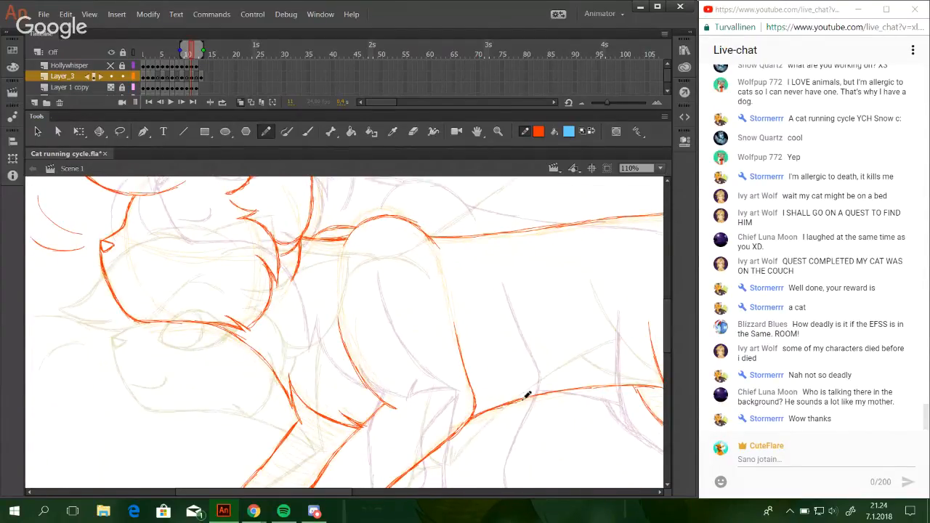
left_click_drag(319, 493, 444, 494)
left_click_drag(504, 363, 371, 446)
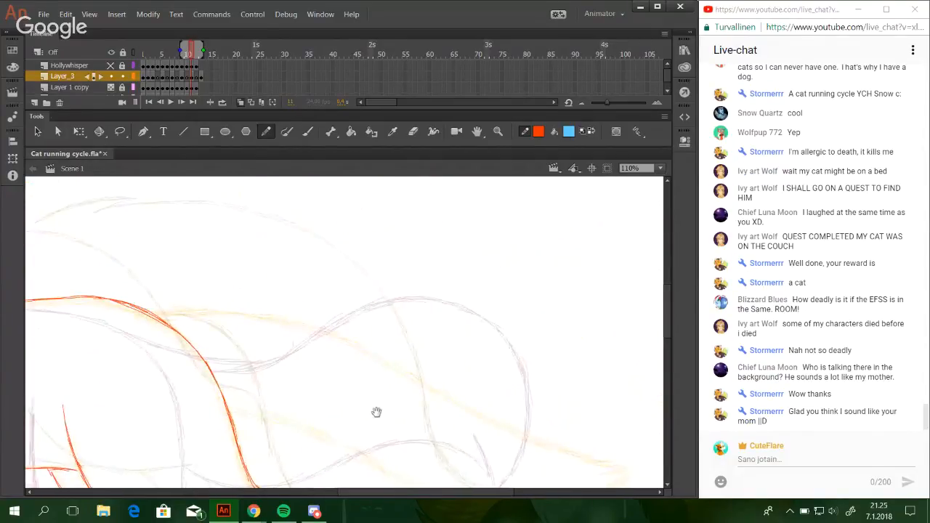
mouse_move(241, 324)
left_mouse_down()
mouse_move(301, 317)
mouse_move(470, 354)
mouse_move(440, 357)
left_mouse_up()
left_click_drag(326, 334, 445, 327)
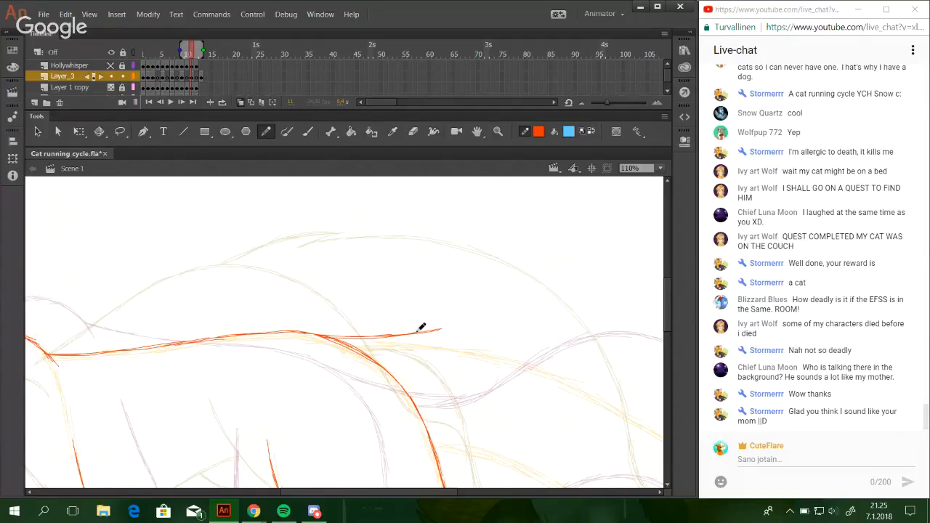
left_click_drag(423, 333, 457, 328)
key("ctrl+z")
mouse_move(432, 331)
left_mouse_down()
mouse_move(467, 326)
mouse_move(425, 343)
mouse_move(466, 326)
mouse_move(228, 246)
left_mouse_up()
key("ctrl+z")
key("ctrl+z")
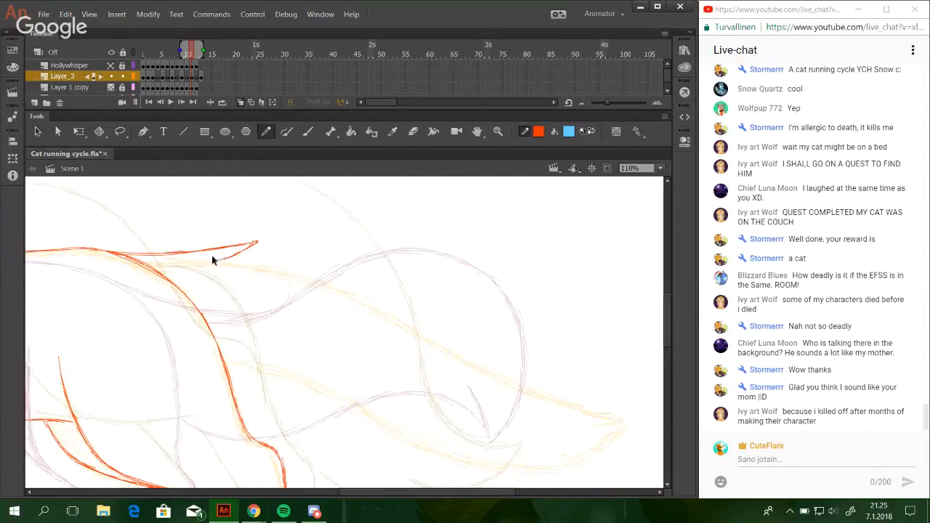
left_click_drag(223, 259, 308, 257)
key("ctrl+z")
left_click_drag(253, 250, 361, 267)
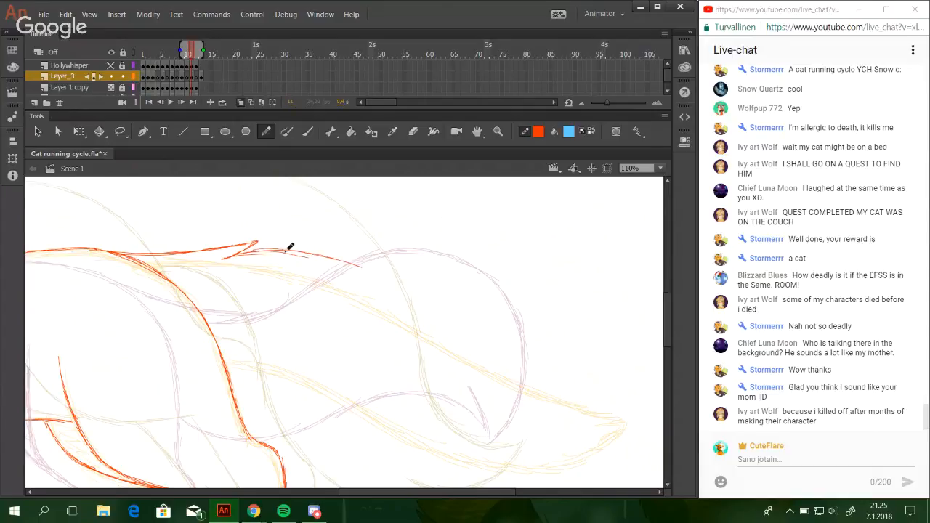
key("ctrl+z")
key("ctrl+z")
key("ctrl+z")
left_click_drag(255, 251, 310, 251)
mouse_move(235, 256)
left_mouse_down()
mouse_move(332, 254)
mouse_move(367, 267)
left_mouse_up()
left_click_drag(292, 252, 379, 283)
key("ctrl+z")
key("ctrl+z")
Draw the tail's upper edge as a long curve from the rump's fur tuft down over the outer half of the tail.
key("ctrl+z")
key("ctrl+z")
mouse_move(234, 255)
left_mouse_down()
mouse_move(291, 255)
mouse_move(365, 279)
left_mouse_up()
left_click_drag(308, 261, 407, 307)
key("ctrl+z")
mouse_move(251, 254)
left_mouse_down()
mouse_move(326, 262)
mouse_move(403, 309)
left_mouse_up()
key("ctrl+z")
key("ctrl+z")
mouse_move(290, 254)
left_mouse_down()
mouse_move(367, 279)
mouse_move(305, 258)
mouse_move(398, 303)
left_mouse_up()
mouse_move(342, 269)
left_mouse_down()
mouse_move(409, 311)
mouse_move(444, 356)
left_mouse_up()
left_click_drag(415, 319, 520, 391)
left_click_drag(465, 359, 545, 406)
Draw the start of the tail's lower edge, curving out and down from the back of the haunch.
key("ctrl+z")
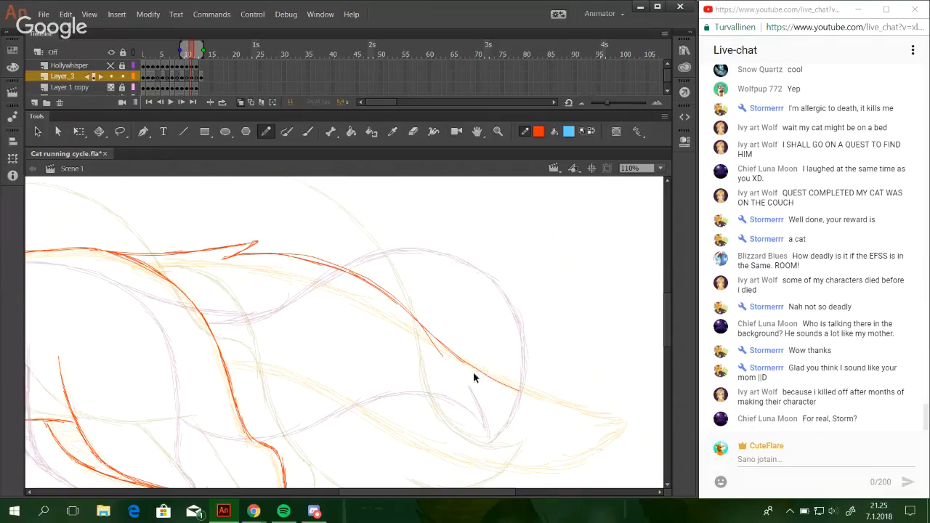
mouse_move(381, 352)
left_mouse_down()
mouse_move(385, 302)
mouse_move(393, 304)
left_mouse_up()
mouse_move(236, 315)
left_mouse_down()
mouse_move(268, 324)
mouse_move(325, 367)
left_mouse_up()
left_click_drag(257, 320, 333, 378)
key("ctrl+z")
key("ctrl+z")
key("ctrl+z")
mouse_move(236, 315)
left_mouse_down()
mouse_move(296, 337)
mouse_move(315, 361)
left_mouse_up()
key("ctrl+z")
left_click_drag(279, 327, 348, 388)
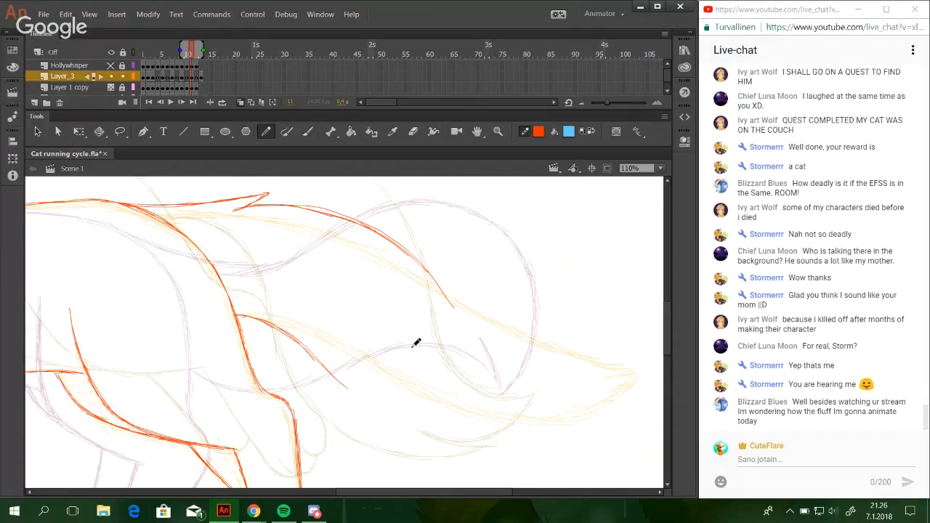
Continue the tail's lower edge in a smooth curve down past the middle of the tail.
mouse_move(297, 335)
left_mouse_down()
mouse_move(414, 421)
mouse_move(350, 391)
mouse_move(435, 426)
mouse_move(391, 413)
mouse_move(465, 432)
left_mouse_up()
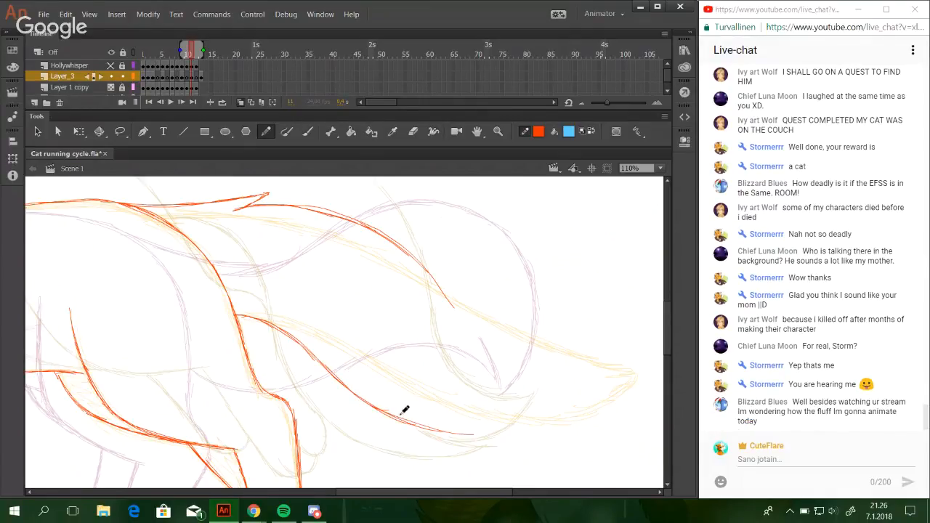
key("ctrl+z")
key("ctrl+z")
key("ctrl+z")
mouse_move(332, 367)
left_mouse_down()
mouse_move(410, 419)
mouse_move(456, 431)
left_mouse_up()
key("ctrl+z")
key("ctrl+z")
Flatten the tail's lower edge out into a nearly horizontal line toward the underside of the tip.
key("ctrl+z")
left_click_drag(338, 378, 441, 423)
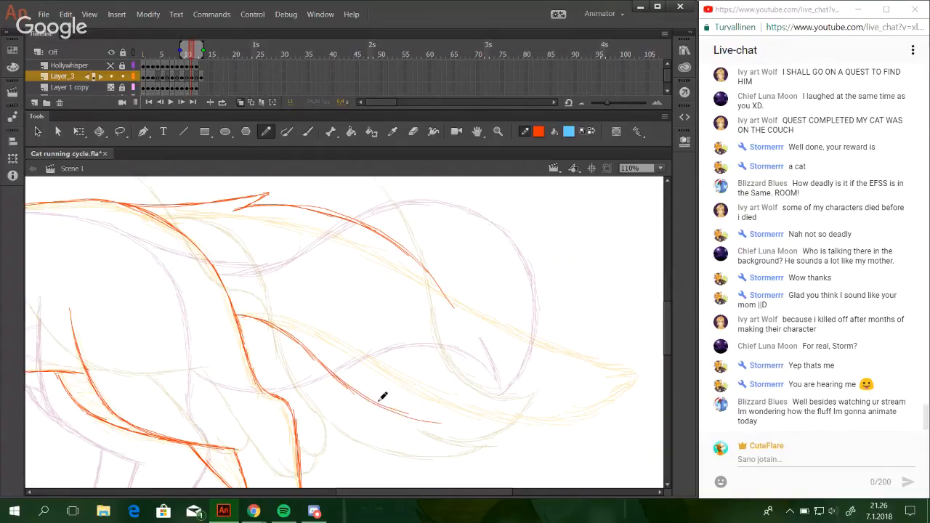
left_click_drag(375, 403, 473, 426)
key("ctrl+z")
mouse_move(398, 414)
left_mouse_down()
mouse_move(429, 425)
mouse_move(473, 422)
left_mouse_up()
key("ctrl+z")
left_click_drag(410, 419, 510, 426)
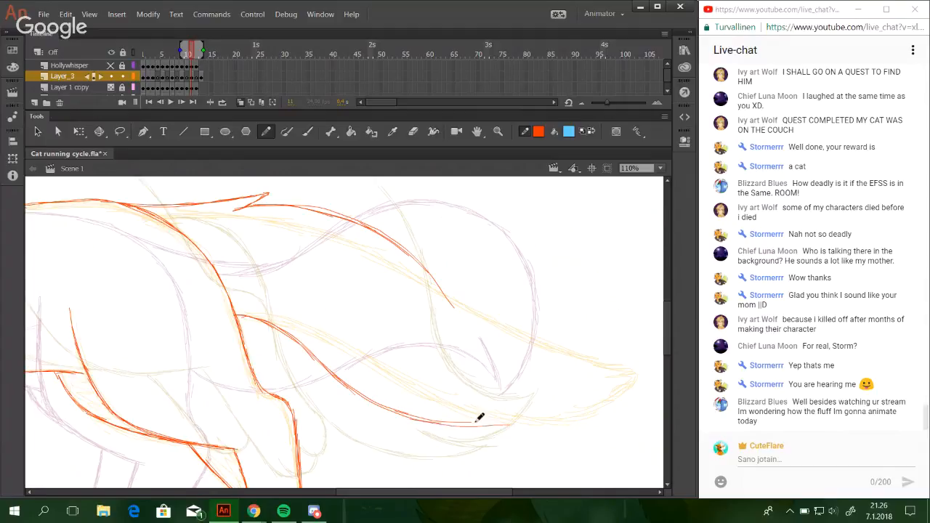
key("ctrl+z")
left_click_drag(429, 421, 512, 423)
key("ctrl+z")
Draw the pointed tail tip with a fur tuft beneath it, joining the upper edge to it, and reinforce the lower edge at the haunch.
mouse_move(467, 410)
left_mouse_down()
mouse_move(496, 421)
mouse_move(474, 415)
mouse_move(565, 399)
left_mouse_up()
left_click_drag(499, 419, 549, 410)
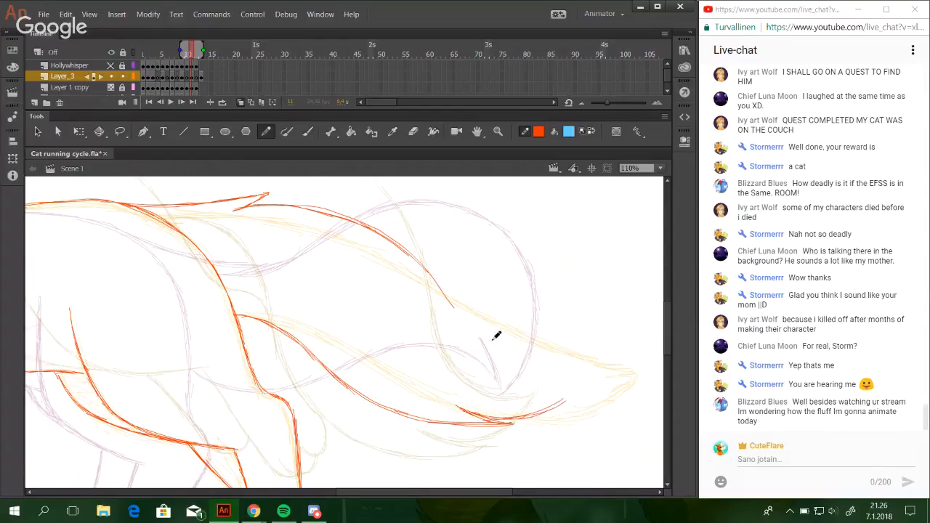
mouse_move(409, 249)
left_mouse_down()
mouse_move(449, 297)
mouse_move(561, 386)
left_mouse_up()
left_click_drag(493, 348, 565, 391)
left_click_drag(513, 368, 575, 394)
mouse_move(551, 409)
left_mouse_down()
mouse_move(581, 392)
mouse_move(558, 402)
mouse_move(525, 363)
left_mouse_up()
mouse_move(573, 385)
left_mouse_down()
mouse_move(484, 329)
mouse_move(409, 241)
mouse_move(327, 213)
left_mouse_up()
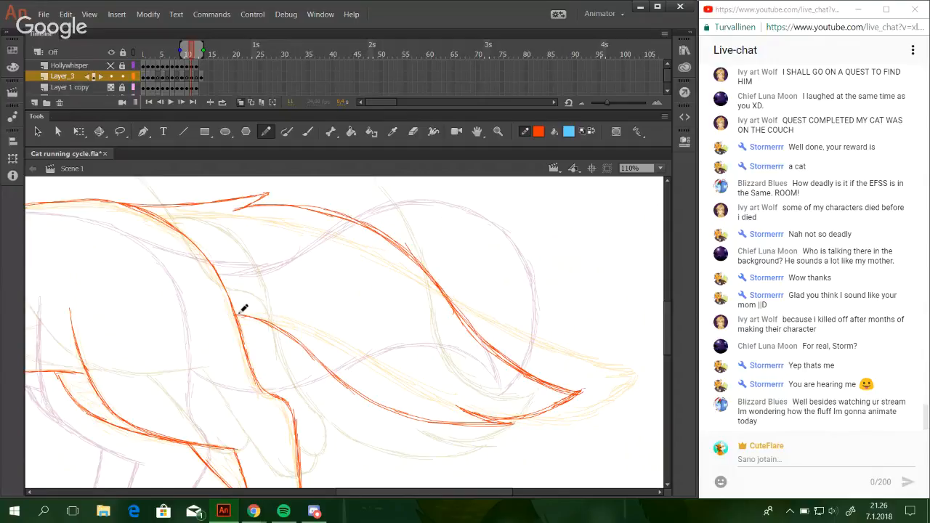
left_click_drag(237, 315, 290, 330)
mouse_move(237, 315)
left_mouse_down()
mouse_move(274, 322)
mouse_move(317, 365)
left_mouse_up()
Lasso the outer half of the tail, skew it slightly, and redraw the broken joint in its lower edge.
mouse_move(637, 436)
left_mouse_down()
mouse_move(370, 226)
mouse_move(370, 191)
mouse_move(385, 177)
left_mouse_up()
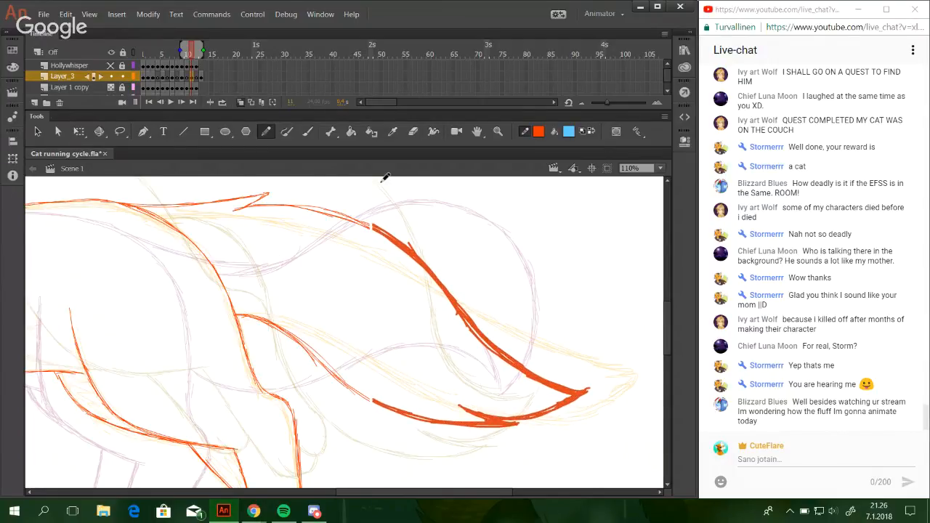
key("q")
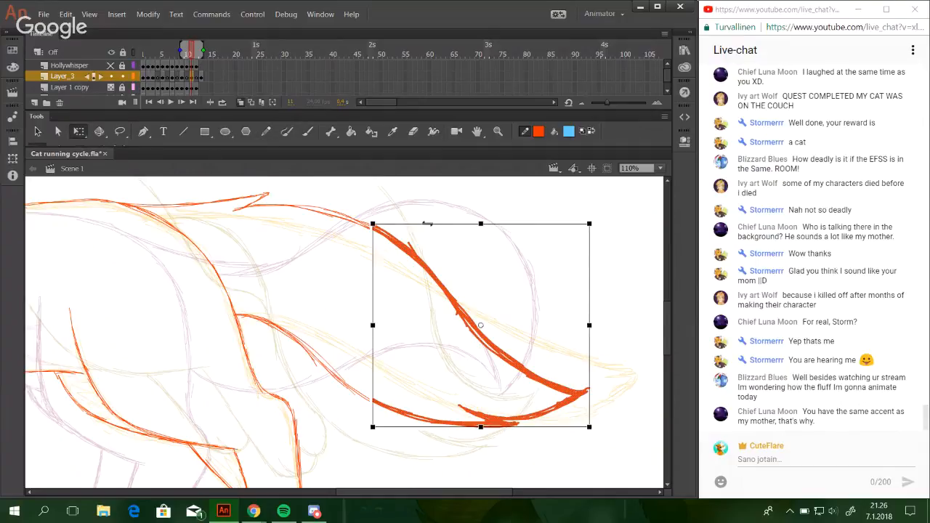
left_click_drag(427, 223, 425, 221)
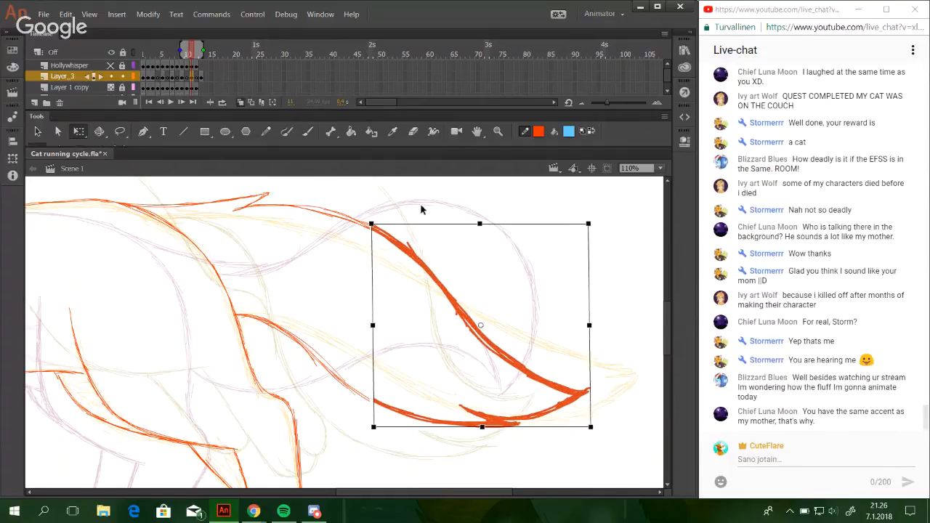
left_click(266, 130)
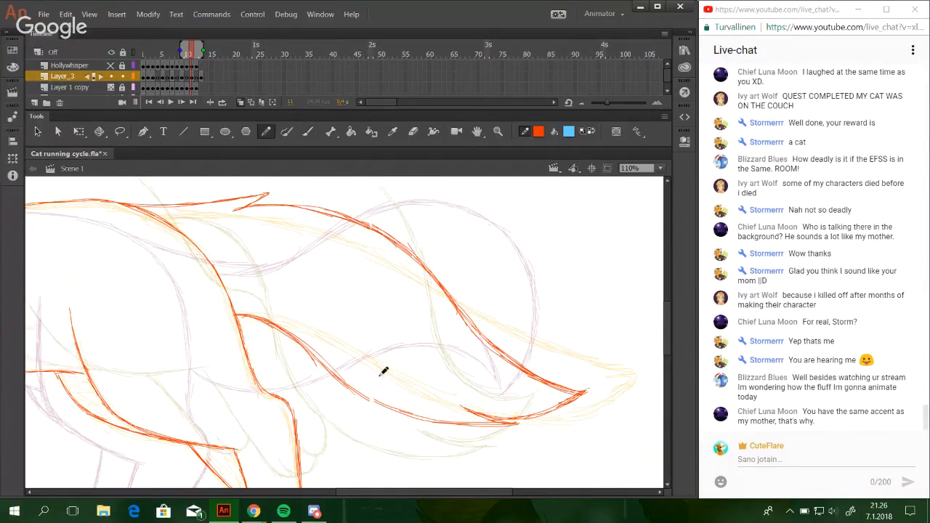
mouse_move(353, 391)
left_mouse_down()
mouse_move(440, 421)
mouse_move(405, 412)
left_mouse_up()
left_click_drag(364, 390, 434, 420)
Examine the whole cat at 50% zoom, then check the front paws up close while toggling the Hollywhisper layer's visibility.
mouse_move(410, 492)
left_mouse_down()
mouse_move(331, 518)
mouse_move(186, 510)
left_mouse_up()
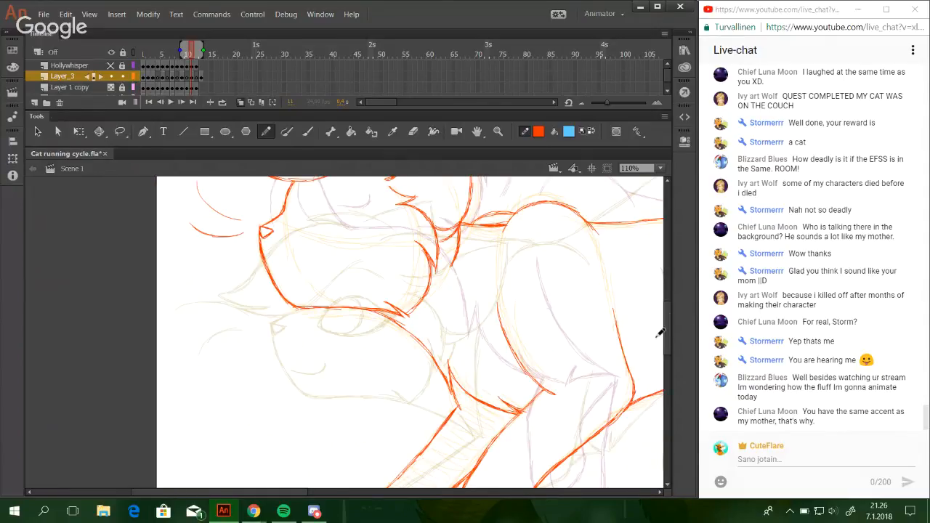
mouse_move(666, 336)
left_mouse_down()
mouse_move(681, 295)
mouse_move(670, 384)
mouse_move(654, 332)
left_mouse_up()
scroll(655, 332, "up", 3)
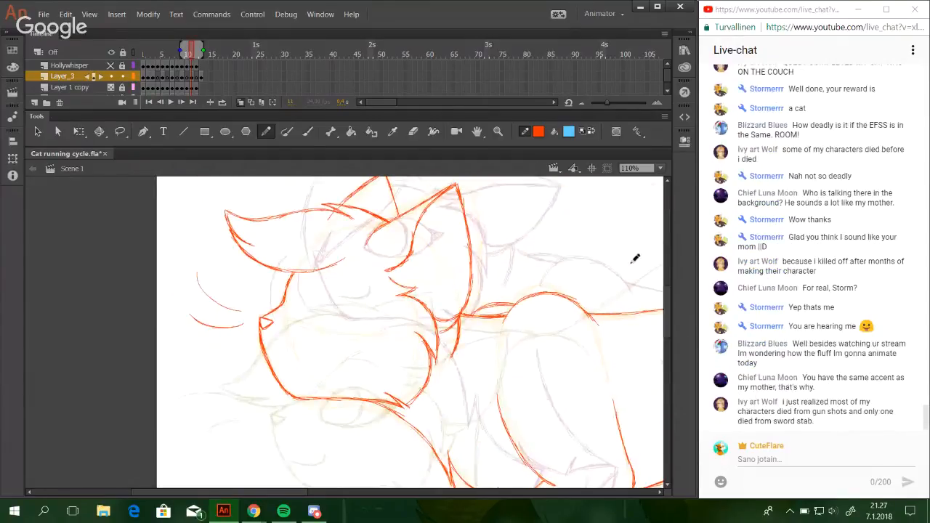
left_click(660, 168)
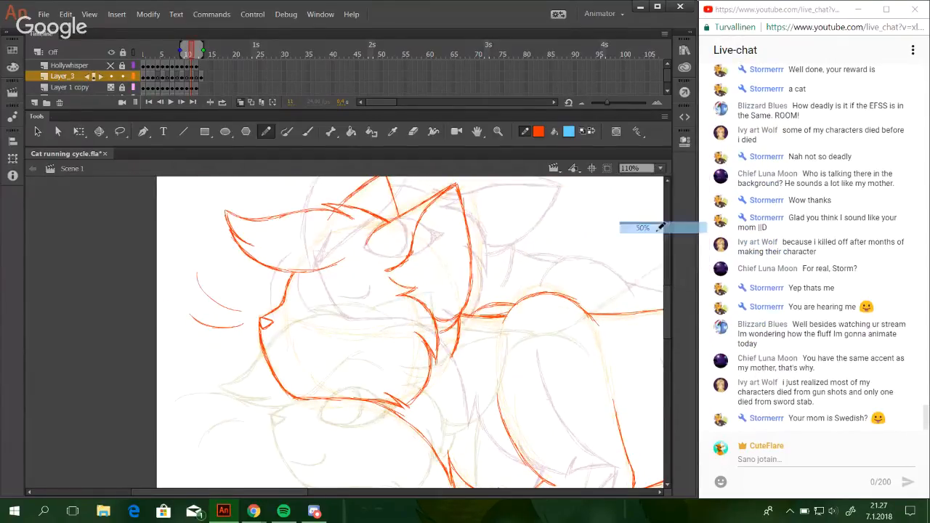
left_click(653, 226)
left_click_drag(668, 363, 666, 391)
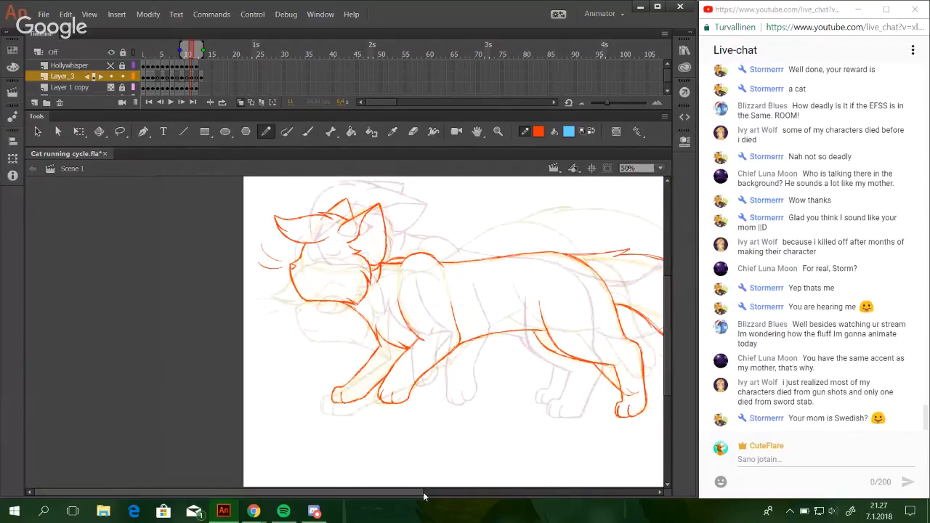
left_click_drag(423, 494, 492, 500)
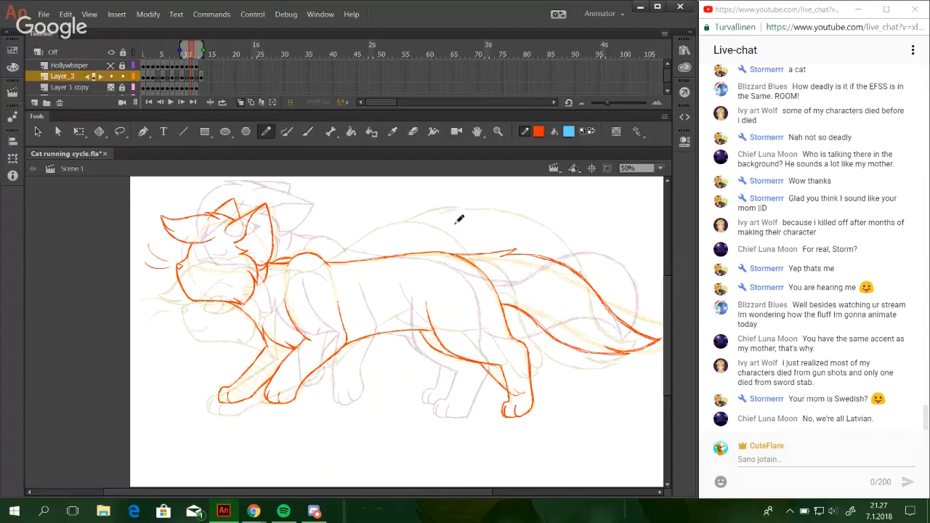
key("z")
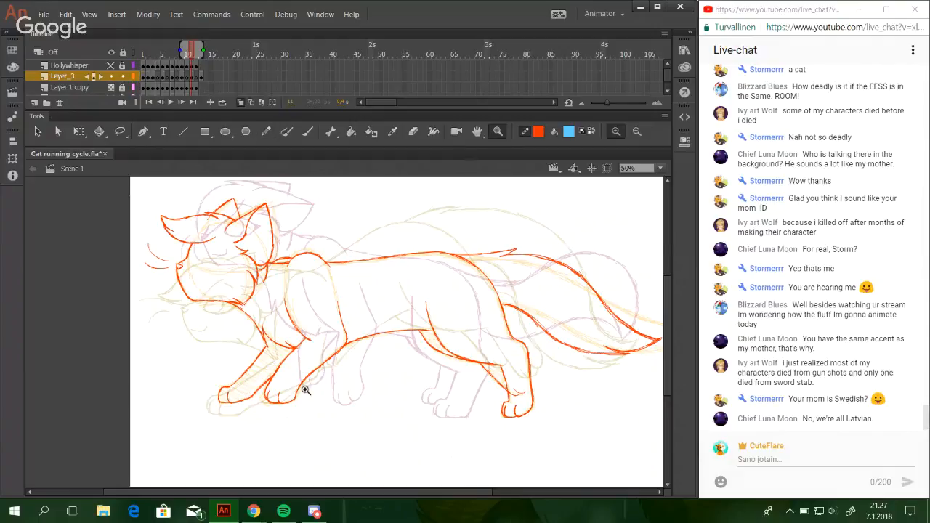
left_click_drag(223, 328, 443, 447)
key("l")
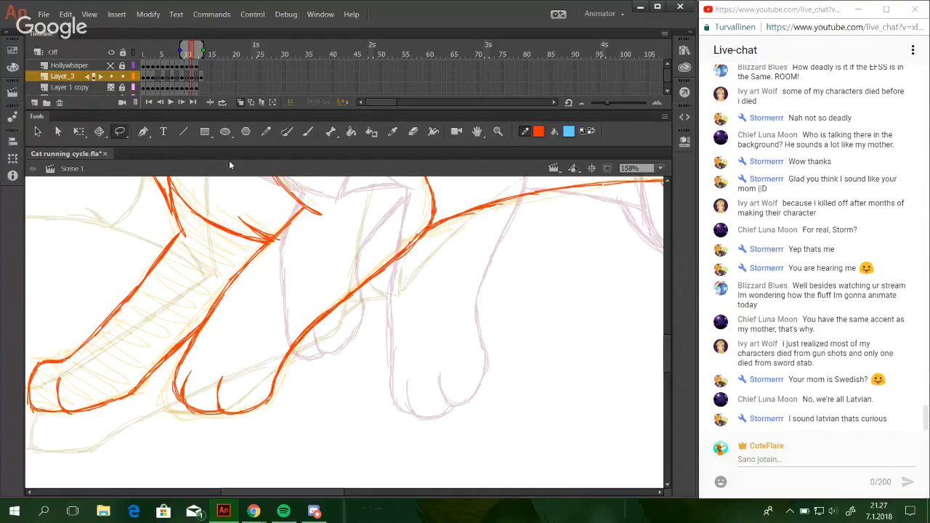
left_click(111, 66)
left_click(110, 66)
left_click(110, 66)
left_click(111, 66)
Lasso the near front leg and paw below the elbow, skew them slightly both ways, and nudge them up.
mouse_move(321, 226)
left_mouse_down()
mouse_move(372, 219)
mouse_move(411, 236)
mouse_move(327, 414)
mouse_move(215, 428)
mouse_move(180, 413)
mouse_move(170, 396)
mouse_move(184, 347)
mouse_move(299, 212)
left_mouse_up()
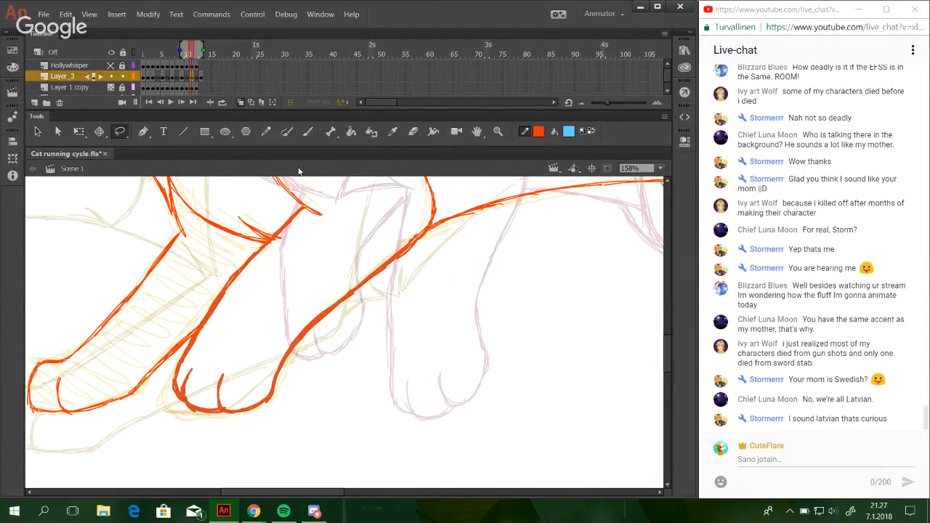
left_click(78, 131)
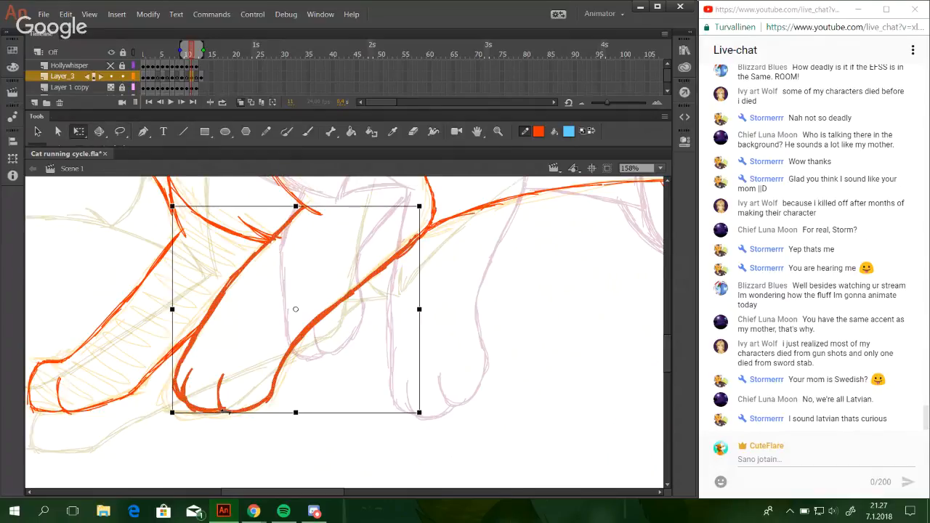
left_click_drag(223, 411, 228, 412)
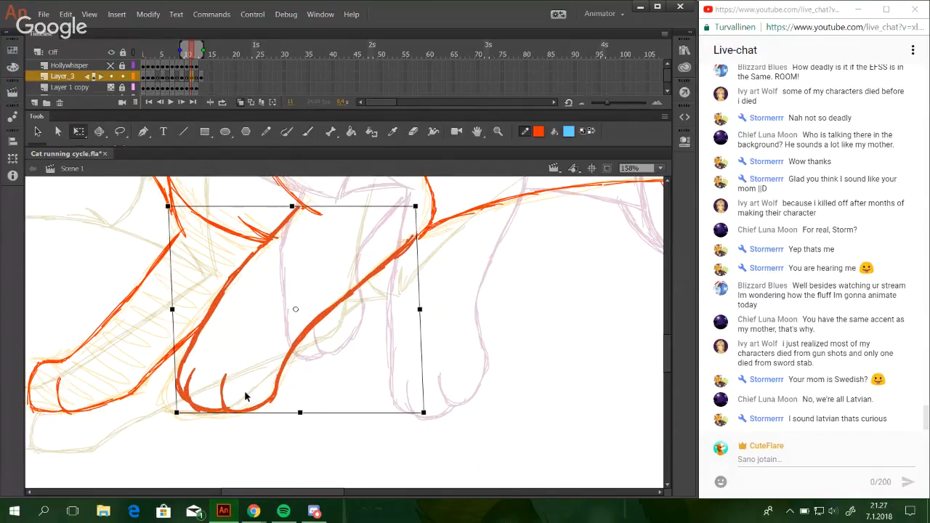
left_click_drag(420, 266, 415, 265)
key("Up")
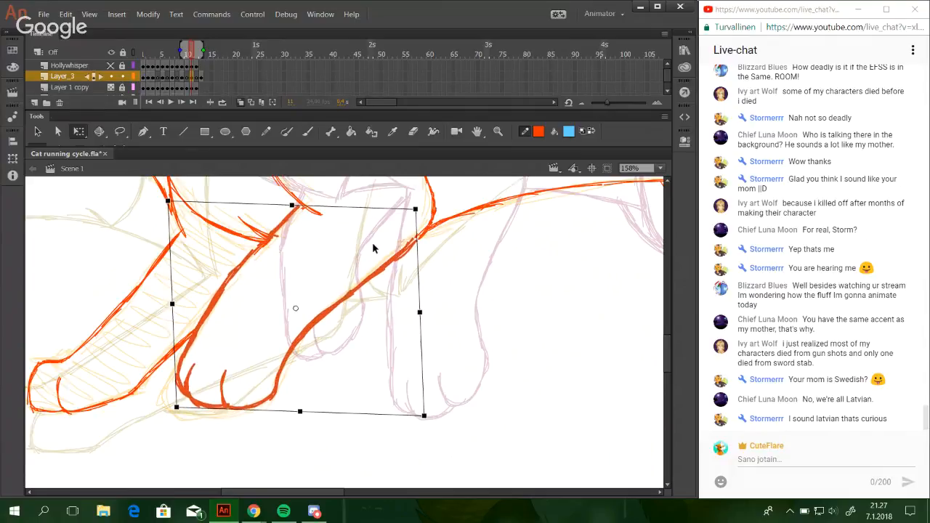
left_click(499, 397)
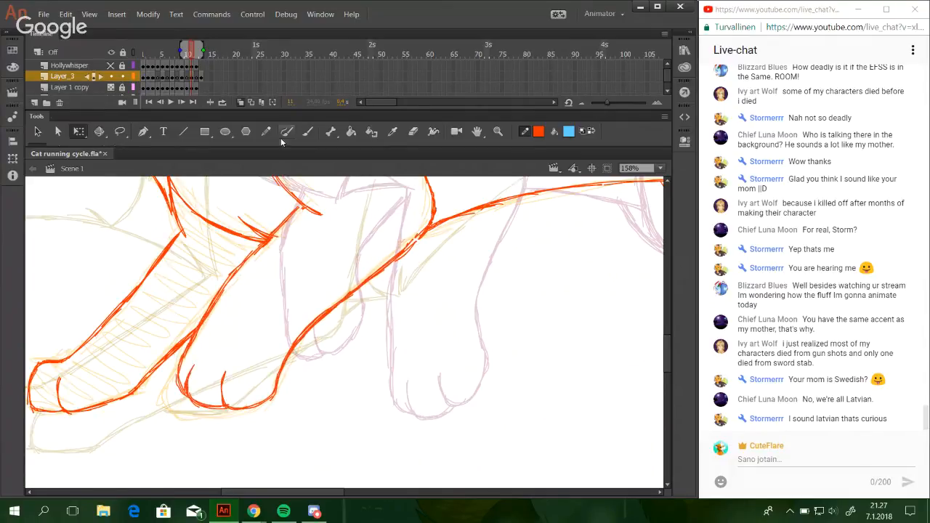
Redraw the broken joints at the top of the near front leg with the Pencil tool.
left_click(266, 131)
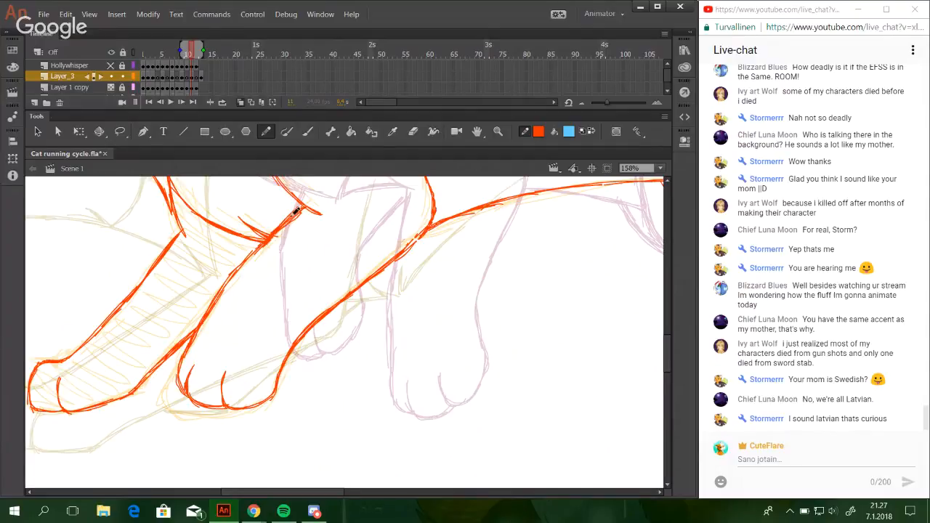
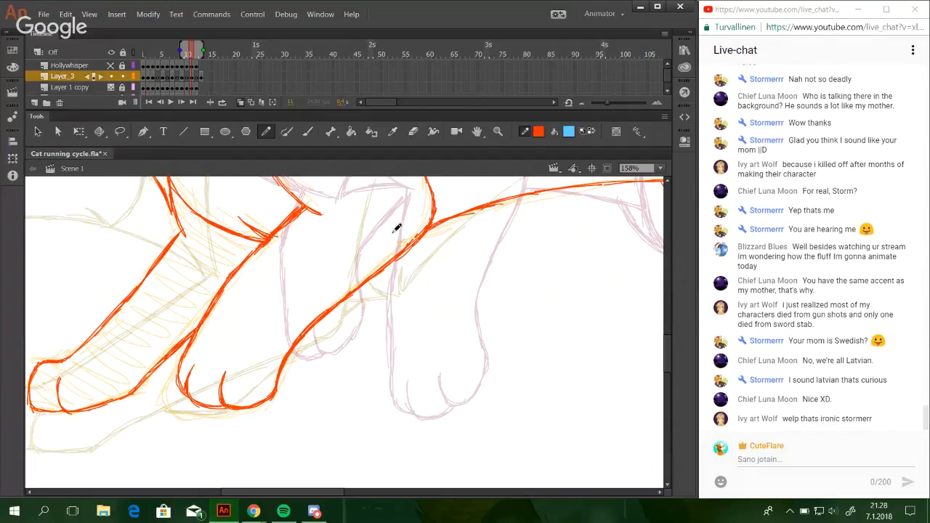
Draw the curved upper lid of the cat's eye on the face with the Pencil tool.
left_click_drag(663, 156, 581, 154)
left_click(659, 168)
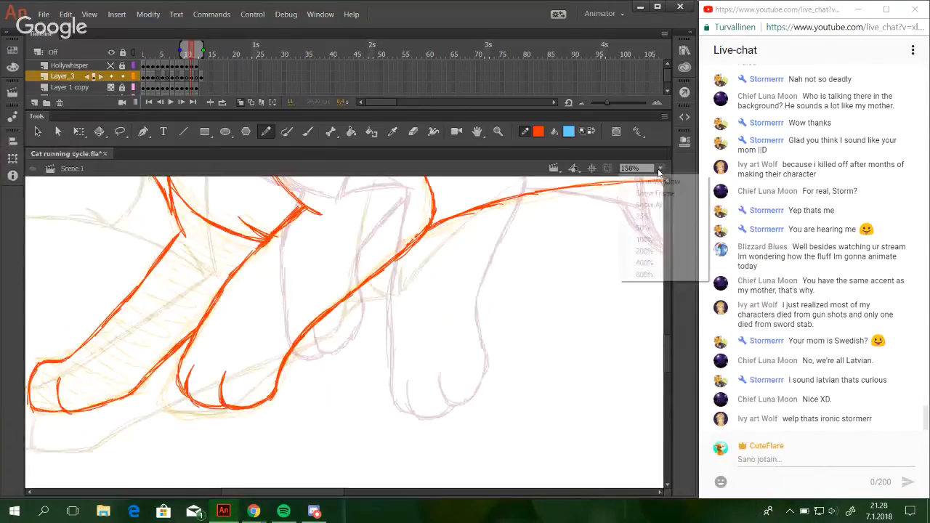
left_click(649, 205)
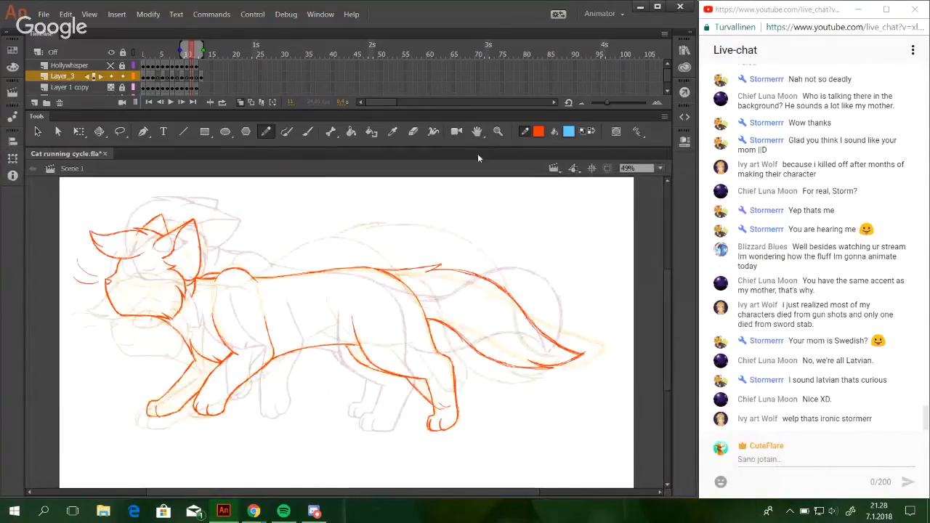
key("z")
left_click_drag(95, 256, 251, 358)
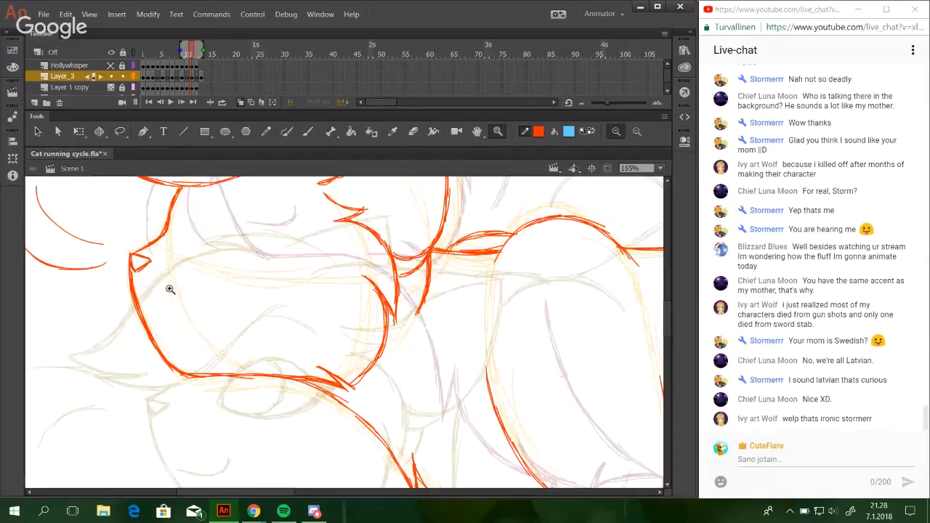
left_click(266, 132)
key("space")
left_click_drag(289, 301, 322, 317)
mouse_move(263, 244)
left_mouse_down()
mouse_move(241, 271)
mouse_move(284, 237)
left_mouse_up()
mouse_move(247, 267)
left_mouse_down()
mouse_move(299, 242)
mouse_move(336, 261)
left_mouse_up()
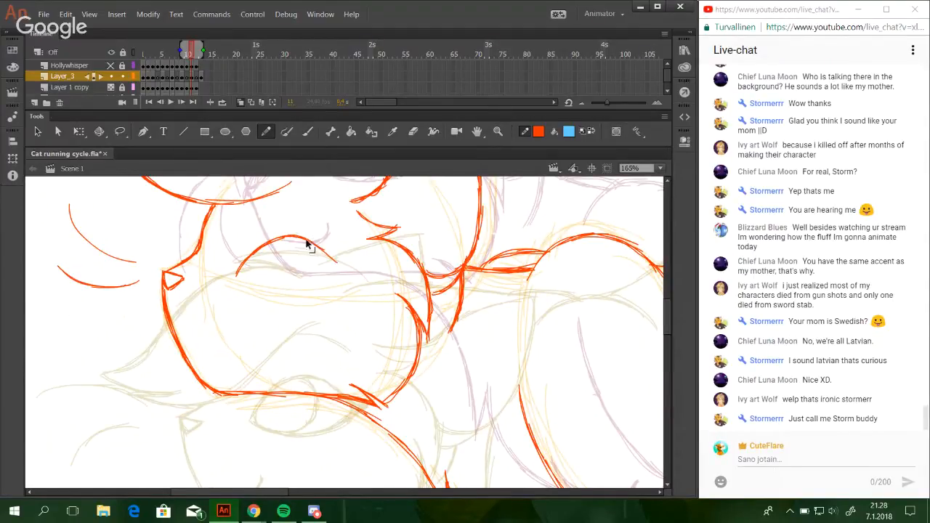
key("ctrl+z")
left_click_drag(300, 237, 342, 267)
Draw the lower lid of the eye and thicken both lids into a pointed outer corner.
left_click_drag(240, 279, 288, 298)
key("ctrl+z")
key("ctrl+z")
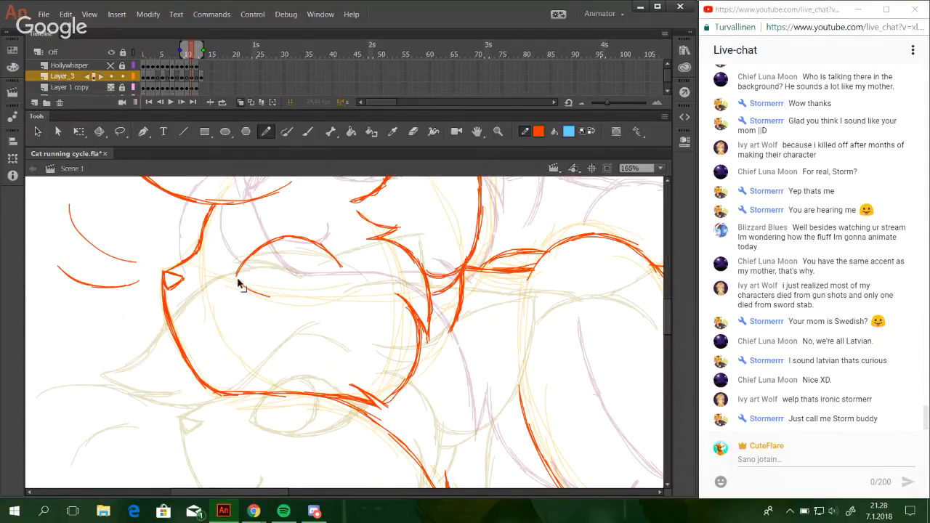
key("ctrl+z")
mouse_move(238, 282)
left_mouse_down()
mouse_move(279, 295)
mouse_move(317, 279)
mouse_move(309, 293)
mouse_move(340, 270)
left_mouse_up()
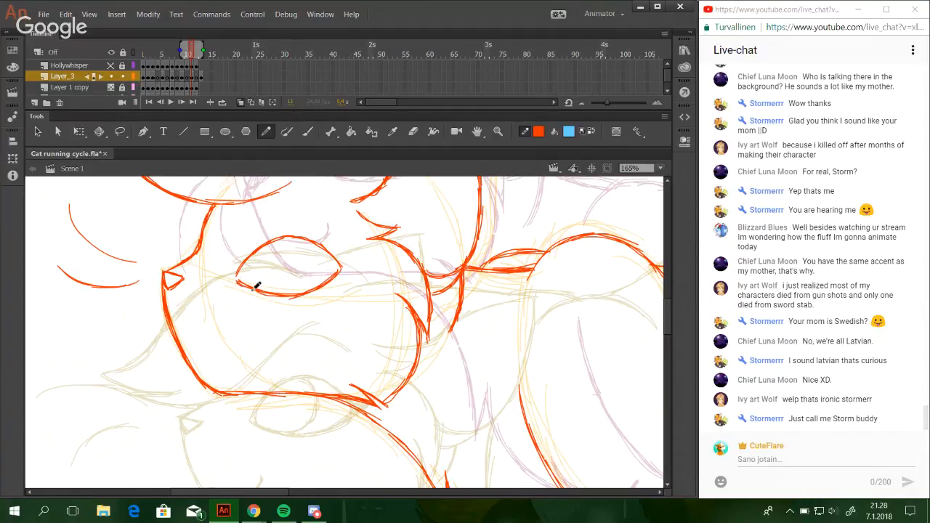
mouse_move(236, 281)
left_mouse_down()
mouse_move(255, 255)
mouse_move(295, 234)
mouse_move(315, 239)
mouse_move(340, 267)
mouse_move(355, 266)
left_mouse_up()
mouse_move(355, 266)
left_mouse_down()
mouse_move(333, 279)
mouse_move(355, 265)
mouse_move(331, 279)
mouse_move(350, 263)
left_mouse_up()
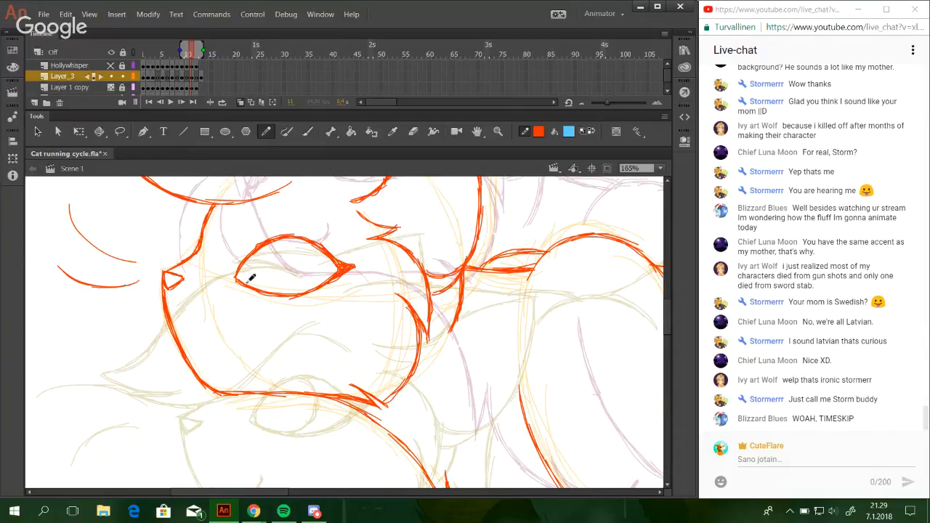
left_click_drag(251, 288, 337, 314)
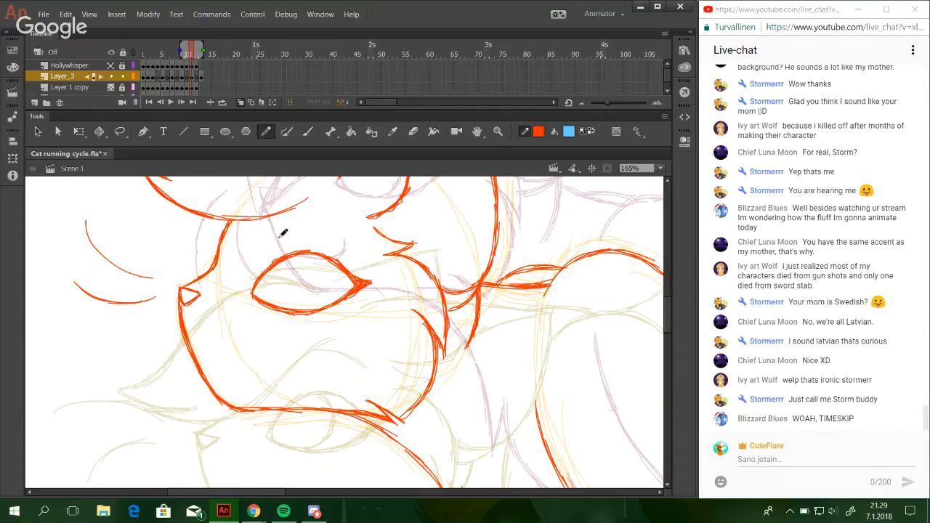
Extend the fringe's lower edge above the eye and draw a small smiling mouth near the chin.
left_click_drag(286, 204, 347, 211)
mouse_move(212, 372)
left_mouse_down()
mouse_move(269, 368)
mouse_move(249, 378)
mouse_move(263, 370)
mouse_move(263, 356)
left_mouse_up()
key("ctrl+z")
key("ctrl+z")
key("ctrl+z")
key("ctrl+z")
key("ctrl+z")
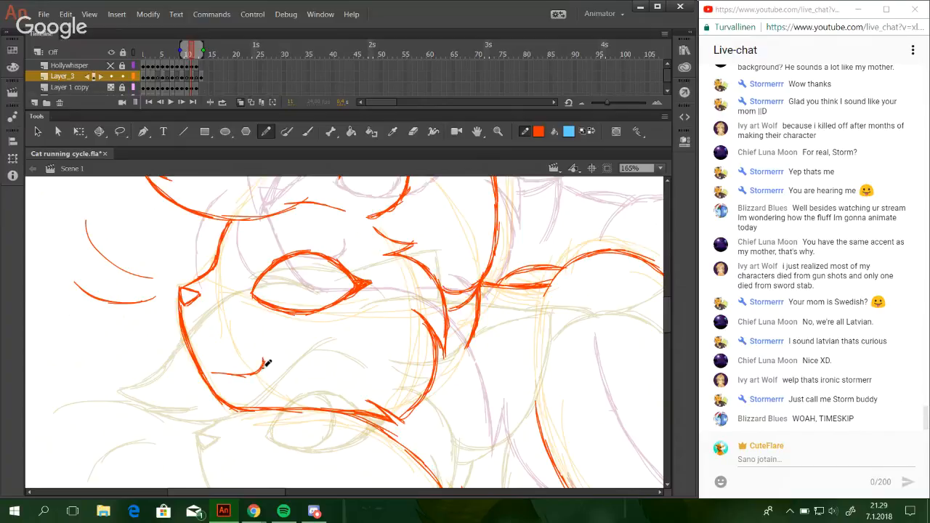
left_click_drag(237, 375, 259, 372)
left_click_drag(221, 373, 260, 372)
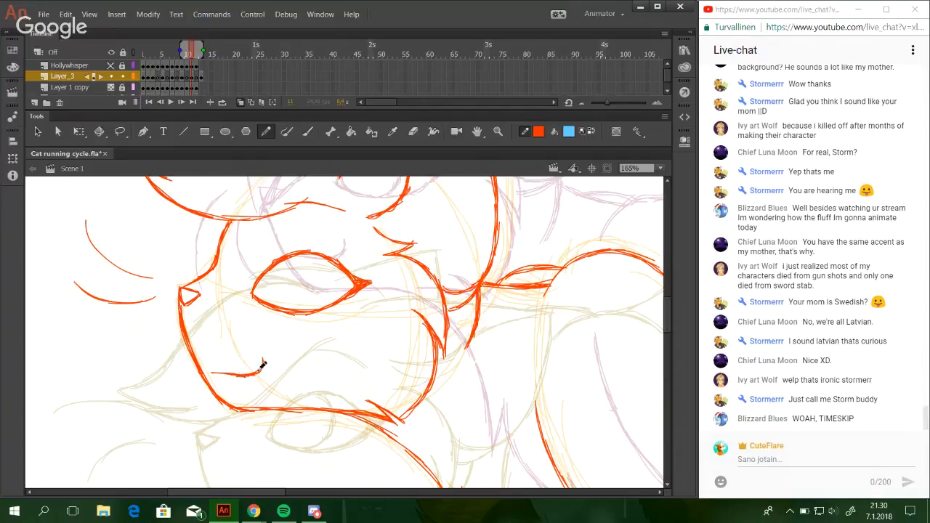
Nudge the whole eye outline slightly toward the nose and up, and narrow it a little with Free Transform.
double_click(264, 305, "ctrl")
key("Left")
key("Left")
key("Up")
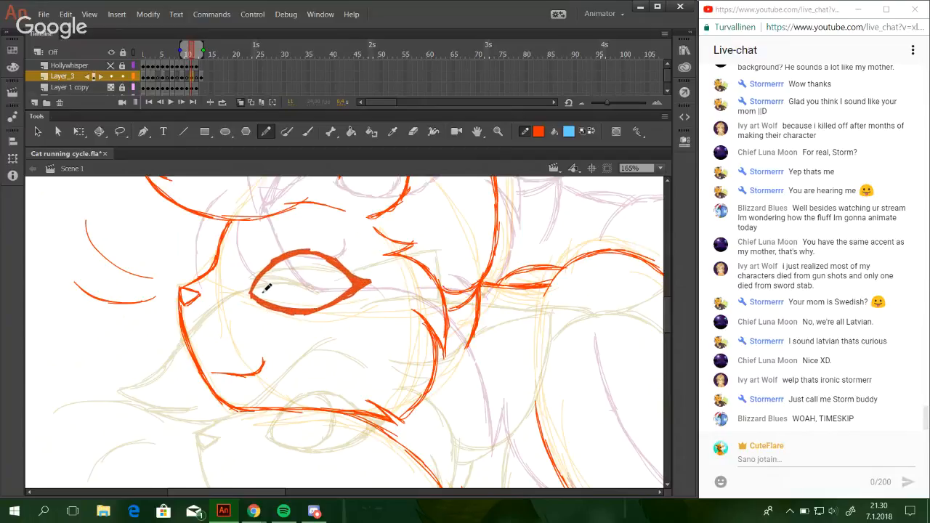
key("Right")
key("Left")
key("Up")
key("Right")
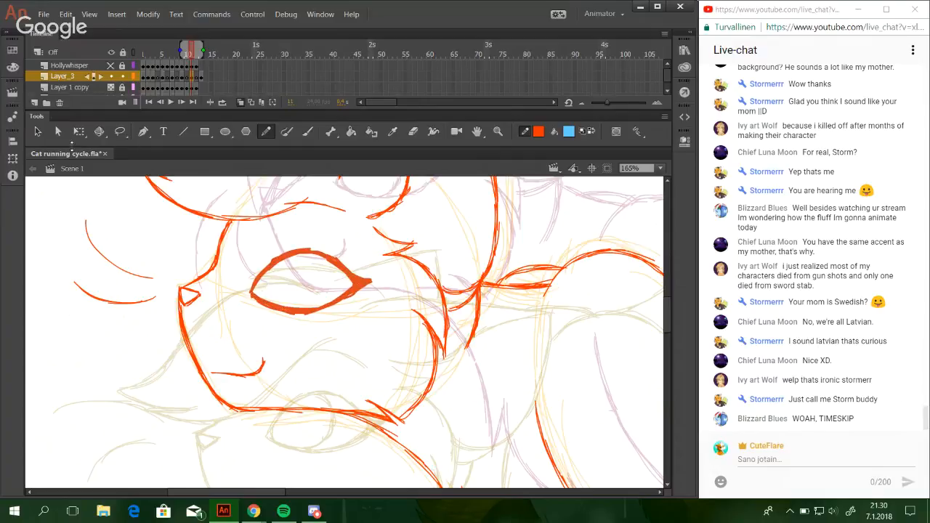
left_click(78, 131)
left_click_drag(373, 282, 371, 282)
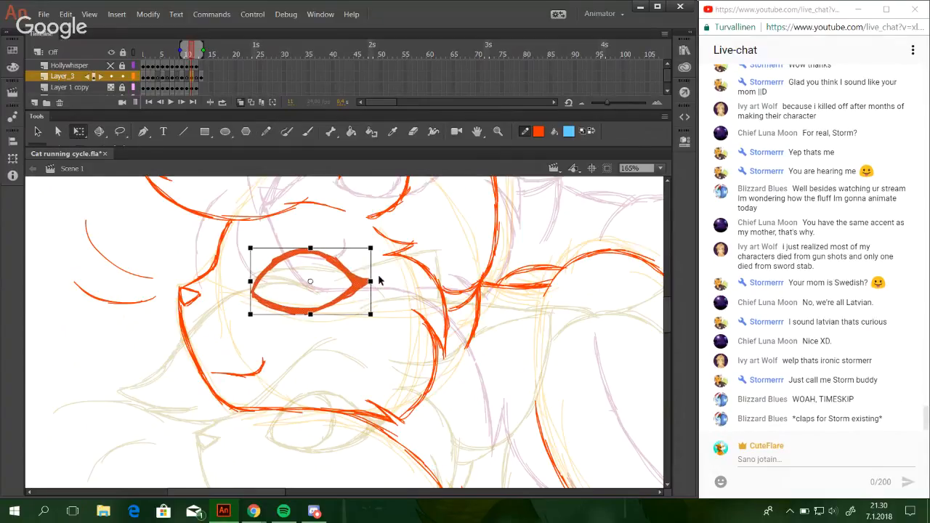
key("Left")
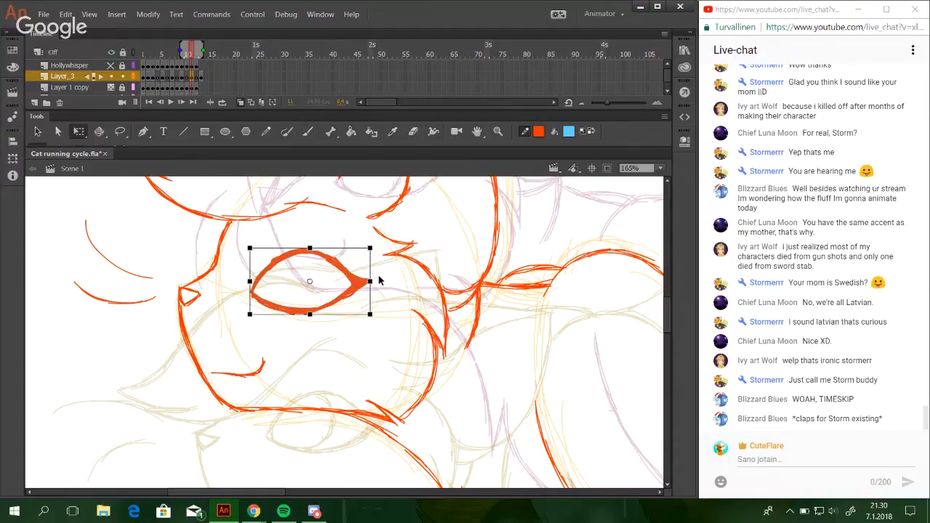
left_click(318, 339)
Draw the curved iris line inside the eye, touching up the lower lid, and save the file.
left_click(266, 130)
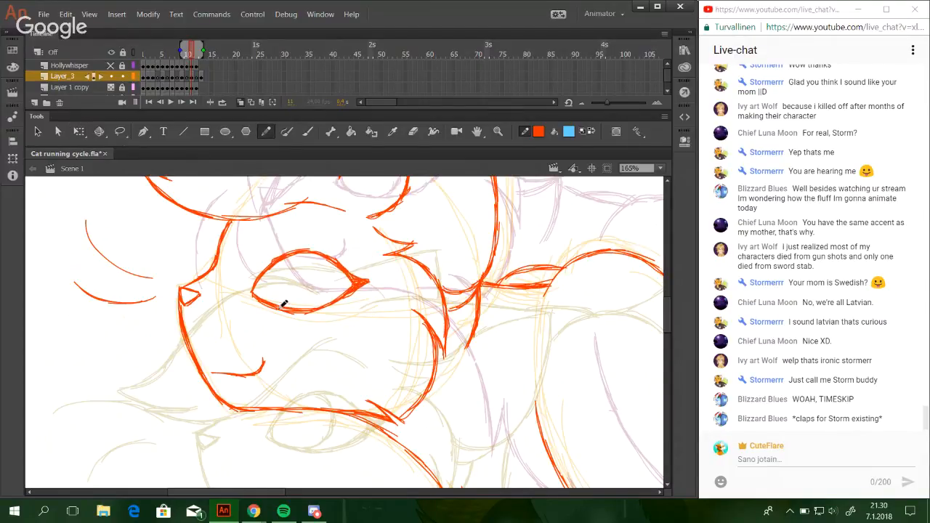
left_click_drag(281, 306, 305, 298)
key("ctrl+z")
mouse_move(280, 306)
left_mouse_down()
mouse_move(313, 282)
mouse_move(313, 290)
mouse_move(310, 254)
mouse_move(315, 267)
left_mouse_up()
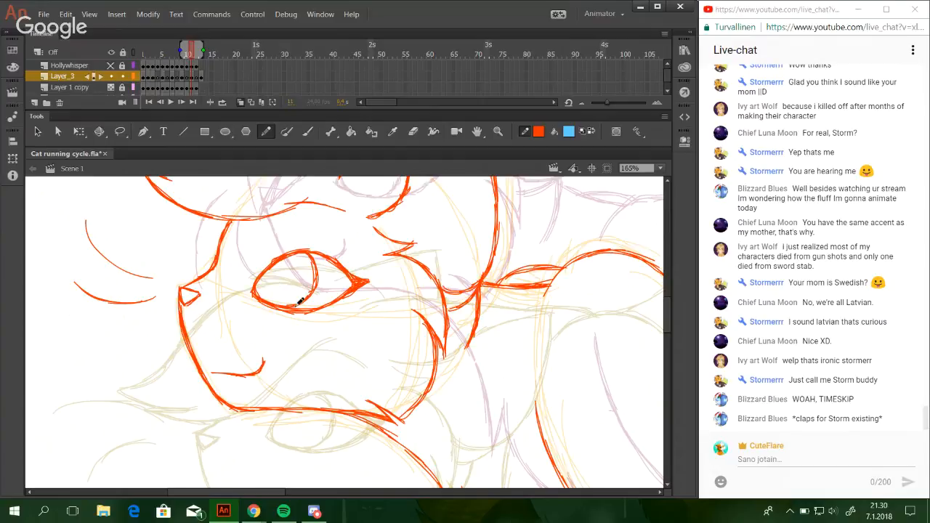
key("ctrl+s")
left_click_drag(314, 309, 335, 300)
key("ctrl+s")
Lasso the whole tail and nudge it to the right, away from the body.
left_click(653, 214)
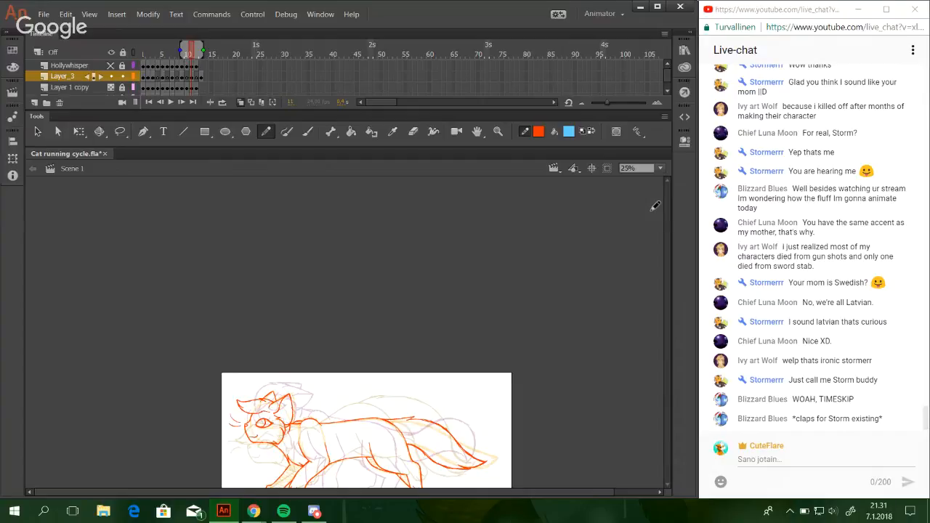
left_click(654, 168)
left_click(659, 205)
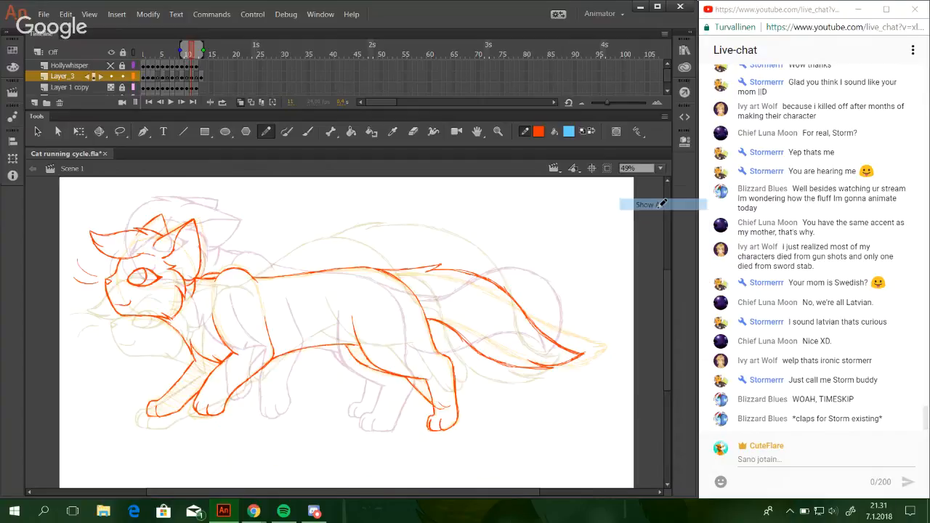
mouse_move(668, 355)
left_mouse_down()
mouse_move(675, 369)
mouse_move(671, 361)
left_mouse_up()
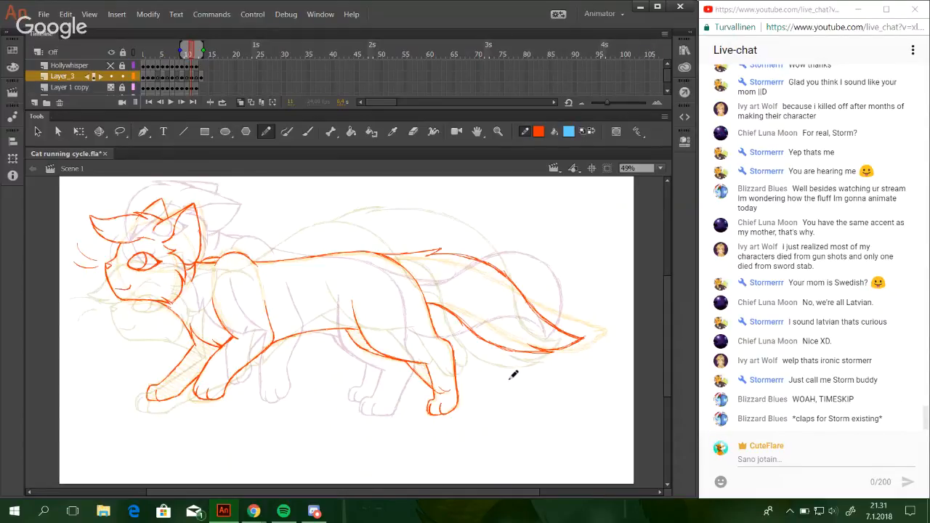
left_click(78, 131)
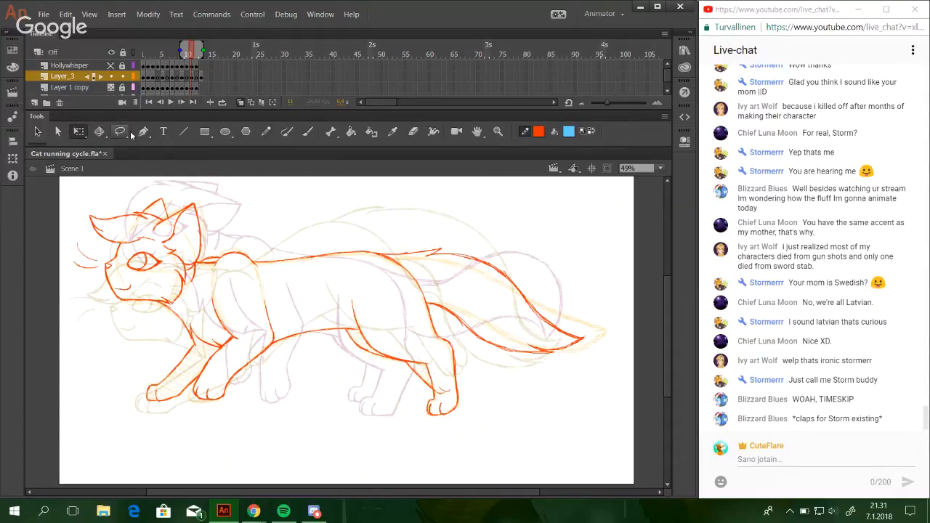
left_click(120, 131)
mouse_move(428, 302)
left_mouse_down()
mouse_move(508, 371)
mouse_move(623, 346)
mouse_move(543, 237)
mouse_move(476, 239)
mouse_move(463, 253)
mouse_move(438, 236)
mouse_move(415, 239)
mouse_move(413, 252)
mouse_move(449, 250)
mouse_move(462, 309)
left_mouse_up()
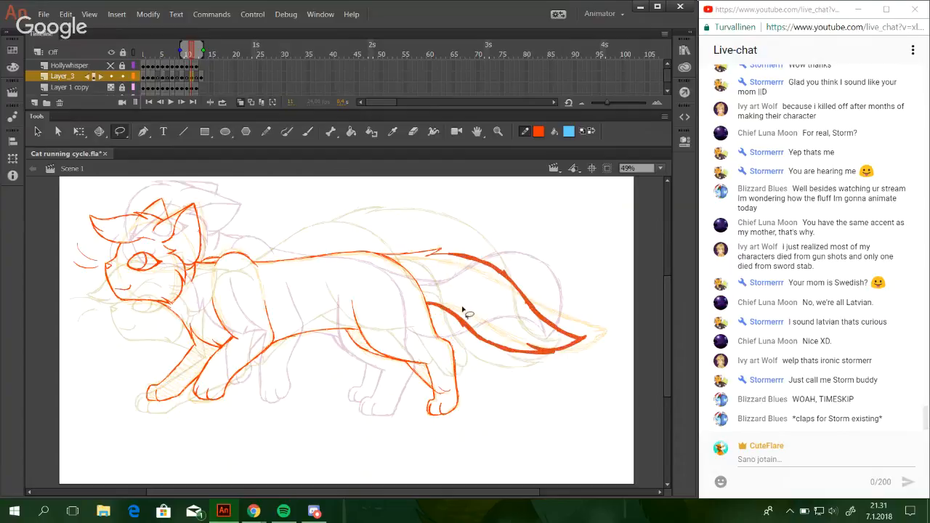
key("Right")
key("Right")
key("Right")
key("Right")
key("Right")
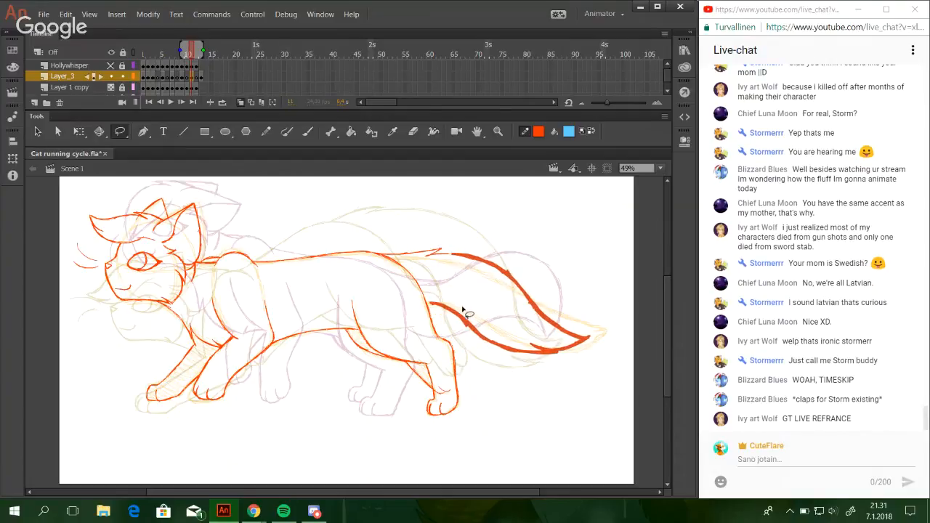
key("Right")
key("Right")
key("Right")
key("Right")
key("Right")
key("Right")
key("Right")
key("Right")
key("Right")
key("Right")
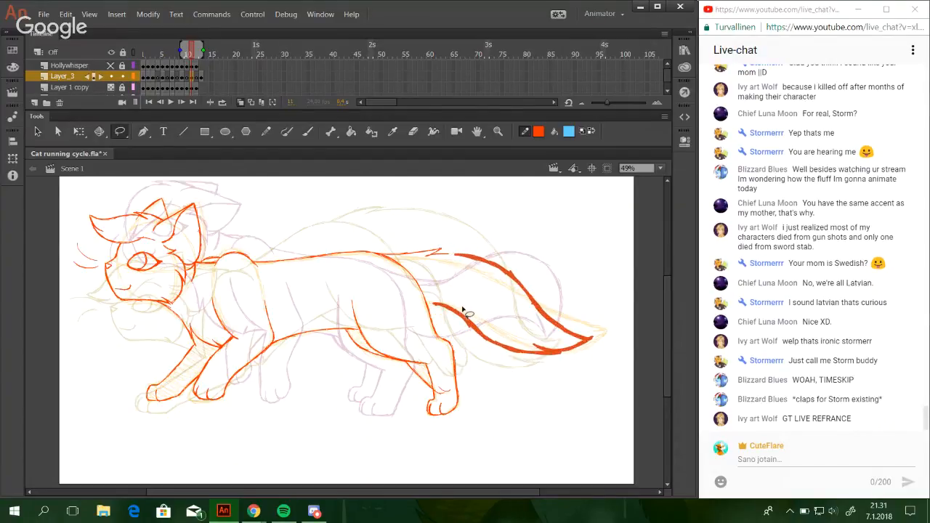
key("Right")
key("Right")
key("Right")
key("Right")
key("Right")
key("Right")
key("Right")
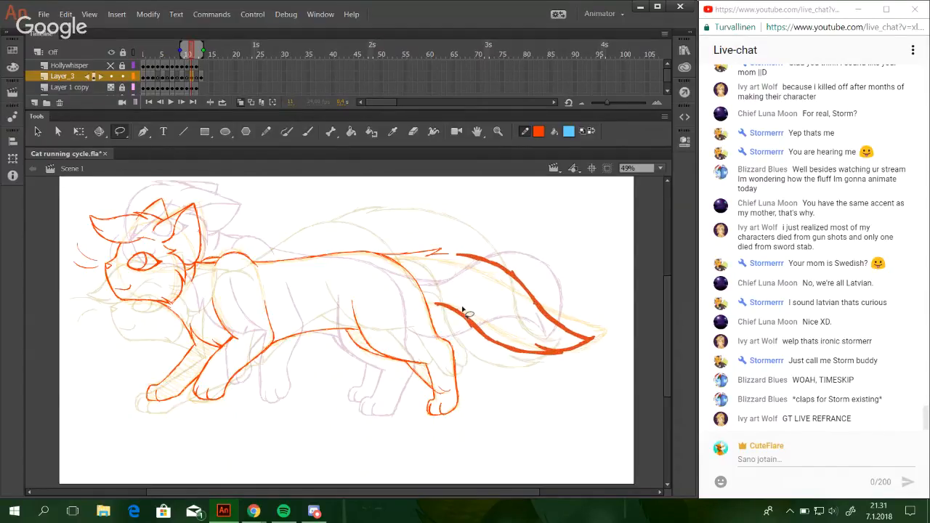
Skew the tail slightly so its tip rises, nudge it up, and reconnect its base to the body with the Pencil tool.
left_click(79, 131)
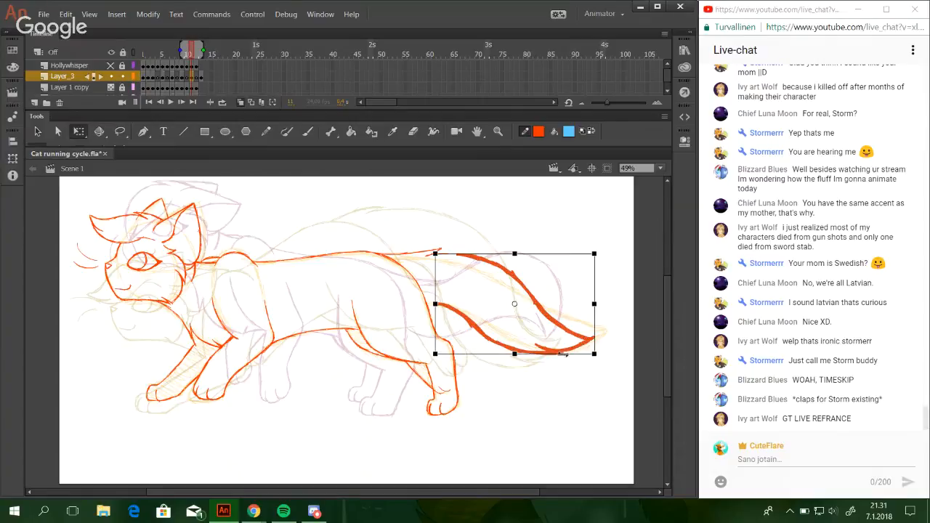
left_click_drag(563, 354, 566, 354)
left_click_drag(595, 313, 595, 310)
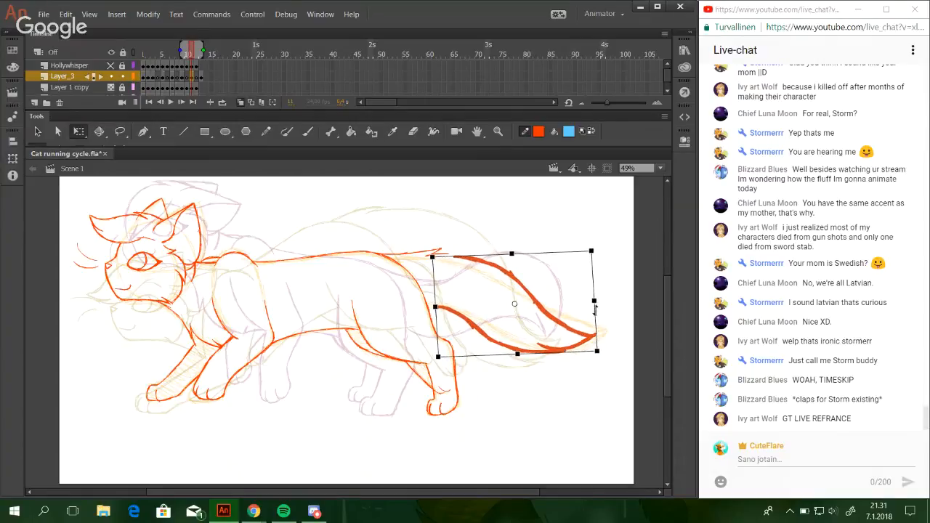
key("Up")
key("Up")
key("Up")
key("Up")
key("Up")
key("Up")
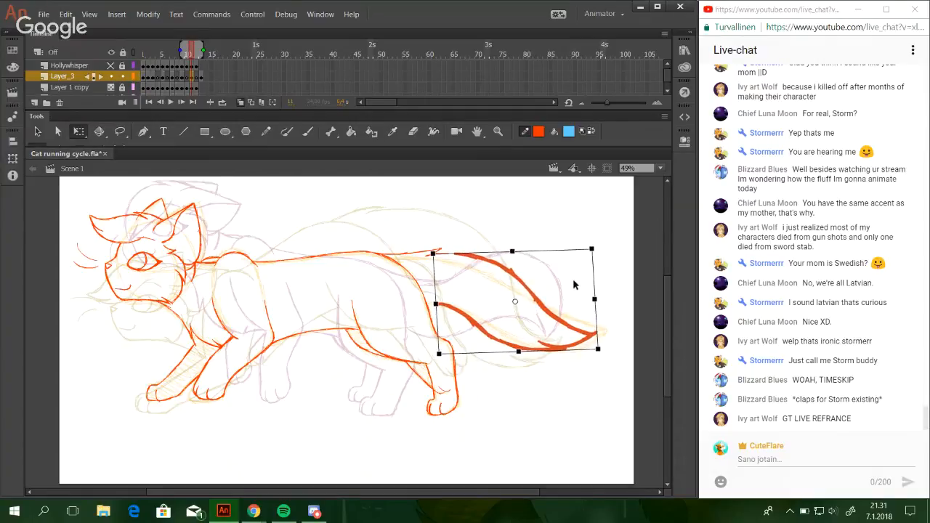
key("Up")
key("Down")
left_click(458, 237)
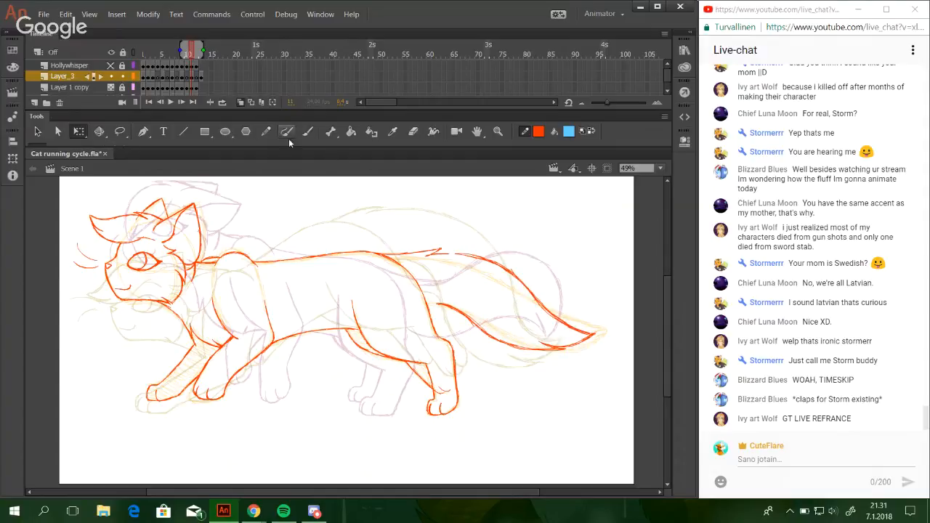
left_click(267, 132)
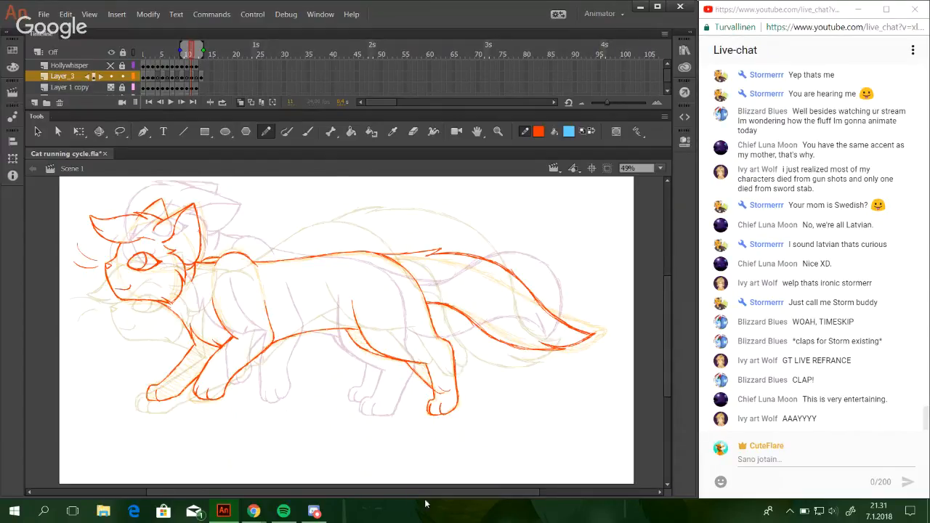
Play the running cycle on a loop to review the motion, and switch looping off after stopping it.
mouse_move(439, 495)
left_mouse_down()
mouse_move(405, 497)
mouse_move(425, 497)
left_mouse_up()
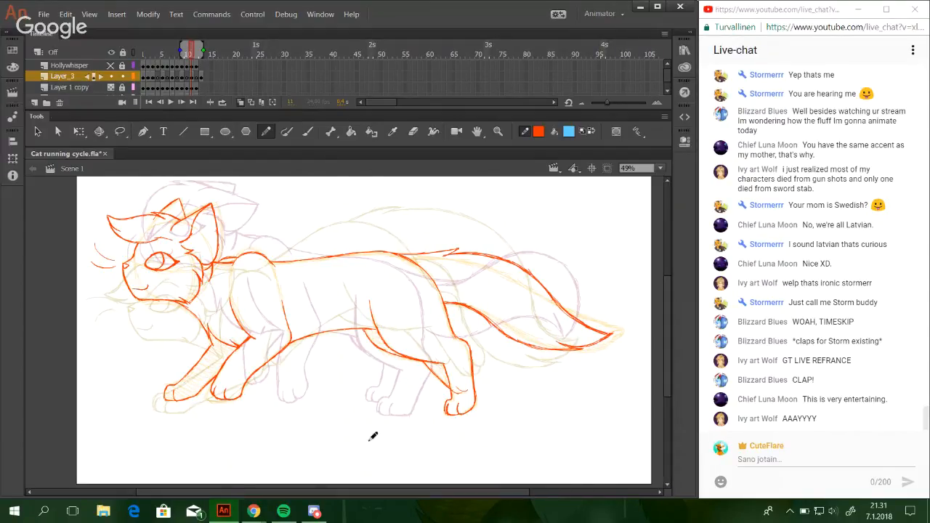
left_click(223, 103)
left_click(172, 102)
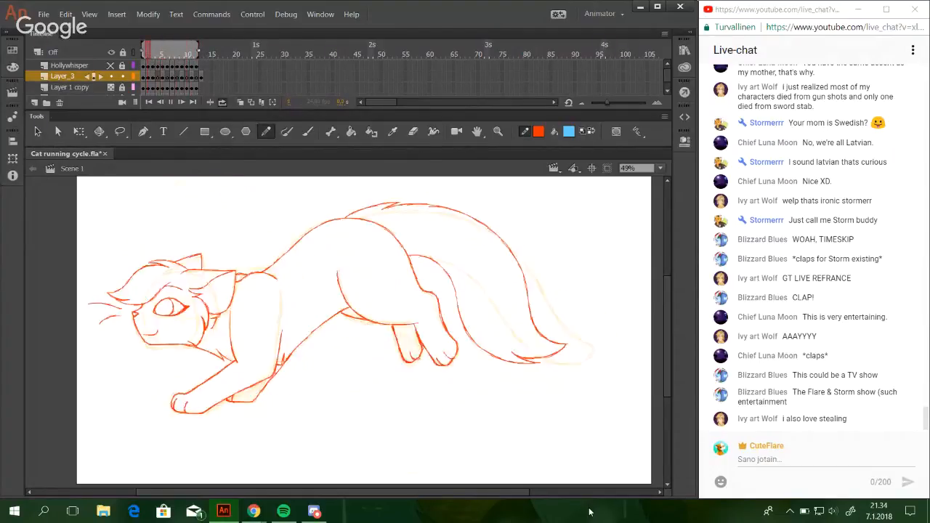
left_click(172, 103)
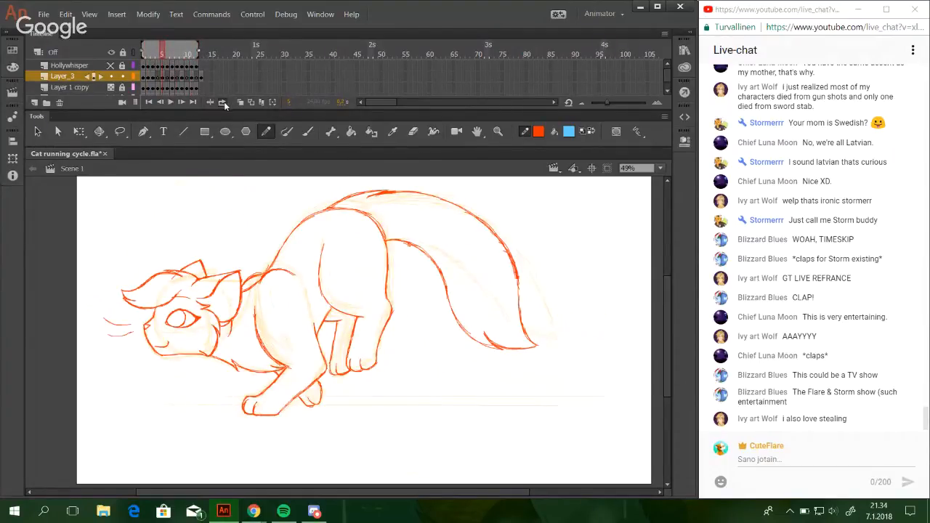
left_click(223, 103)
Turn on onion skinning, go to frame 4, and draw the upper whisker between the neighbouring frames' whiskers with the Pencil tool.
left_click(239, 103)
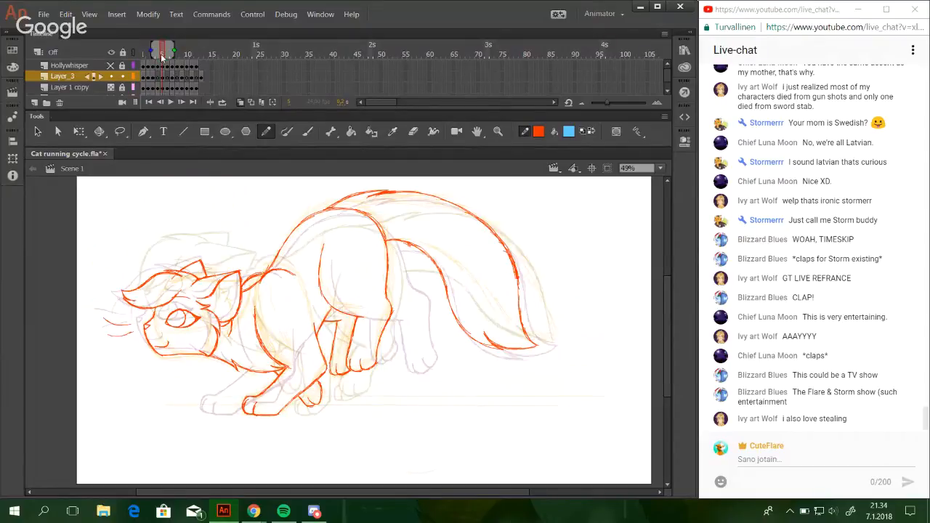
left_click_drag(160, 54, 156, 54)
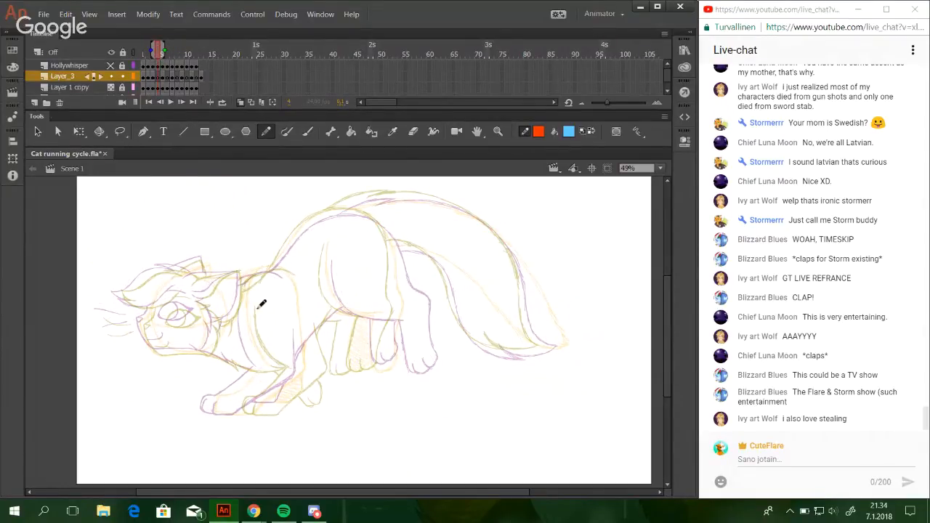
left_click(498, 132)
left_click_drag(87, 289, 235, 385)
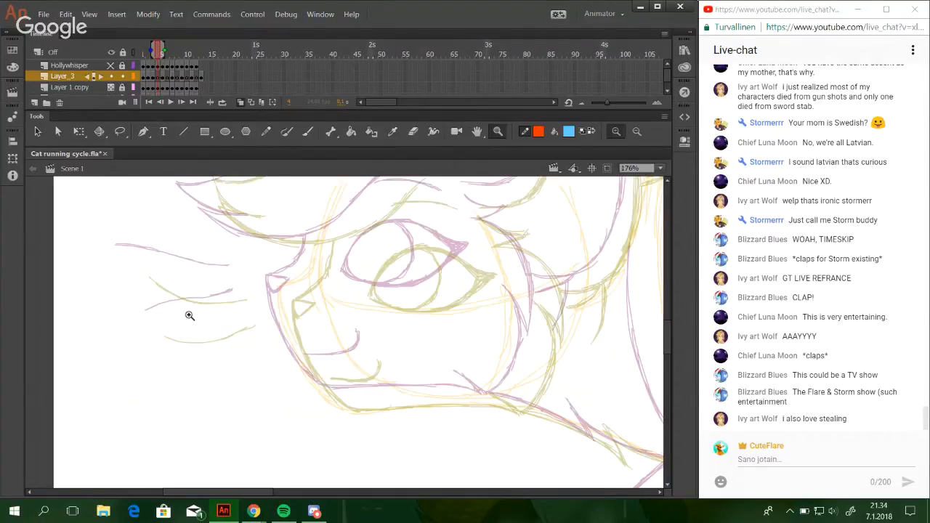
left_click(266, 131)
mouse_move(132, 260)
left_mouse_down()
mouse_move(164, 259)
mouse_move(205, 281)
left_mouse_up()
left_click_drag(155, 266, 240, 282)
left_click_drag(201, 282, 241, 282)
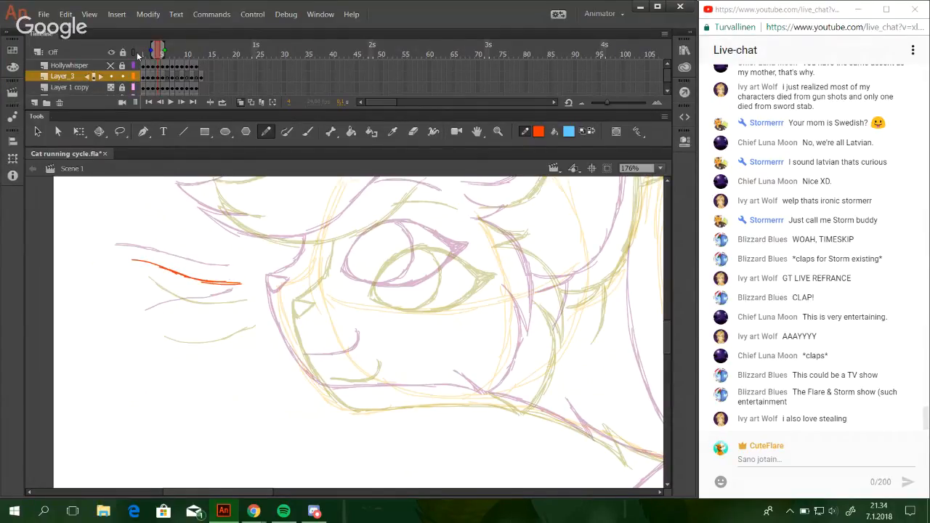
Draw the lower whisker midway between the neighbouring frames' lower whiskers with the Pencil tool.
mouse_move(155, 52)
left_mouse_down()
mouse_move(145, 55)
mouse_move(156, 55)
left_mouse_up()
mouse_move(157, 321)
left_mouse_down()
mouse_move(209, 321)
mouse_move(215, 316)
mouse_move(191, 320)
mouse_move(246, 309)
left_mouse_up()
key("ctrl+z")
key("ctrl+z")
key("ctrl+z")
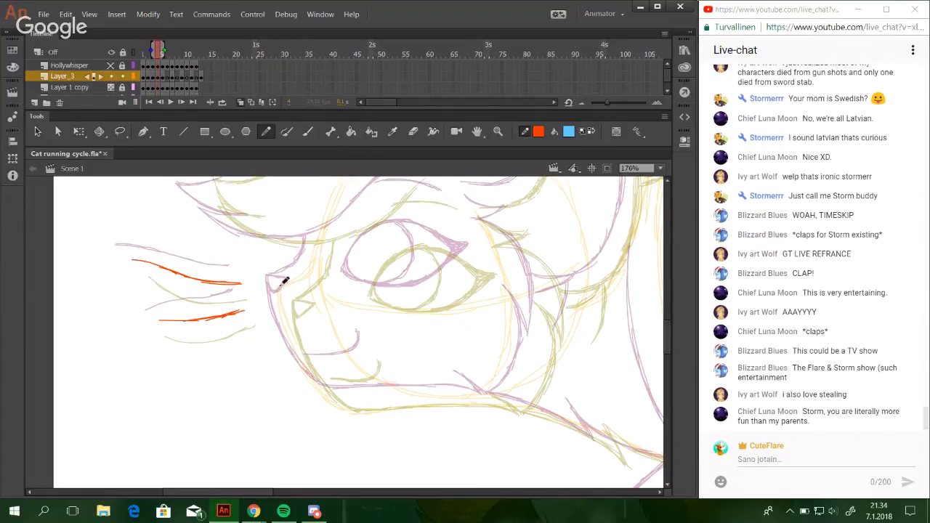
Draw the triangular nose and the short upturned mouth line between the onion-skinned poses.
mouse_move(281, 288)
left_mouse_down()
mouse_move(302, 292)
mouse_move(281, 294)
mouse_move(287, 305)
mouse_move(301, 292)
mouse_move(296, 298)
left_mouse_up()
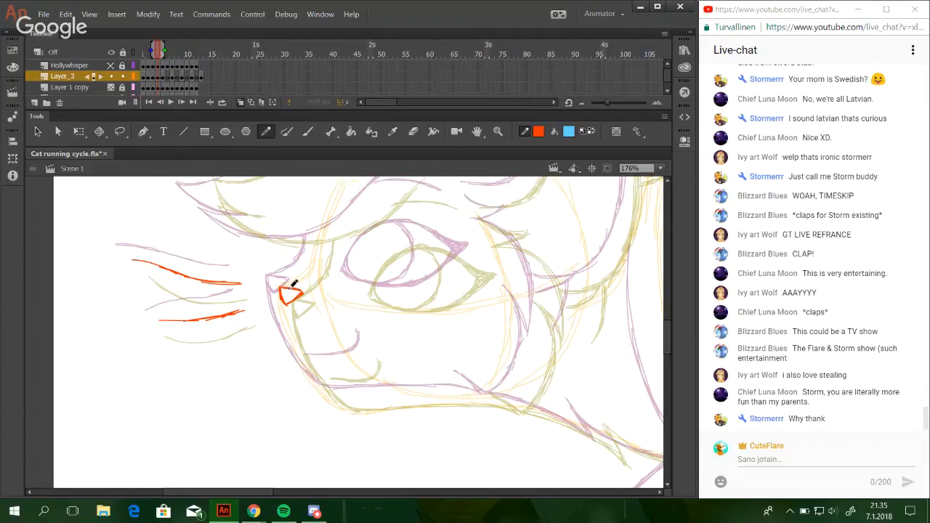
key("space")
mouse_move(420, 355)
left_mouse_down()
mouse_move(403, 338)
mouse_move(408, 327)
left_mouse_up()
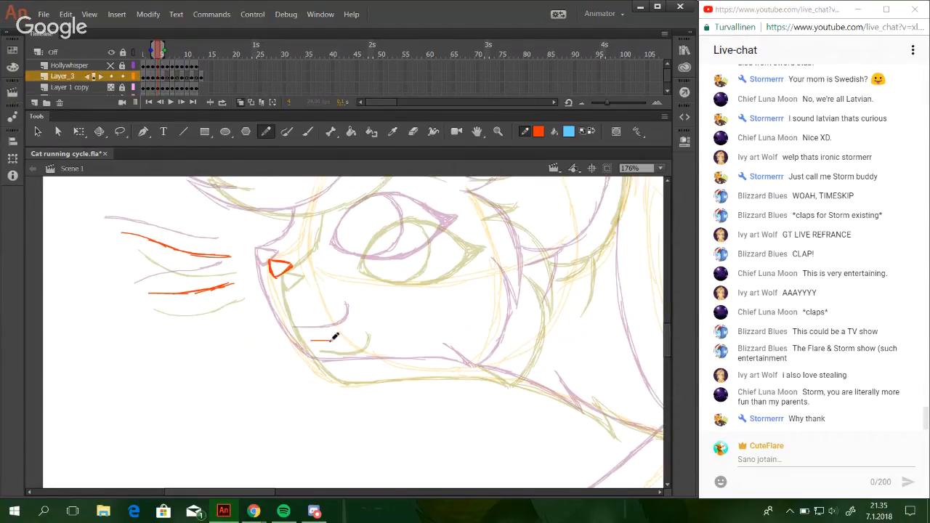
left_click_drag(312, 340, 358, 326)
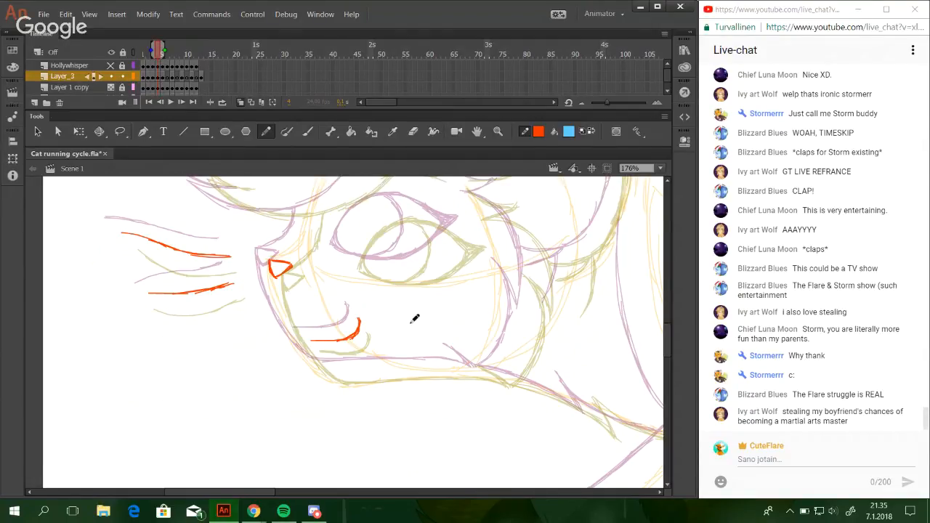
Draw the small fur tuft behind the eye and the lower cheek curve with its pointed tuft at the jaw corner.
scroll(666, 349, "up", 3)
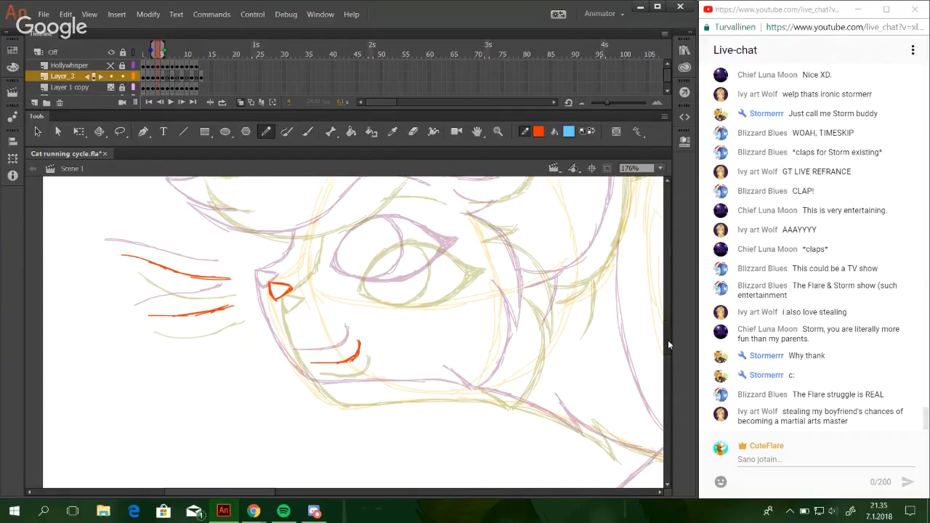
mouse_move(462, 260)
left_mouse_down()
mouse_move(510, 267)
mouse_move(473, 285)
left_mouse_up()
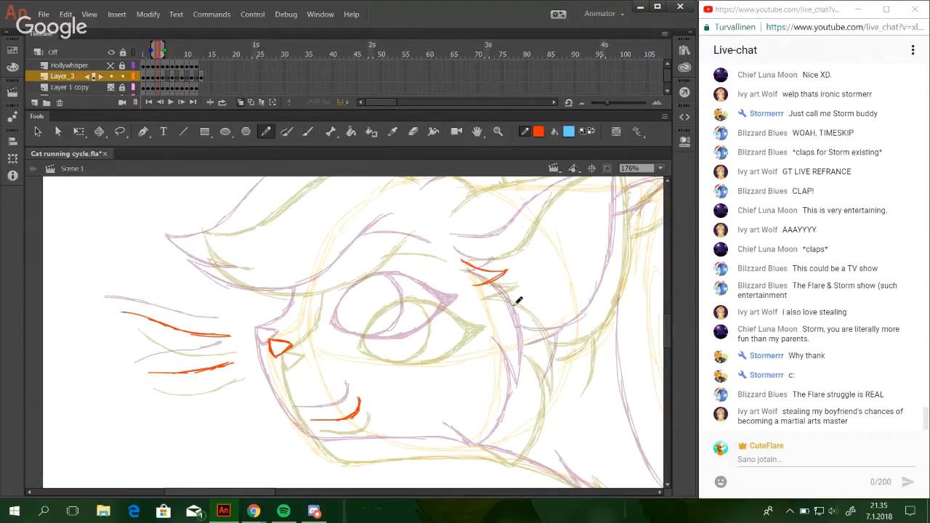
scroll(501, 320, "down", 1)
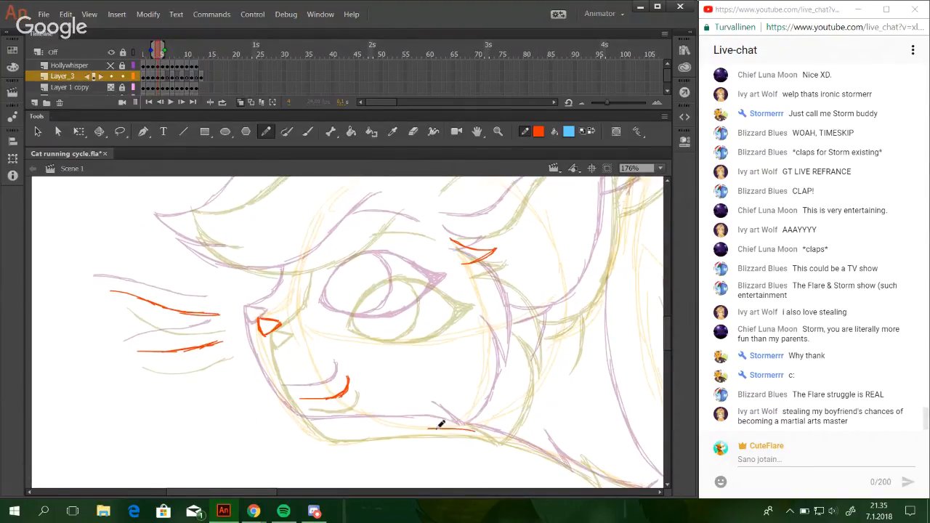
left_click_drag(430, 428, 490, 434)
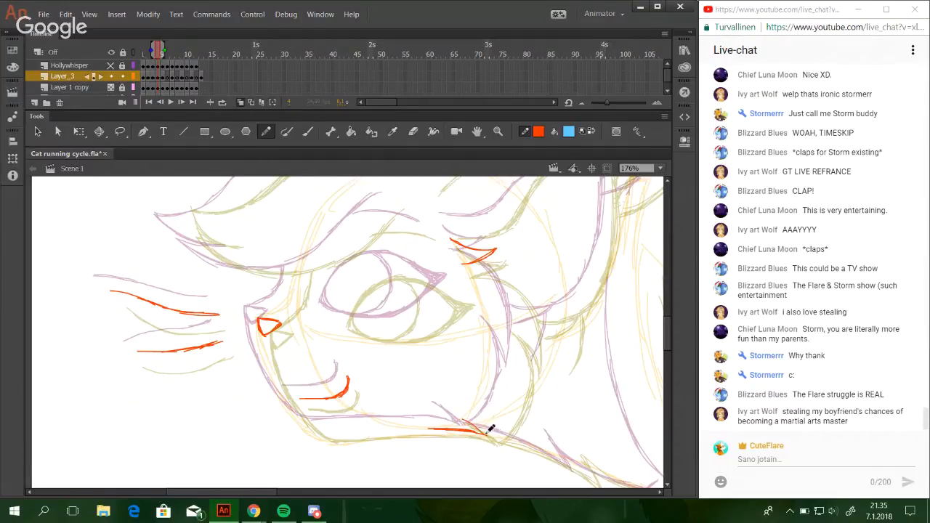
mouse_move(452, 413)
left_mouse_down()
mouse_move(497, 433)
mouse_move(512, 392)
left_mouse_up()
left_click_drag(494, 434, 521, 365)
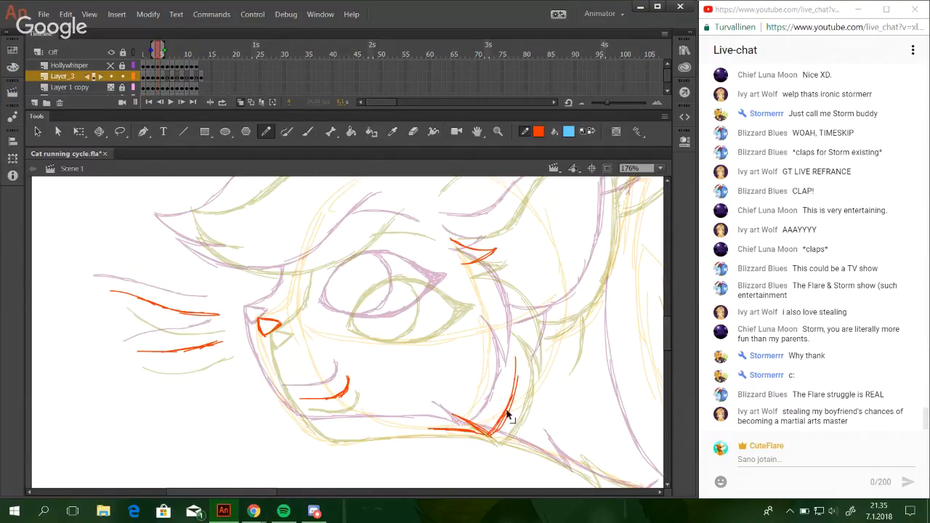
left_click_drag(506, 416, 517, 359)
left_click_drag(504, 419, 508, 336)
left_click_drag(517, 381, 501, 326)
Draw the upper cheek fur curve from the tuft behind the eye down to a point over the lower cheek curve.
mouse_move(466, 263)
left_mouse_down()
mouse_move(501, 263)
mouse_move(473, 264)
mouse_move(507, 267)
mouse_move(479, 263)
mouse_move(522, 282)
mouse_move(472, 263)
mouse_move(530, 303)
left_mouse_up()
key("ctrl+z")
key("ctrl+z")
left_click_drag(479, 264, 525, 291)
key("ctrl+z")
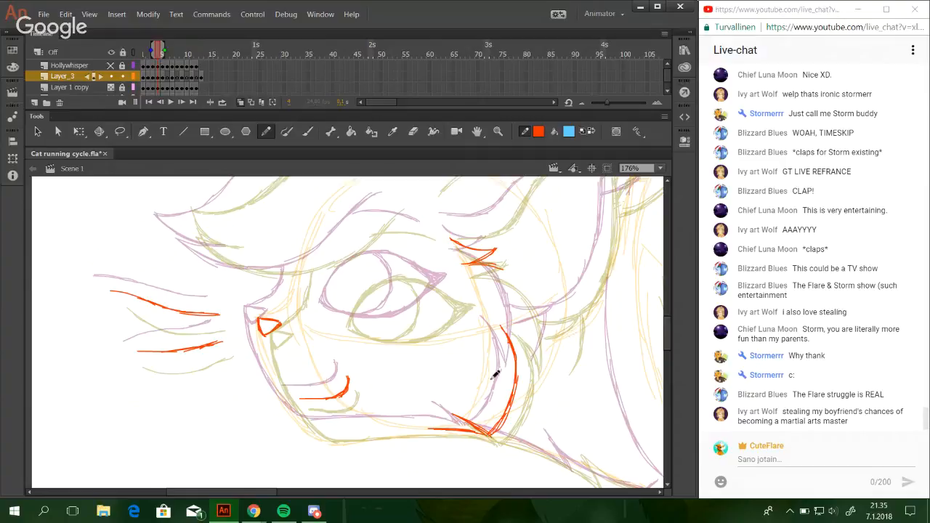
mouse_move(477, 263)
left_mouse_down()
mouse_move(504, 267)
mouse_move(533, 333)
left_mouse_up()
mouse_move(517, 284)
left_mouse_down()
mouse_move(533, 355)
mouse_move(533, 313)
left_mouse_up()
key("ctrl+z")
key("ctrl+z")
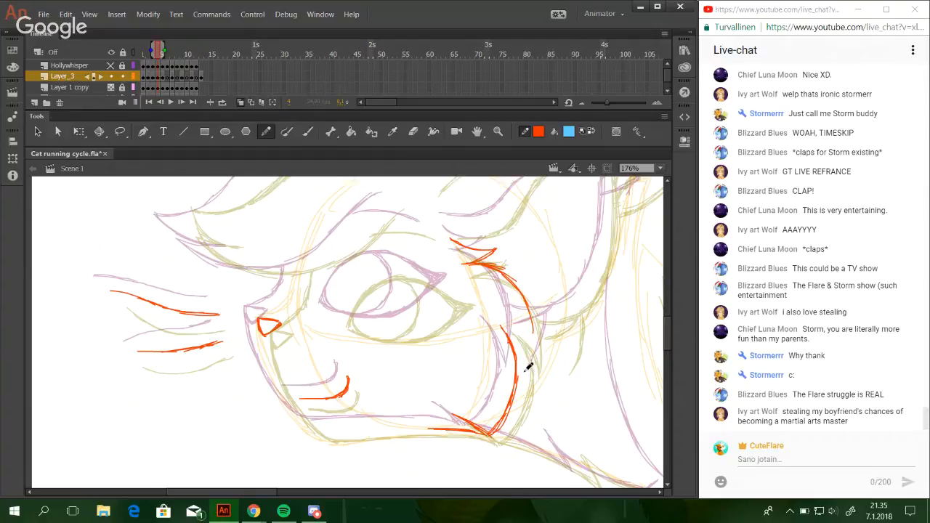
left_click_drag(525, 373, 527, 305)
mouse_move(531, 353)
left_mouse_down()
mouse_move(524, 293)
mouse_move(531, 346)
left_mouse_up()
Draw the muzzle and jaw outline from the nose around the chin to the cheek tuft.
mouse_move(517, 282)
left_mouse_down()
mouse_move(531, 349)
mouse_move(524, 370)
mouse_move(520, 177)
left_mouse_up()
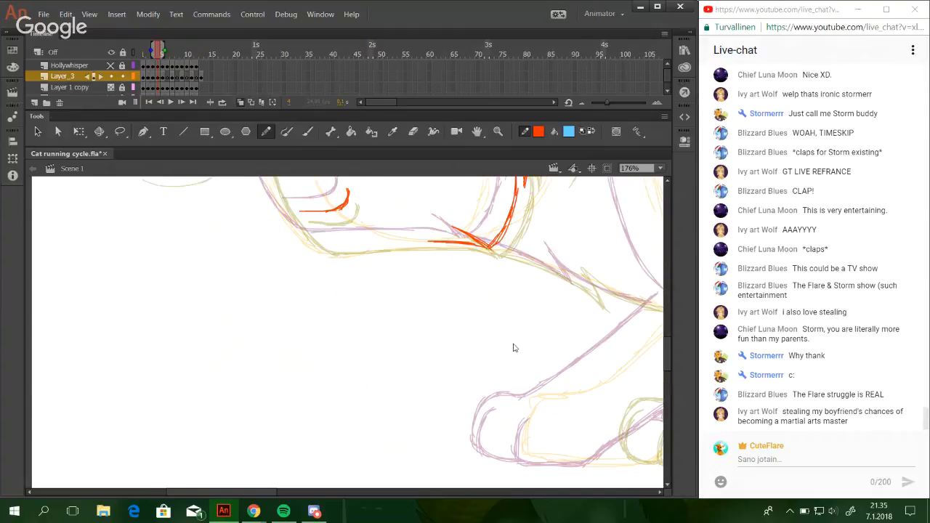
left_click_drag(543, 311, 524, 474)
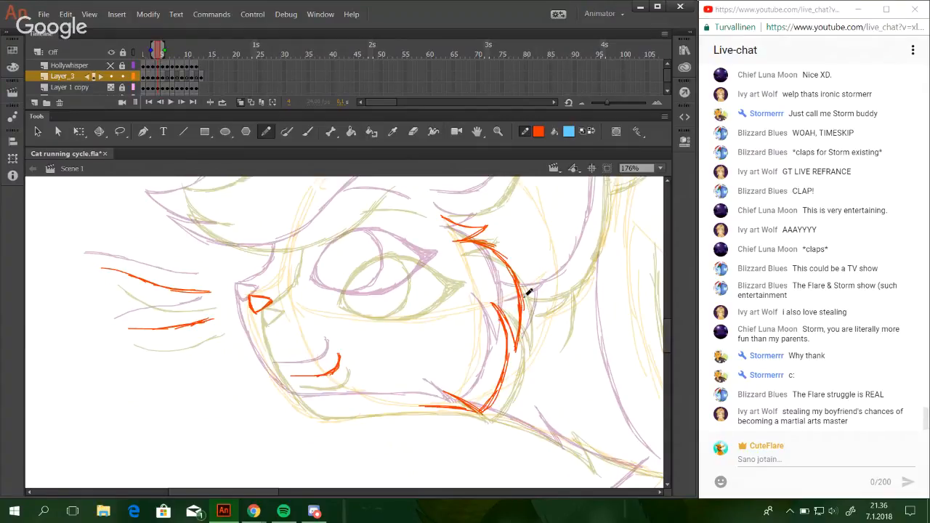
mouse_move(561, 409)
left_mouse_down()
mouse_move(478, 305)
mouse_move(559, 373)
left_mouse_up()
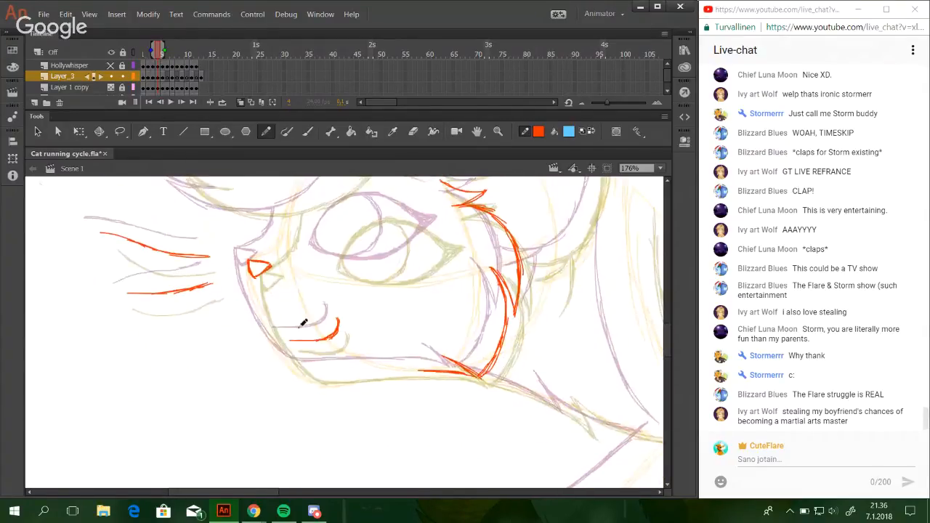
mouse_move(250, 269)
left_mouse_down()
mouse_move(301, 365)
mouse_move(278, 340)
mouse_move(303, 364)
mouse_move(271, 326)
mouse_move(310, 373)
mouse_move(298, 363)
mouse_move(345, 374)
left_mouse_up()
key("ctrl+z")
left_click_drag(294, 361, 383, 369)
key("ctrl+z")
left_click_drag(314, 373, 439, 371)
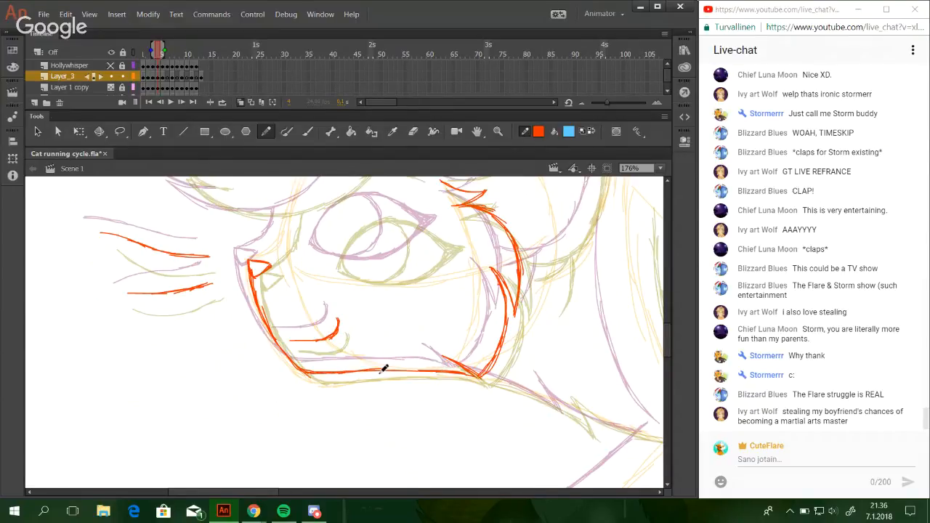
mouse_move(373, 374)
left_mouse_down()
mouse_move(442, 372)
mouse_move(422, 371)
mouse_move(411, 331)
left_mouse_up()
key("ctrl+z")
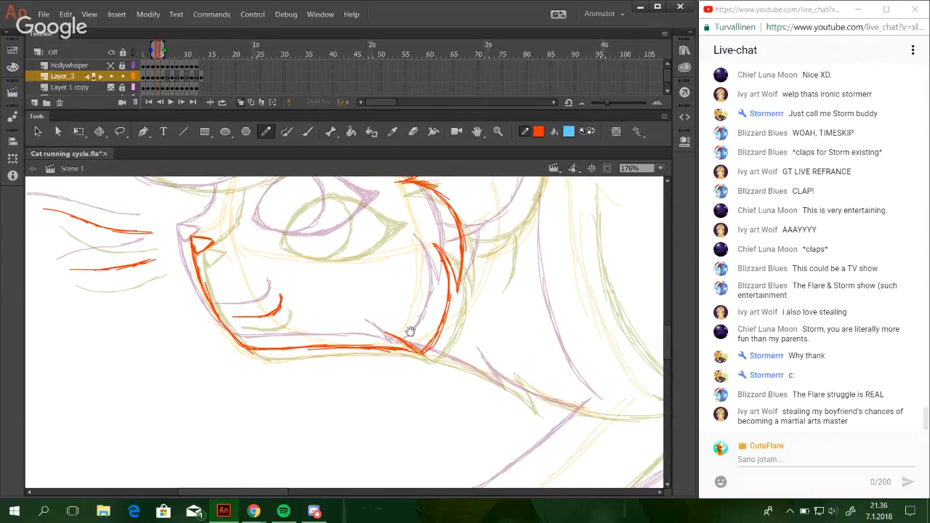
Draw the long curved chest line behind the cheek, building it up with overlapping strokes between the neighbouring poses.
left_click_drag(575, 381, 302, 423)
left_click_drag(292, 224, 303, 338)
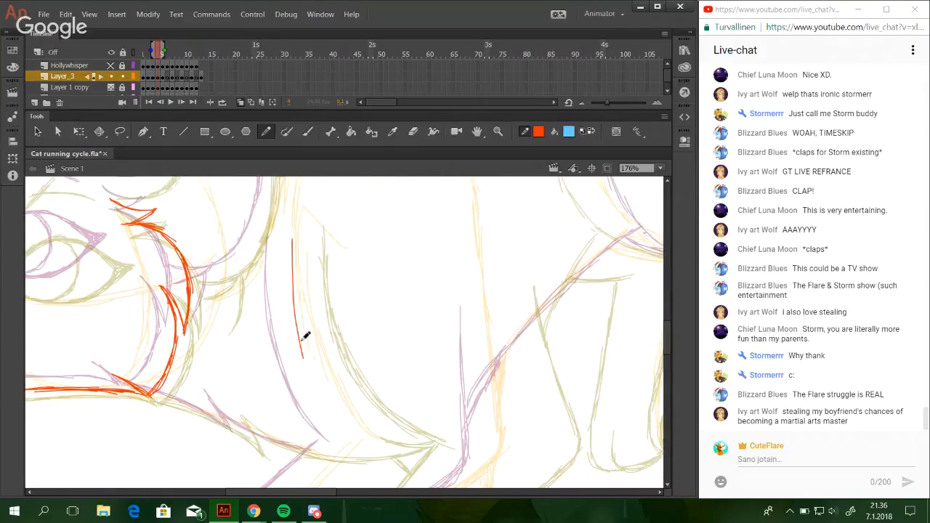
key("ctrl+z")
mouse_move(292, 223)
left_mouse_down()
mouse_move(301, 330)
mouse_move(299, 312)
mouse_move(301, 322)
left_mouse_up()
key("ctrl+z")
left_click_drag(294, 241, 330, 399)
left_click_drag(299, 297, 347, 416)
key("ctrl+z")
left_click_drag(299, 308, 365, 438)
left_click_drag(332, 399, 375, 441)
key("ctrl+z")
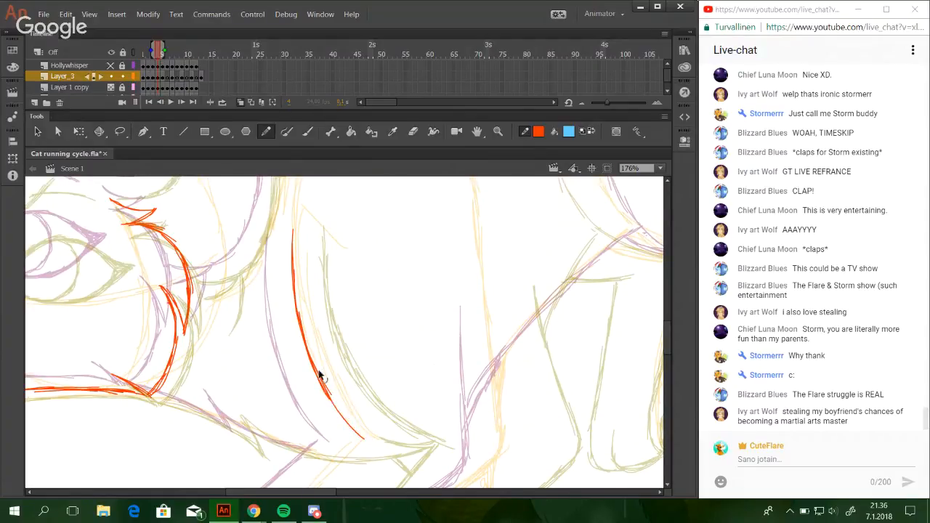
key("ctrl+z")
left_click_drag(308, 346, 355, 425)
left_click_drag(319, 374, 372, 438)
left_click_drag(333, 402, 378, 443)
left_click_drag(338, 407, 388, 446)
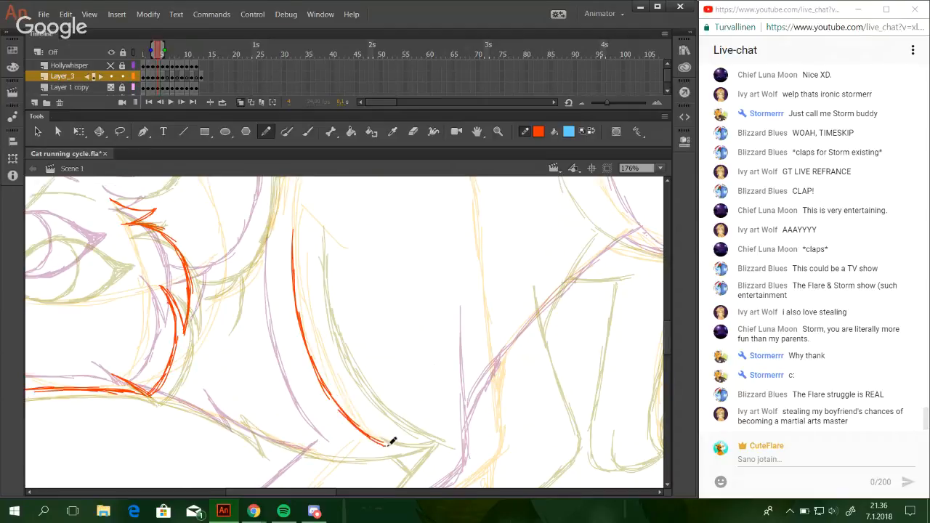
key("ctrl+z")
key("ctrl+z")
Draw the inner toe line and the flat sole of the front paw.
mouse_move(339, 404)
left_mouse_down()
mouse_move(380, 442)
mouse_move(455, 201)
left_mouse_up()
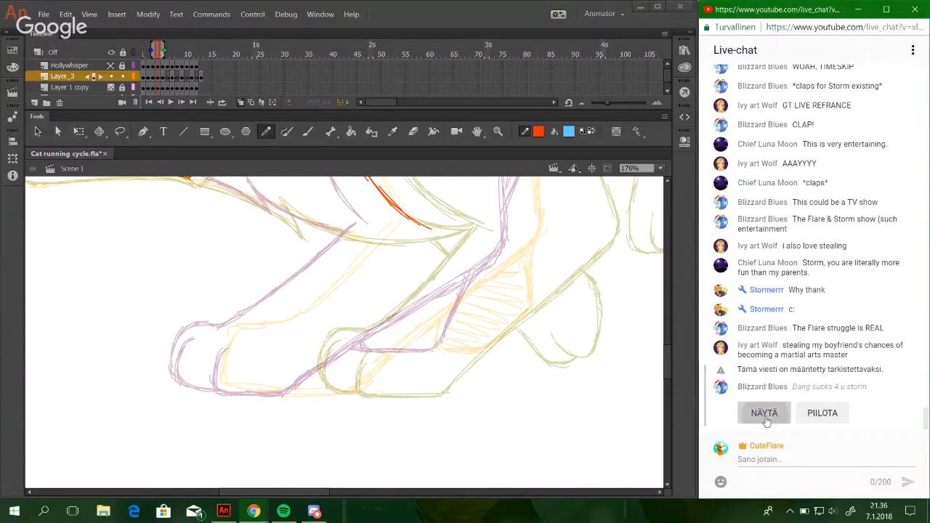
mouse_move(535, 326)
left_mouse_down()
mouse_move(594, 336)
mouse_move(630, 369)
left_mouse_up()
key("ctrl+z")
left_click_drag(422, 350, 430, 363)
left_click_drag(290, 367, 282, 400)
key("ctrl+z")
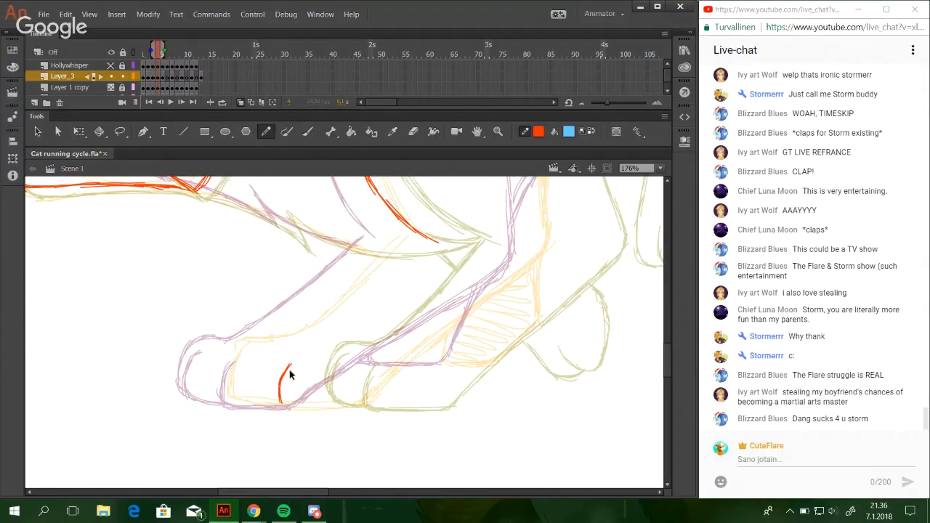
key("ctrl+z")
left_click_drag(292, 364, 284, 395)
left_click_drag(282, 405, 363, 405)
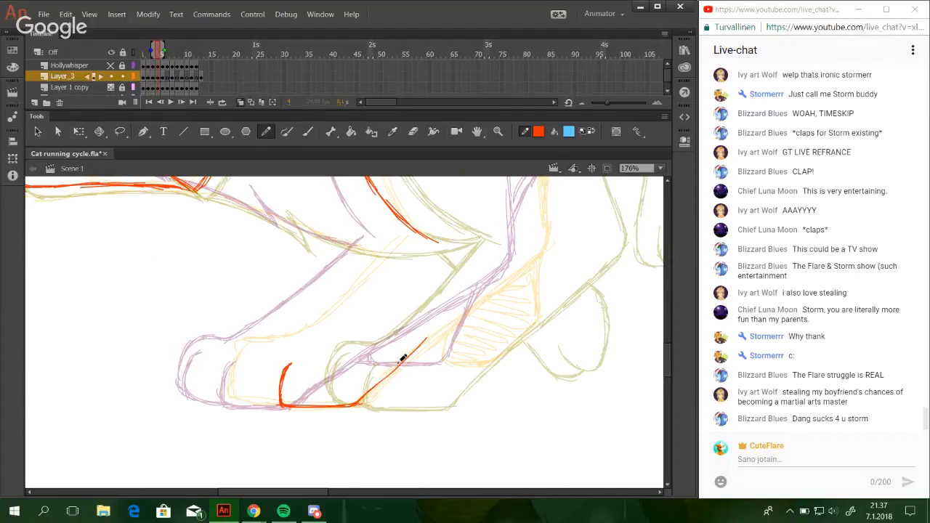
Draw the foreleg's rear outline from the heel of the paw up past the bend towards the elbow.
left_click_drag(359, 406, 561, 237)
key("ctrl+z")
key("ctrl+z")
key("ctrl+z")
key("ctrl+z")
key("ctrl+z")
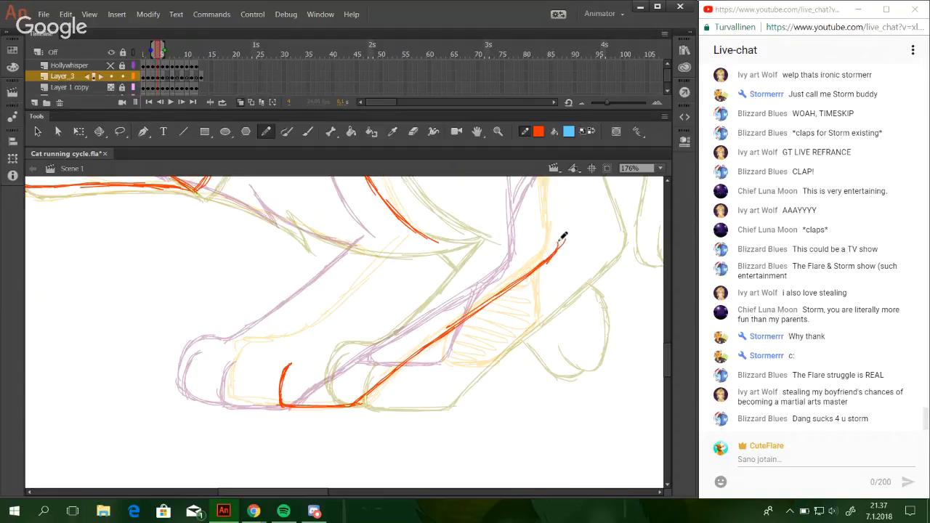
key("ctrl+z")
key("ctrl+z")
mouse_move(513, 289)
left_mouse_down()
mouse_move(563, 246)
mouse_move(539, 267)
mouse_move(563, 239)
mouse_move(561, 224)
mouse_move(555, 257)
mouse_move(561, 202)
left_mouse_up()
mouse_move(577, 294)
left_mouse_down()
mouse_move(566, 342)
mouse_move(528, 410)
left_mouse_up()
left_click_drag(510, 326, 499, 225)
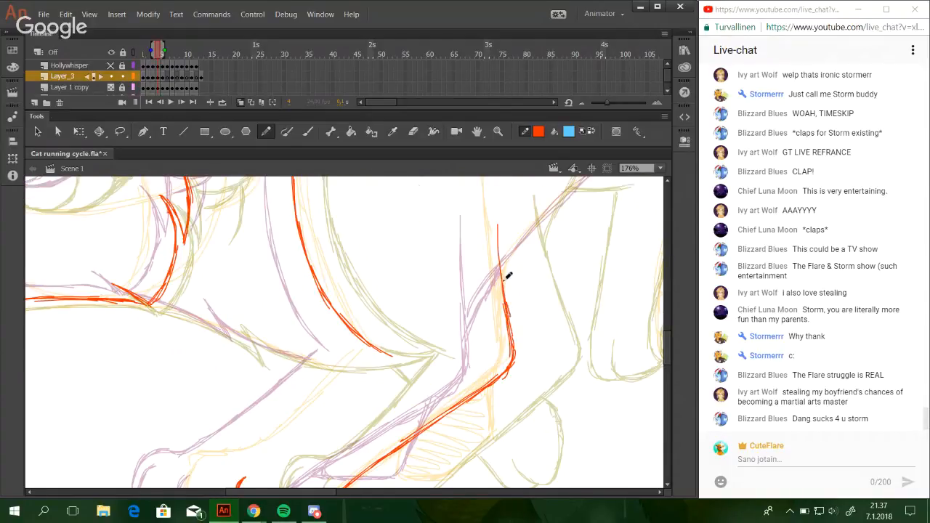
left_click_drag(505, 289, 498, 210)
Add the second toe line to the front paw and draw the paw's rounded front and upper outline.
left_click_drag(341, 369, 443, 244)
mouse_move(310, 345)
left_mouse_down()
mouse_move(305, 390)
mouse_move(420, 394)
mouse_move(507, 424)
left_mouse_up()
key("ctrl+z")
key("ctrl+z")
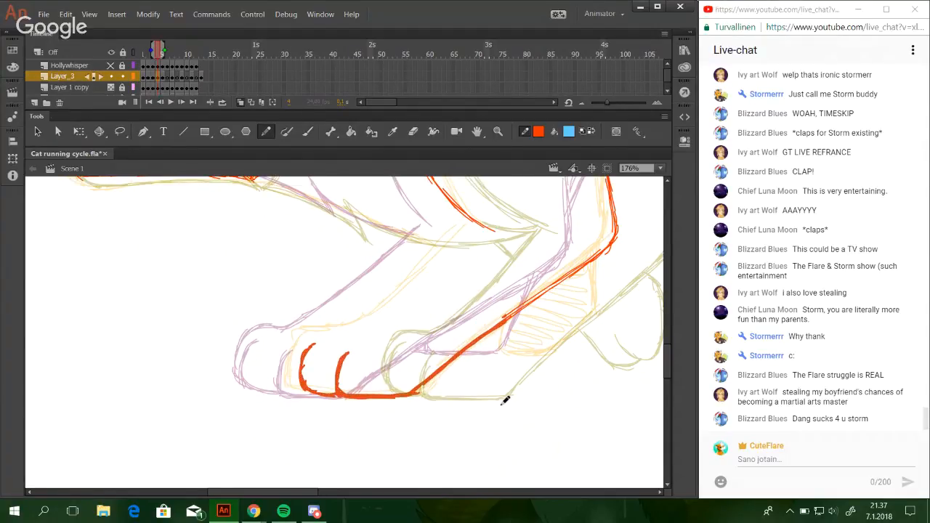
left_click(524, 329, "ctrl")
left_click_drag(486, 337, 533, 299)
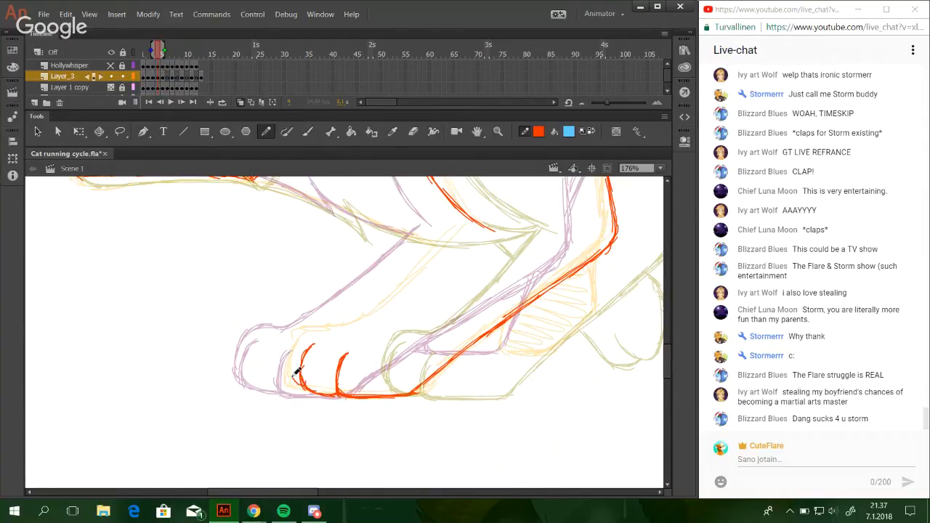
mouse_move(293, 376)
left_mouse_down()
mouse_move(300, 347)
mouse_move(320, 332)
left_mouse_up()
left_click_drag(299, 378, 321, 328)
mouse_move(297, 358)
left_mouse_down()
mouse_move(313, 332)
mouse_move(351, 332)
left_mouse_up()
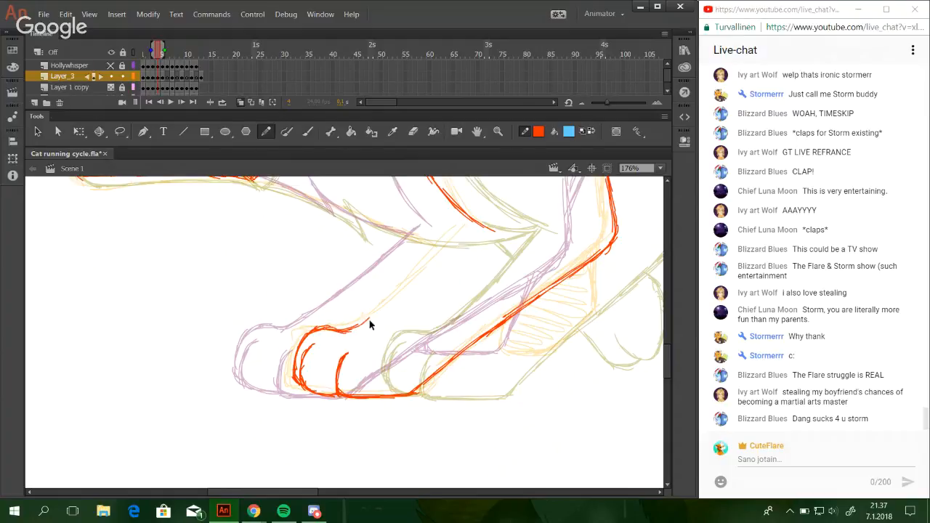
Draw the foreleg's front outline from the top of the paw up to the chest line.
left_click_drag(358, 330, 483, 208)
left_click(483, 207)
key("Delete")
left_click_drag(425, 260, 447, 239)
mouse_move(351, 325)
left_mouse_down()
mouse_move(387, 307)
mouse_move(434, 254)
left_mouse_up()
mouse_move(375, 312)
left_mouse_down()
mouse_move(457, 229)
mouse_move(384, 306)
mouse_move(449, 239)
left_mouse_up()
key("ctrl+z")
key("ctrl+z")
key("ctrl+z")
left_click_drag(379, 311, 436, 252)
key("ctrl+z")
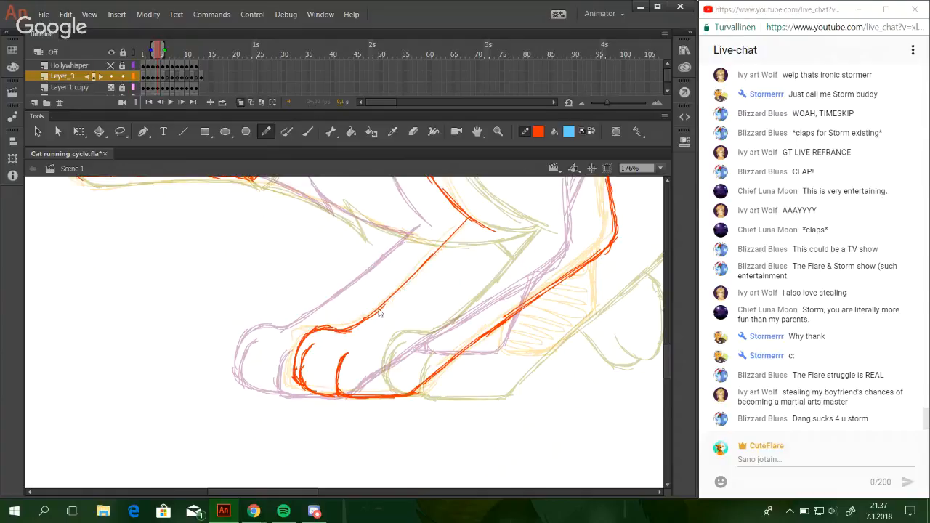
key("ctrl+z")
left_click_drag(384, 307, 459, 234)
key("ctrl+z")
left_click_drag(396, 295, 457, 228)
left_click_drag(416, 274, 469, 221)
Draw the arched shoulder line behind the head with overlapping strokes.
key("space")
mouse_move(508, 253)
left_mouse_down()
mouse_move(405, 318)
mouse_move(432, 355)
mouse_move(234, 296)
mouse_move(268, 249)
left_mouse_up()
mouse_move(227, 282)
left_mouse_down()
mouse_move(287, 248)
mouse_move(334, 253)
left_mouse_up()
mouse_move(271, 249)
left_mouse_down()
mouse_move(344, 254)
mouse_move(306, 250)
mouse_move(359, 262)
left_mouse_up()
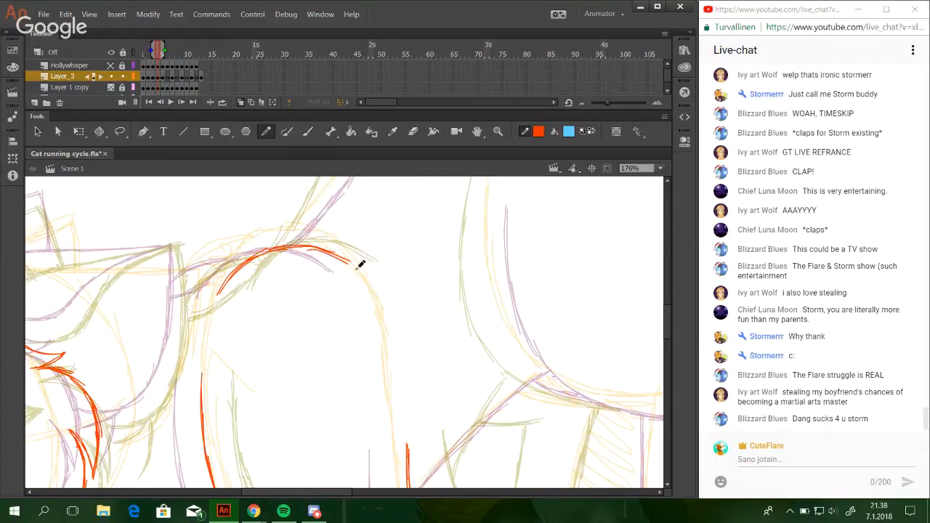
left_click_drag(305, 243, 361, 263)
Draw the curved front line of the hind thigh, sweeping down and back between the neighbouring poses.
mouse_move(494, 415)
left_mouse_down()
mouse_move(404, 328)
mouse_move(342, 410)
mouse_move(415, 415)
mouse_move(364, 365)
mouse_move(280, 315)
mouse_move(279, 325)
left_mouse_up()
left_click_drag(249, 198, 241, 343)
key("ctrl+z")
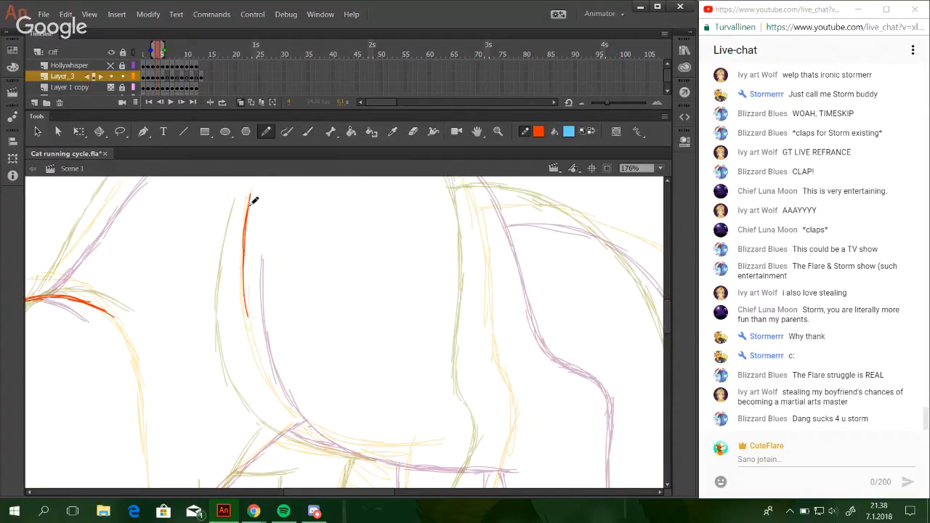
left_click_drag(248, 207, 246, 320)
left_click_drag(243, 250, 259, 362)
left_click_drag(248, 319, 276, 396)
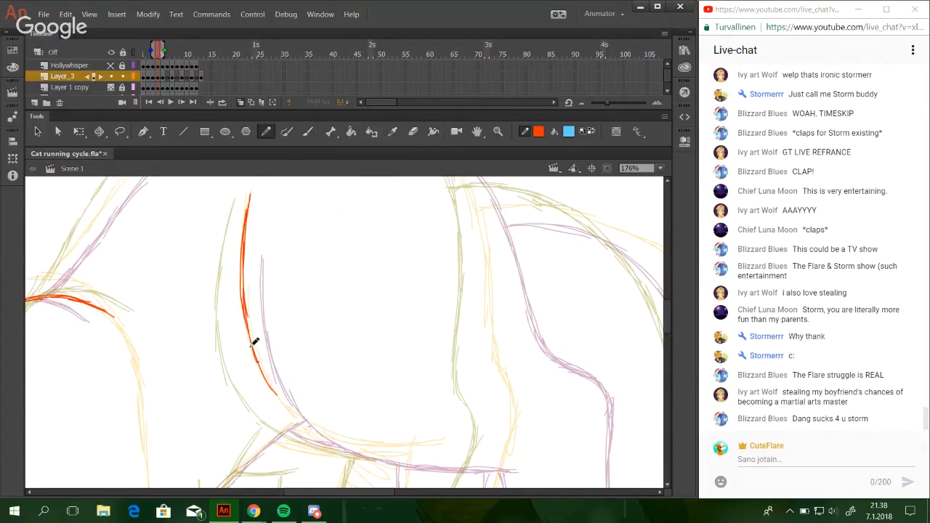
mouse_move(251, 348)
left_mouse_down()
mouse_move(306, 408)
mouse_move(253, 357)
mouse_move(339, 428)
mouse_move(371, 442)
left_mouse_up()
left_click_drag(295, 415, 412, 444)
mouse_move(324, 430)
left_mouse_down()
mouse_move(443, 447)
mouse_move(413, 443)
left_mouse_up()
key("ctrl+z")
left_click_drag(356, 441, 438, 441)
mouse_move(322, 416)
left_mouse_down()
mouse_move(255, 344)
mouse_move(255, 358)
mouse_move(242, 259)
mouse_move(245, 292)
mouse_move(250, 196)
left_mouse_up()
Draw the near ear's curved front edge from above the cheek fur up to the ear tip.
key("space")
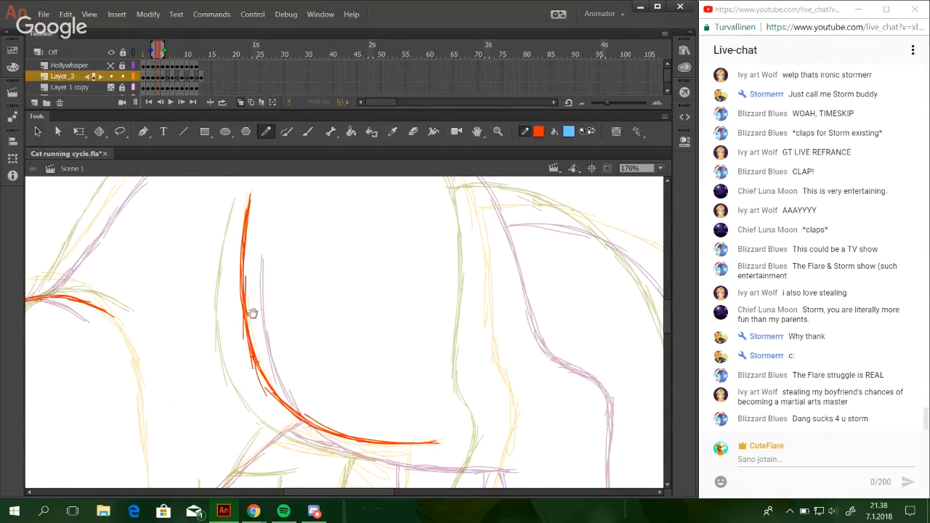
mouse_move(252, 314)
left_mouse_down()
mouse_move(399, 364)
mouse_move(382, 389)
mouse_move(452, 343)
mouse_move(434, 361)
mouse_move(415, 337)
mouse_move(512, 416)
mouse_move(467, 434)
left_mouse_up()
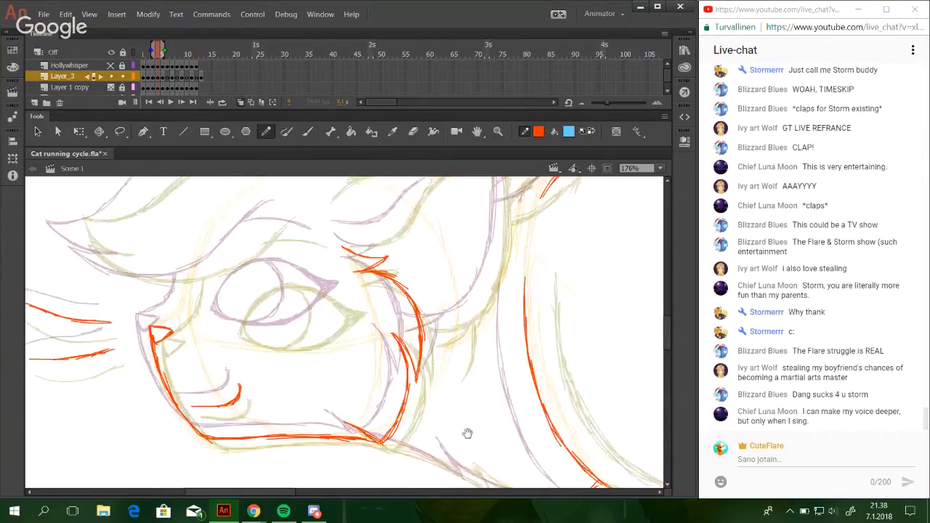
key("space")
mouse_move(411, 325)
left_mouse_down()
mouse_move(428, 356)
mouse_move(432, 391)
left_mouse_up()
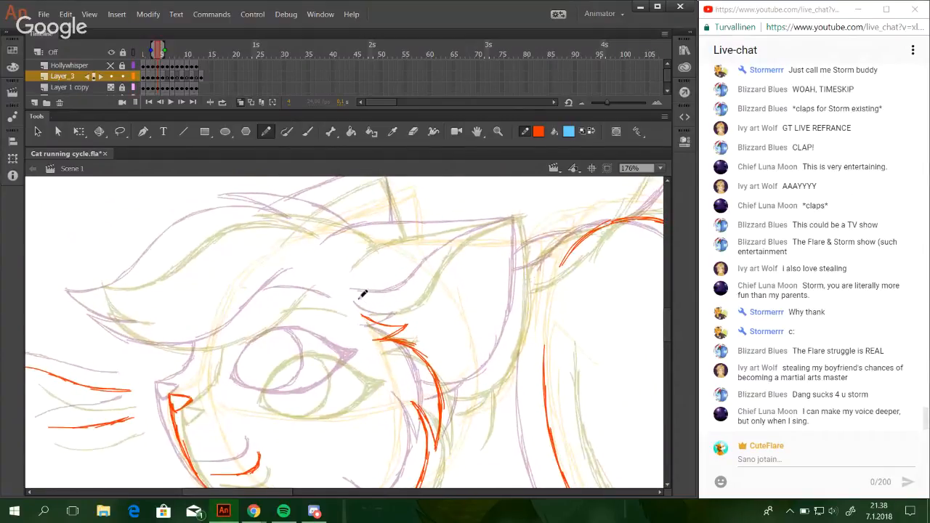
mouse_move(361, 297)
left_mouse_down()
mouse_move(406, 301)
mouse_move(363, 300)
left_mouse_up()
left_click_drag(400, 296, 483, 223)
key("ctrl+z")
key("ctrl+z")
key("ctrl+z")
left_click_drag(431, 267, 474, 236)
key("ctrl+z")
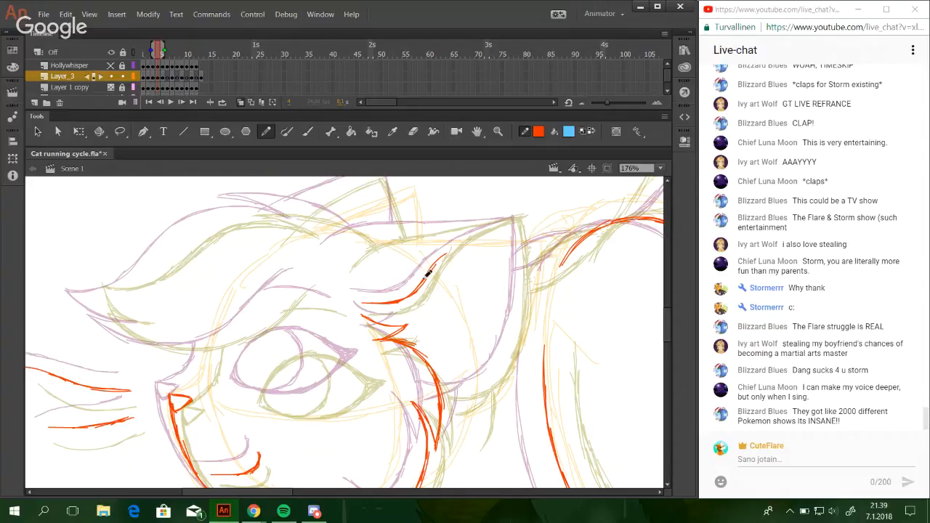
mouse_move(447, 261)
left_mouse_down()
mouse_move(517, 216)
mouse_move(452, 247)
left_mouse_up()
Draw the near ear's upper edge from the forehead back to the ear tip.
mouse_move(337, 256)
left_mouse_down()
mouse_move(393, 230)
mouse_move(349, 247)
mouse_move(435, 226)
left_mouse_up()
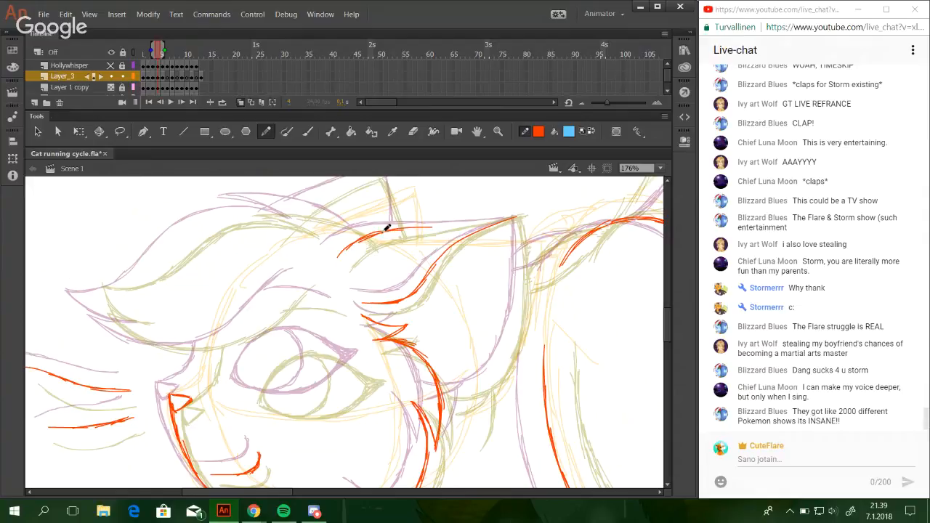
key("ctrl+z")
mouse_move(372, 234)
left_mouse_down()
mouse_move(526, 220)
mouse_move(498, 220)
left_mouse_up()
key("ctrl+z")
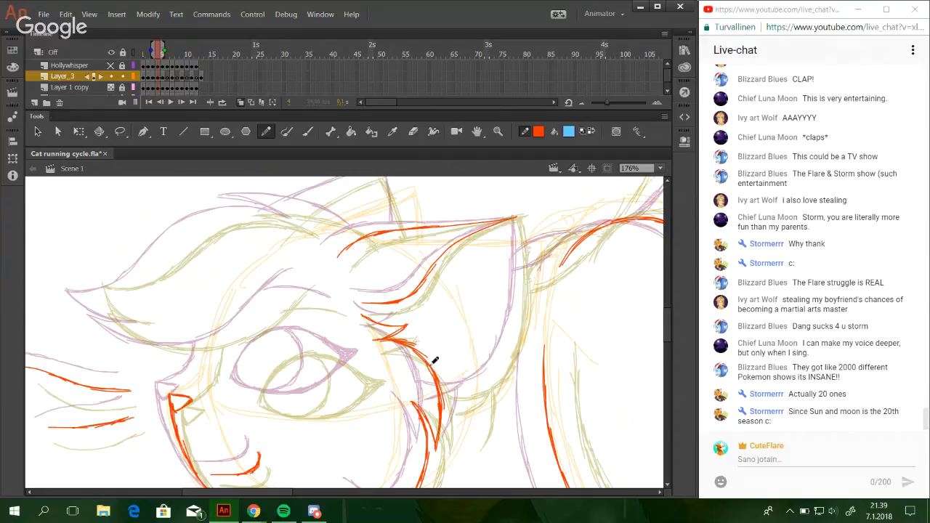
Draw the rounded lower edge of the near ear, starting behind the cheek fur and curving backward.
mouse_move(443, 391)
left_mouse_down()
mouse_move(482, 386)
mouse_move(473, 387)
mouse_move(507, 351)
left_mouse_up()
key("ctrl+z")
key("ctrl+z")
mouse_move(485, 382)
left_mouse_down()
mouse_move(518, 314)
mouse_move(516, 338)
mouse_move(517, 310)
left_mouse_up()
key("ctrl+z")
key("ctrl+z")
key("ctrl+z")
Draw the near ear's back edge with overlapping strokes from the rounded base up to the tip.
left_click_drag(501, 360, 521, 285)
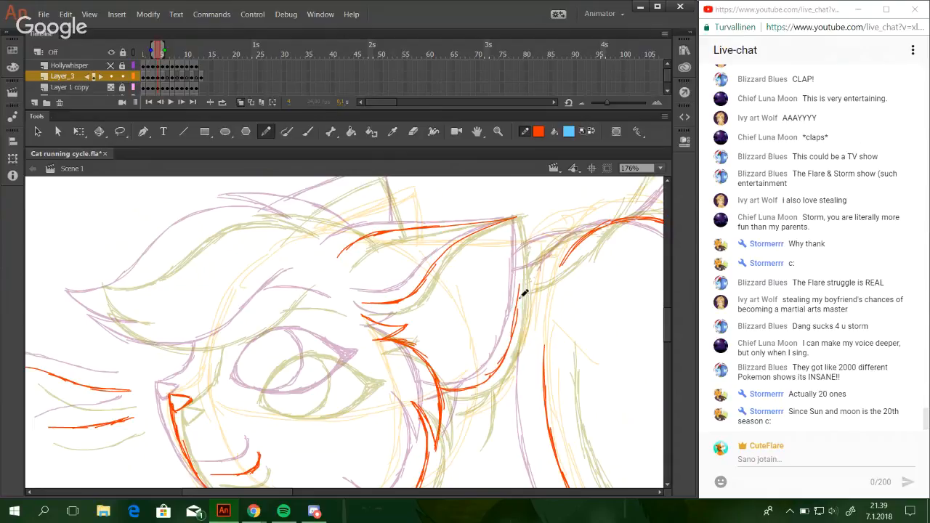
key("ctrl+z")
left_click_drag(508, 343, 515, 279)
key("ctrl+z")
left_click_drag(503, 359, 521, 288)
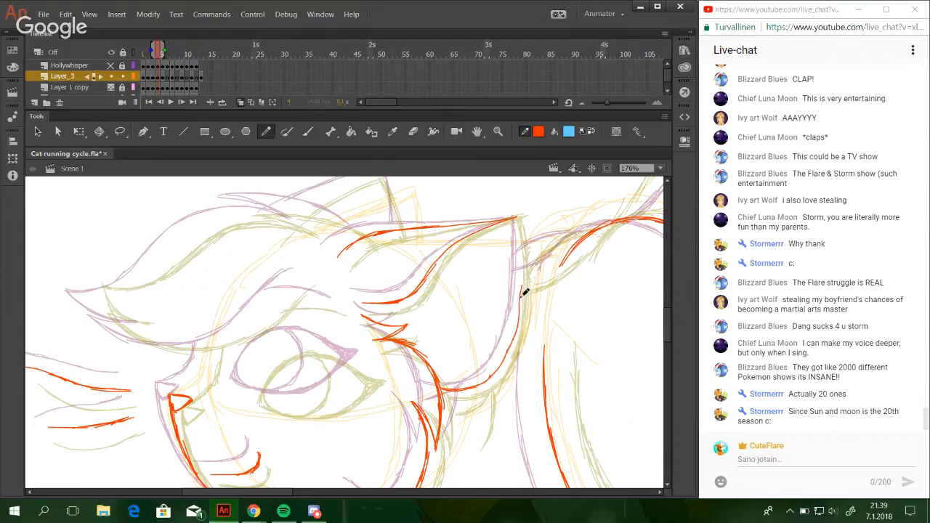
key("ctrl+z")
left_click_drag(498, 368, 517, 316)
left_click_drag(507, 351, 518, 281)
left_click_drag(514, 333, 518, 251)
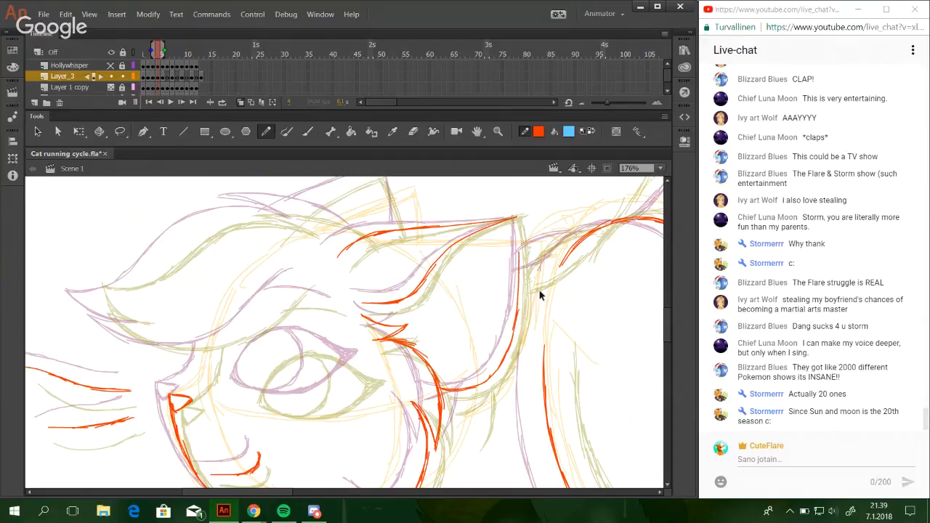
key("ctrl+z")
left_click_drag(508, 339, 519, 276)
left_click_drag(516, 320, 516, 240)
left_click_drag(521, 282, 519, 216)
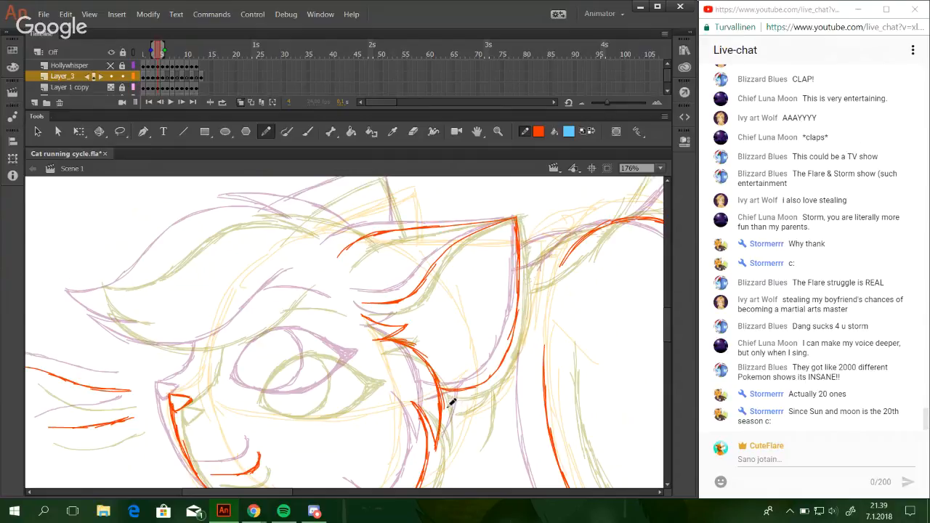
Draw the small pointed fur tuft below the near ear, behind the cheek.
left_click_drag(447, 409, 486, 378)
key("ctrl+z")
left_click_drag(474, 414, 477, 386)
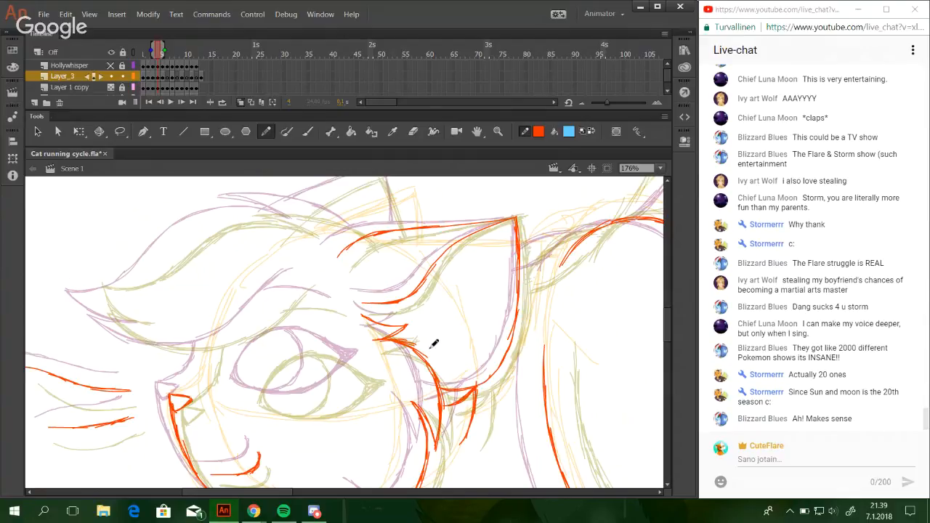
Draw the hair tuft on top of the head from the ear base and the forelock's upper edge to its tip.
left_click_drag(408, 323, 450, 357)
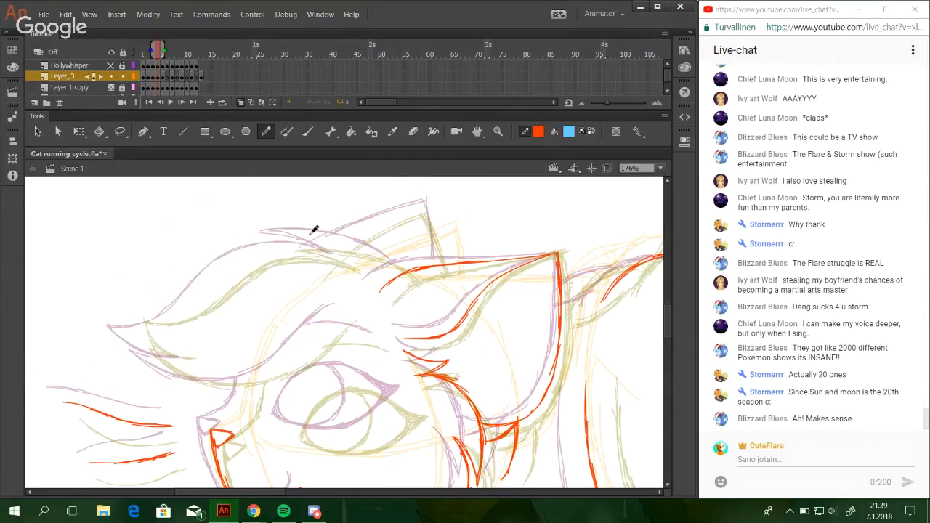
mouse_move(279, 238)
left_mouse_down()
mouse_move(342, 243)
mouse_move(417, 272)
left_mouse_up()
key("ctrl+z")
key("ctrl+z")
mouse_move(279, 240)
left_mouse_down()
mouse_move(344, 262)
mouse_move(307, 249)
mouse_move(253, 254)
mouse_move(218, 271)
left_mouse_up()
key("ctrl+z")
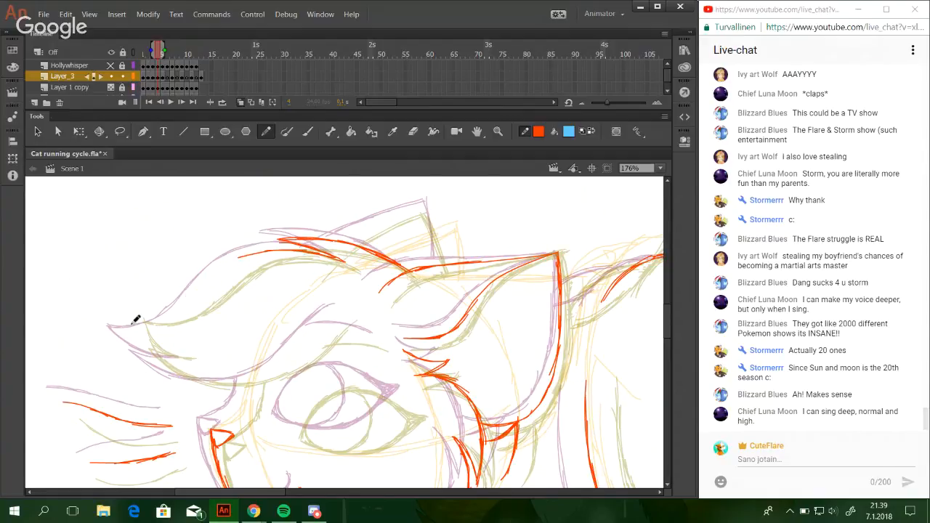
mouse_move(124, 324)
left_mouse_down()
mouse_move(180, 317)
mouse_move(168, 311)
mouse_move(224, 270)
mouse_move(287, 247)
left_mouse_up()
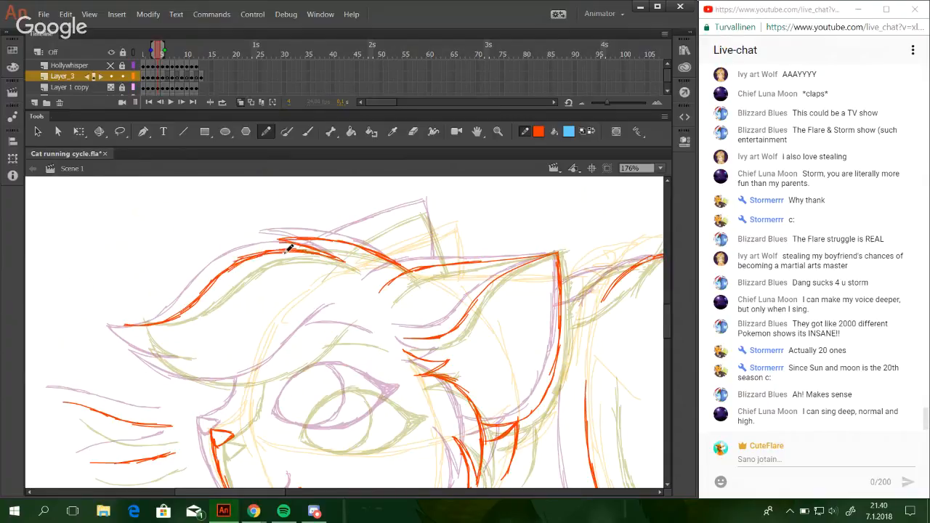
Draw the forelock's pointed tip with its short inner strand and the curved underside below it.
scroll(363, 253, "down", 2)
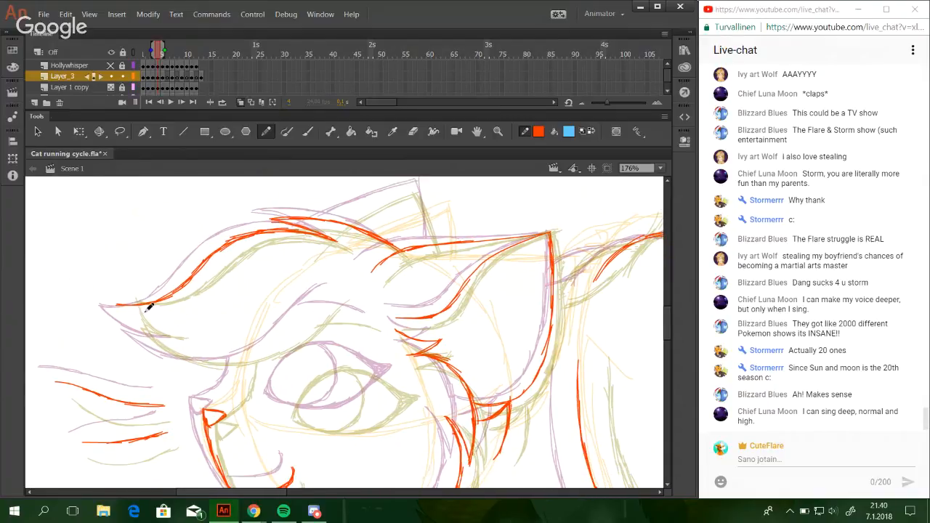
mouse_move(118, 304)
left_mouse_down()
mouse_move(144, 325)
mouse_move(129, 321)
mouse_move(172, 335)
mouse_move(151, 332)
left_mouse_up()
key("ctrl+z")
mouse_move(138, 332)
left_mouse_down()
mouse_move(177, 339)
mouse_move(165, 353)
mouse_move(238, 362)
left_mouse_up()
left_click_drag(175, 354, 288, 333)
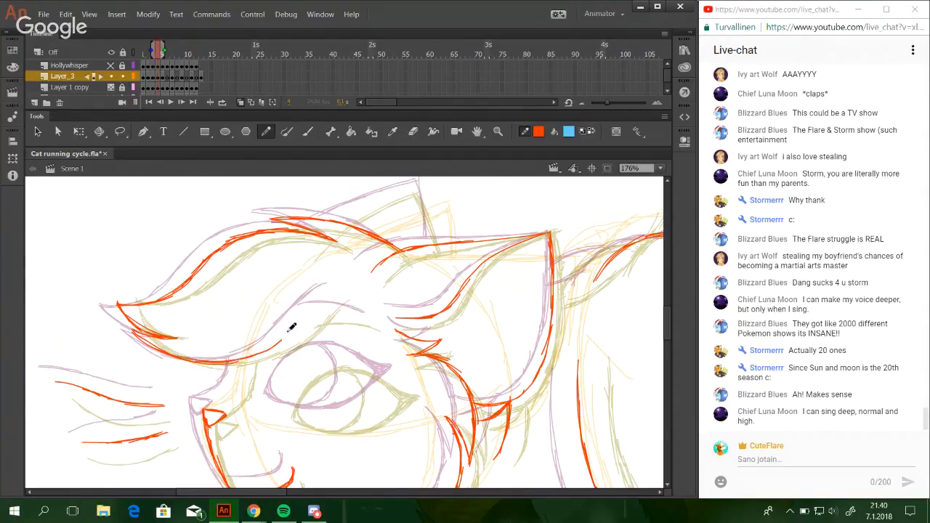
Extend the forelock's underside upward above the eye and draw the nose bridge from the nose to the forelock.
left_click_drag(240, 357, 318, 313)
left_click_drag(269, 347, 336, 295)
mouse_move(304, 325)
left_mouse_down()
mouse_move(344, 292)
mouse_move(334, 259)
left_mouse_up()
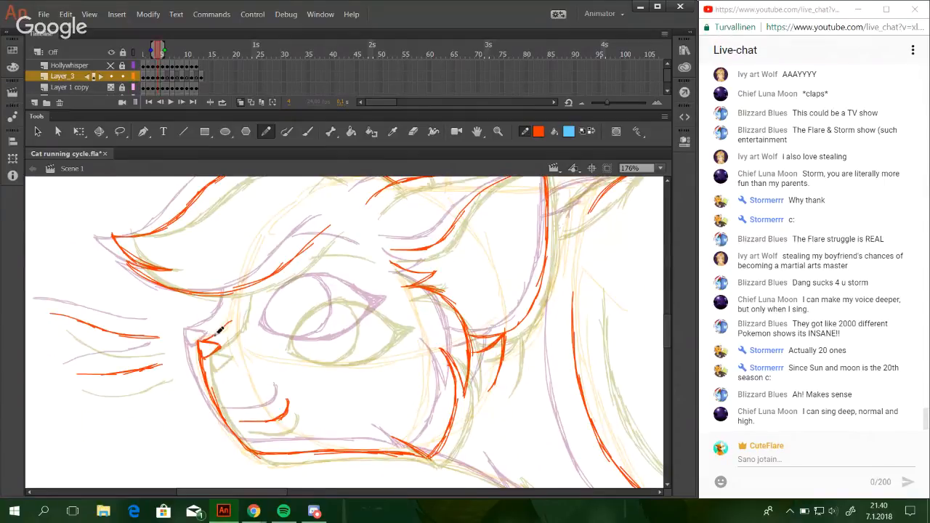
left_click_drag(220, 336, 239, 287)
left_click_drag(231, 322, 238, 289)
Draw the eye's arched upper lid from the inner corner to the outer corner.
mouse_move(369, 273)
left_mouse_down()
mouse_move(360, 256)
mouse_move(399, 334)
mouse_move(409, 282)
mouse_move(391, 299)
mouse_move(449, 311)
mouse_move(449, 364)
left_mouse_up()
mouse_move(385, 320)
left_mouse_down()
mouse_move(321, 338)
mouse_move(405, 185)
mouse_move(293, 314)
mouse_move(319, 282)
left_mouse_up()
key("ctrl+z")
mouse_move(296, 314)
left_mouse_down()
mouse_move(330, 272)
mouse_move(355, 267)
left_mouse_up()
key("ctrl+z")
key("ctrl+z")
key("ctrl+z")
mouse_move(296, 314)
left_mouse_down()
mouse_move(324, 277)
mouse_move(324, 285)
mouse_move(355, 271)
left_mouse_up()
key("ctrl+z")
key("ctrl+z")
mouse_move(308, 290)
left_mouse_down()
mouse_move(355, 268)
mouse_move(413, 296)
mouse_move(390, 276)
mouse_move(408, 294)
left_mouse_up()
key("ctrl+z")
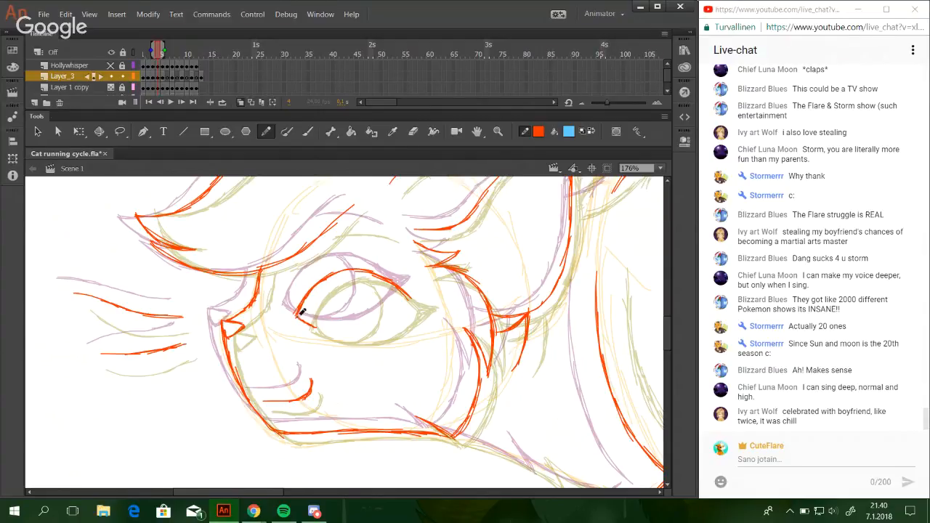
Draw the eye's lower lid and the curved edge of the iris inside the eye.
mouse_move(298, 318)
left_mouse_down()
mouse_move(367, 328)
mouse_move(408, 304)
mouse_move(396, 316)
mouse_move(412, 300)
mouse_move(386, 277)
left_mouse_up()
key("ctrl+z")
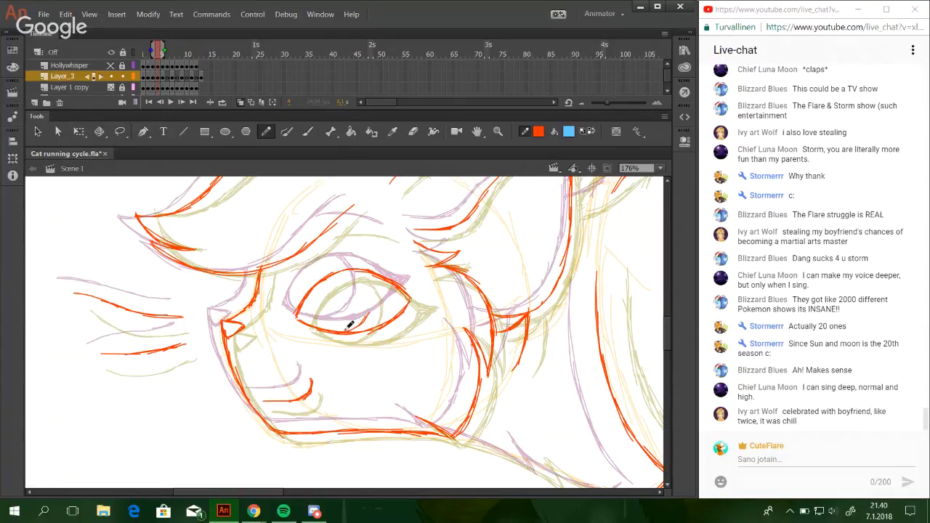
mouse_move(358, 325)
left_mouse_down()
mouse_move(370, 296)
mouse_move(360, 315)
mouse_move(359, 269)
mouse_move(371, 297)
mouse_move(351, 271)
left_mouse_up()
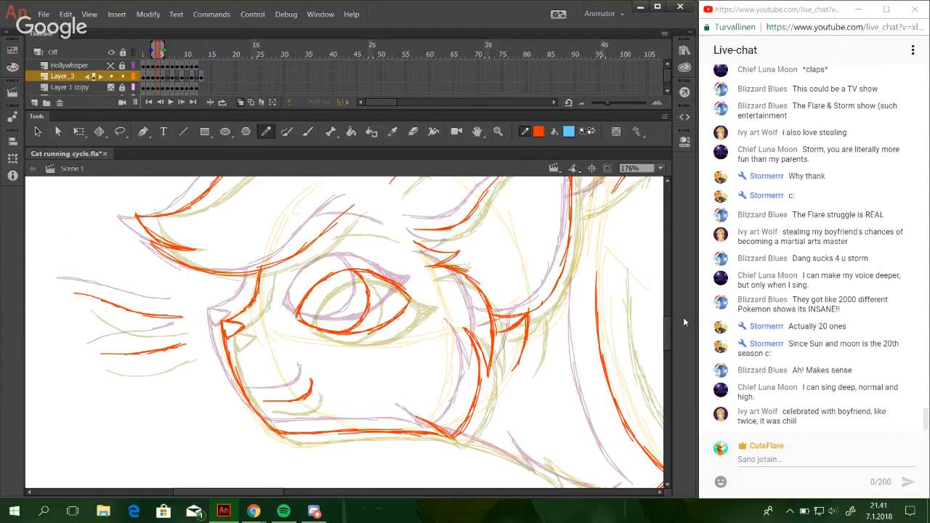
Add the thick pointed outer corner of the eye and draw the brow line above it.
mouse_move(397, 277)
left_mouse_down()
mouse_move(425, 290)
mouse_move(413, 296)
mouse_move(426, 289)
mouse_move(403, 310)
mouse_move(404, 277)
left_mouse_up()
mouse_move(329, 227)
left_mouse_down()
mouse_move(416, 237)
mouse_move(369, 223)
mouse_move(403, 232)
mouse_move(369, 223)
mouse_move(395, 233)
left_mouse_up()
key("ctrl+z")
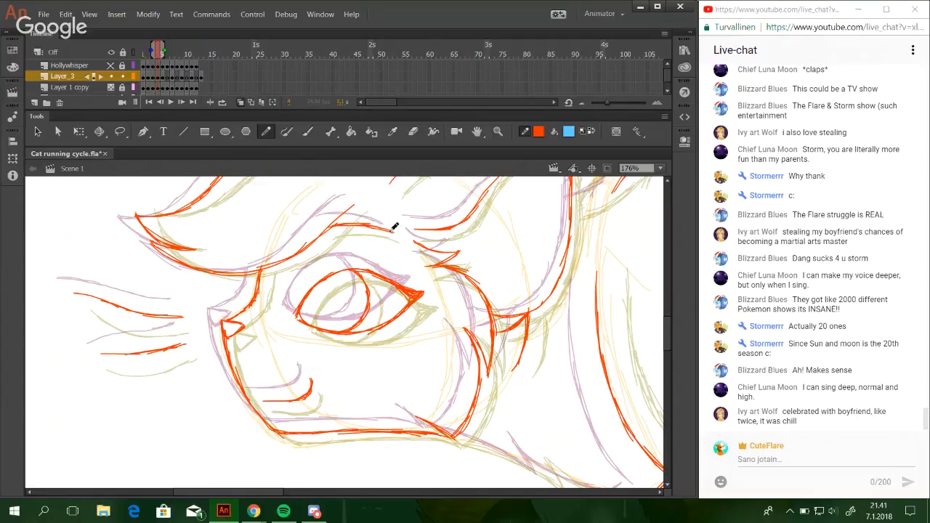
Draw the throat line from the jaw to the chest, broken by a pointed fur tuft midway.
mouse_move(483, 296)
left_mouse_down()
mouse_move(428, 376)
mouse_move(383, 210)
left_mouse_up()
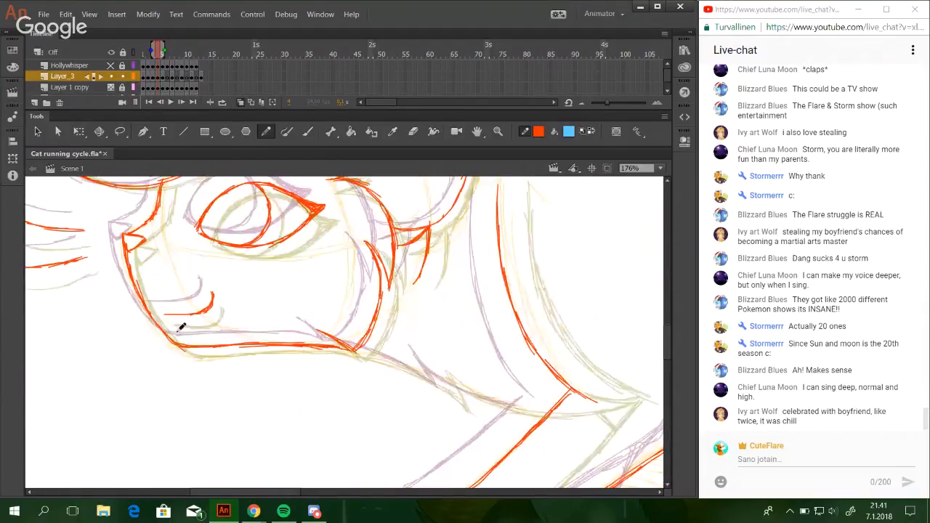
left_click_drag(350, 364, 316, 446)
mouse_move(439, 396)
left_mouse_down()
mouse_move(486, 289)
mouse_move(496, 336)
mouse_move(485, 356)
left_mouse_up()
mouse_move(396, 419)
left_mouse_down()
mouse_move(407, 424)
mouse_move(361, 351)
left_mouse_up()
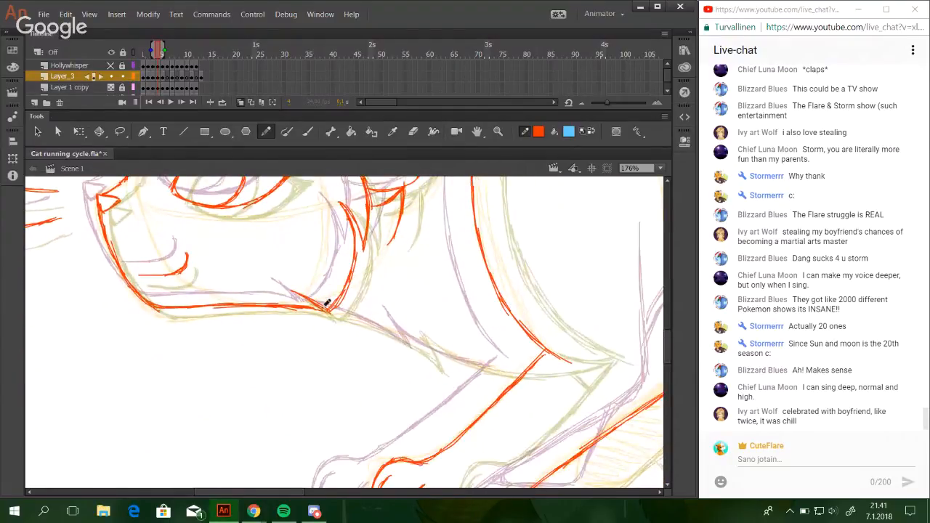
left_click_drag(324, 309, 425, 349)
mouse_move(403, 317)
left_mouse_down()
mouse_move(426, 360)
mouse_move(421, 351)
left_mouse_up()
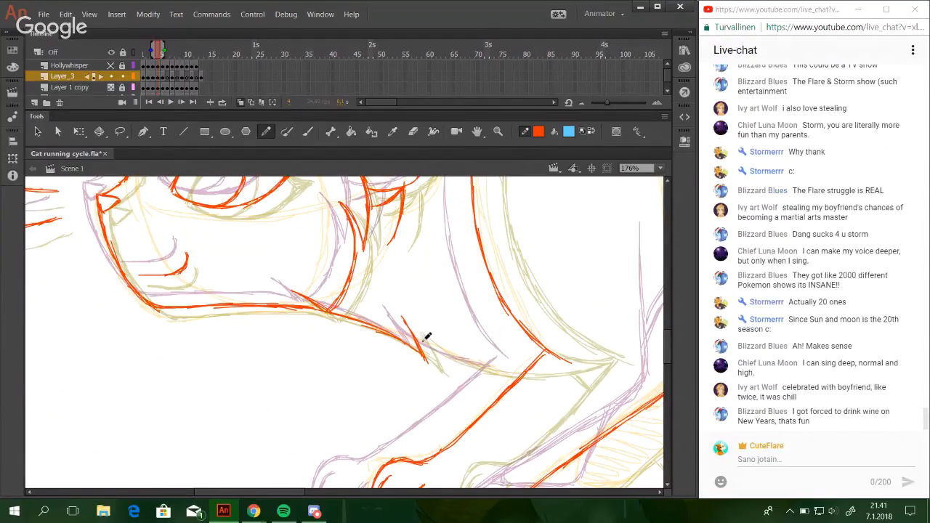
mouse_move(402, 316)
left_mouse_down()
mouse_move(437, 348)
mouse_move(457, 356)
mouse_move(427, 339)
mouse_move(520, 371)
left_mouse_up()
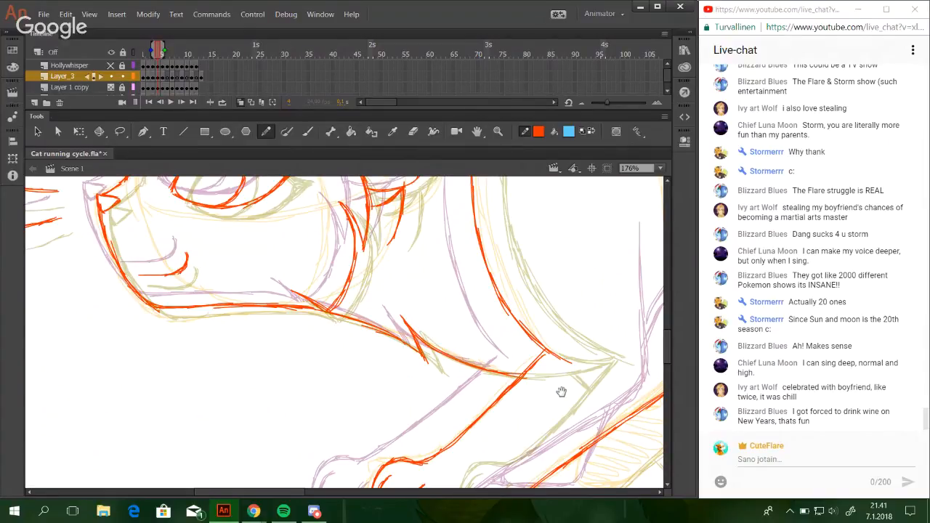
Draw the foreleg's diagonal rear outline up to the curved belly line with overlapping strokes.
mouse_move(463, 298)
left_mouse_down()
mouse_move(411, 282)
mouse_move(207, 280)
left_mouse_up()
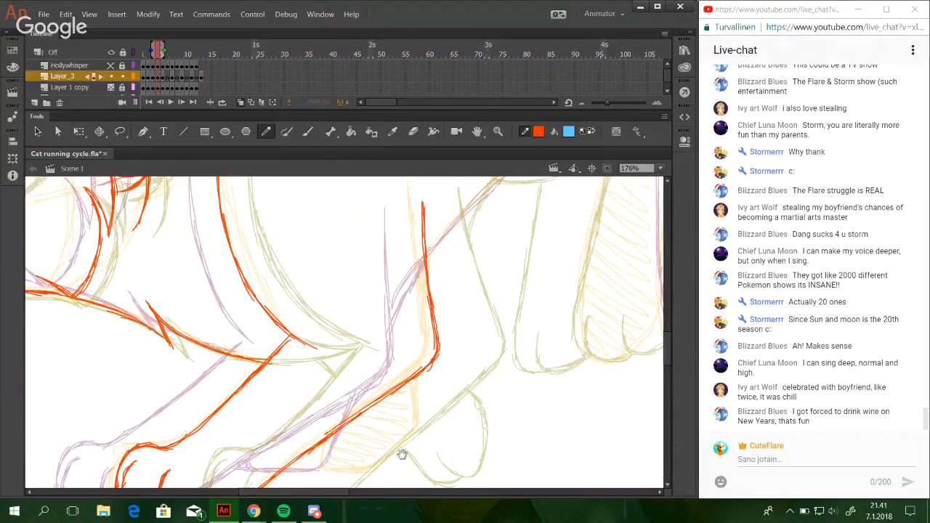
mouse_move(402, 455)
left_mouse_down()
mouse_move(507, 339)
mouse_move(434, 430)
mouse_move(532, 297)
mouse_move(476, 314)
mouse_move(445, 346)
mouse_move(341, 364)
left_mouse_up()
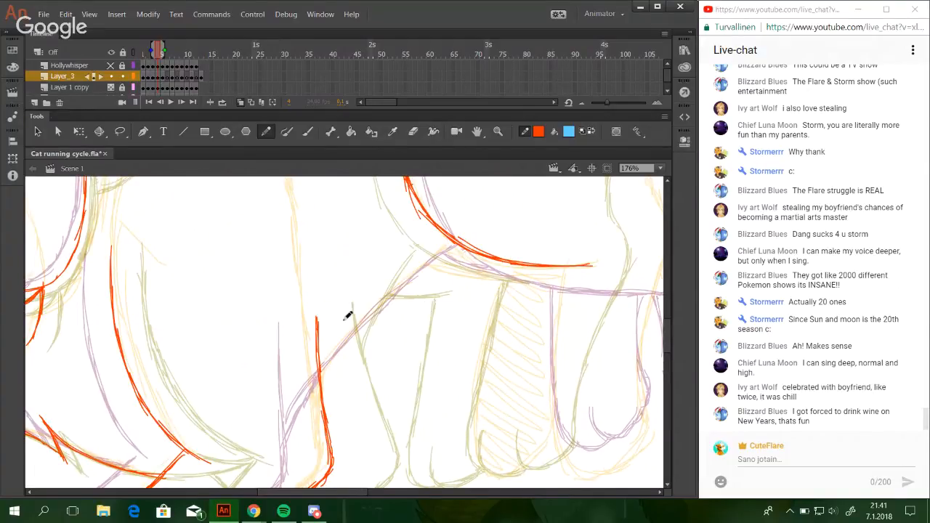
left_click_drag(321, 386, 384, 301)
key("ctrl+z")
key("ctrl+z")
left_click_drag(342, 353, 415, 267)
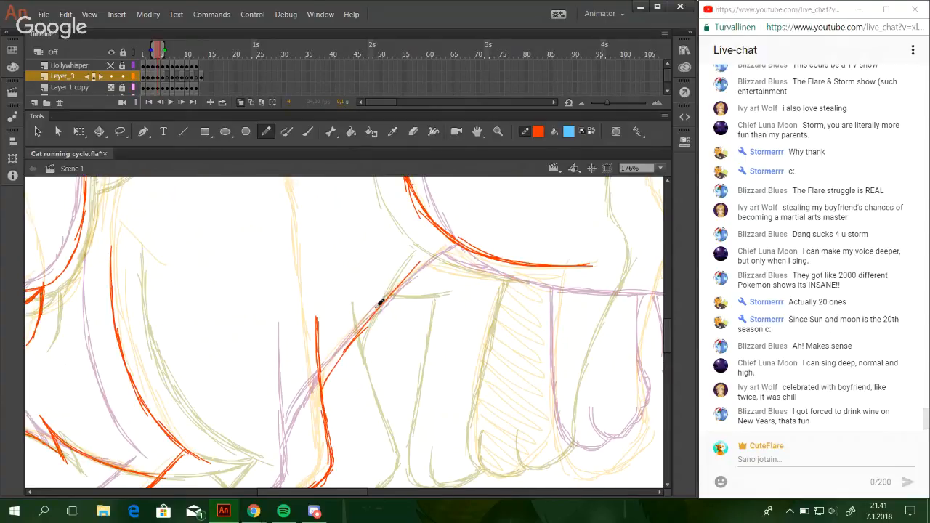
left_click_drag(369, 319, 418, 261)
left_click_drag(391, 293, 443, 237)
left_click_drag(410, 270, 442, 239)
left_click_drag(399, 282, 445, 233)
left_click_drag(419, 263, 445, 234)
Draw the lifted far paw behind the foreleg, with its rounded toe, underside and rear edge up to the leg.
key("space")
mouse_move(442, 380)
left_mouse_down()
mouse_move(442, 291)
mouse_move(461, 213)
left_mouse_up()
key("space")
left_click_drag(424, 375, 469, 363)
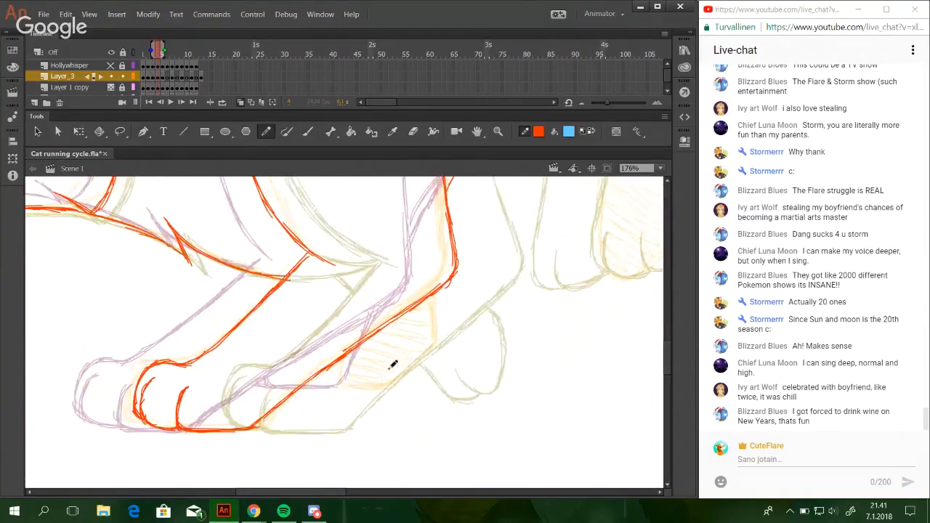
mouse_move(373, 350)
left_mouse_down()
mouse_move(373, 373)
mouse_move(378, 357)
mouse_move(380, 374)
mouse_move(386, 367)
left_mouse_up()
left_click_drag(370, 376, 429, 345)
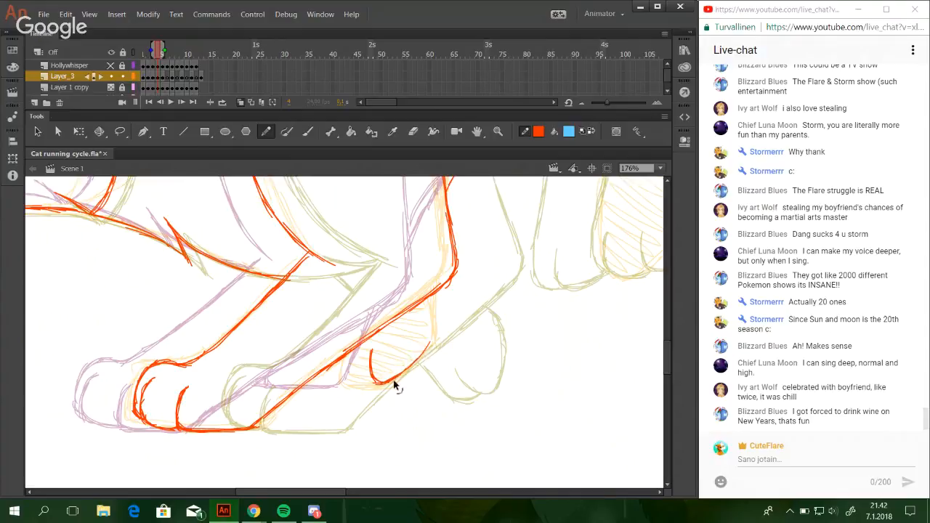
key("ctrl+z")
mouse_move(403, 373)
left_mouse_down()
mouse_move(435, 343)
mouse_move(409, 368)
mouse_move(428, 354)
mouse_move(434, 327)
mouse_move(437, 341)
mouse_move(433, 290)
left_mouse_up()
key("ctrl+z")
left_click_drag(437, 335, 439, 288)
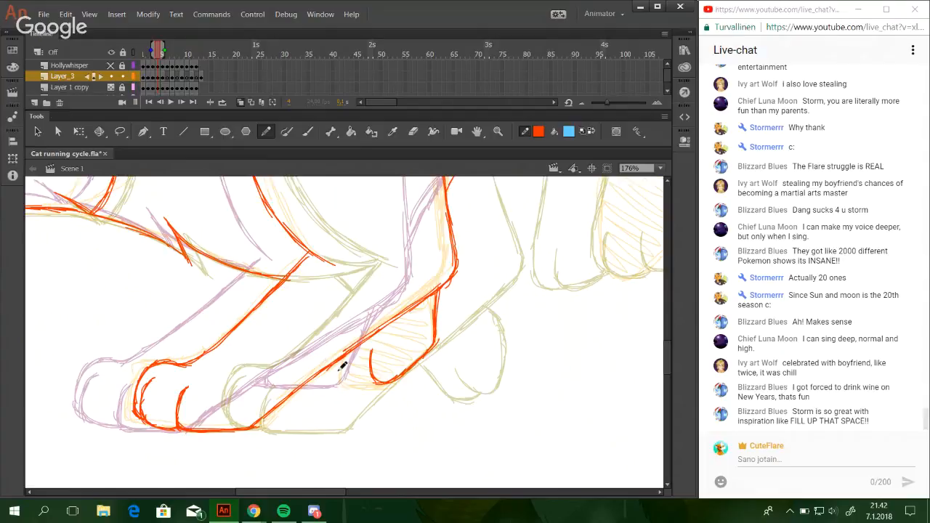
mouse_move(343, 357)
left_mouse_down()
mouse_move(342, 384)
mouse_move(352, 388)
mouse_move(380, 382)
mouse_move(344, 381)
mouse_move(398, 381)
mouse_move(377, 440)
left_mouse_up()
key("ctrl+z")
key("ctrl+z")
key("ctrl+z")
key("ctrl+z")
key("ctrl+z")
Draw the far ear's upper edge from the forelock up to the pointed tip with overlapping strokes.
left_click_drag(471, 222, 350, 418)
left_click_drag(377, 342, 298, 240)
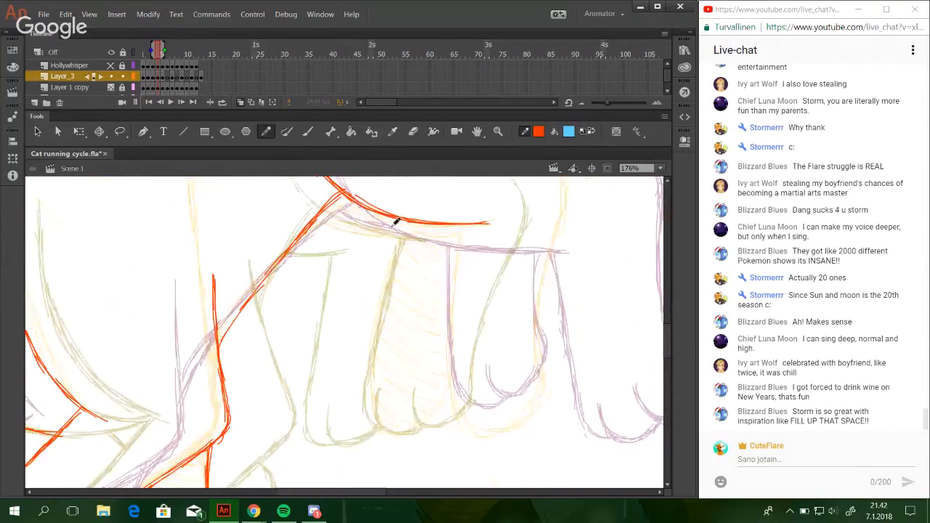
left_click(659, 168)
left_click(643, 216)
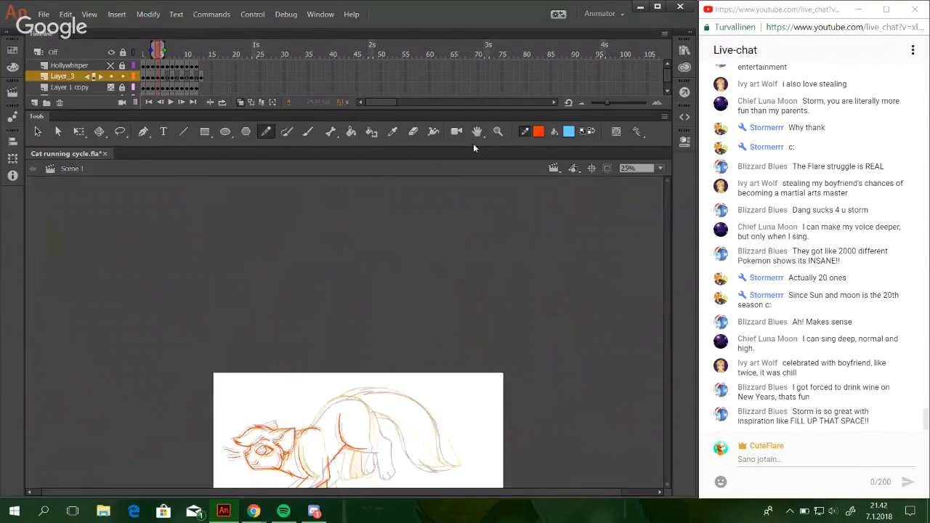
left_click(498, 131)
left_click_drag(275, 392, 443, 488)
left_click_drag(94, 222, 308, 388)
left_click_drag(106, 212, 381, 418)
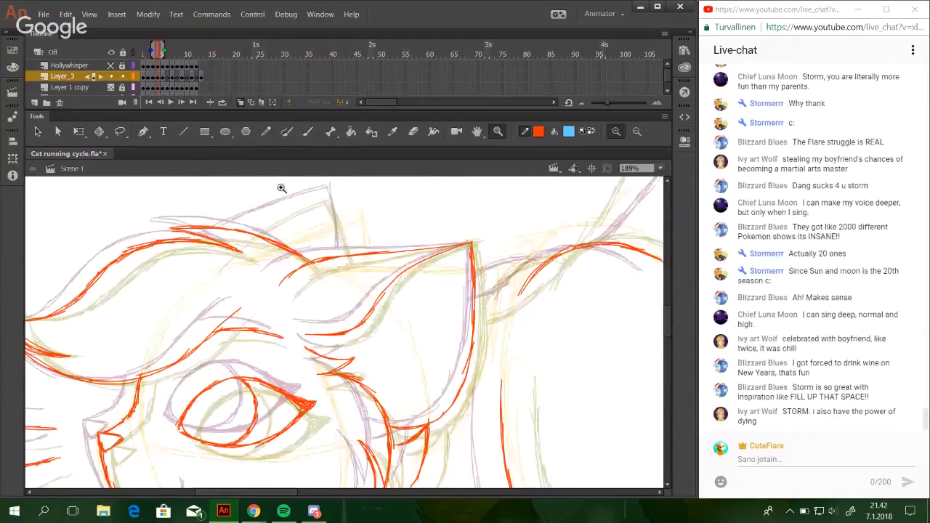
key("y")
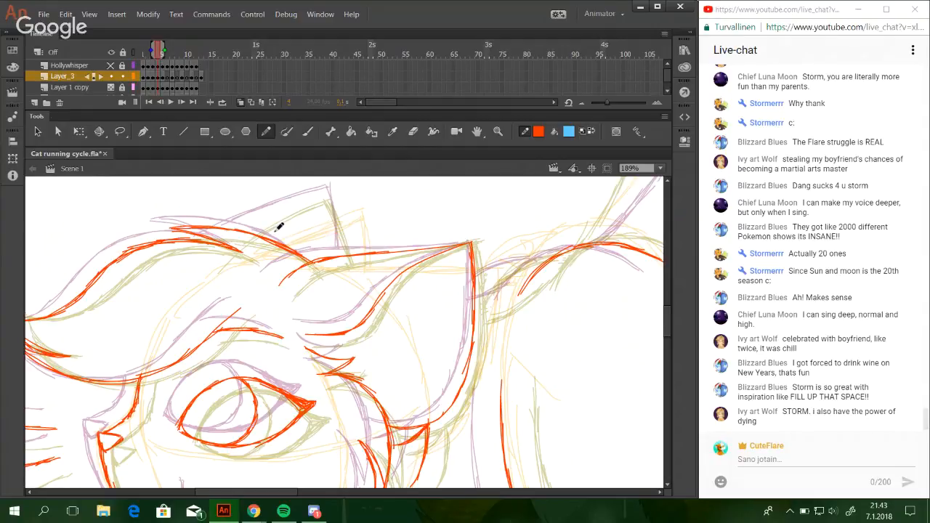
mouse_move(201, 253)
left_mouse_down()
mouse_move(308, 202)
mouse_move(291, 205)
left_mouse_up()
key("ctrl+z")
Draw the far ear's rear edge from the tip down to the top of the head.
key("ctrl+z")
left_click_drag(201, 255, 314, 199)
left_click_drag(240, 228, 324, 193)
mouse_move(273, 211)
left_mouse_down()
mouse_move(331, 190)
mouse_move(340, 227)
left_mouse_up()
left_click_drag(330, 193, 340, 255)
left_click_drag(331, 189, 338, 235)
key("ctrl+z")
left_click_drag(334, 206, 340, 223)
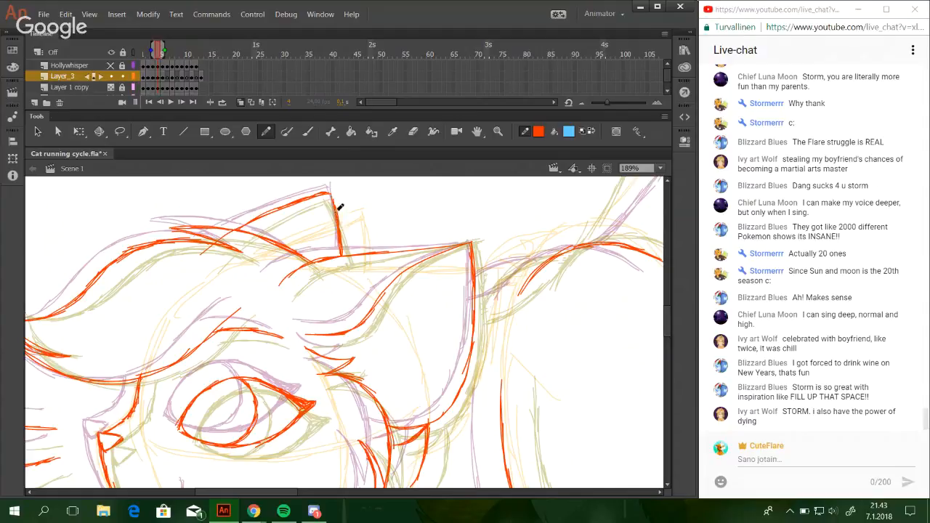
left_click_drag(331, 192, 344, 246)
Draw the short nape line joining the near ear's rear edge to the shoulder curve.
left_click_drag(376, 362, 381, 256)
mouse_move(369, 308)
left_mouse_down()
mouse_move(384, 241)
mouse_move(463, 197)
left_mouse_up()
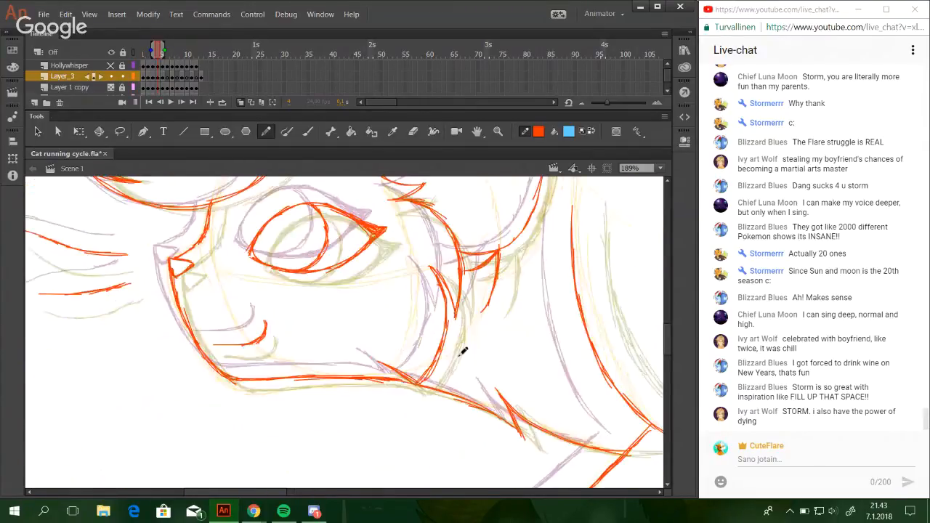
left_click_drag(362, 376, 428, 382)
mouse_move(479, 268)
left_mouse_down()
mouse_move(420, 351)
mouse_move(329, 312)
left_mouse_up()
left_click_drag(587, 298, 546, 197)
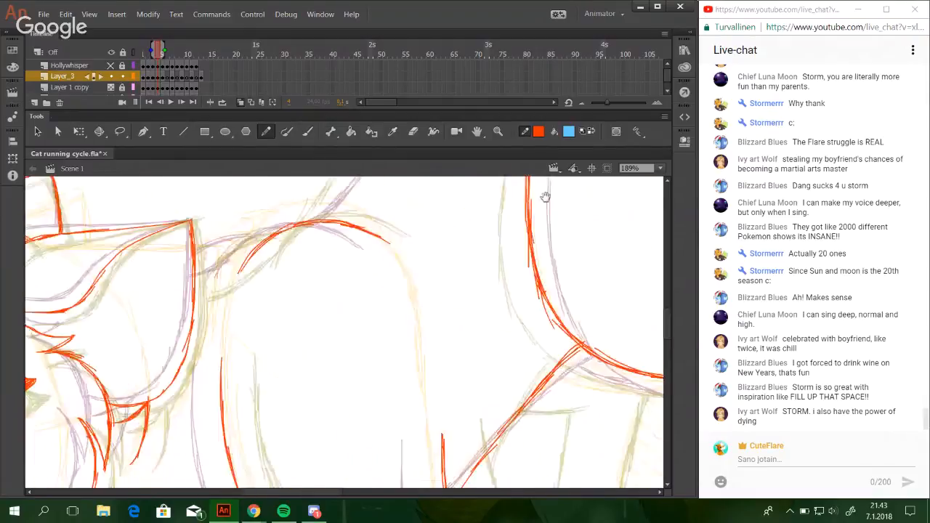
left_click_drag(372, 283, 455, 237)
left_click_drag(311, 224, 378, 239)
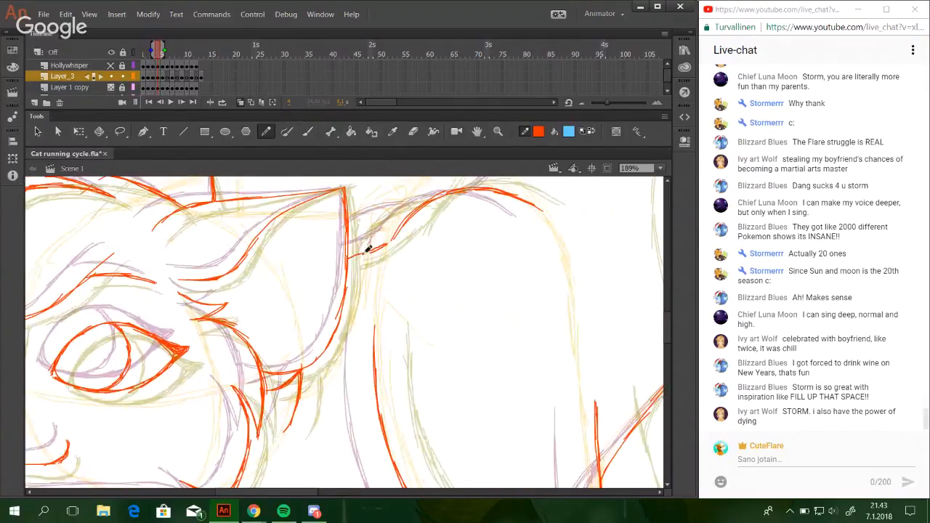
left_click_drag(348, 258, 393, 241)
Draw the back line rising from the shoulder toward the hips with overlapping strokes.
left_click(662, 169)
left_click(640, 227)
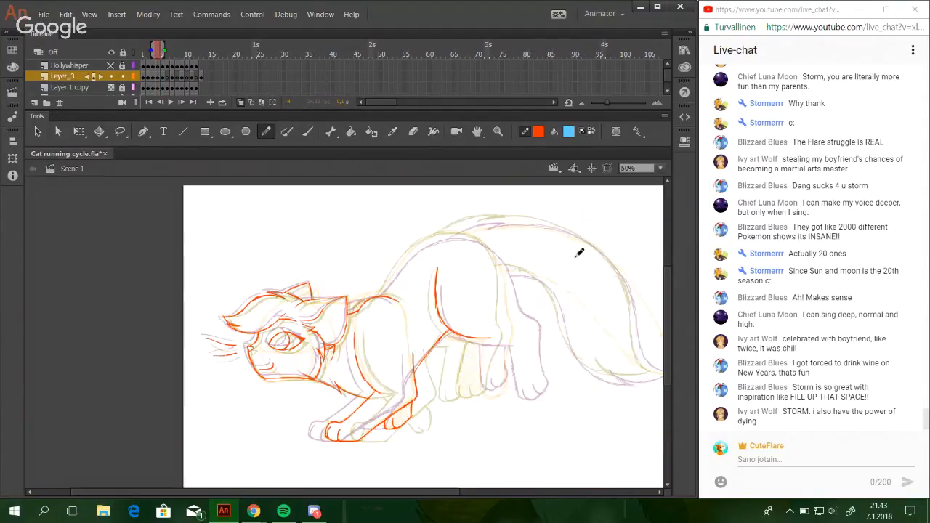
left_click(497, 131)
left_click_drag(302, 211, 535, 404)
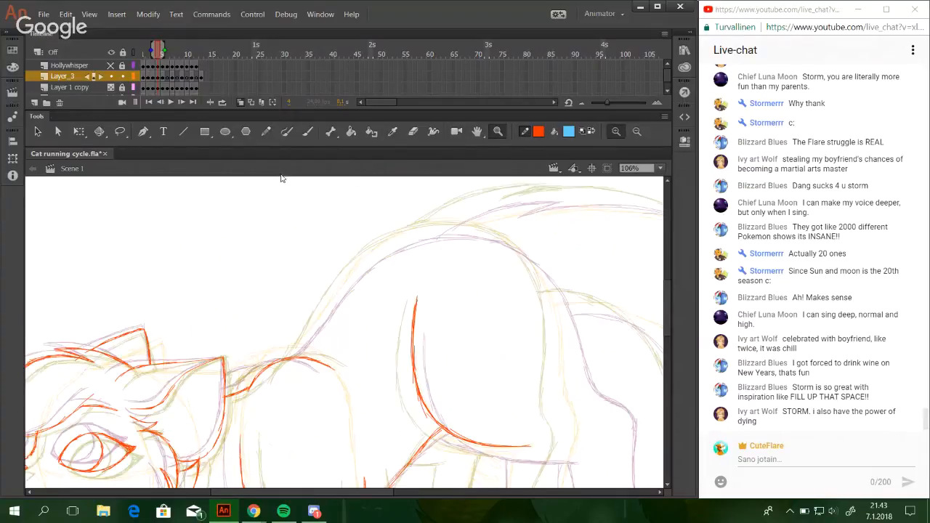
left_click(266, 133)
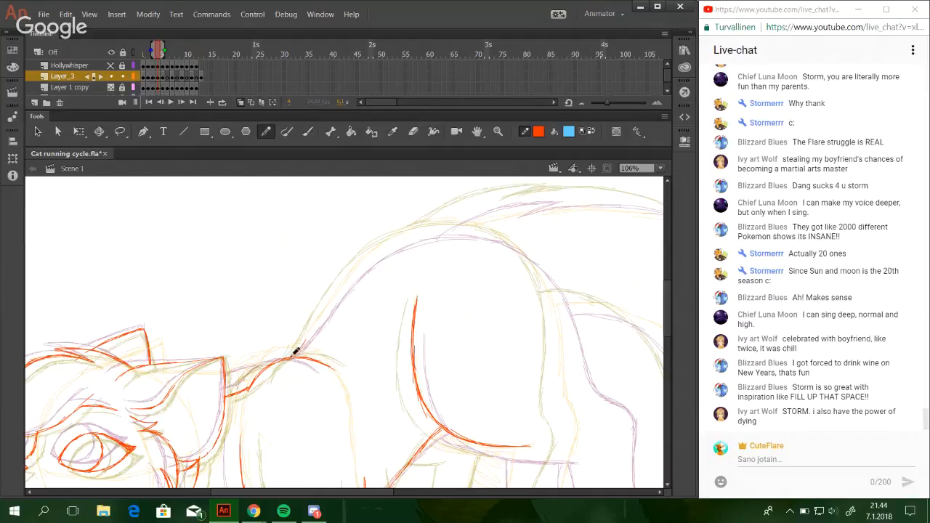
left_click_drag(293, 356, 331, 302)
left_click_drag(308, 333, 361, 260)
key("ctrl+z")
key("ctrl+z")
left_click_drag(308, 337, 354, 267)
left_click_drag(325, 310, 374, 252)
left_click_drag(338, 288, 398, 234)
left_click_drag(349, 274, 426, 226)
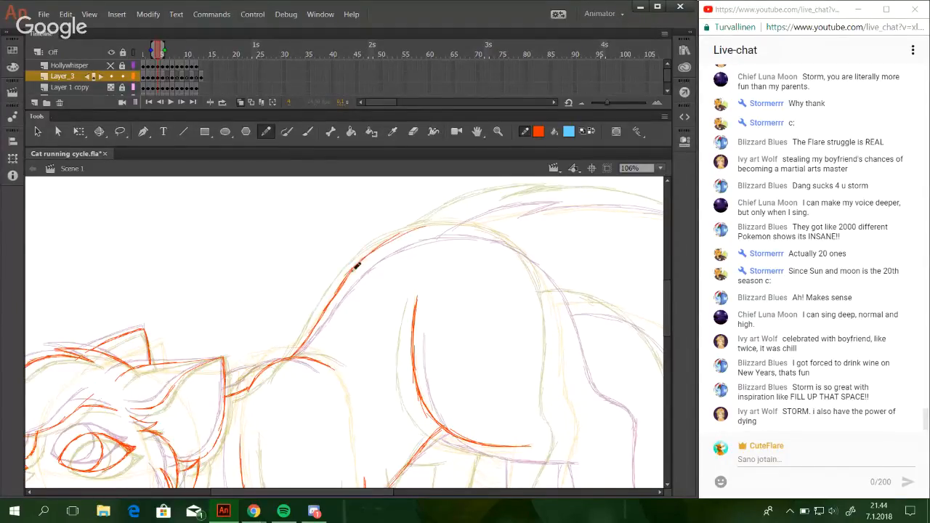
Thicken the upper back line and carry it over the hips and down the rear of the rump.
mouse_move(355, 263)
left_mouse_down()
mouse_move(384, 243)
mouse_move(455, 219)
mouse_move(465, 227)
mouse_move(430, 228)
left_mouse_up()
key("ctrl+z")
key("ctrl+z")
left_click_drag(357, 264, 424, 227)
mouse_move(379, 250)
left_mouse_down()
mouse_move(439, 220)
mouse_move(472, 223)
left_mouse_up()
left_click_drag(441, 221, 508, 238)
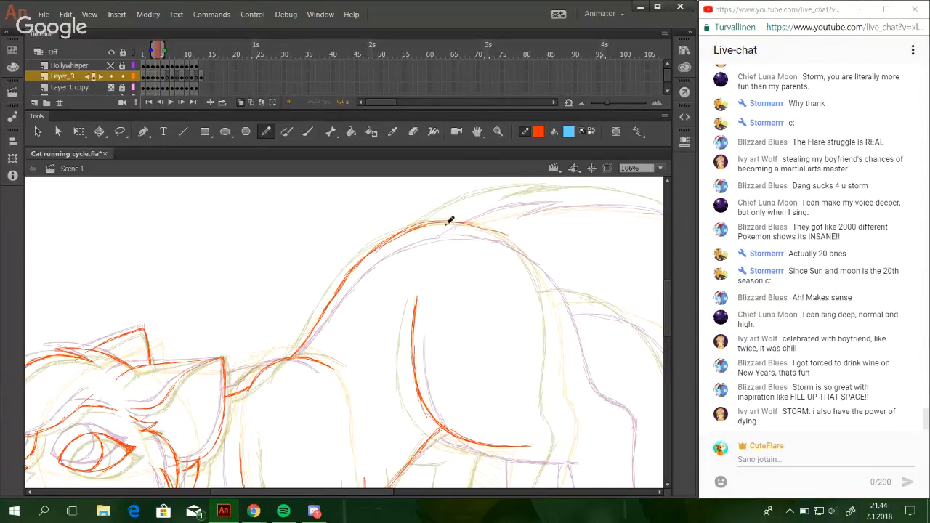
mouse_move(446, 224)
left_mouse_down()
mouse_move(487, 230)
mouse_move(519, 247)
left_mouse_up()
mouse_move(475, 227)
left_mouse_down()
mouse_move(536, 269)
mouse_move(518, 245)
mouse_move(544, 262)
mouse_move(547, 298)
left_mouse_up()
left_click_drag(533, 251, 561, 325)
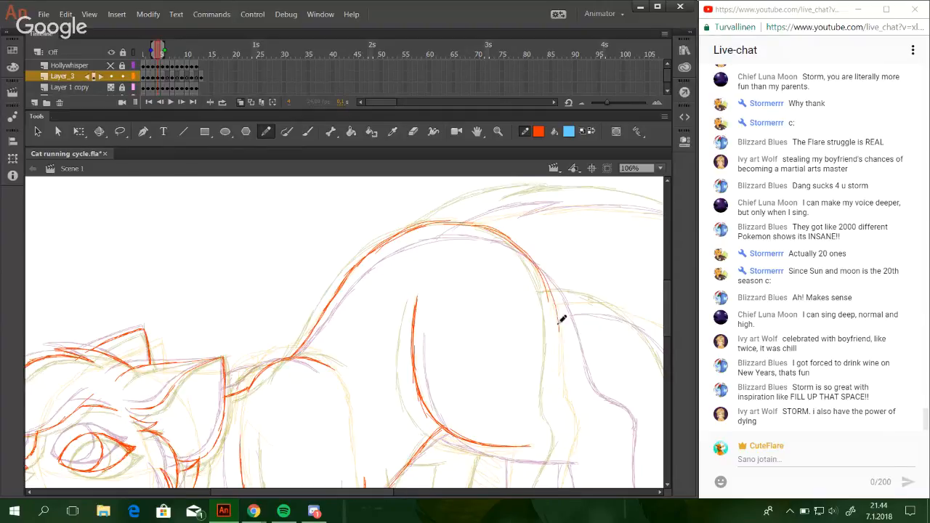
Draw the near hind paw's rear toe and the leg's rear outline up toward the hock.
left_click_drag(374, 391, 490, 239)
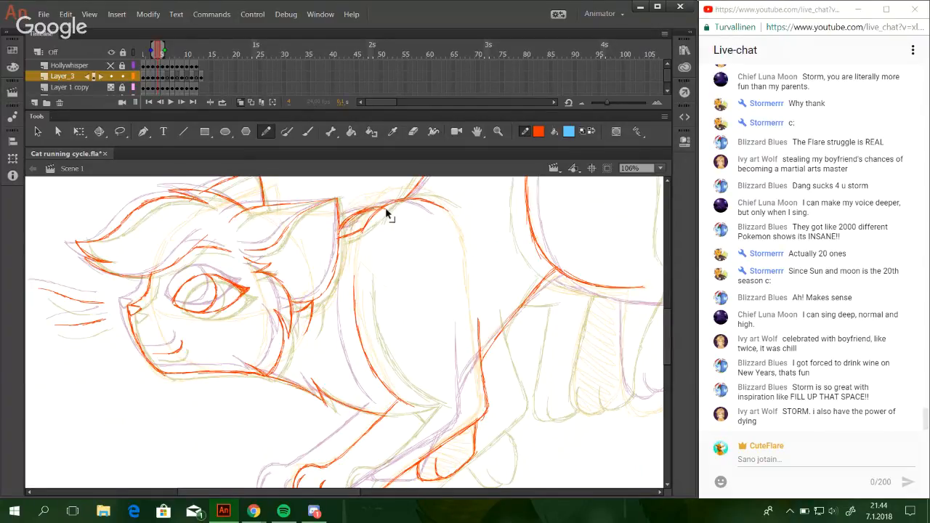
left_click_drag(357, 495, 401, 497)
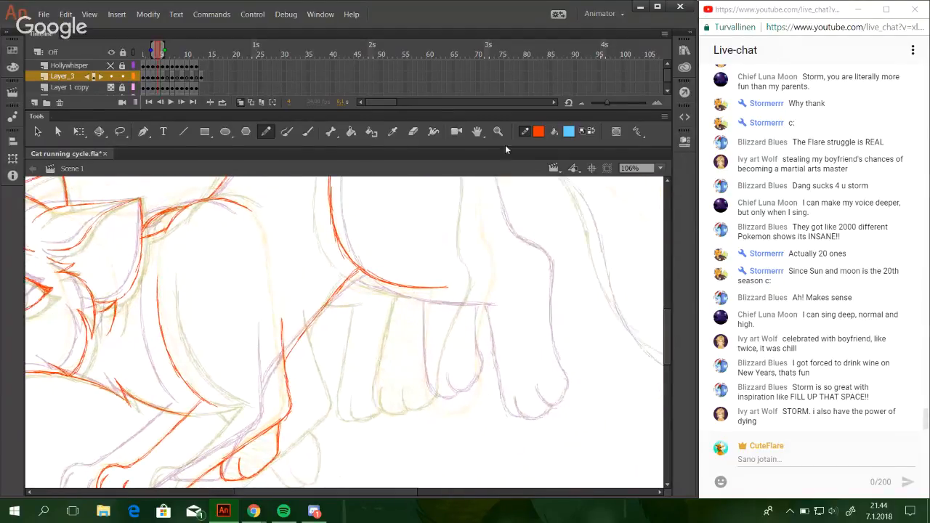
left_click(498, 131)
left_click_drag(317, 256, 519, 463)
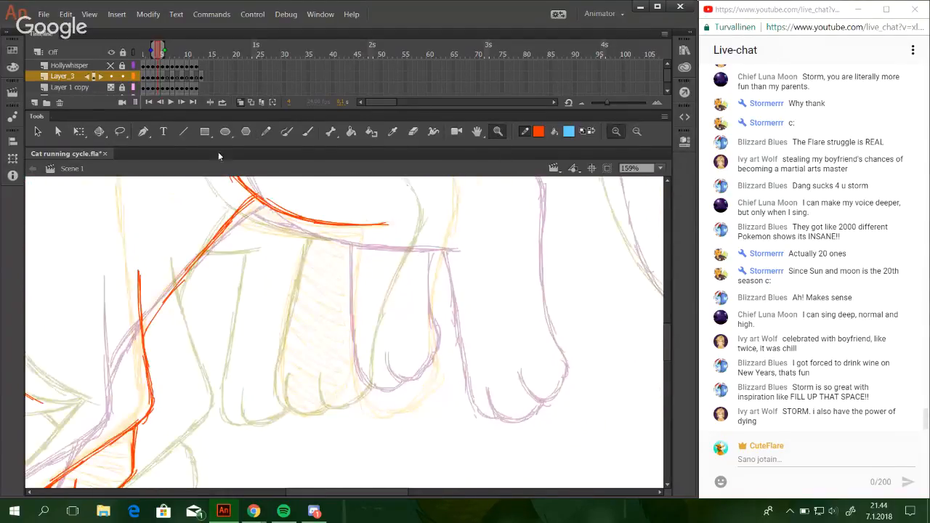
key("y")
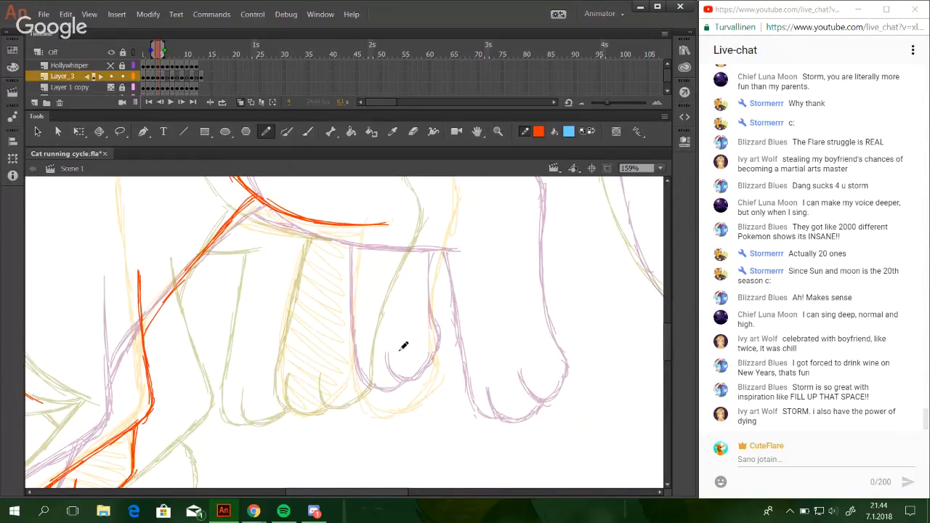
mouse_move(396, 353)
left_mouse_down()
mouse_move(406, 379)
mouse_move(400, 369)
mouse_move(420, 378)
mouse_move(434, 369)
mouse_move(409, 378)
mouse_move(444, 357)
mouse_move(453, 277)
mouse_move(445, 293)
mouse_move(459, 256)
mouse_move(441, 315)
mouse_move(478, 215)
mouse_move(449, 277)
mouse_move(478, 209)
mouse_move(471, 221)
mouse_move(480, 195)
mouse_move(470, 229)
mouse_move(480, 175)
left_mouse_up()
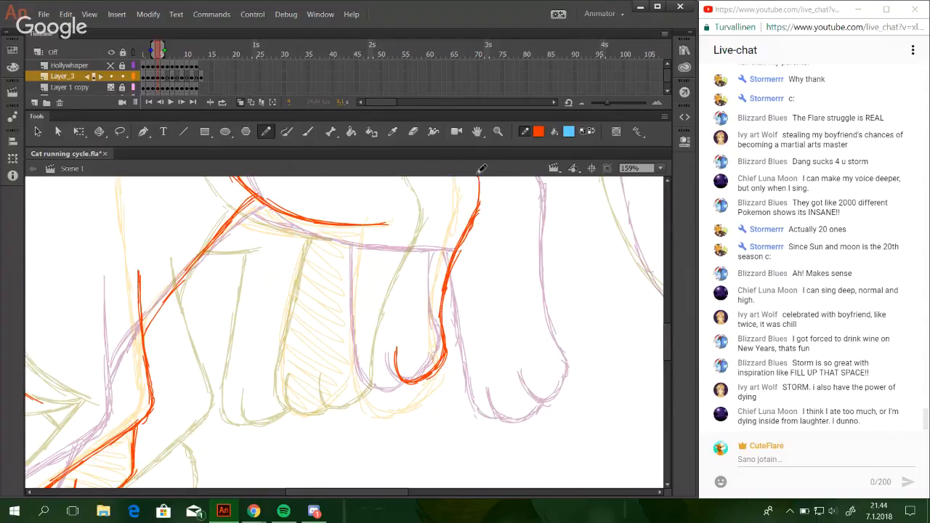
Draw the back of the thigh down from the rump to join the hock.
scroll(467, 307, "up", 5)
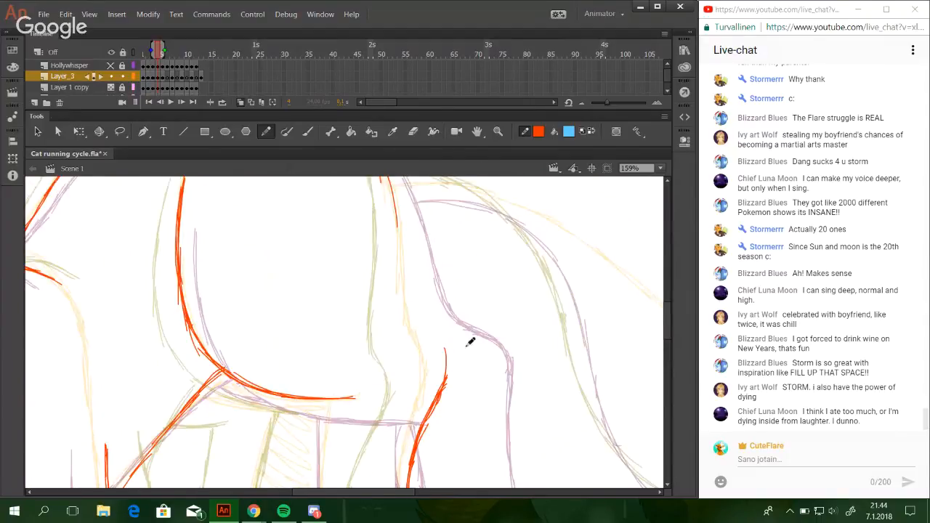
mouse_move(433, 399)
left_mouse_down()
mouse_move(452, 350)
mouse_move(438, 396)
mouse_move(445, 343)
mouse_move(420, 319)
mouse_move(429, 327)
mouse_move(400, 223)
left_mouse_up()
key("ctrl+z")
mouse_move(374, 252)
left_mouse_down()
mouse_move(412, 357)
mouse_move(434, 339)
mouse_move(427, 345)
left_mouse_up()
left_click_drag(428, 239, 452, 320)
key("ctrl+z")
Draw the near hind paw's front toe line and rounded underside.
scroll(409, 359, "down", 5)
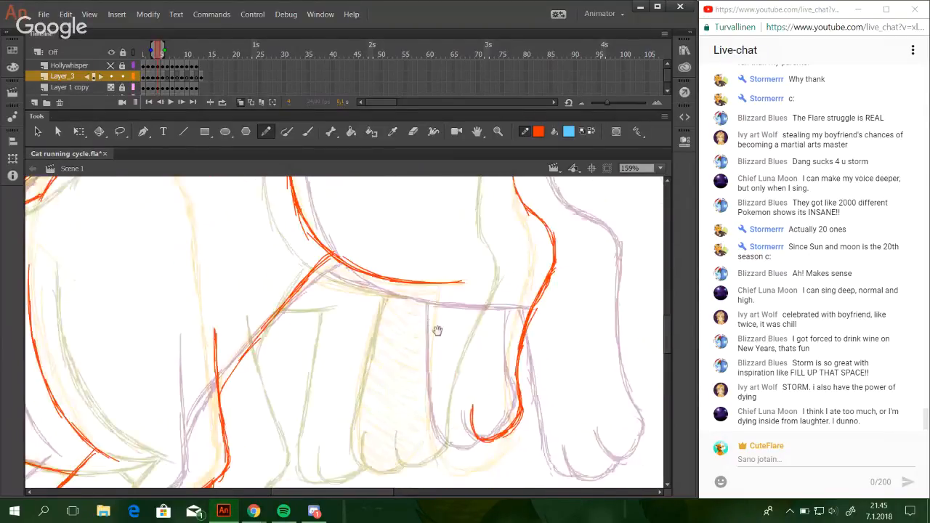
left_click_drag(432, 379, 444, 414)
key("ctrl+z")
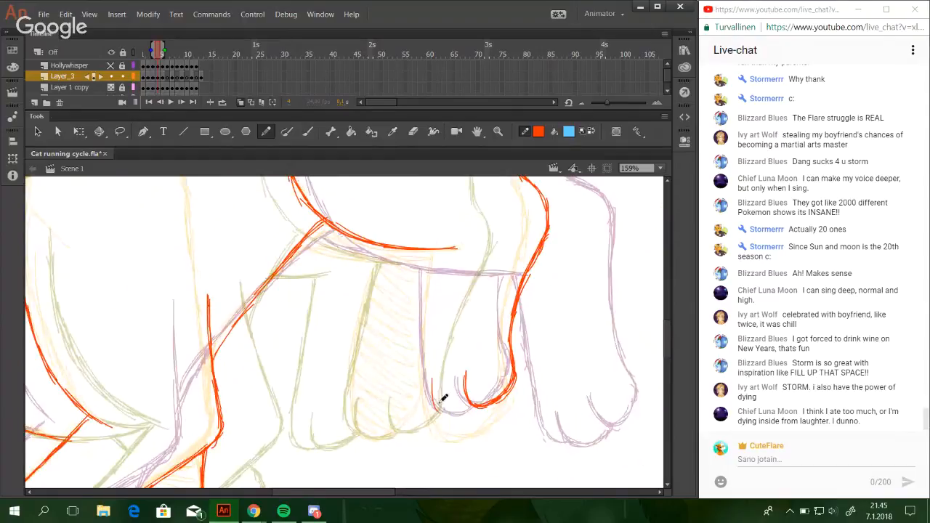
mouse_move(433, 378)
left_mouse_down()
mouse_move(443, 410)
mouse_move(470, 406)
mouse_move(439, 403)
mouse_move(434, 391)
mouse_move(442, 405)
mouse_move(434, 385)
mouse_move(456, 404)
mouse_move(425, 394)
mouse_move(427, 387)
mouse_move(438, 406)
mouse_move(425, 360)
mouse_move(428, 394)
mouse_move(425, 340)
left_mouse_up()
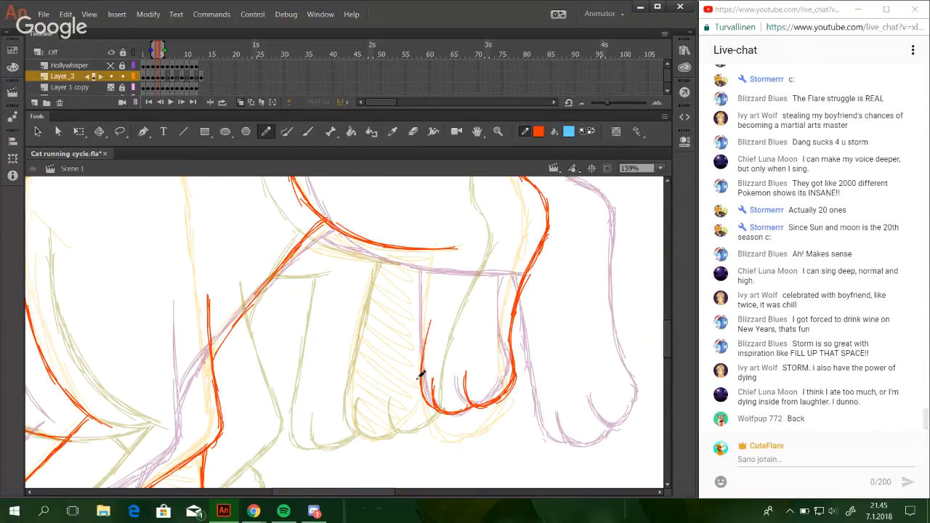
Draw the near hind leg's front edge from the paw up to the thigh curve.
left_click_drag(419, 384, 433, 286)
key("ctrl+z")
left_click_drag(423, 380, 435, 286)
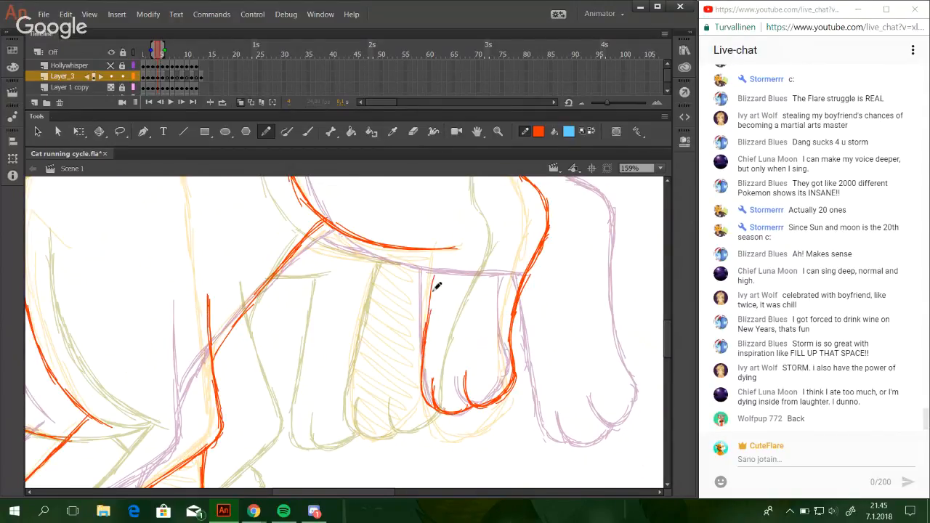
left_click_drag(425, 333, 441, 251)
left_click_drag(431, 284, 440, 252)
left_click_drag(427, 324, 431, 302)
mouse_move(420, 389)
left_mouse_down()
mouse_move(427, 341)
mouse_move(423, 364)
left_mouse_up()
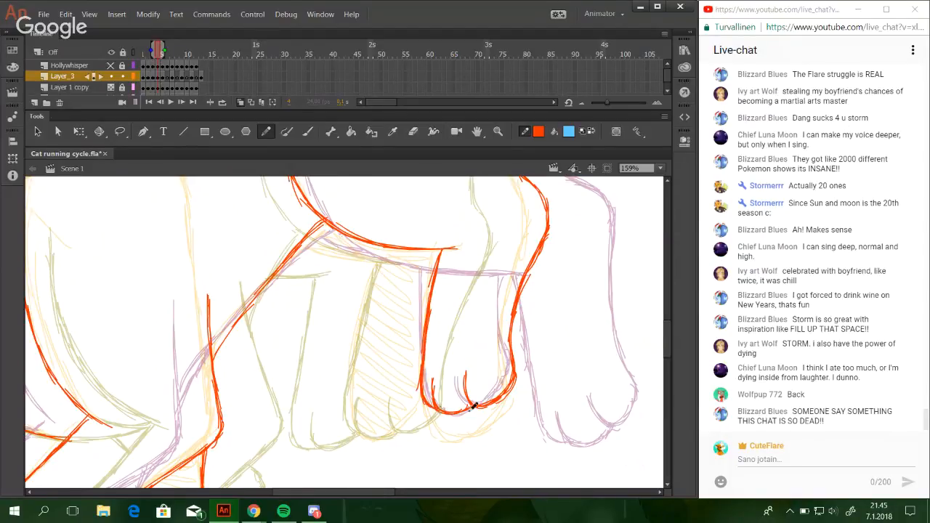
Draw the far hind paw with its toe line and rounded underside, plus the leg's front edge above it.
key("space")
left_click_drag(481, 430, 501, 415)
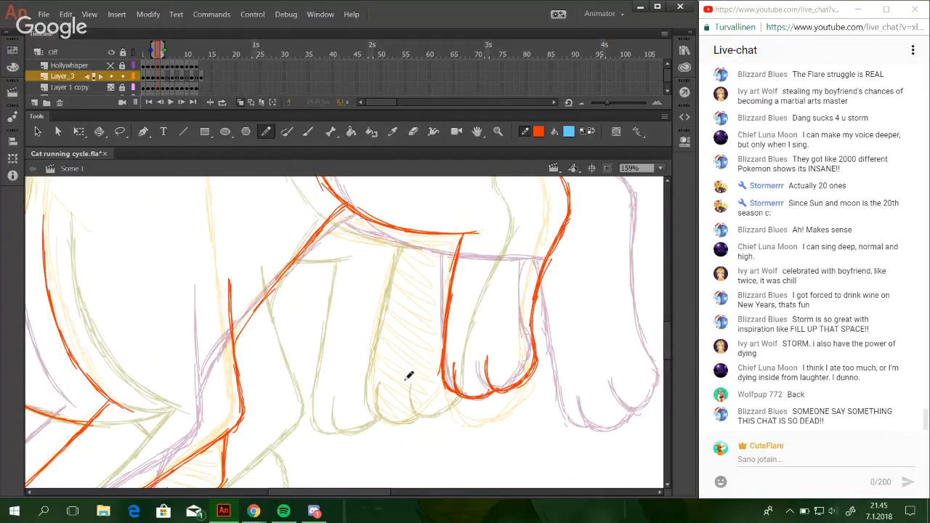
mouse_move(410, 378)
left_mouse_down()
mouse_move(414, 400)
mouse_move(444, 383)
left_mouse_up()
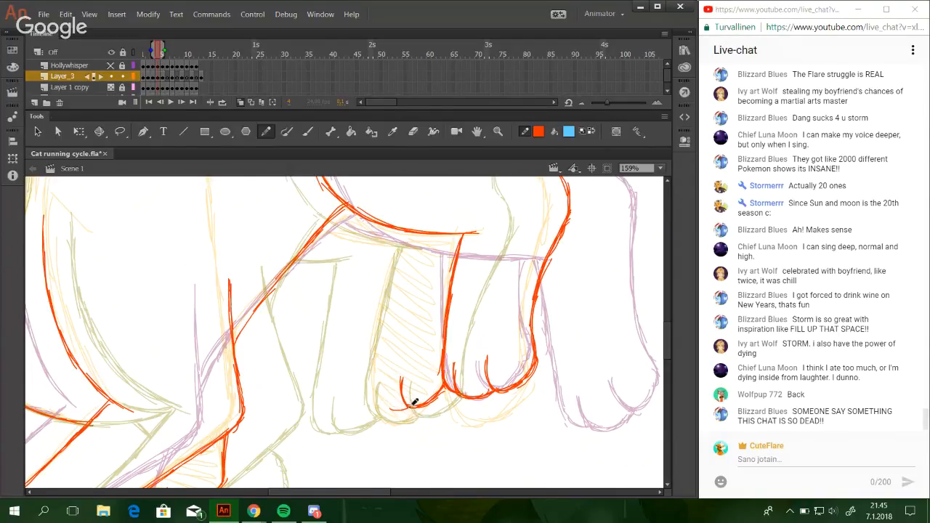
mouse_move(404, 409)
left_mouse_down()
mouse_move(385, 389)
mouse_move(381, 357)
mouse_move(375, 388)
mouse_move(397, 254)
left_mouse_up()
left_click_drag(377, 357, 395, 260)
left_click_drag(381, 332, 394, 250)
Draw the far thigh's lower edge from the belly to the far hind leg and touch up the paw's underside.
left_click_drag(325, 227, 411, 244)
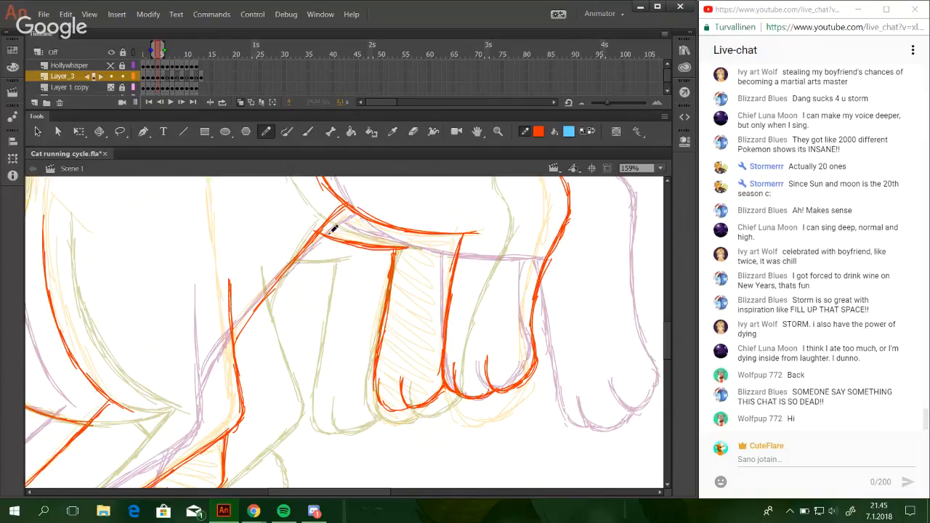
left_click_drag(332, 228, 353, 240)
left_click_drag(384, 404, 414, 403)
Draw the base of the tail's upper edge, rising from the rump line toward the first fur tuft.
left_click(659, 168)
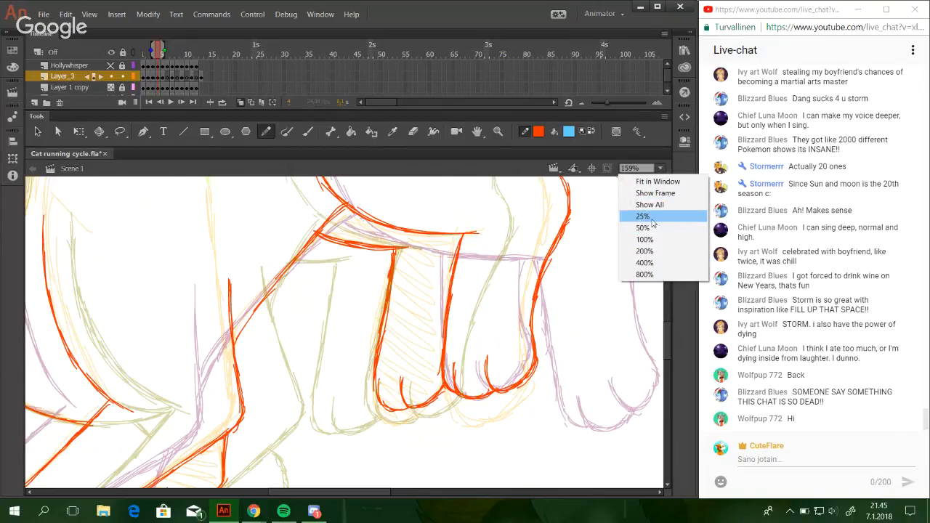
left_click(653, 217)
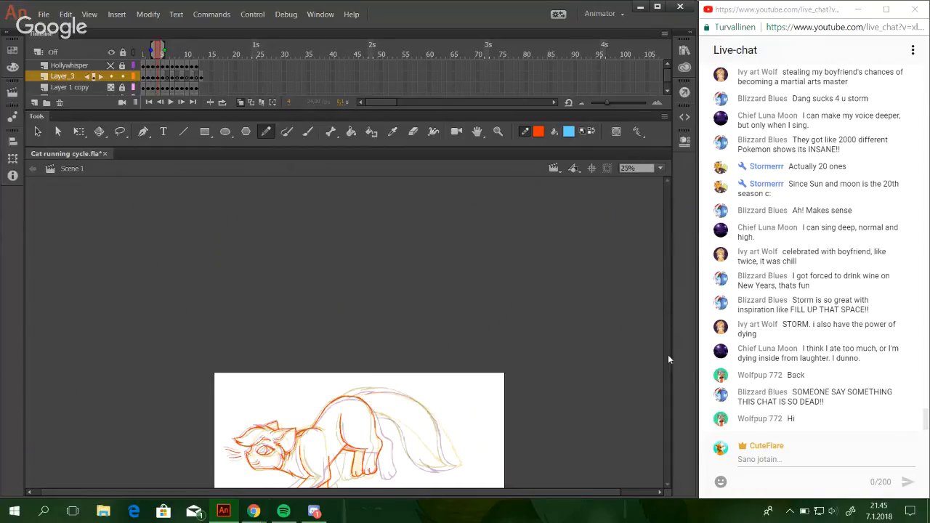
key("z")
left_click_drag(282, 359, 486, 487)
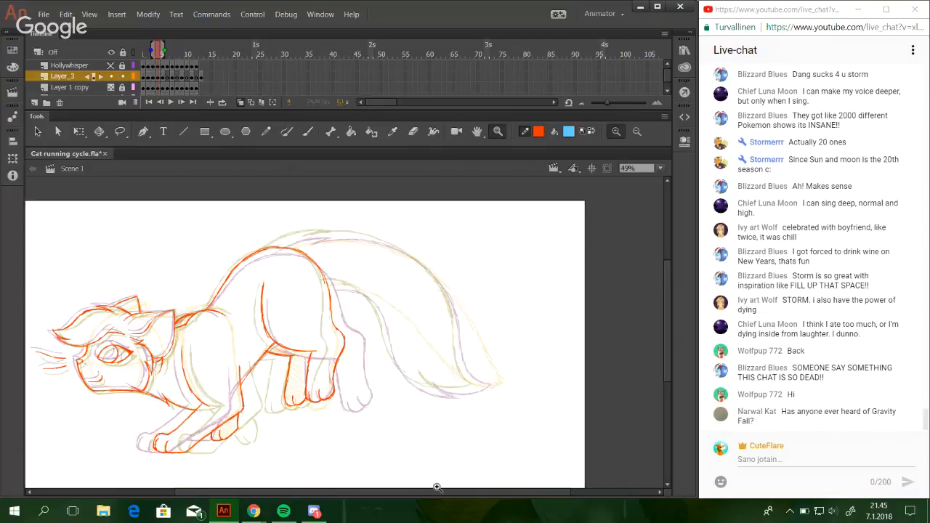
key("y")
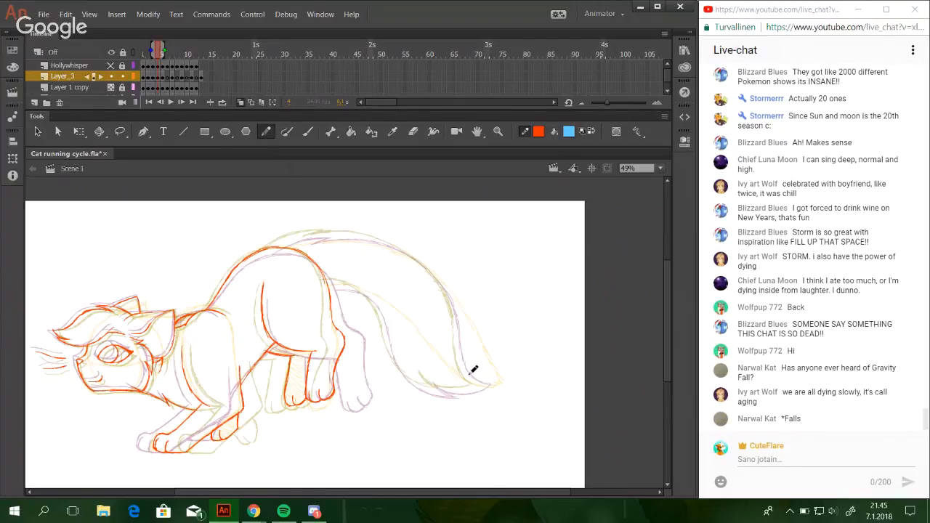
left_click(500, 130)
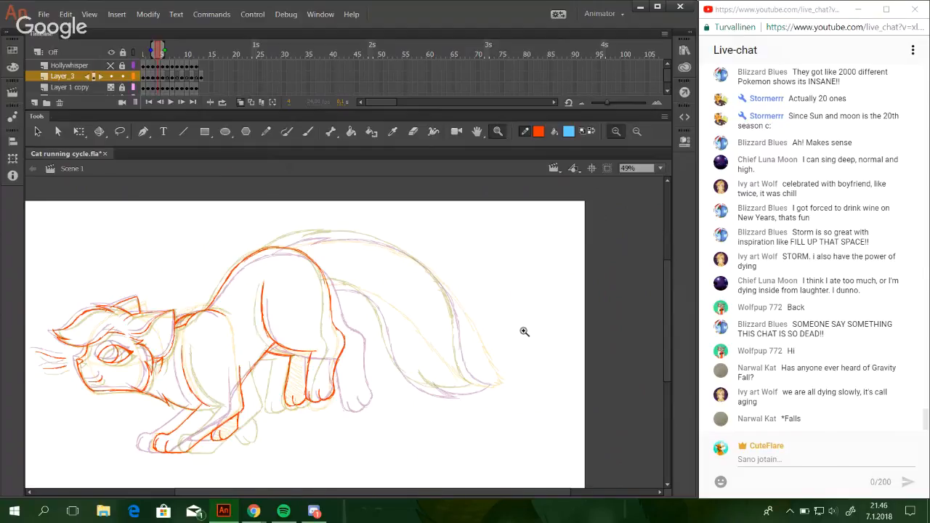
left_click_drag(237, 213, 375, 311)
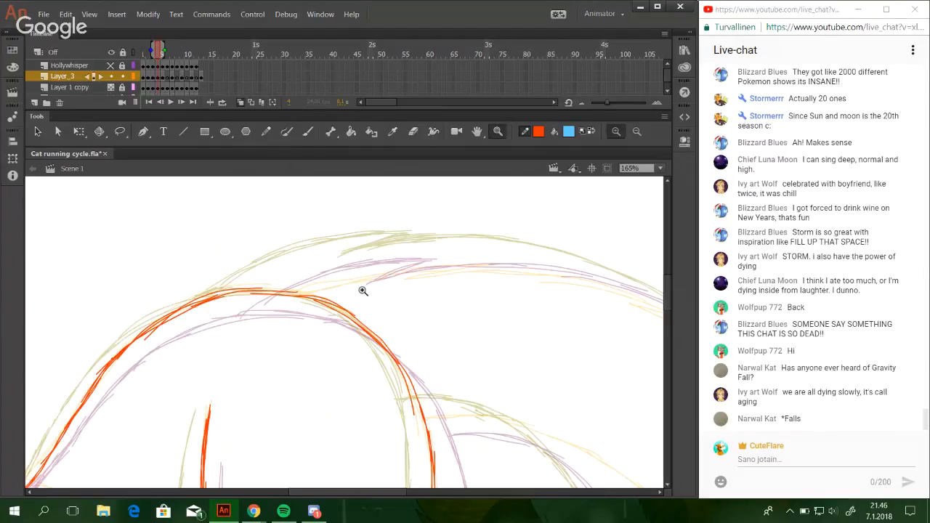
left_click(266, 131)
left_click_drag(235, 294, 316, 266)
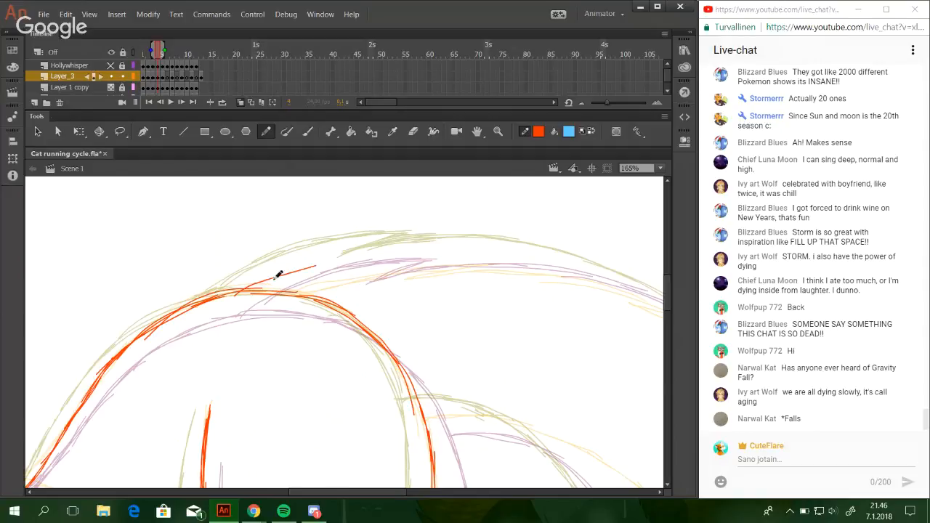
key("ctrl+z")
left_click_drag(237, 290, 391, 243)
left_click_drag(283, 272, 419, 244)
left_click_drag(352, 250, 430, 247)
Draw the pointed fur tuft at the end of the tail base's upper line, folding back toward the body.
key("ctrl+z")
key("ctrl+z")
left_click_drag(430, 247, 365, 265)
key("ctrl+z")
key("ctrl+z")
mouse_move(429, 242)
left_mouse_down()
mouse_move(363, 269)
mouse_move(373, 266)
left_mouse_up()
key("ctrl+z")
key("ctrl+z")
mouse_move(432, 243)
left_mouse_down()
mouse_move(395, 256)
mouse_move(434, 246)
left_mouse_up()
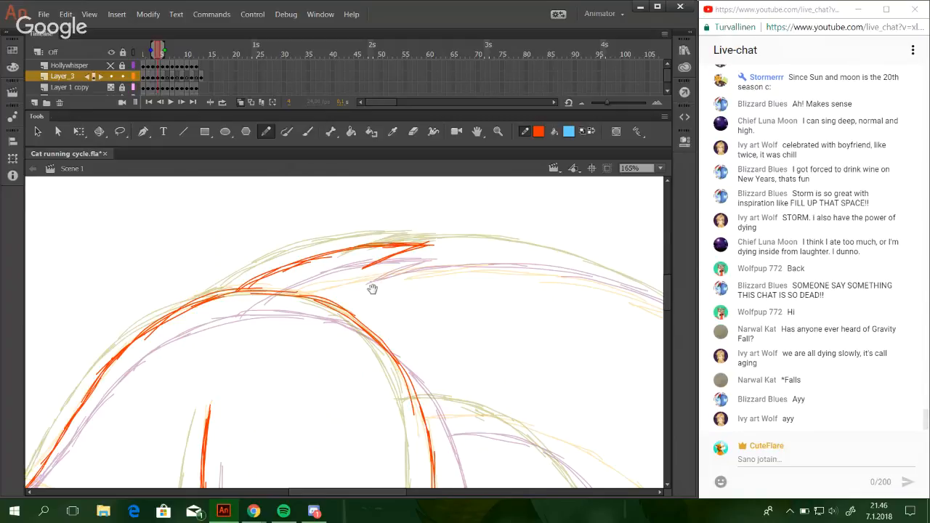
Draw the tail's upper edge from the fur tuft over the arch and partway down the outer slope.
mouse_move(482, 286)
left_mouse_down()
mouse_move(317, 276)
mouse_move(245, 256)
left_mouse_up()
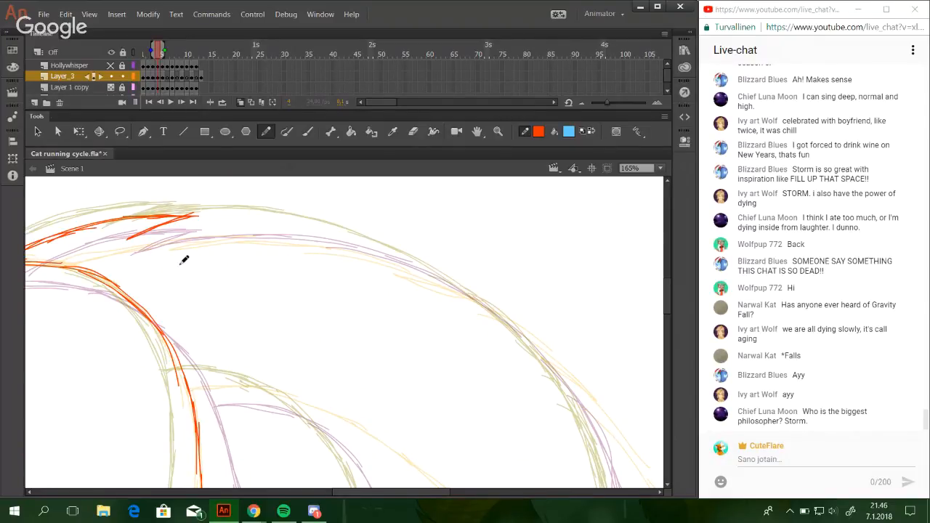
left_click_drag(139, 237, 244, 223)
key("ctrl+z")
mouse_move(171, 224)
left_mouse_down()
mouse_move(314, 231)
mouse_move(259, 219)
mouse_move(301, 224)
left_mouse_up()
key("ctrl+z")
left_click_drag(232, 221, 385, 248)
left_click_drag(304, 229, 463, 284)
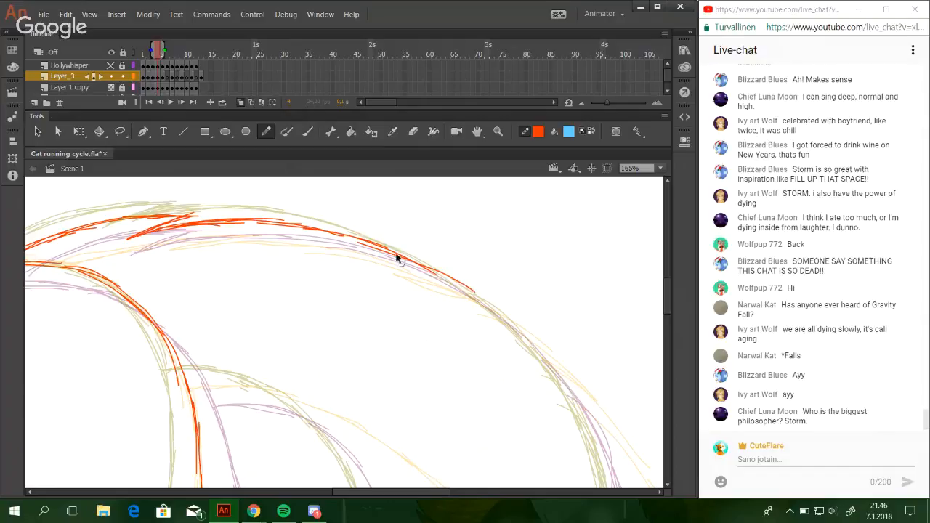
key("ctrl+z")
left_click_drag(369, 244, 484, 304)
left_click_drag(406, 260, 520, 332)
left_click_drag(460, 291, 564, 388)
key("ctrl+z")
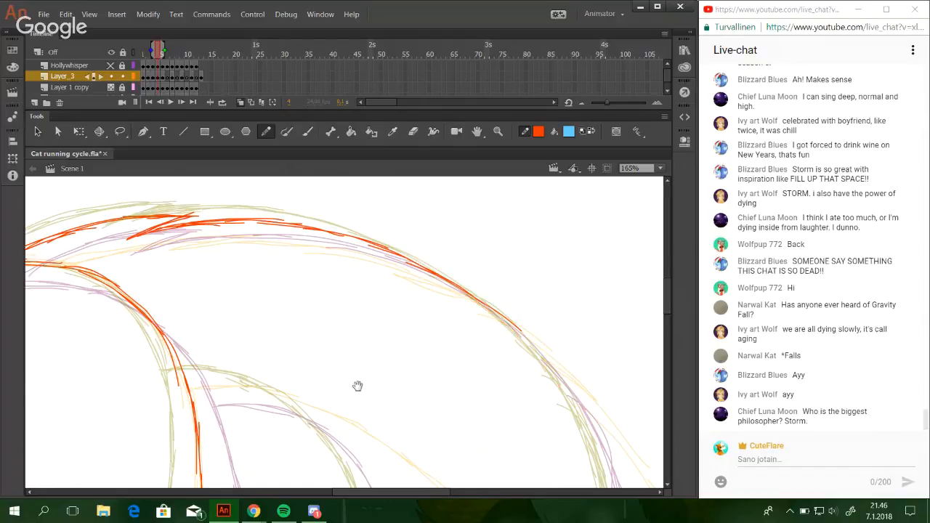
Draw the upper part of the tail's inner edge, curving from the rump down behind the hind legs.
left_click_drag(356, 377, 357, 243)
mouse_move(190, 256)
left_mouse_down()
mouse_move(252, 260)
mouse_move(289, 281)
left_mouse_up()
key("ctrl+z")
left_click_drag(224, 257, 328, 294)
key("ctrl+z")
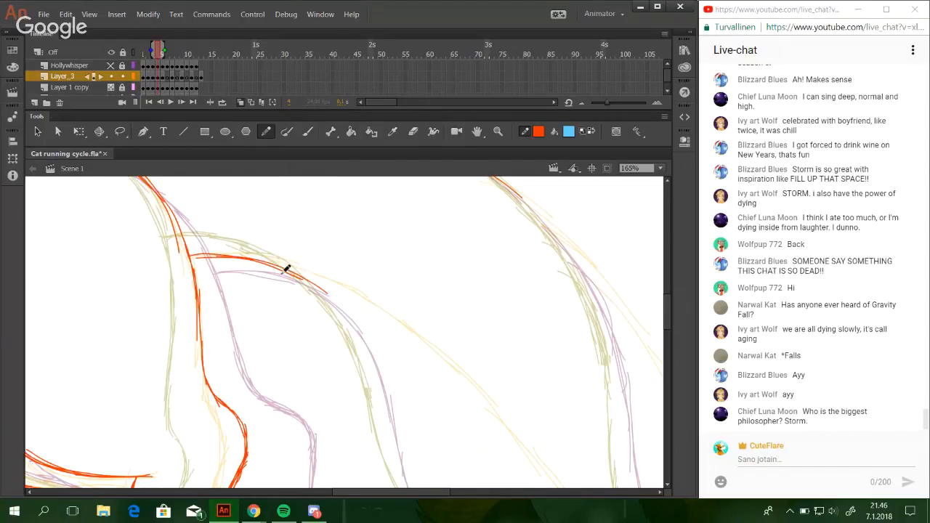
left_click_drag(280, 270, 349, 335)
mouse_move(313, 284)
left_mouse_down()
mouse_move(369, 359)
mouse_move(366, 342)
mouse_move(372, 374)
mouse_move(353, 323)
mouse_move(369, 367)
left_mouse_up()
key("ctrl+z")
key("ctrl+z")
key("ctrl+z")
left_click_drag(337, 308, 381, 406)
left_click_drag(352, 337, 389, 437)
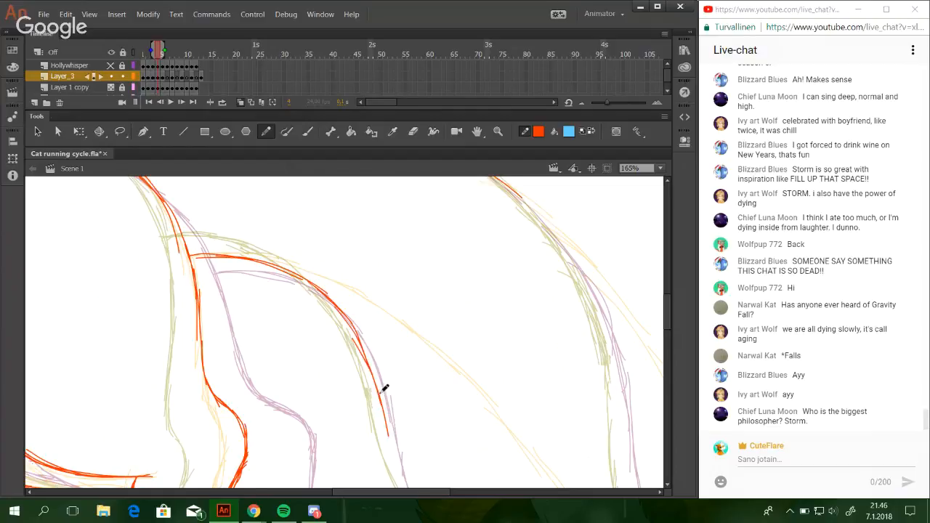
Continue the tail's inner edge down and around its lower bend to the fur tuft near the tip.
key("space")
left_click_drag(430, 266, 404, 224)
left_click_drag(404, 224, 375, 167)
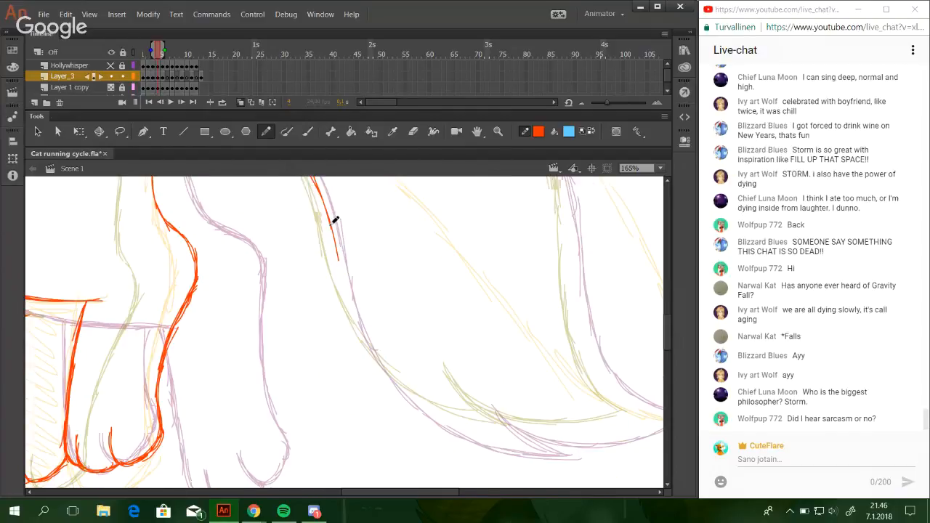
mouse_move(335, 220)
left_mouse_down()
mouse_move(357, 320)
mouse_move(390, 359)
left_mouse_up()
mouse_move(357, 315)
left_mouse_down()
mouse_move(460, 421)
mouse_move(493, 430)
left_mouse_up()
left_click_drag(411, 394, 518, 438)
left_click_drag(444, 412, 539, 443)
left_click_drag(475, 429, 547, 443)
Draw the pointed fur tuft on the underside of the tail, angled back up from the lower edge.
mouse_move(541, 443)
left_mouse_down()
mouse_move(339, 321)
mouse_move(344, 334)
left_mouse_up()
key("ctrl+z")
key("ctrl+z")
left_click_drag(314, 292, 364, 340)
left_click_drag(335, 308, 388, 338)
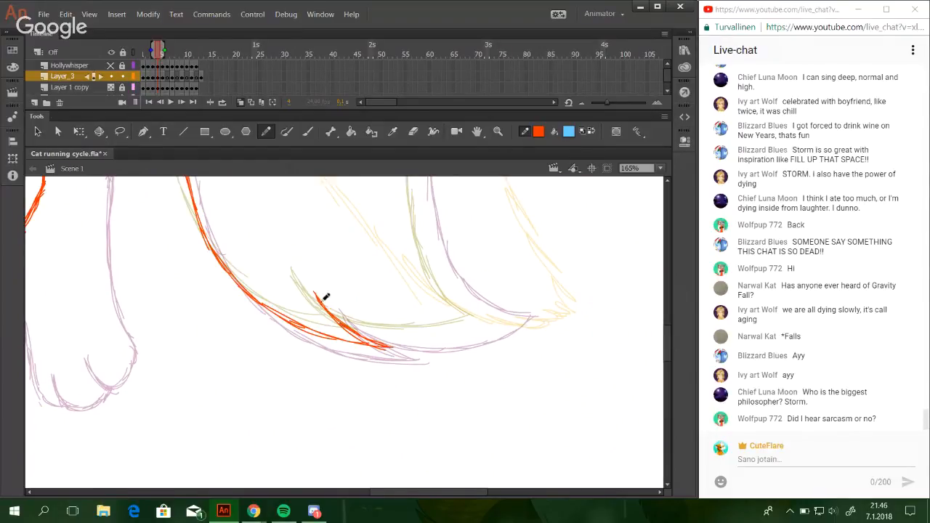
Draw the curved underside of the tail tip from the fur tuft to the tail's end point.
left_click_drag(324, 297, 388, 337)
left_click_drag(340, 315, 426, 338)
left_click_drag(362, 327, 466, 336)
left_click_drag(404, 336, 486, 329)
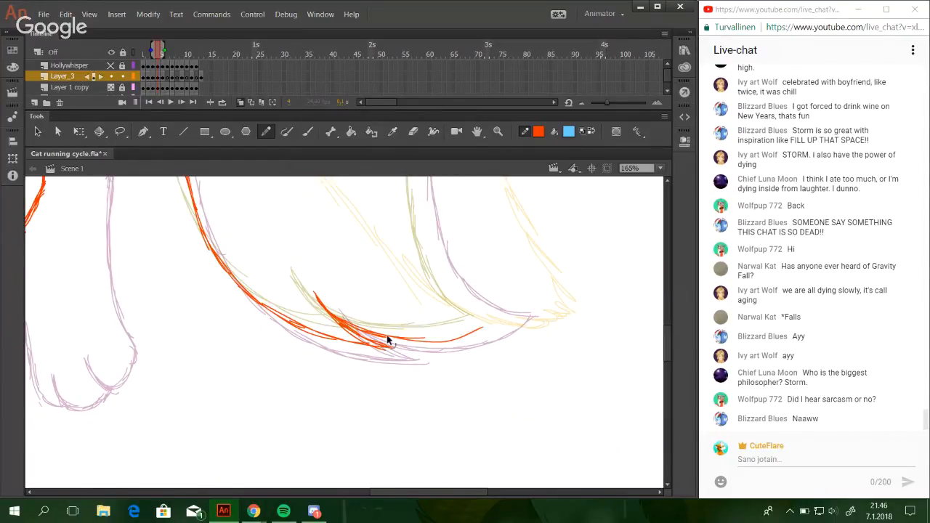
key("ctrl+z")
Draw the tail's outer edge between the tip and the arch to close the tail outline.
key("ctrl+z")
mouse_move(368, 331)
left_mouse_down()
mouse_move(449, 337)
mouse_move(478, 331)
left_mouse_up()
left_click_drag(417, 341, 501, 316)
mouse_move(463, 335)
left_mouse_down()
mouse_move(501, 317)
mouse_move(472, 345)
mouse_move(502, 379)
mouse_move(469, 389)
mouse_move(473, 380)
mouse_move(455, 365)
mouse_move(427, 244)
left_mouse_up()
key("space")
key("space")
left_click_drag(437, 306, 425, 204)
key("space")
mouse_move(424, 267)
left_mouse_down()
mouse_move(426, 427)
mouse_move(412, 287)
mouse_move(356, 215)
mouse_move(431, 345)
left_mouse_up()
key("ctrl+z")
key("space")
key("ctrl+z")
left_click_drag(371, 284, 431, 349)
left_click_drag(397, 309, 469, 401)
left_click_drag(432, 340, 474, 417)
left_click_drag(458, 380, 498, 453)
Review the whole cat drawing on frame 4, and go to frame 6 on Layer_3.
left_click(660, 168)
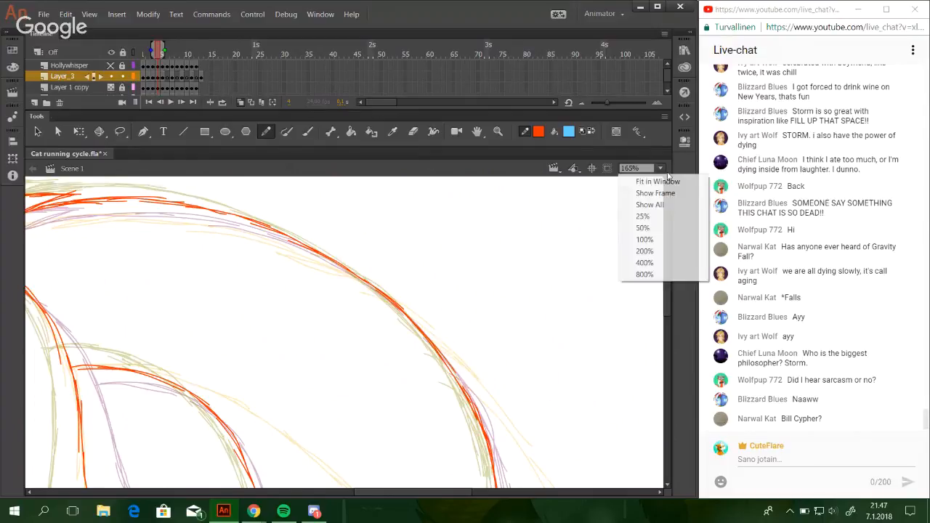
left_click(644, 216)
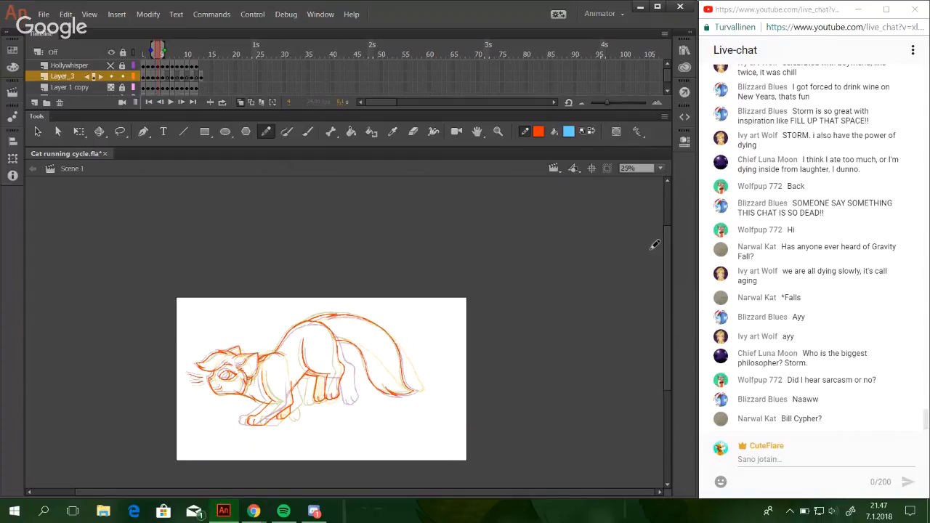
left_click(498, 131)
left_click_drag(183, 309, 400, 469)
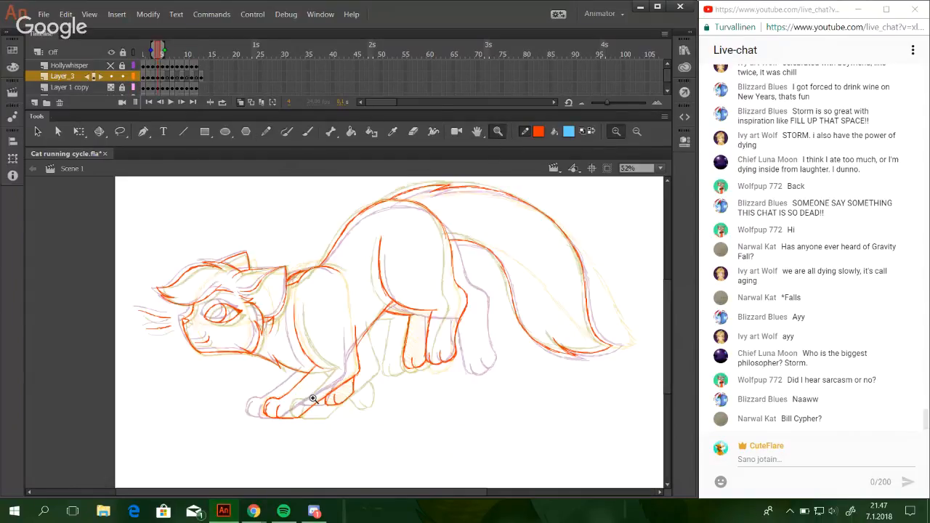
left_click(312, 399)
left_click(266, 131)
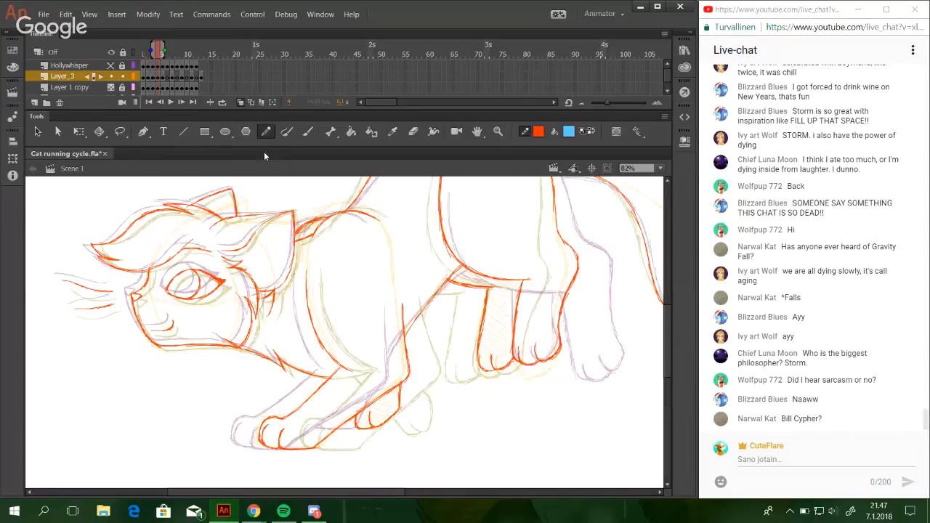
left_click(170, 78)
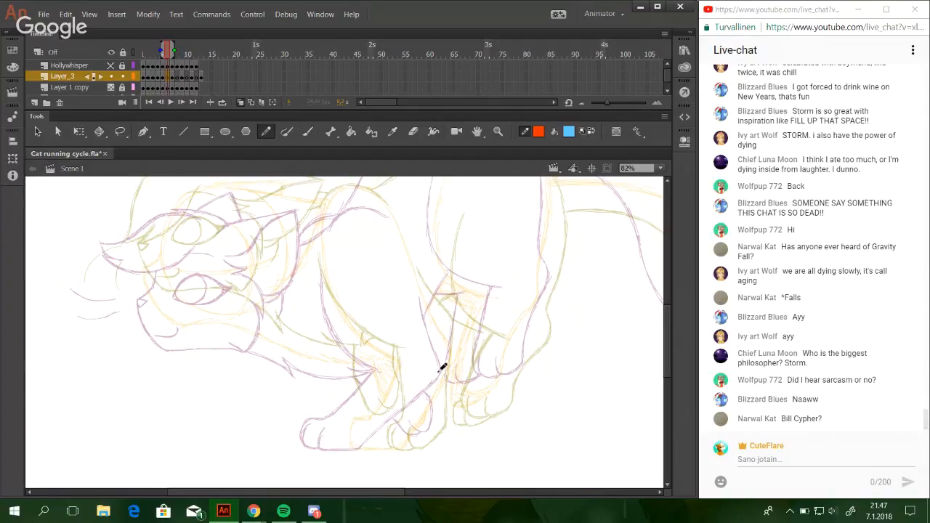
Draw the near thigh's front curve down to the belly on frame 6 and thicken it with repeated strokes.
left_click(498, 132)
left_click_drag(532, 345, 411, 162)
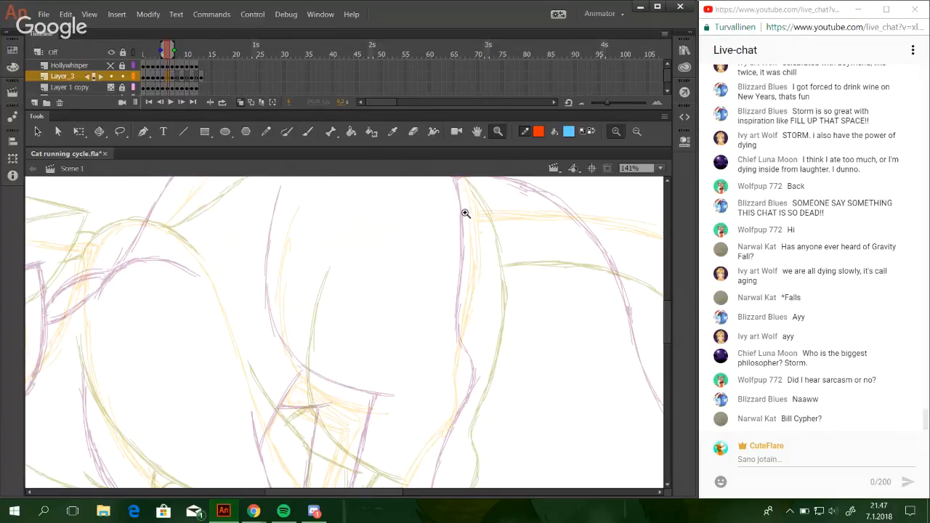
left_click(267, 132)
key("space")
mouse_move(400, 375)
left_mouse_down()
mouse_move(403, 352)
mouse_move(411, 369)
left_mouse_up()
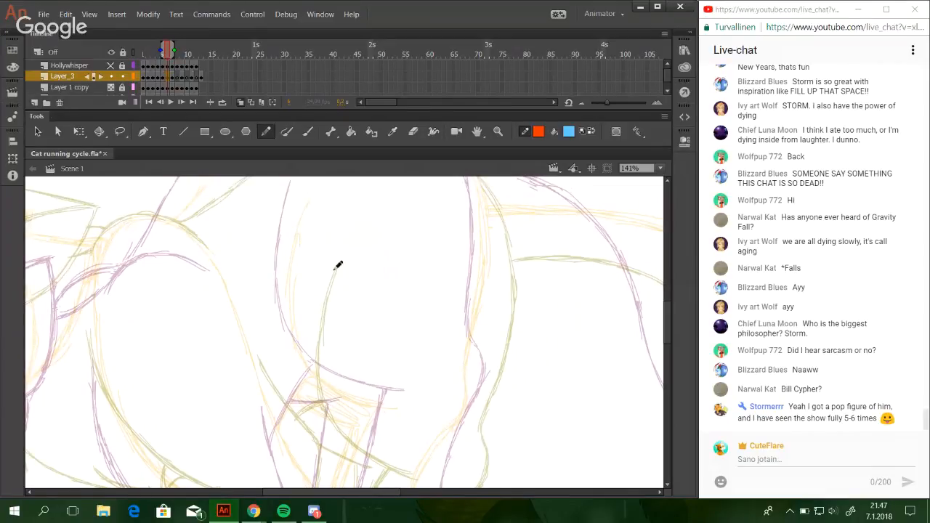
left_click_drag(303, 218, 291, 304)
mouse_move(297, 263)
left_mouse_down()
mouse_move(296, 310)
mouse_move(299, 263)
mouse_move(298, 354)
left_mouse_up()
left_click_drag(292, 294, 314, 379)
mouse_move(295, 340)
left_mouse_down()
mouse_move(346, 392)
mouse_move(308, 345)
mouse_move(365, 405)
left_mouse_up()
left_click_drag(307, 367, 396, 410)
left_click_drag(326, 385, 385, 408)
left_click_drag(308, 369, 326, 382)
left_click_drag(291, 301, 303, 362)
left_click_drag(295, 258, 293, 334)
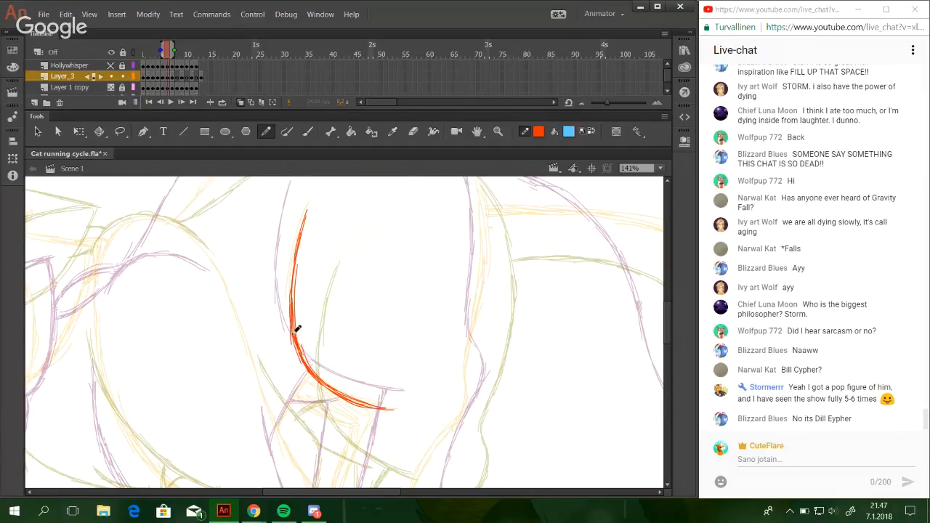
left_click_drag(300, 234, 296, 251)
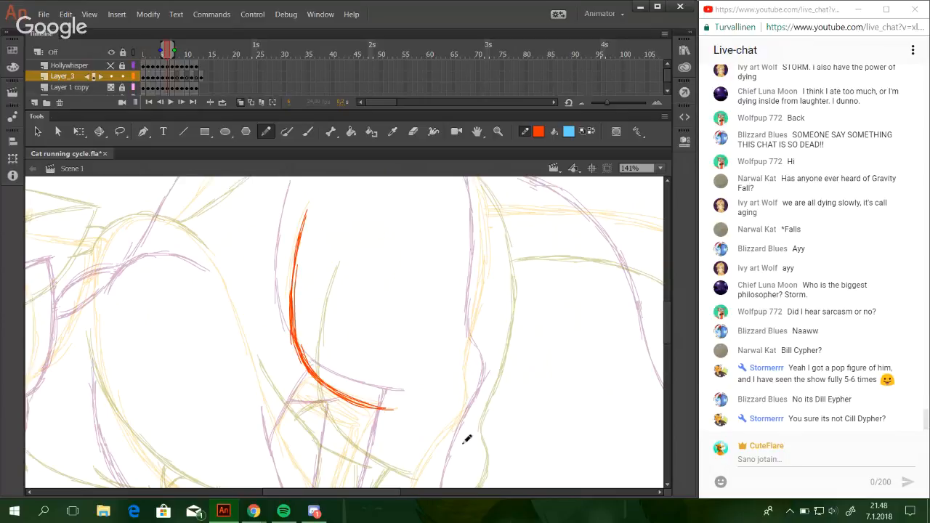
Draw the near front paw's toe line and flat underside back to the heel.
left_click_drag(347, 491, 317, 495)
left_click_drag(667, 338, 665, 377)
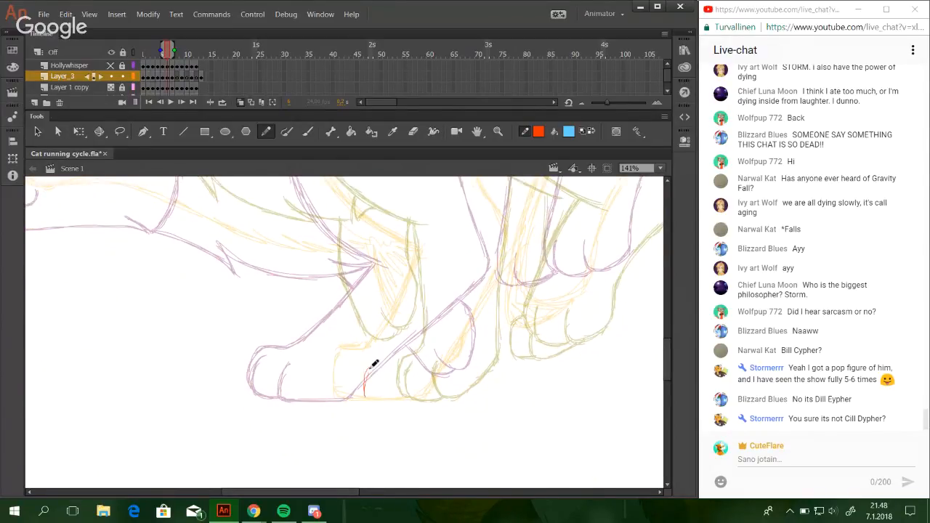
mouse_move(372, 366)
left_mouse_down()
mouse_move(370, 396)
mouse_move(369, 375)
mouse_move(373, 397)
mouse_move(394, 396)
mouse_move(372, 398)
mouse_move(423, 398)
mouse_move(411, 398)
mouse_move(430, 393)
mouse_move(394, 398)
mouse_move(432, 394)
mouse_move(407, 397)
mouse_move(429, 392)
mouse_move(436, 380)
mouse_move(433, 392)
mouse_move(460, 343)
left_mouse_up()
key("ctrl+z")
key("ctrl+z")
key("ctrl+z")
key("ctrl+z")
key("ctrl+z")
key("ctrl+z")
key("ctrl+z")
key("ctrl+z")
Try to draw the near front leg's back edge rising from the paw's heel.
left_click_drag(427, 396, 467, 335)
left_click_drag(439, 379, 484, 314)
left_click_drag(457, 350, 510, 258)
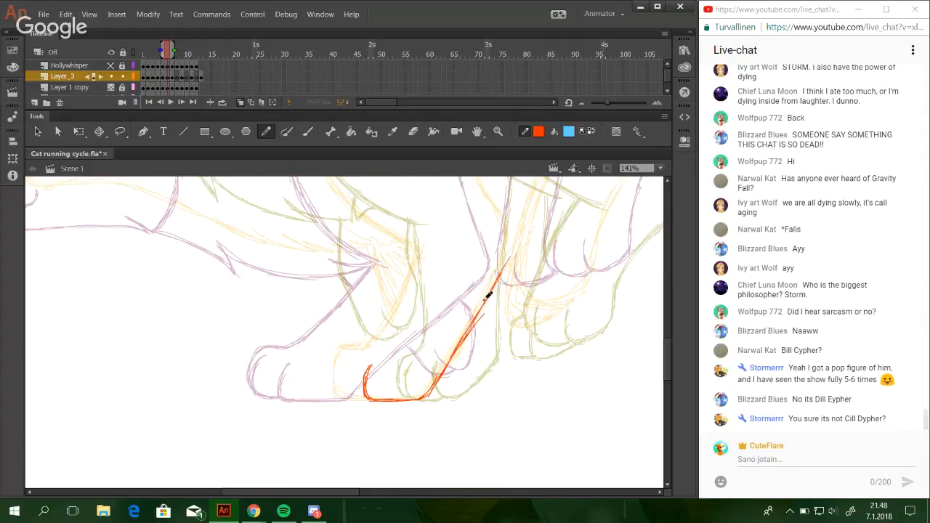
left_click_drag(488, 295, 513, 241)
left_click_drag(453, 354, 515, 237)
key("ctrl+z")
key("ctrl+z")
key("ctrl+z")
key("ctrl+z")
left_click_drag(499, 275, 516, 234)
key("ctrl+z")
key("ctrl+z")
key("ctrl+z")
key("ctrl+z")
key("ctrl+z")
mouse_move(444, 361)
left_mouse_down()
mouse_move(431, 390)
mouse_move(472, 324)
left_mouse_up()
left_click_drag(437, 379, 455, 344)
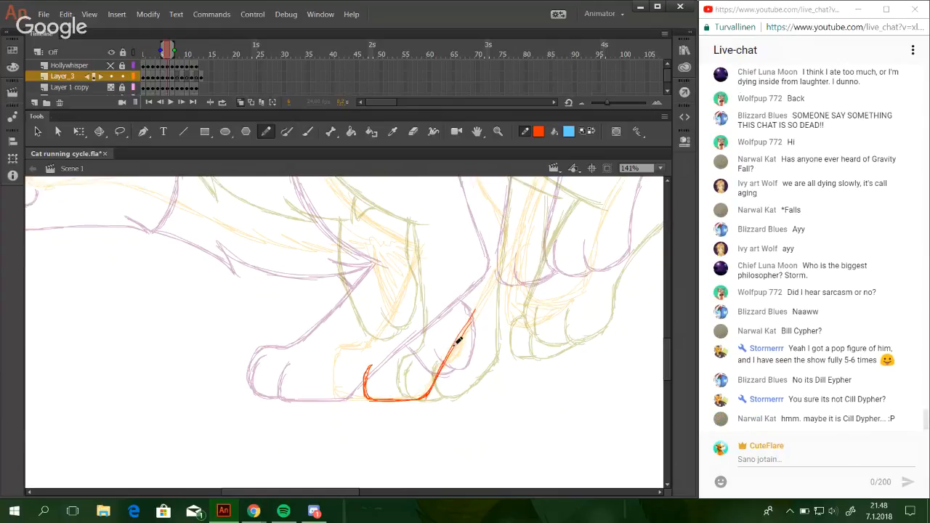
key("ctrl+z")
key("ctrl+z")
Redraw the near front leg's back edge in a straight slant from the heel toward the elbow.
left_click_drag(427, 396, 469, 329)
left_click_drag(438, 378, 466, 325)
left_click_drag(442, 369, 496, 281)
left_click_drag(473, 318, 516, 240)
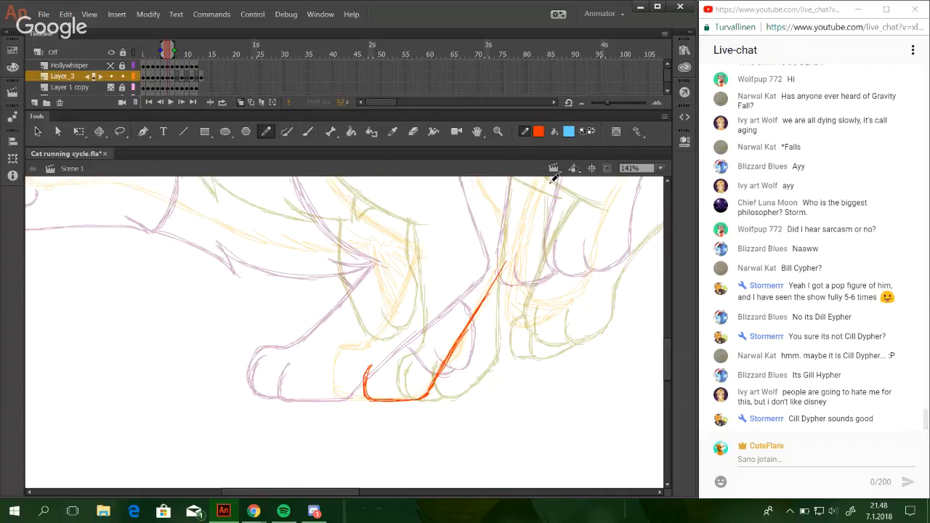
Draw the near shoulder's front curve, sweeping down across the chest to the top of the front leg.
left_click_drag(668, 363, 658, 338)
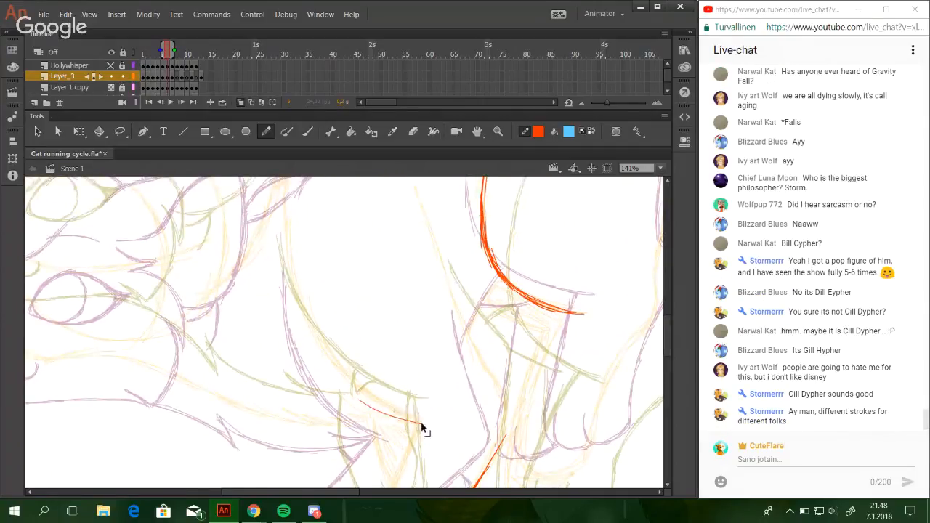
mouse_move(388, 409)
left_mouse_down()
mouse_move(429, 427)
mouse_move(368, 384)
mouse_move(322, 335)
mouse_move(308, 298)
mouse_move(299, 304)
left_mouse_up()
key("ctrl+z")
key("ctrl+z")
key("ctrl+z")
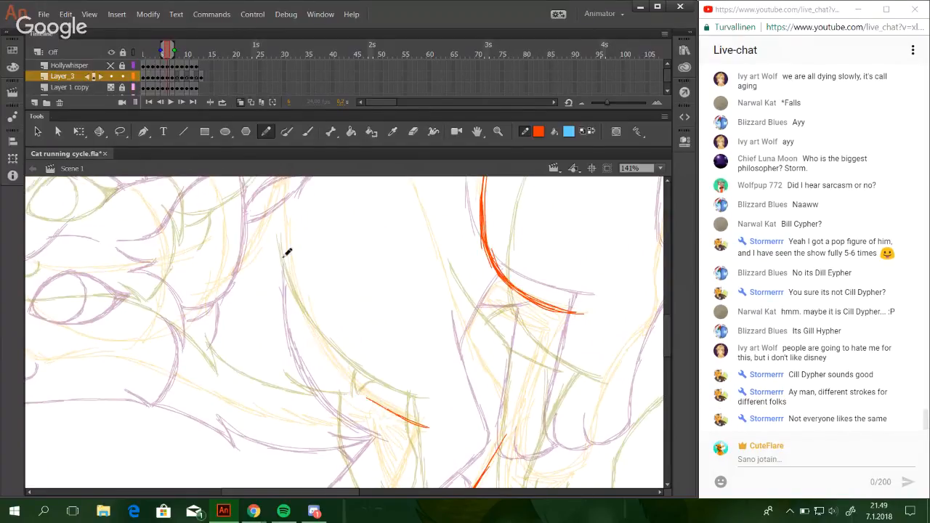
mouse_move(282, 257)
left_mouse_down()
mouse_move(307, 329)
mouse_move(335, 365)
mouse_move(310, 307)
mouse_move(351, 373)
mouse_move(401, 411)
mouse_move(370, 388)
mouse_move(377, 397)
left_mouse_up()
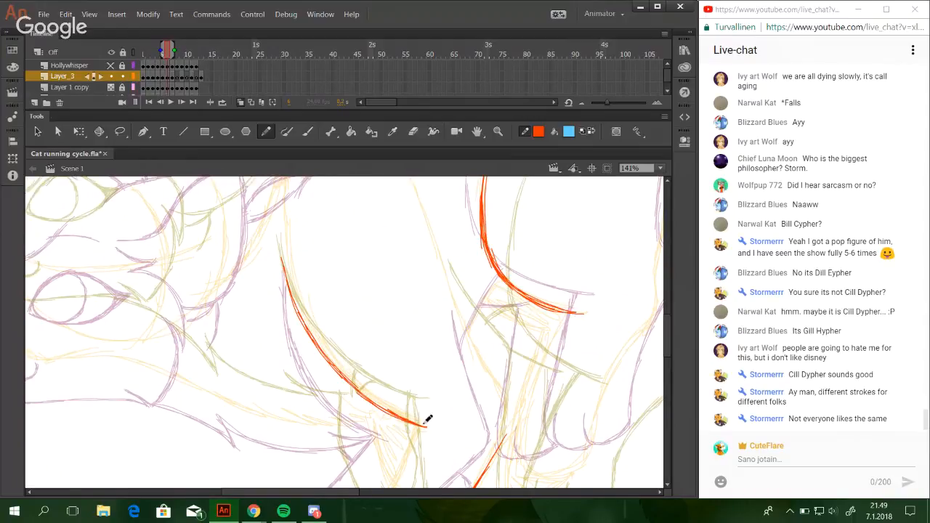
left_click_drag(267, 246, 286, 264)
key("Delete")
left_click_drag(268, 247, 304, 285)
key("Delete")
Draw the near front paw's foremost toe with its rounded front and underside.
scroll(462, 363, "down", 5)
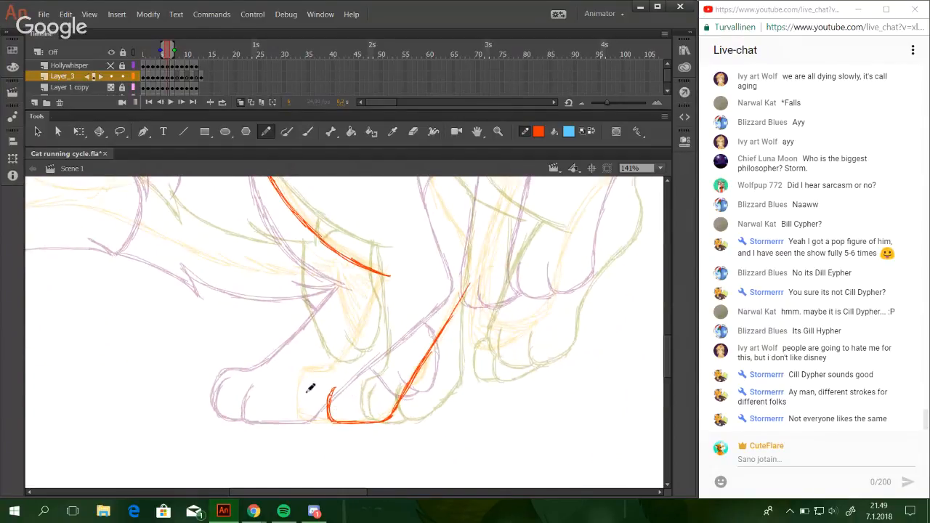
mouse_move(307, 384)
left_mouse_down()
mouse_move(304, 418)
mouse_move(302, 401)
mouse_move(310, 420)
mouse_move(349, 411)
left_mouse_up()
key("ctrl+z")
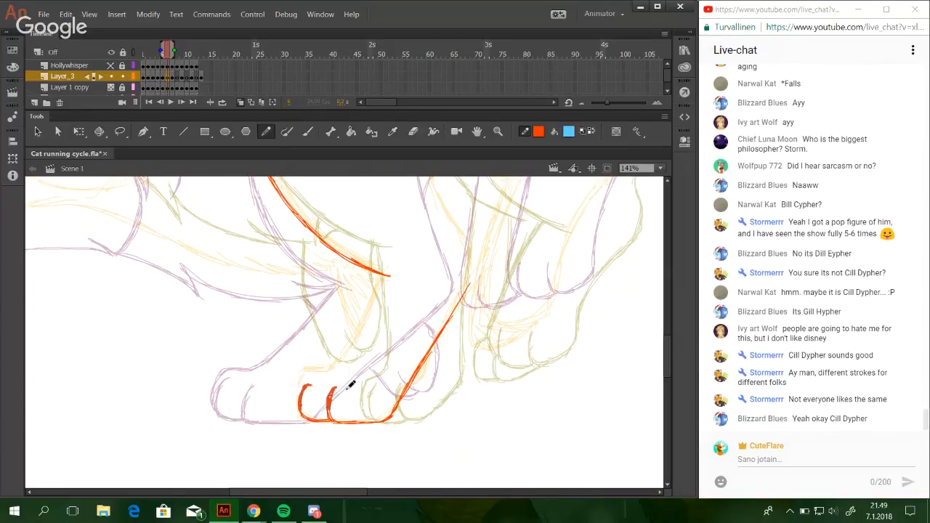
left_click(313, 359, "ctrl")
left_click_drag(299, 385, 300, 409)
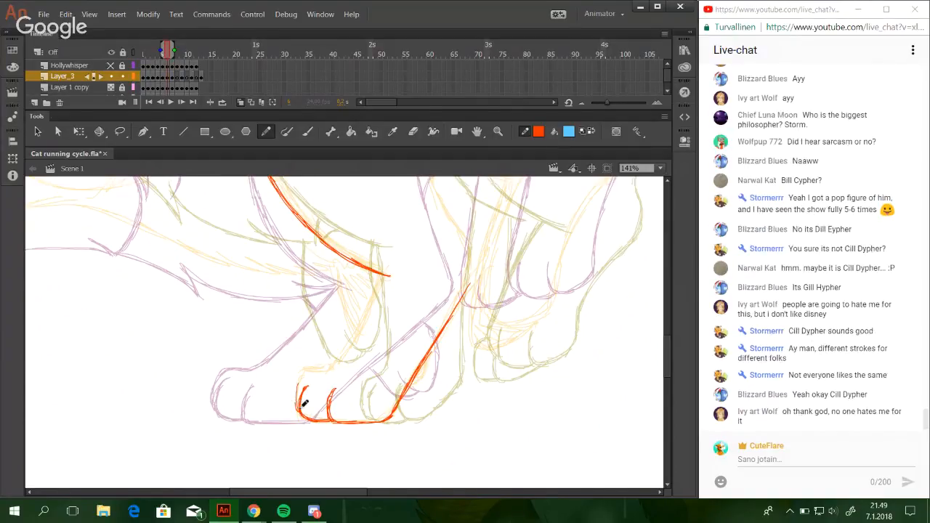
Draw the top of the near front paw and continue the leg's front edge up to the end of the chest curve.
mouse_move(304, 376)
left_mouse_down()
mouse_move(299, 410)
mouse_move(300, 385)
mouse_move(330, 366)
left_mouse_up()
key("ctrl+z")
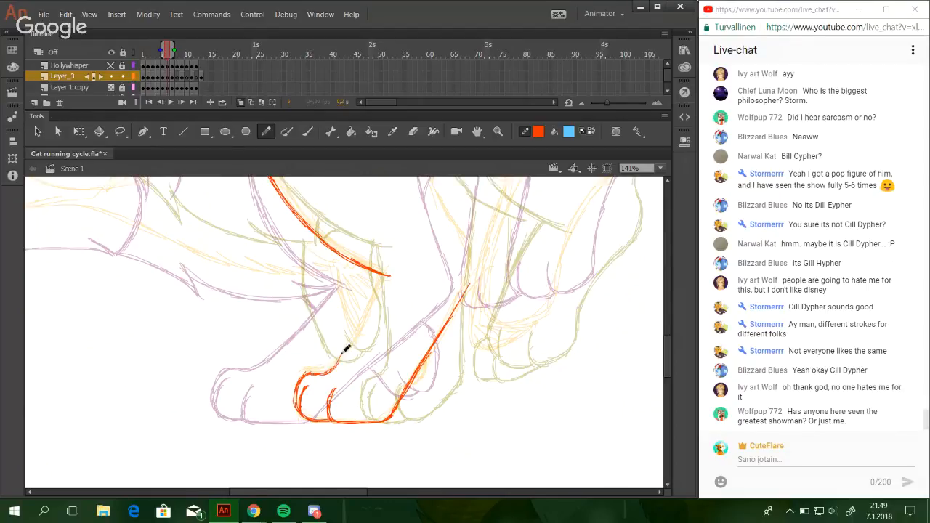
left_click_drag(359, 324, 337, 363)
mouse_move(380, 285)
left_mouse_down()
mouse_move(343, 358)
mouse_move(358, 327)
mouse_move(346, 351)
left_mouse_up()
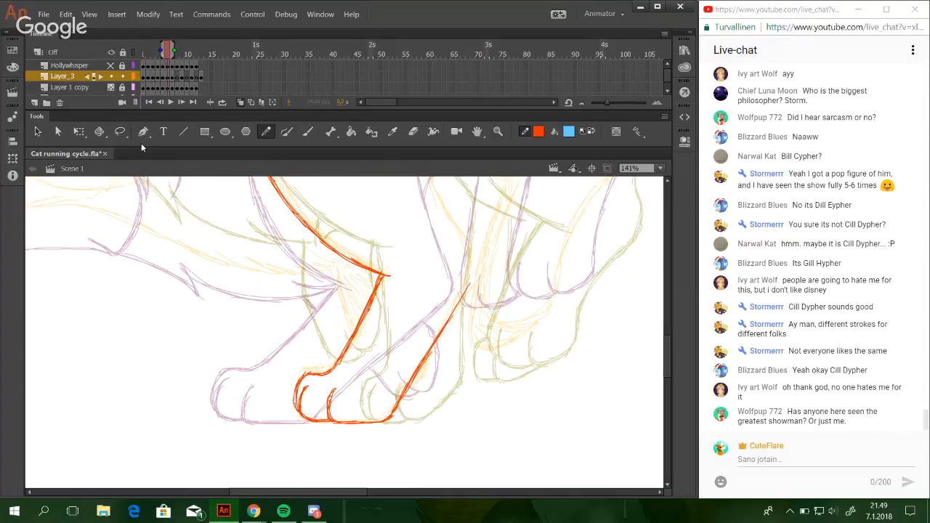
Select the back edge of the near front leg and nudge it slightly forward, toward the toes.
key("l")
mouse_move(354, 424)
left_mouse_down()
mouse_move(366, 462)
mouse_move(459, 272)
mouse_move(339, 345)
left_mouse_up()
key("Left")
key("Left")
key("Left")
key("Left")
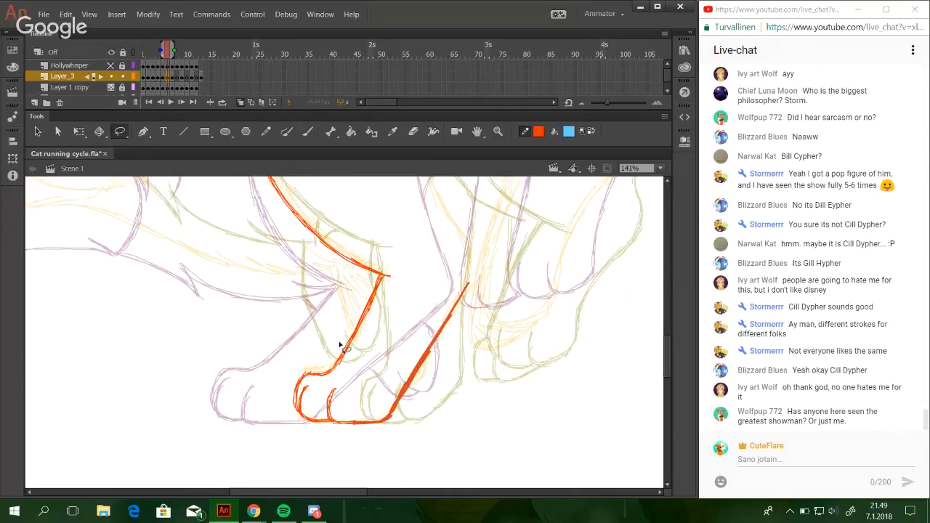
left_click(476, 409)
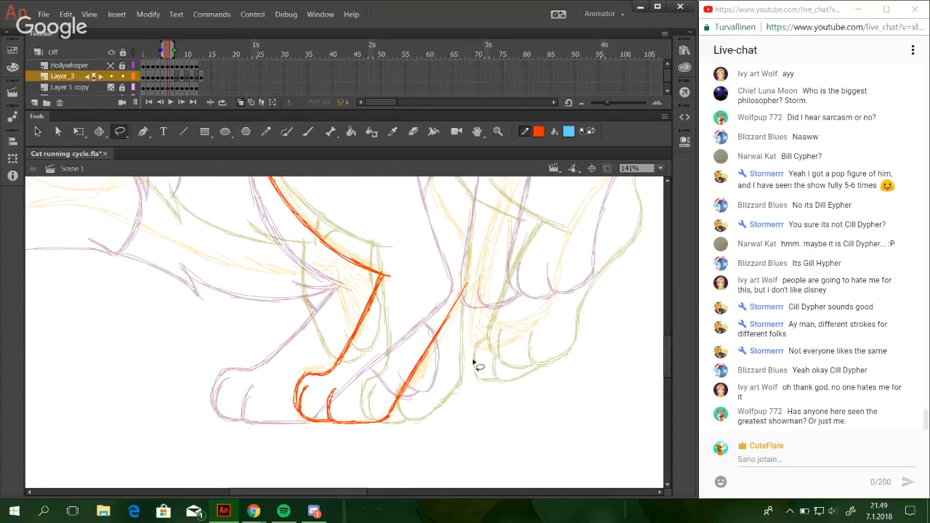
Reselect the lower leg's back edge, skew it slightly so it leans more, and nudge it back a little.
left_click(267, 132)
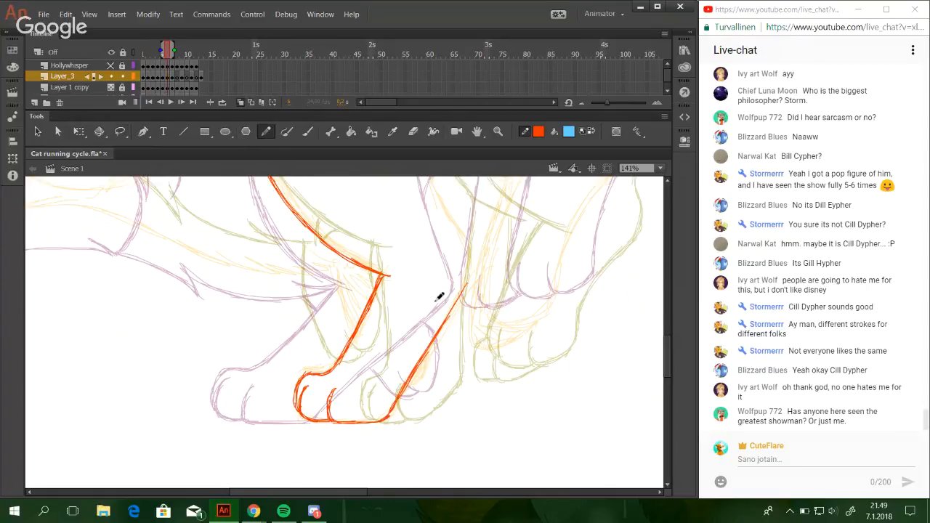
mouse_move(504, 329)
left_mouse_down()
mouse_move(499, 343)
mouse_move(458, 354)
left_mouse_up()
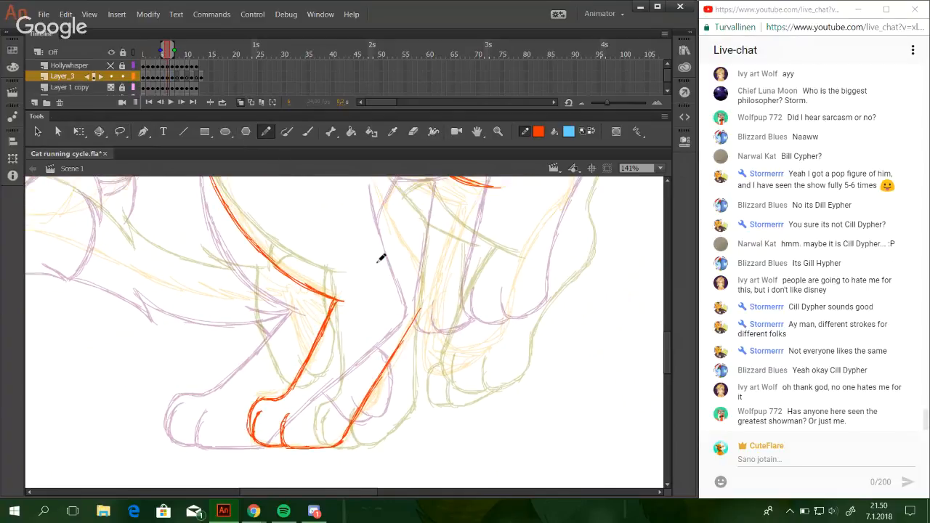
left_click(120, 131)
mouse_move(322, 422)
left_mouse_down()
mouse_move(491, 417)
mouse_move(330, 372)
left_mouse_up()
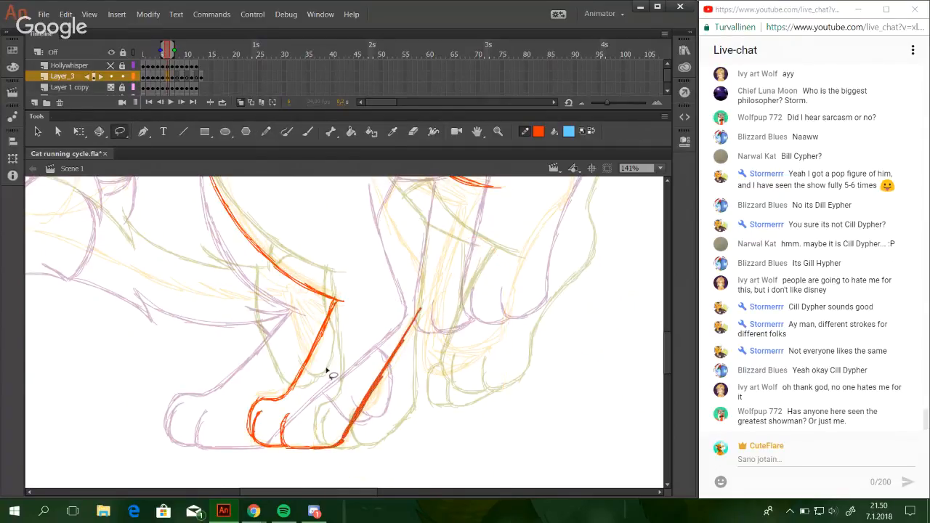
left_click(79, 131)
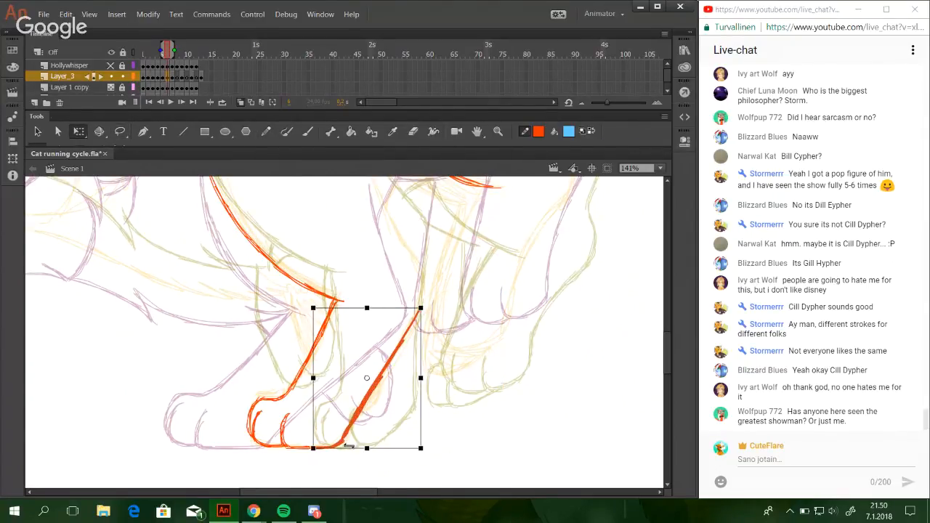
left_click_drag(351, 448, 347, 445)
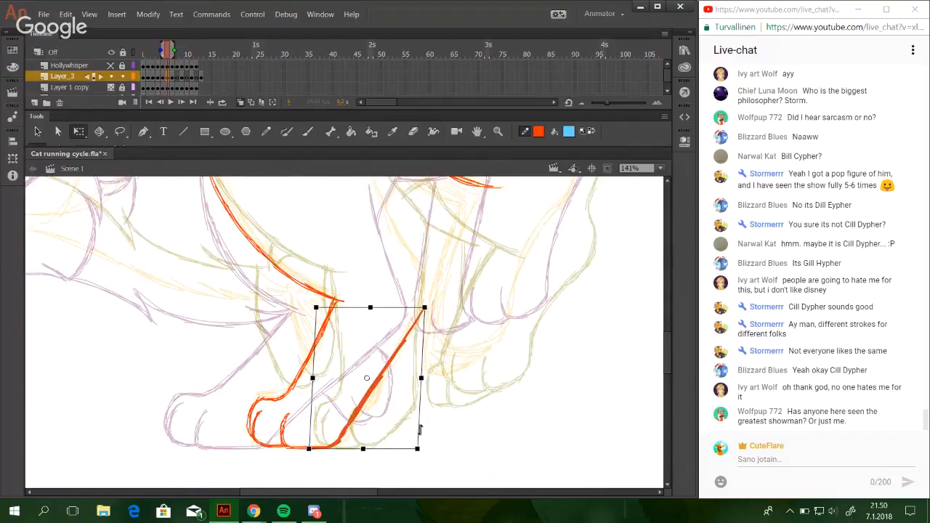
key("Right")
key("Right")
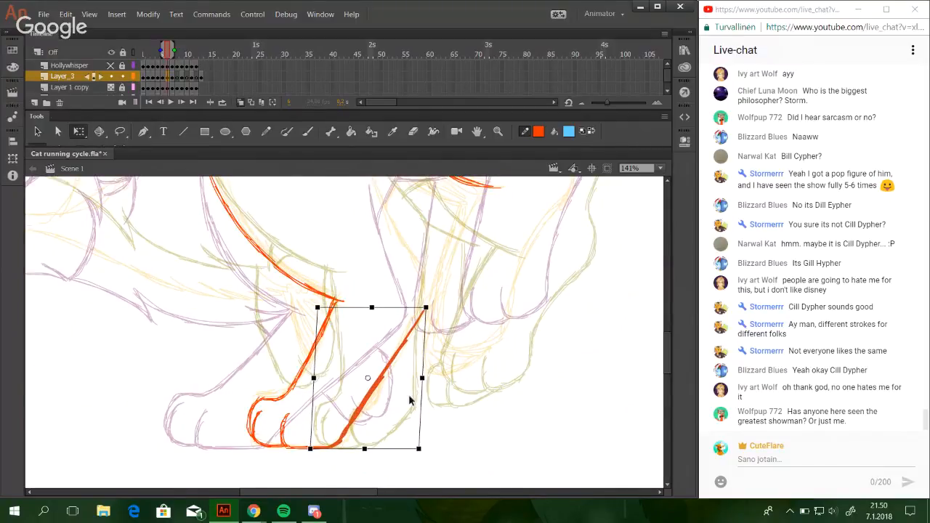
left_click(560, 467)
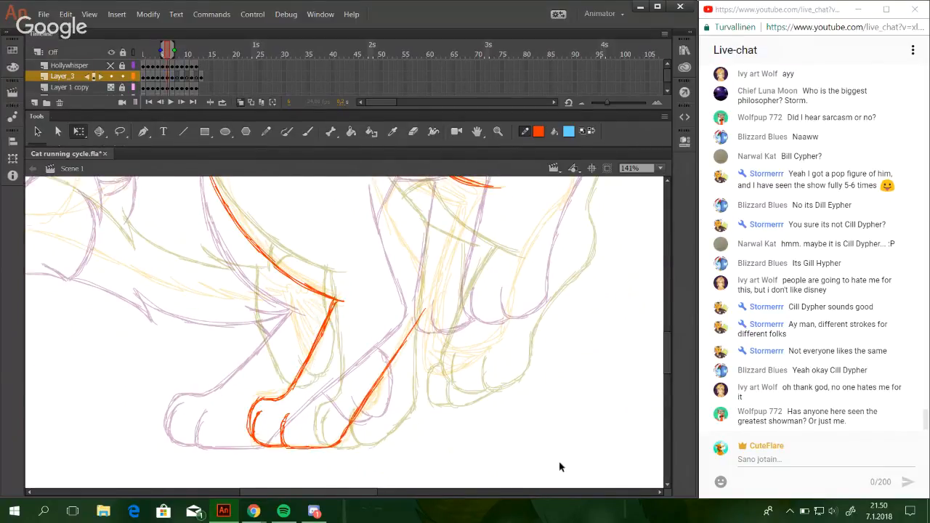
Extend the near front leg's back edge around the elbow and up along the upper arm with short strokes.
key("y")
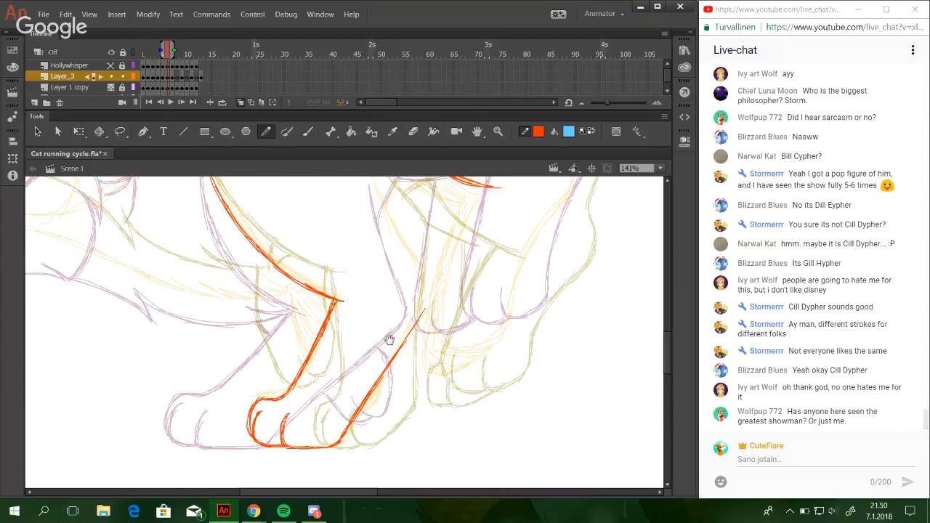
left_click_drag(386, 339, 387, 359)
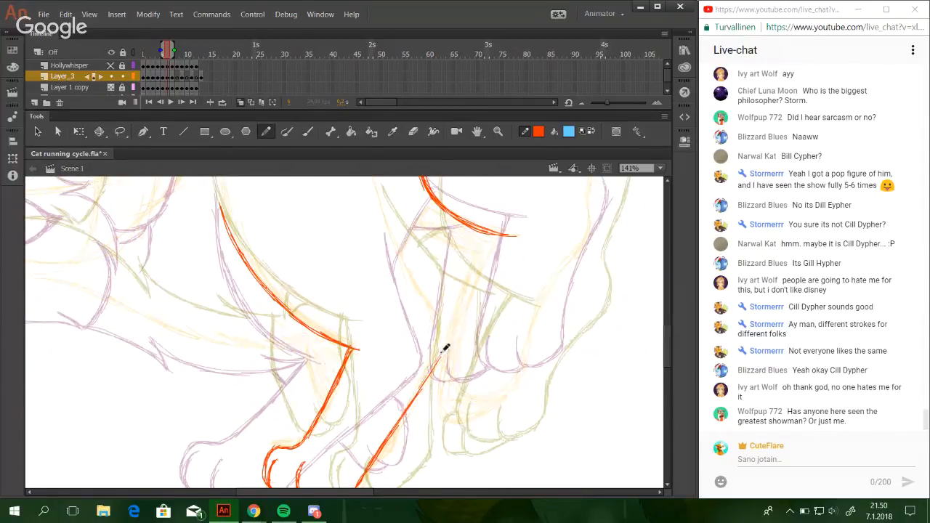
left_click_drag(428, 376, 445, 343)
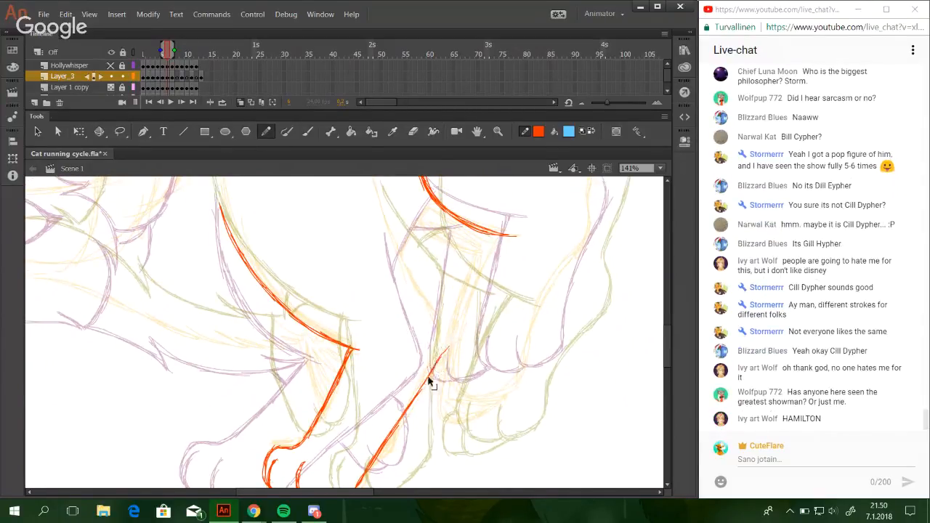
left_click_drag(427, 381, 443, 331)
left_click_drag(422, 287, 444, 331)
mouse_move(409, 267)
left_mouse_down()
mouse_move(436, 320)
mouse_move(423, 299)
left_mouse_up()
left_click_drag(392, 234, 406, 264)
left_click_drag(384, 212, 393, 238)
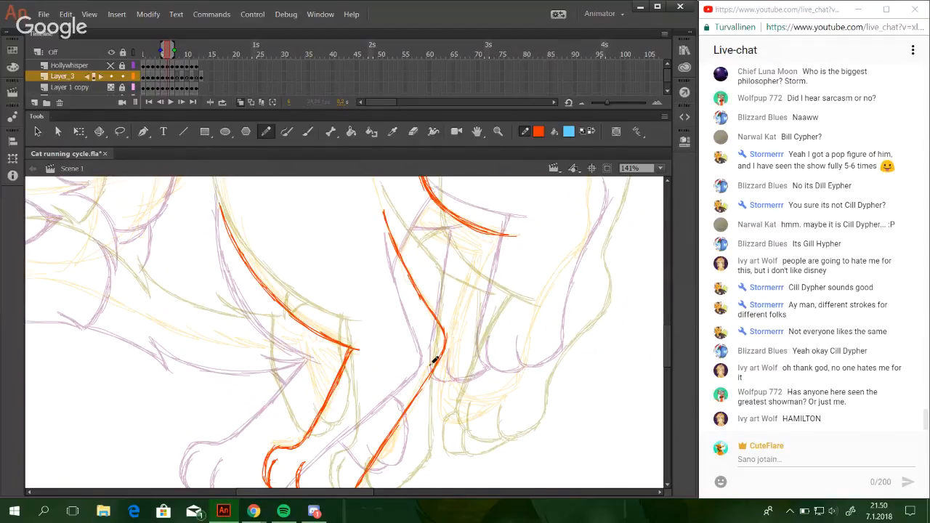
Reinforce the upper arm's back line from its top end down to the elbow.
mouse_move(396, 416)
left_mouse_down()
mouse_move(428, 322)
mouse_move(420, 461)
left_mouse_up()
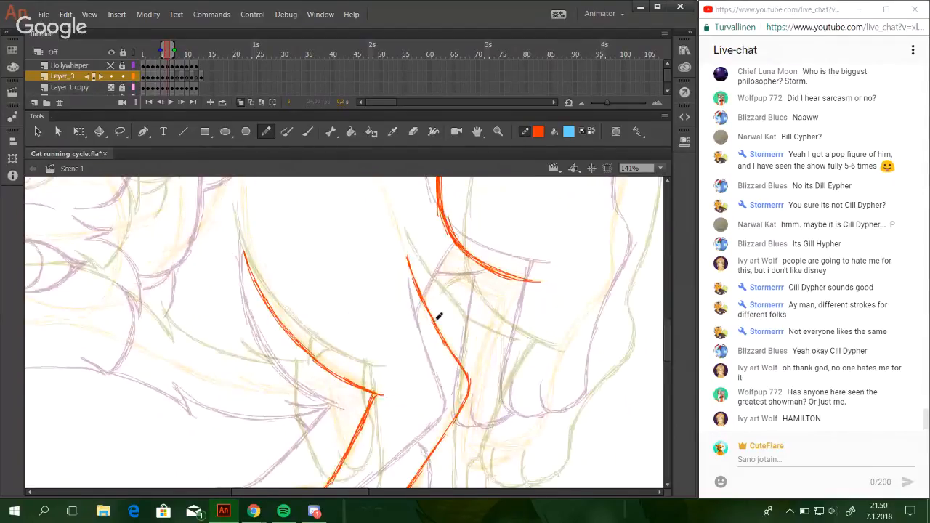
left_click_drag(408, 257, 466, 366)
left_click_drag(440, 312, 474, 372)
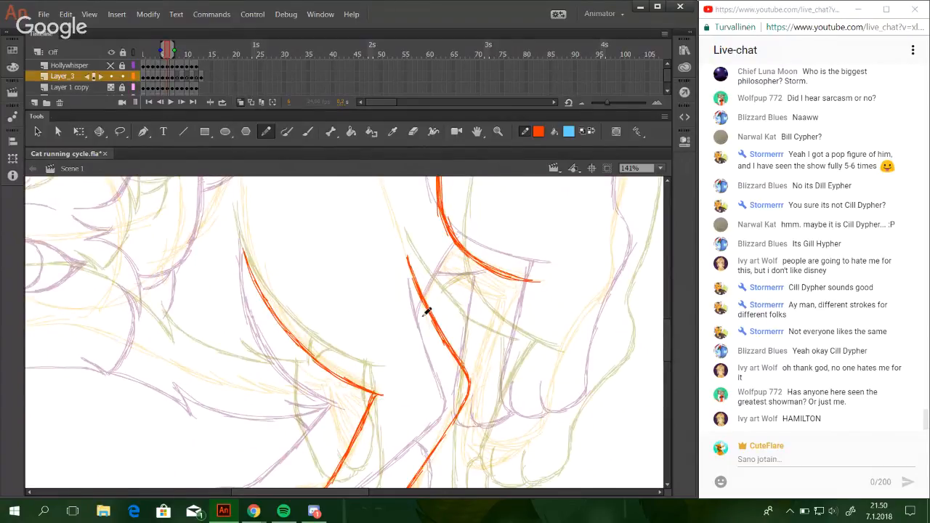
left_click_drag(379, 230, 445, 347)
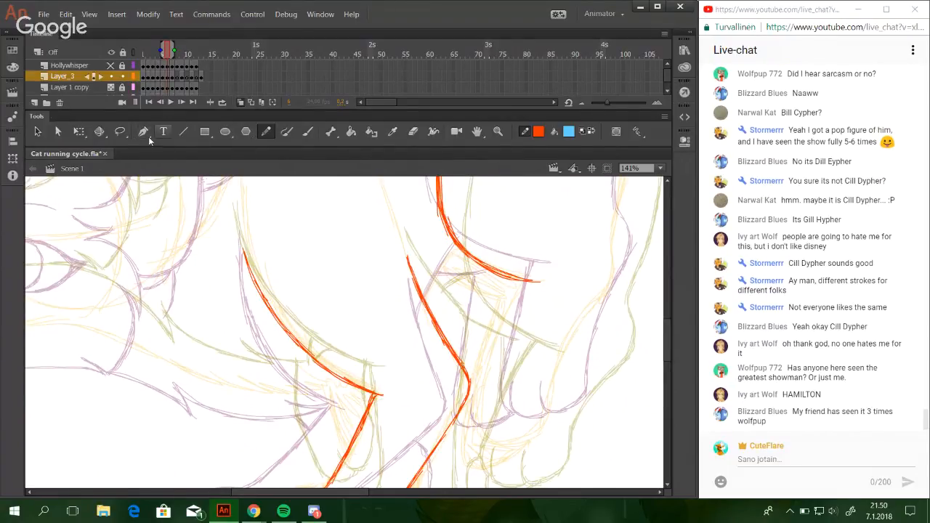
left_click(120, 134)
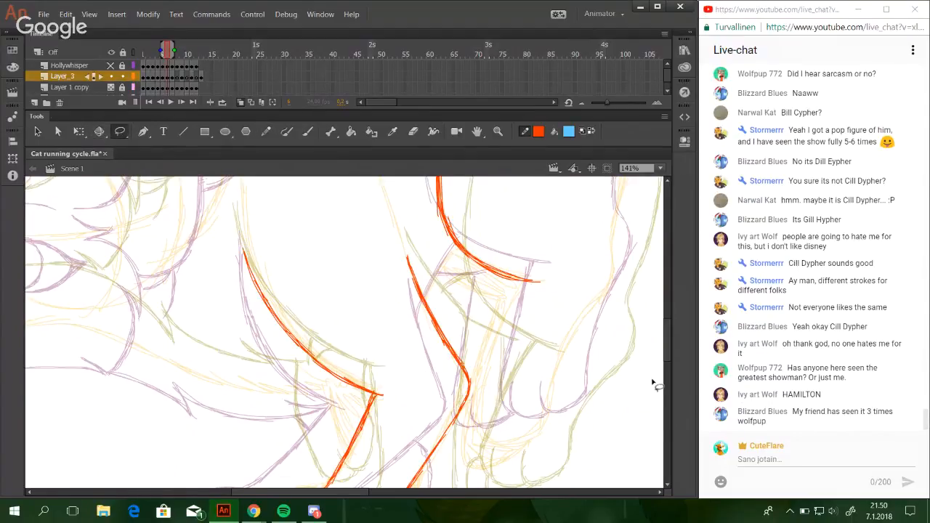
left_click_drag(667, 354, 645, 332)
left_click(266, 131)
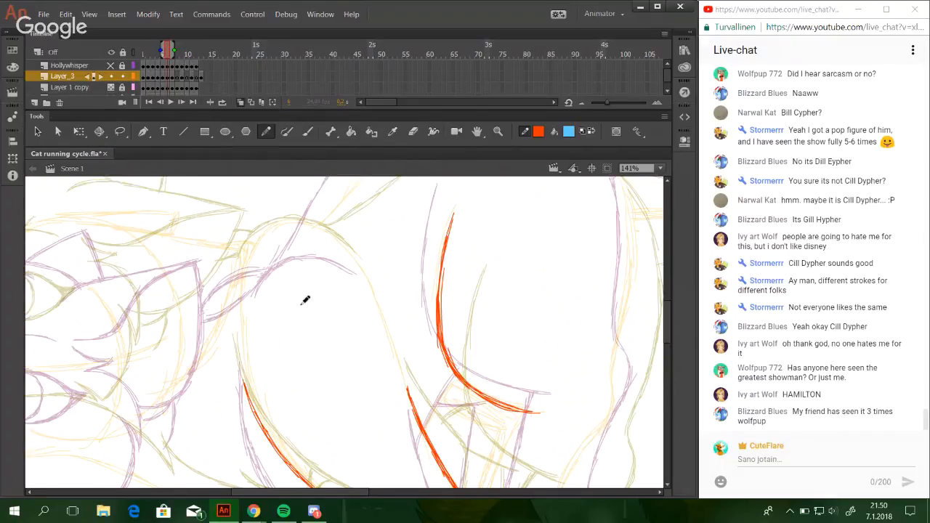
mouse_move(245, 283)
left_mouse_down()
mouse_move(258, 245)
mouse_move(243, 272)
mouse_move(262, 244)
mouse_move(270, 253)
mouse_move(317, 235)
mouse_move(297, 242)
mouse_move(345, 249)
mouse_move(320, 234)
mouse_move(355, 257)
left_mouse_up()
left_click_drag(459, 352, 463, 249)
left_click_drag(447, 312, 495, 380)
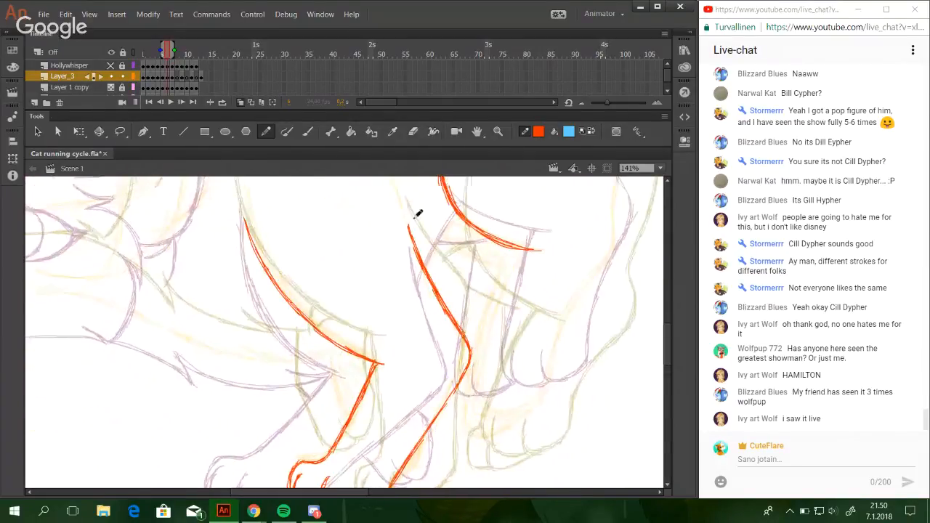
Select the upper arm's back line with the elbow and skew it slightly to adjust its slant.
mouse_move(396, 203)
left_mouse_down()
mouse_move(451, 280)
mouse_move(527, 421)
left_mouse_up()
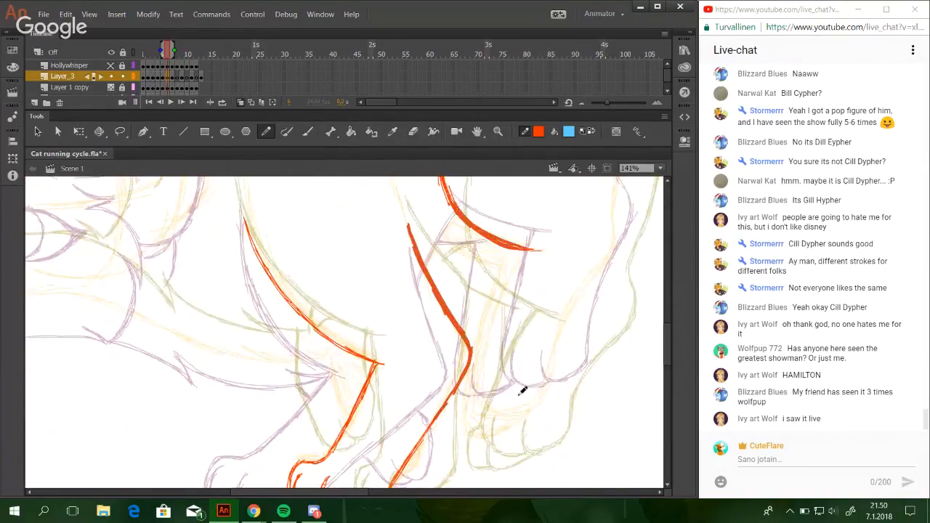
left_click(120, 131)
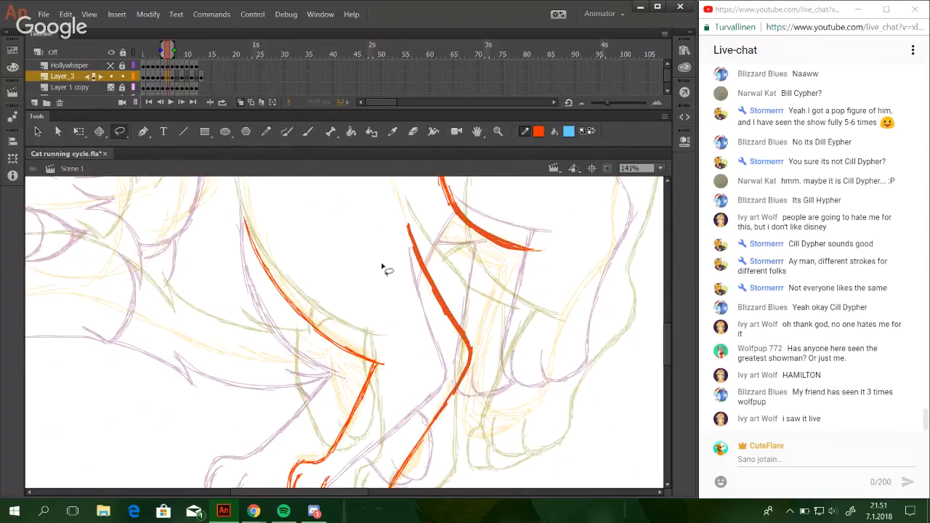
mouse_move(410, 318)
left_mouse_down()
mouse_move(519, 403)
mouse_move(500, 316)
mouse_move(445, 257)
mouse_move(404, 185)
mouse_move(377, 216)
left_mouse_up()
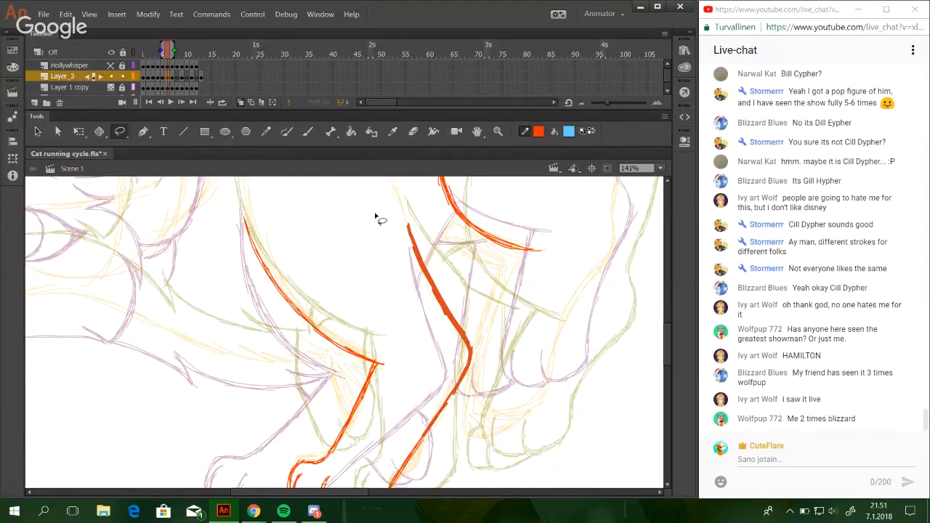
key("q")
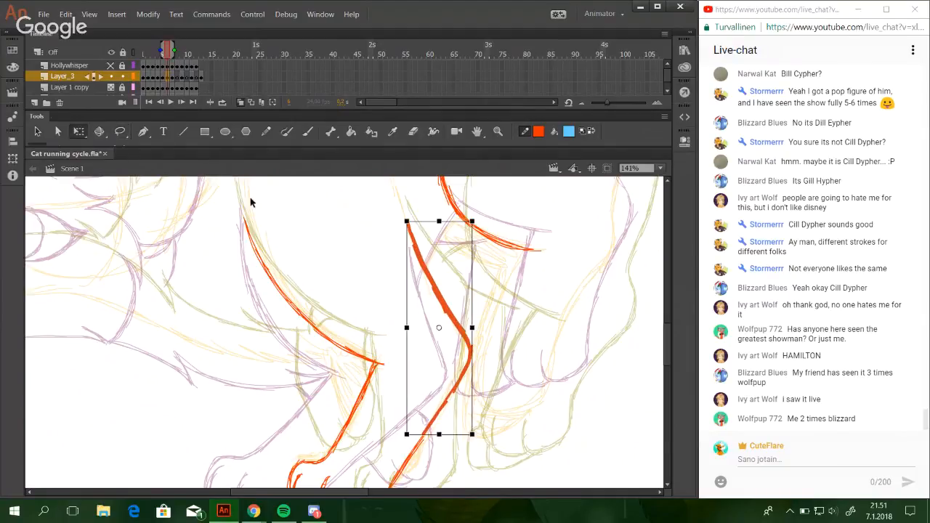
left_click_drag(471, 294, 471, 294)
left_click_drag(454, 434, 450, 434)
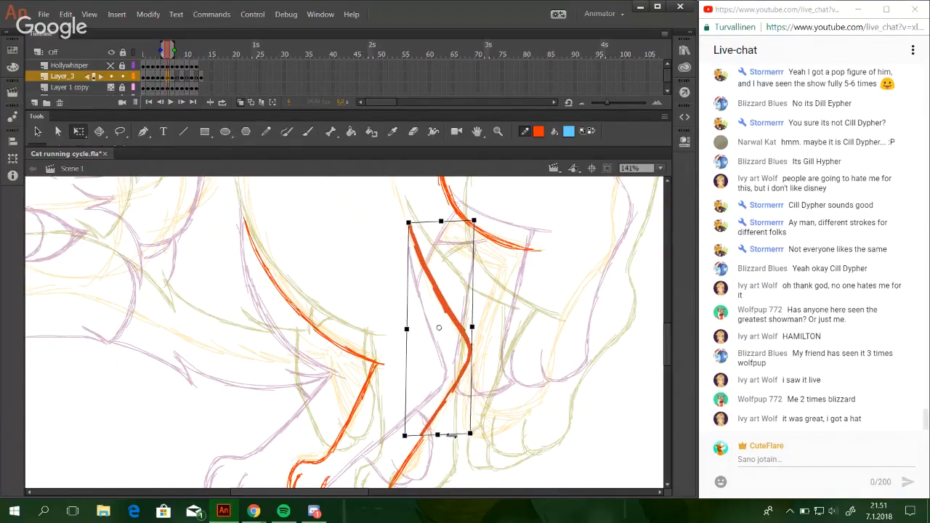
left_click(436, 397)
Delete the back edge section just below the elbow and redraw it as a smooth link to the lower leg line.
left_click_drag(391, 365, 467, 434)
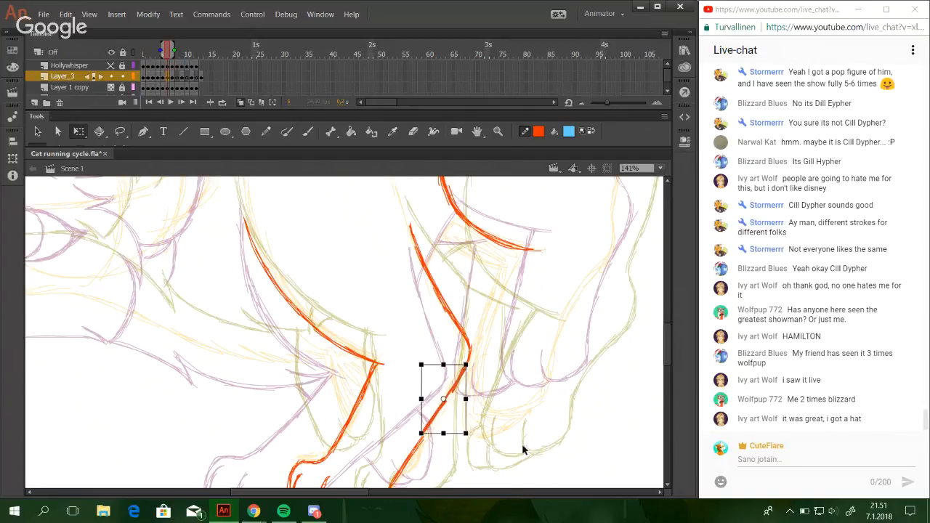
key("Delete")
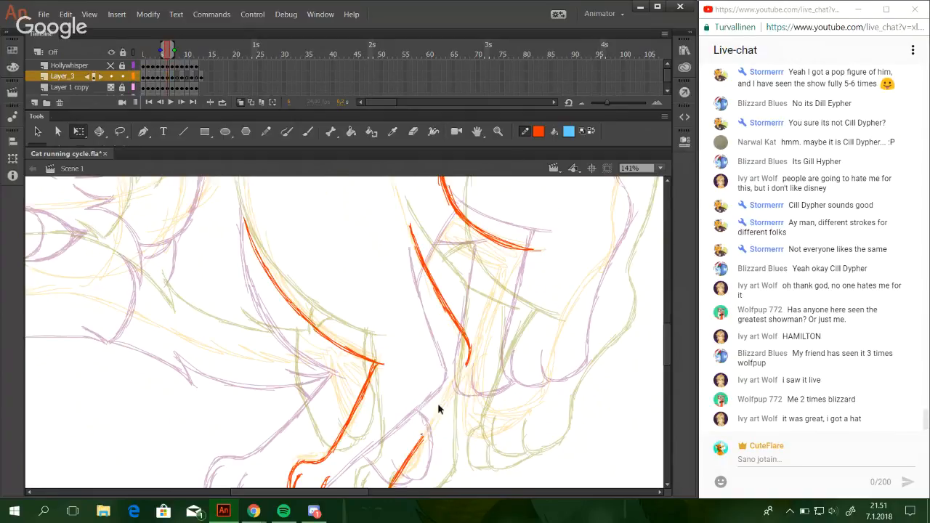
left_click(272, 130)
left_click_drag(432, 431, 449, 391)
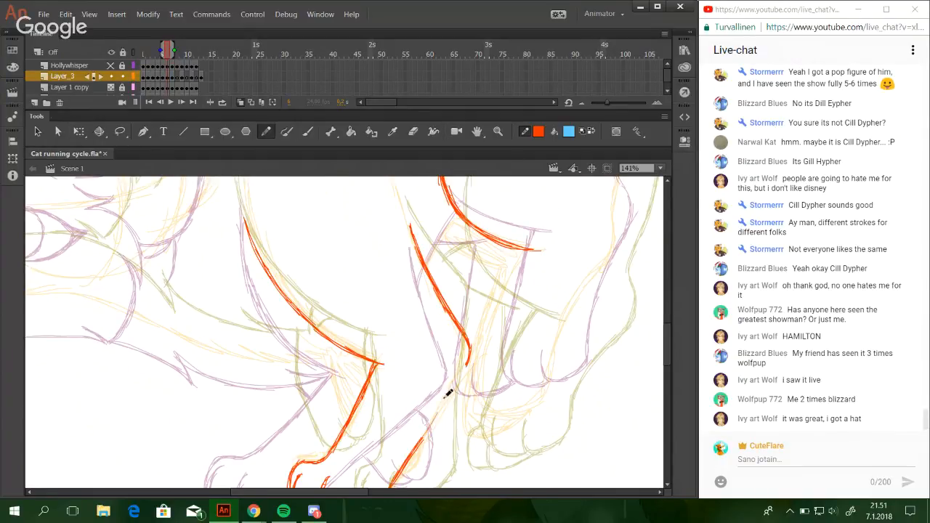
left_click_drag(426, 433, 469, 359)
left_click_drag(445, 406, 469, 342)
Try to draw the first line of the raised far front paw over the yellow sketch.
key("space")
mouse_move(378, 282)
left_mouse_down()
mouse_move(461, 362)
mouse_move(293, 397)
mouse_move(375, 384)
mouse_move(432, 285)
left_mouse_up()
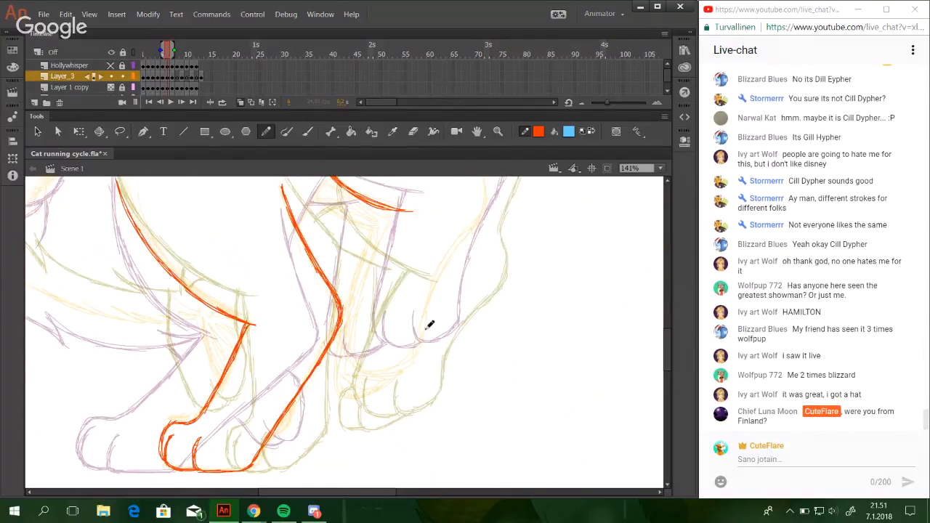
mouse_move(432, 346)
left_mouse_down()
mouse_move(430, 380)
mouse_move(387, 402)
left_mouse_up()
key("ctrl+z")
key("ctrl+z")
left_click_drag(385, 369, 388, 397)
key("ctrl+z")
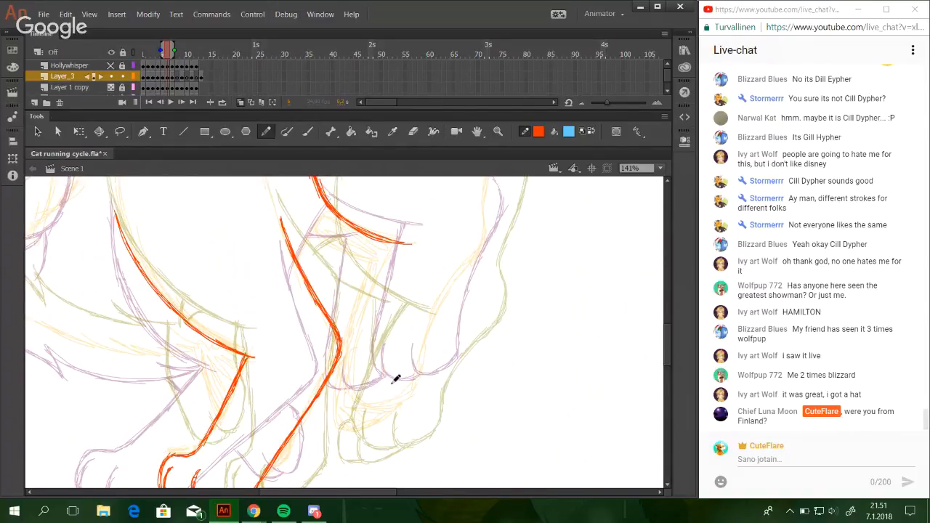
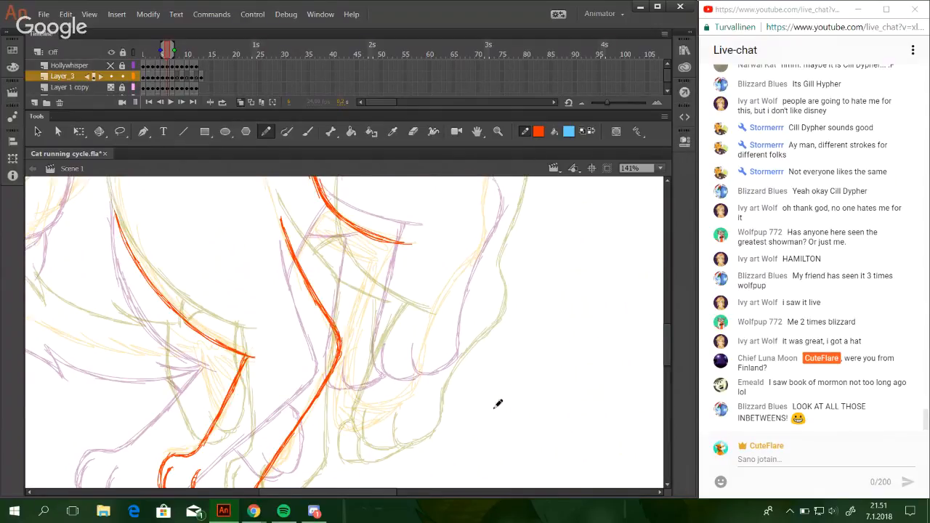
Outline the raised hind paw's underside and heel, and carry the lower leg's back line up towards the hock.
mouse_move(384, 381)
left_mouse_down()
mouse_move(389, 399)
mouse_move(395, 380)
mouse_move(386, 395)
mouse_move(429, 369)
mouse_move(399, 385)
mouse_move(398, 396)
mouse_move(424, 379)
mouse_move(442, 307)
mouse_move(443, 316)
mouse_move(468, 272)
left_mouse_up()
left_click_drag(435, 337, 477, 267)
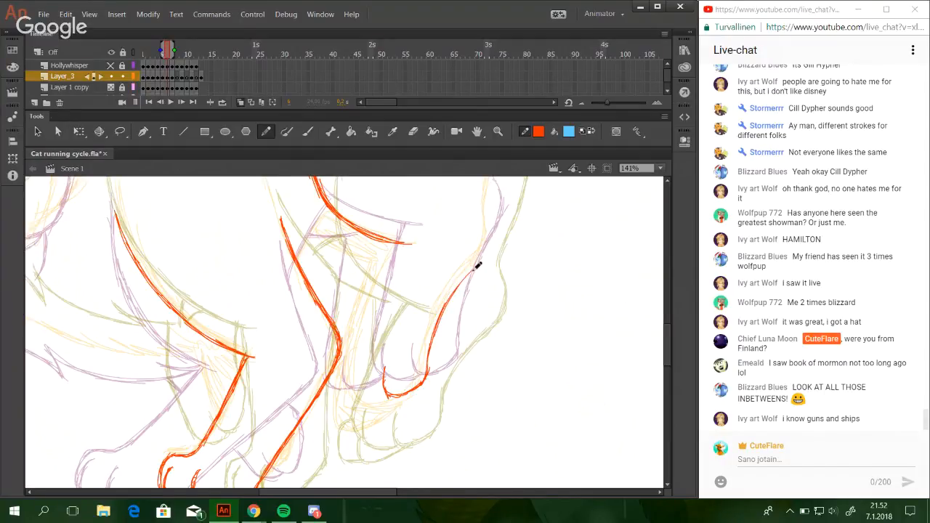
left_click_drag(441, 316, 490, 252)
key("ctrl+z")
left_click_drag(449, 299, 492, 252)
left_click_drag(463, 282, 476, 268)
left_click_drag(445, 305, 492, 251)
key("ctrl+z")
left_click_drag(450, 301, 488, 256)
key("ctrl+z")
mouse_move(458, 287)
left_mouse_down()
mouse_move(491, 240)
mouse_move(488, 194)
mouse_move(488, 316)
mouse_move(511, 414)
left_mouse_up()
key("ctrl+z")
Draw the rising back line from the shoulder hump up along the yellow sketch.
key("space")
left_click_drag(460, 215, 509, 395)
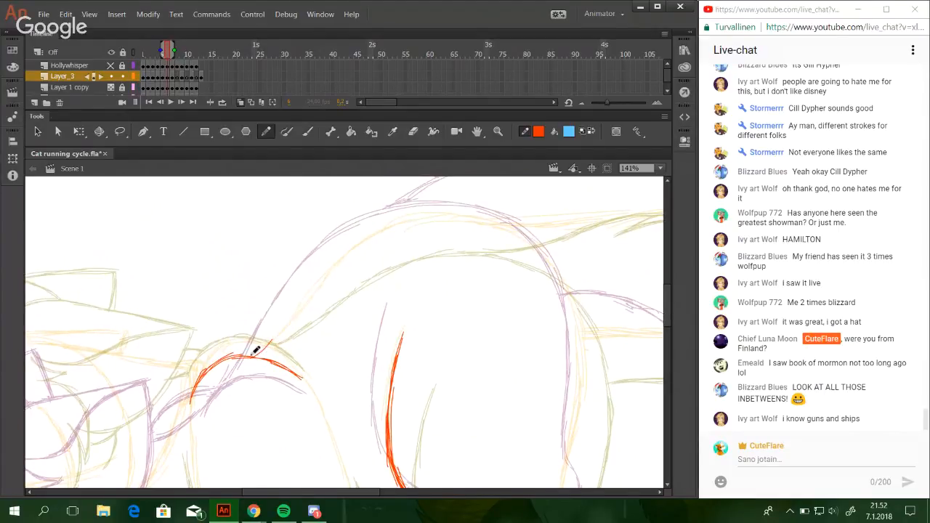
left_click_drag(260, 349, 316, 277)
key("ctrl+z")
left_click_drag(270, 344, 320, 266)
key("ctrl+z")
left_click_drag(282, 333, 332, 263)
key("ctrl+z")
key("ctrl+z")
mouse_move(280, 331)
left_mouse_down()
mouse_move(362, 242)
mouse_move(441, 220)
left_mouse_up()
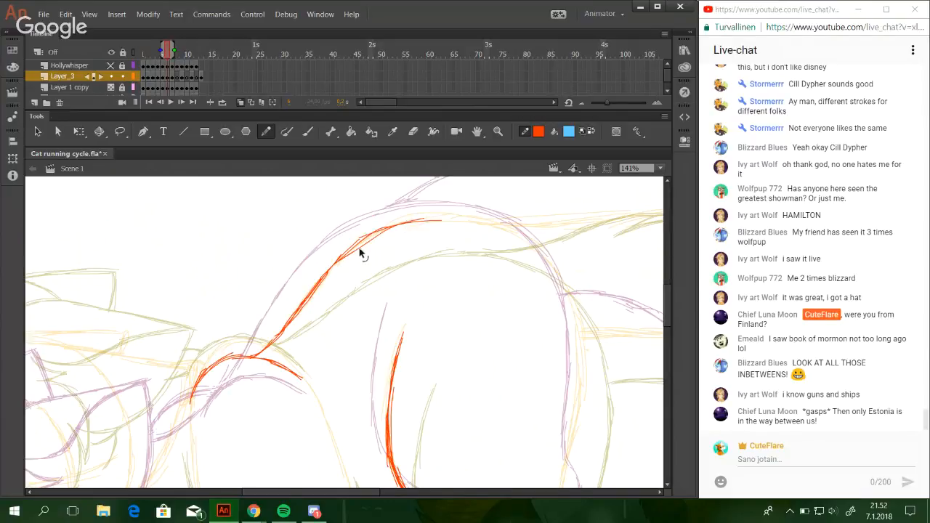
Redraw the upper part of the back line as a smooth curve up to the crest of the arched back.
key("ctrl+z")
key("ctrl+z")
left_click_drag(340, 259, 427, 219)
key("ctrl+z")
left_click_drag(356, 244, 451, 215)
left_click_drag(381, 223, 487, 223)
left_click_drag(422, 216, 503, 224)
key("ctrl+z")
key("ctrl+z")
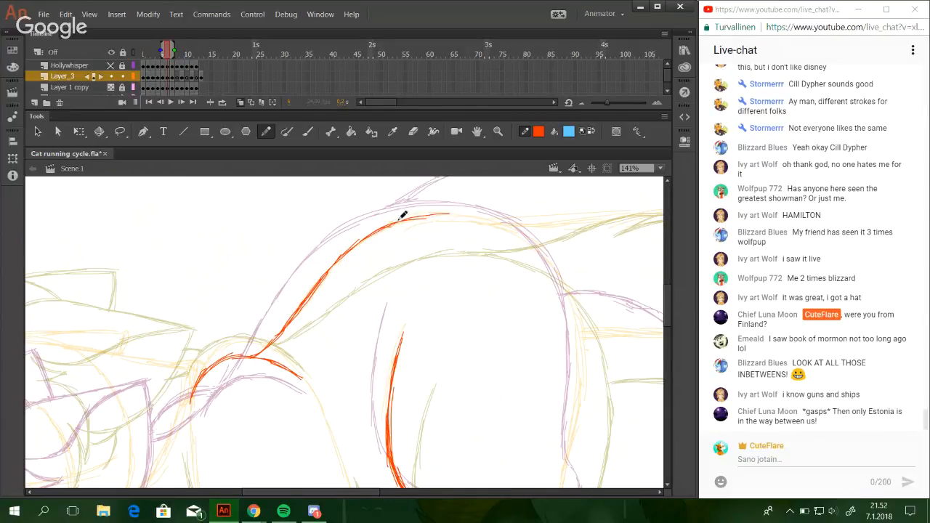
Continue the back line over the crest and down around the top of the hip.
left_click_drag(399, 221, 497, 218)
left_click_drag(426, 215, 518, 226)
key("ctrl+z")
left_click_drag(441, 213, 546, 248)
left_click_drag(502, 221, 571, 297)
mouse_move(523, 234)
left_mouse_down()
mouse_move(571, 297)
mouse_move(564, 287)
left_mouse_up()
key("ctrl+z")
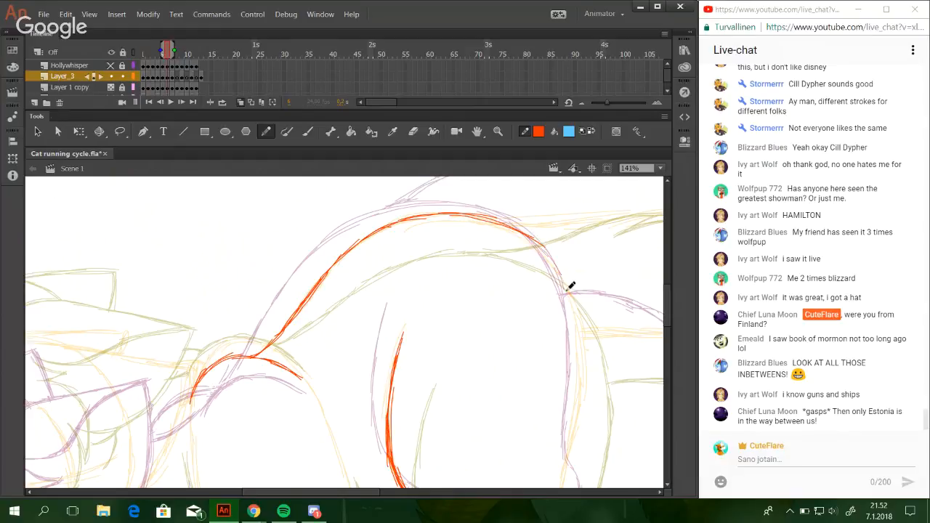
Extend the rump line downwards from the hip along the rear of the body.
left_click_drag(540, 250, 573, 317)
left_click_drag(557, 267, 582, 350)
key("ctrl+z")
key("ctrl+z")
left_click_drag(558, 267, 581, 351)
left_click_drag(561, 269, 582, 380)
mouse_move(612, 349)
left_mouse_down()
mouse_move(530, 211)
mouse_move(484, 186)
left_mouse_up()
key("ctrl+z")
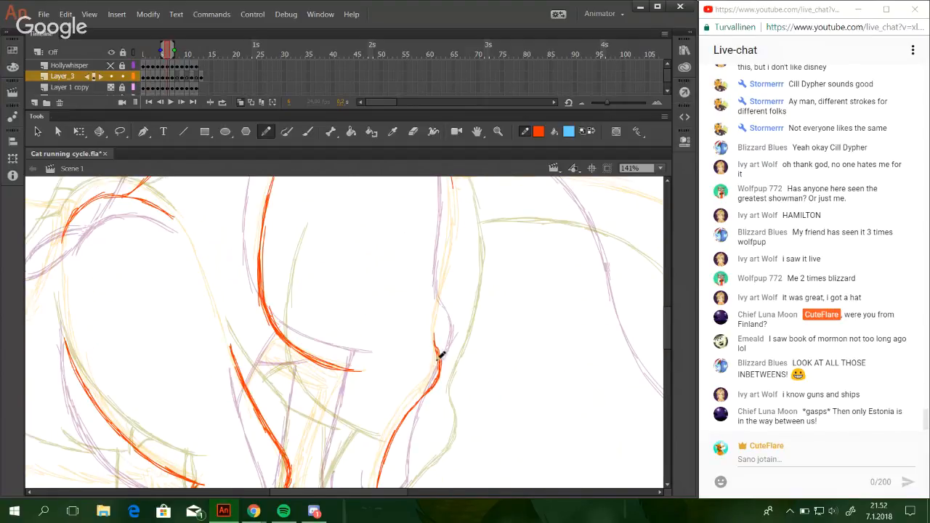
Draw the back of the thigh from the hock up towards the rump.
left_click_drag(440, 354, 444, 279)
left_click_drag(435, 313, 454, 212)
key("ctrl+z")
left_click_drag(434, 318, 458, 226)
left_click_drag(438, 300, 454, 204)
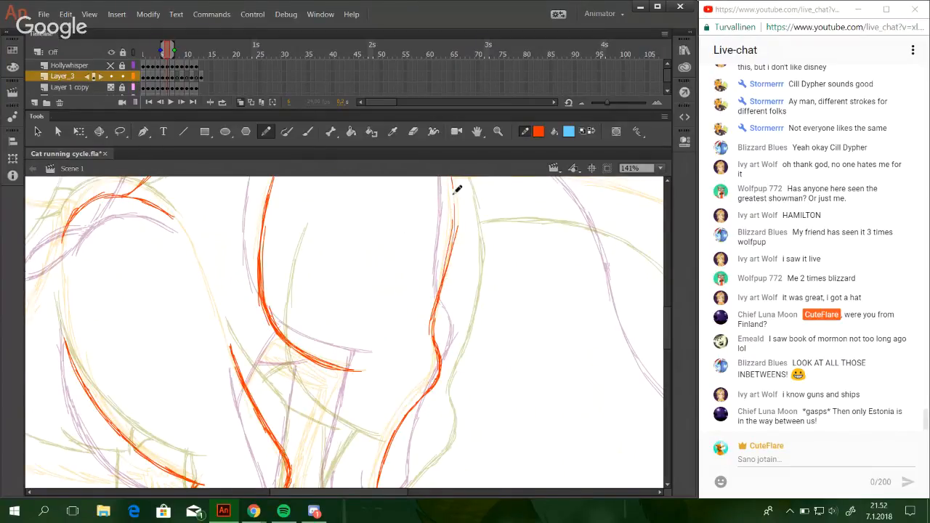
Join the thigh's rear line to the rump curve and reinforce the junction up to the hip.
mouse_move(444, 279)
left_mouse_down()
mouse_move(455, 198)
mouse_move(453, 322)
mouse_move(444, 279)
left_mouse_up()
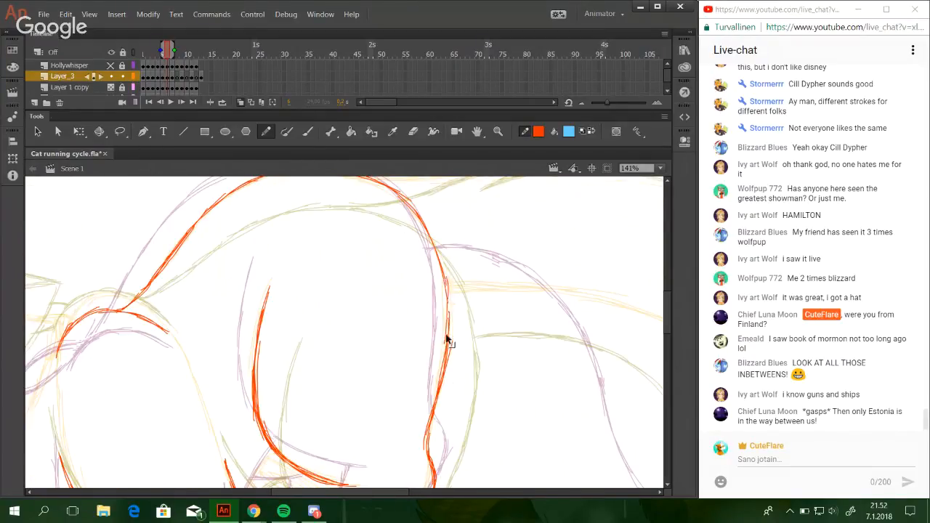
key("ctrl+z")
left_click_drag(448, 334, 445, 270)
left_click_drag(448, 316, 433, 235)
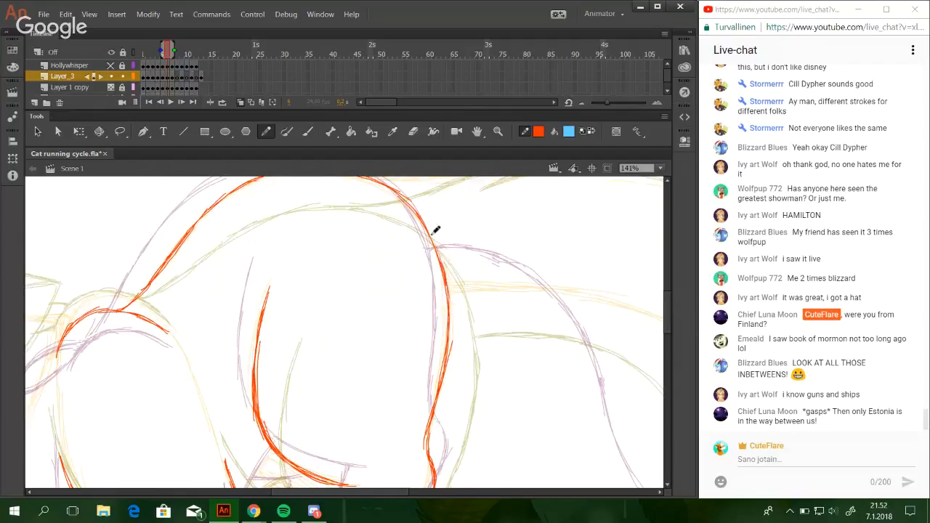
left_click_drag(445, 284, 421, 216)
Add the remaining toes to the raised hind paw and outline its front side.
mouse_move(398, 436)
left_mouse_down()
mouse_move(399, 284)
mouse_move(496, 67)
left_mouse_up()
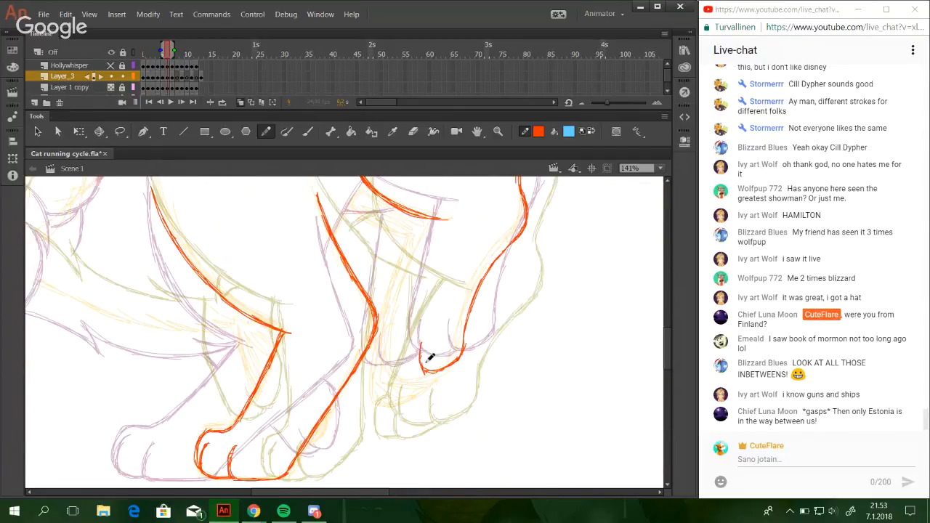
mouse_move(391, 344)
left_mouse_down()
mouse_move(396, 375)
mouse_move(419, 375)
left_mouse_up()
left_click_drag(395, 372, 423, 373)
left_click_drag(382, 349, 393, 374)
mouse_move(382, 351)
left_mouse_down()
mouse_move(389, 368)
mouse_move(389, 318)
mouse_move(383, 345)
mouse_move(394, 294)
left_mouse_up()
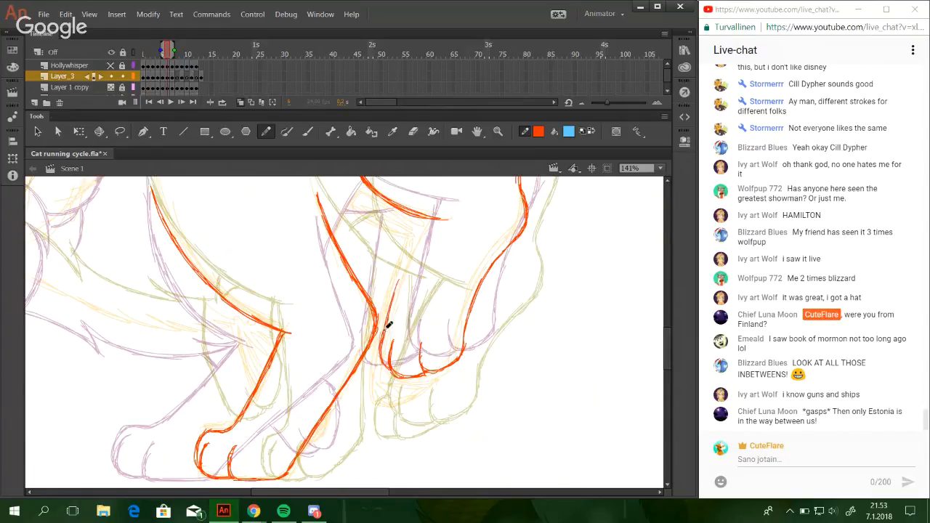
Draw the front line of the lower hind leg from the paw up to the knee.
left_click_drag(386, 327, 406, 269)
left_click_drag(385, 335, 412, 248)
left_click_drag(404, 284, 432, 216)
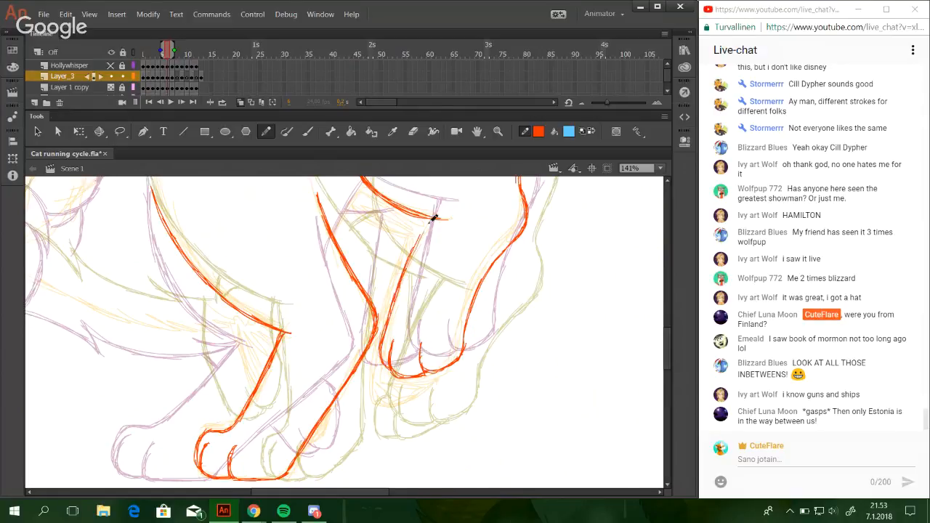
left_click_drag(405, 276, 428, 222)
left_click_drag(404, 273, 431, 221)
left_click_drag(415, 259, 432, 218)
Draw the short belly line linking the front leg's back line to the front of the thigh.
left_click_drag(397, 402, 514, 327)
left_click_drag(438, 345, 373, 338)
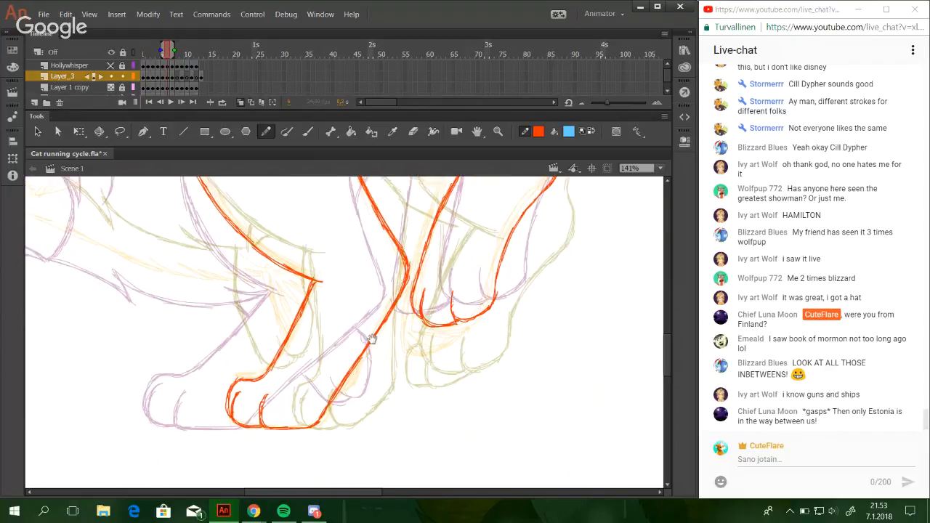
left_click_drag(446, 313, 429, 361)
left_click_drag(492, 250, 537, 145)
mouse_move(456, 322)
left_mouse_down()
mouse_move(441, 272)
mouse_move(518, 322)
left_mouse_up()
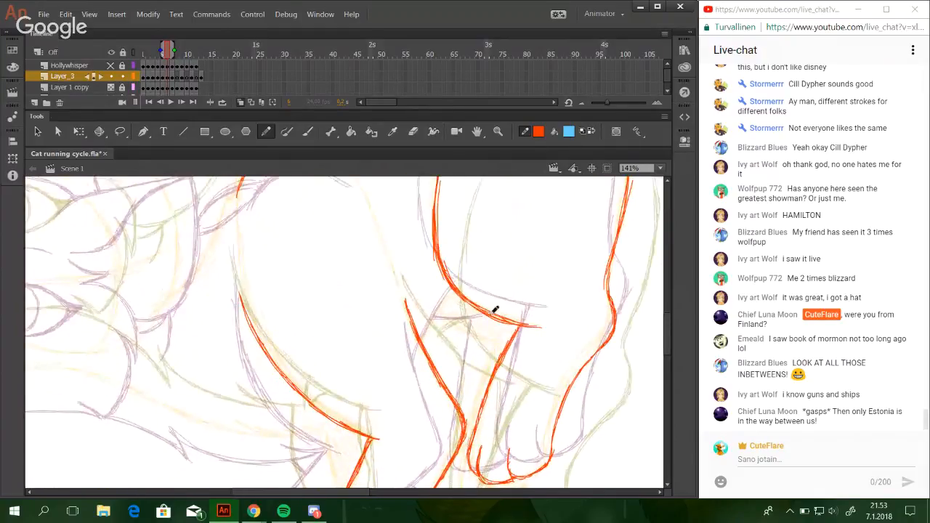
left_click_drag(427, 340, 471, 298)
mouse_move(427, 345)
left_mouse_down()
mouse_move(466, 298)
mouse_move(438, 368)
mouse_move(458, 326)
left_mouse_up()
key("space")
mouse_move(435, 430)
left_mouse_down()
mouse_move(506, 249)
mouse_move(436, 274)
mouse_move(446, 227)
left_mouse_up()
key("ctrl+z")
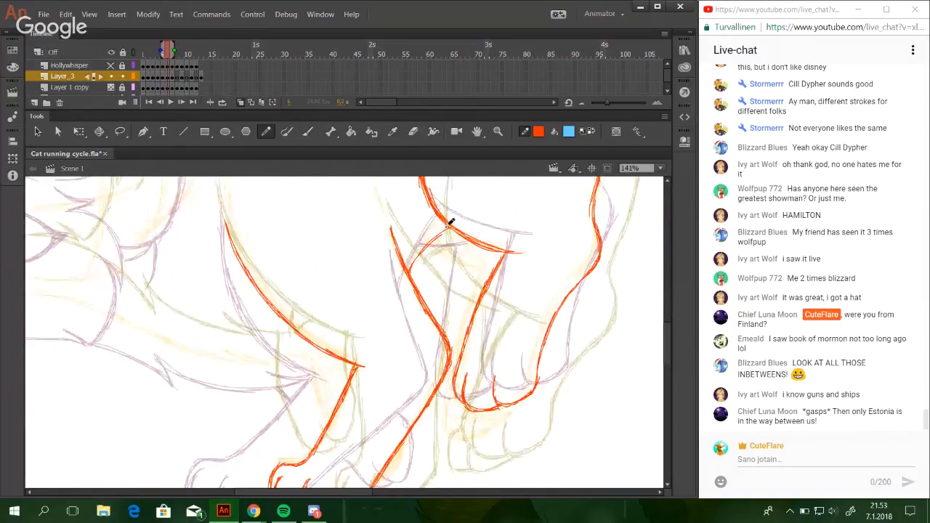
left_click_drag(411, 267, 449, 227)
Draw the tail's upper base line from the back with a pointed fur tuft, and continue the tail's outer curve.
mouse_move(516, 269)
left_mouse_down()
mouse_move(399, 368)
mouse_move(335, 374)
mouse_move(349, 424)
left_mouse_up()
mouse_move(355, 377)
left_mouse_down()
mouse_move(545, 366)
mouse_move(570, 385)
left_mouse_up()
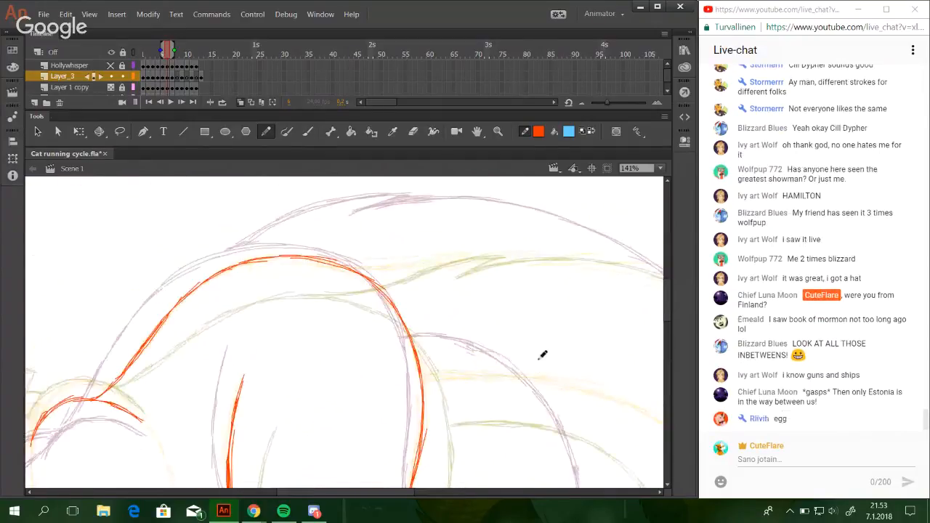
left_click_drag(569, 315, 529, 339)
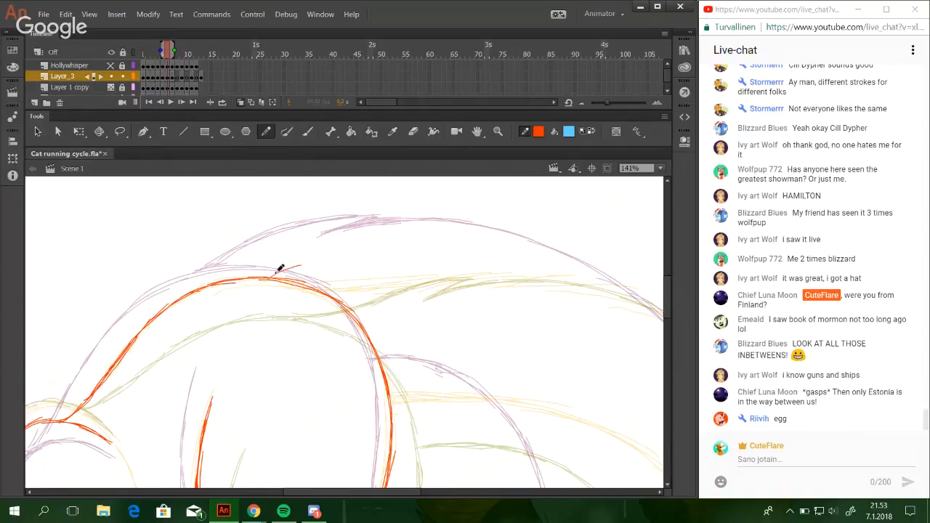
left_click_drag(276, 275, 367, 254)
left_click_drag(312, 263, 423, 241)
mouse_move(368, 254)
left_mouse_down()
mouse_move(432, 238)
mouse_move(391, 264)
mouse_move(426, 239)
mouse_move(426, 257)
mouse_move(391, 264)
left_mouse_up()
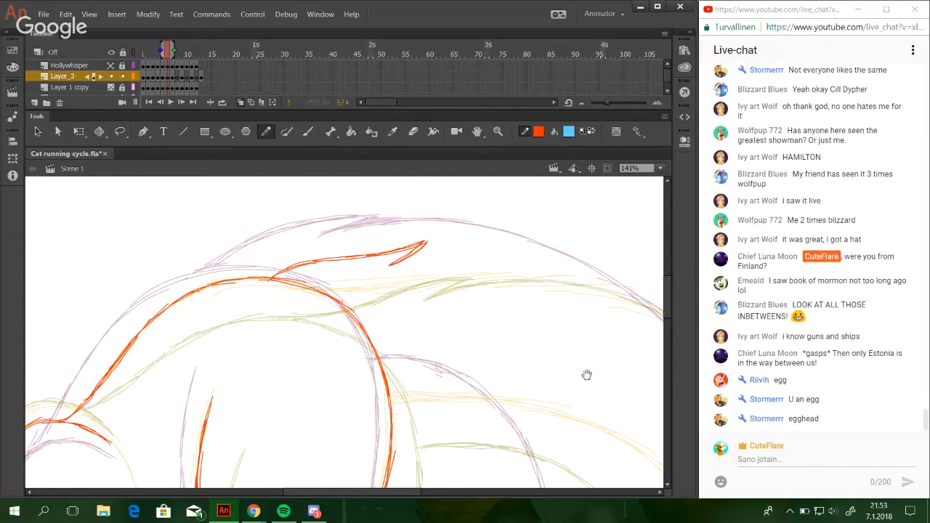
mouse_move(587, 375)
left_mouse_down()
mouse_move(459, 351)
mouse_move(423, 369)
left_mouse_up()
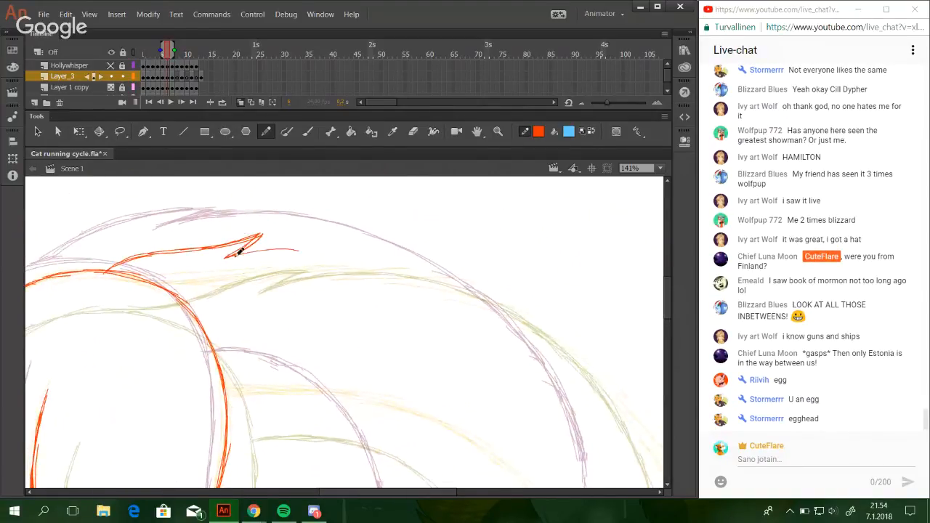
mouse_move(263, 240)
left_mouse_down()
mouse_move(292, 240)
mouse_move(370, 251)
mouse_move(282, 245)
mouse_move(356, 245)
mouse_move(420, 266)
mouse_move(381, 248)
mouse_move(457, 280)
mouse_move(533, 338)
mouse_move(569, 380)
left_mouse_up()
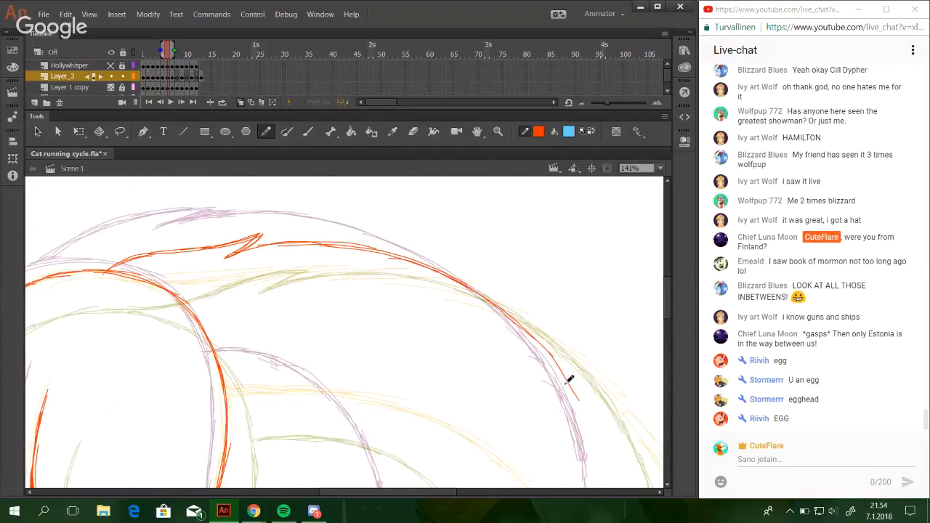
Draw the tail's lower edge from the rump, curving down towards the tip.
left_click_drag(295, 395, 242, 283)
mouse_move(175, 264)
left_mouse_down()
mouse_move(262, 270)
mouse_move(293, 284)
mouse_move(314, 312)
left_mouse_up()
left_click_drag(255, 276, 345, 361)
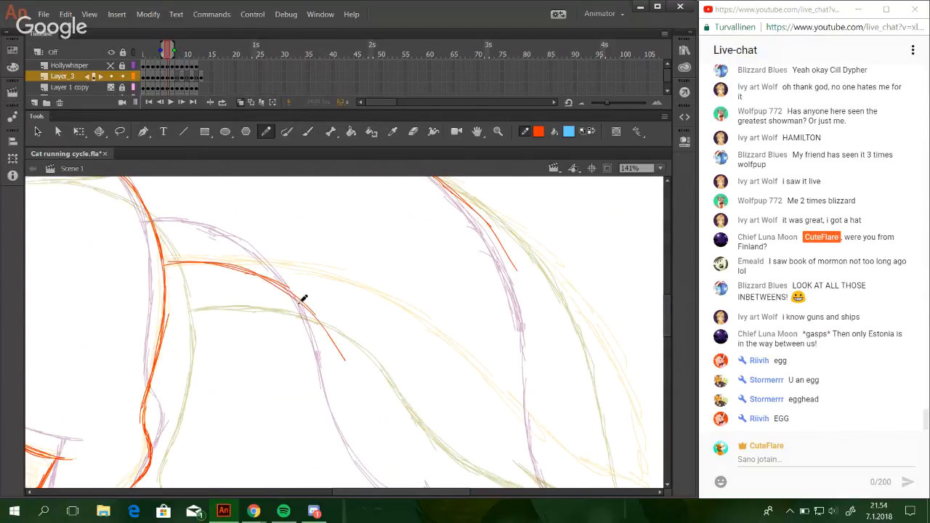
left_click_drag(299, 303, 361, 395)
left_click_drag(482, 388, 398, 279)
mouse_move(272, 262)
left_mouse_down()
mouse_move(302, 325)
mouse_move(365, 381)
left_mouse_up()
key("ctrl+z")
mouse_move(274, 263)
left_mouse_down()
mouse_move(357, 377)
mouse_move(387, 389)
left_mouse_up()
left_click_drag(307, 337, 405, 399)
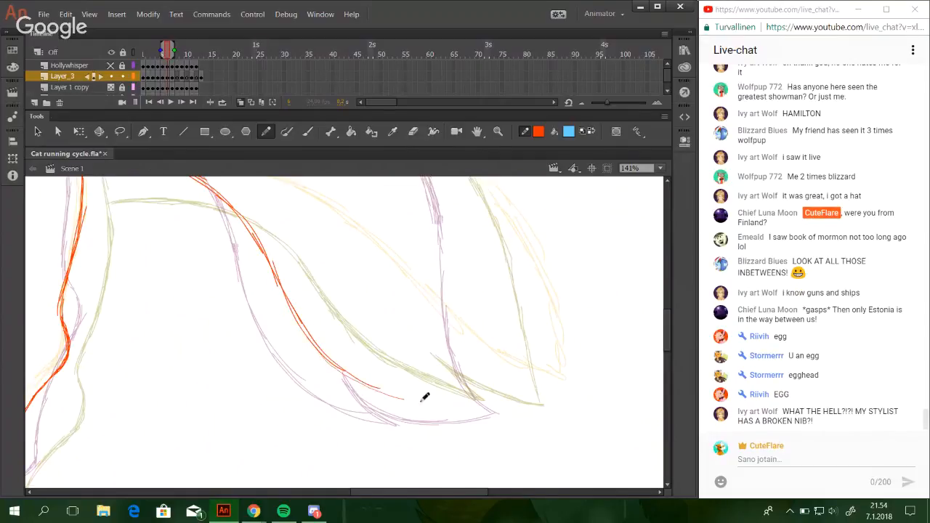
Extend and thicken the end of the tail's lower edge and add a pointed fur tuft there.
left_click_drag(320, 352, 430, 405)
left_click_drag(365, 384, 429, 406)
left_click_drag(346, 373, 435, 407)
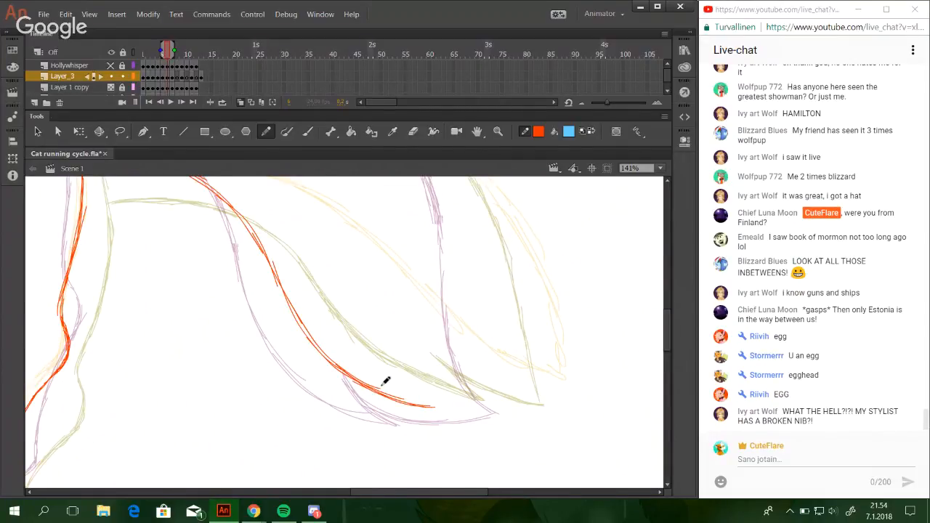
mouse_move(344, 373)
left_mouse_down()
mouse_move(400, 400)
mouse_move(390, 395)
left_mouse_up()
mouse_move(329, 364)
left_mouse_down()
mouse_move(427, 405)
mouse_move(385, 364)
left_mouse_up()
key("ctrl+z")
left_click_drag(434, 407, 381, 368)
key("ctrl+z")
key("ctrl+z")
key("ctrl+z")
mouse_move(434, 407)
left_mouse_down()
mouse_move(388, 372)
mouse_move(461, 410)
mouse_move(442, 400)
mouse_move(491, 408)
left_mouse_up()
key("ctrl+z")
key("ctrl+z")
key("ctrl+z")
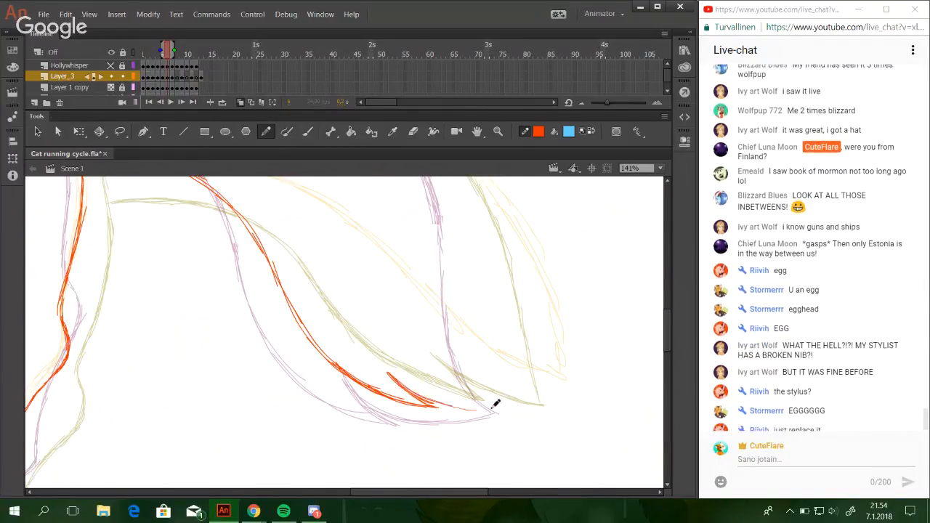
Draw the tail's underside from the fur tuft out to the pointed tip.
key("ctrl+z")
left_click_drag(389, 374, 464, 404)
key("ctrl+z")
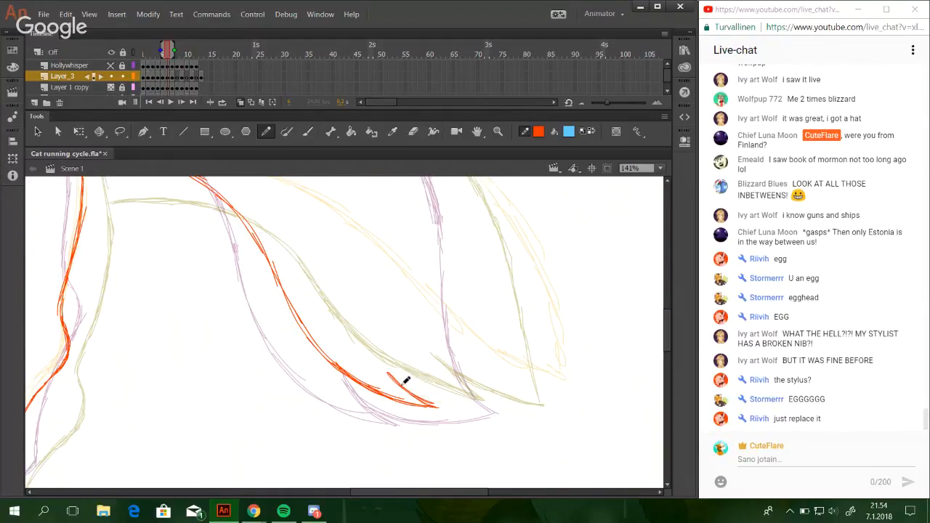
mouse_move(386, 370)
left_mouse_down()
mouse_move(450, 400)
mouse_move(496, 409)
left_mouse_up()
key("ctrl+z")
left_click_drag(389, 372, 467, 403)
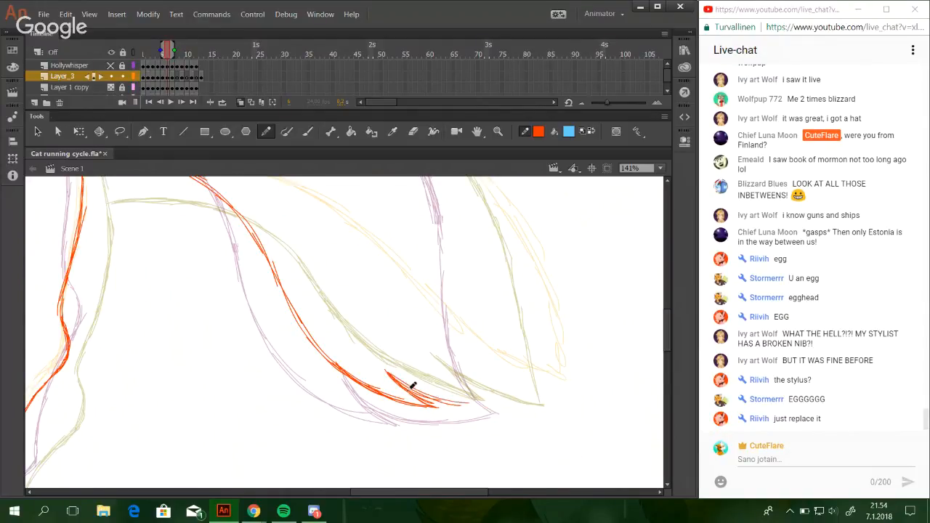
left_click_drag(408, 390, 502, 407)
left_click_drag(434, 398, 516, 408)
Draw the tail's outer edge from the tip up to the upper curve, closing the tail outline.
mouse_move(444, 401)
left_mouse_down()
mouse_move(522, 402)
mouse_move(537, 448)
mouse_move(538, 407)
mouse_move(525, 432)
mouse_move(502, 346)
left_mouse_up()
key("ctrl+z")
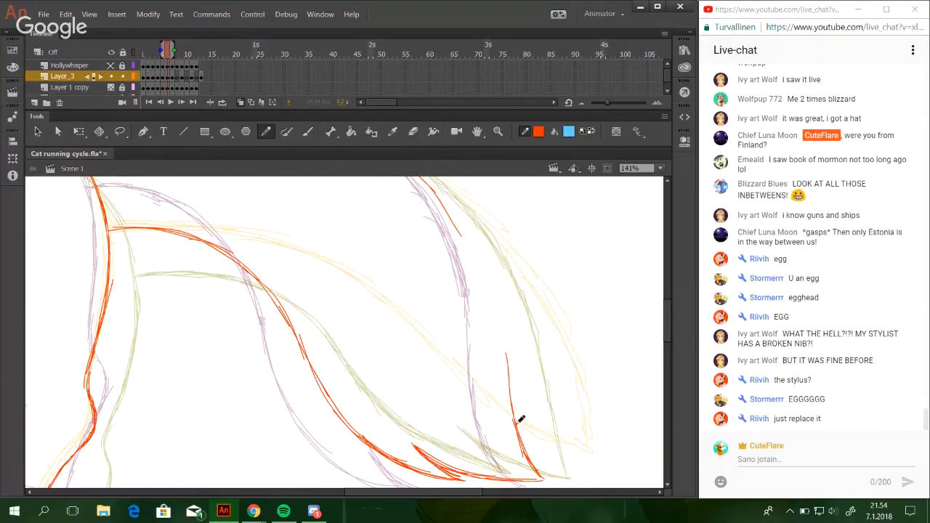
left_click_drag(520, 420, 495, 312)
key("ctrl+z")
left_click_drag(509, 374, 489, 292)
left_click_drag(498, 331, 480, 269)
left_click_drag(503, 355, 473, 254)
left_click_drag(503, 354, 462, 233)
left_click_drag(489, 290, 447, 217)
left_click_drag(480, 267, 439, 196)
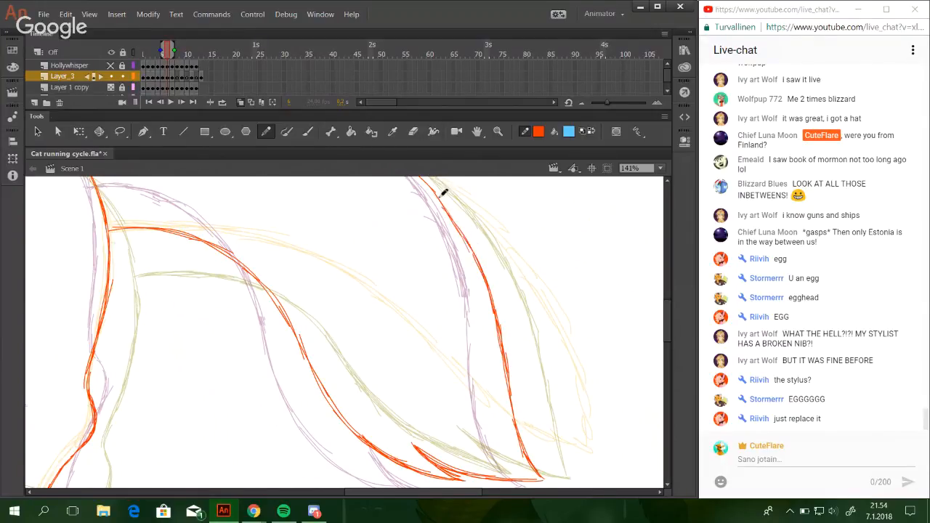
left_click_drag(468, 244, 436, 194)
left_click_drag(481, 264, 436, 198)
Look over the outlined tail, back and legs and the head sketches for parts that are still missing.
mouse_move(424, 395)
left_mouse_down()
mouse_move(468, 446)
mouse_move(526, 332)
mouse_move(551, 310)
left_mouse_up()
mouse_move(494, 390)
left_mouse_down()
mouse_move(548, 284)
mouse_move(508, 447)
left_mouse_up()
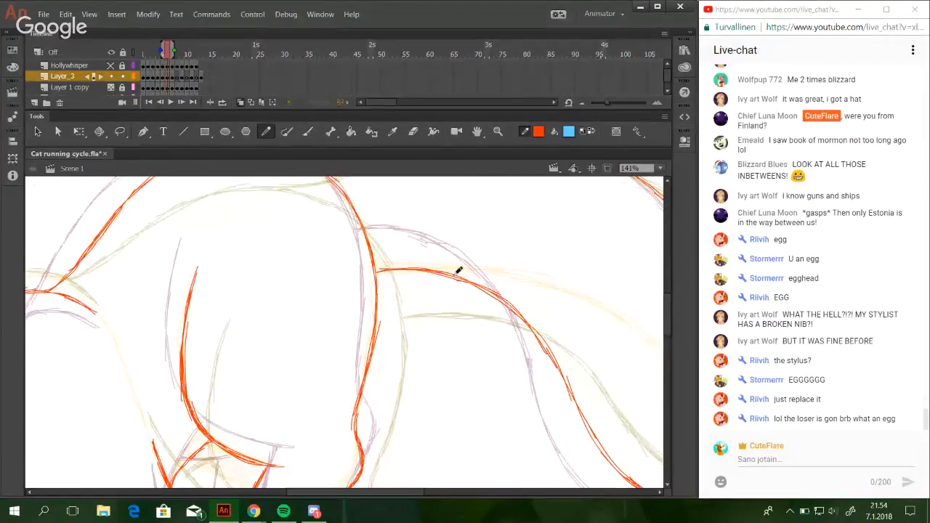
left_click_drag(400, 252, 480, 325)
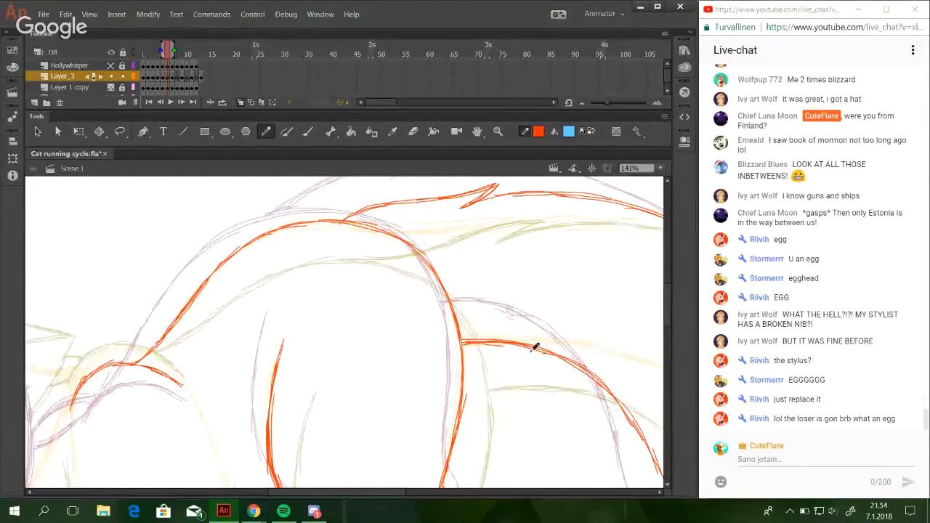
left_click_drag(388, 493, 277, 491)
mouse_move(668, 270)
left_mouse_down()
mouse_move(676, 343)
mouse_move(670, 316)
left_mouse_up()
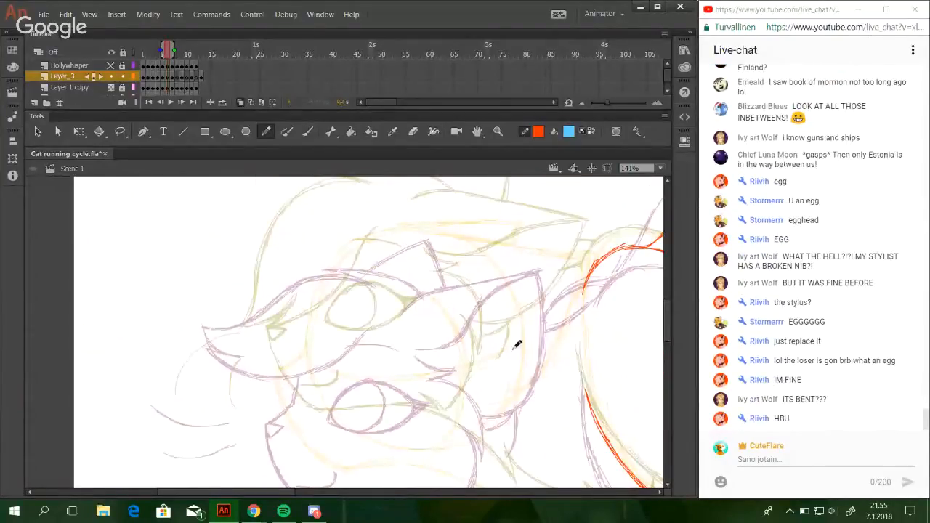
left_click_drag(290, 492, 310, 494)
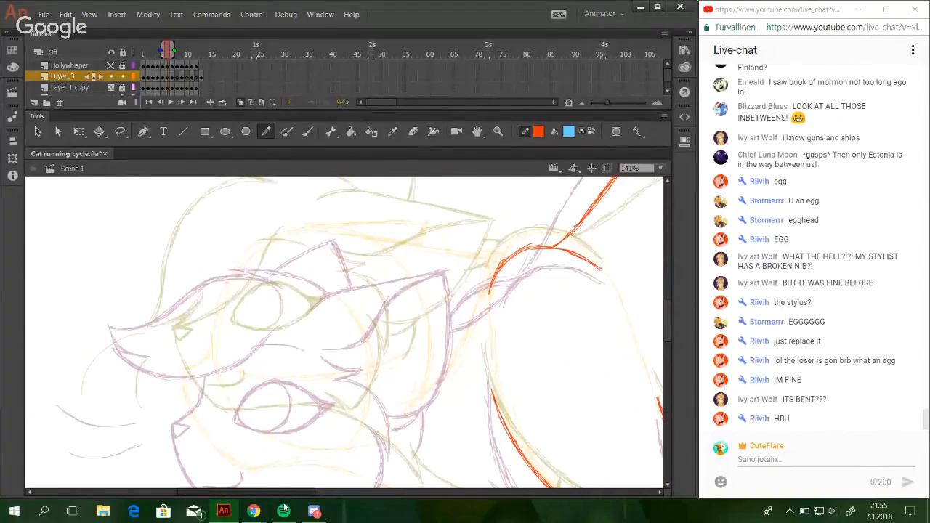
left_click_drag(668, 339, 668, 347)
scroll(641, 388, "down", 4)
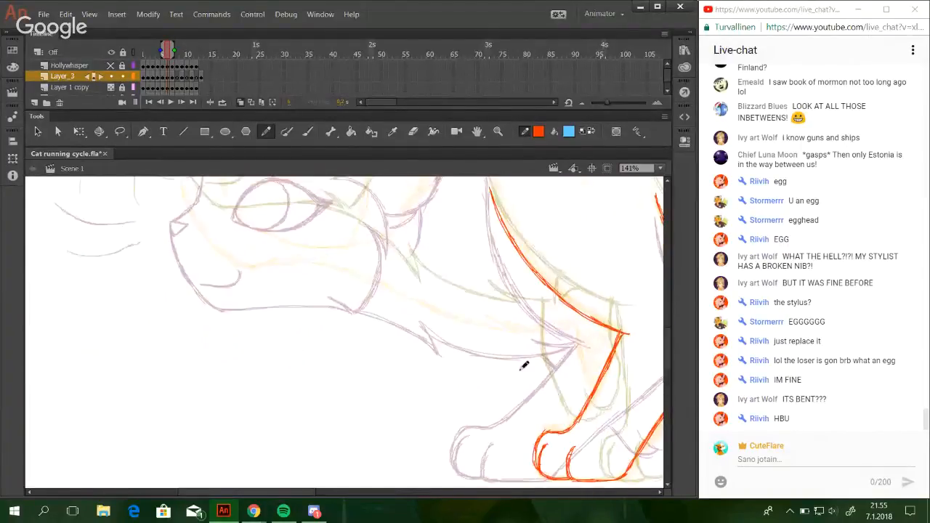
mouse_move(308, 494)
left_mouse_down()
mouse_move(452, 508)
mouse_move(356, 496)
left_mouse_up()
left_click_drag(668, 335, 670, 311)
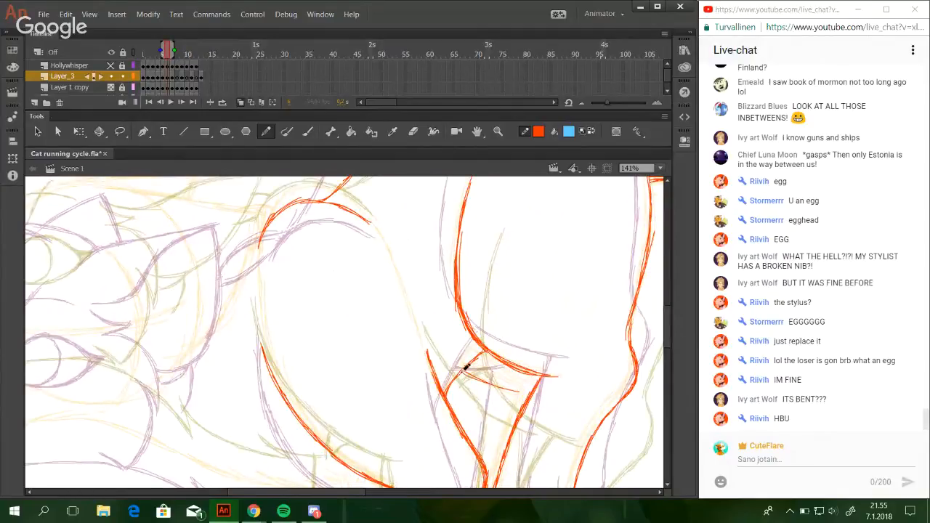
scroll(669, 307, "up", 5)
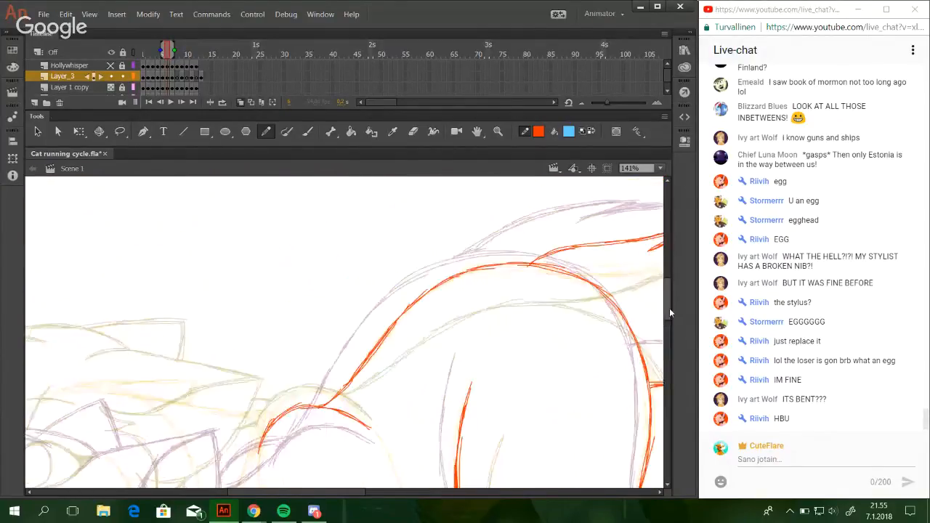
Draw the rear paw peeking out behind the raised paw, with its toes, and the line of its leg up towards the ankle.
left_click_drag(669, 308, 669, 349)
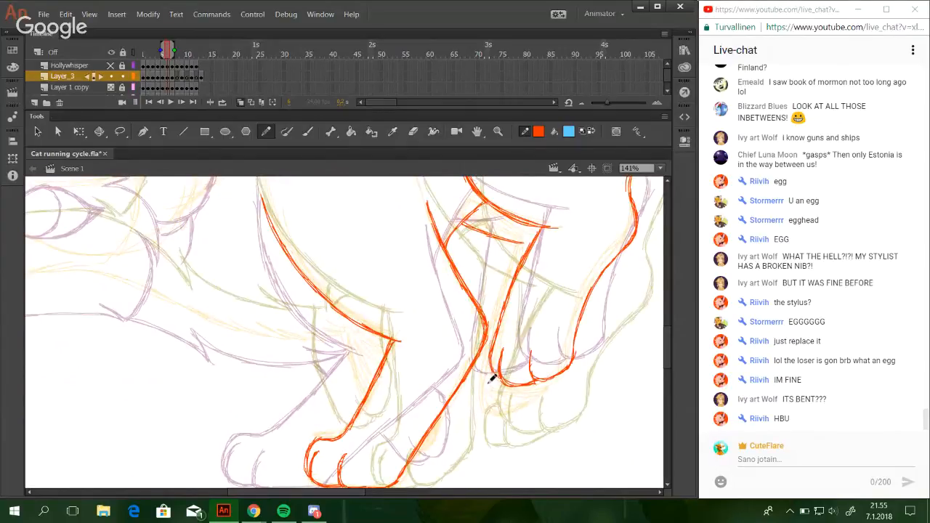
left_click_drag(490, 382, 490, 396)
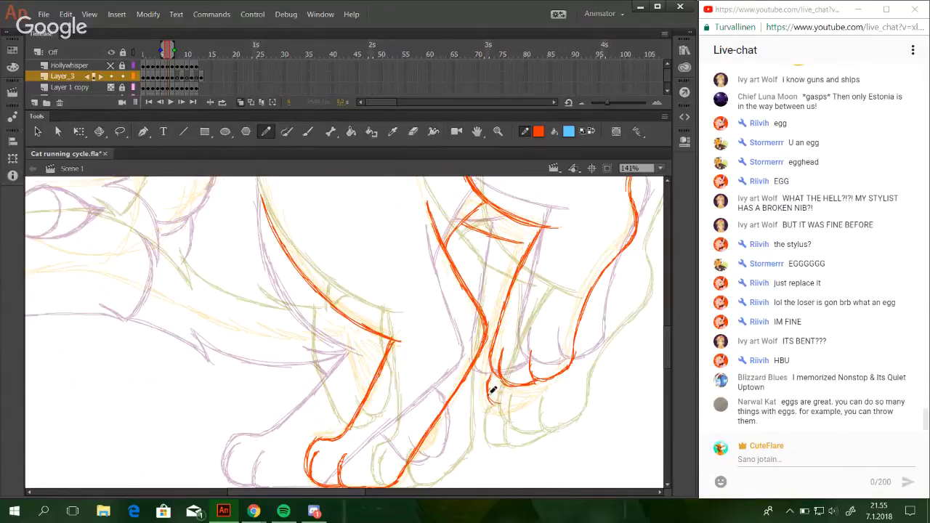
mouse_move(490, 399)
left_mouse_down()
mouse_move(529, 391)
mouse_move(521, 395)
mouse_move(545, 377)
left_mouse_up()
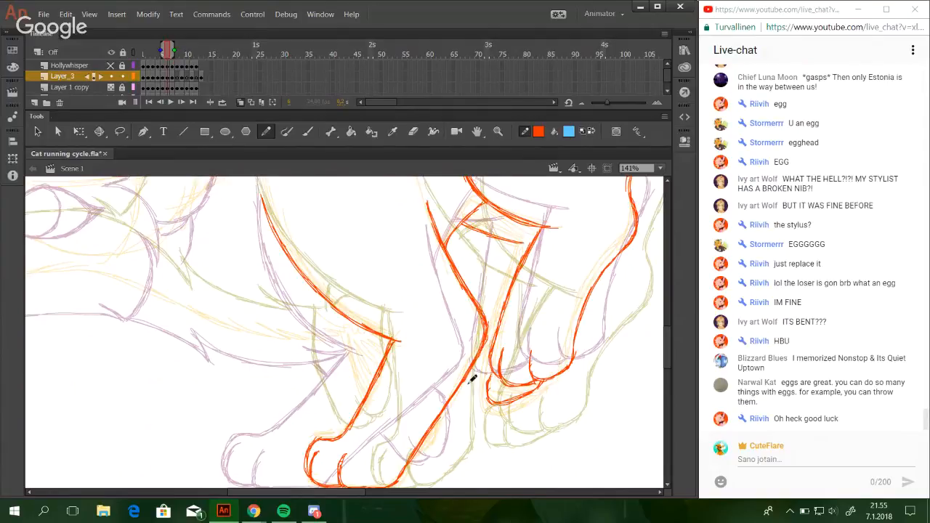
mouse_move(496, 396)
left_mouse_down()
mouse_move(477, 385)
mouse_move(489, 405)
mouse_move(477, 390)
mouse_move(486, 357)
left_mouse_up()
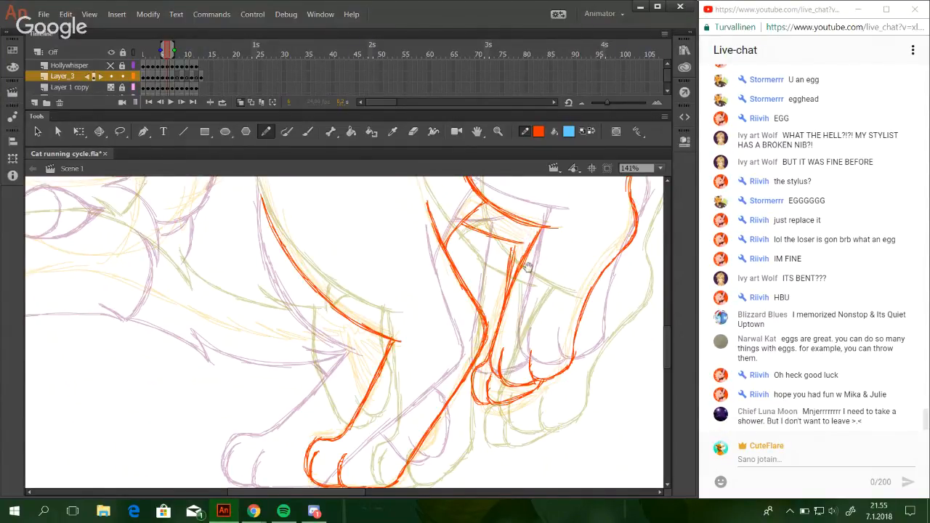
Nudge the short cross line at the ankle and the upper end of the inner leg line slightly down and left.
scroll(505, 290, "up", 4)
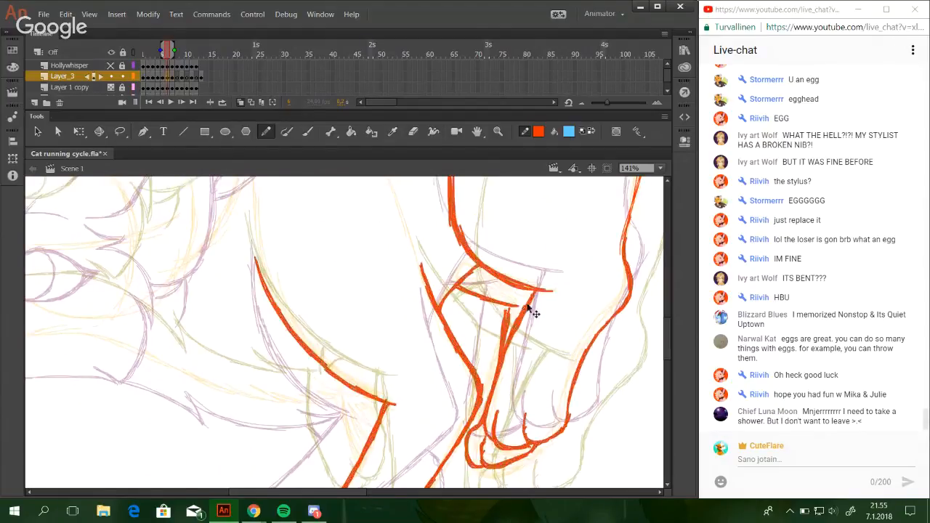
left_click(120, 130)
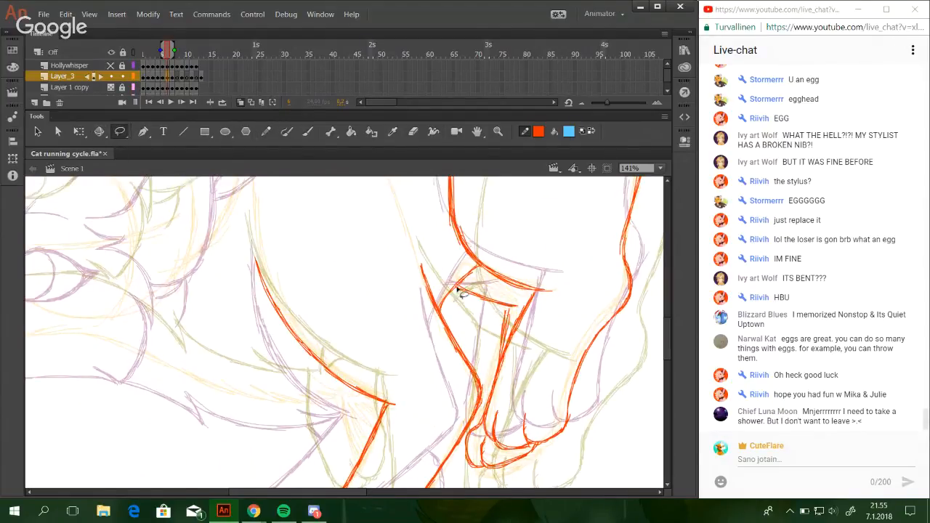
mouse_move(492, 329)
left_mouse_down()
mouse_move(526, 304)
mouse_move(475, 271)
left_mouse_up()
key("Down")
key("Down")
key("Down")
key("Down")
key("Down")
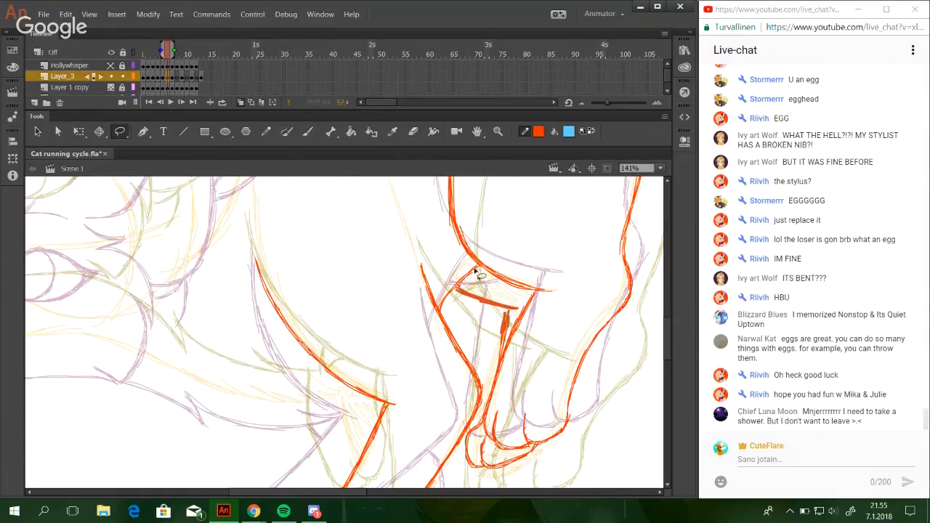
key("Left")
key("Left")
left_click(505, 391)
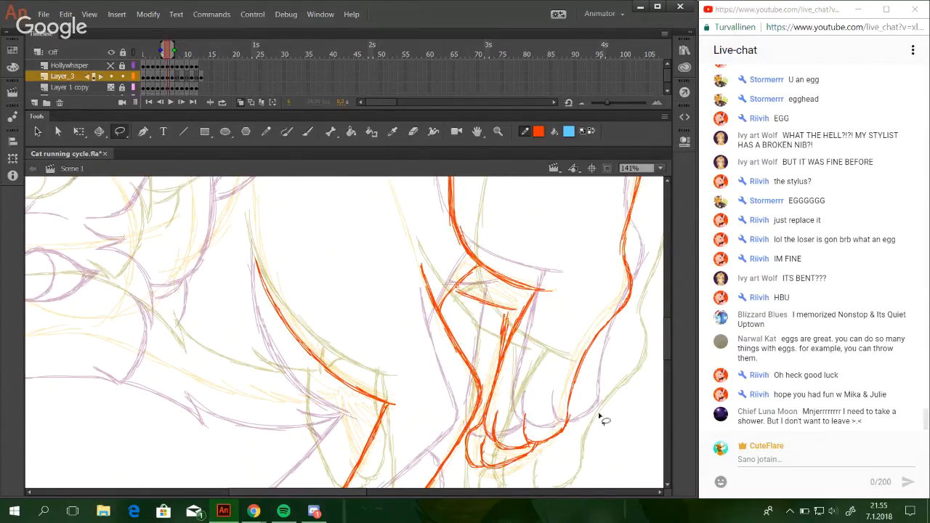
left_click(266, 130)
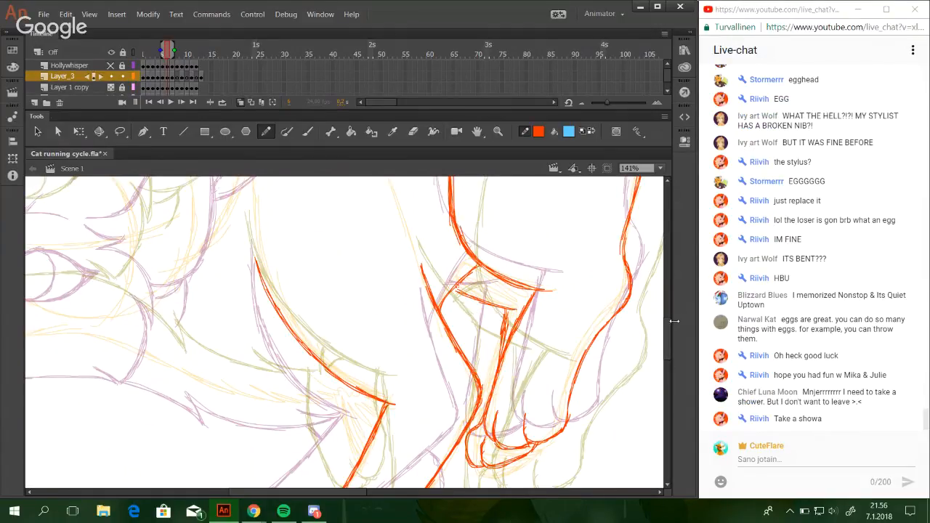
left_click_drag(669, 334, 670, 345)
left_click_drag(351, 493, 307, 487)
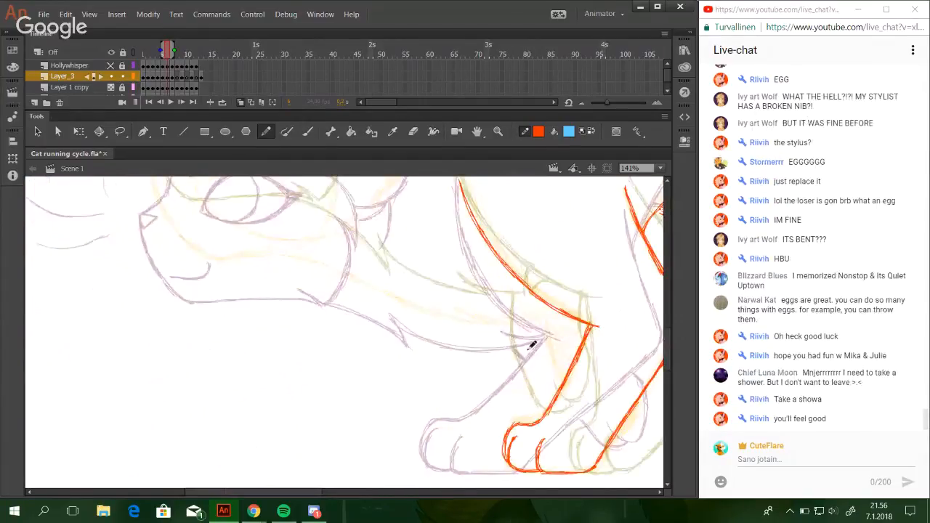
left_click_drag(668, 342, 668, 306)
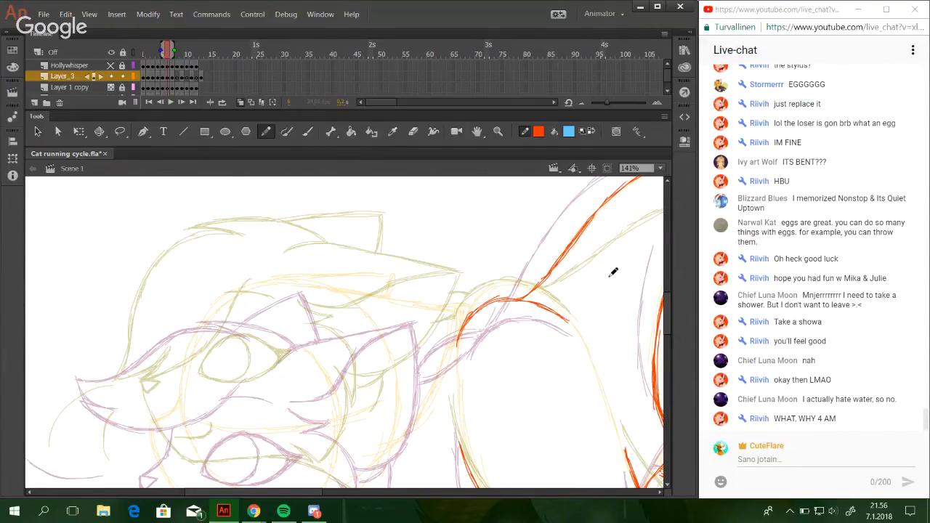
left_click_drag(446, 337, 556, 370)
key("ctrl+z")
Draw a small pointed fur tuft on the upper cheek, just below the base of the ear.
left_click(499, 131)
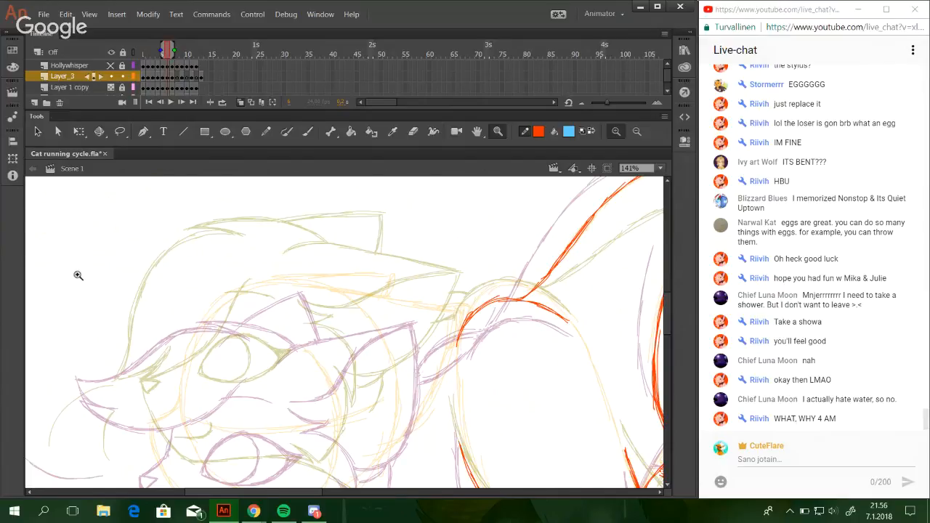
left_click_drag(79, 275, 429, 491)
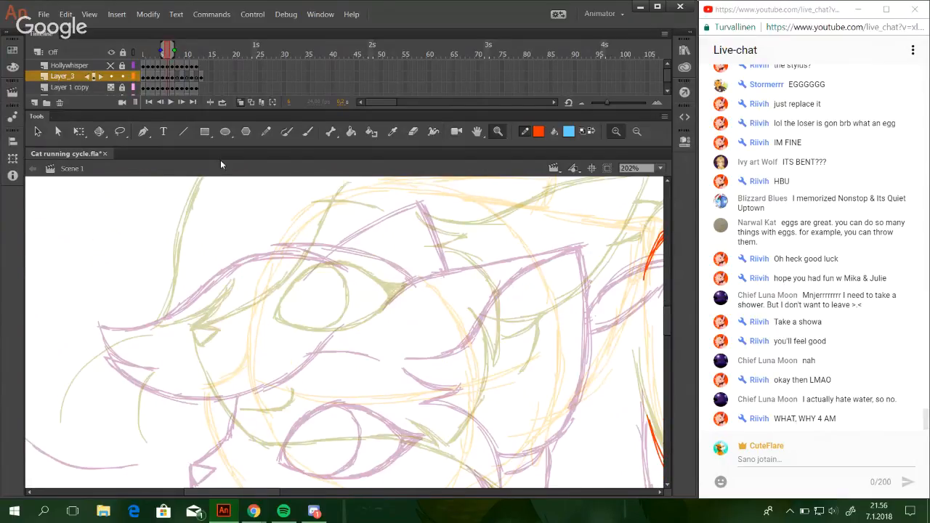
key("y")
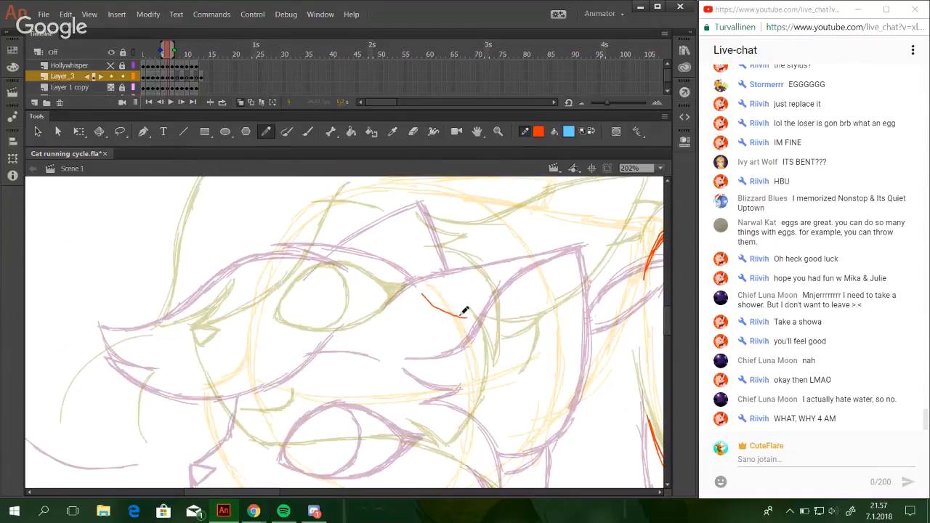
left_click_drag(421, 280, 465, 297)
key("ctrl+z")
key("ctrl+z")
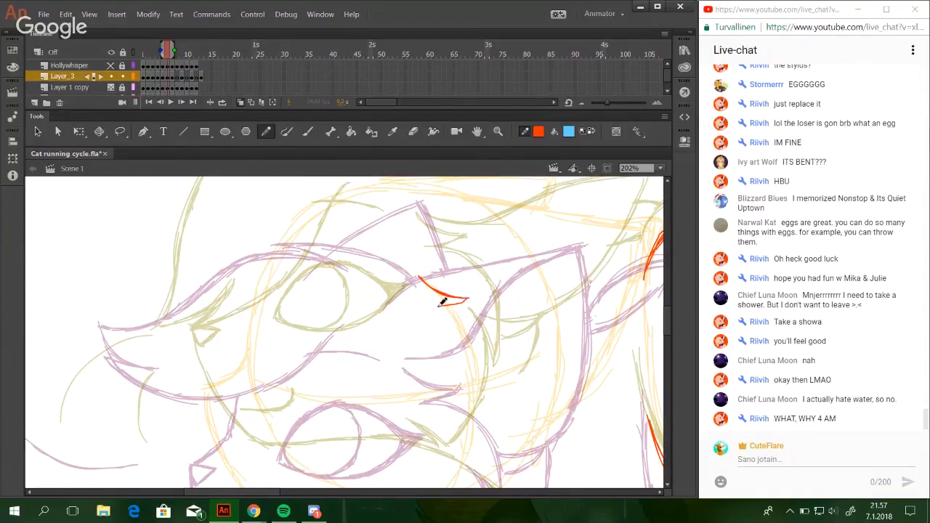
Shift the upper cheek tuft's top edge slightly down and redraw the tuft's lower edge beneath it.
left_click_drag(405, 348, 400, 338)
scroll(400, 337, "down", 5)
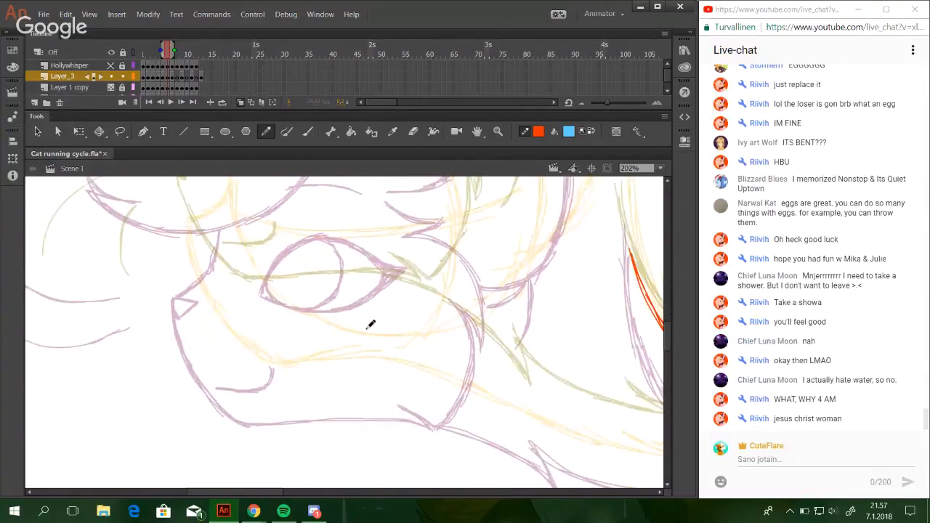
left_click_drag(370, 324, 362, 475)
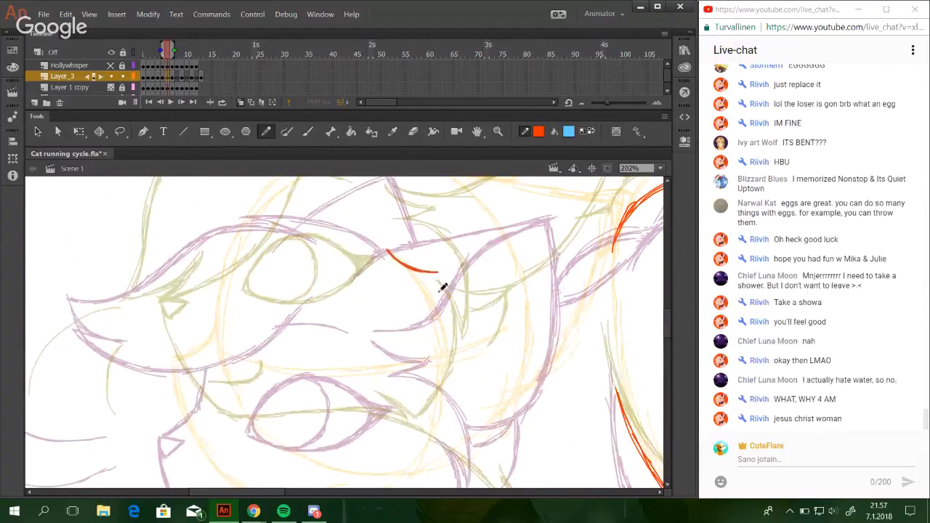
key("Down")
key("Down")
key("Down")
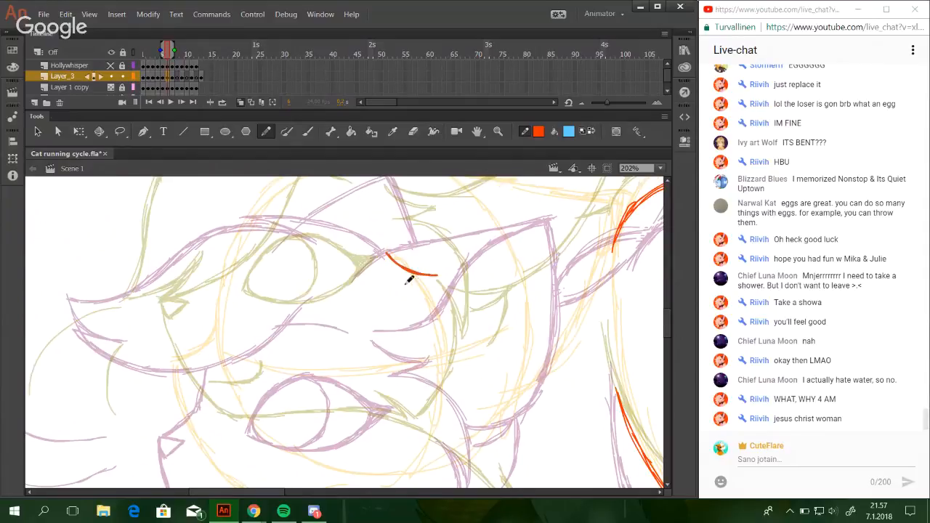
left_click_drag(401, 286, 437, 276)
key("ctrl+z")
key("ctrl+z")
left_click_drag(449, 322, 466, 201)
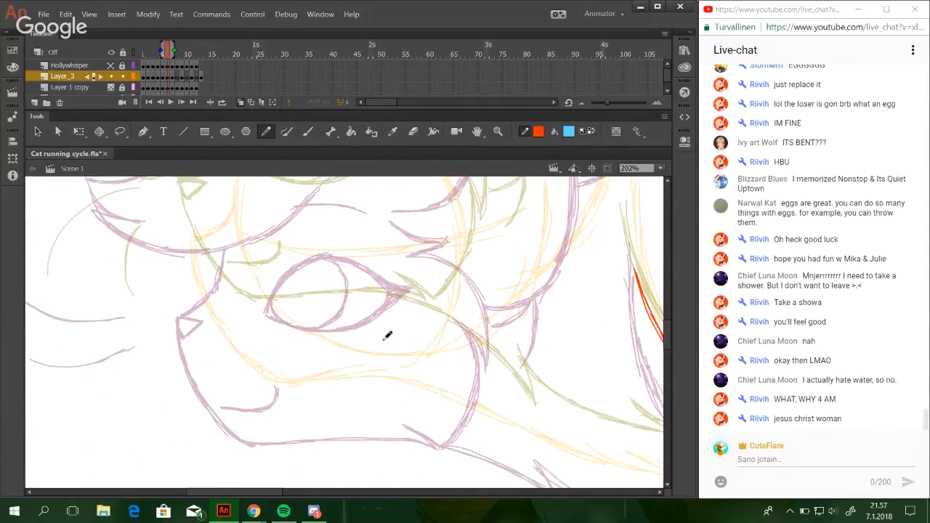
Draw a second pointed fur tuft at the lower cheek, near the jaw and below the eye area.
left_click_drag(348, 341, 405, 361)
key("ctrl+z")
key("ctrl+z")
mouse_move(385, 317)
left_mouse_down()
mouse_move(368, 412)
mouse_move(345, 432)
mouse_move(343, 447)
mouse_move(339, 405)
mouse_move(348, 395)
mouse_move(383, 400)
left_mouse_up()
key("ctrl+z")
mouse_move(325, 396)
left_mouse_down()
mouse_move(387, 401)
mouse_move(365, 397)
mouse_move(387, 400)
mouse_move(349, 379)
mouse_move(395, 400)
left_mouse_up()
key("ctrl+z")
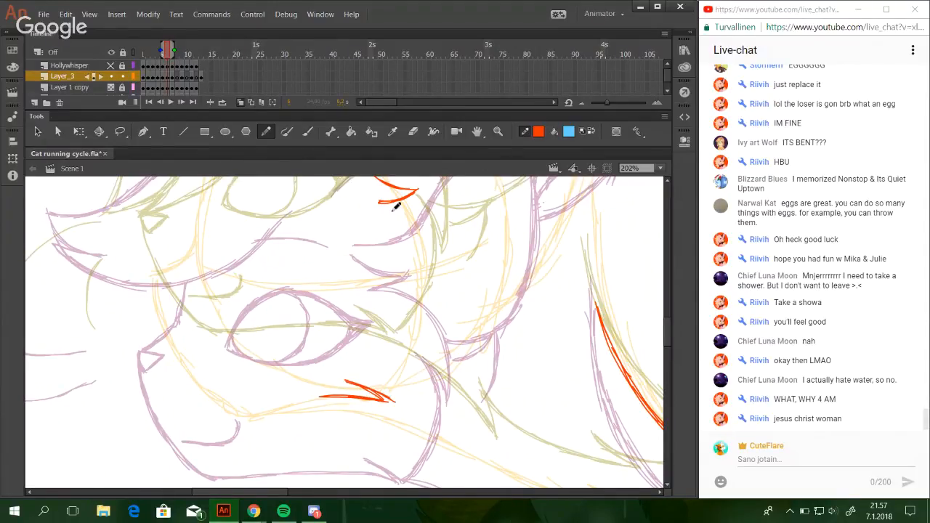
Draw the back outline of the cheek as a curve running down from the upper tuft.
mouse_move(373, 201)
left_mouse_down()
mouse_move(429, 215)
mouse_move(442, 227)
mouse_move(400, 200)
mouse_move(444, 241)
left_mouse_up()
key("ctrl+z")
key("ctrl+z")
mouse_move(420, 213)
left_mouse_down()
mouse_move(450, 264)
mouse_move(454, 304)
left_mouse_up()
left_click_drag(453, 280, 452, 314)
key("ctrl+z")
left_click_drag(452, 261, 450, 307)
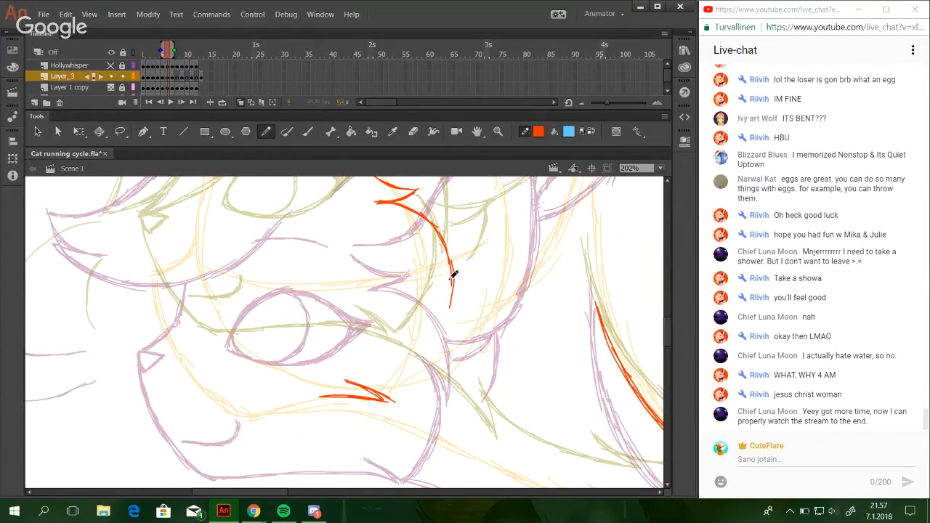
left_click_drag(445, 243, 451, 299)
left_click_drag(420, 206, 451, 253)
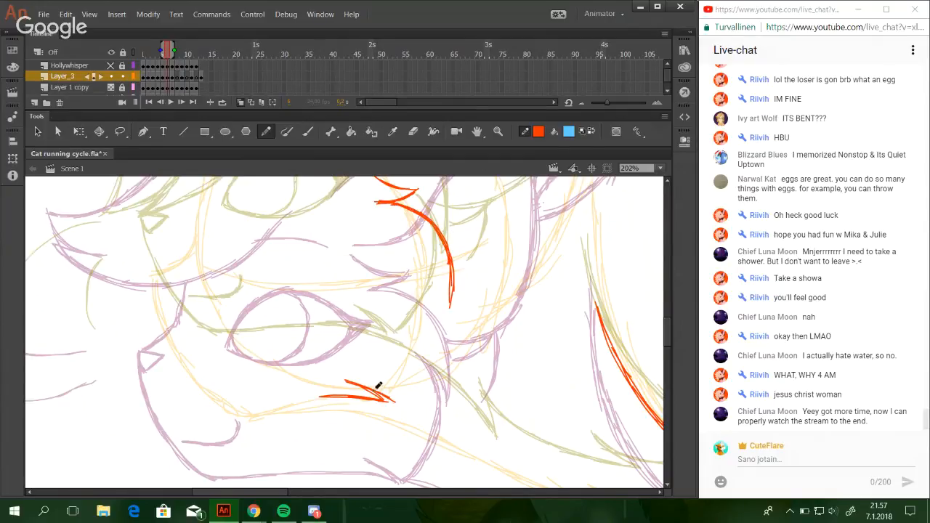
Draw the lower cheek edge up from the jaw tuft and join it to the back curve with a pointed fur tip.
left_click_drag(396, 402, 429, 354)
left_click_drag(401, 398, 436, 309)
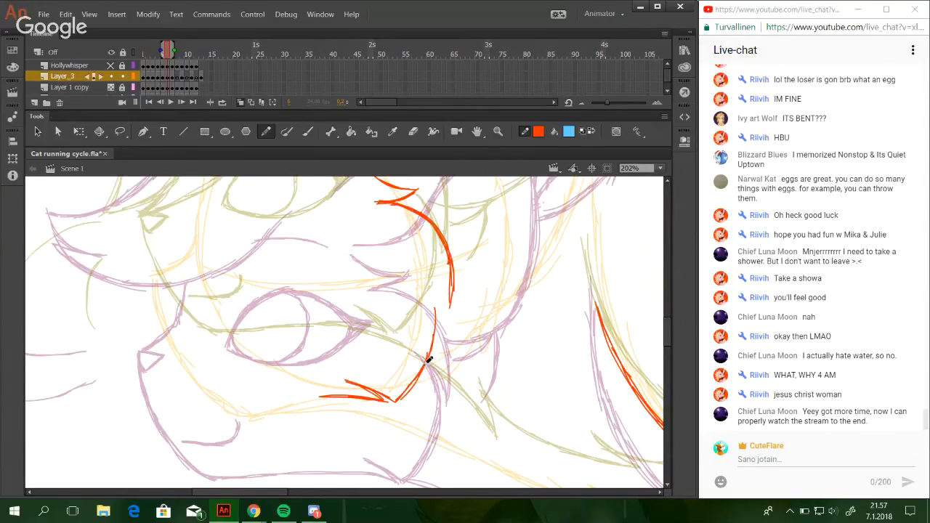
mouse_move(429, 360)
left_mouse_down()
mouse_move(441, 328)
mouse_move(424, 291)
mouse_move(432, 293)
mouse_move(415, 261)
mouse_move(432, 300)
mouse_move(407, 263)
mouse_move(439, 311)
left_mouse_up()
mouse_move(419, 280)
left_mouse_down()
mouse_move(444, 315)
mouse_move(454, 301)
mouse_move(443, 330)
left_mouse_up()
mouse_move(450, 278)
left_mouse_down()
mouse_move(444, 330)
mouse_move(443, 318)
left_mouse_up()
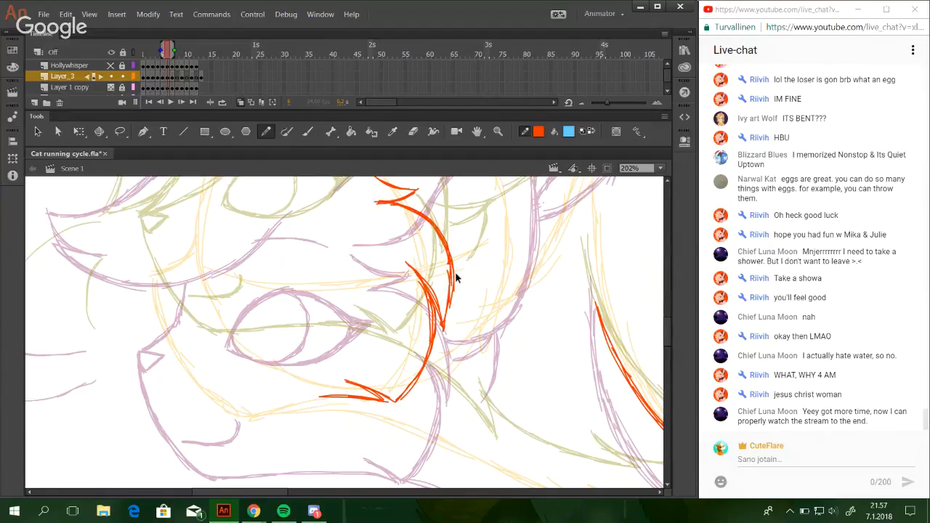
Retrace the back curve of the cheek and tidy it into a thinner, cleaner line.
left_click_drag(448, 263, 445, 315)
mouse_move(442, 241)
left_mouse_down()
mouse_move(450, 277)
mouse_move(437, 230)
mouse_move(445, 251)
left_mouse_up()
mouse_move(423, 218)
left_mouse_down()
mouse_move(443, 250)
mouse_move(438, 233)
left_mouse_up()
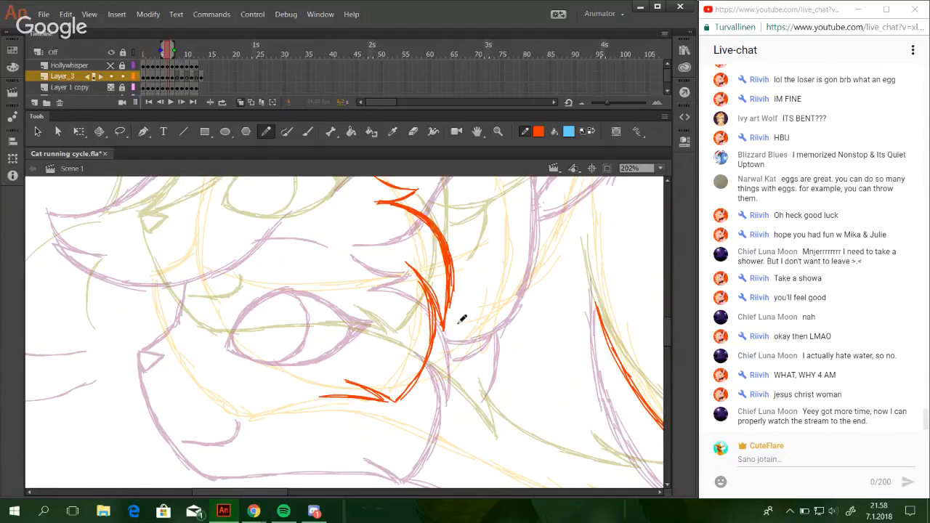
mouse_move(425, 207)
left_mouse_down()
mouse_move(455, 261)
mouse_move(451, 316)
mouse_move(468, 367)
left_mouse_up()
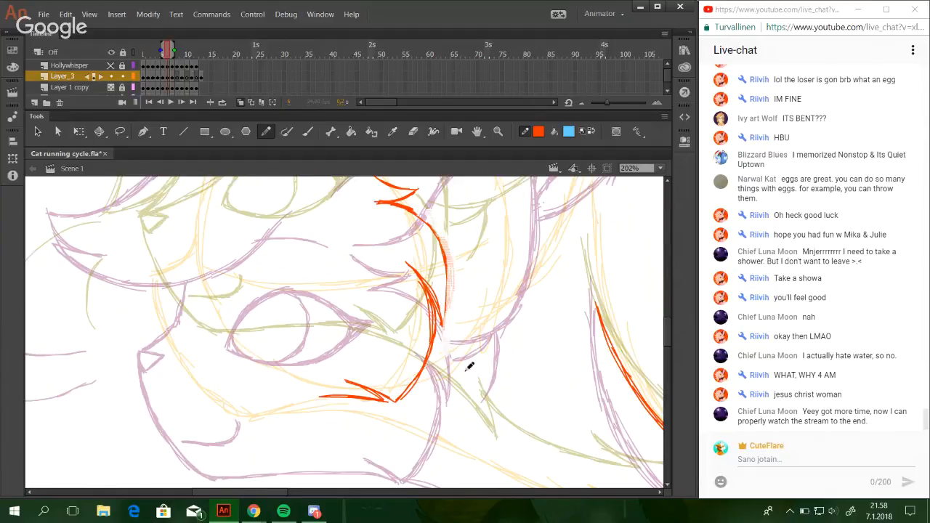
left_click_drag(418, 210, 442, 229)
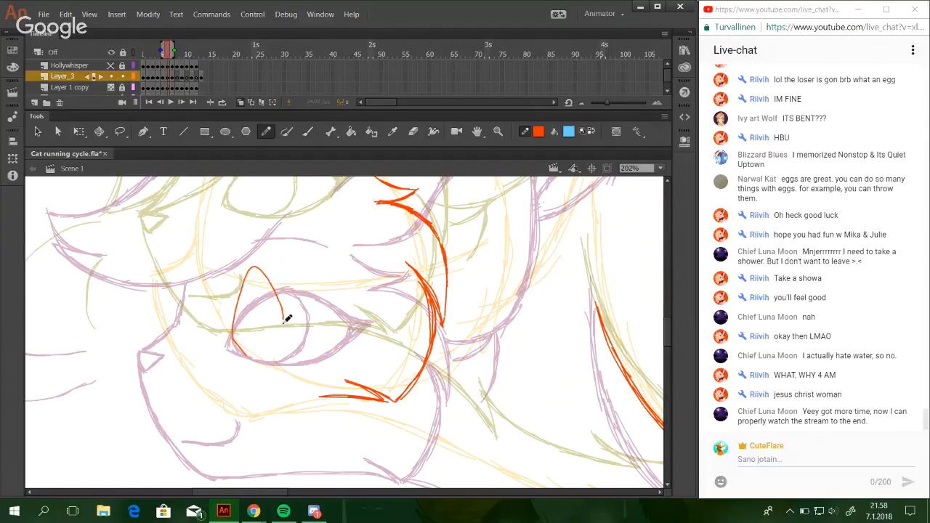
Draw the lower edge of the forehead fringe as a long curve sweeping from its front tip up over the eye area.
left_click_drag(268, 379, 333, 515)
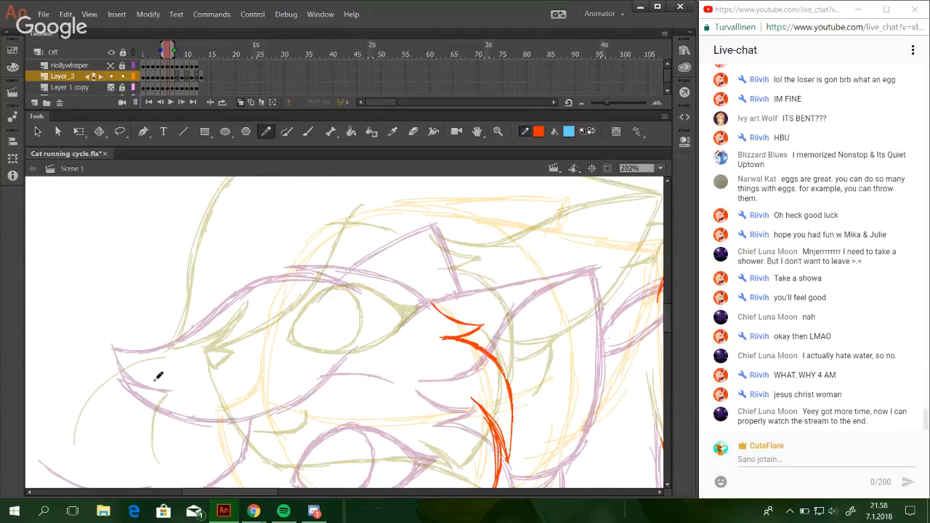
mouse_move(161, 372)
left_mouse_down()
mouse_move(211, 381)
mouse_move(163, 371)
left_mouse_up()
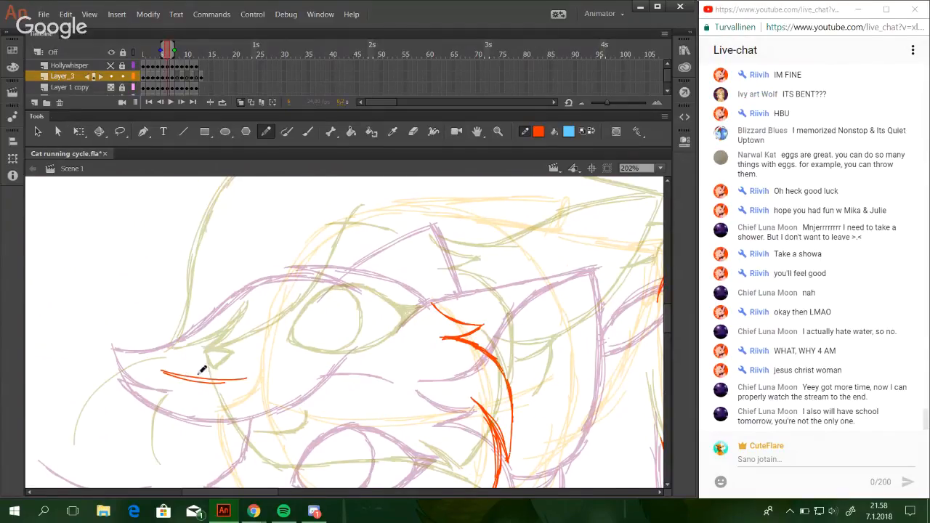
left_click_drag(186, 380, 249, 374)
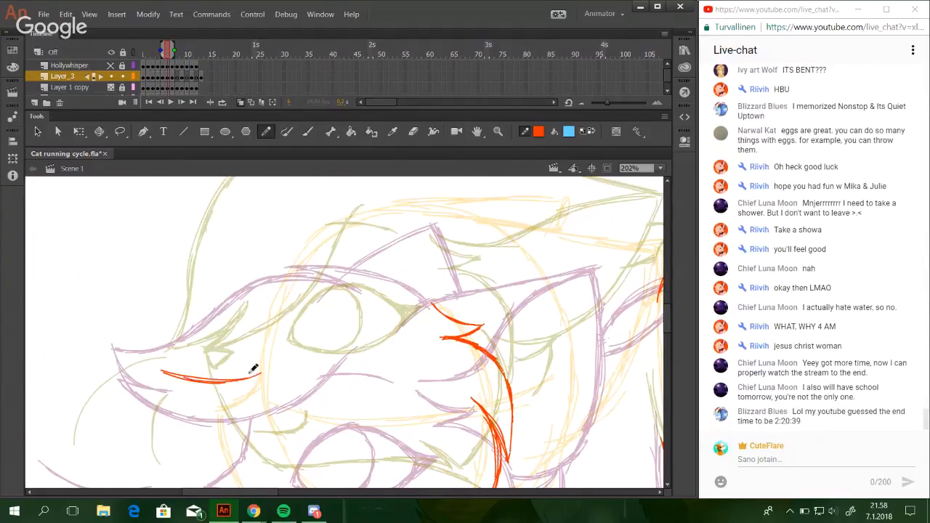
key("ctrl+z")
left_click_drag(194, 381, 298, 354)
left_click_drag(228, 379, 324, 334)
left_click_drag(262, 373, 335, 319)
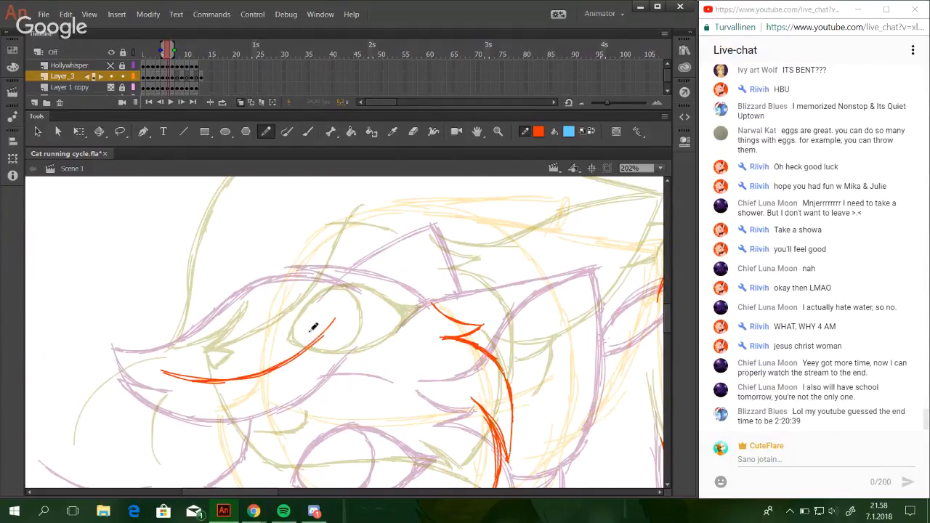
left_click_drag(288, 359, 339, 296)
left_click_drag(312, 340, 356, 279)
key("ctrl+z")
key("ctrl+z")
Draw the near ear's upper edge from its base above the cheek tuft out to the tip and thicken its base.
mouse_move(552, 294)
left_mouse_down()
mouse_move(457, 313)
mouse_move(396, 337)
left_mouse_up()
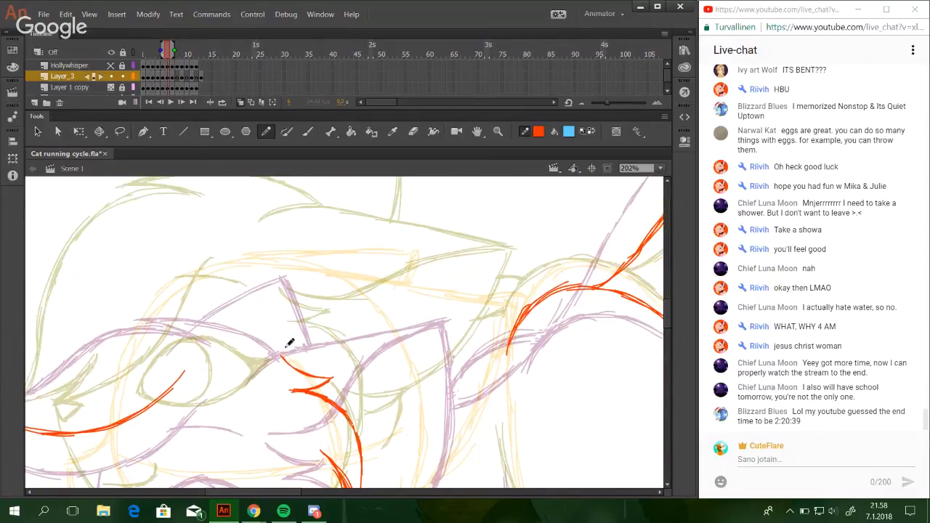
mouse_move(276, 343)
left_mouse_down()
mouse_move(345, 335)
mouse_move(450, 277)
left_mouse_up()
key("ctrl+z")
key("ctrl+z")
mouse_move(376, 312)
left_mouse_down()
mouse_move(462, 280)
mouse_move(416, 287)
mouse_move(439, 282)
left_mouse_up()
key("ctrl+z")
key("ctrl+z")
left_click_drag(379, 304, 464, 286)
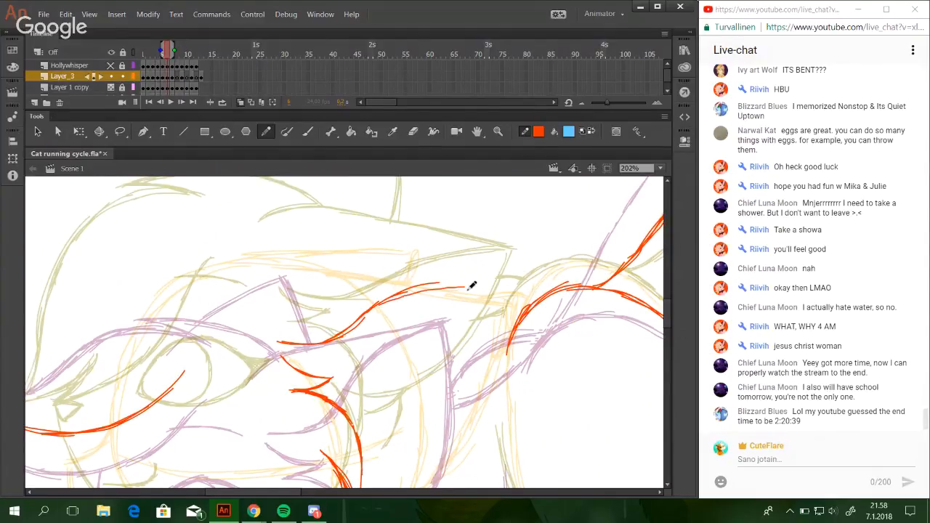
key("ctrl+z")
mouse_move(380, 305)
left_mouse_down()
mouse_move(407, 290)
mouse_move(478, 283)
left_mouse_up()
key("ctrl+z")
left_click_drag(381, 301, 462, 280)
key("ctrl+z")
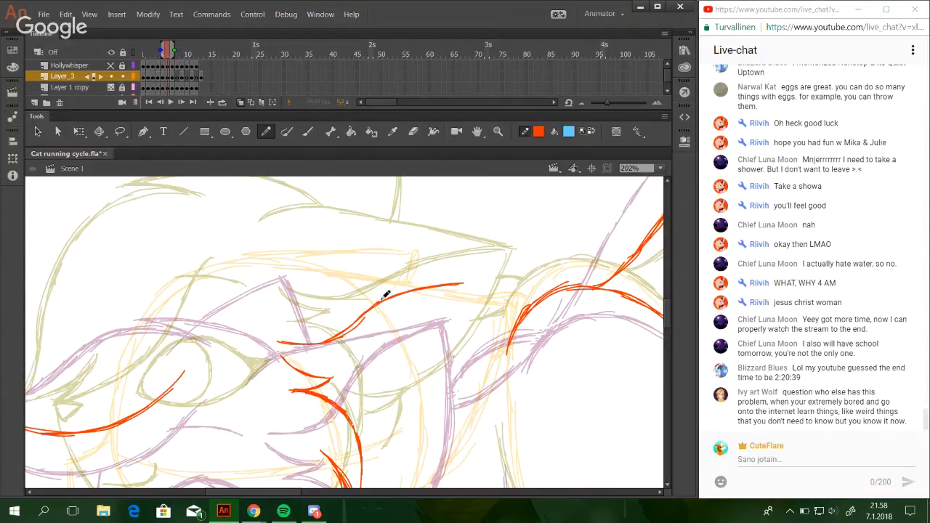
mouse_move(281, 344)
left_mouse_down()
mouse_move(335, 341)
mouse_move(310, 340)
mouse_move(355, 322)
left_mouse_up()
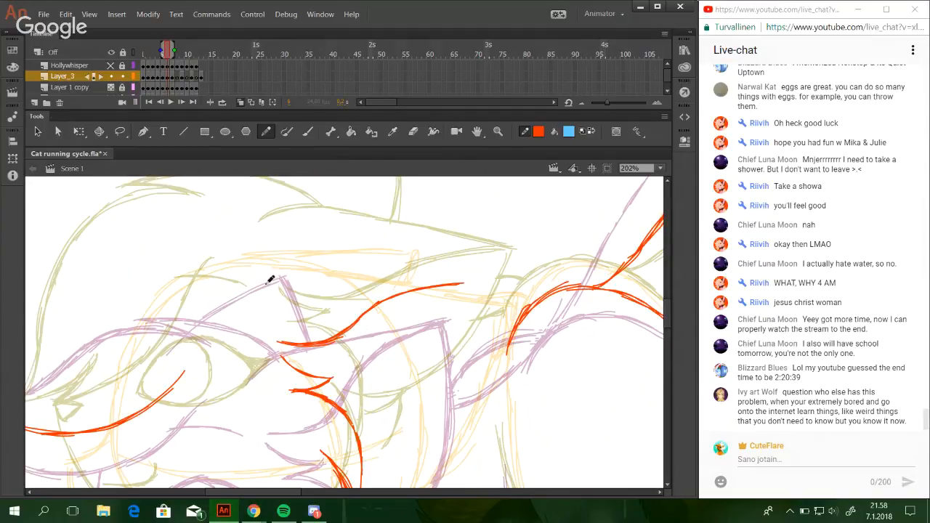
Draw the near ear's top edge as a gently arched line from the top of the head back to the ear tip.
left_click_drag(264, 280, 305, 266)
key("ctrl+z")
mouse_move(262, 285)
left_mouse_down()
mouse_move(302, 269)
mouse_move(270, 287)
mouse_move(333, 272)
mouse_move(314, 275)
mouse_move(476, 278)
left_mouse_up()
key("ctrl+z")
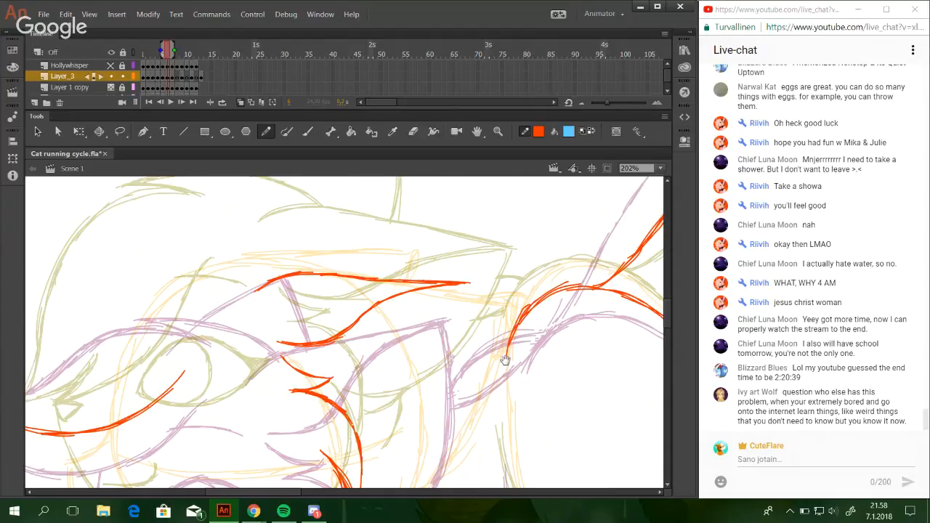
left_click_drag(505, 360, 512, 326)
left_click_drag(470, 385, 471, 377)
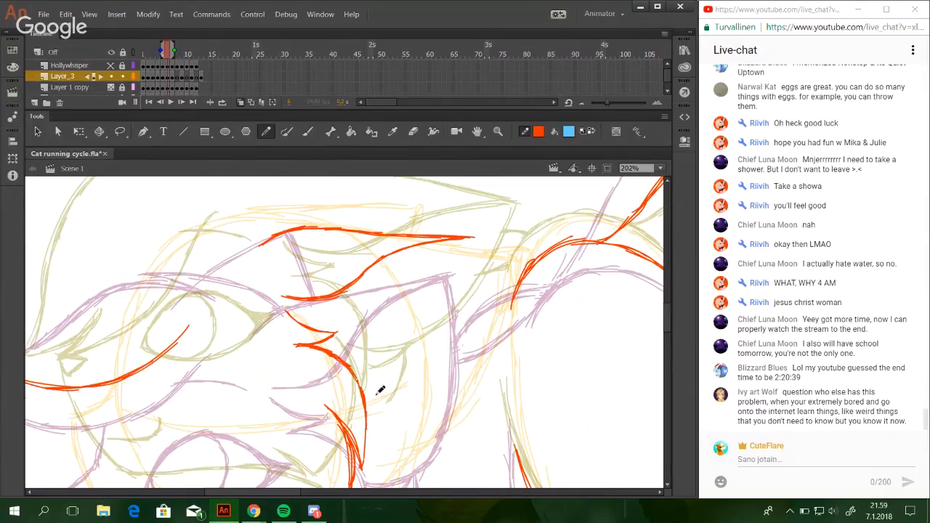
Draw the near ear's back edge curving from the cheek up to the ear tip, with a short fur line at its base.
mouse_move(392, 401)
left_mouse_down()
mouse_move(387, 384)
mouse_move(363, 395)
mouse_move(392, 393)
mouse_move(420, 371)
left_mouse_up()
key("ctrl+z")
left_click_drag(361, 395, 432, 344)
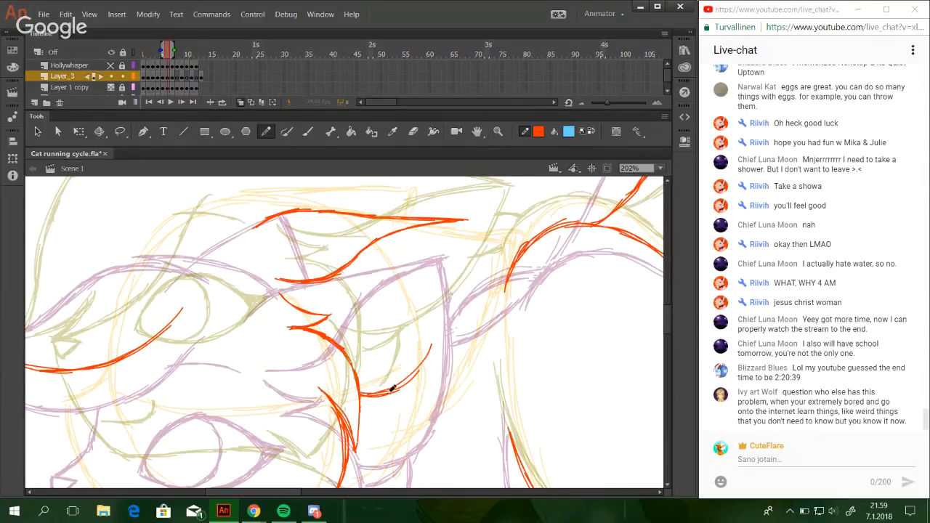
mouse_move(390, 393)
left_mouse_down()
mouse_move(444, 305)
mouse_move(451, 318)
left_mouse_up()
key("ctrl+z")
key("ctrl+z")
left_click_drag(420, 369, 452, 292)
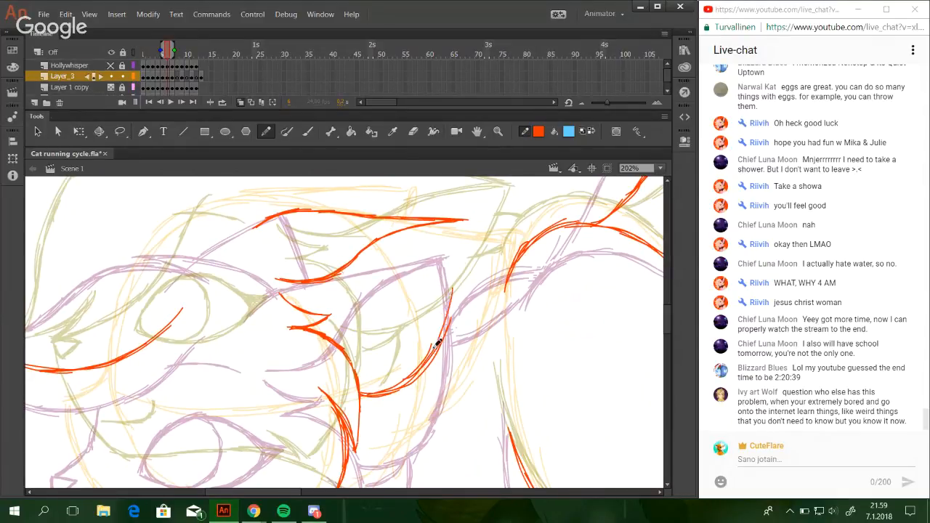
left_click_drag(434, 356, 460, 259)
mouse_move(447, 324)
left_mouse_down()
mouse_move(465, 223)
mouse_move(457, 290)
left_mouse_up()
left_click_drag(467, 221, 441, 336)
left_click_drag(361, 413, 402, 385)
key("ctrl+z")
key("ctrl+z")
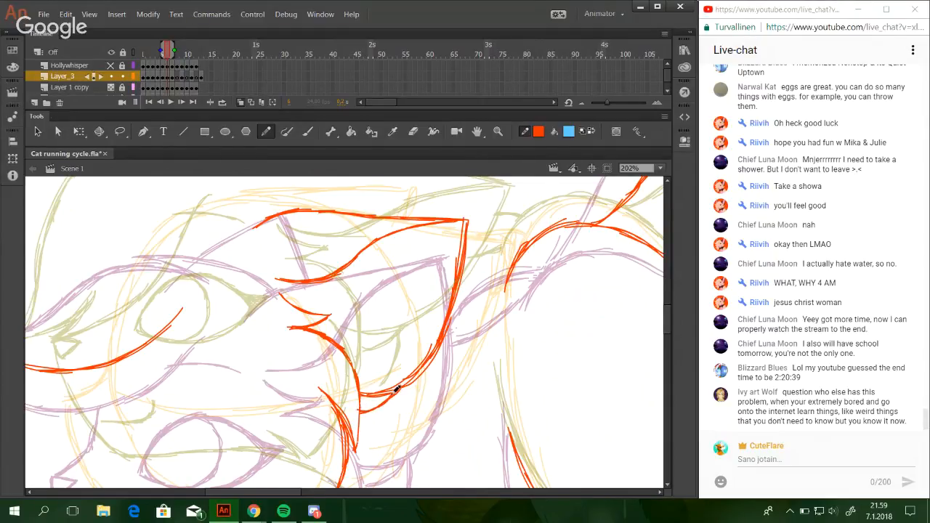
Draw the upper edge of the hair tuft on top of the head, curving from its front tip back to the near ear.
left_click_drag(321, 219, 408, 311)
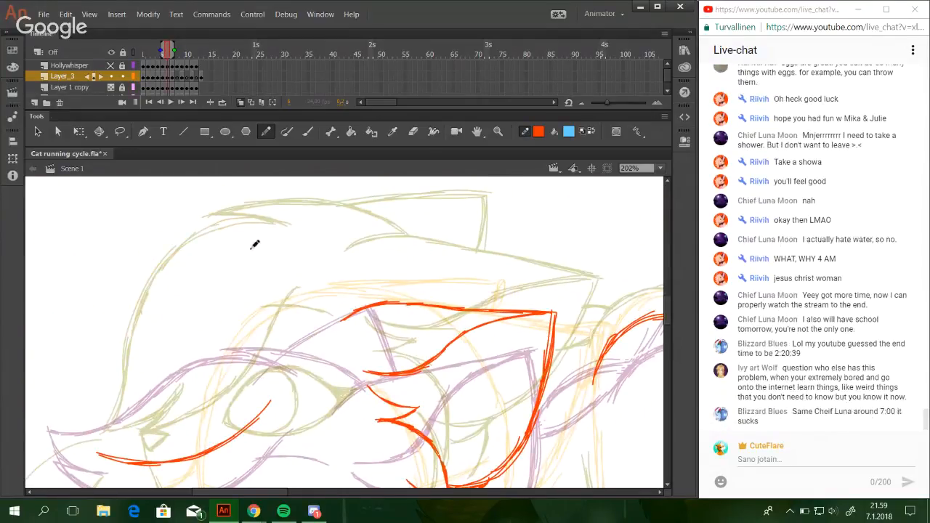
mouse_move(227, 273)
left_mouse_down()
mouse_move(311, 268)
mouse_move(397, 298)
left_mouse_up()
key("ctrl+z")
key("ctrl+z")
key("ctrl+z")
mouse_move(226, 274)
left_mouse_down()
mouse_move(295, 272)
mouse_move(271, 271)
mouse_move(360, 283)
mouse_move(407, 302)
left_mouse_up()
left_click_drag(352, 280, 396, 296)
mouse_move(324, 328)
left_mouse_down()
mouse_move(393, 311)
mouse_move(413, 284)
left_mouse_up()
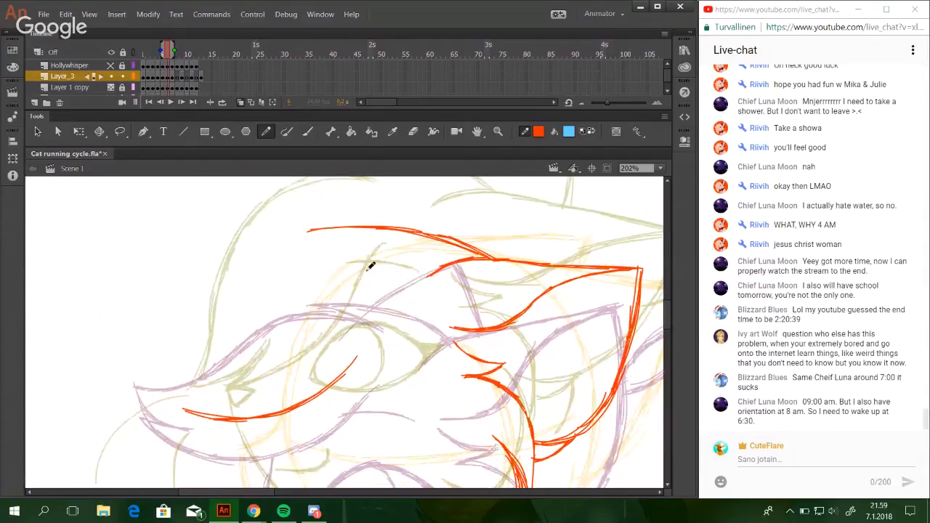
Draw the short underside curve of the head's hair tuft, starting from its pointed front tip.
mouse_move(300, 234)
left_mouse_down()
mouse_move(357, 228)
mouse_move(317, 234)
mouse_move(373, 250)
left_mouse_up()
key("ctrl+z")
key("ctrl+z")
left_click_drag(297, 234, 364, 248)
key("ctrl+z")
left_click_drag(299, 234, 363, 246)
key("ctrl+z")
key("ctrl+z")
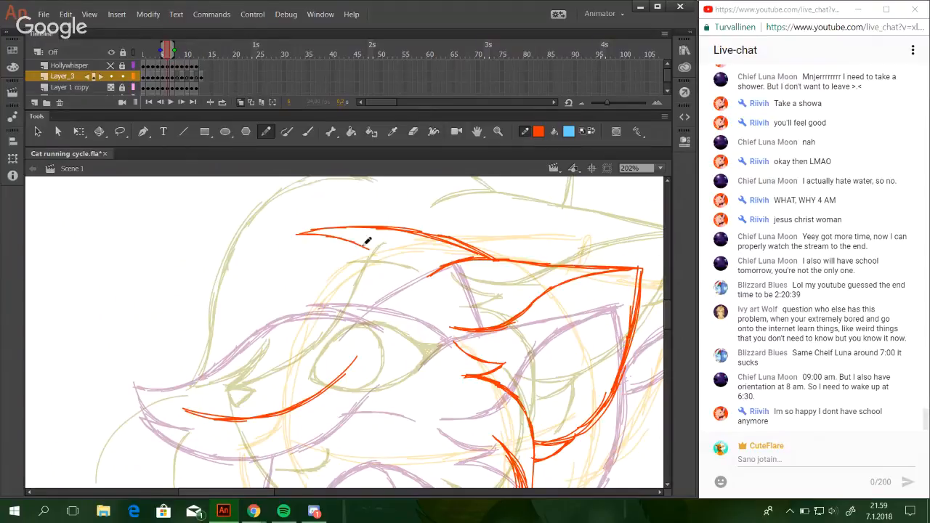
key("ctrl+z")
left_click_drag(298, 234, 364, 248)
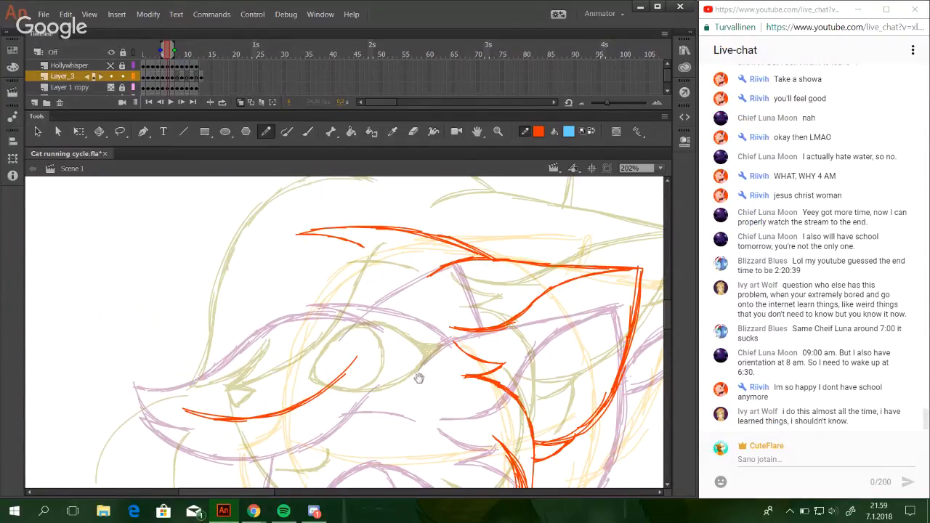
mouse_move(415, 376)
left_mouse_down()
mouse_move(406, 316)
mouse_move(417, 283)
mouse_move(440, 281)
mouse_move(462, 321)
mouse_move(468, 366)
left_mouse_up()
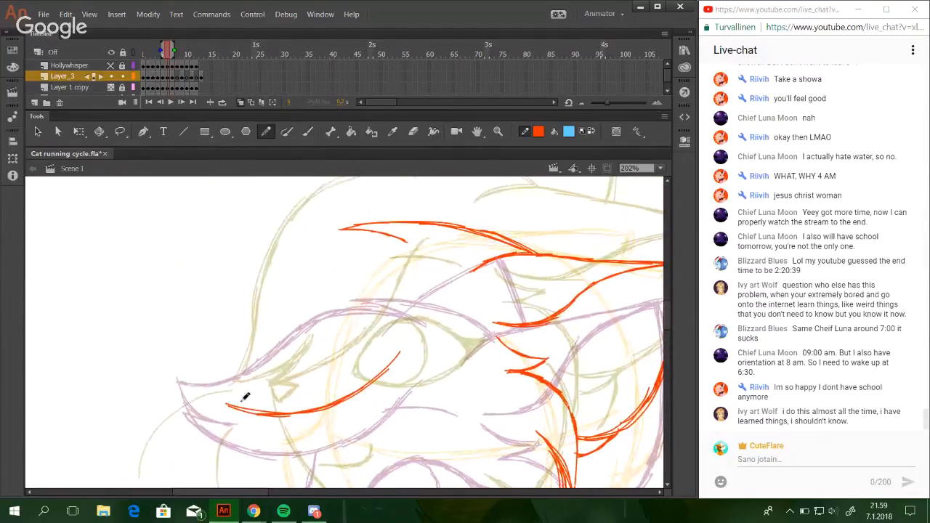
Extend the forehead fringe forward into a pointed tip with a small split strand beneath it.
mouse_move(222, 401)
left_mouse_down()
mouse_move(277, 392)
mouse_move(220, 401)
mouse_move(273, 393)
mouse_move(226, 394)
mouse_move(247, 396)
left_mouse_up()
key("ctrl+z")
key("ctrl+z")
key("ctrl+z")
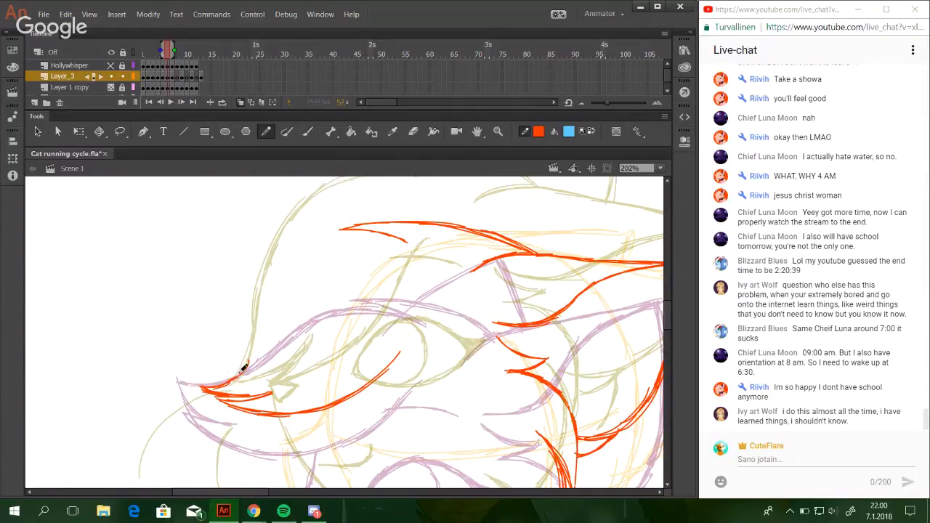
Draw the front outline of the fringe from its pointed tip up in an arc to the underside of the hair tuft.
left_click_drag(240, 373, 263, 333)
left_click_drag(246, 371, 275, 305)
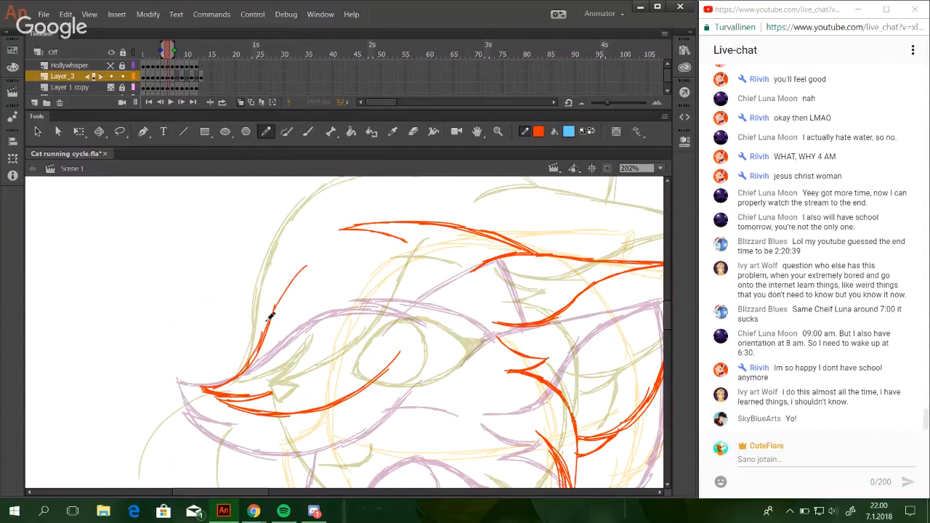
left_click_drag(276, 296, 377, 237)
mouse_move(298, 275)
left_mouse_down()
mouse_move(308, 254)
mouse_move(327, 245)
mouse_move(411, 236)
left_mouse_up()
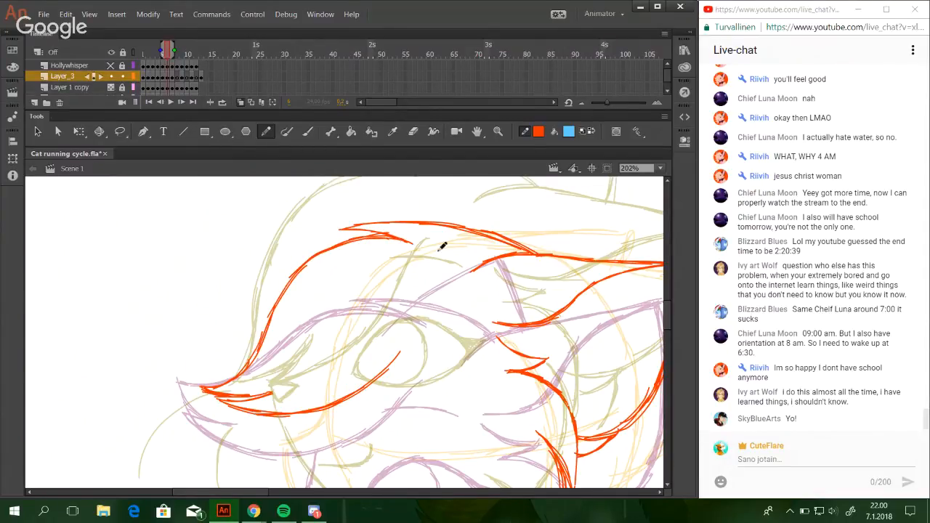
Draw the far ear's upper edge rising from behind the hair tuft back to the ear tip.
left_click_drag(511, 279, 363, 338)
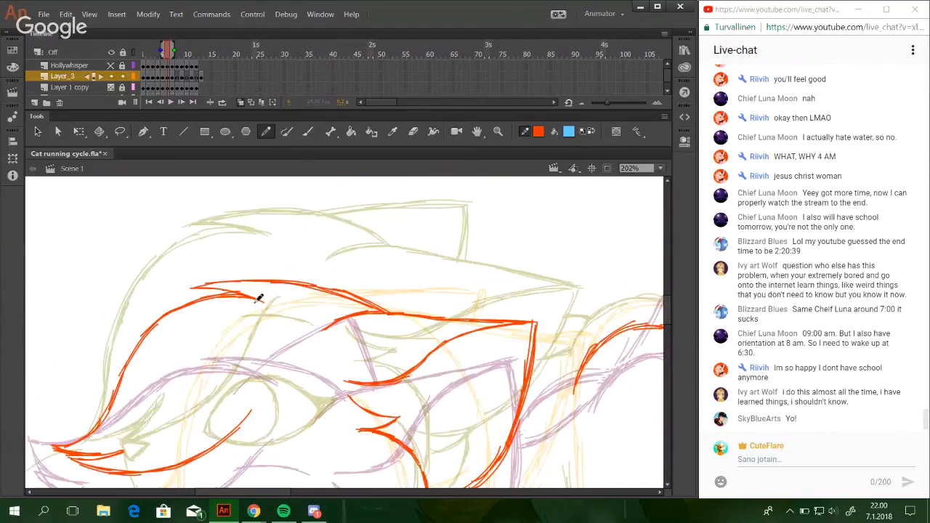
mouse_move(226, 313)
left_mouse_down()
mouse_move(298, 278)
mouse_move(366, 260)
mouse_move(346, 265)
left_mouse_up()
key("ctrl+z")
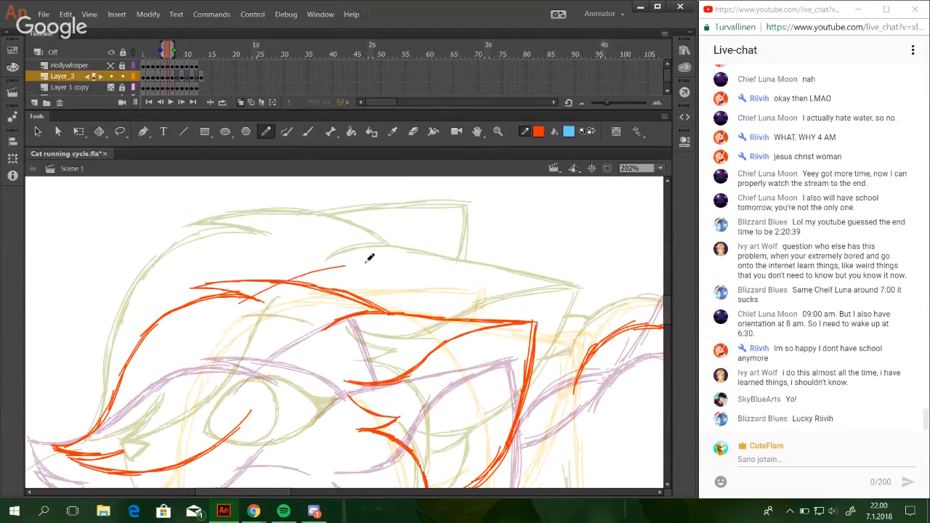
key("ctrl+z")
left_click_drag(231, 303, 346, 257)
left_click_drag(261, 286, 383, 257)
left_click_drag(286, 278, 393, 253)
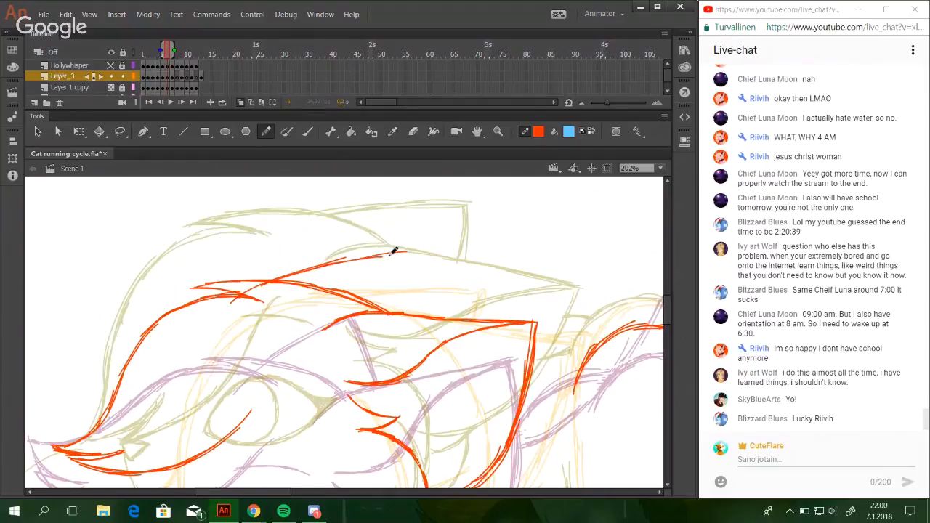
left_click_drag(332, 264, 404, 251)
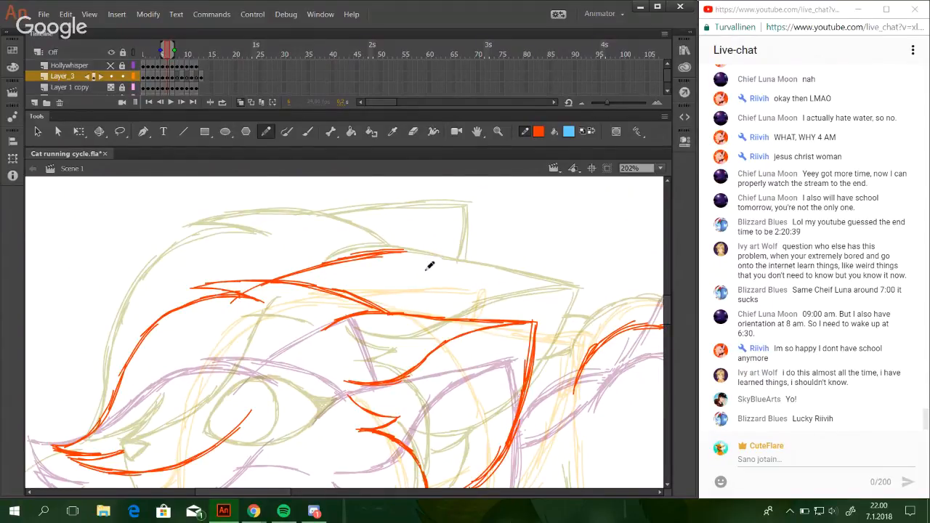
Draw the far ear's short back edge from its tip down to the near ear's top edge.
left_click_drag(406, 253, 410, 310)
key("ctrl+z")
key("ctrl+z")
left_click_drag(407, 252, 411, 313)
Select the far ear with the Lasso and adjust its shape slightly with Free Transform.
key("l")
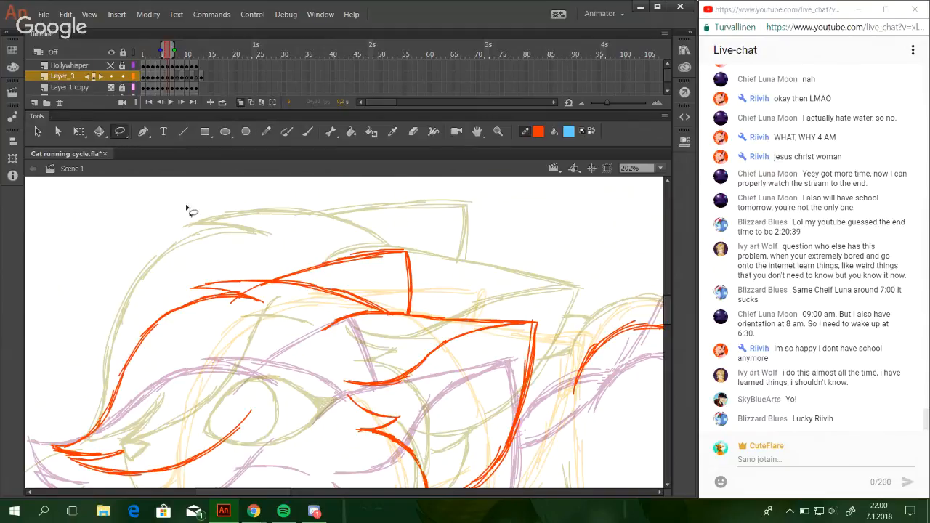
mouse_move(255, 510)
left_click(264, 471)
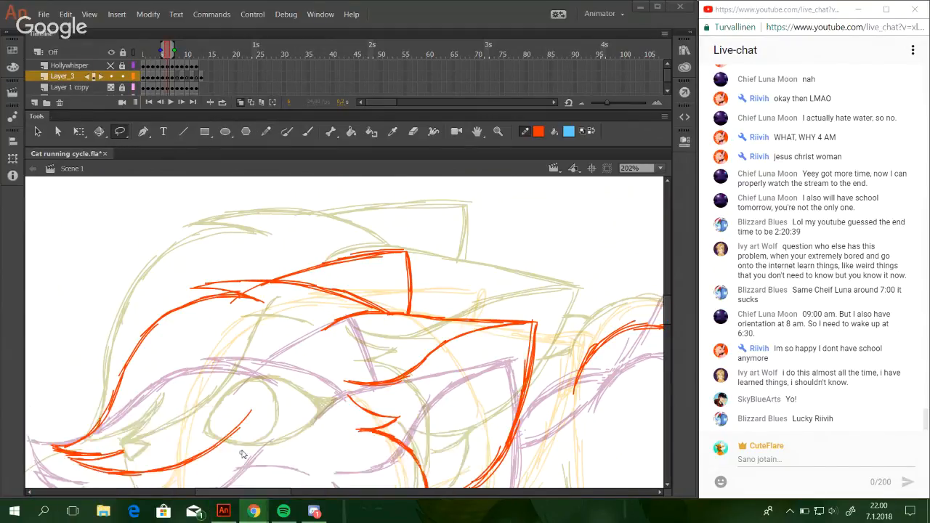
left_click(223, 511)
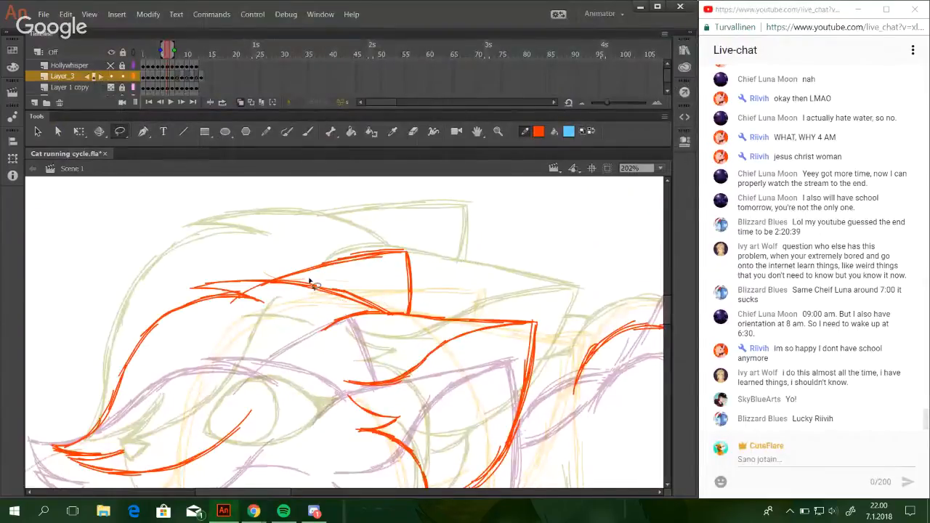
left_click(79, 131)
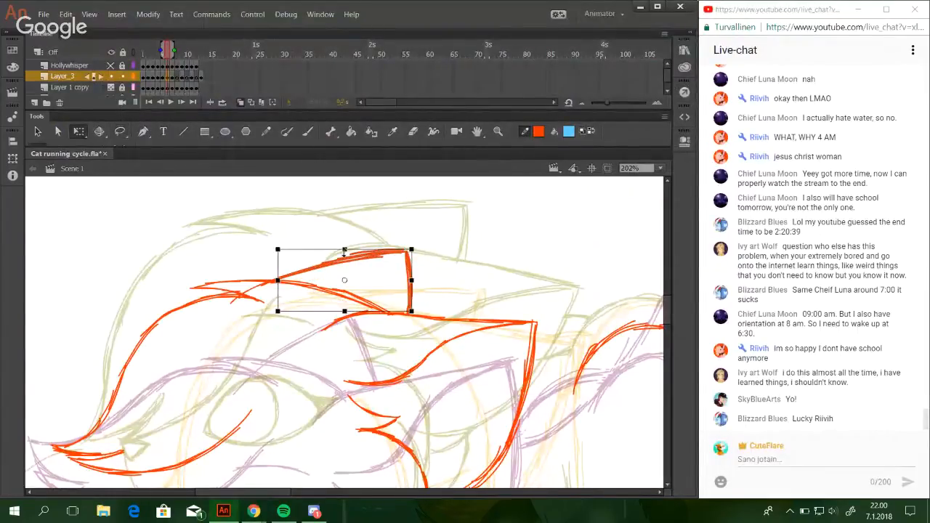
left_click_drag(385, 250, 436, 318)
left_click(463, 263)
Adjust the far ear's back edge with Free Transform so it joins the ear tip and the near ear's top edge.
left_click(266, 132)
left_click(78, 131)
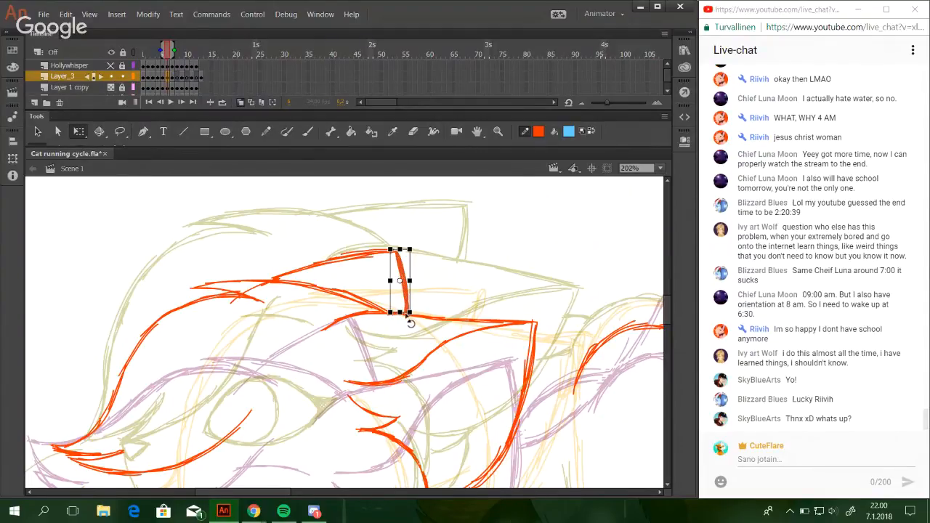
left_click_drag(401, 311, 404, 313)
left_click(463, 286)
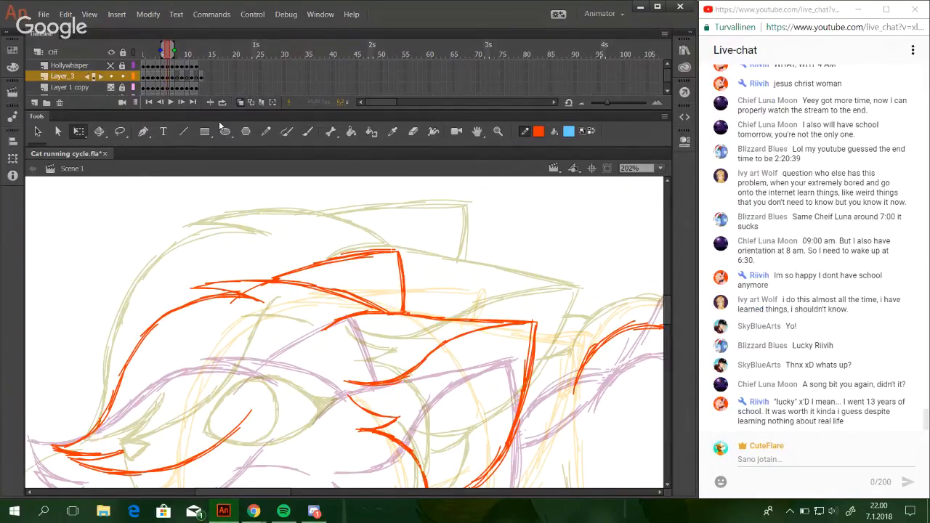
Draw a small pointed fur tuft hanging below the lower edge of the near ear with the Pencil tool.
key("y")
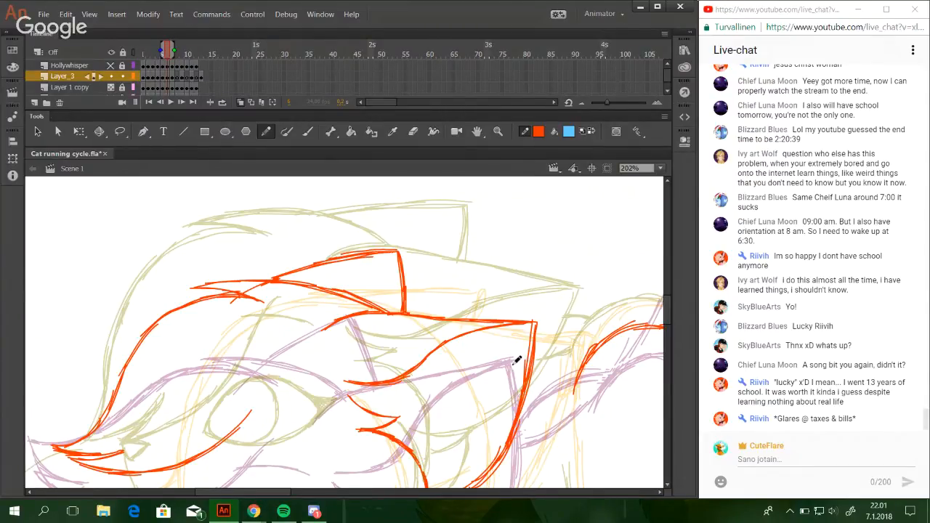
left_click(660, 168)
left_click(640, 218)
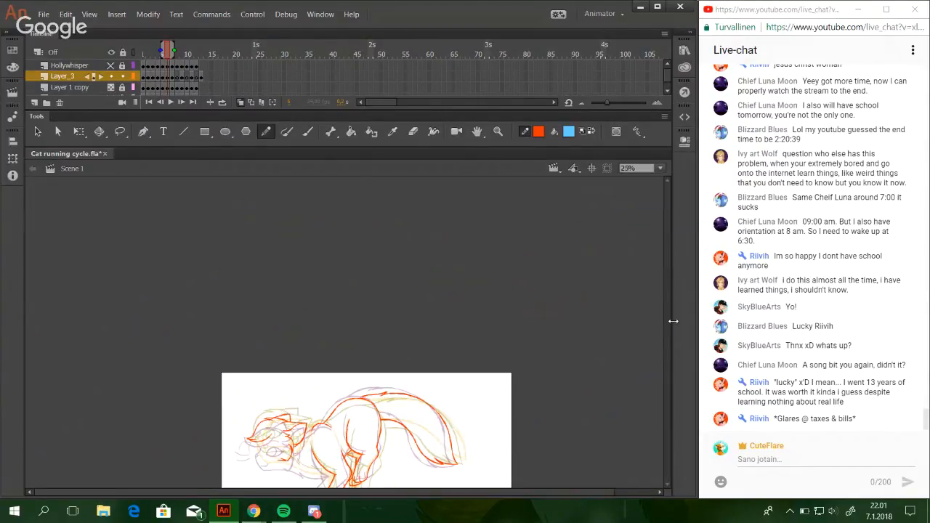
key("z")
left_click_drag(279, 392, 401, 490)
left_click(177, 197)
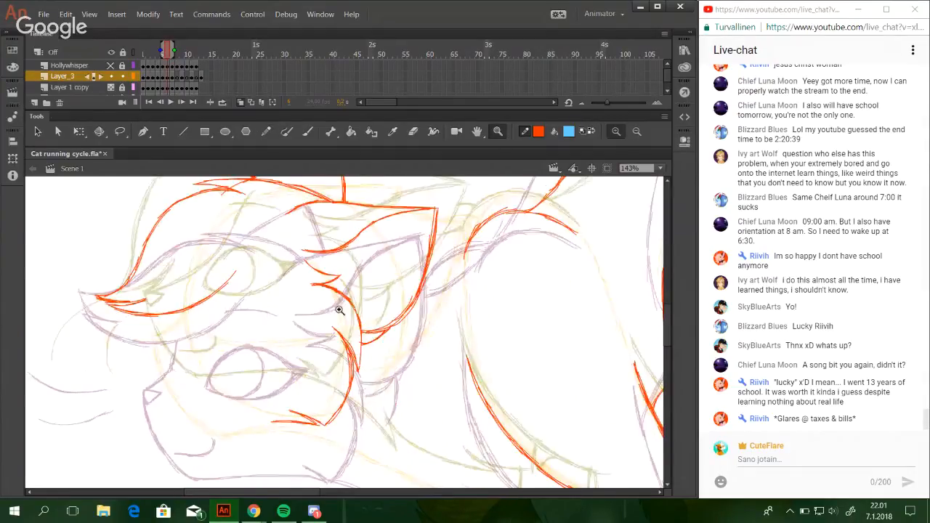
left_click(267, 131)
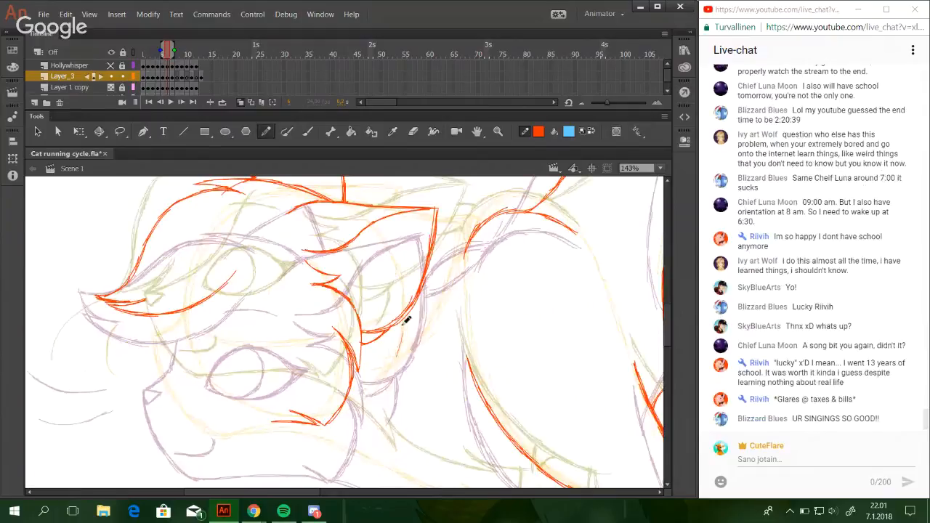
left_click_drag(402, 325, 393, 360)
left_click_drag(400, 321, 387, 369)
key("ctrl+z")
mouse_move(399, 326)
left_mouse_down()
mouse_move(391, 369)
mouse_move(394, 342)
mouse_move(388, 364)
mouse_move(385, 358)
left_mouse_up()
key("ctrl+z")
key("ctrl+z")
key("ctrl+z")
key("ctrl+z")
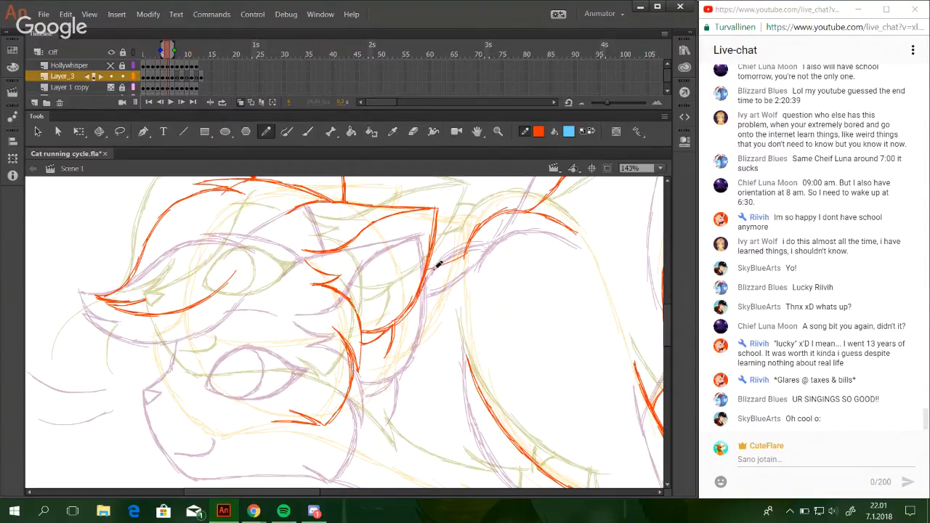
Draw two short neck lines connecting the near ear's back edge to the shoulder outline.
left_click_drag(434, 269, 467, 248)
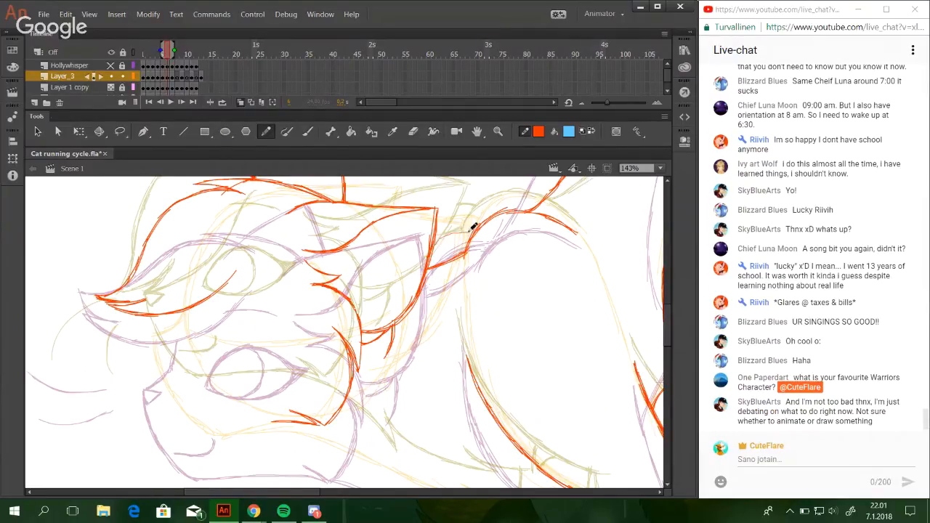
left_click_drag(436, 237, 480, 228)
left_click_drag(461, 384, 518, 373)
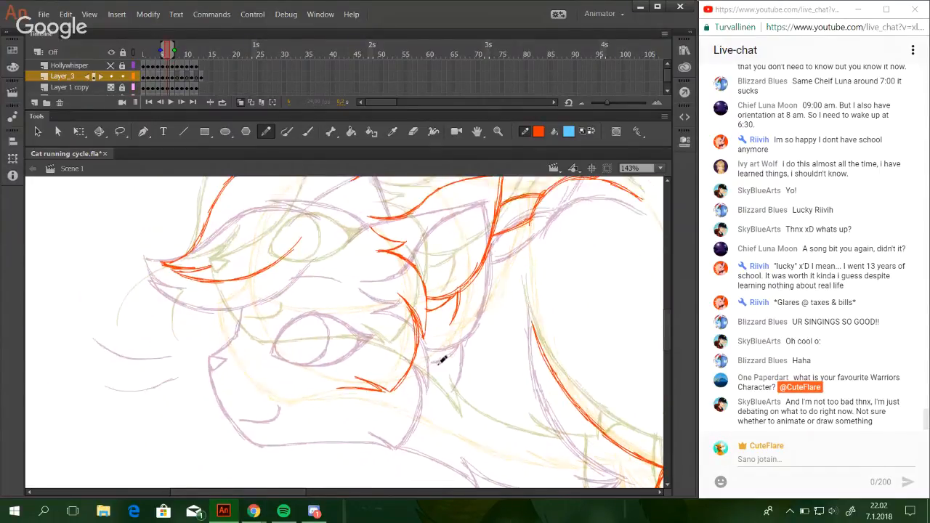
left_click_drag(489, 421, 492, 386)
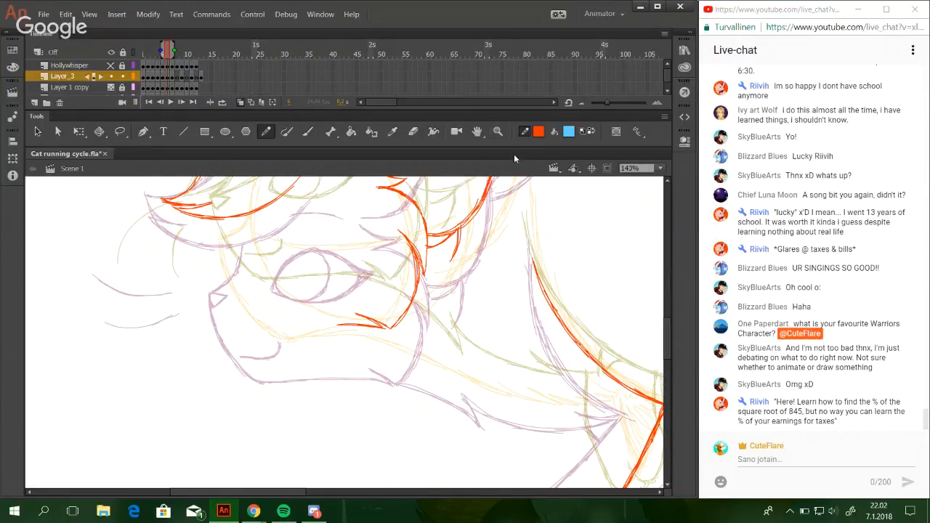
Draw the short top edge of the nose just below the fringe at the front of the face.
left_click(498, 130)
left_click_drag(108, 186, 359, 416)
left_click(266, 131)
mouse_move(168, 55)
left_mouse_down()
mouse_move(158, 55)
mouse_move(167, 55)
left_mouse_up()
key("space")
left_click_drag(368, 329, 365, 364)
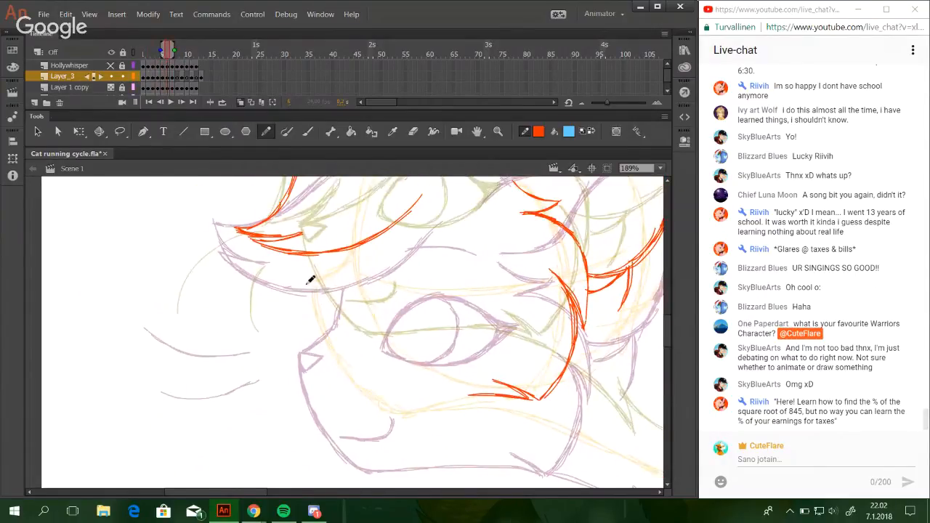
left_click_drag(306, 285, 335, 289)
key("space")
left_click_drag(420, 364, 408, 358)
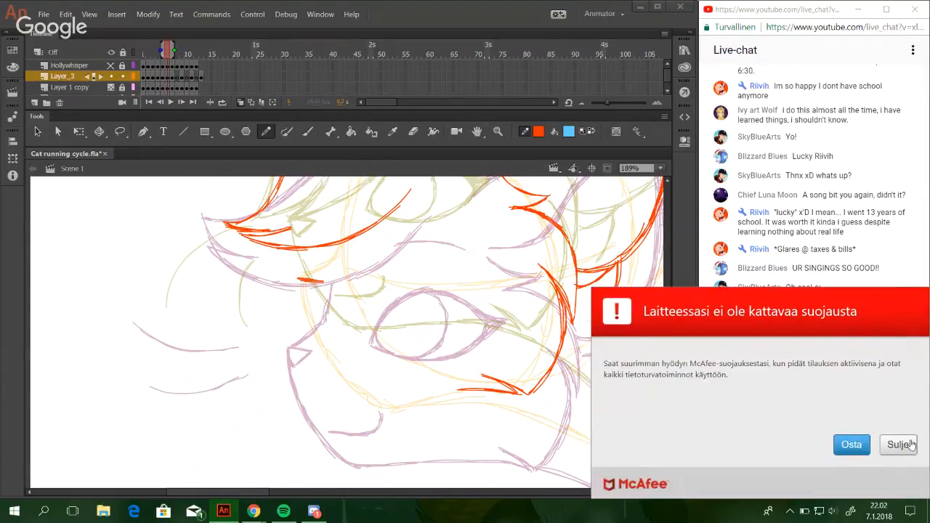
Dismiss the McAfee notification and complete the nose as a small downward-pointing triangle.
left_click(911, 444)
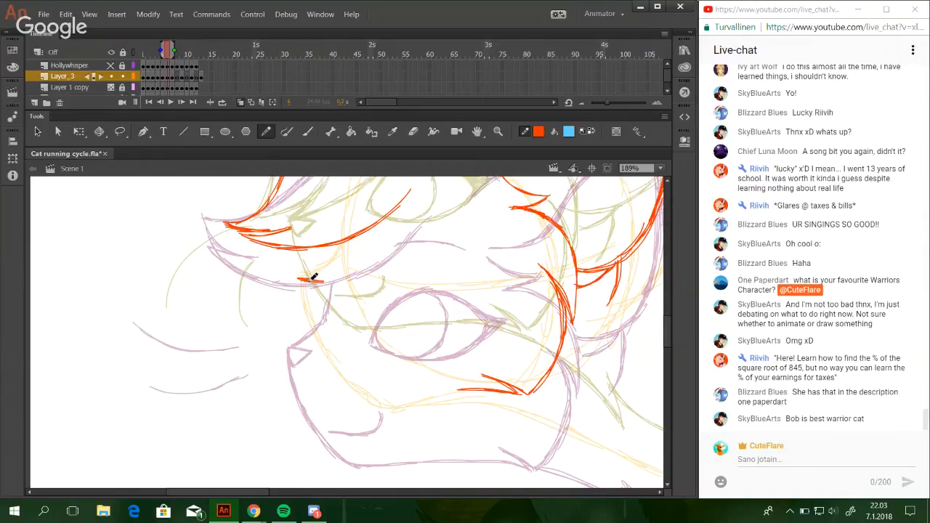
left_click_drag(300, 281, 308, 298)
key("ctrl+z")
key("ctrl+z")
key("ctrl+z")
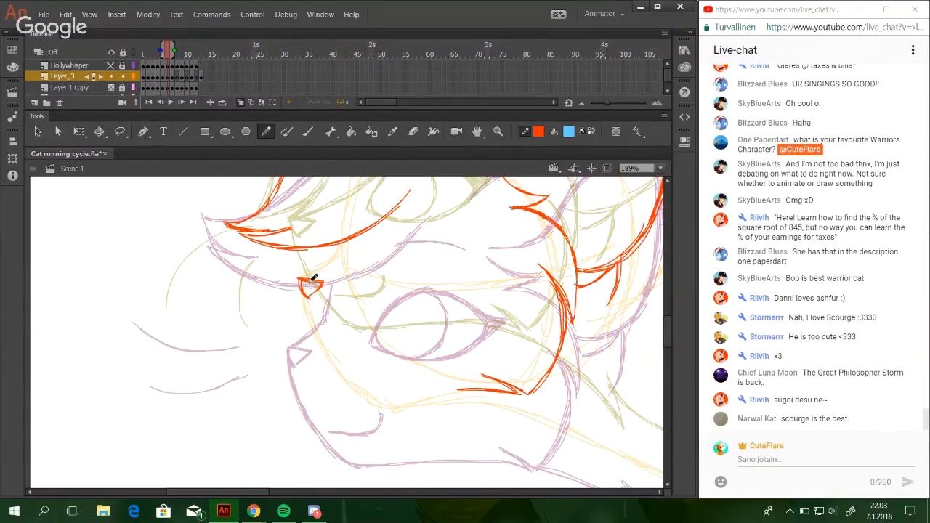
Draw the nose bridge up to the fringe and the muzzle front curving from the nose down to the chin.
mouse_move(314, 278)
left_mouse_down()
mouse_move(345, 235)
mouse_move(341, 241)
left_mouse_up()
mouse_move(307, 296)
left_mouse_down()
mouse_move(321, 289)
mouse_move(342, 357)
left_mouse_up()
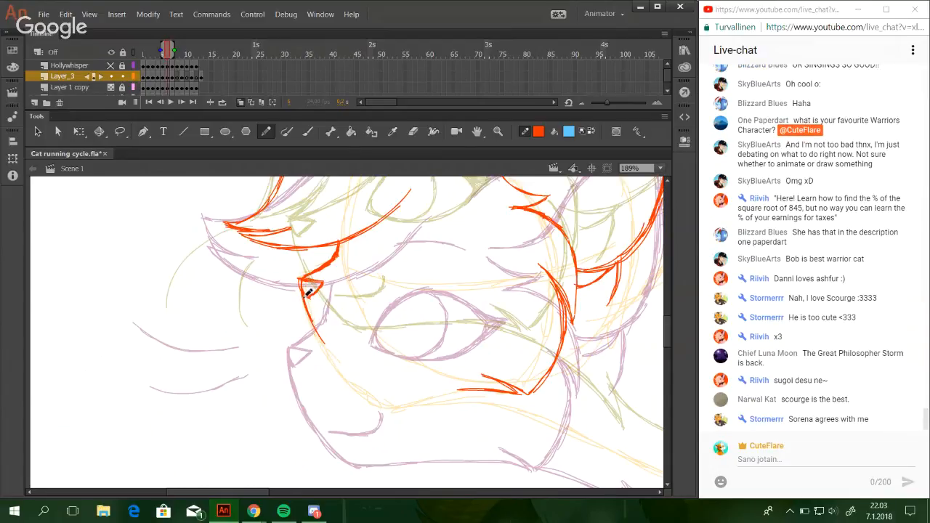
mouse_move(318, 322)
left_mouse_down()
mouse_move(341, 371)
mouse_move(369, 389)
mouse_move(352, 379)
mouse_move(442, 388)
left_mouse_up()
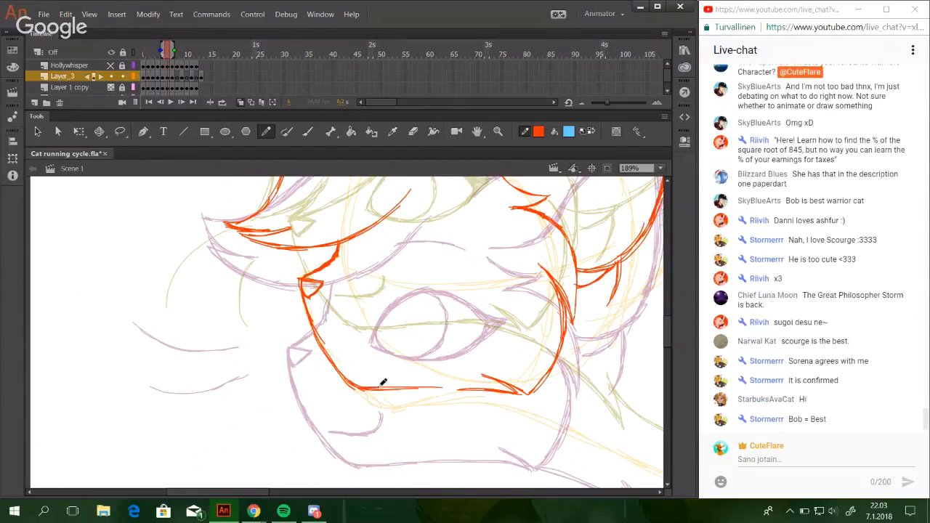
key("ctrl+z")
left_click_drag(925, 420, 929, 421)
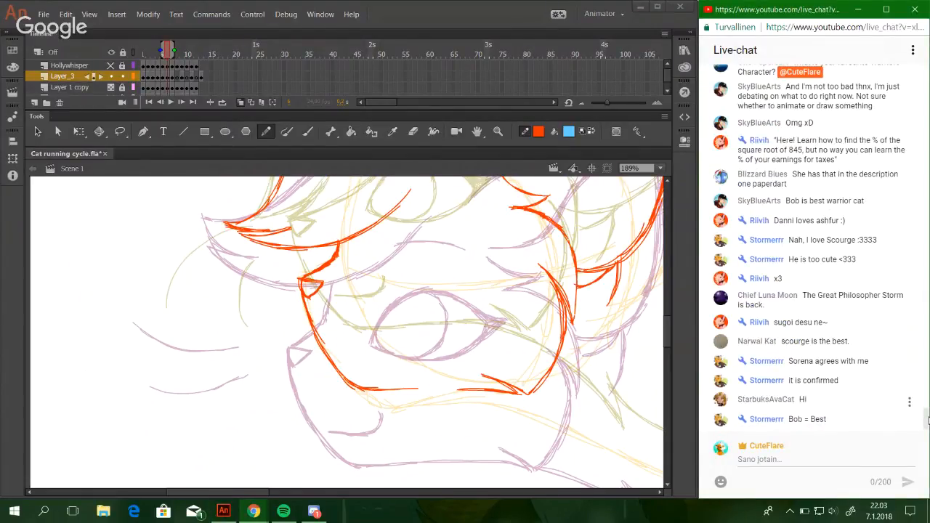
scroll(859, 329, "up", 3)
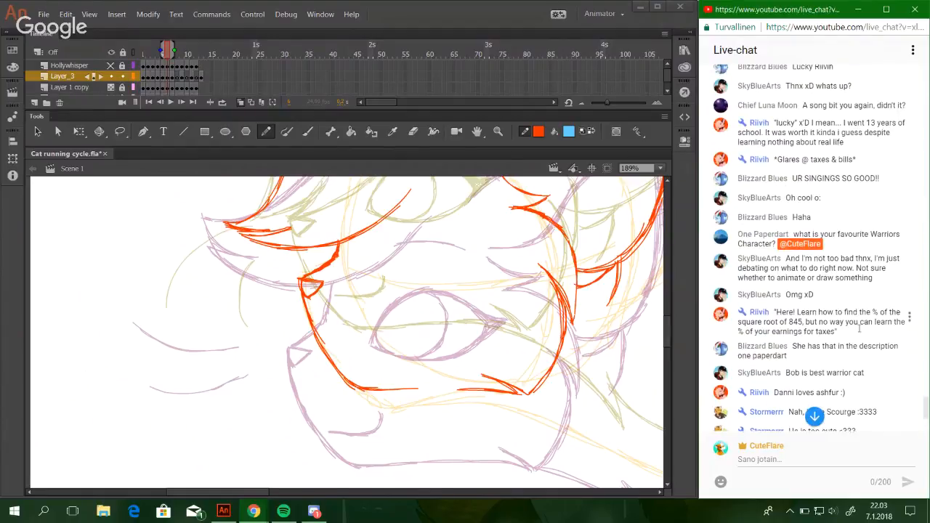
scroll(859, 328, "down", 3)
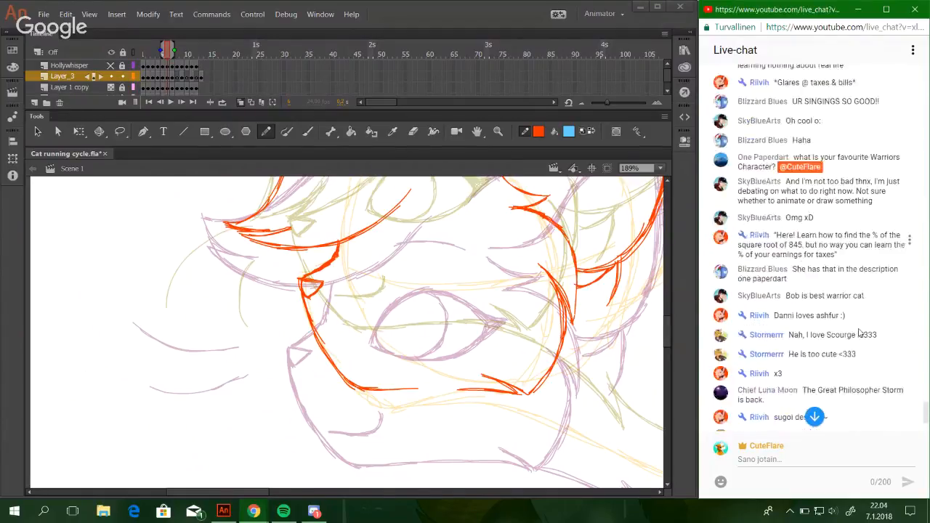
Close the lower jaw with a nearly straight line from the chin to the cheek tuft.
mouse_move(385, 331)
left_mouse_down()
mouse_move(453, 374)
mouse_move(457, 389)
mouse_move(494, 390)
left_mouse_up()
key("ctrl+z")
left_click_drag(385, 390, 443, 391)
key("ctrl+z")
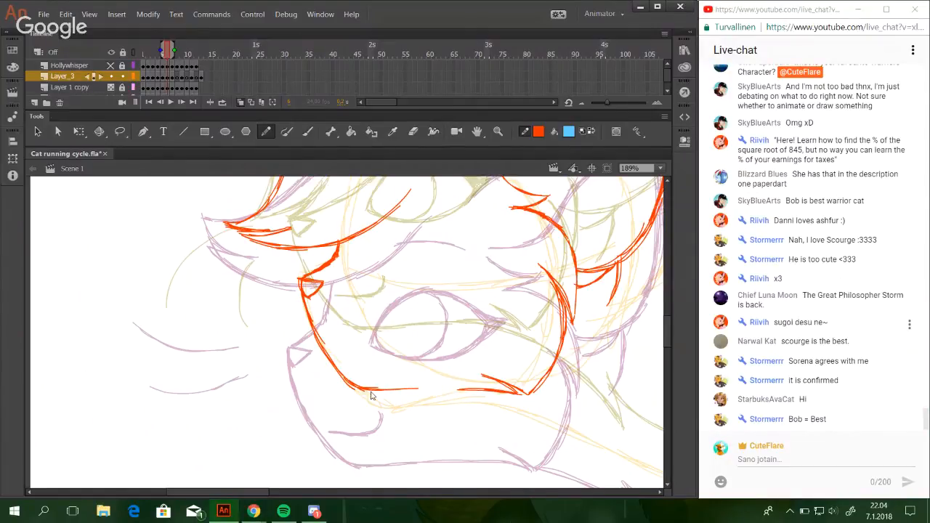
left_click_drag(370, 390, 492, 392)
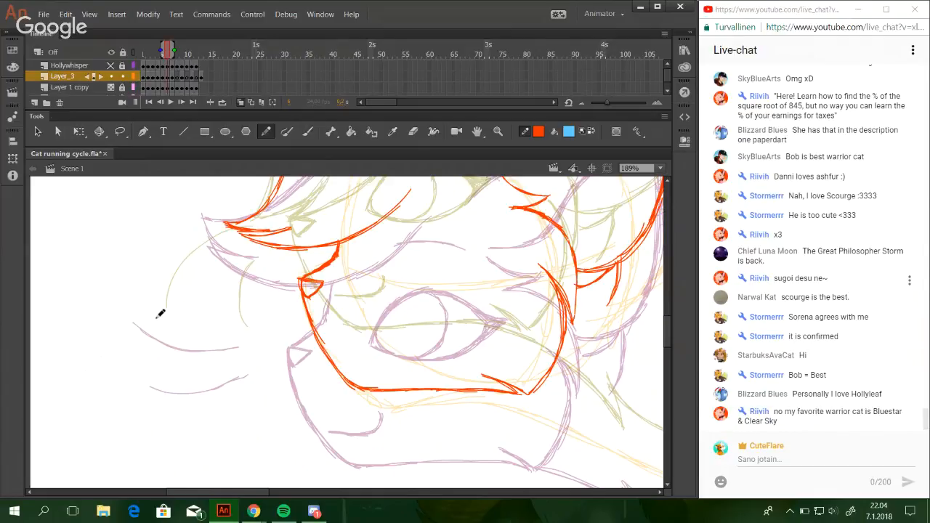
Draw two separate curved whiskers in front of the muzzle, one at nose height and a shorter one below it.
left_click_drag(157, 317, 215, 296)
key("ctrl+z")
key("ctrl+z")
left_click_drag(163, 315, 233, 290)
left_click_drag(194, 310, 248, 281)
key("ctrl+z")
mouse_move(190, 312)
left_mouse_down()
mouse_move(239, 285)
mouse_move(268, 282)
left_mouse_up()
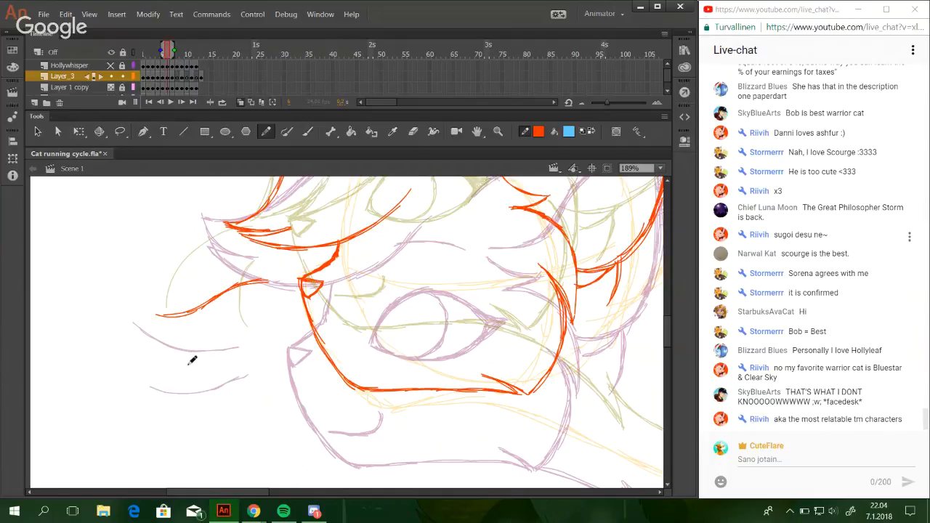
left_click_drag(198, 365, 261, 322)
left_click_drag(227, 351, 264, 317)
key("ctrl+z")
Draw the start of the throat line from the jaw corner, sloping down and back toward the chest.
left_click_drag(473, 374, 362, 361)
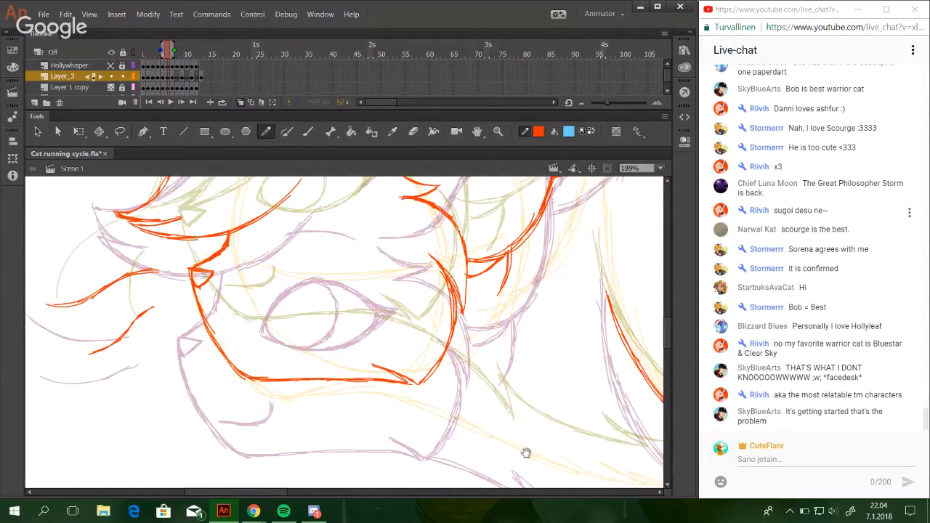
left_click_drag(526, 453, 429, 391)
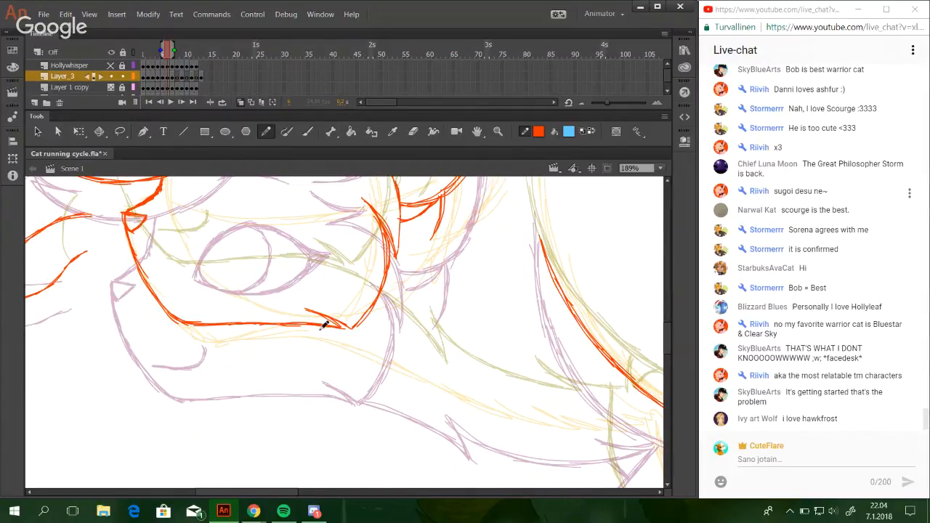
left_click_drag(313, 321, 352, 338)
key("ctrl+z")
left_click_drag(302, 324, 363, 338)
left_click_drag(304, 325, 414, 363)
left_click_drag(366, 340, 443, 390)
key("ctrl+z")
Extend the throat line toward the chest and finish it with a sharp downward-pointing fur tuft.
key("ctrl+z")
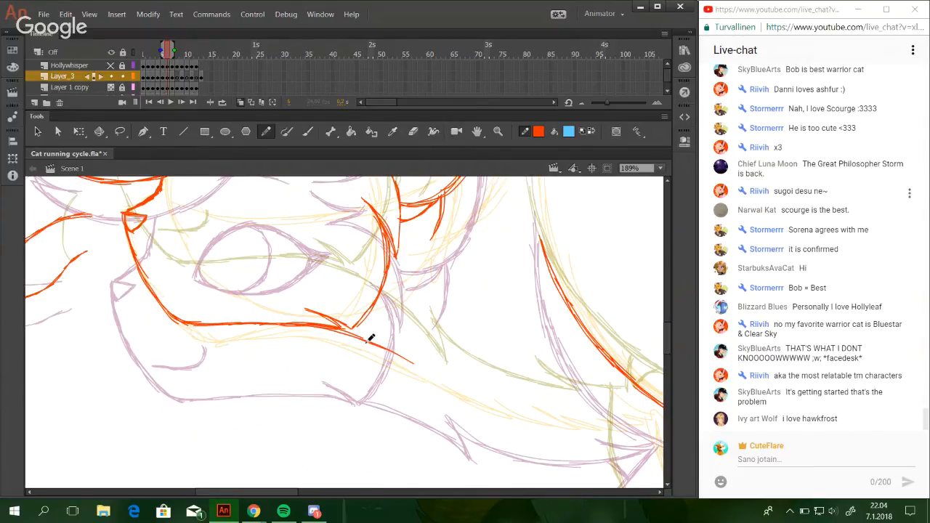
left_click_drag(367, 341, 443, 391)
key("ctrl+z")
left_click_drag(389, 354, 458, 410)
key("ctrl+z")
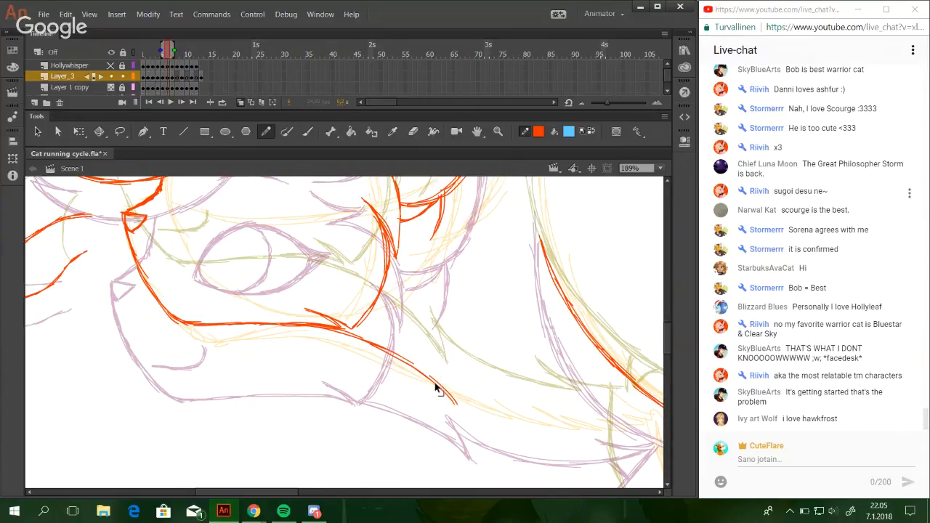
key("ctrl+z")
mouse_move(430, 378)
left_mouse_down()
mouse_move(460, 409)
mouse_move(448, 381)
mouse_move(463, 412)
left_mouse_up()
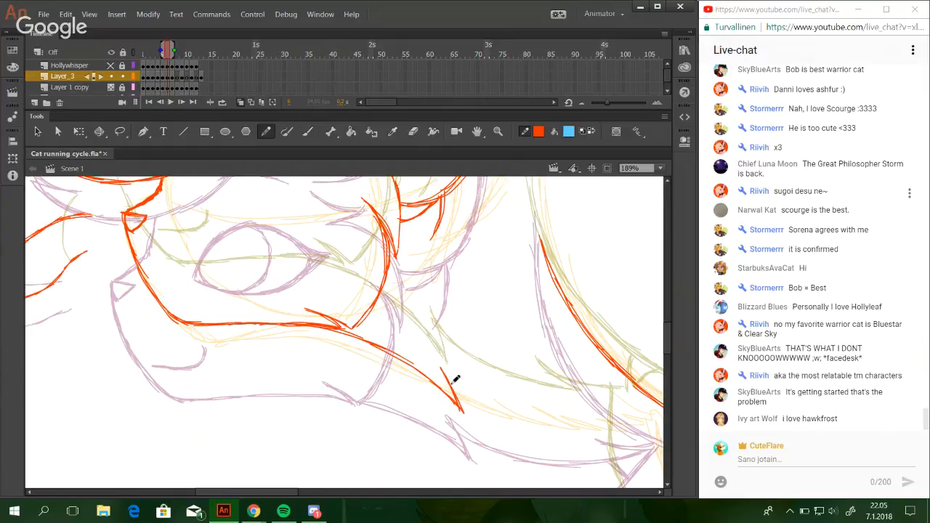
Draw the chest line curving from the throat tuft back toward the front leg.
left_click_drag(513, 394, 395, 339)
left_click_drag(350, 336, 467, 375)
left_click_drag(385, 358, 494, 380)
left_click_drag(413, 365, 503, 376)
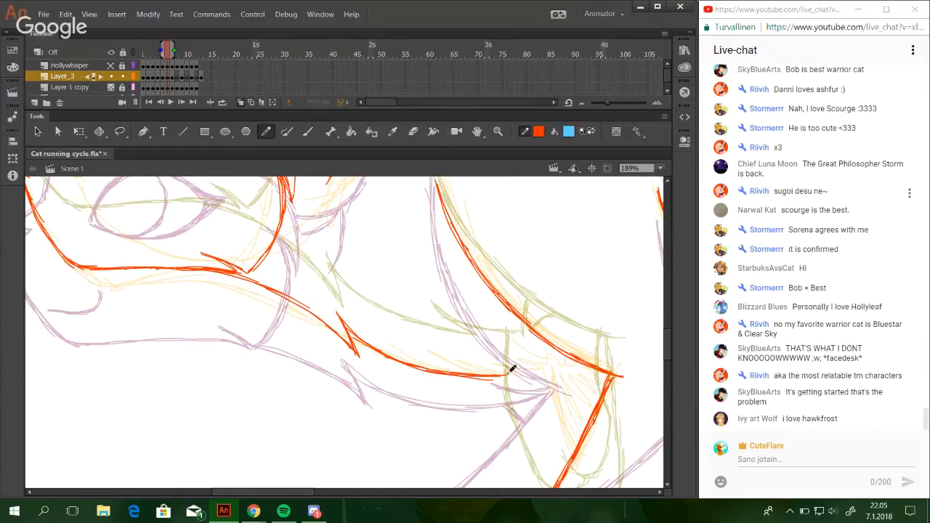
key("ctrl+z")
key("ctrl+z")
key("ctrl+z")
left_click_drag(376, 352, 462, 375)
left_click_drag(407, 363, 500, 372)
Refine the rear end of the chest line and add a pointed fur tuft running up to the front leg.
left_click_drag(446, 352, 494, 372)
mouse_move(444, 353)
left_mouse_down()
mouse_move(504, 371)
mouse_move(560, 365)
left_mouse_up()
key("ctrl+z")
key("ctrl+z")
key("ctrl+z")
key("ctrl+z")
key("ctrl+z")
key("ctrl+z")
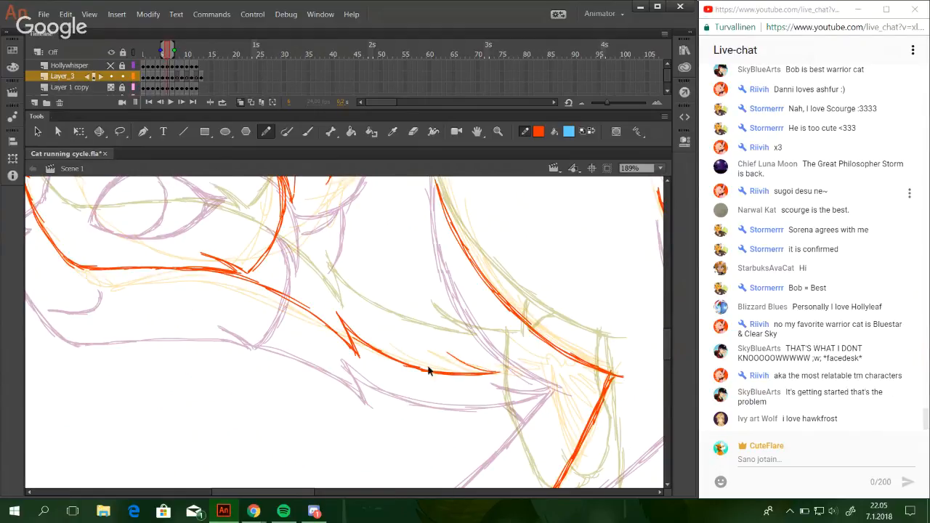
key("ctrl+z")
mouse_move(391, 354)
left_mouse_down()
mouse_move(469, 371)
mouse_move(373, 346)
mouse_move(493, 372)
mouse_move(404, 361)
mouse_move(497, 371)
left_mouse_up()
left_click_drag(436, 368, 511, 371)
mouse_move(461, 356)
left_mouse_down()
mouse_move(501, 369)
mouse_move(499, 362)
mouse_move(559, 369)
mouse_move(487, 363)
mouse_move(534, 366)
left_mouse_up()
key("ctrl+z")
key("ctrl+z")
key("ctrl+z")
mouse_move(467, 359)
left_mouse_down()
mouse_move(556, 363)
mouse_move(547, 344)
mouse_move(551, 363)
left_mouse_up()
key("ctrl+z")
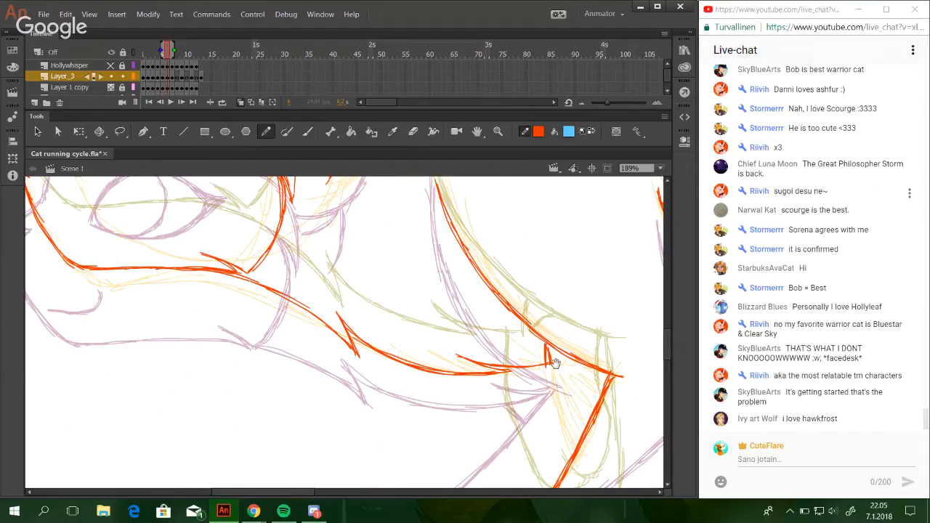
Draw the front edge of the upper foreleg from the chest line down to the existing lower leg line.
mouse_move(494, 369)
left_mouse_down()
mouse_move(452, 397)
mouse_move(319, 422)
left_mouse_up()
mouse_move(371, 395)
left_mouse_down()
mouse_move(374, 416)
mouse_move(459, 235)
left_mouse_up()
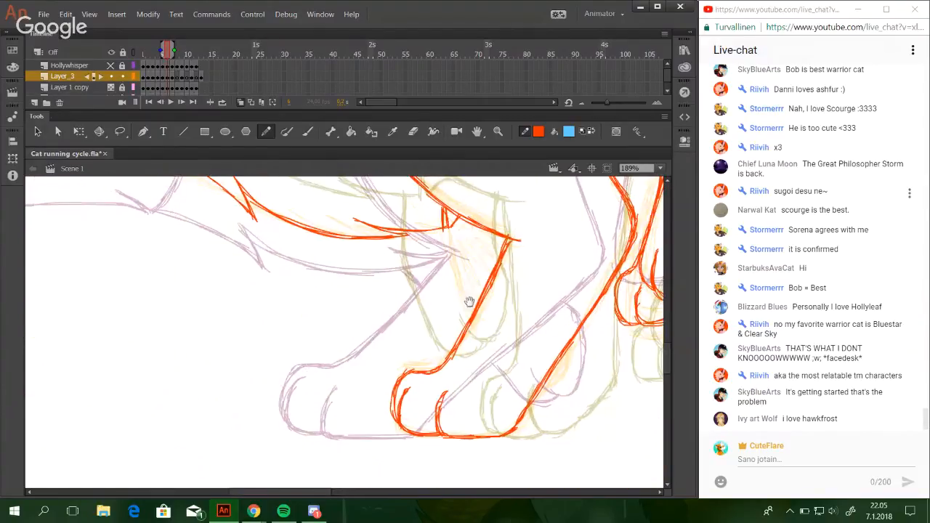
mouse_move(469, 303)
left_mouse_down()
mouse_move(444, 385)
mouse_move(364, 353)
mouse_move(361, 328)
mouse_move(366, 370)
mouse_move(350, 316)
mouse_move(366, 377)
left_mouse_up()
mouse_move(347, 303)
left_mouse_down()
mouse_move(351, 335)
mouse_move(344, 277)
mouse_move(361, 389)
left_mouse_up()
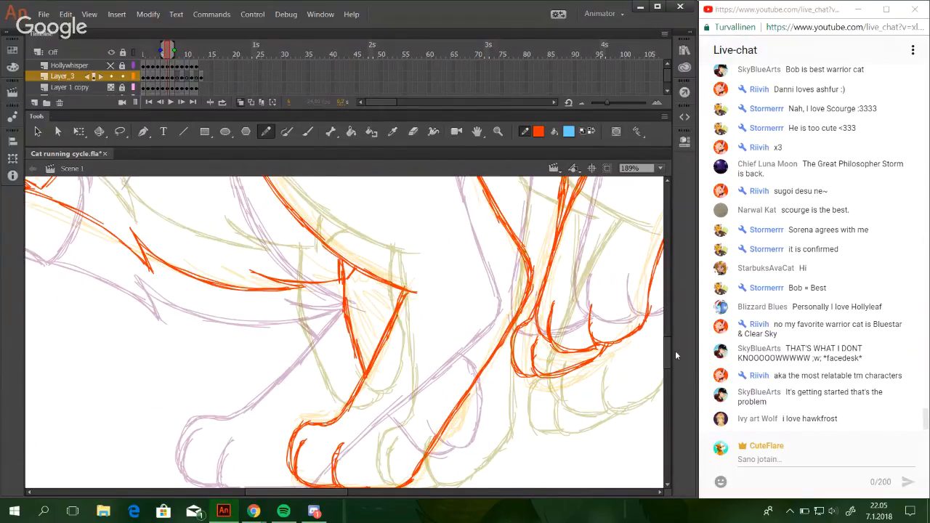
mouse_move(669, 352)
left_mouse_down()
mouse_move(669, 315)
mouse_move(670, 328)
left_mouse_up()
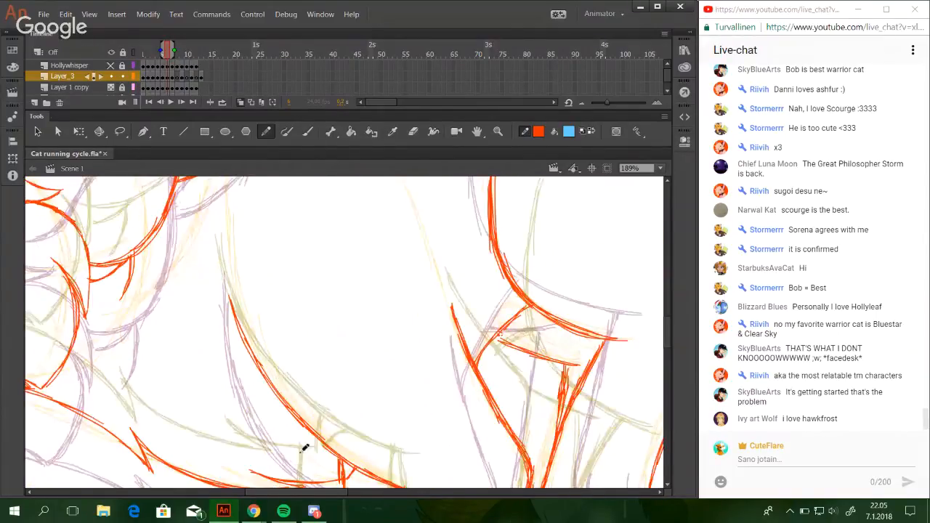
left_click_drag(324, 494, 249, 494)
left_click_drag(667, 335, 668, 364)
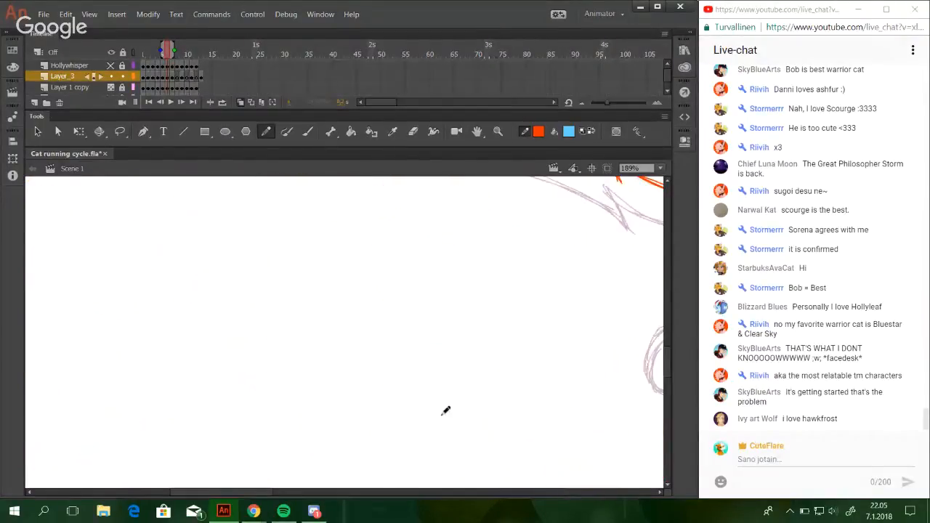
left_click_drag(240, 493, 341, 493)
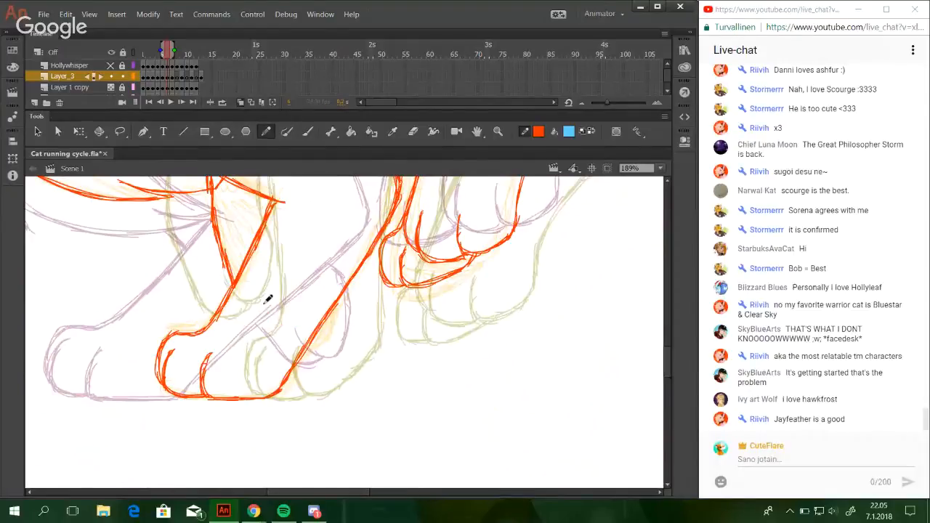
left_click_drag(262, 305, 294, 326)
key("ctrl+z")
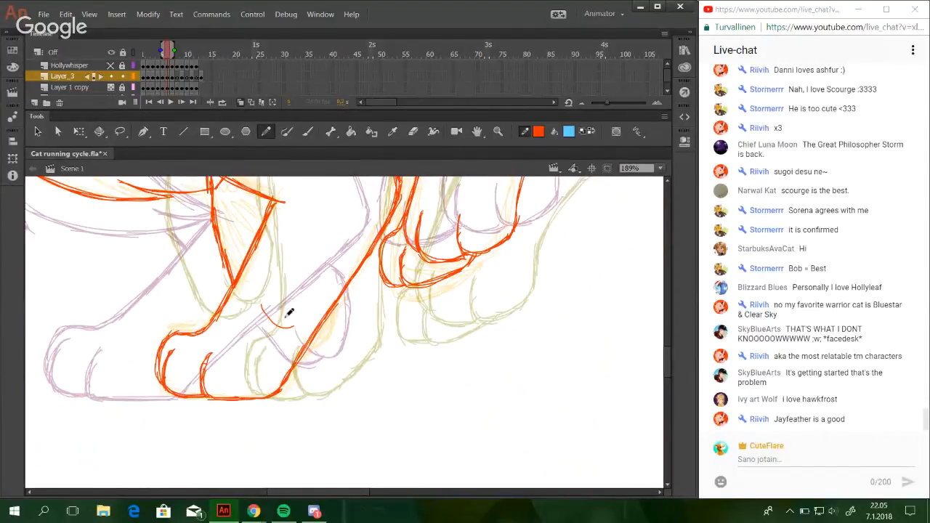
key("ctrl+z")
Review the whole cat at 25% zoom and enlarge the head around the fringe.
mouse_move(315, 270)
left_mouse_down()
mouse_move(316, 405)
mouse_move(334, 453)
mouse_move(354, 467)
left_mouse_up()
left_click_drag(263, 341, 354, 454)
left_click_drag(373, 384, 444, 443)
left_click_drag(411, 287, 572, 339)
left_click_drag(604, 224, 654, 142)
left_click_drag(411, 392, 552, 351)
left_click_drag(462, 393, 553, 368)
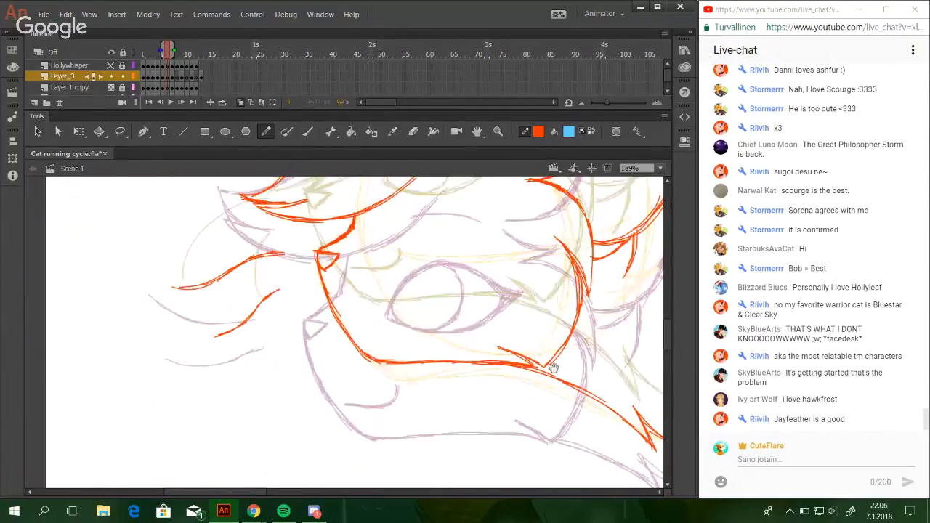
left_click(660, 169)
left_click(653, 220)
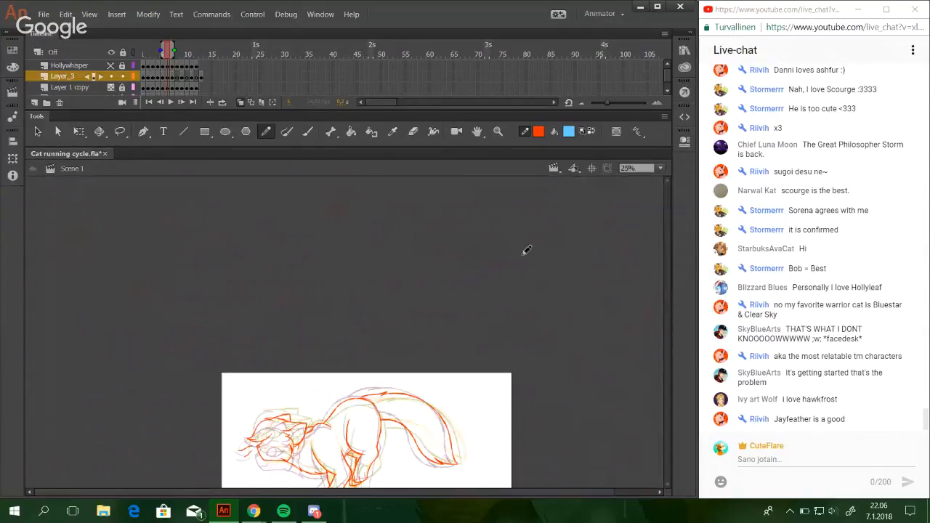
left_click(498, 131)
left_click_drag(197, 391, 390, 501)
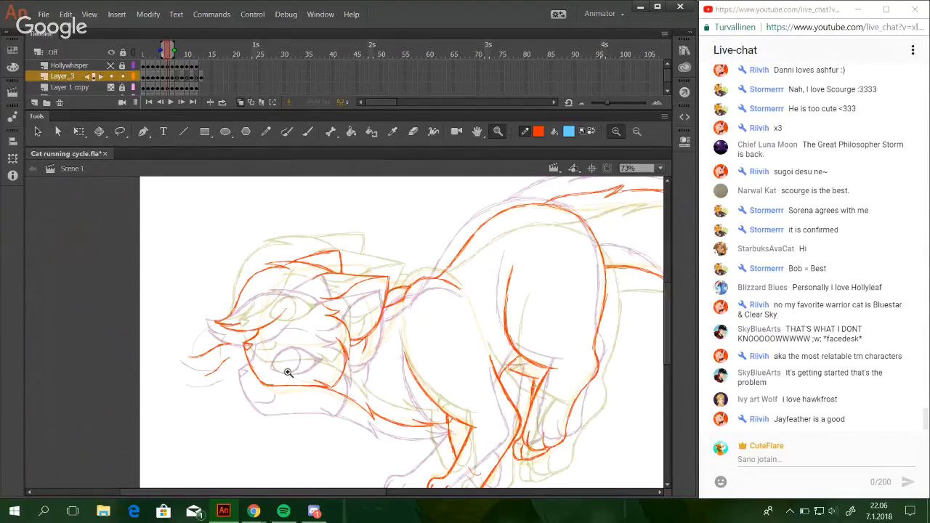
left_click_drag(218, 261, 378, 385)
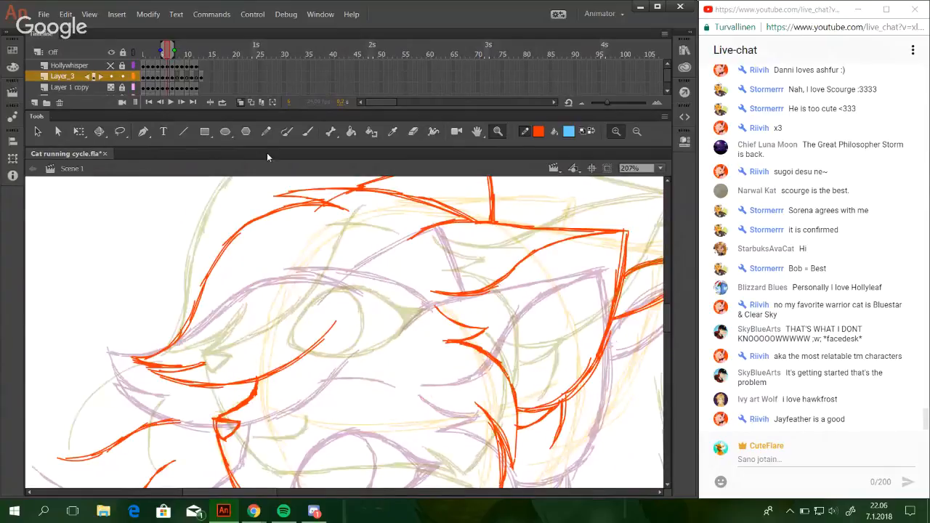
Extend the fringe's lower edge upward with the Pencil tool, ending it in a tip on the forehead.
left_click(266, 131)
left_click_drag(325, 328, 362, 280)
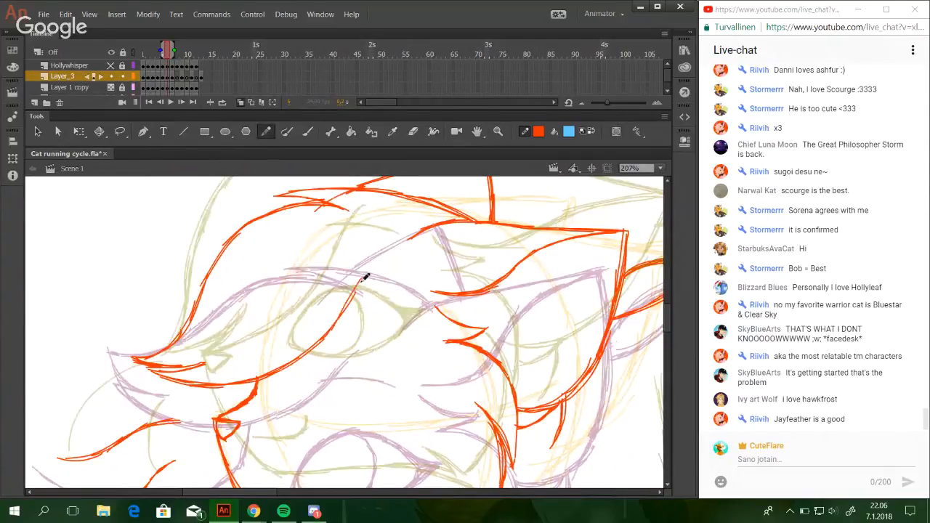
key("ctrl+z")
mouse_move(331, 331)
left_mouse_down()
mouse_move(364, 273)
mouse_move(353, 291)
left_mouse_up()
key("ctrl+z")
key("ctrl+z")
key("ctrl+z")
left_click_drag(331, 326, 361, 276)
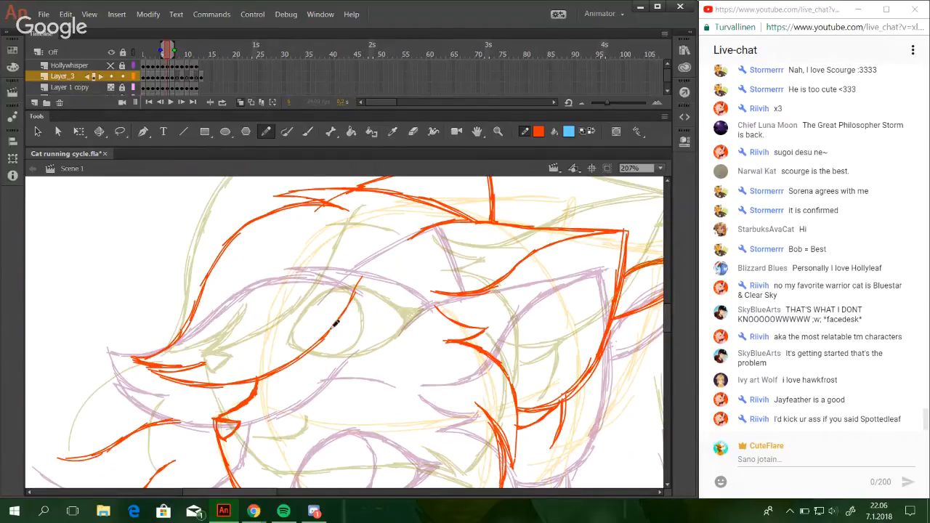
key("ctrl+z")
key("ctrl+z")
left_click_drag(340, 315, 362, 277)
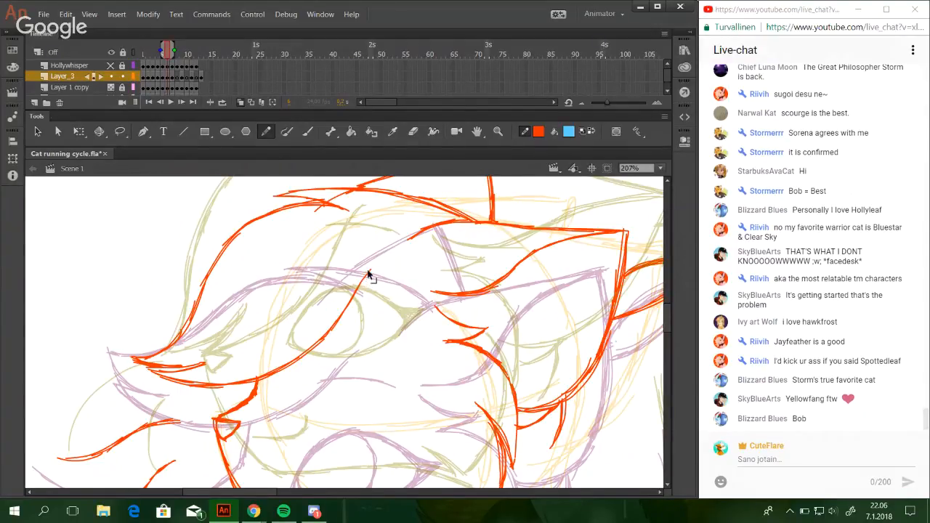
left_click_drag(363, 269, 367, 272)
left_click_drag(357, 292, 372, 271)
left_click_drag(510, 404, 466, 320)
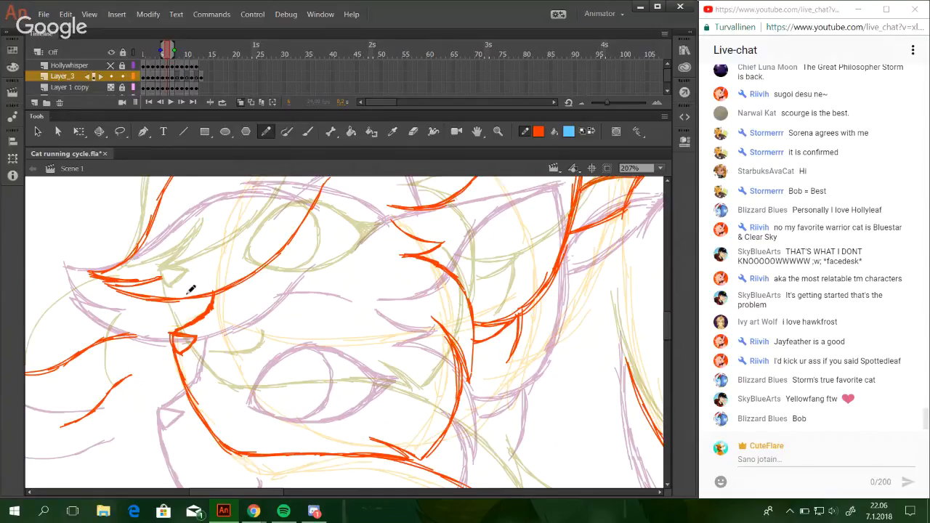
mouse_move(263, 354)
left_mouse_down()
mouse_move(295, 266)
mouse_move(281, 276)
mouse_move(276, 343)
mouse_move(242, 455)
mouse_move(291, 295)
mouse_move(288, 306)
mouse_move(312, 272)
left_mouse_up()
key("ctrl+z")
left_click_drag(278, 317, 301, 273)
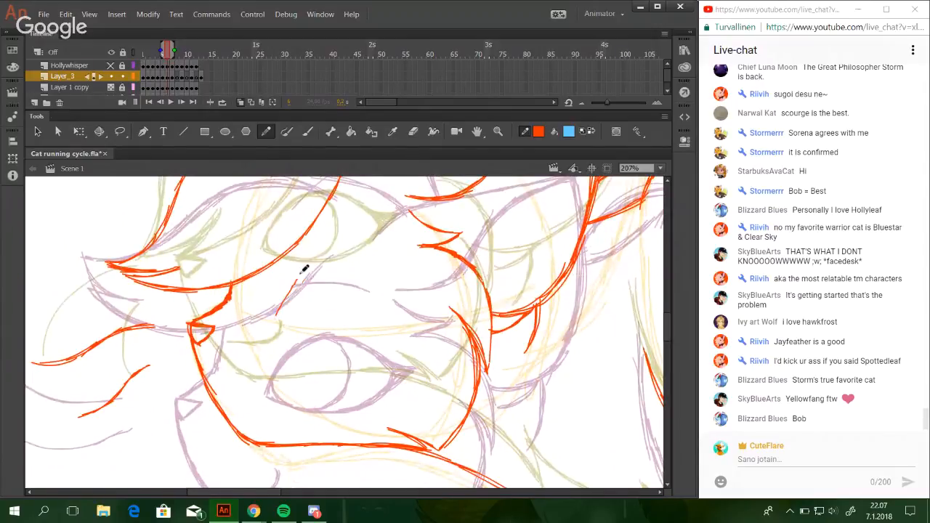
key("ctrl+z")
Trace the almond-shaped eye outline over the pink sketch eye and fill in its pointed outer corner.
left_click_drag(267, 396, 306, 343)
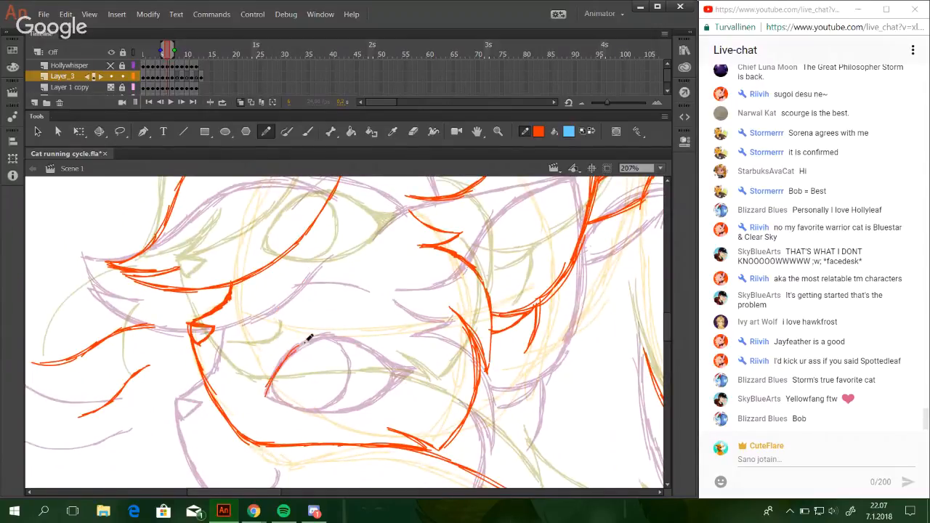
mouse_move(267, 395)
left_mouse_down()
mouse_move(279, 363)
mouse_move(359, 337)
mouse_move(312, 342)
mouse_move(365, 345)
mouse_move(332, 337)
mouse_move(399, 373)
mouse_move(359, 342)
mouse_move(400, 365)
left_mouse_up()
mouse_move(277, 396)
left_mouse_down()
mouse_move(299, 407)
mouse_move(276, 400)
mouse_move(367, 407)
mouse_move(372, 402)
mouse_move(329, 410)
mouse_move(380, 387)
mouse_move(363, 402)
mouse_move(396, 372)
left_mouse_up()
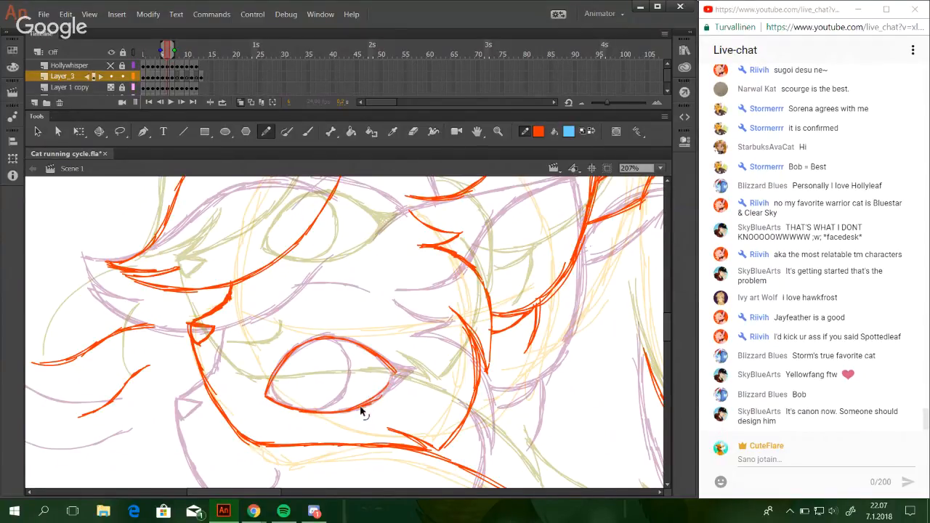
left_click_drag(363, 409, 395, 376)
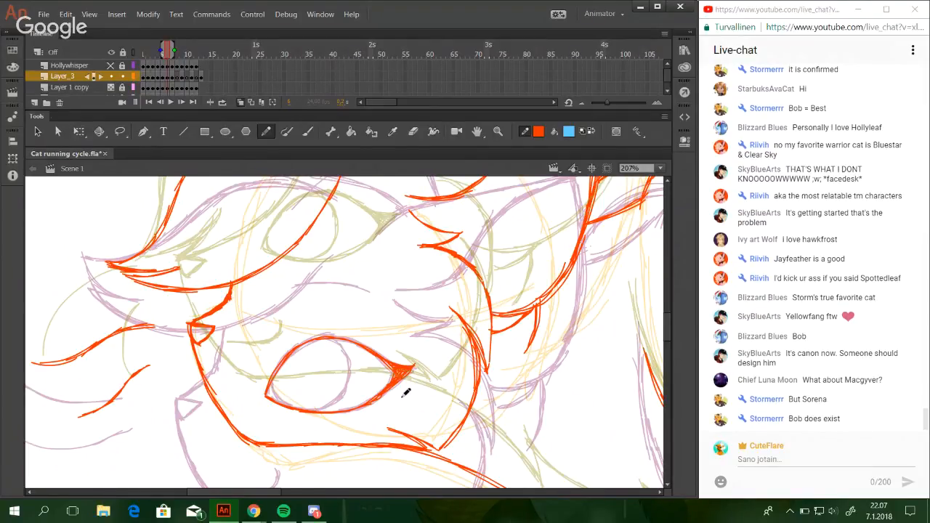
Select the whole red eye outline and move it up and slightly back, above the pink sketch eye.
left_click_drag(250, 318, 422, 418)
mouse_move(397, 369)
left_mouse_down()
mouse_move(398, 307)
mouse_move(414, 313)
left_mouse_up()
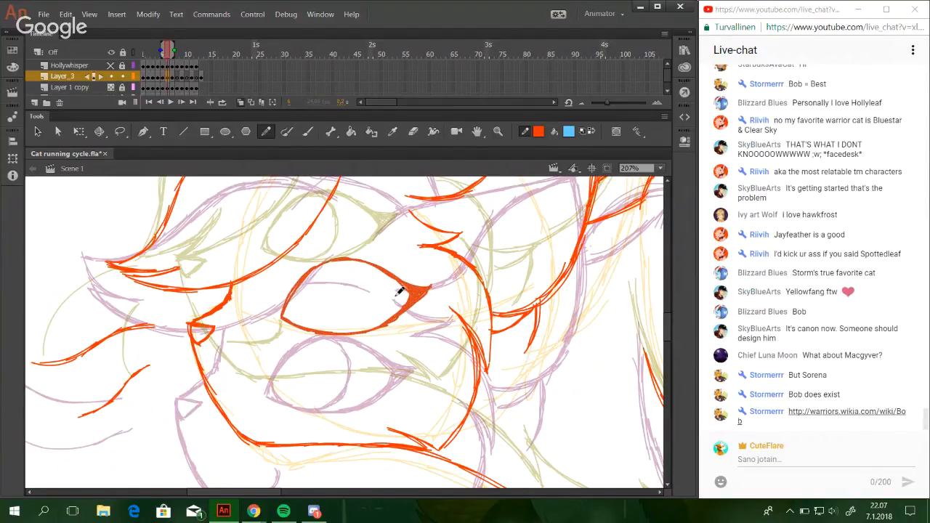
Open the Bob wiki link from the live chat and look through the page and the wiki's character categories.
left_click(826, 412)
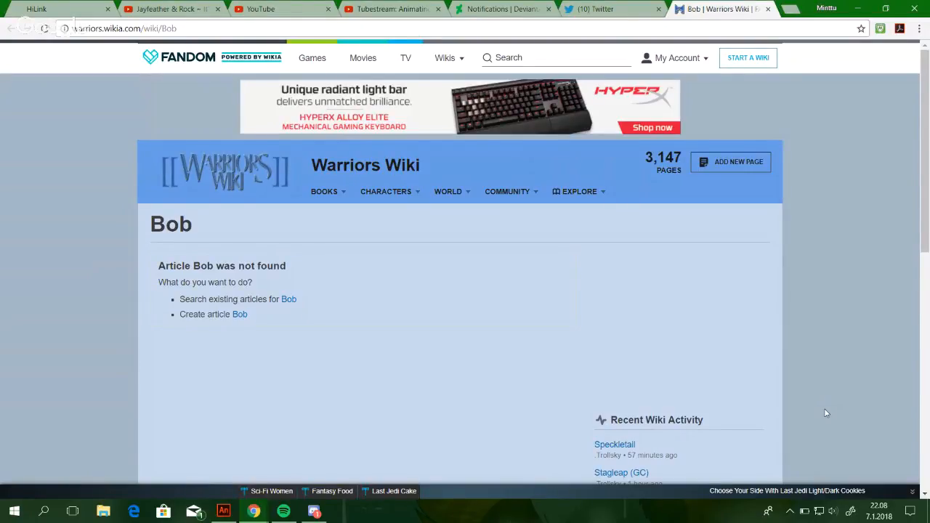
scroll(826, 413, "down", 2)
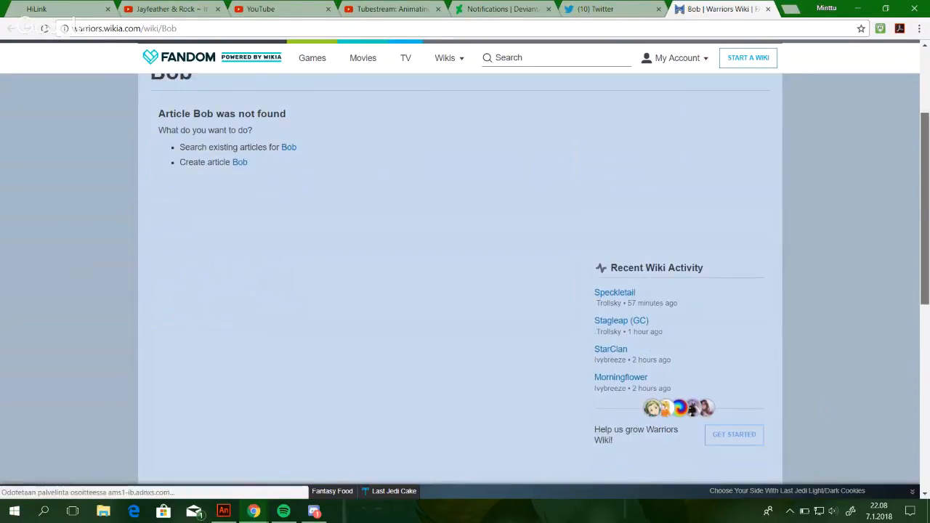
scroll(825, 414, "up", 2)
mouse_move(390, 192)
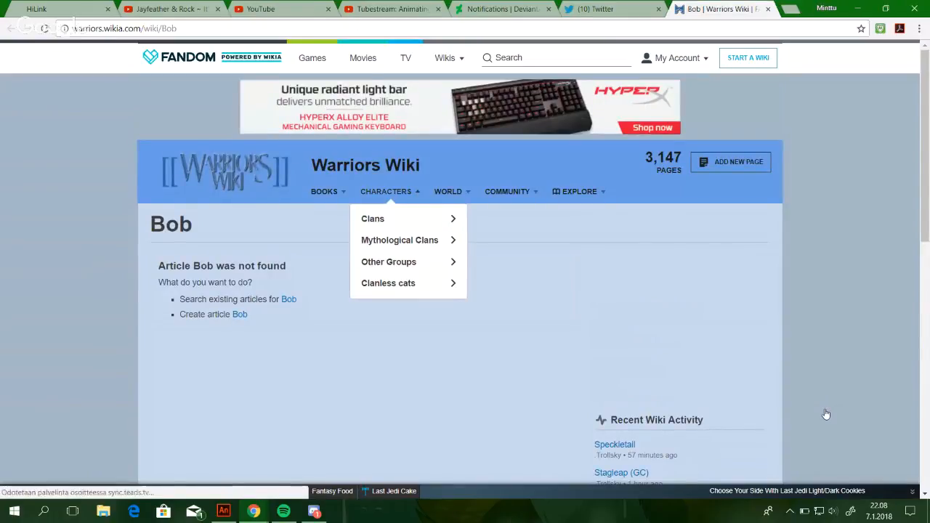
mouse_move(389, 261)
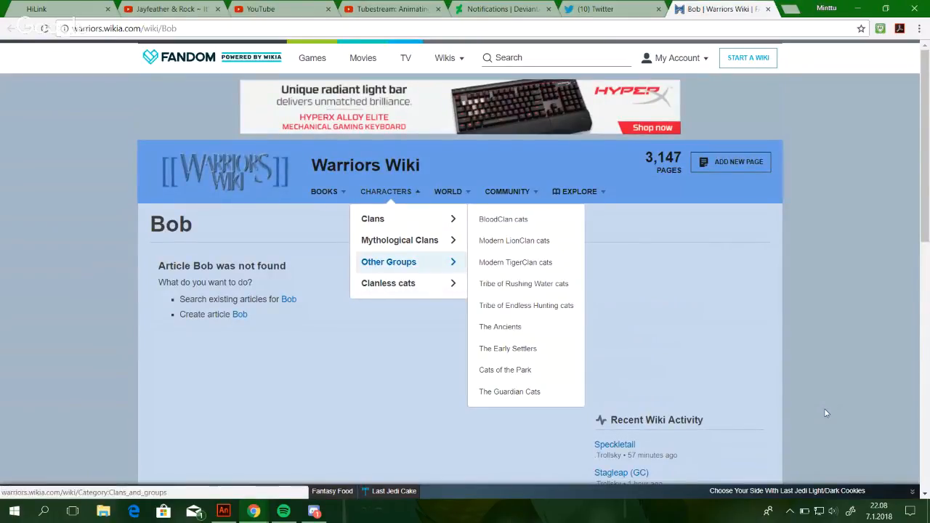
mouse_move(388, 283)
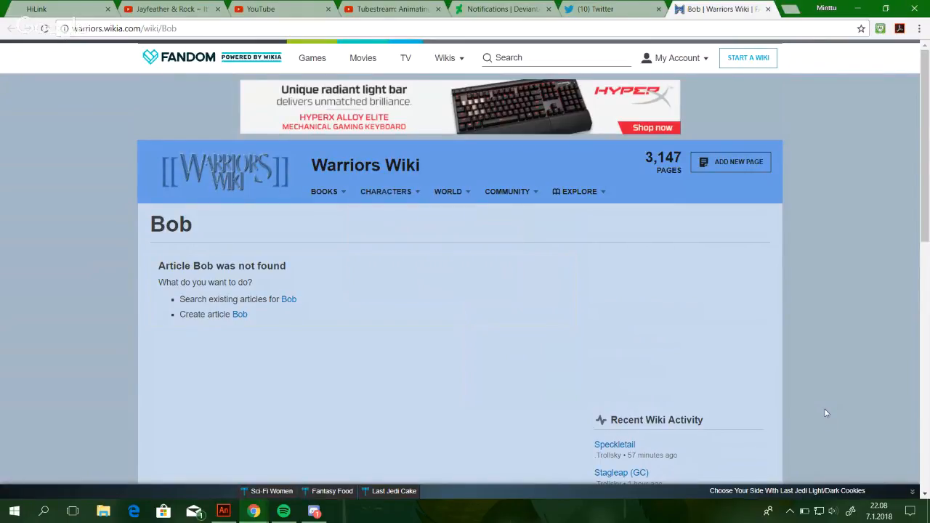
Return to the live chat window and open the Bob wiki link again.
left_click(255, 512)
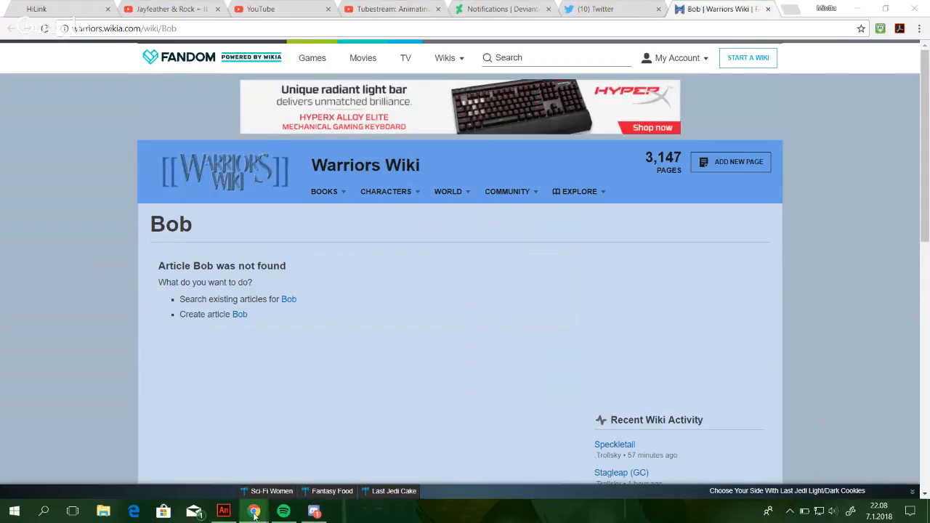
left_click(307, 459)
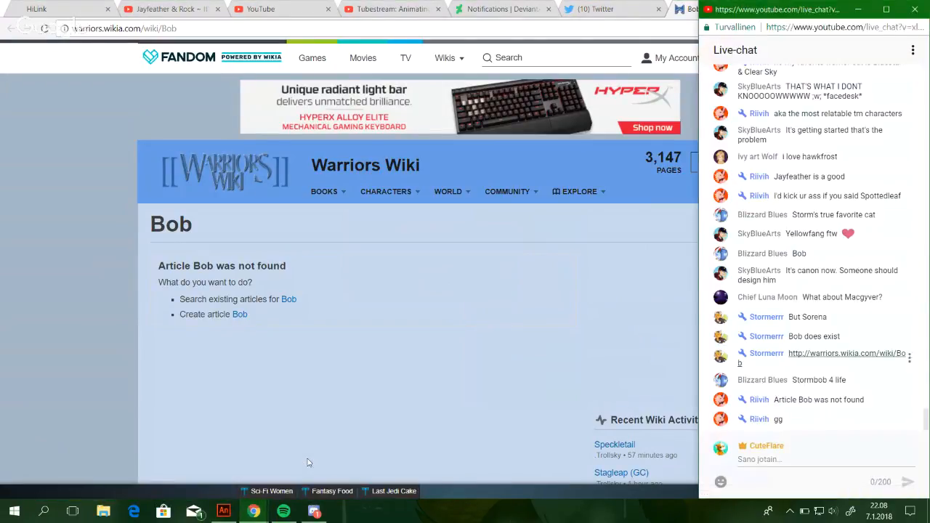
key("Return")
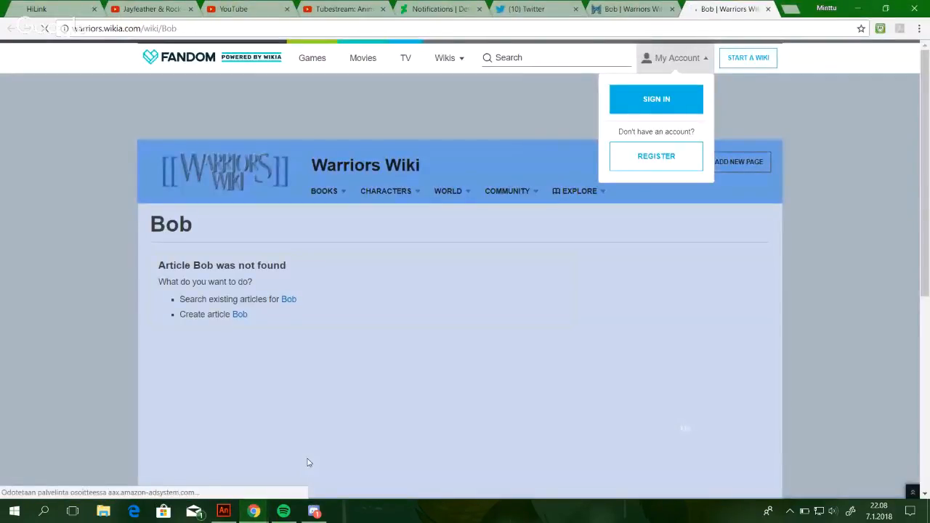
Close both Bob wiki pages and bring the live chat back beside the drawing.
left_click(672, 9)
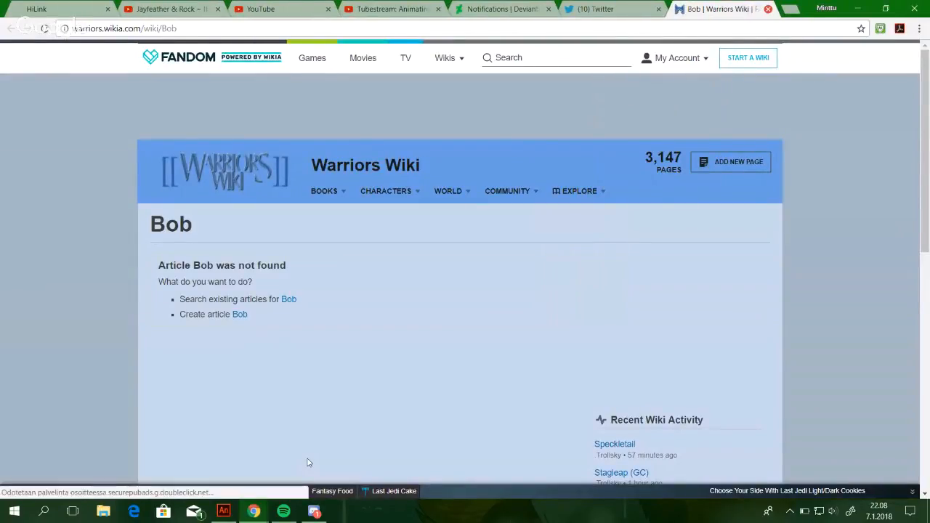
key("ctrl+w")
mouse_move(254, 511)
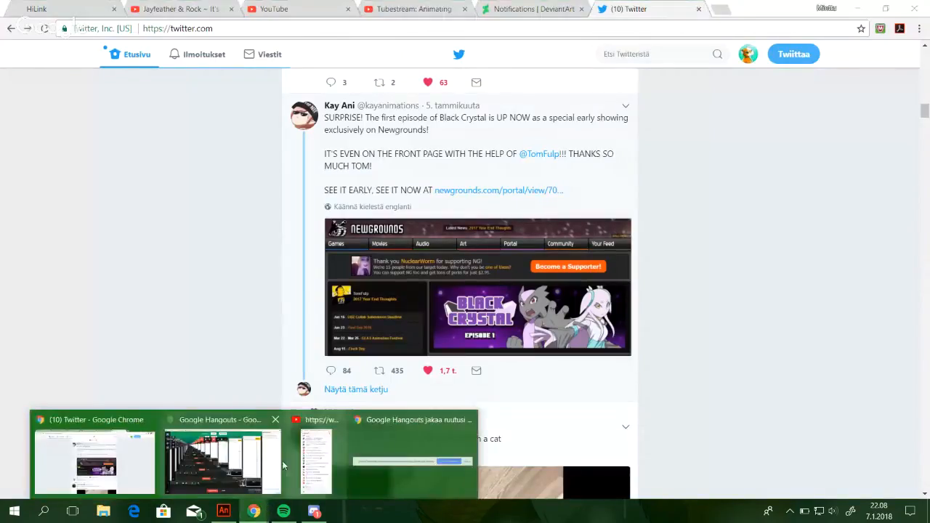
mouse_move(246, 466)
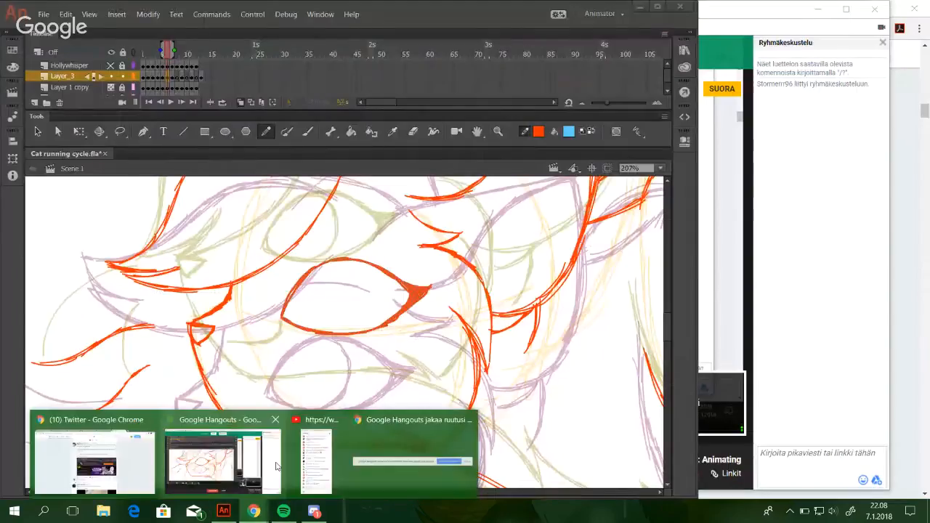
left_click(317, 459)
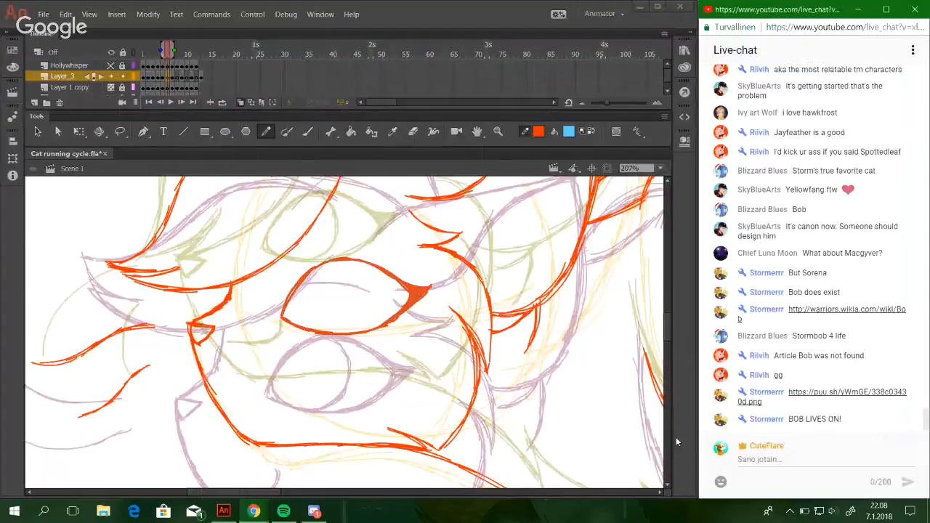
View the puu.sh image of the Bob article linked in the chat, then close it and return to the Animate drawing.
left_click(847, 392)
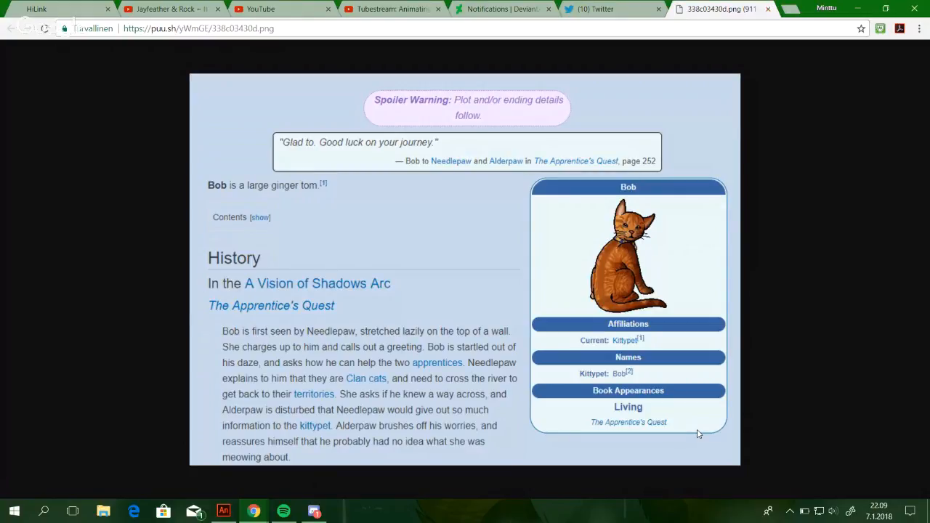
key("ctrl+w")
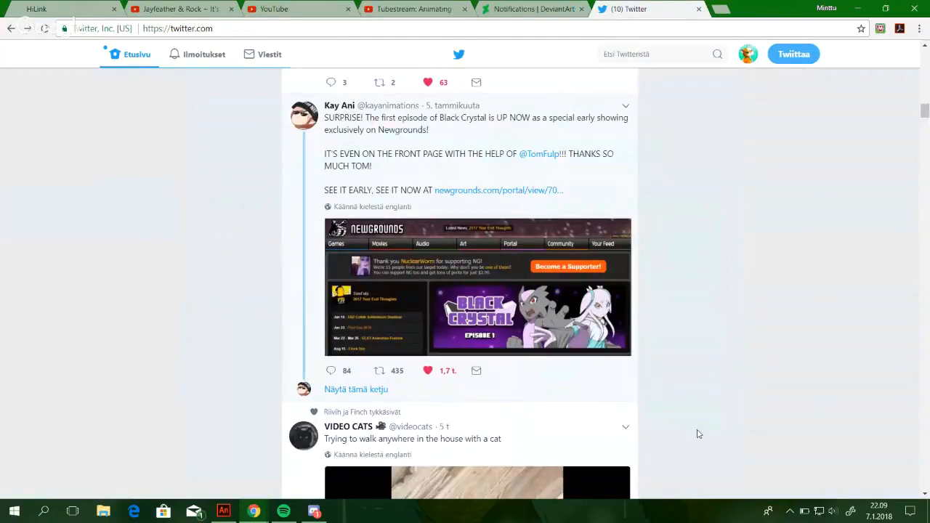
left_click(858, 9)
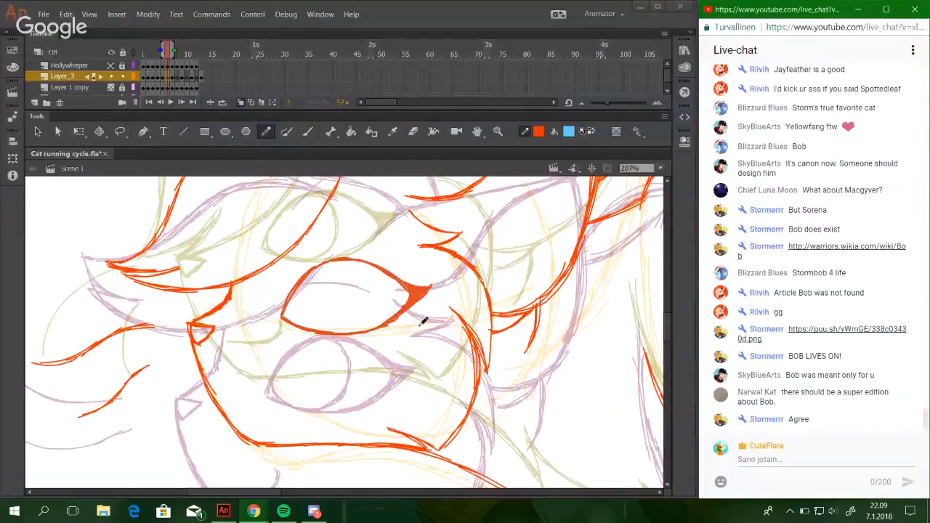
Narrow the red eye outline slightly with Free Transform and nudge it a little toward the muzzle.
left_click_drag(419, 325, 330, 371)
key("ctrl+z")
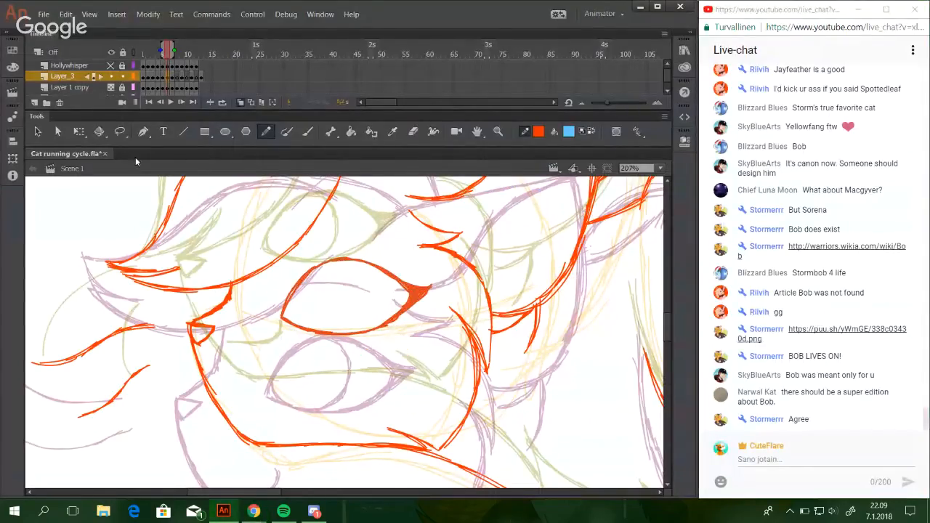
left_click(79, 132)
left_click_drag(433, 296, 431, 295)
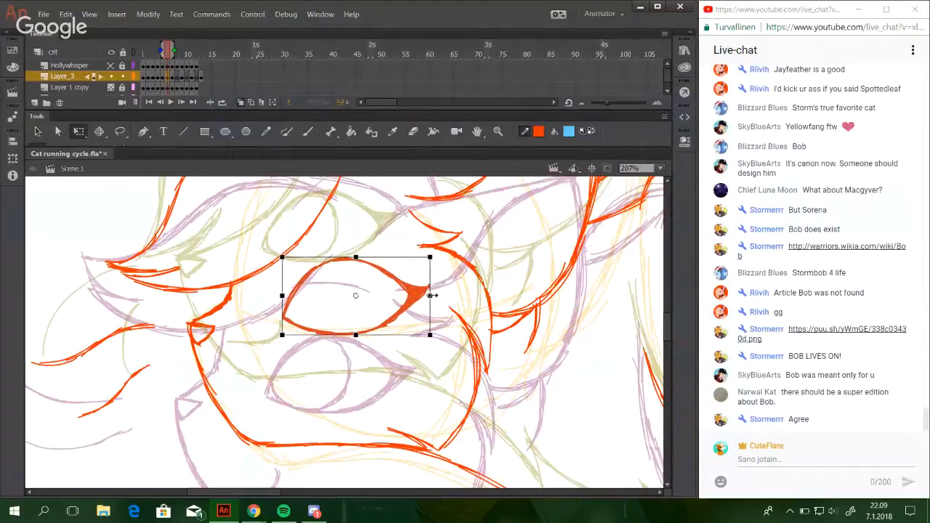
left_click_drag(355, 258, 355, 257)
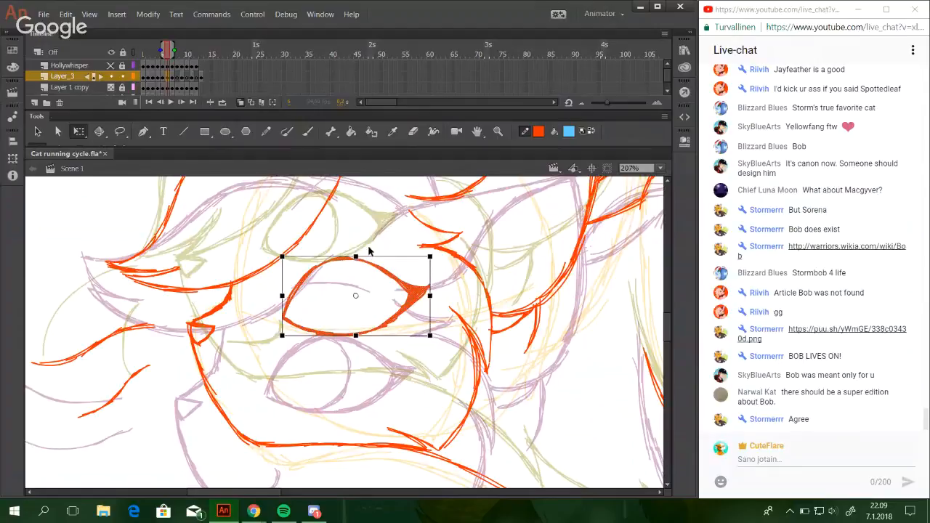
key("Left")
key("Left")
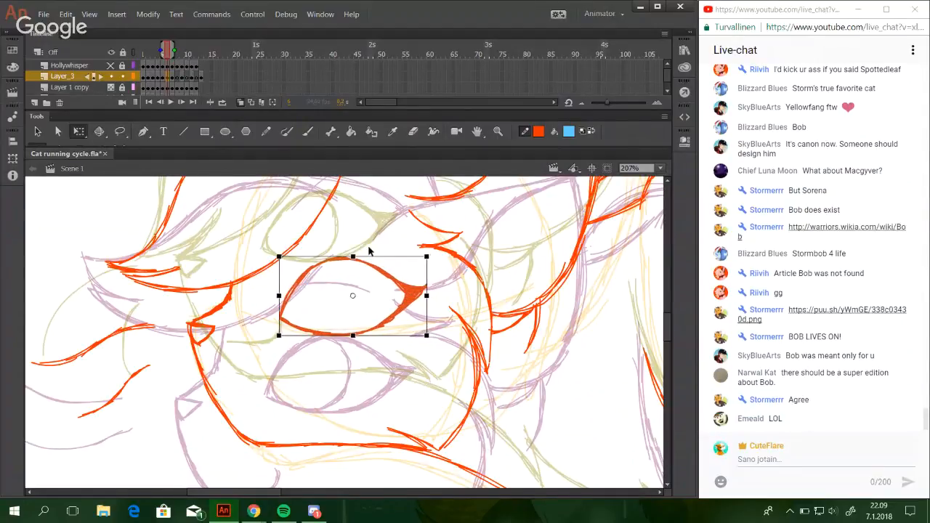
Reselect the red eye outline, nudge it slightly closer to the nose and deselect it.
left_click(379, 412)
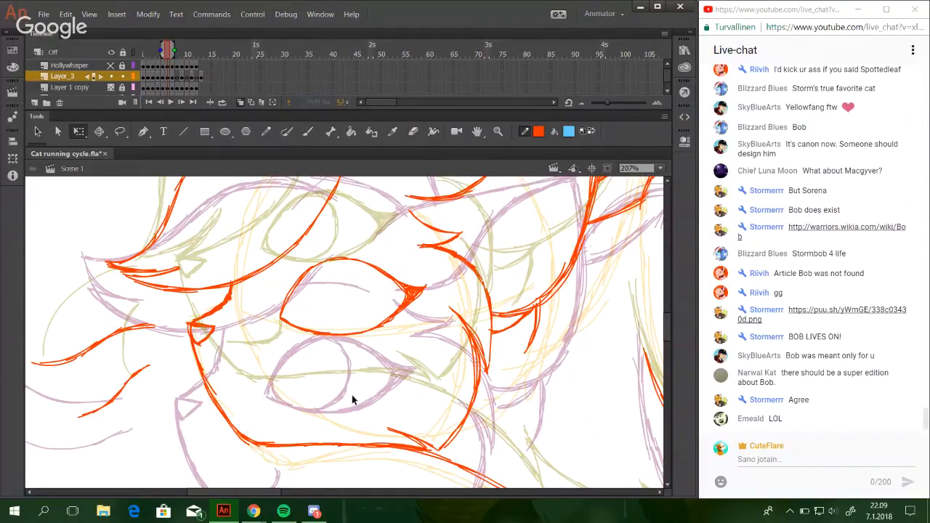
left_click(341, 336)
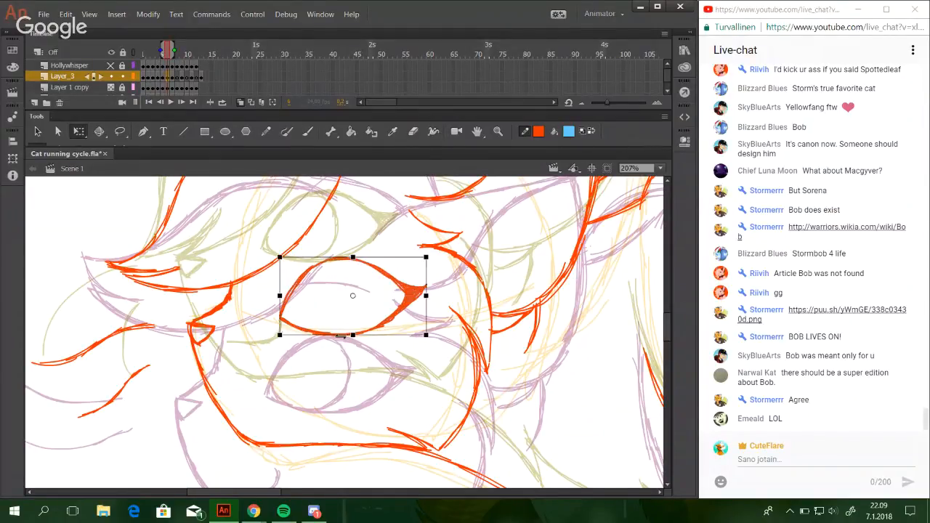
key("Left")
key("Left")
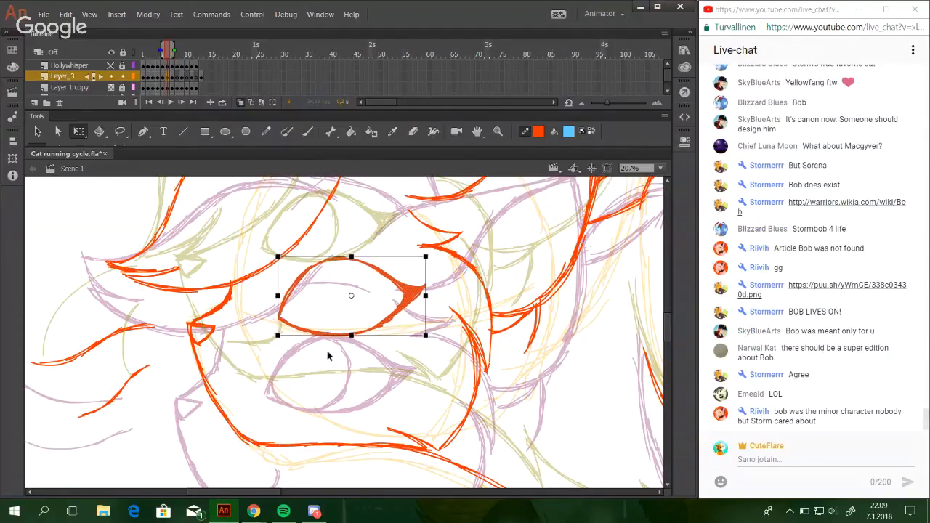
left_click(343, 422)
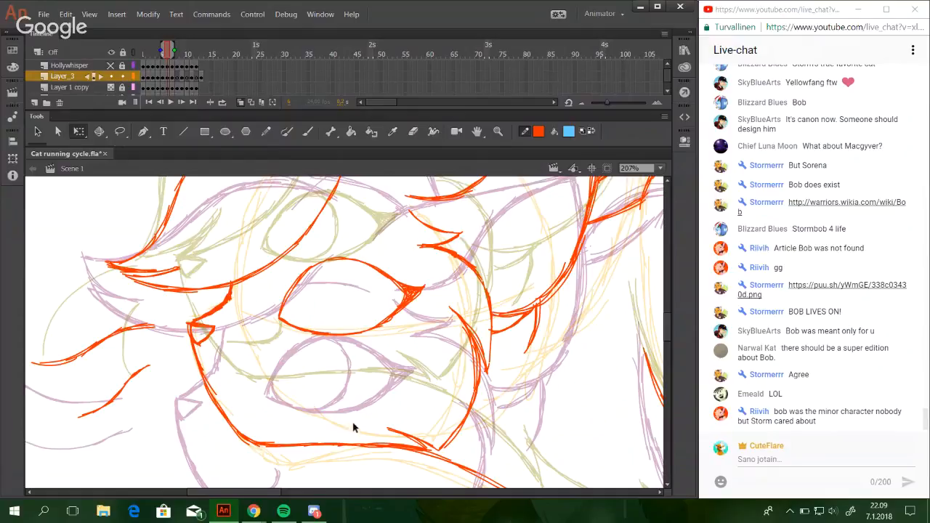
Draw the short mouth line below the eye with the Pencil tool, curling upward at its back end.
left_click_drag(359, 403, 362, 392)
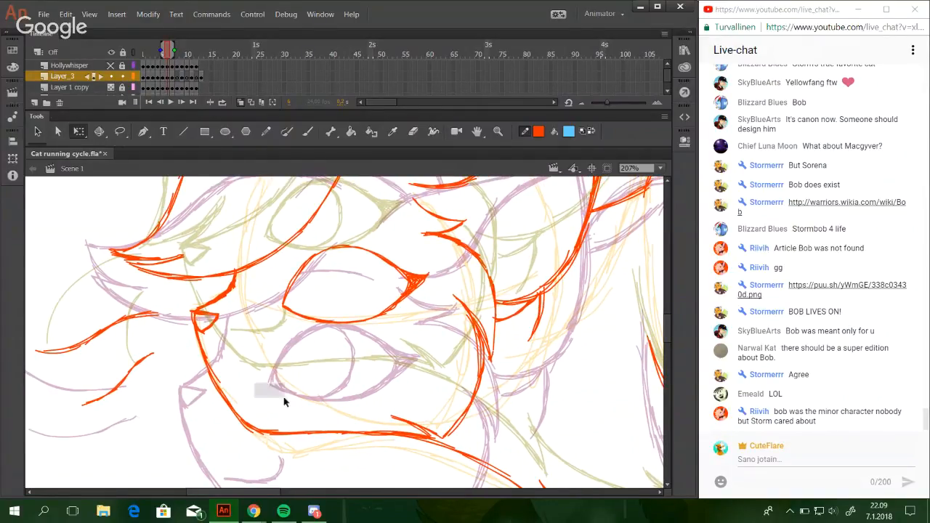
left_click(266, 131)
mouse_move(238, 399)
left_mouse_down()
mouse_move(286, 393)
mouse_move(294, 376)
left_mouse_up()
key("ctrl+z")
key("ctrl+z")
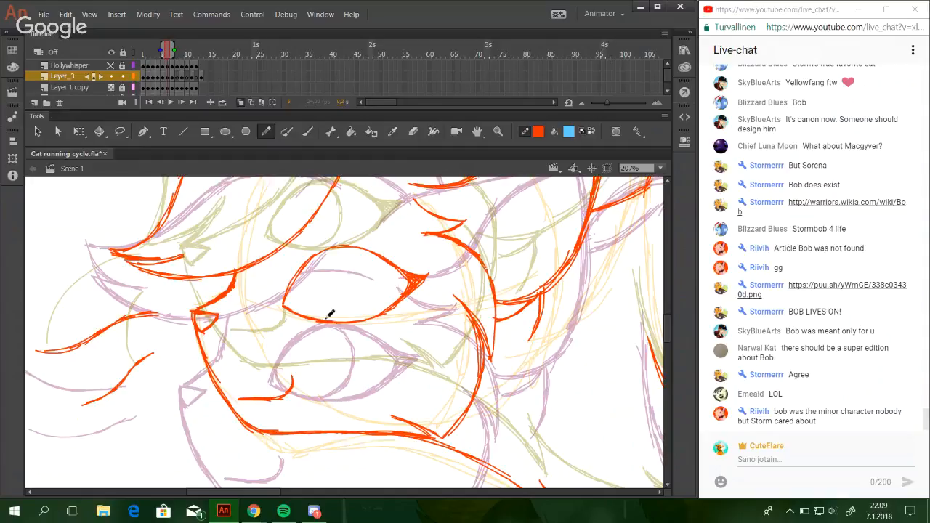
Draw the curved iris edge inside the red eye, redoing strokes until it joins the upper and lower lids.
mouse_move(327, 320)
left_mouse_down()
mouse_move(356, 289)
mouse_move(351, 261)
left_mouse_up()
key("ctrl+z")
key("ctrl+z")
key("ctrl+z")
left_click_drag(356, 296, 349, 257)
key("ctrl+z")
left_click_drag(357, 293, 351, 263)
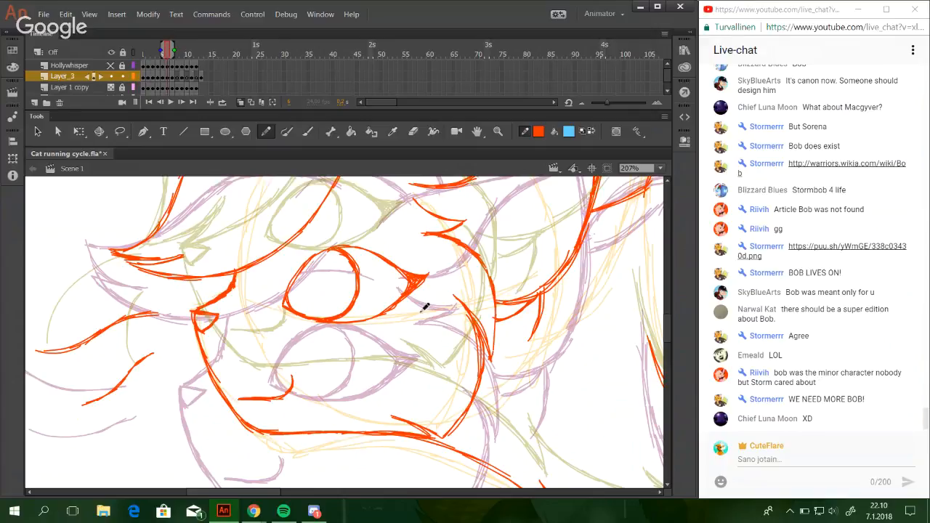
Select the iris curve with the Lasso tool and nudge it slightly toward the eye's outer corner.
left_click_drag(341, 264, 351, 354)
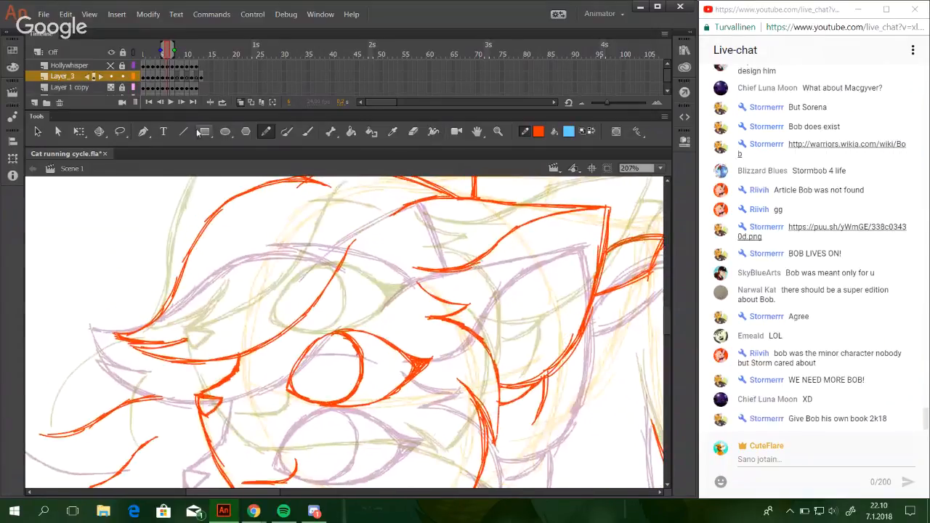
key("l")
mouse_move(344, 409)
left_mouse_down()
mouse_move(385, 360)
mouse_move(331, 333)
left_mouse_up()
key("Right")
key("Right")
key("Right")
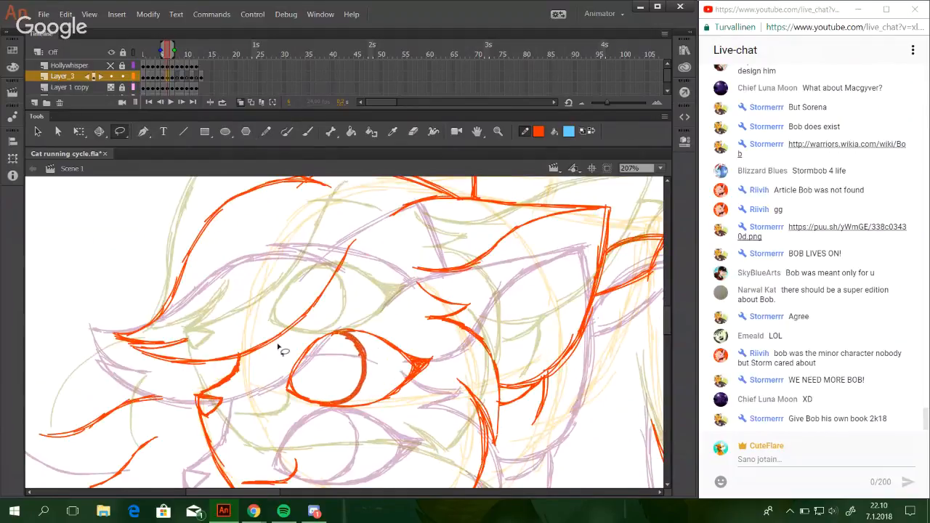
left_click(358, 306)
Draw a short arched brow line above the red eye with the Pencil tool, crossing the fringe line.
left_click(266, 132)
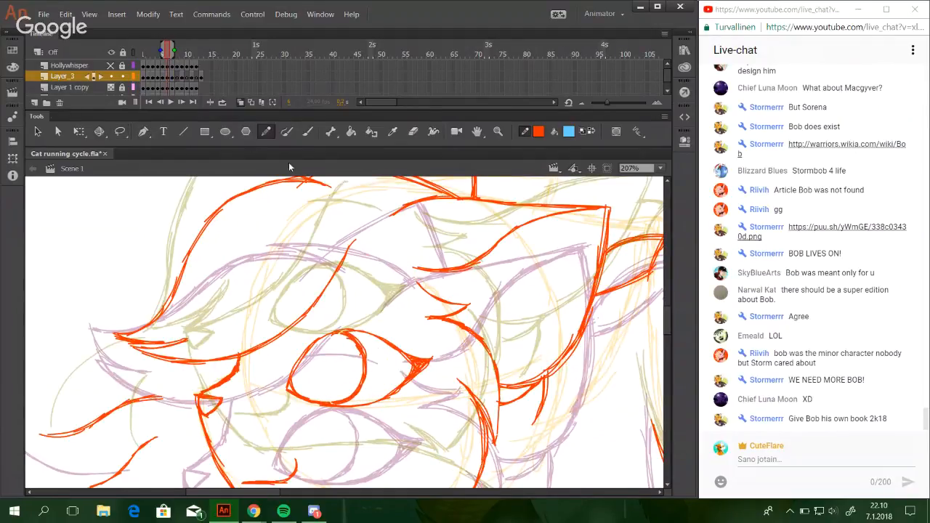
left_click_drag(320, 266, 374, 269)
key("ctrl+z")
key("ctrl+z")
mouse_move(316, 265)
left_mouse_down()
mouse_move(377, 267)
mouse_move(317, 264)
mouse_move(372, 266)
mouse_move(382, 270)
mouse_move(364, 265)
mouse_move(391, 271)
left_mouse_up()
key("ctrl+z")
Select the whole red eye with its iris and nudge it slightly toward the nose and upward.
double_click(376, 402, "ctrl")
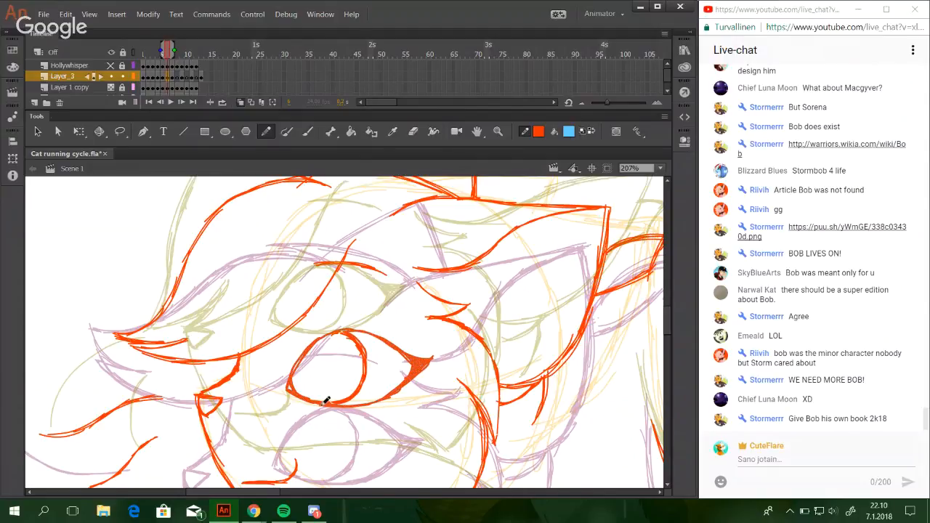
key("Left")
key("Left")
key("Left")
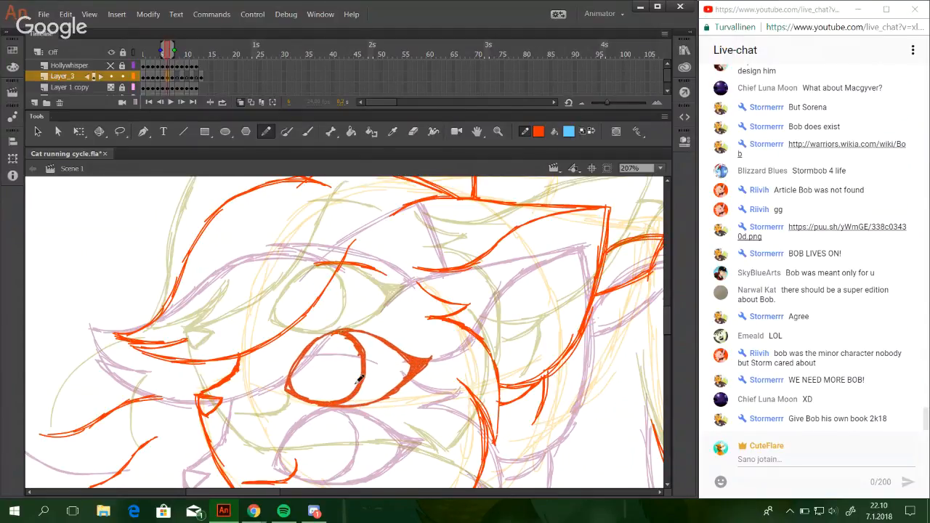
key("Left")
key("Left")
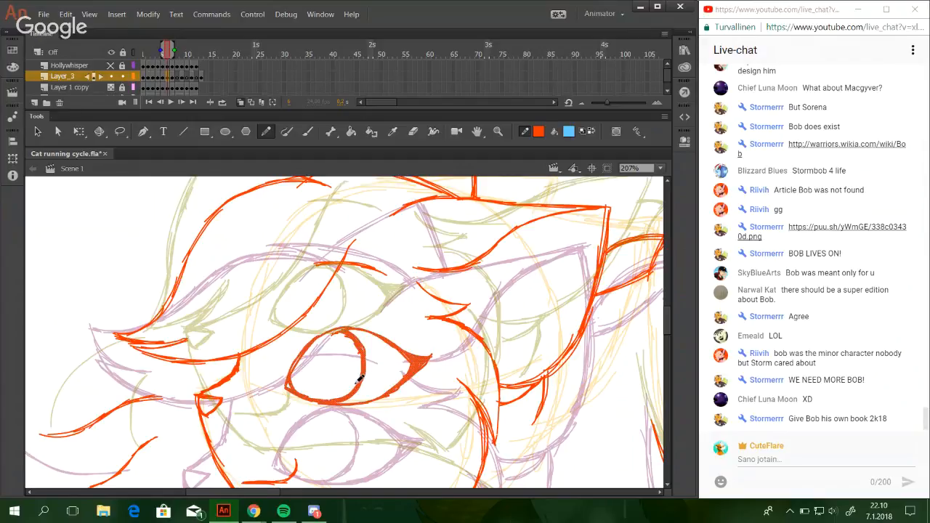
key("Left")
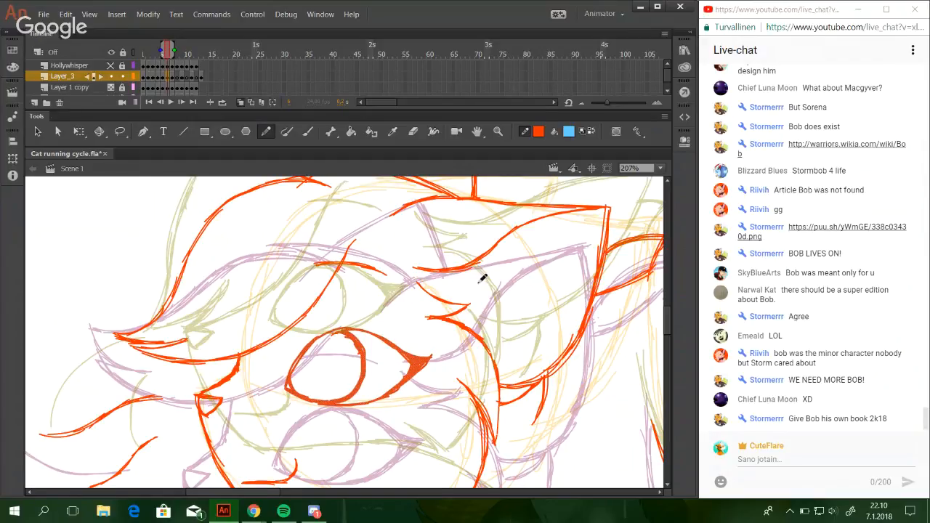
key("Right")
key("Up")
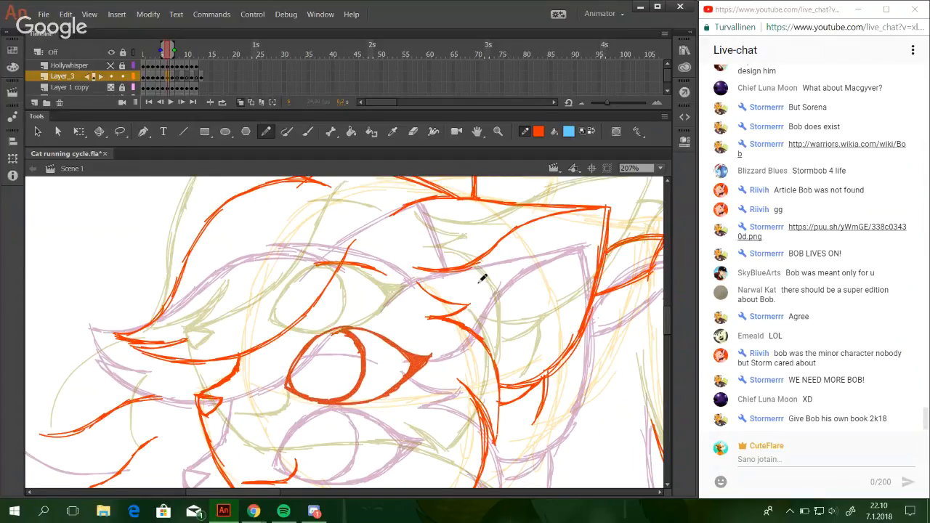
key("Up")
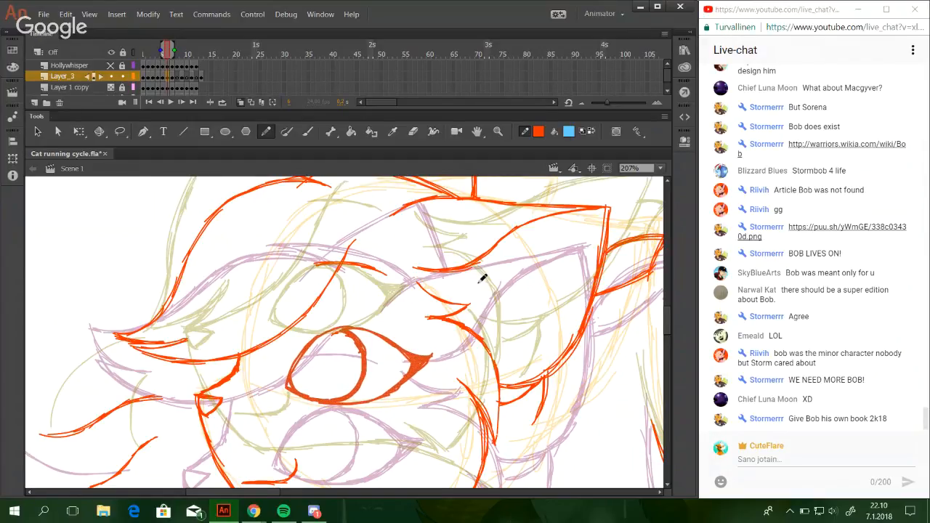
Deselect the eye, show the whole cat, hide the Layer 1 copy sketch and play the line art animation.
left_click(524, 277)
left_click_drag(665, 319, 665, 318)
left_click_drag(563, 459, 571, 437)
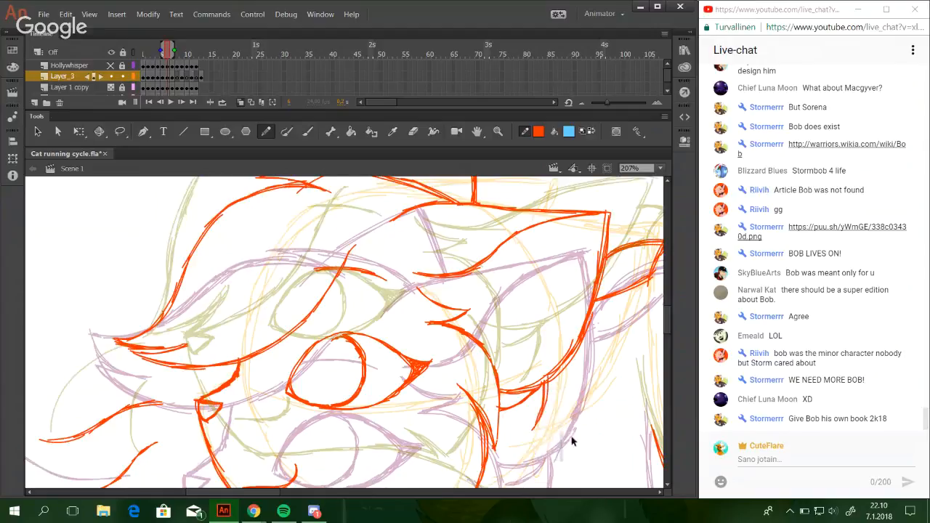
left_click(661, 168)
left_click(640, 202)
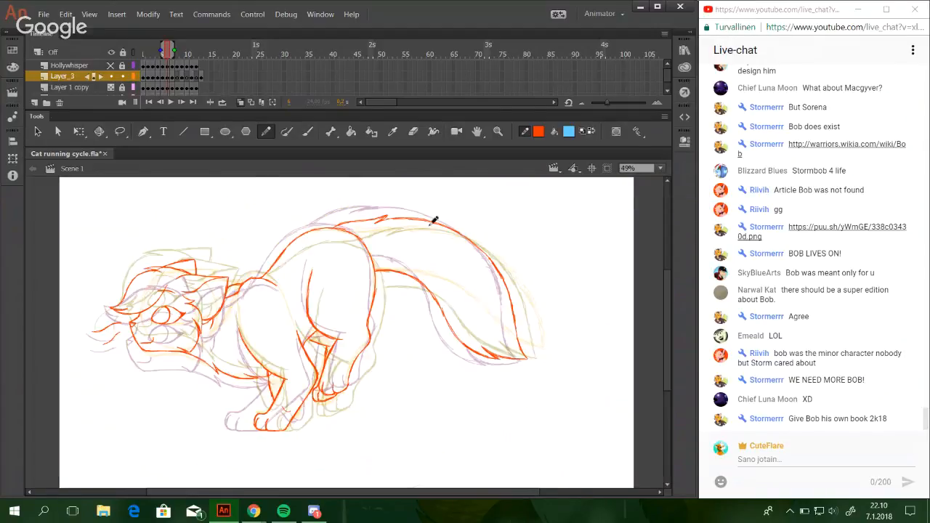
key("l")
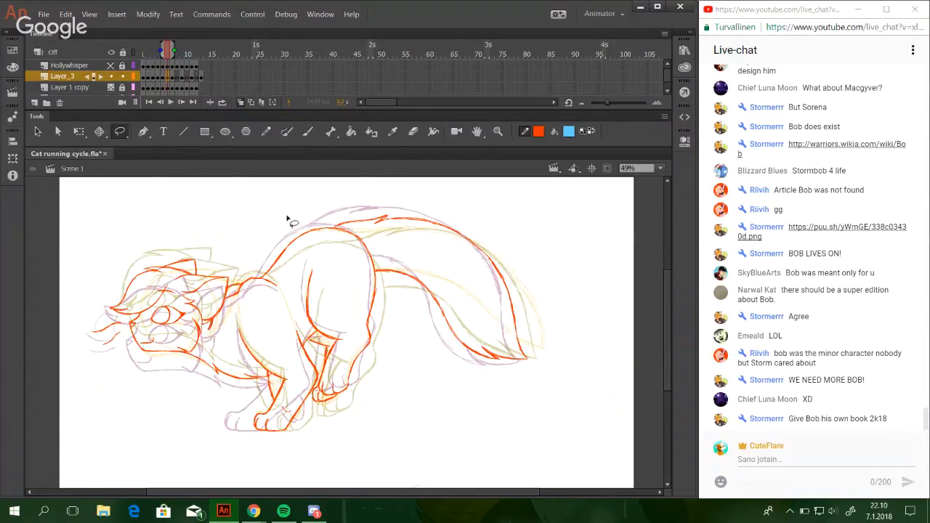
left_click(266, 131)
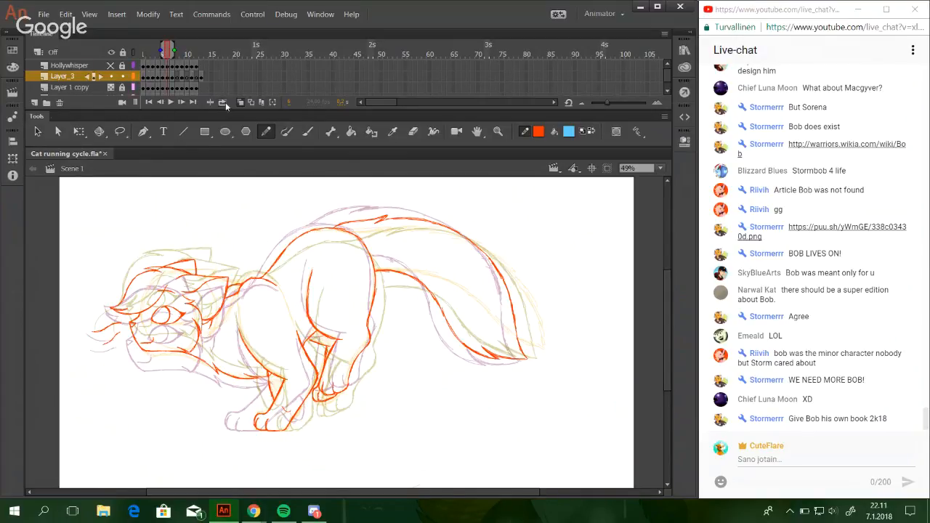
left_click(111, 88)
left_click(167, 103)
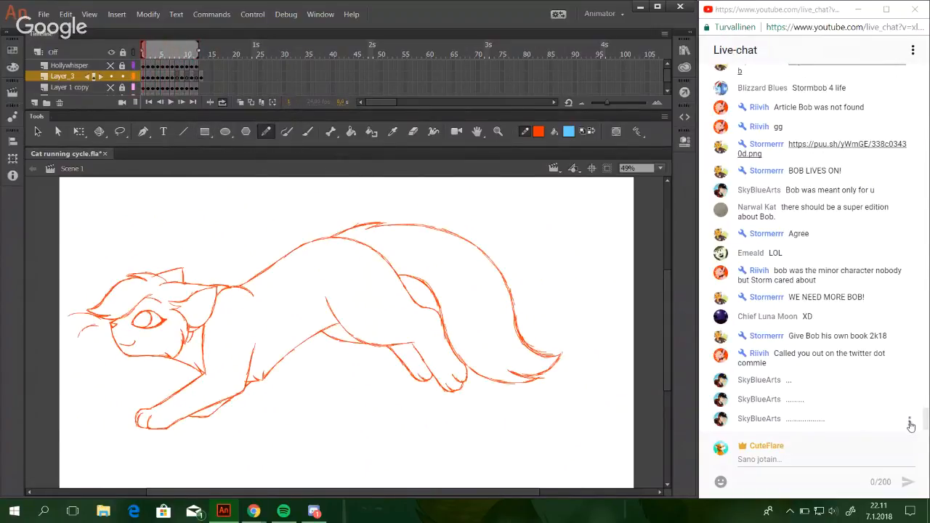
Make the viewer who posted the rows of dots a moderator in the live chat and return to the drawing.
left_click(910, 402)
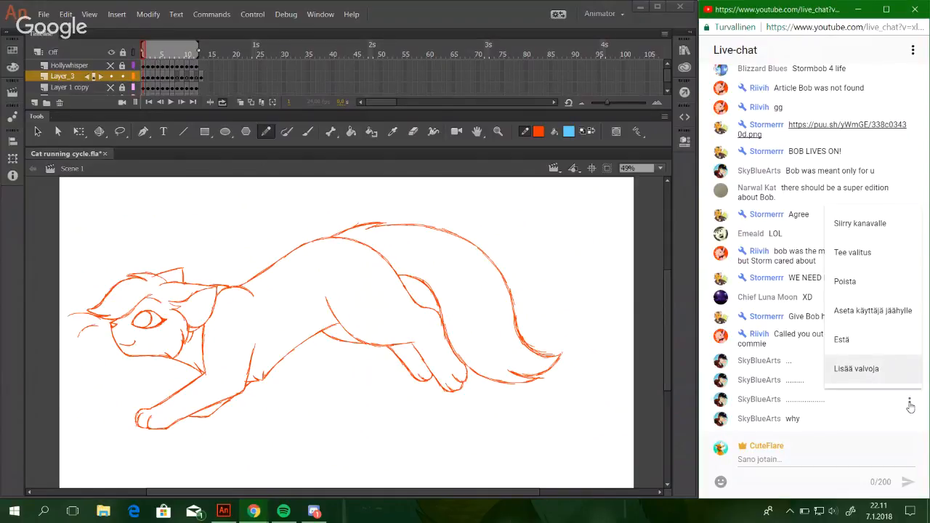
key("Return")
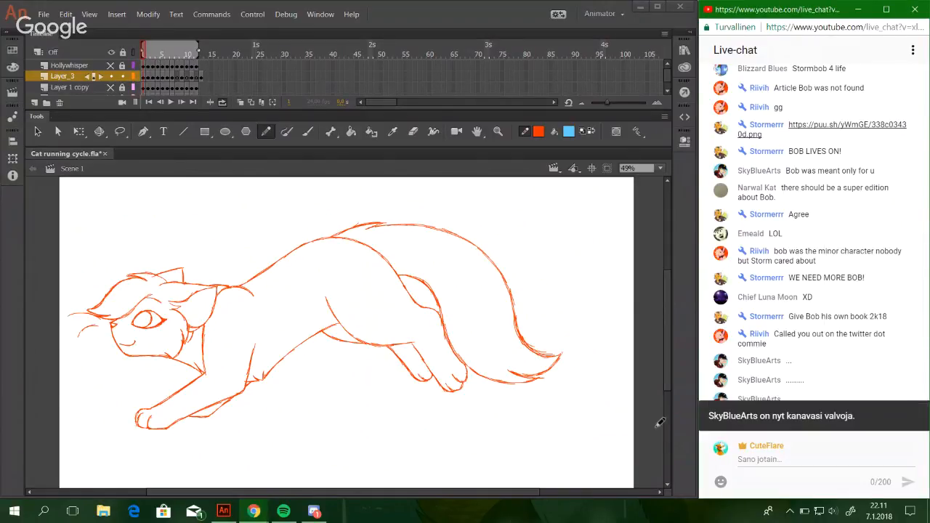
left_click(567, 365)
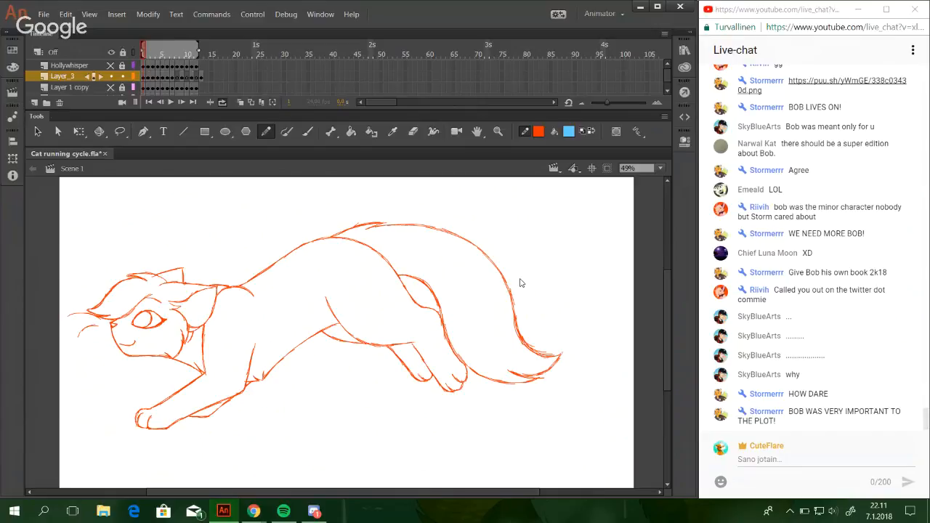
Play the cat's running cycle to review the line art, stop it and scrub to frame 7.
left_click(171, 102)
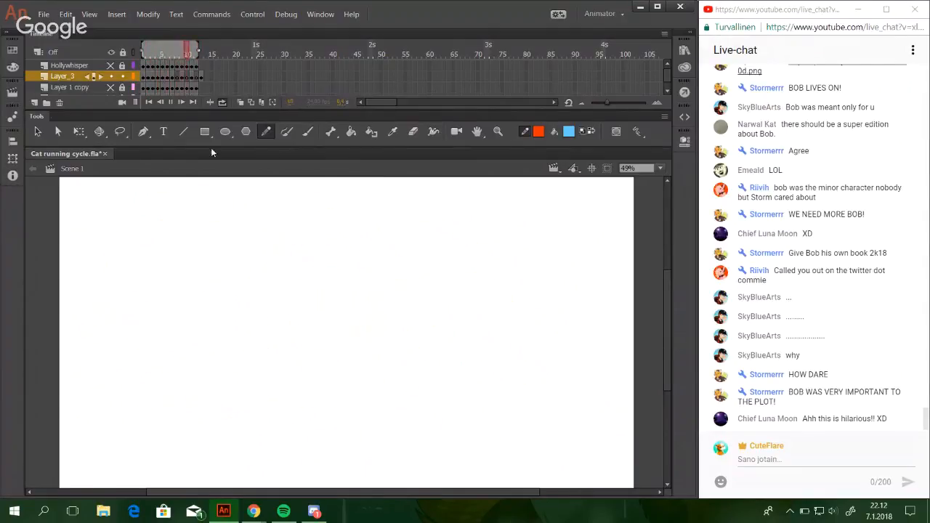
left_click(171, 101)
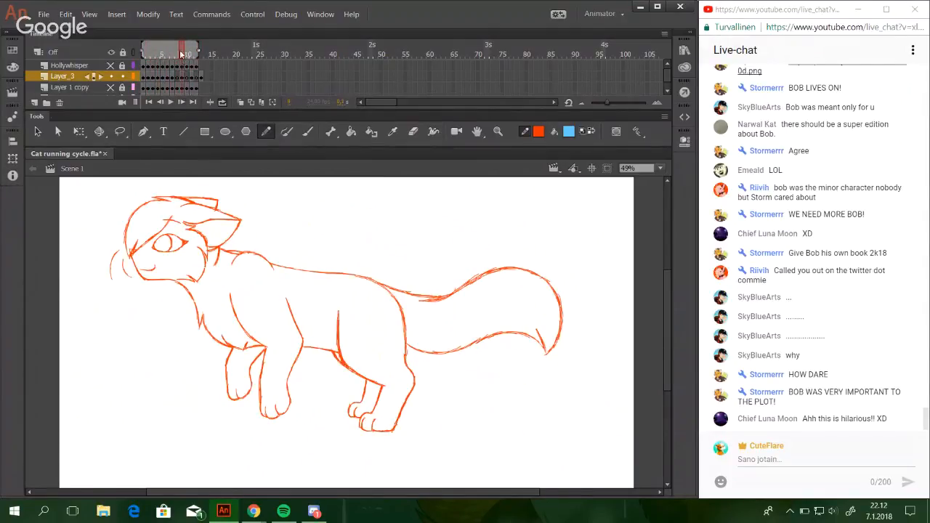
left_click(181, 54)
mouse_move(173, 50)
left_mouse_down()
mouse_move(156, 50)
mouse_move(173, 50)
left_mouse_up()
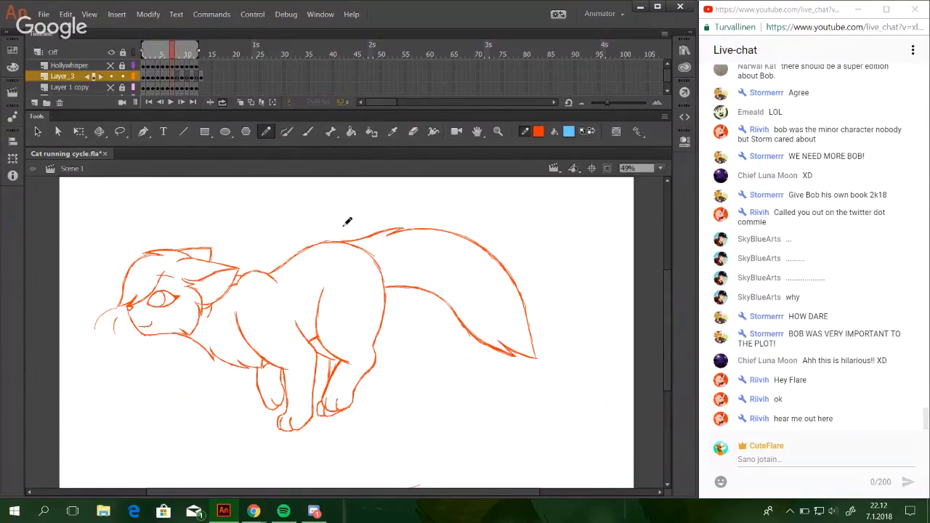
Turn on onion skinning at the empty frame 8 of Layer_3, show the Layer 1 copy sketch and save the file.
left_click(241, 103)
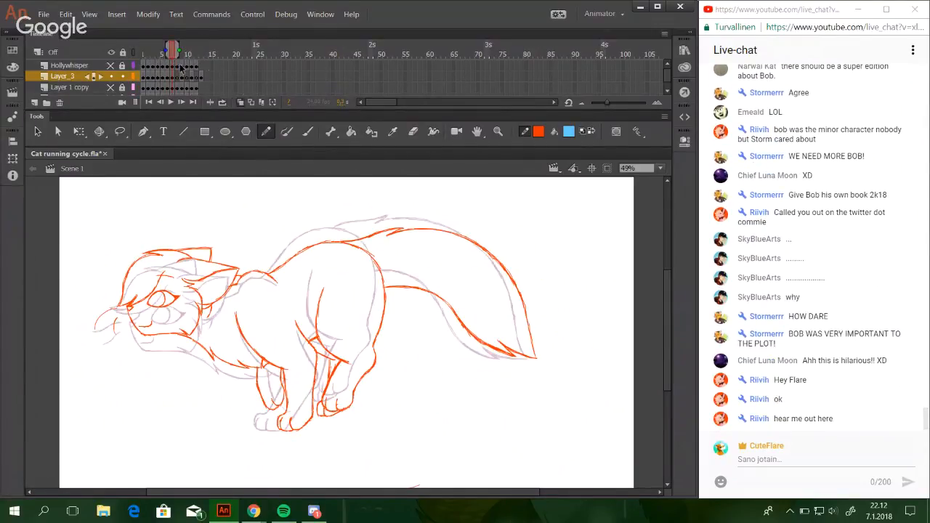
left_click(175, 82)
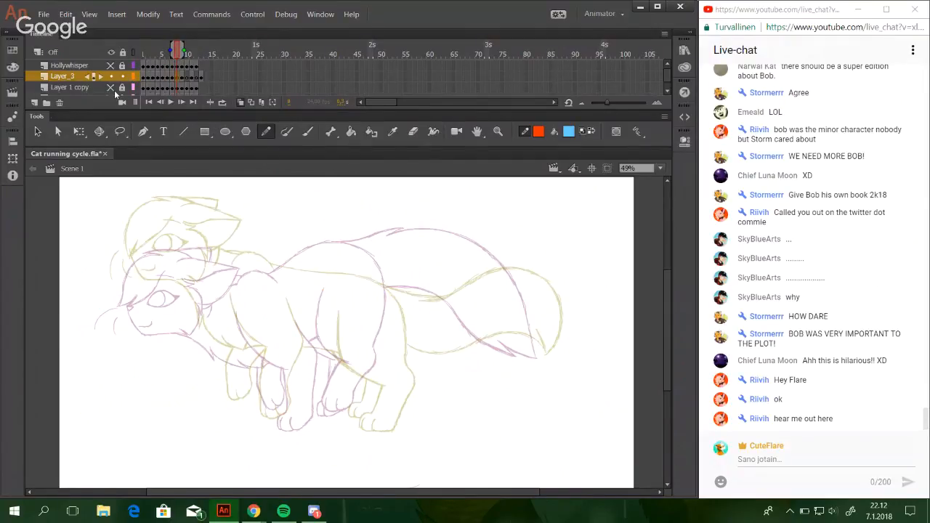
left_click(112, 88)
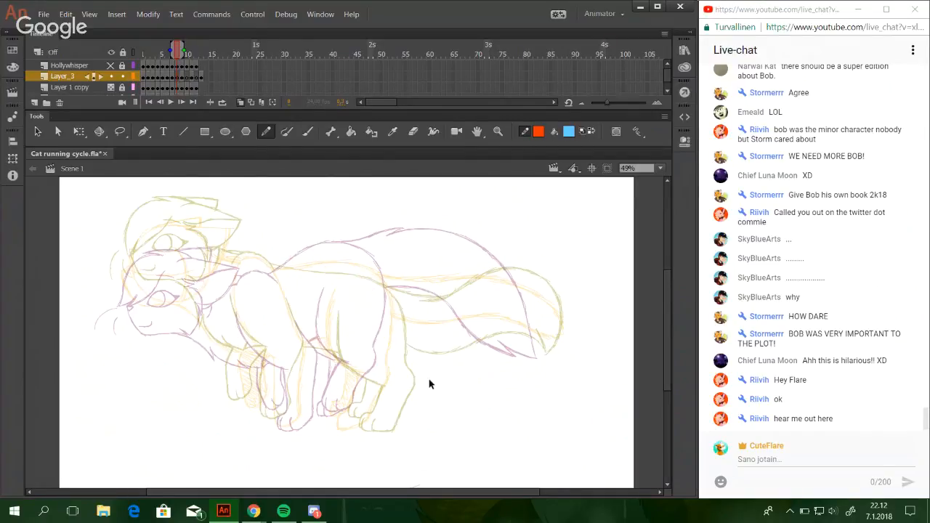
key("ctrl+s")
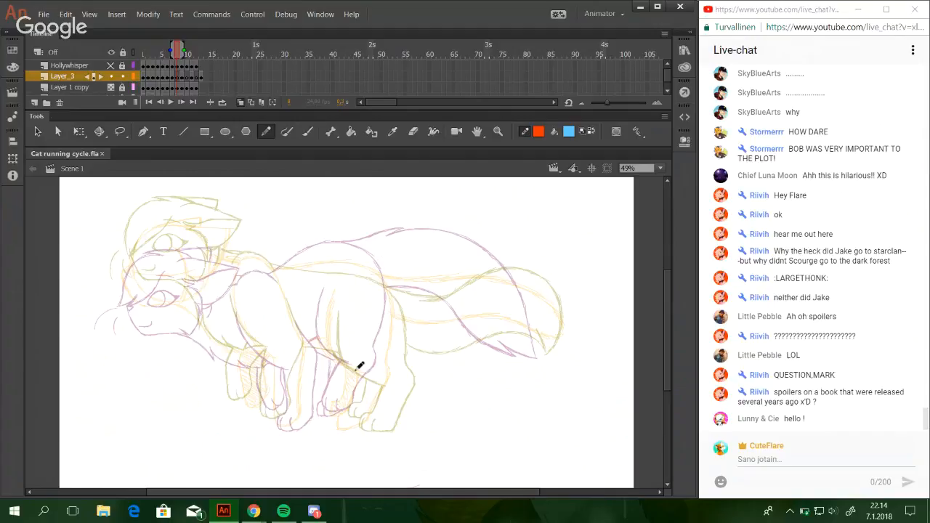
Draw the rounded underside of the near hind paw on frame 8 with the Pencil tool, beside the yellow sketch paw.
mouse_move(357, 370)
left_mouse_down()
mouse_move(370, 397)
mouse_move(422, 423)
left_mouse_up()
left_click(502, 131)
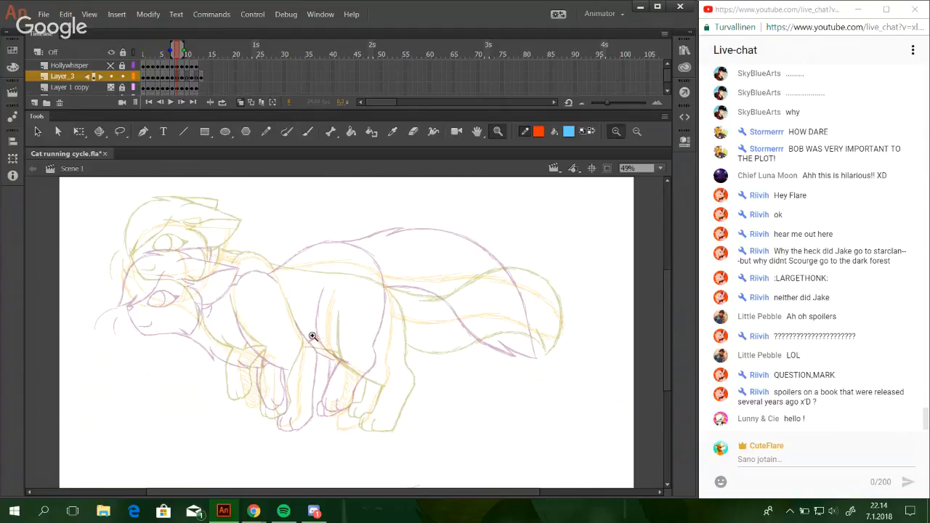
left_click_drag(270, 283, 444, 424)
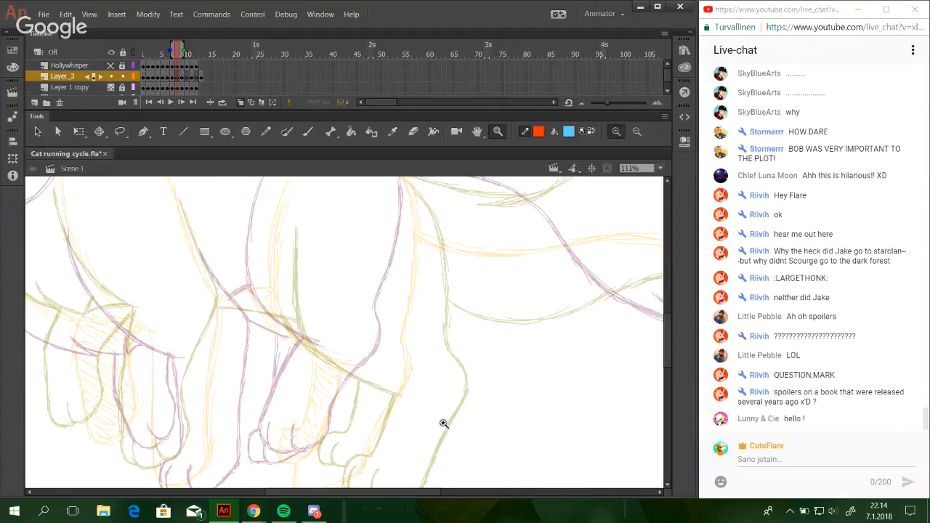
left_click(266, 133)
left_click_drag(279, 284, 320, 339)
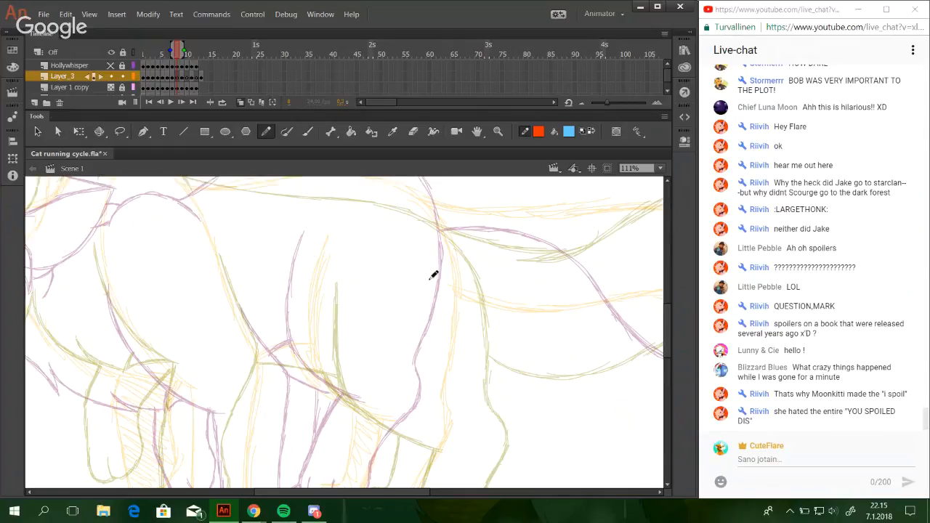
key("space")
left_click_drag(386, 360, 390, 308)
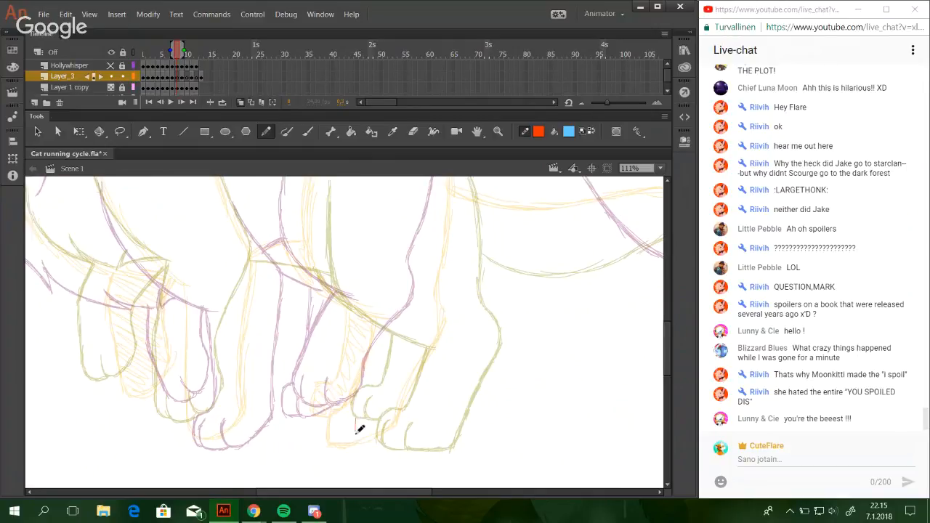
mouse_move(356, 418)
left_mouse_down()
mouse_move(359, 438)
mouse_move(397, 426)
left_mouse_up()
Post the message "Thank you <3 ^^" in the live chat.
left_click(752, 454)
type("Thank you ")
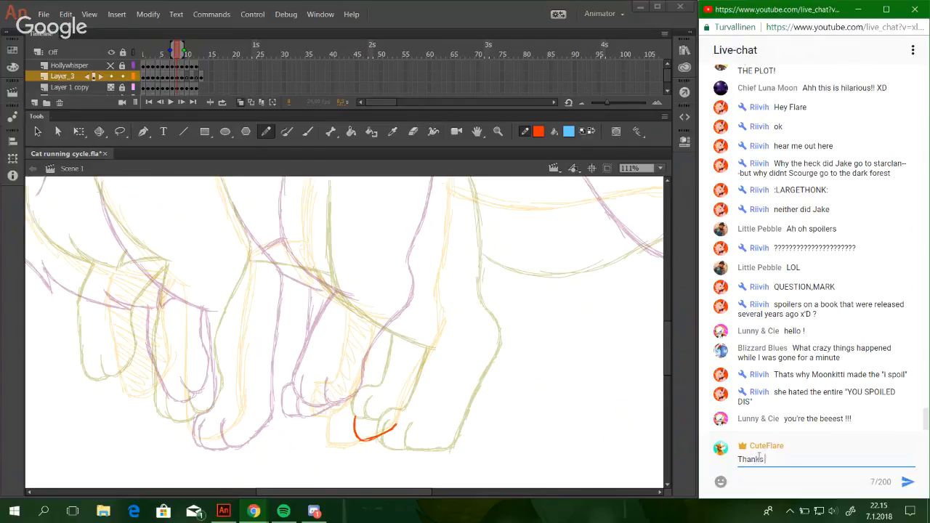
type("<3 ^^")
key("Return")
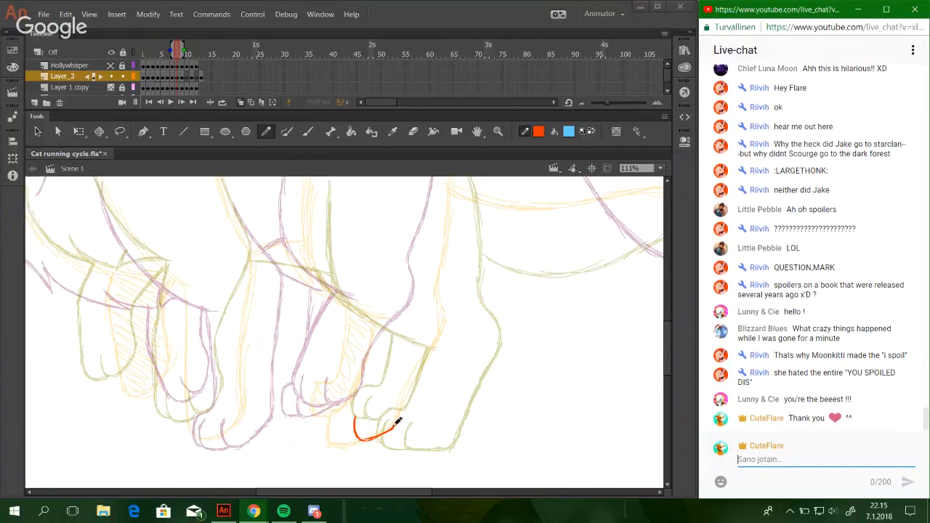
Draw the back edge of the hind leg from the paw up around the hock, redoing the first stroke.
left_click(404, 416)
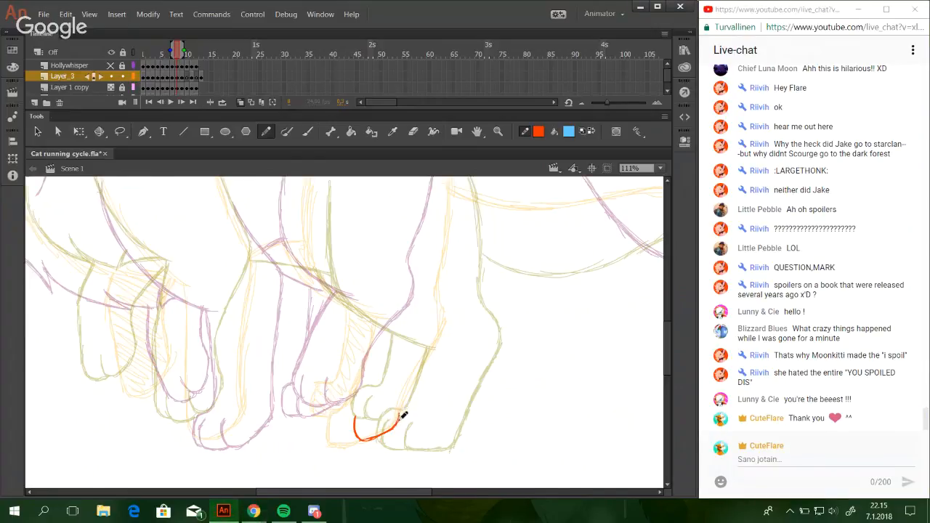
left_click_drag(397, 422, 436, 343)
key("ctrl+z")
mouse_move(401, 412)
left_mouse_down()
mouse_move(448, 335)
mouse_move(447, 299)
left_mouse_up()
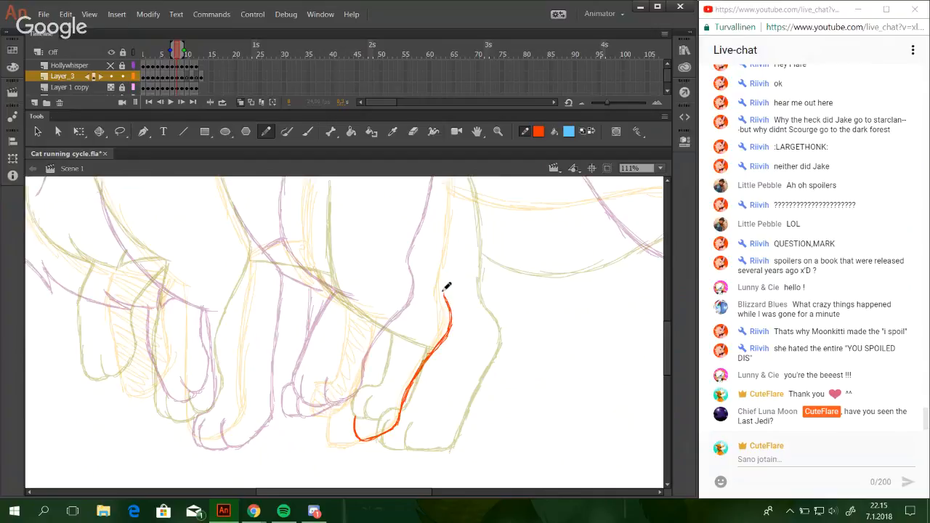
Switch to the main Chrome window and open the YouTube home page in the tab with the MAP part video.
mouse_move(253, 511)
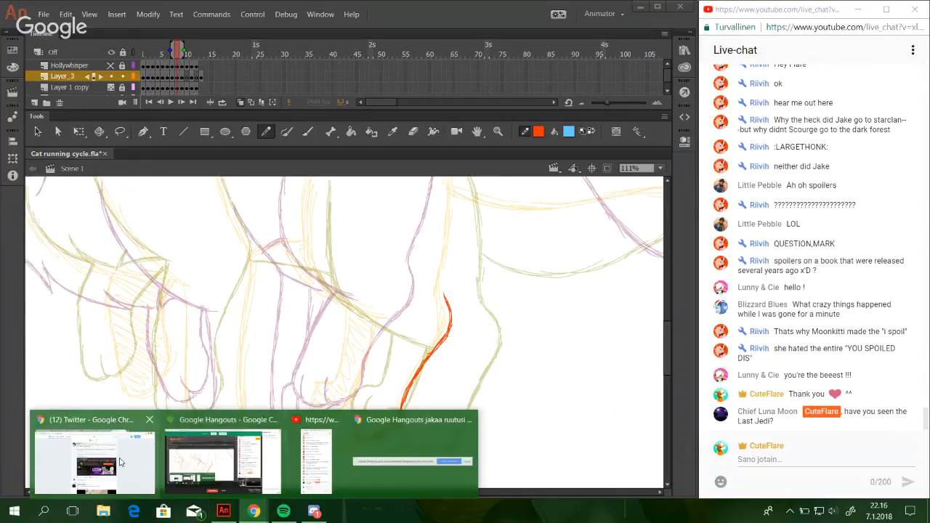
left_click(120, 460)
key("ctrl+Tab")
key("ctrl+Tab")
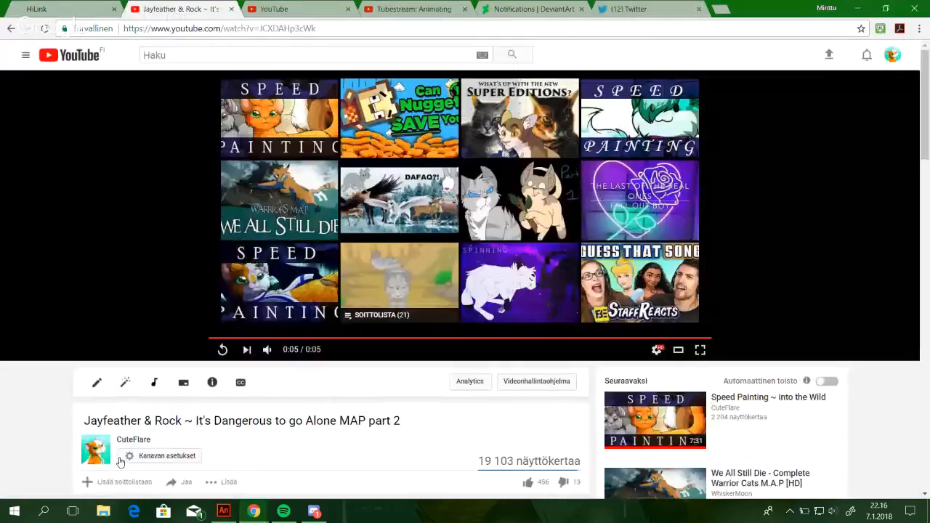
left_click(54, 56)
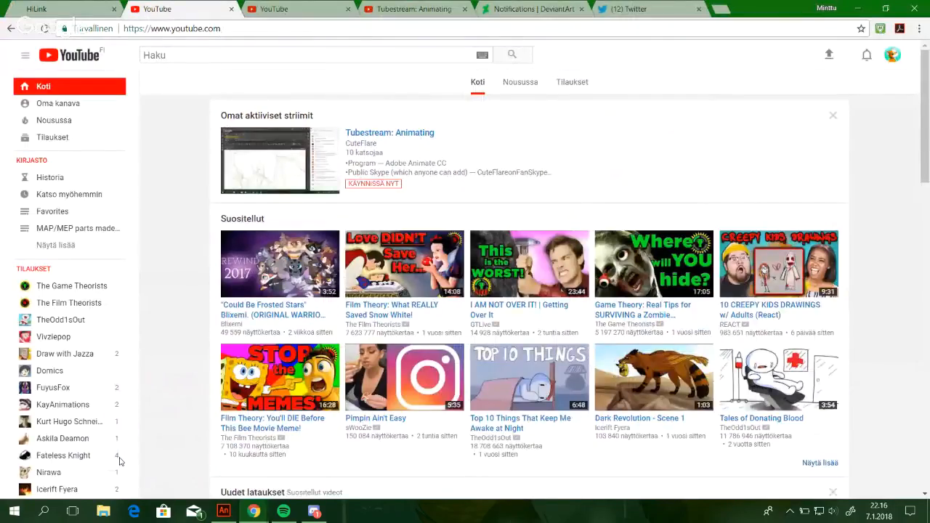
key("slash")
type("It")
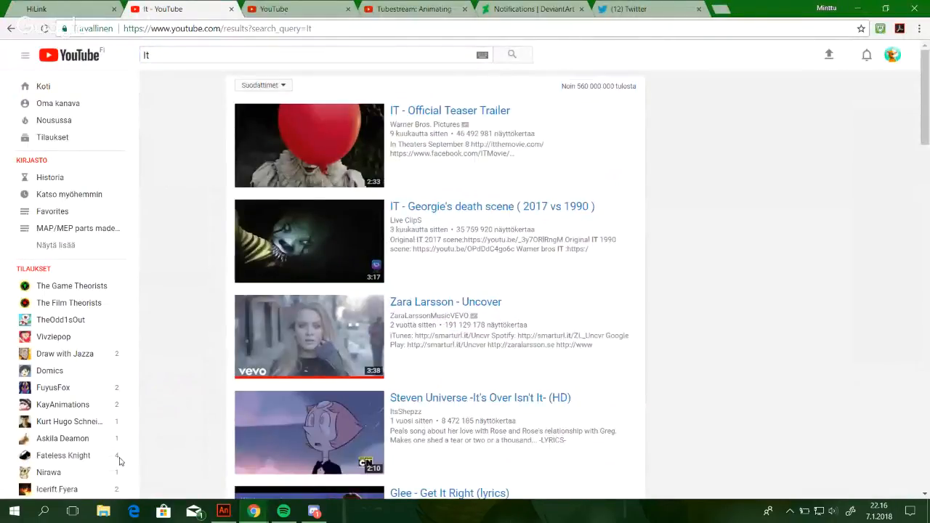
left_click(44, 87)
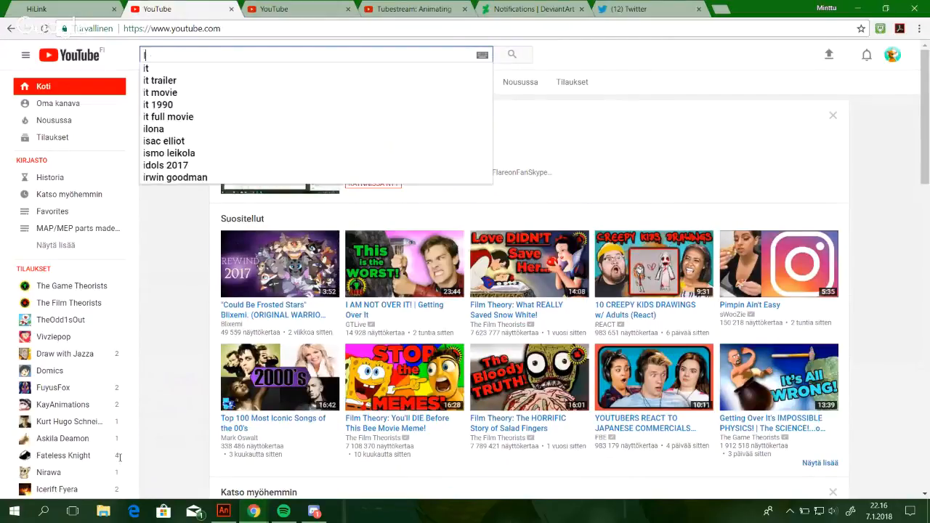
Search YouTube for "It's dangerous to go alone MAP".
type("'s dangero")
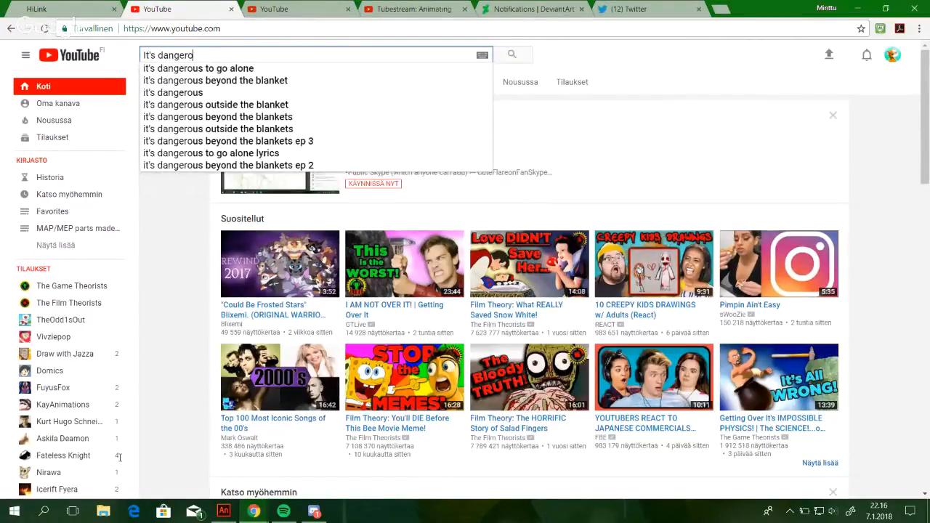
type("us to go alone MAP")
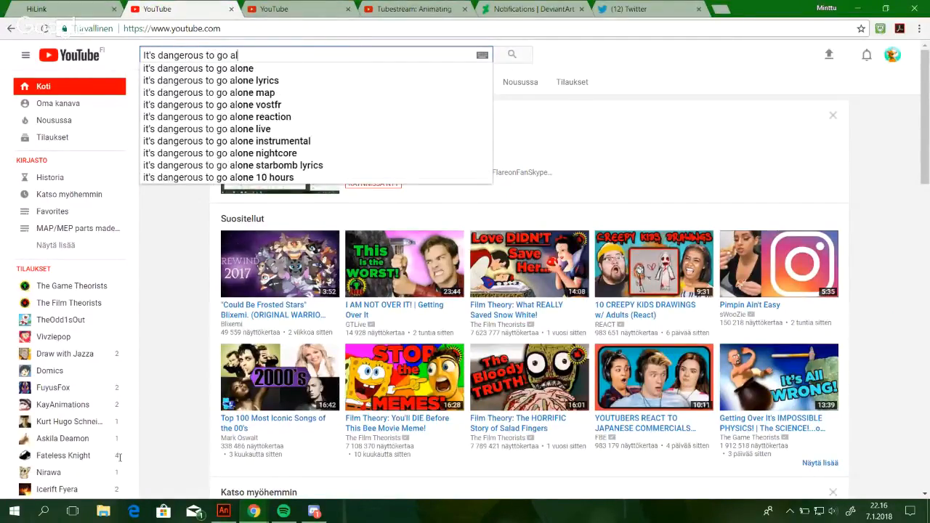
key("Return")
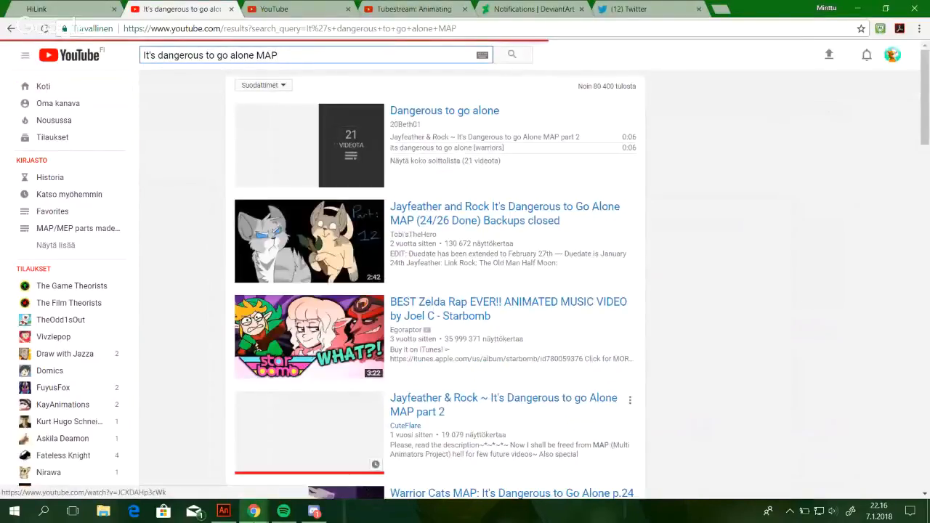
Bring up the live chat window to read the newest messages, and return to the YouTube search results.
mouse_move(254, 511)
left_click(316, 462)
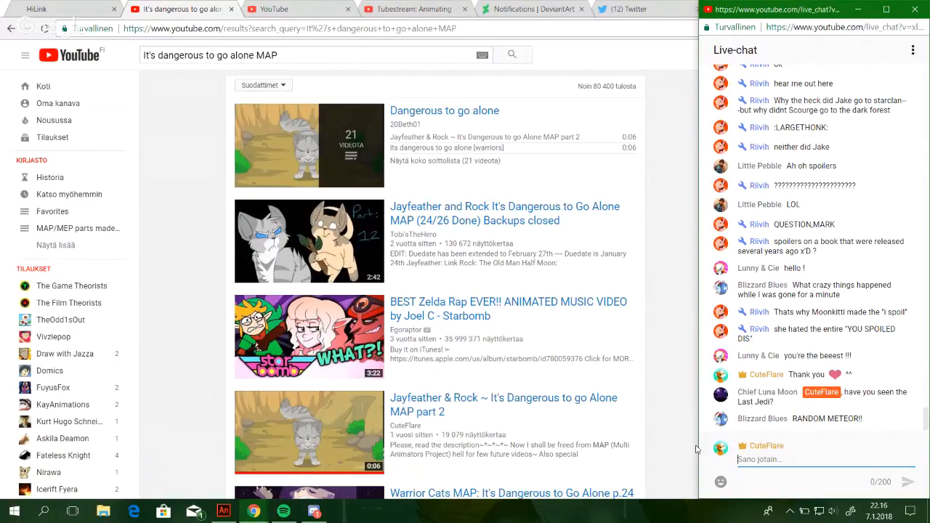
left_click(696, 450)
Browse the uploads of the channel behind the Jayfeather and Rock MAP and open the video "How Jake Really Died".
left_click(413, 234)
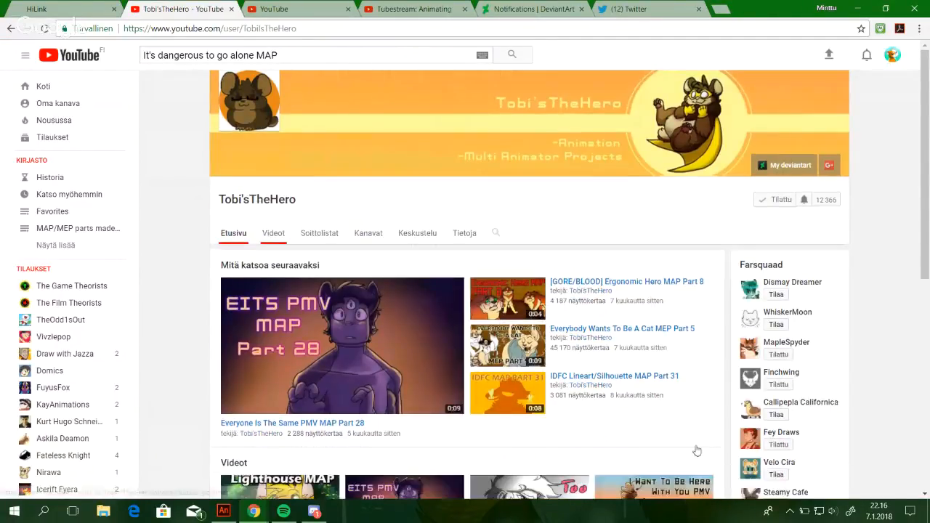
left_click(274, 234)
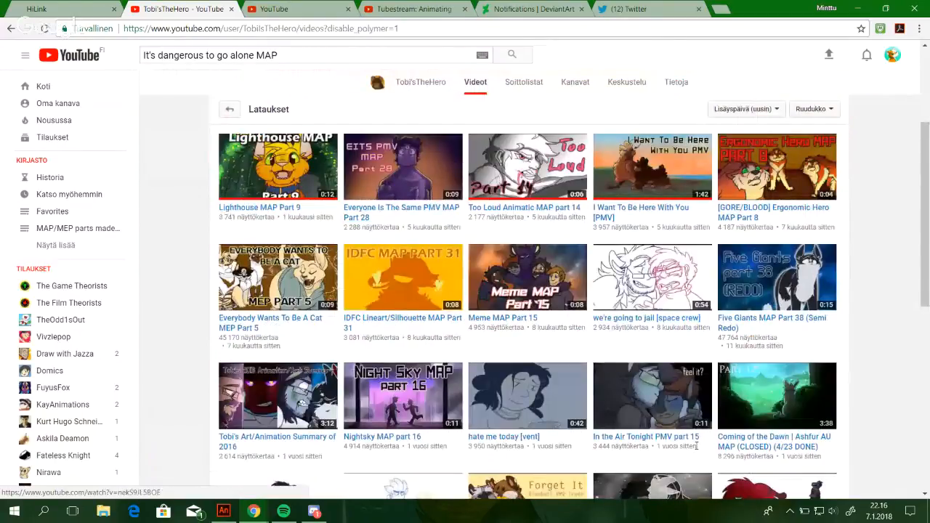
scroll(696, 446, "down", 3)
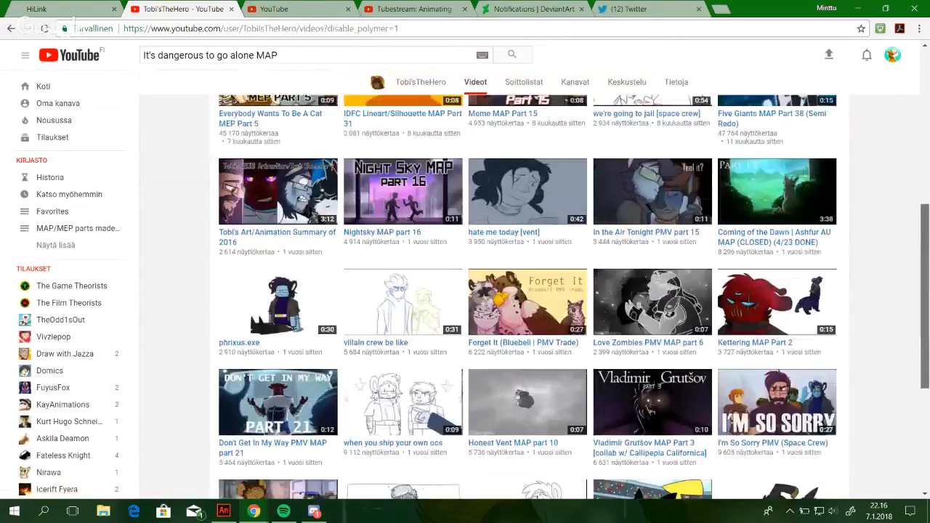
scroll(697, 450, "down", 2)
scroll(696, 450, "down", 1)
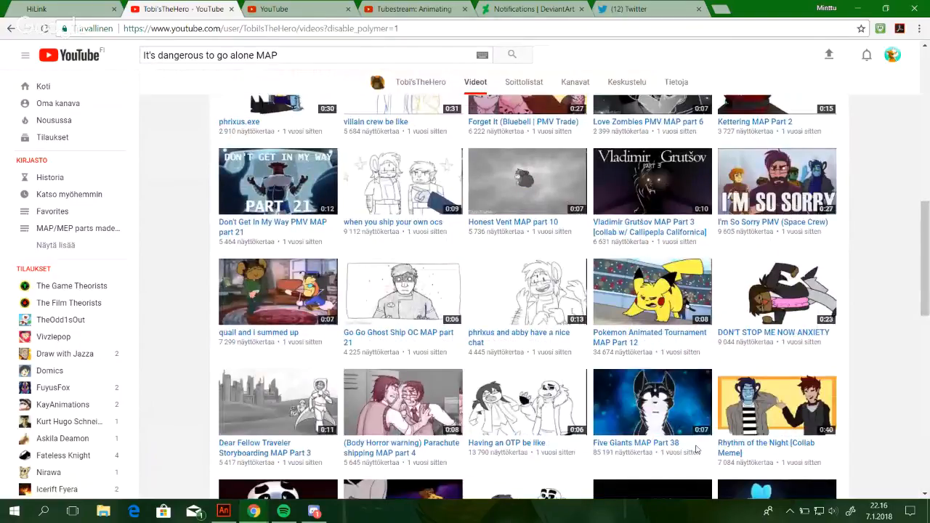
scroll(695, 445, "down", 4)
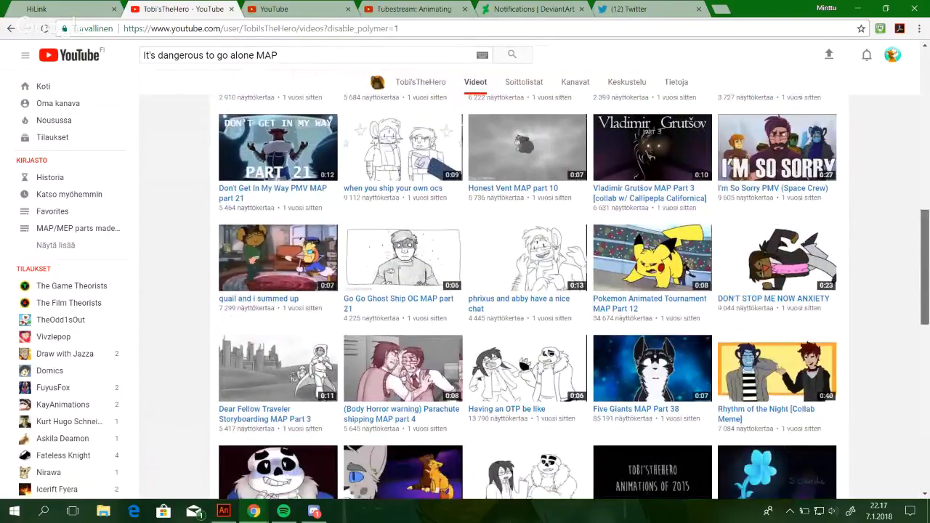
scroll(574, 297, "down", 2)
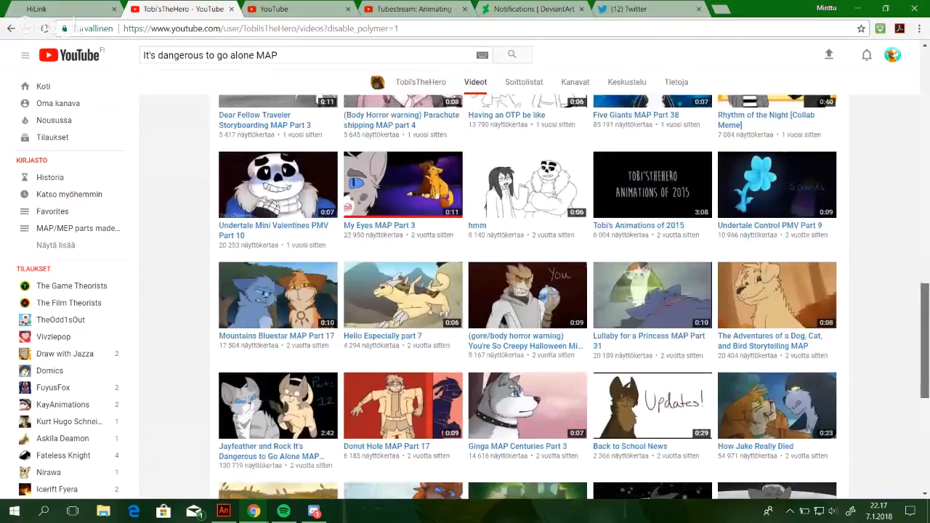
scroll(528, 296, "down", 1)
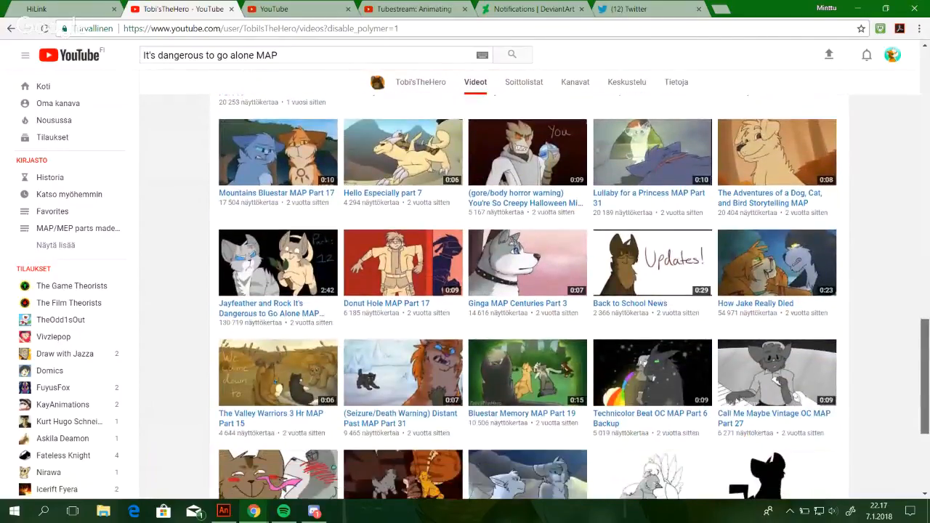
scroll(696, 449, "down", 1)
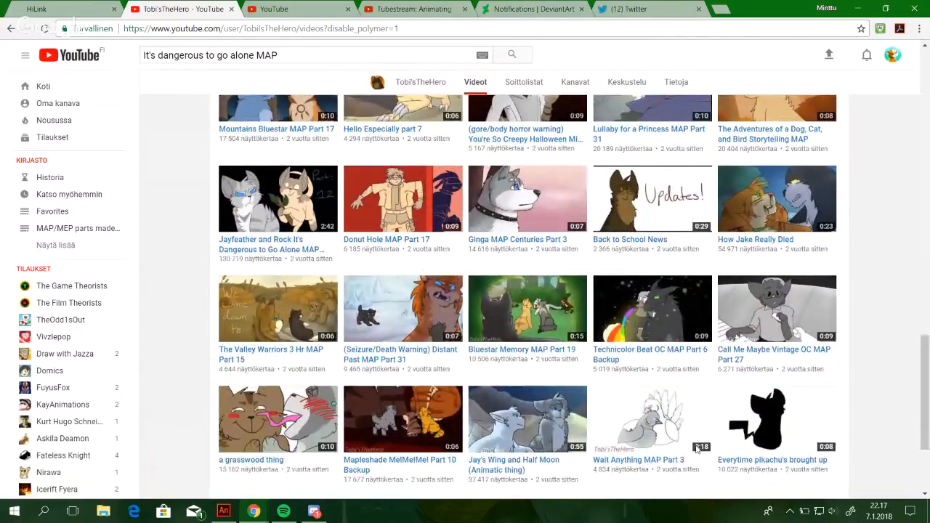
left_click(777, 200)
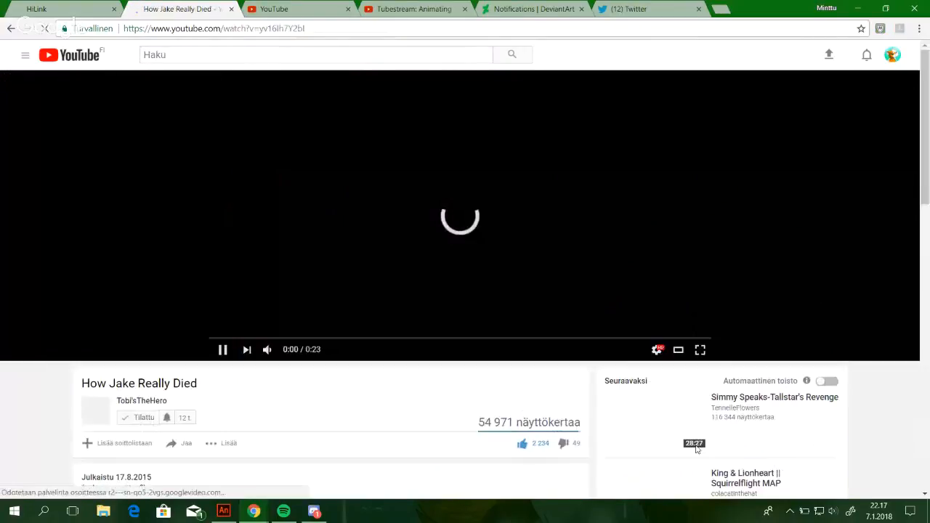
Copy the "How Jake Really Died" video link and post it in the live chat.
key("ctrl+l")
key("ctrl+c")
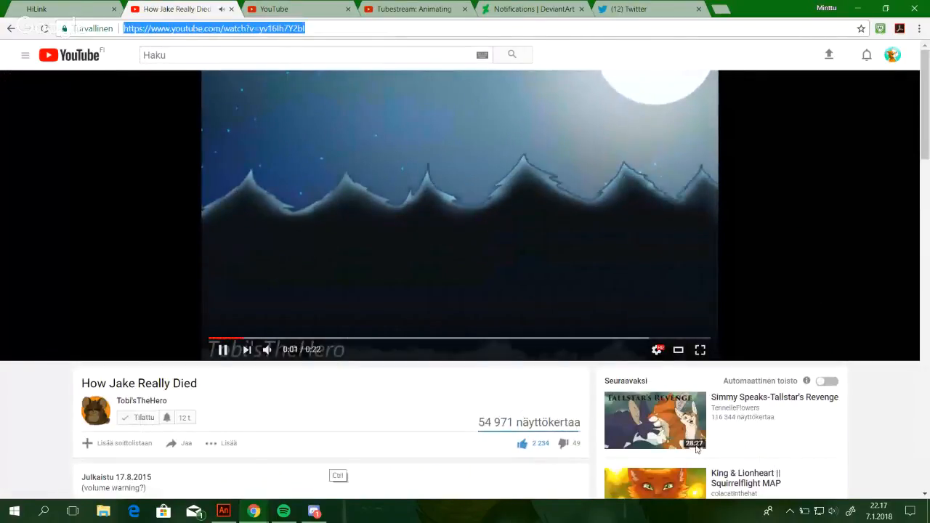
key("Escape")
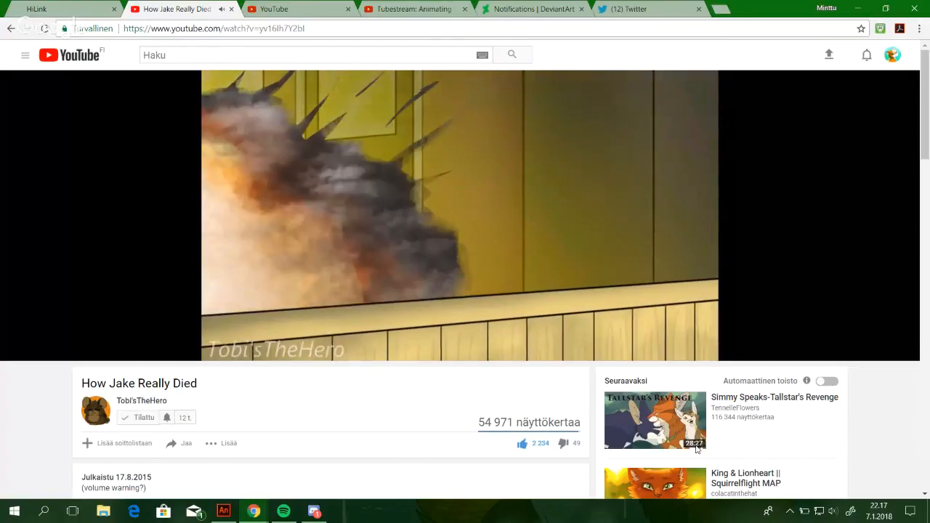
mouse_move(254, 512)
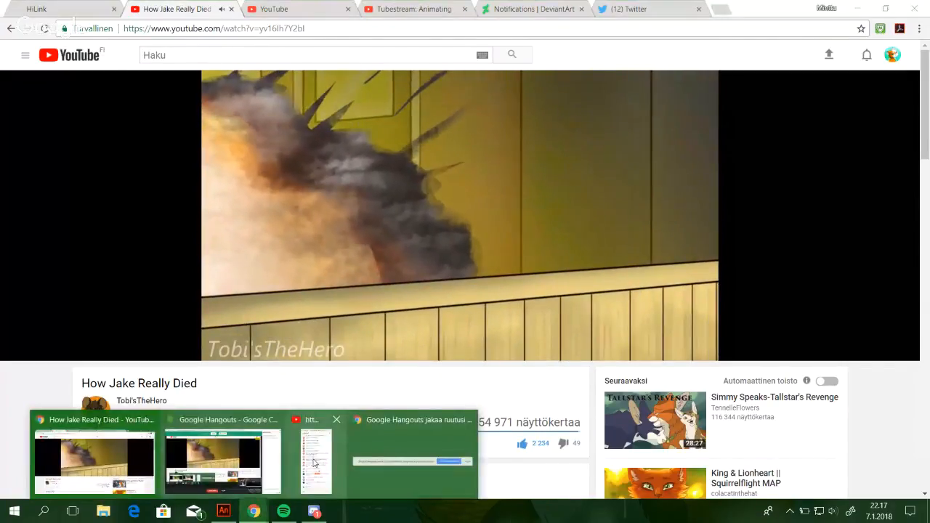
left_click(314, 463)
key("ctrl+v")
key("Return")
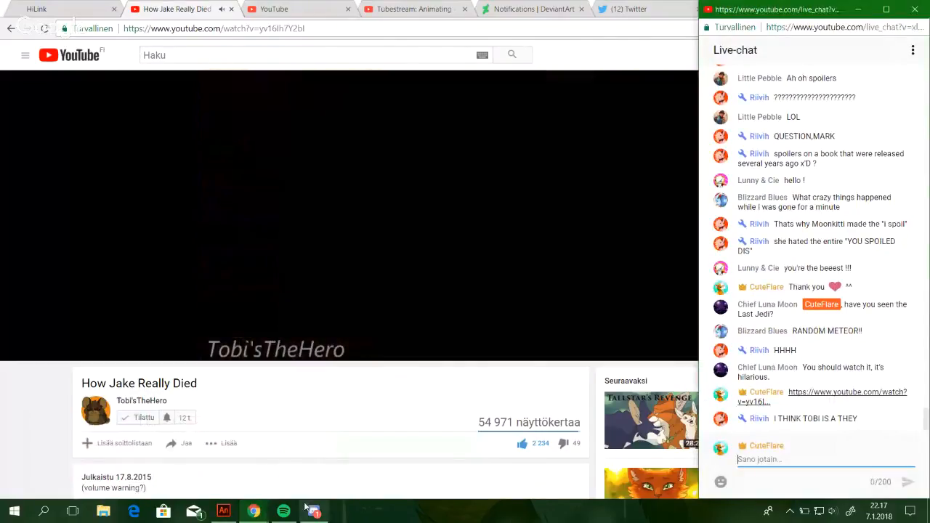
Switch to Adobe Animate and draw the upper front edge of the hind leg's thigh in red, redoing the first stroke.
left_click(224, 511)
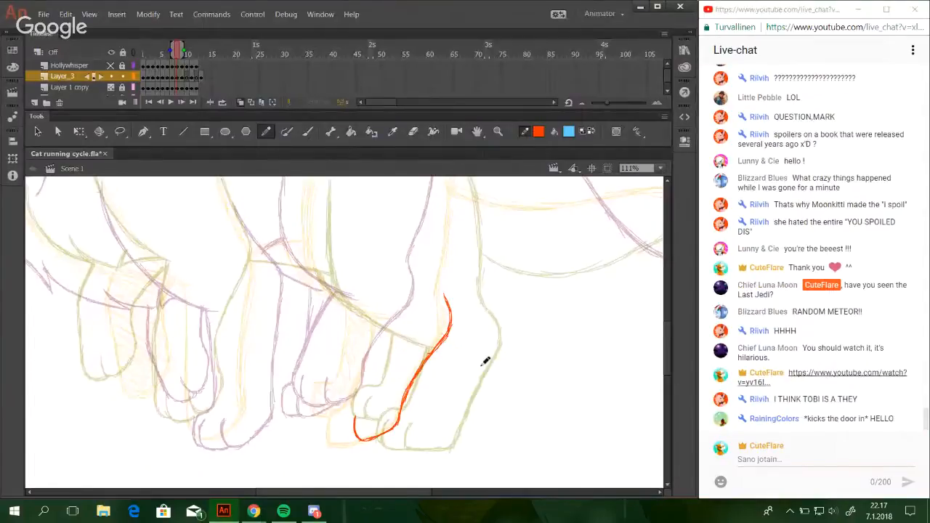
mouse_move(471, 360)
left_mouse_down()
mouse_move(550, 397)
mouse_move(544, 404)
left_mouse_up()
left_click_drag(509, 351, 494, 394)
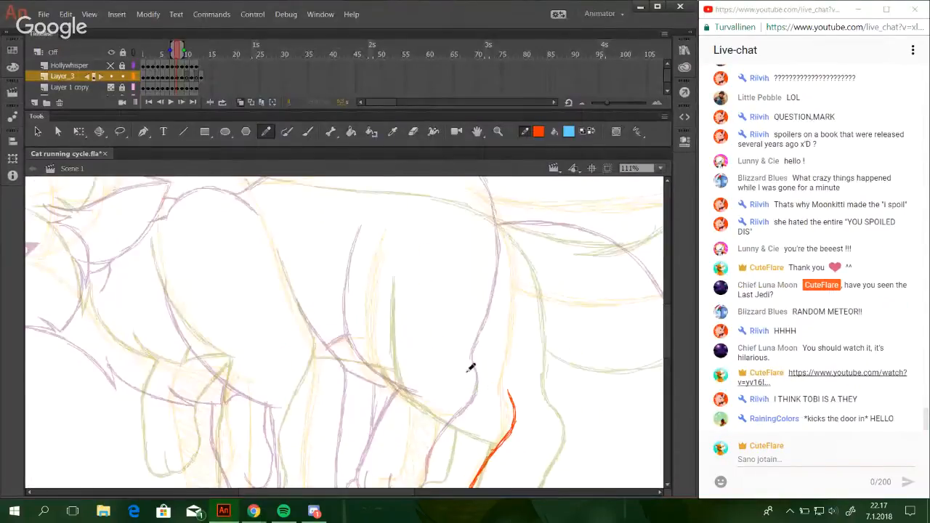
left_click_drag(425, 347, 504, 349)
left_click_drag(429, 250, 415, 344)
key("ctrl+z")
left_click_drag(422, 279, 422, 368)
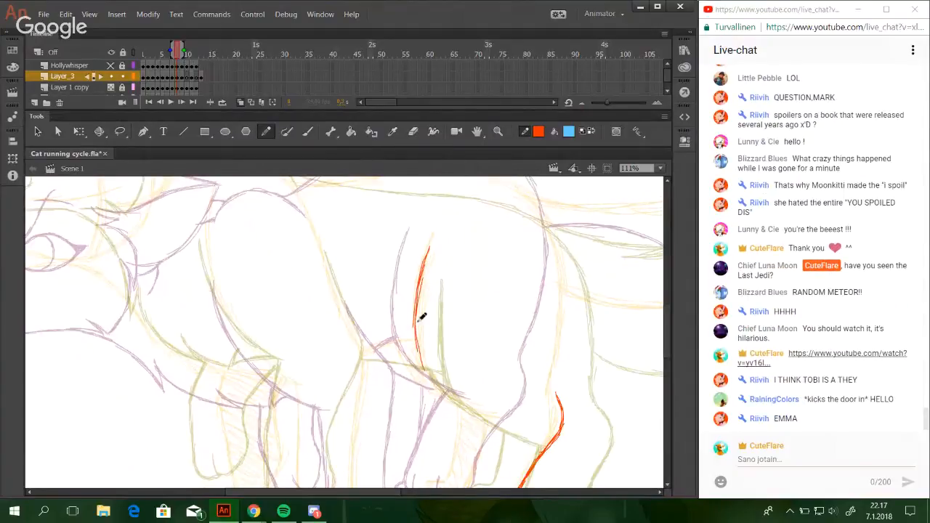
Extend the thigh's front line in a curve down and back towards the knee, redoing the first strokes and undoing the last one.
mouse_move(416, 322)
left_mouse_down()
mouse_move(441, 383)
mouse_move(474, 408)
left_mouse_up()
left_click_drag(427, 373, 485, 415)
key("ctrl+z")
key("ctrl+z")
mouse_move(424, 368)
left_mouse_down()
mouse_move(476, 412)
mouse_move(496, 415)
left_mouse_up()
left_click_drag(447, 393, 503, 420)
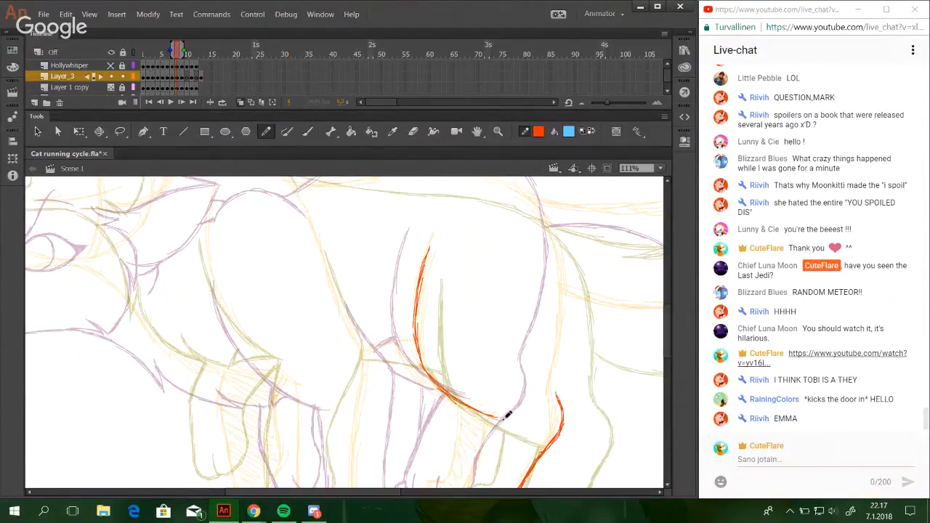
key("ctrl+z")
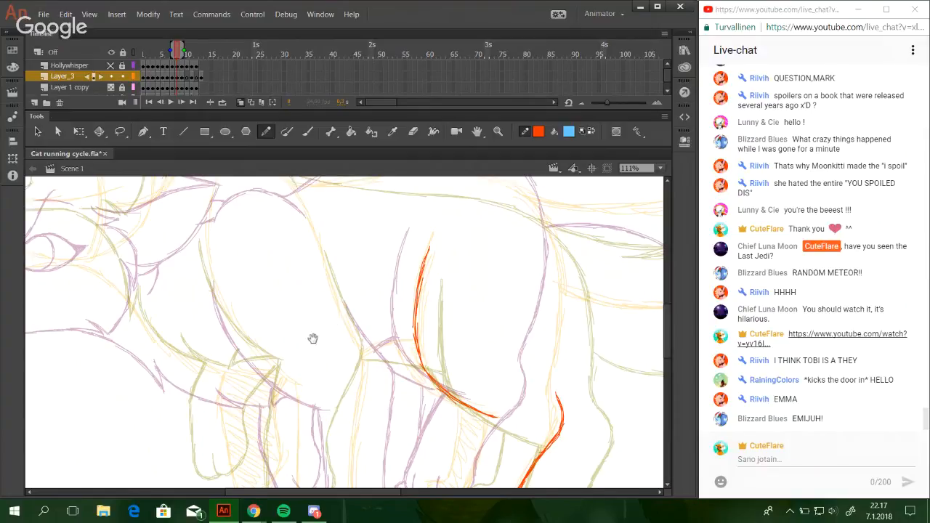
Save the cat running cycle file and switch to the Google Hangouts broadcast window.
mouse_move(312, 336)
left_mouse_down()
mouse_move(500, 393)
mouse_move(477, 353)
mouse_move(496, 446)
left_mouse_up()
key("ctrl+s")
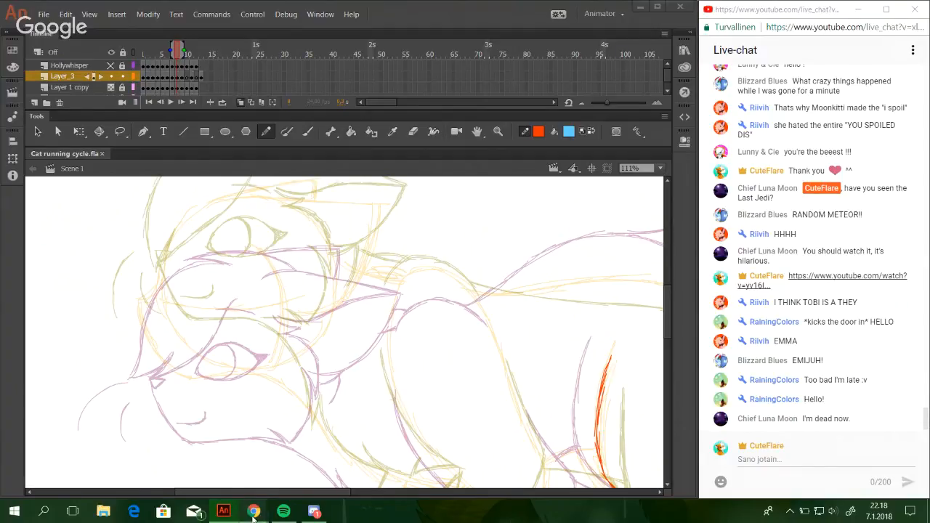
mouse_move(254, 511)
left_click(218, 459)
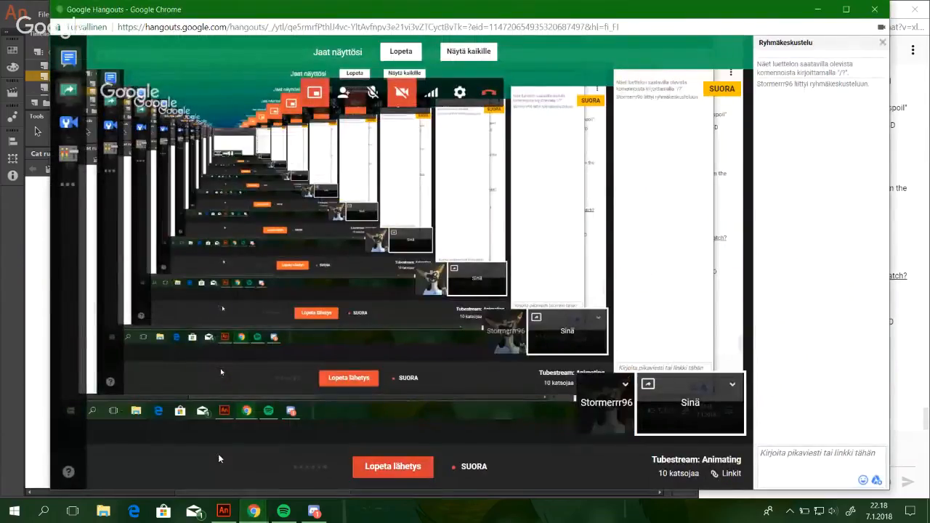